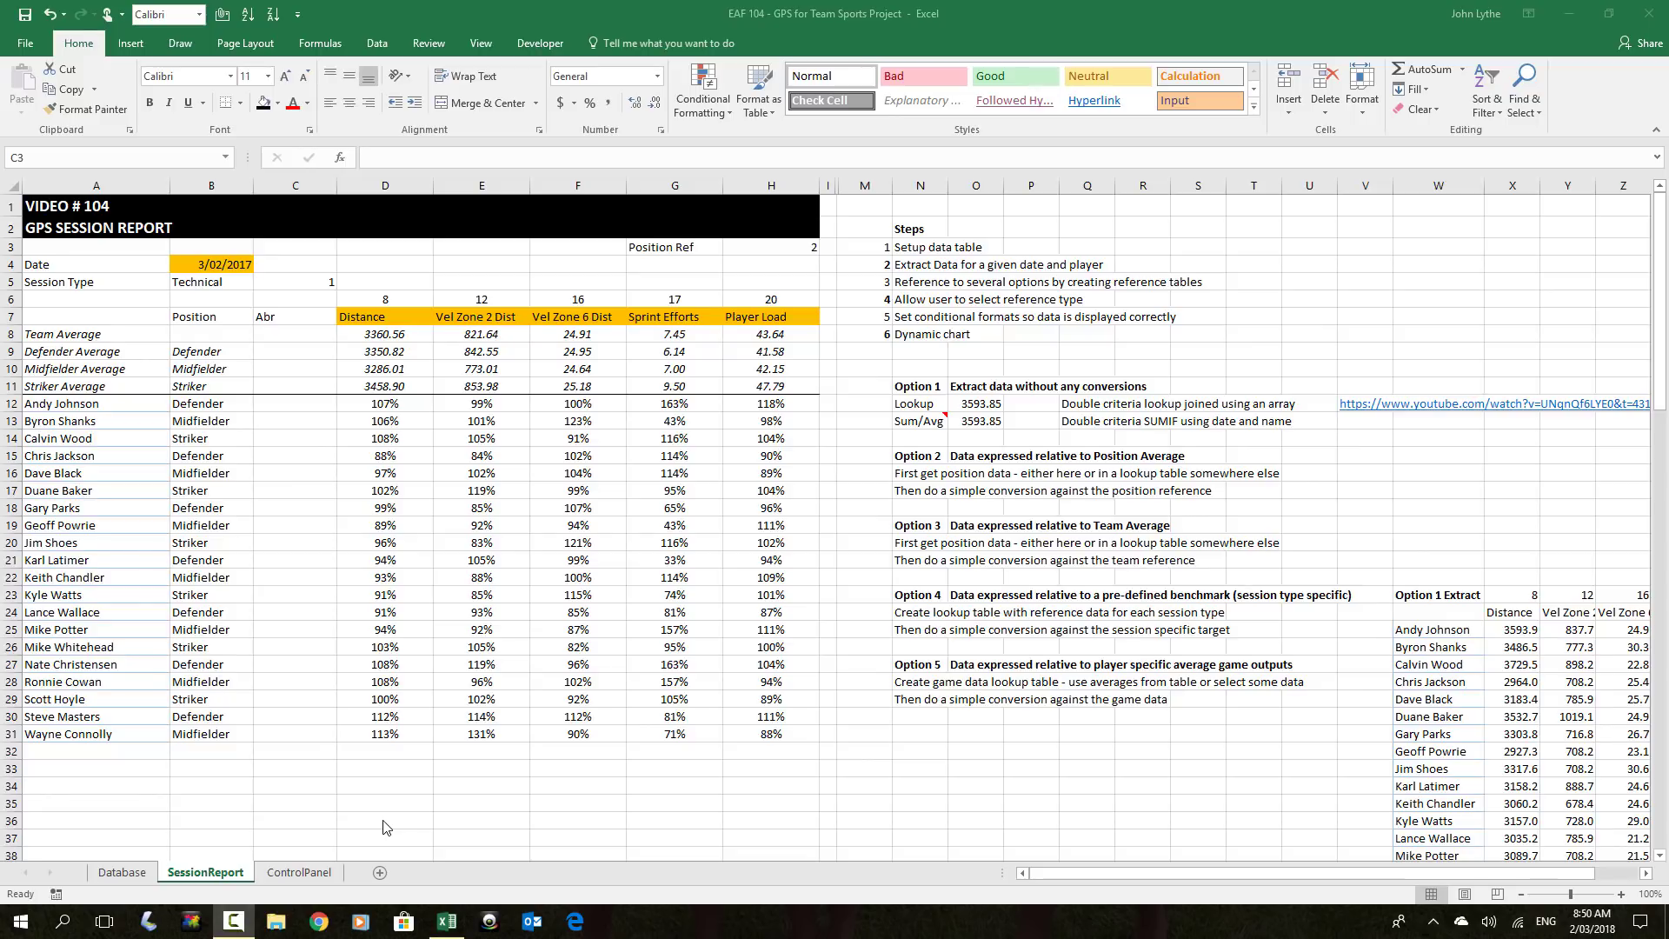
Switch to the Database sheet holding the per-player GPS session table
{"action": "left_click", "coordinate": [124, 876]}
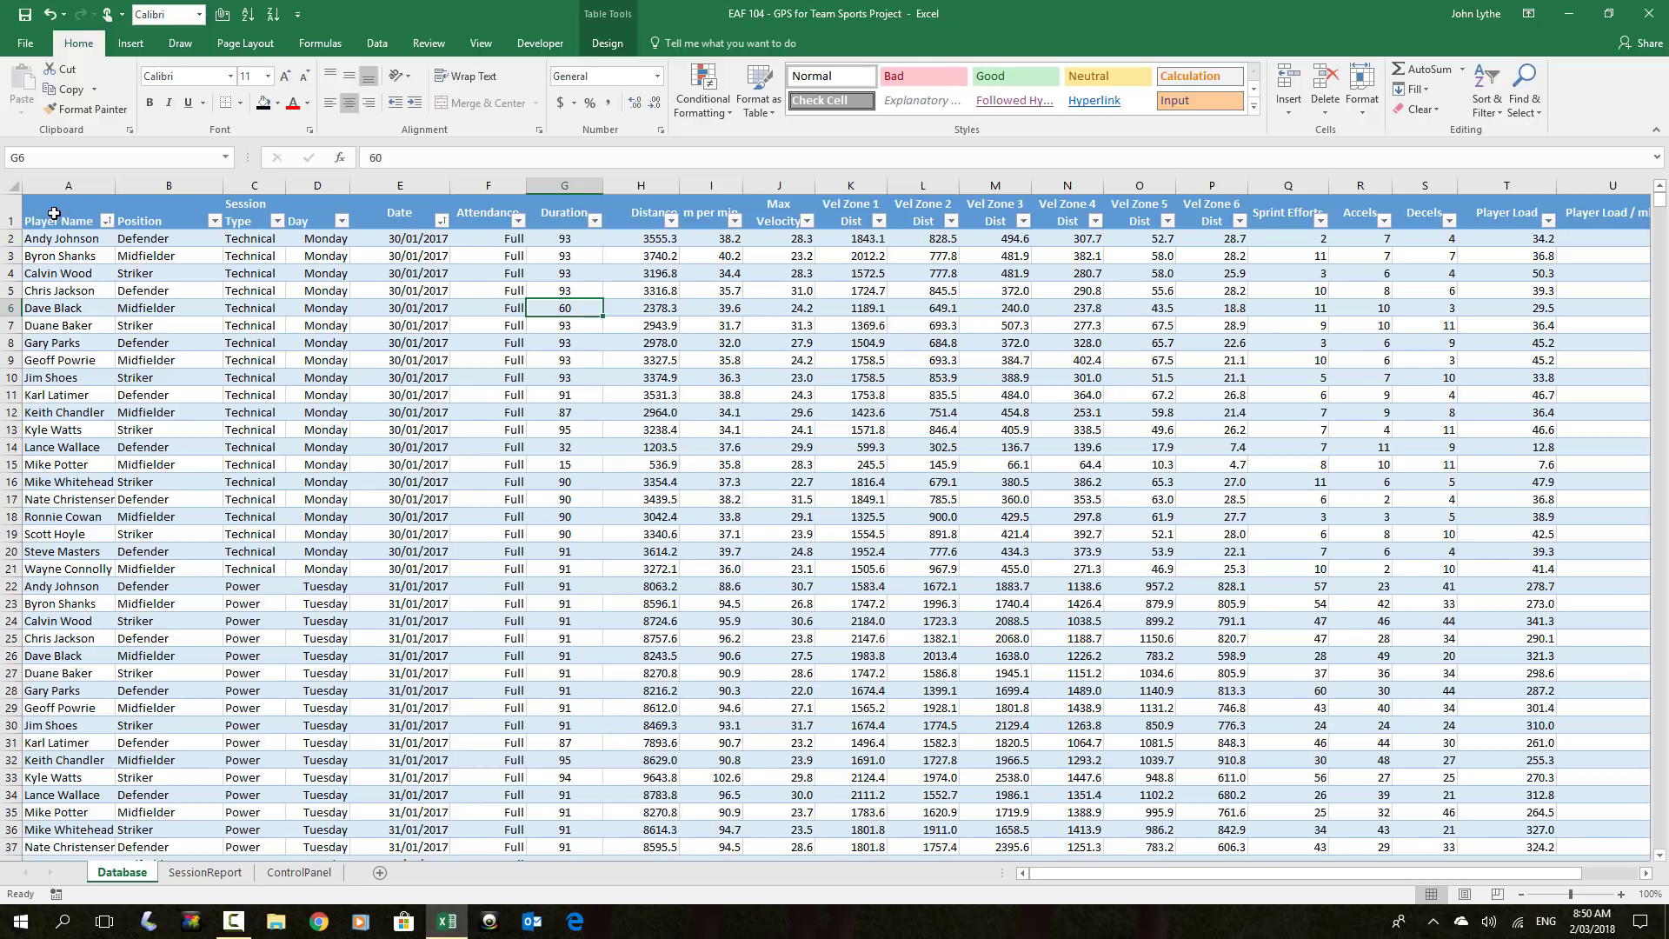
Fill the header cells Player Name through Attendance (A1:F1) green
{"action": "left_click_drag", "start_coordinate": [54, 212], "coordinate": [415, 220]}
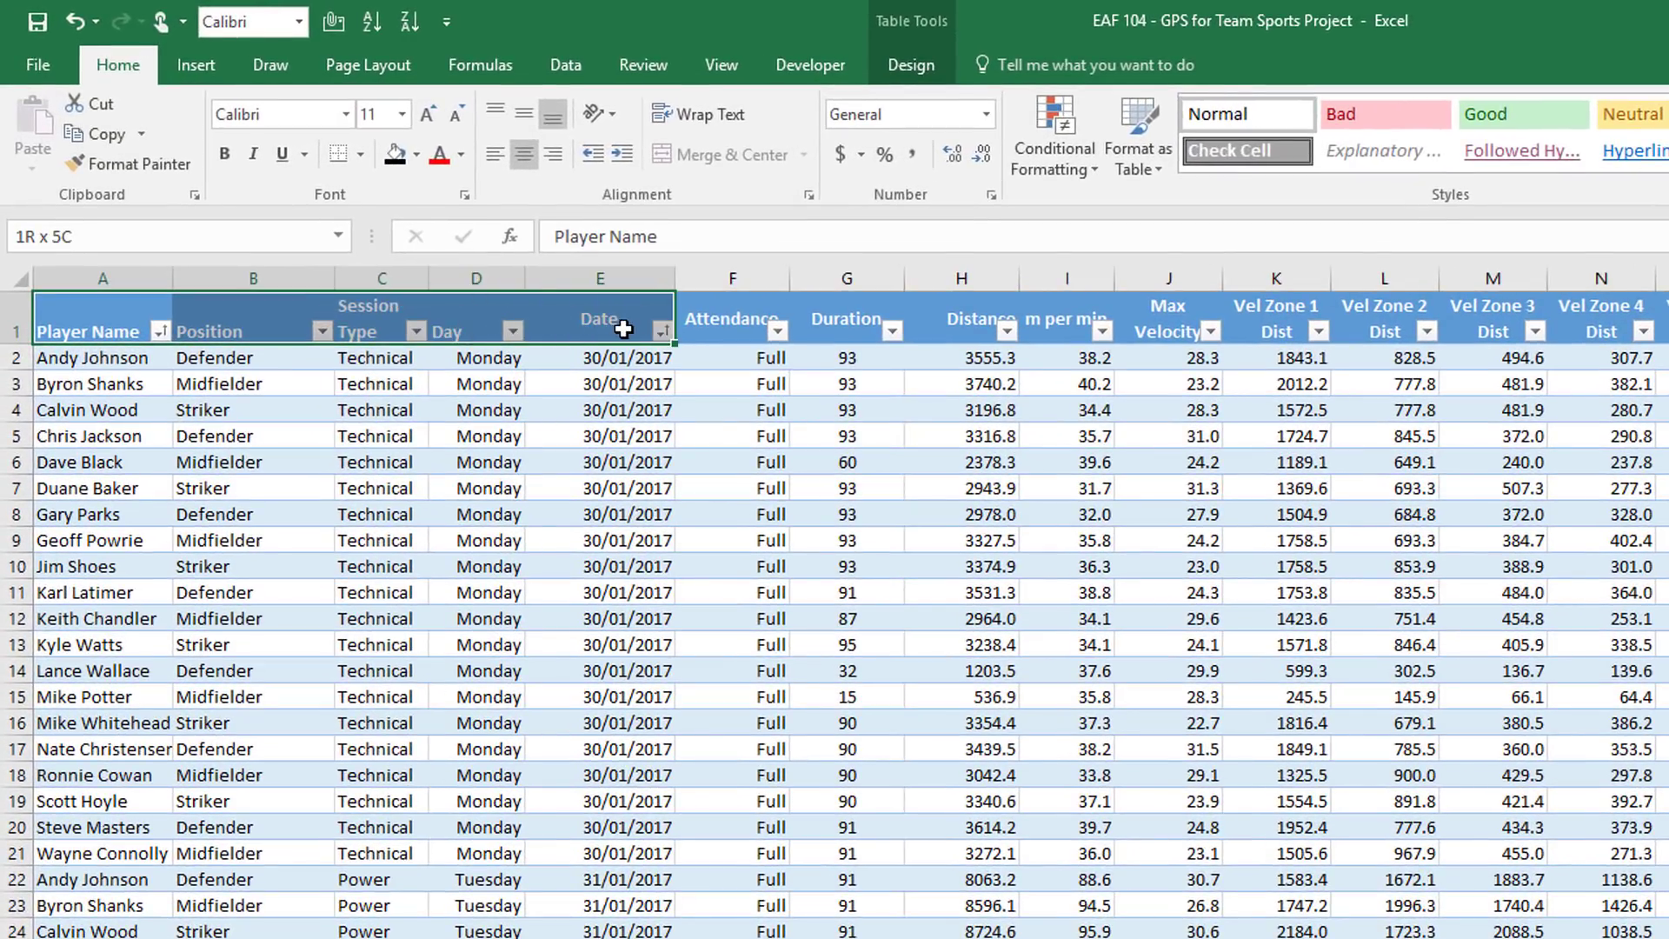
{"action": "left_click_drag", "start_coordinate": [623, 329], "coordinate": [734, 329]}
{"action": "left_click", "coordinate": [416, 157]}
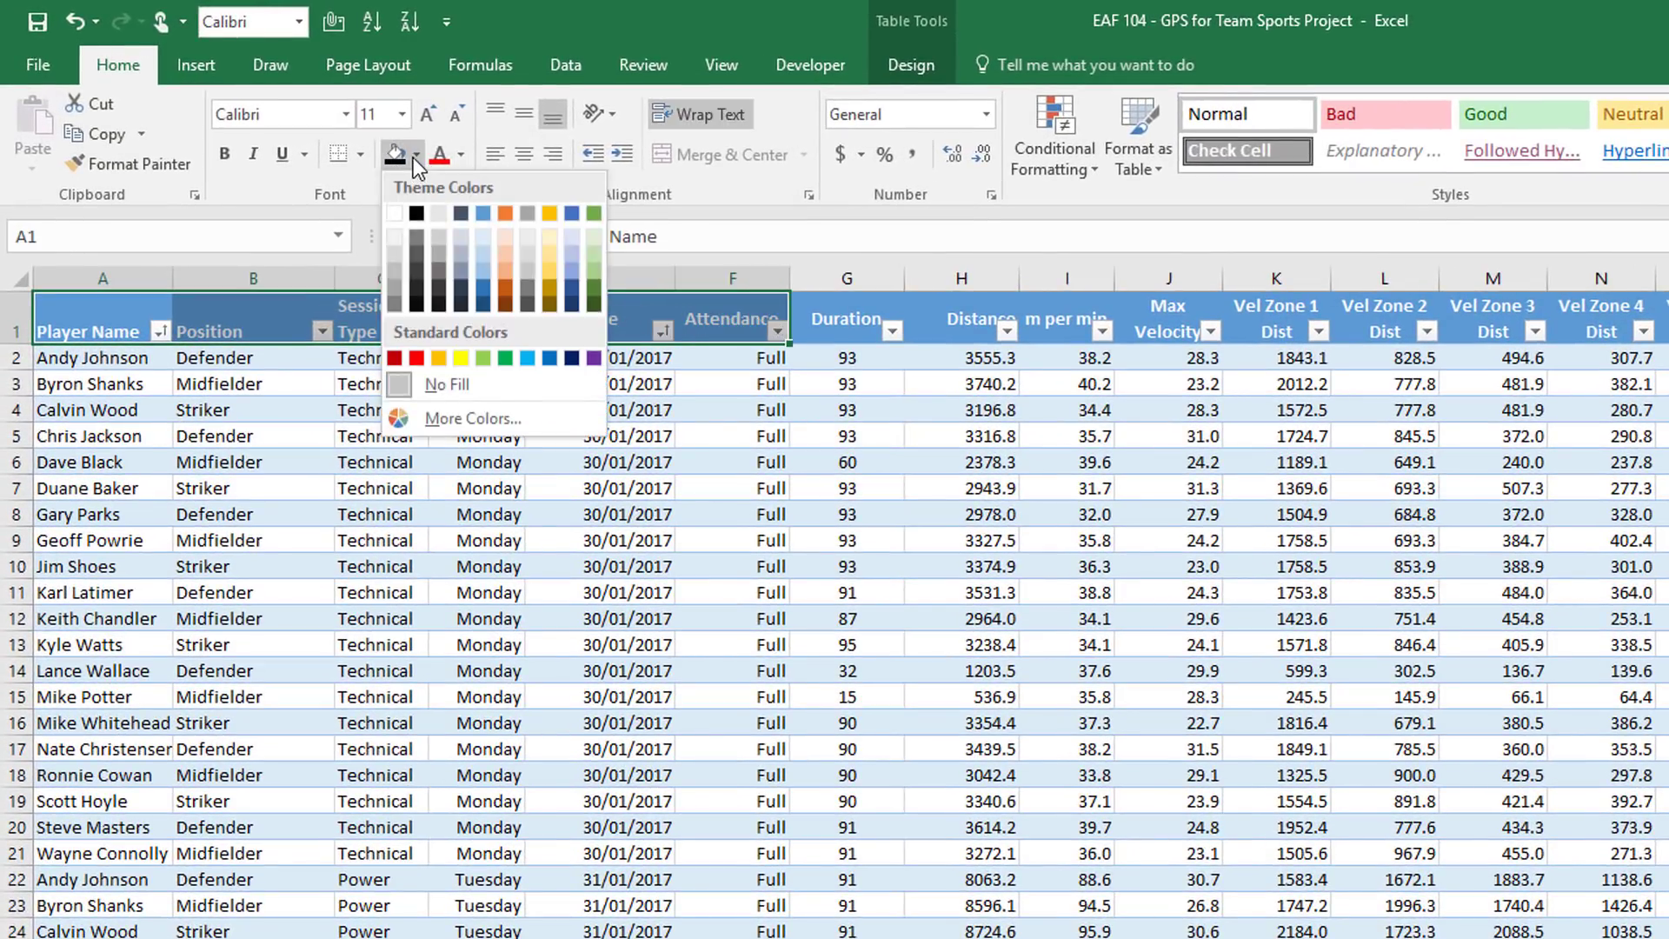
{"action": "left_click", "coordinate": [501, 357]}
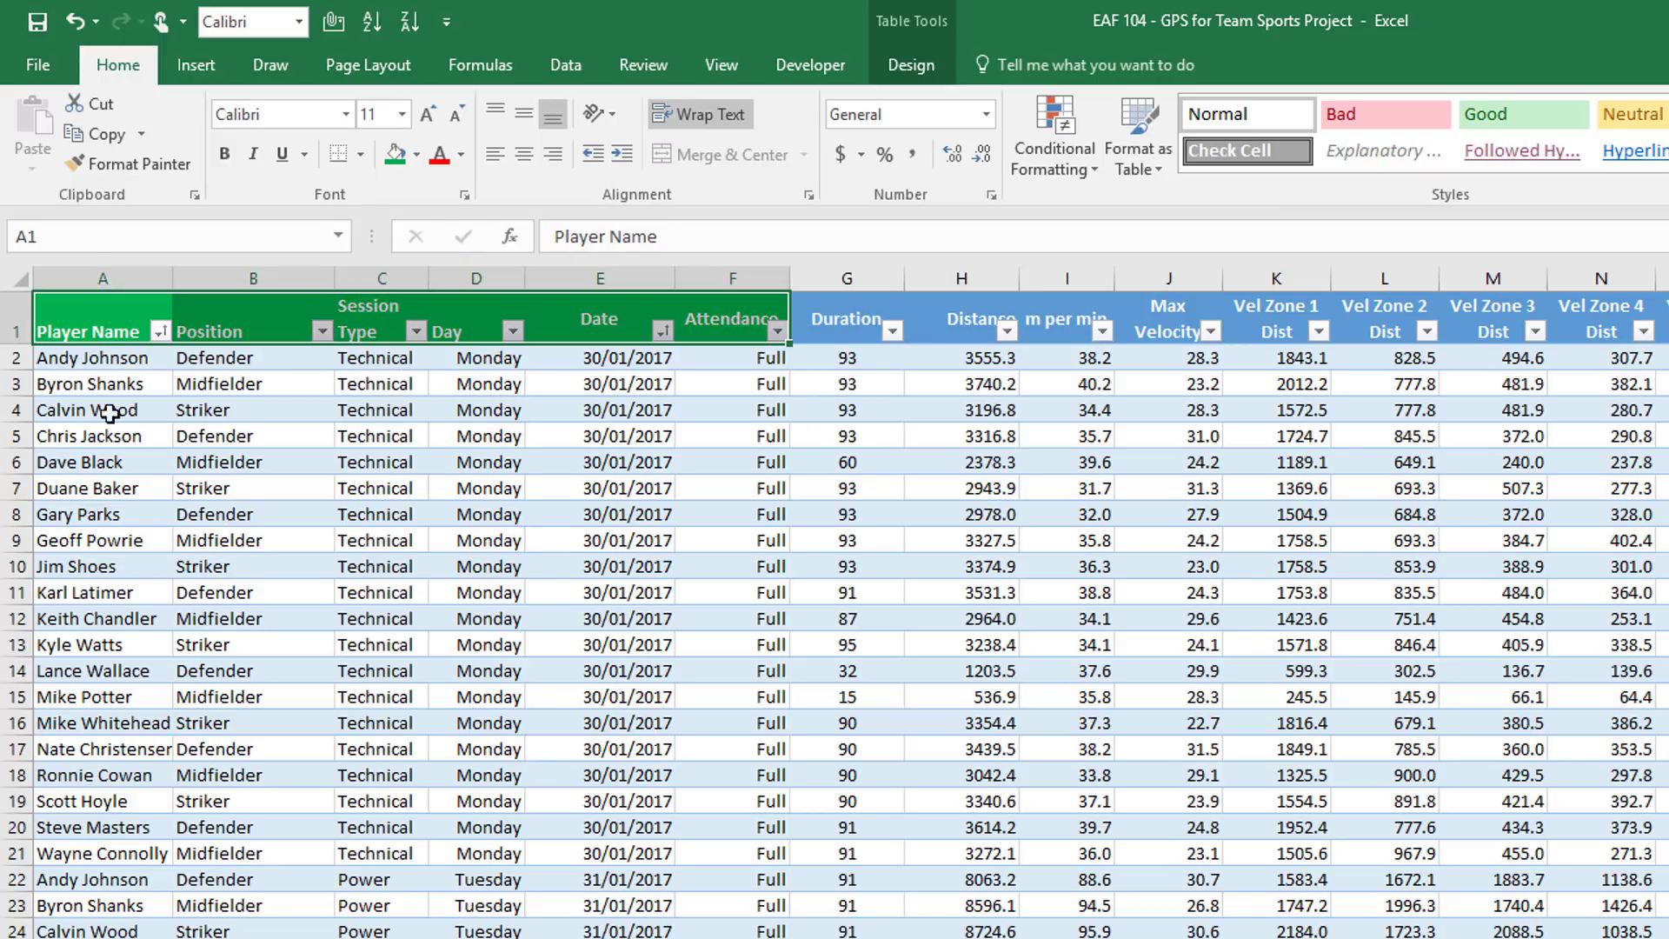
{"action": "left_click", "coordinate": [49, 405]}
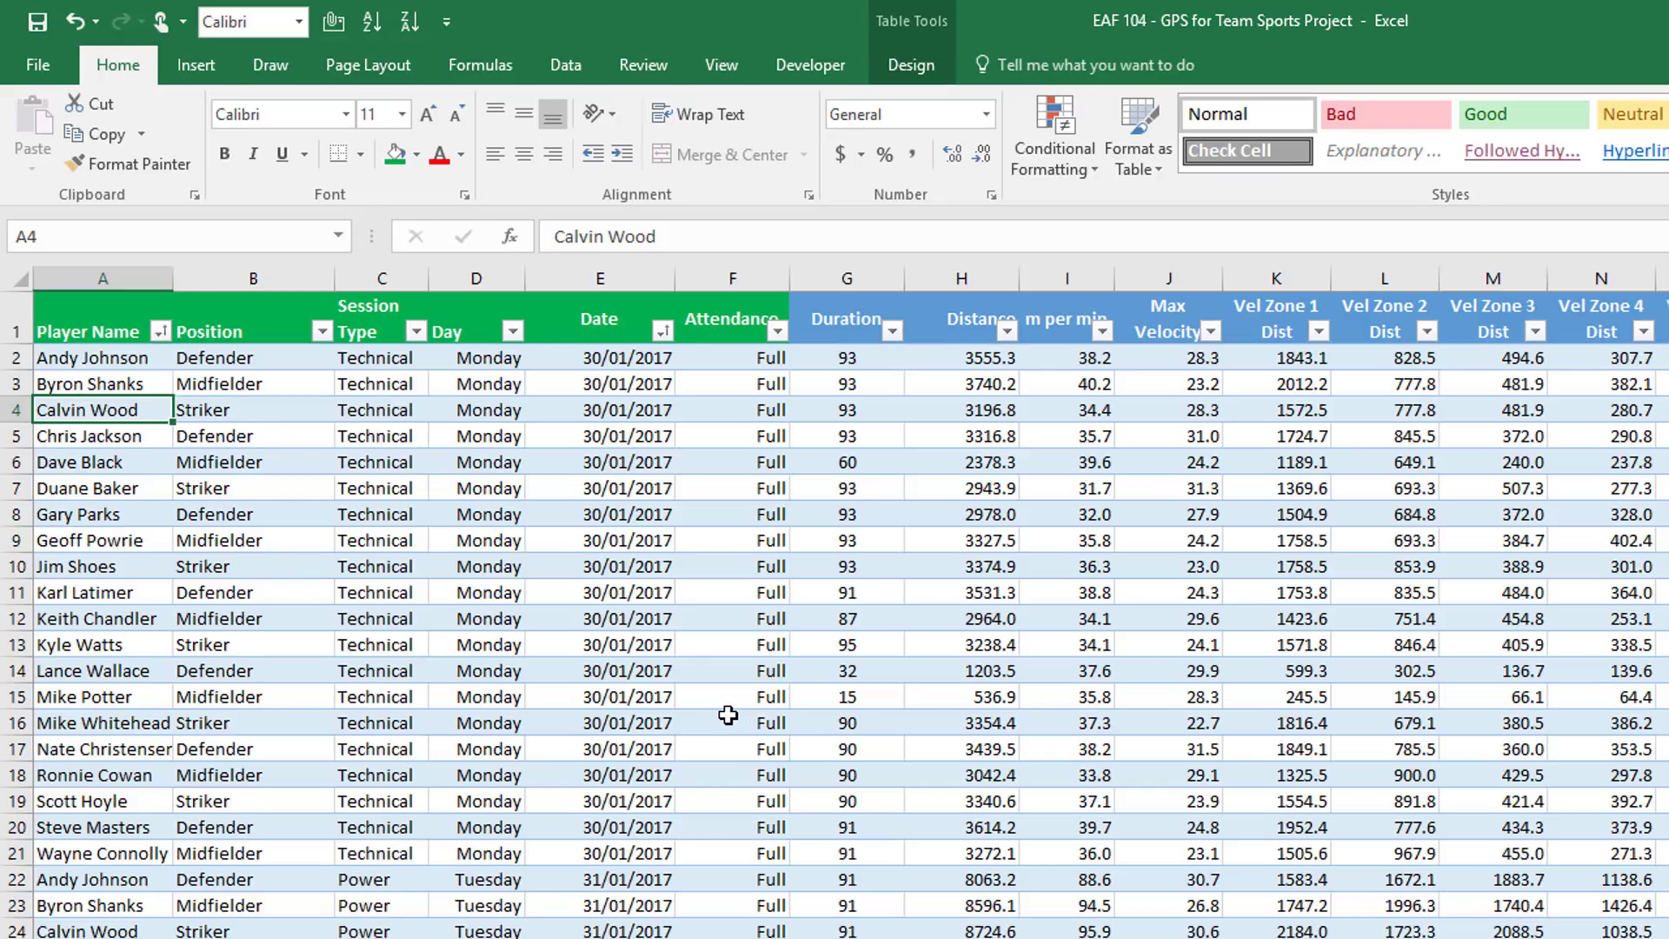
Widen the Day column, check the table name TBLGPS, then return to SessionReport
{"action": "scroll", "coordinate": [739, 715], "scroll_direction": "down", "scroll_amount": 5}
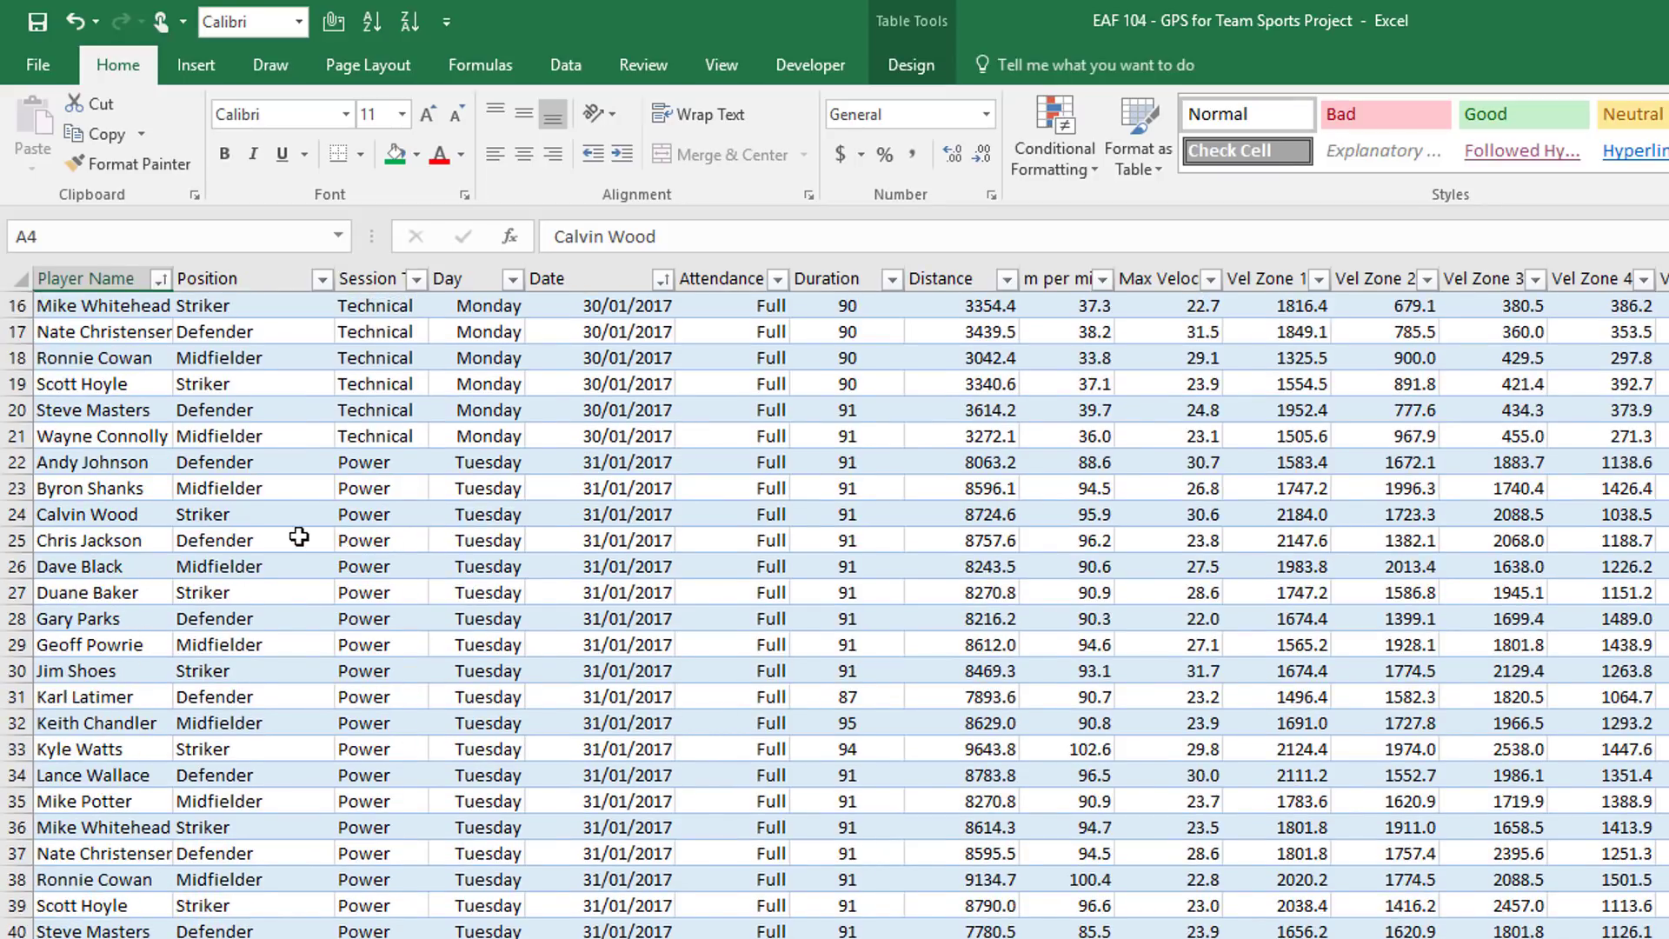
{"action": "scroll", "coordinate": [298, 536], "scroll_direction": "up", "scroll_amount": 5}
{"action": "left_click_drag", "start_coordinate": [529, 278], "coordinate": [544, 279]}
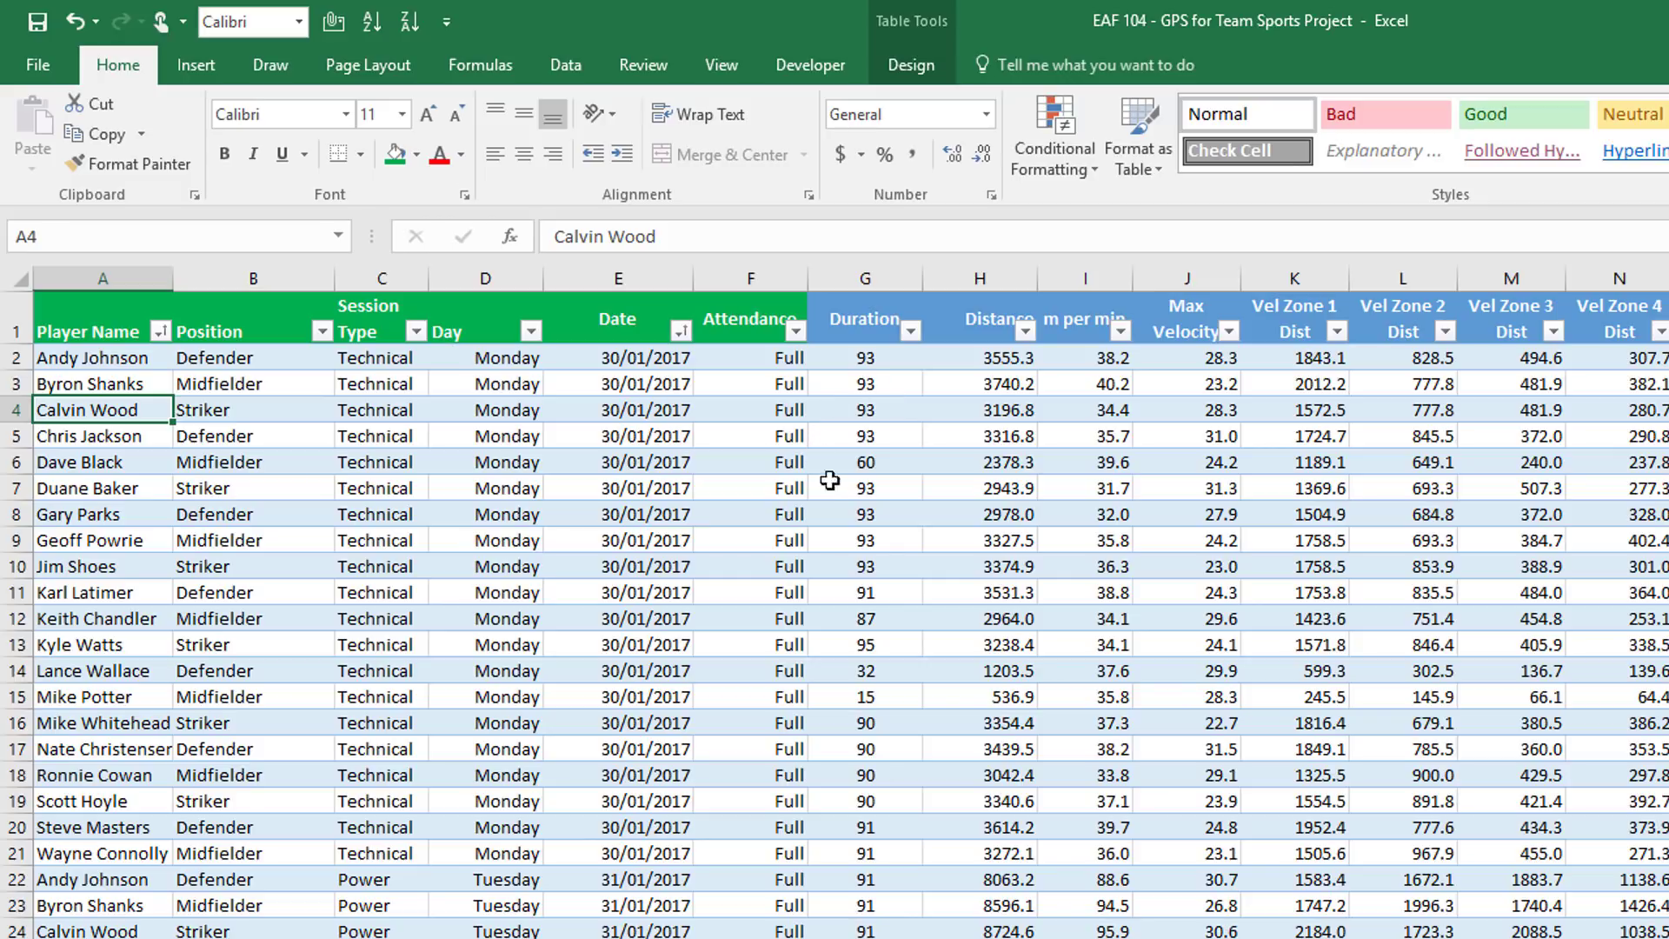
{"action": "left_click", "coordinate": [901, 65]}
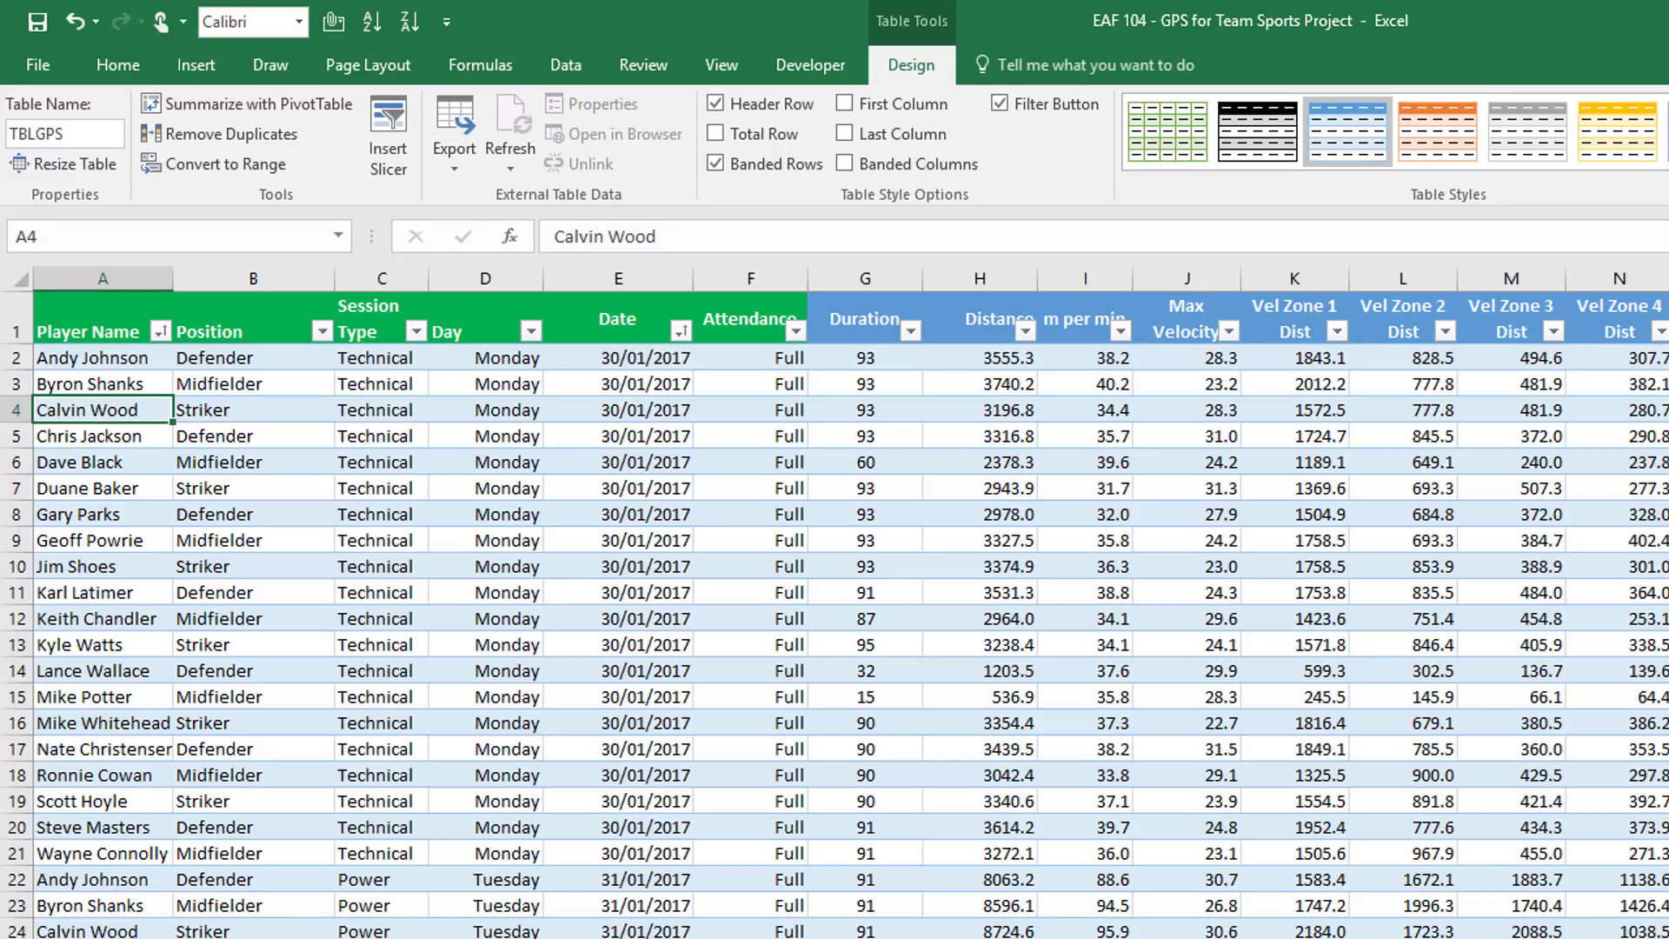
{"action": "key", "text": "ctrl+Page_Up"}
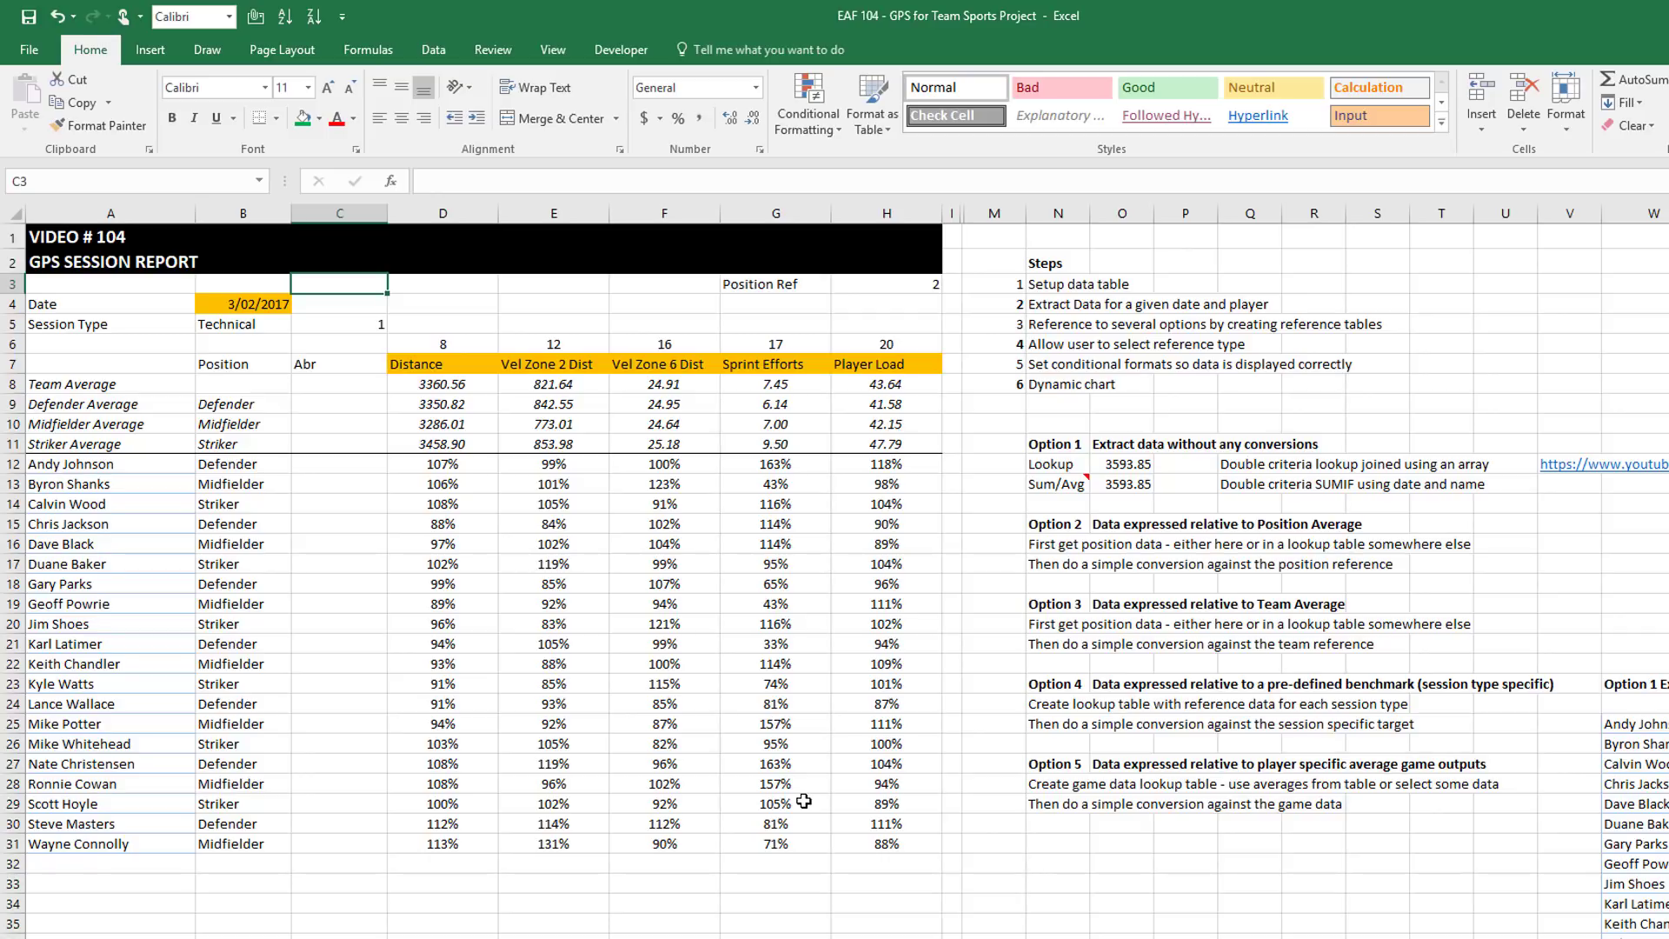
Change the report date in B4 to 4/02/2017 so the session becomes a Game
{"action": "left_click", "coordinate": [252, 300]}
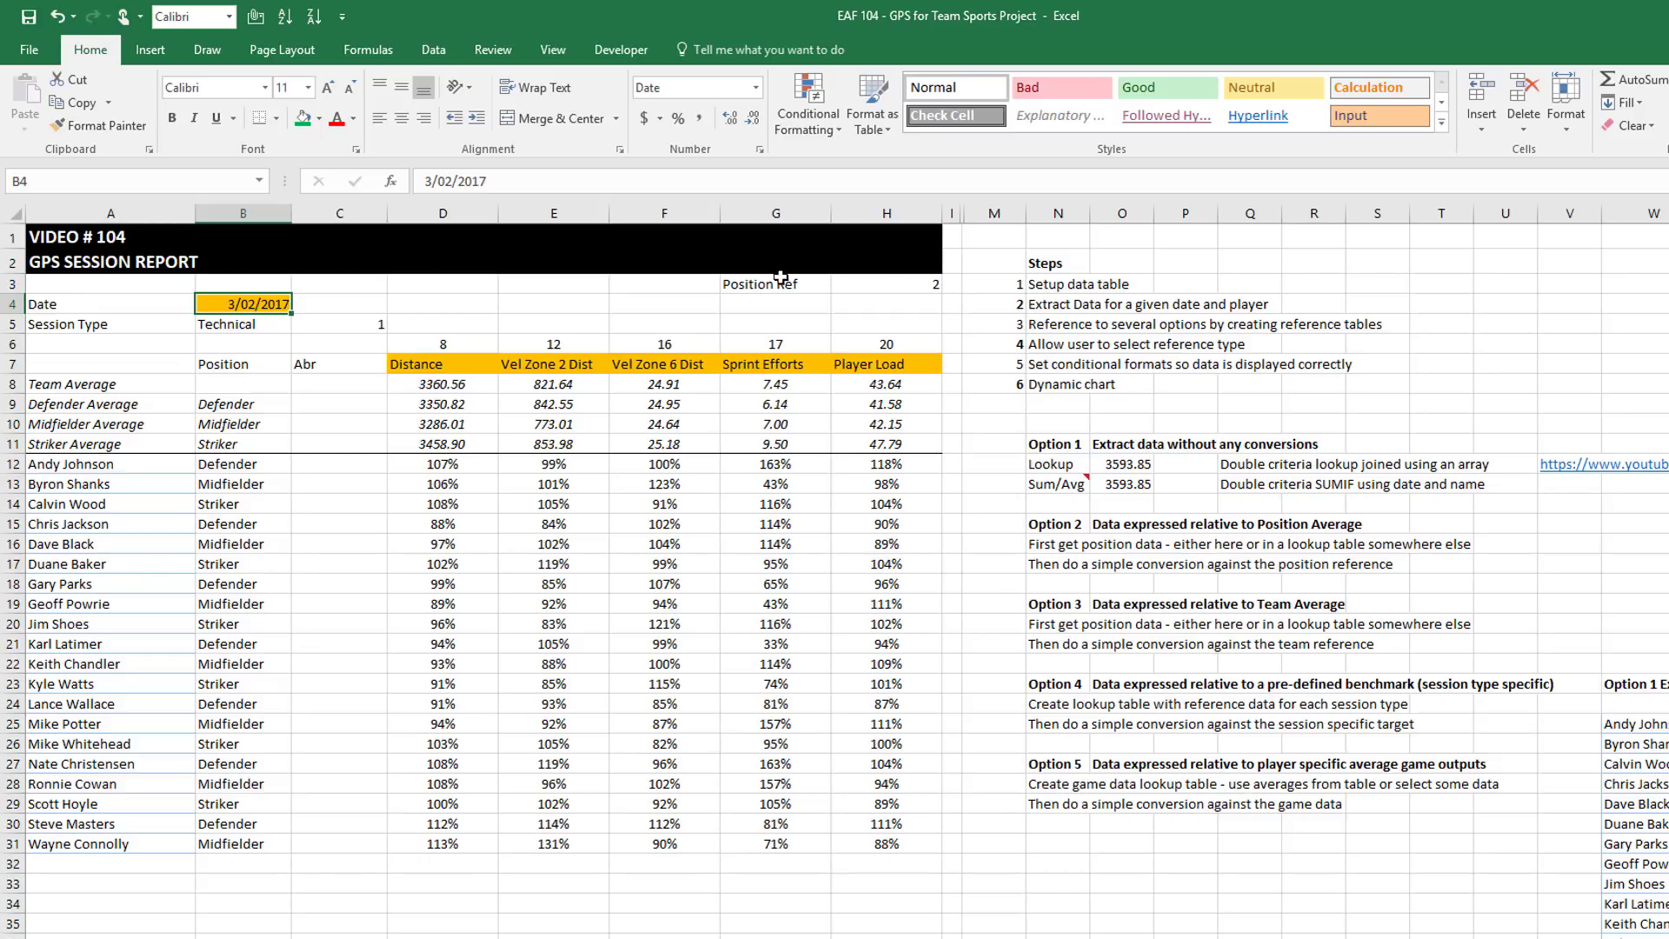
{"action": "left_click", "coordinate": [433, 177]}
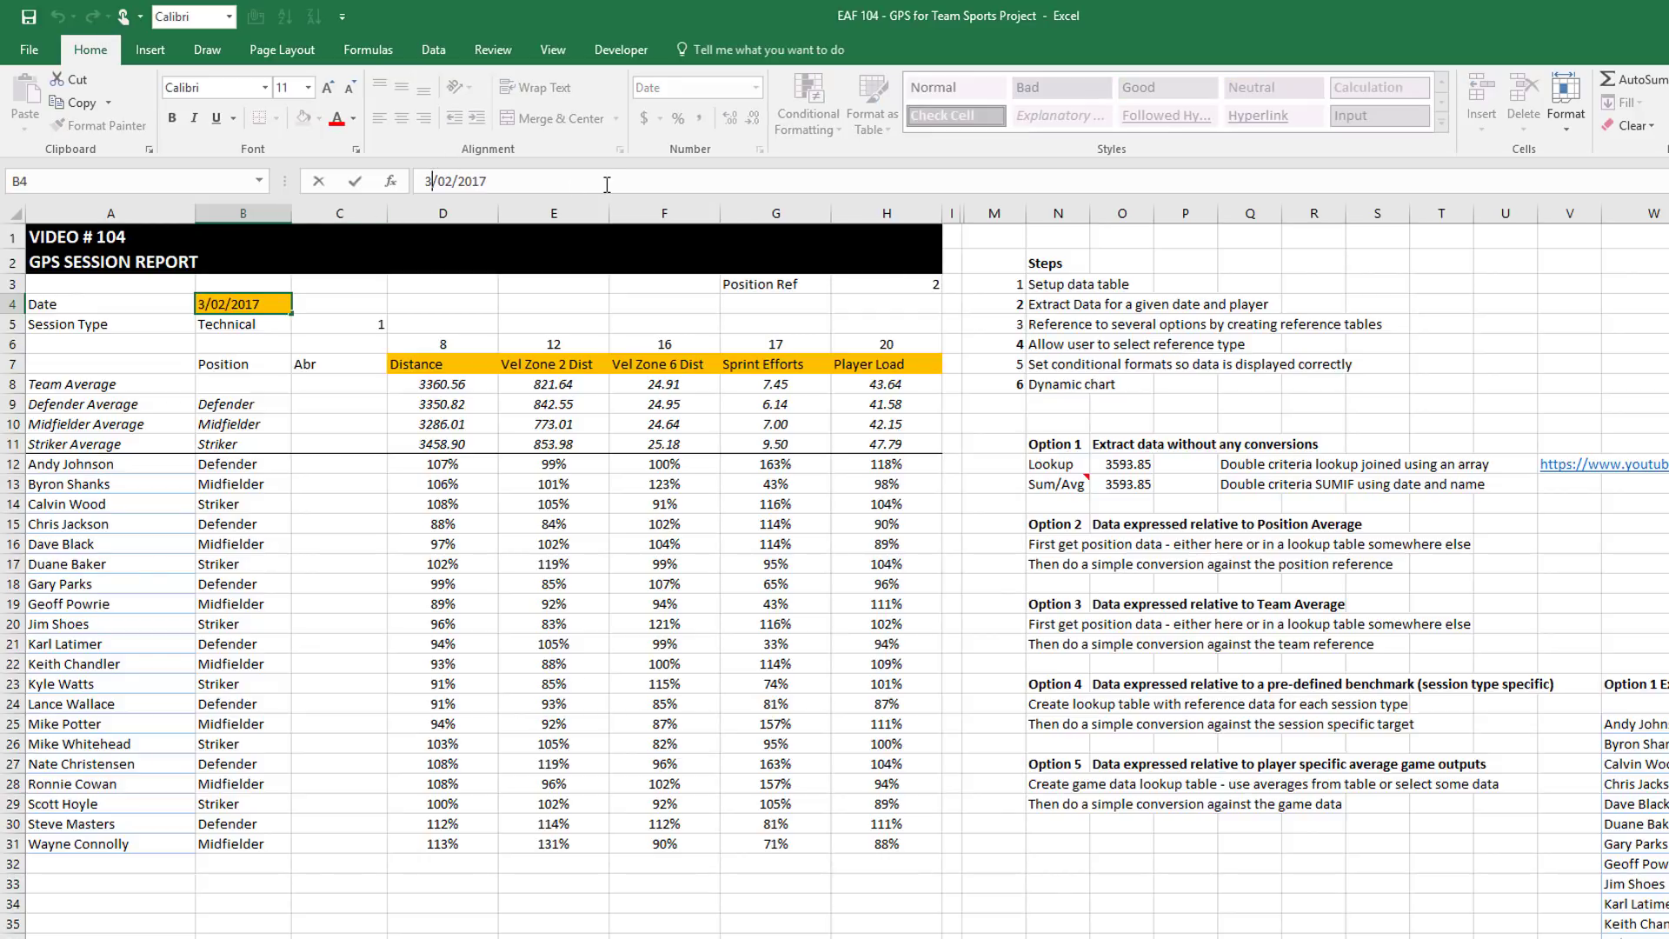
{"action": "key", "text": "BackSpace"}
{"action": "type", "text": "4"}
{"action": "key", "text": "Return"}
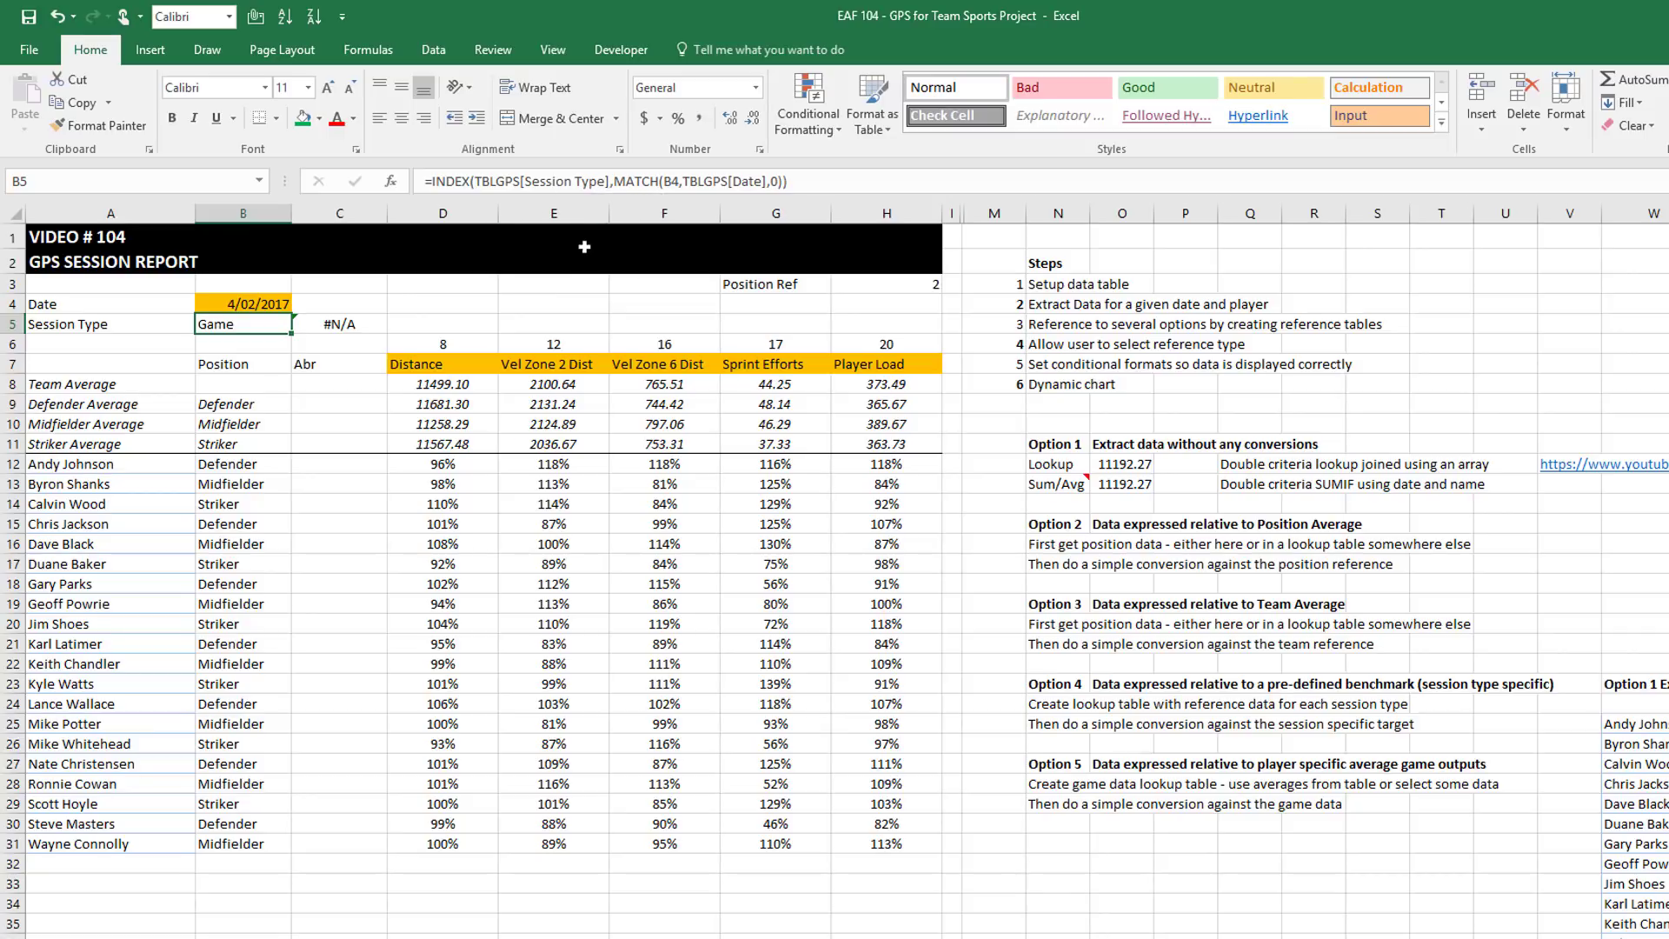
{"action": "left_click", "coordinate": [459, 366]}
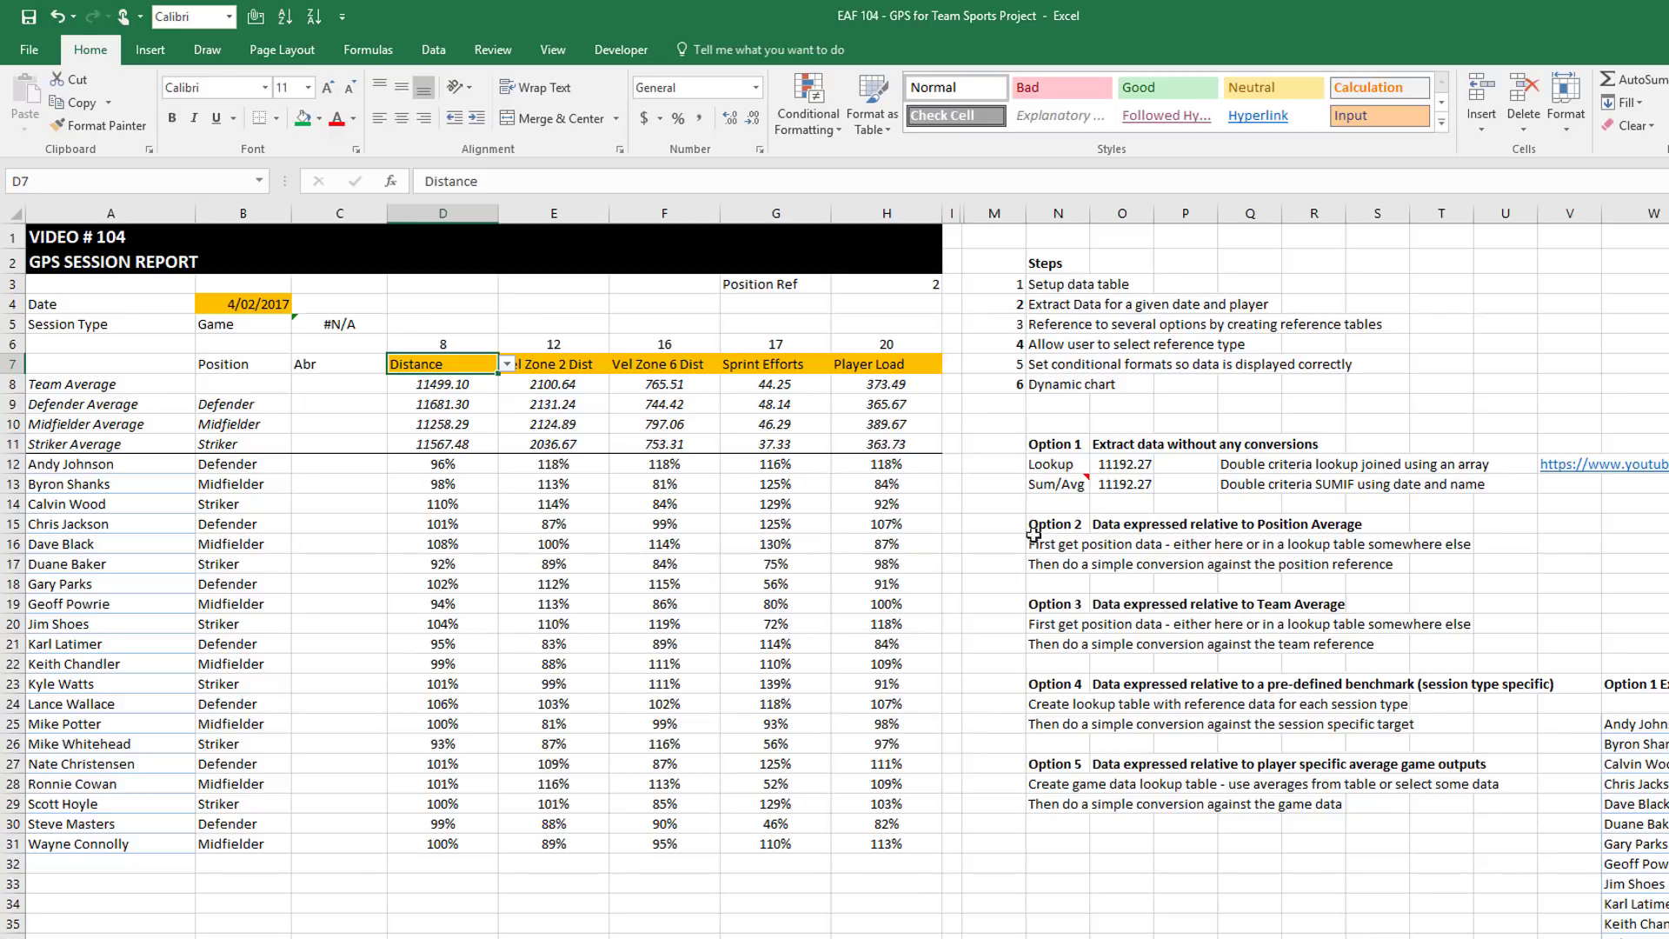
Set the E7 metric heading to Accels and bring up the G3 reference-type list
{"action": "left_click", "coordinate": [534, 369]}
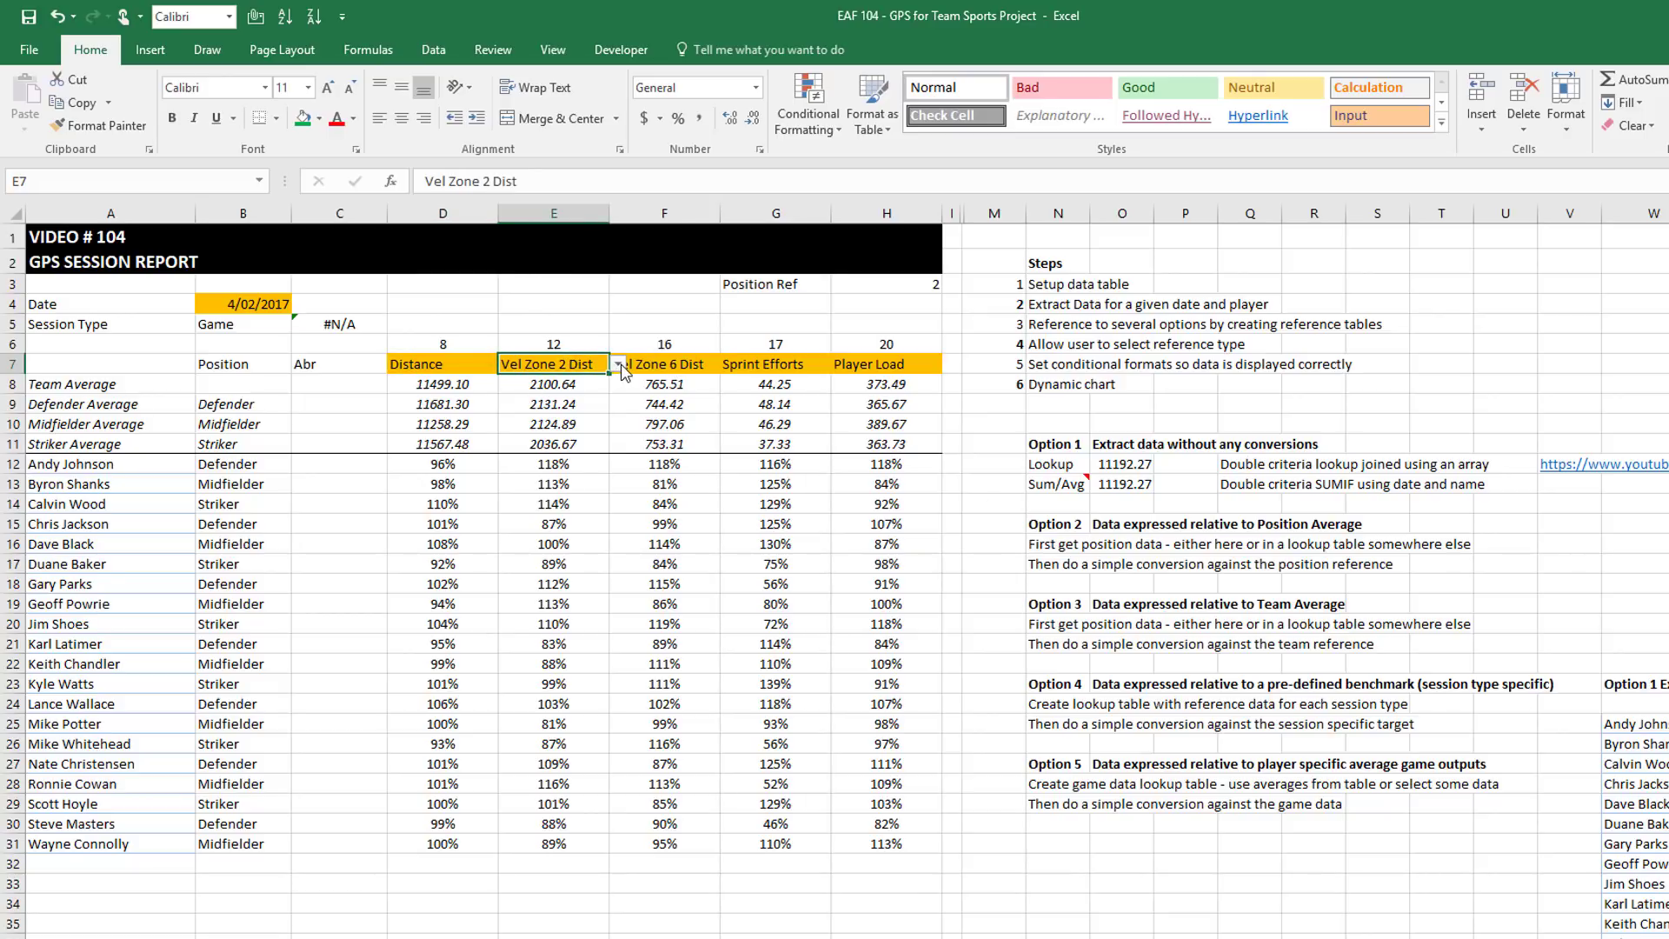
{"action": "left_click", "coordinate": [619, 364]}
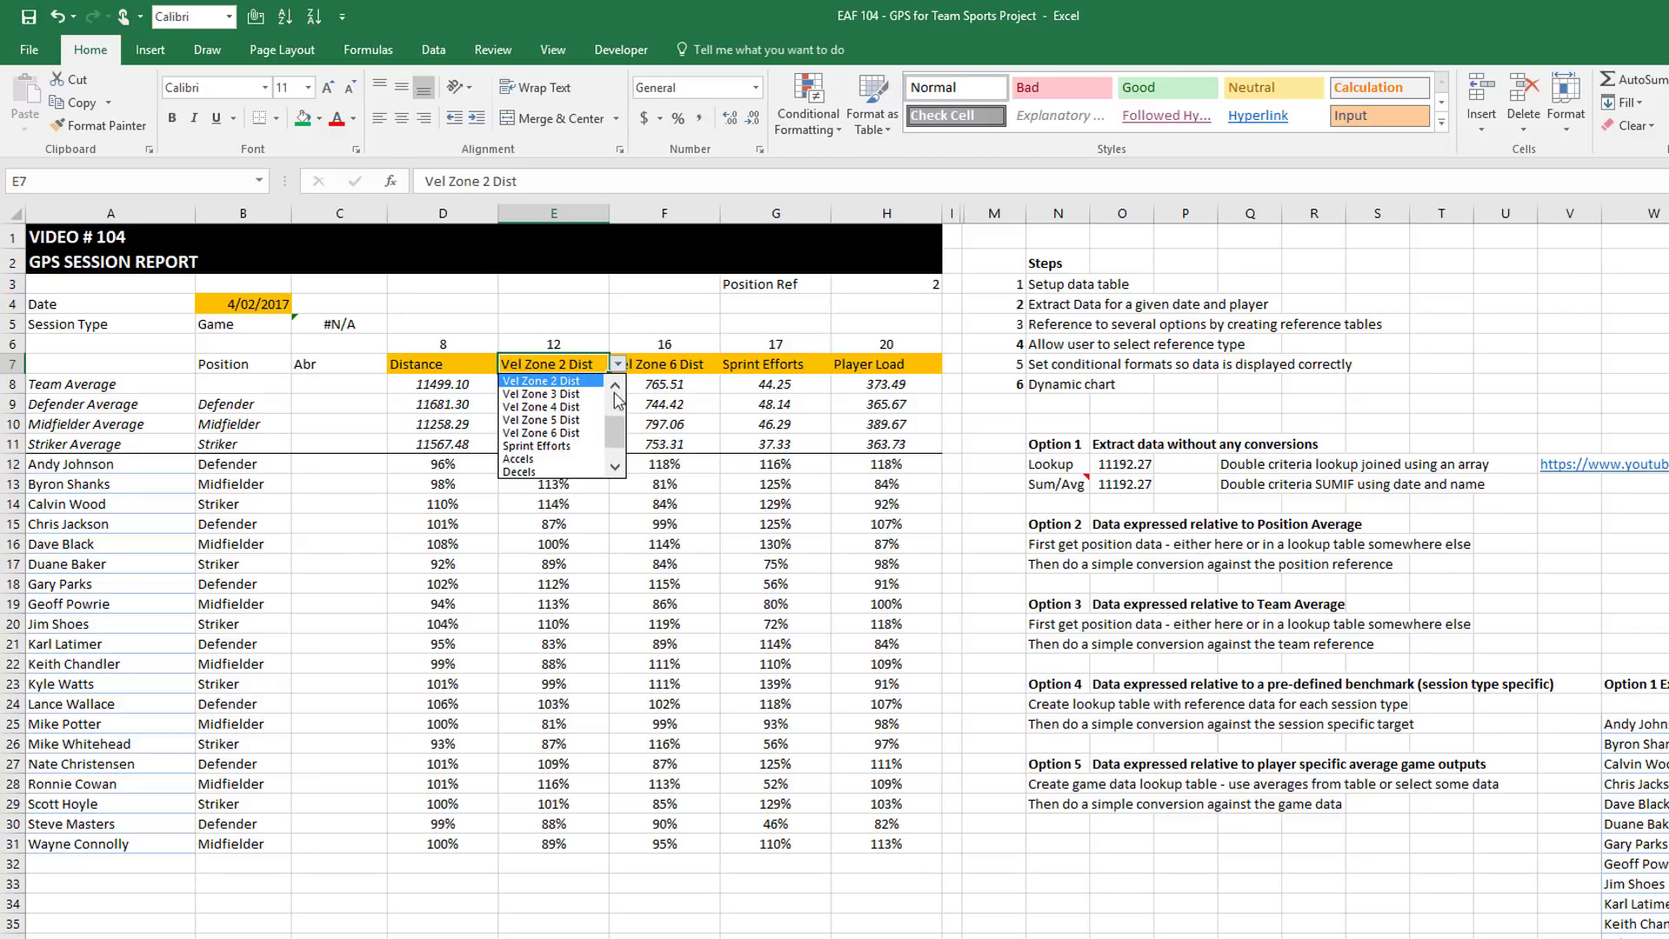
{"action": "left_click", "coordinate": [530, 458]}
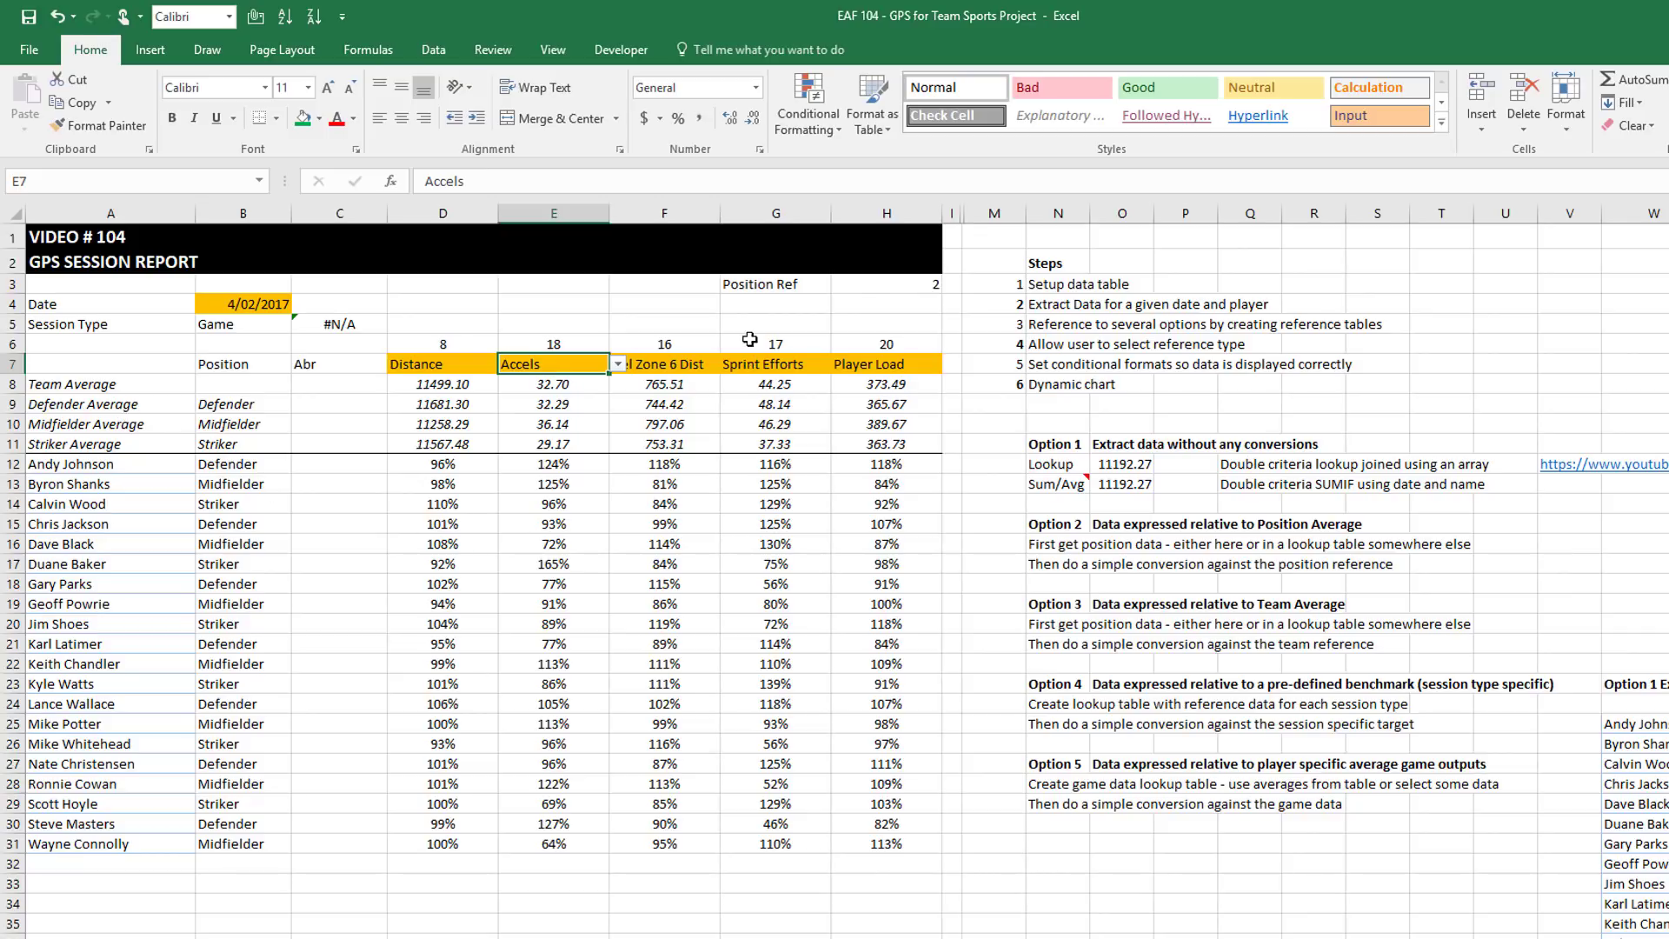
{"action": "left_click", "coordinate": [810, 283]}
{"action": "left_click", "coordinate": [840, 283]}
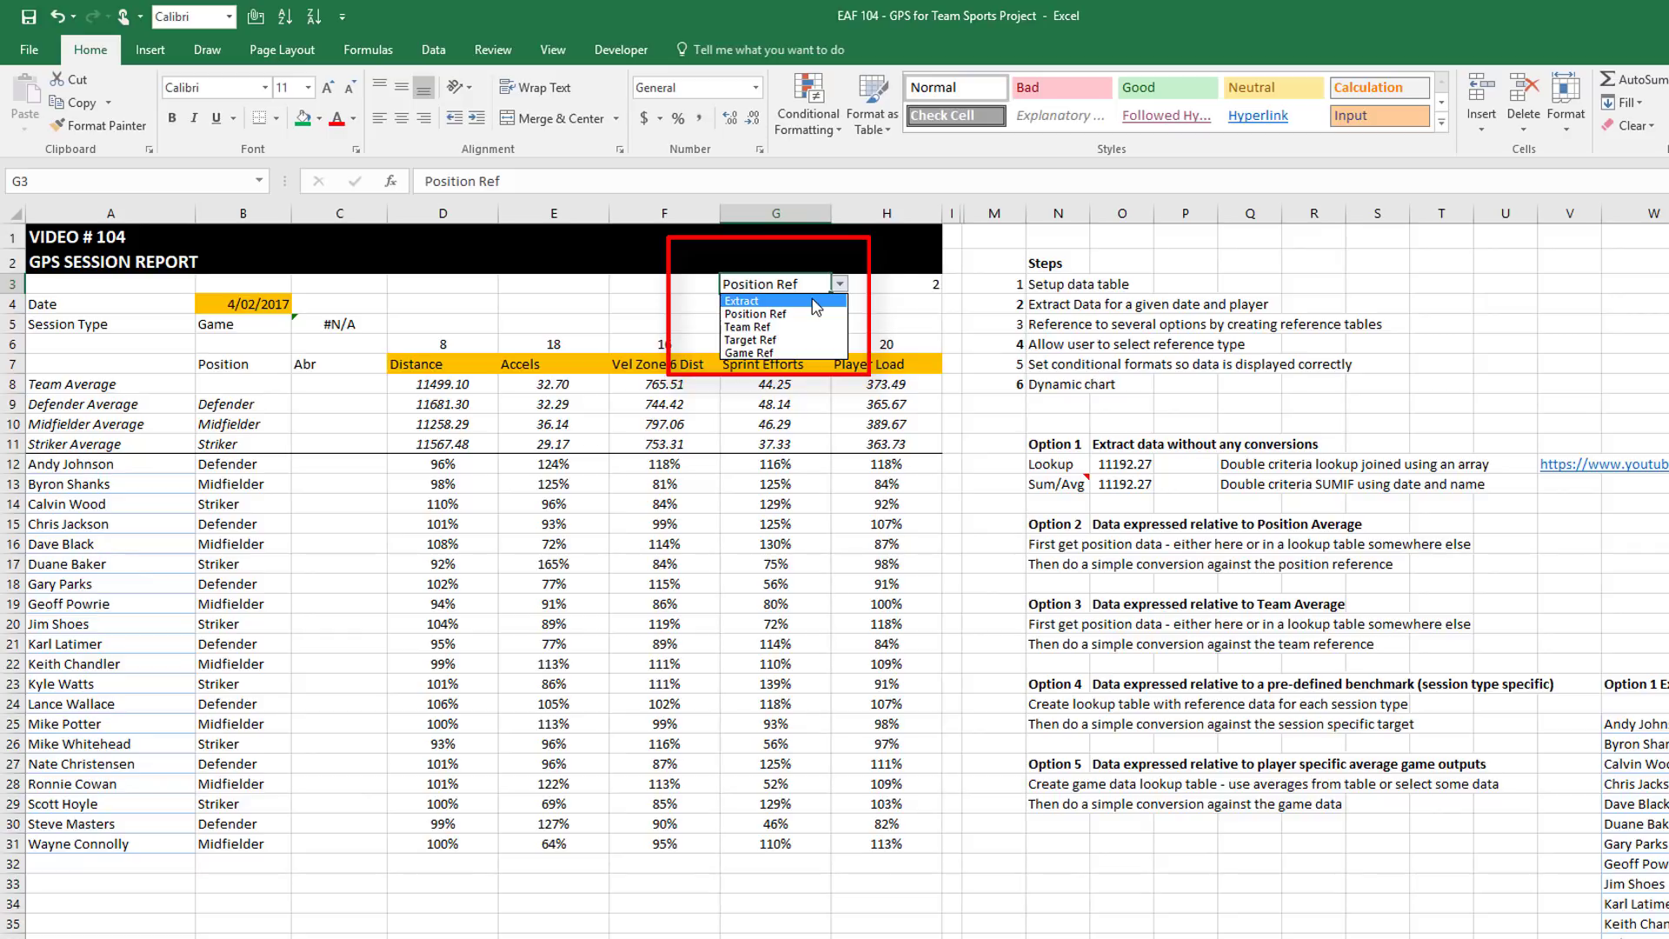
Set the G3 reference type to Extract, review the raw values, then choose Team Ref
{"action": "left_click", "coordinate": [816, 304]}
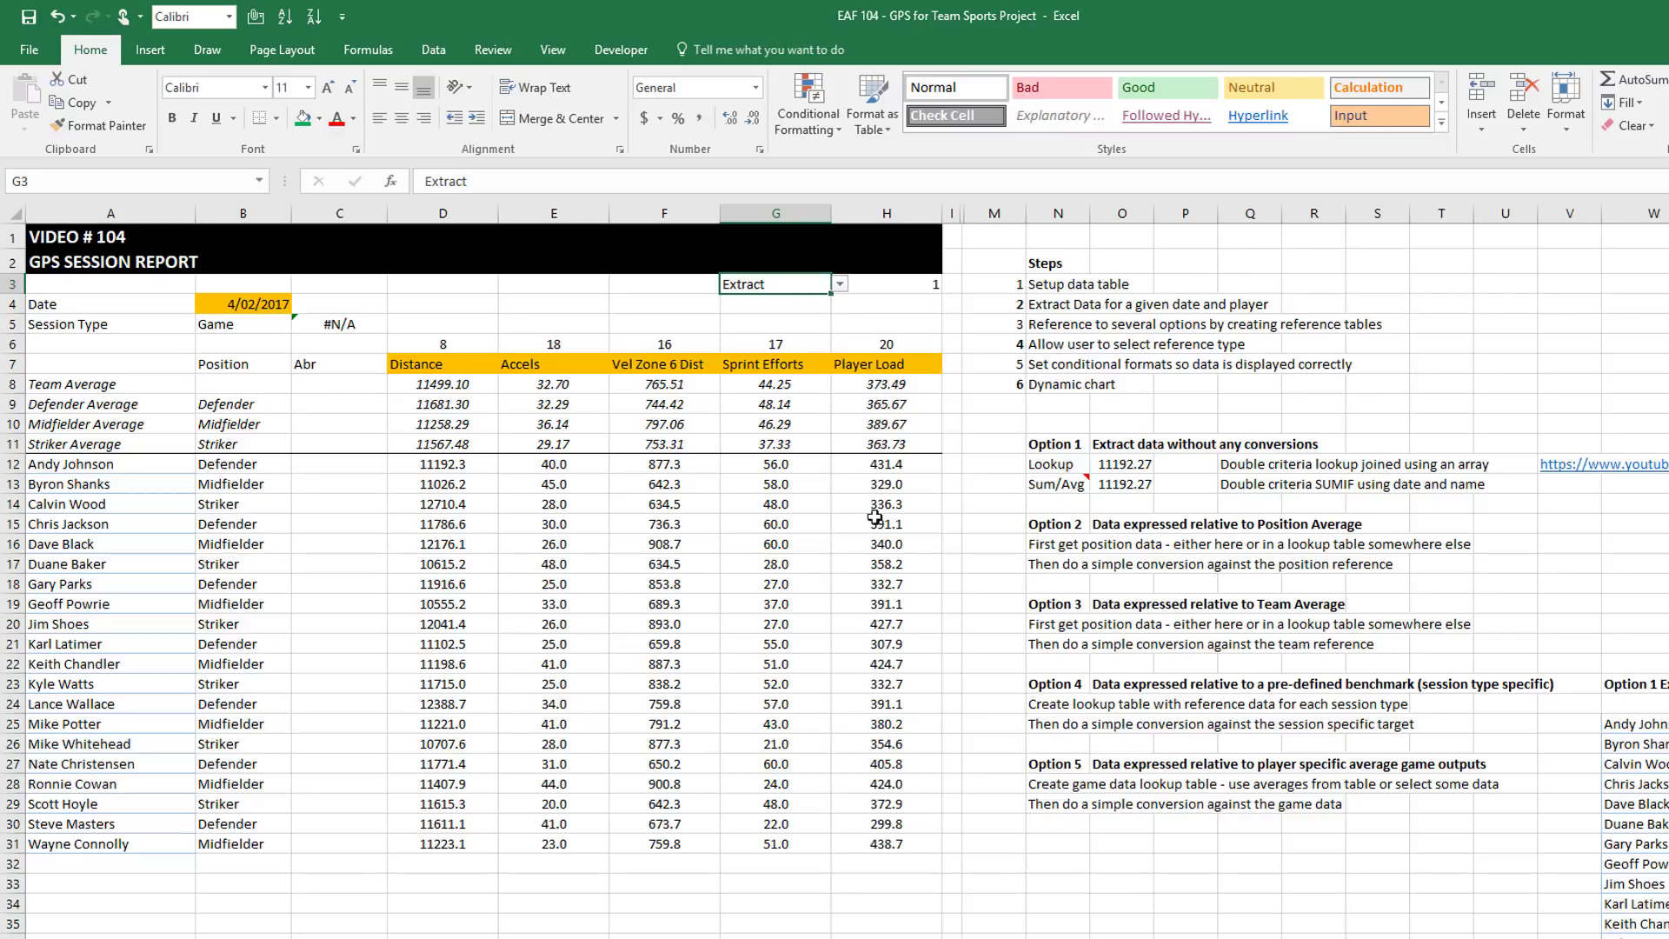
{"action": "left_click", "coordinate": [840, 286]}
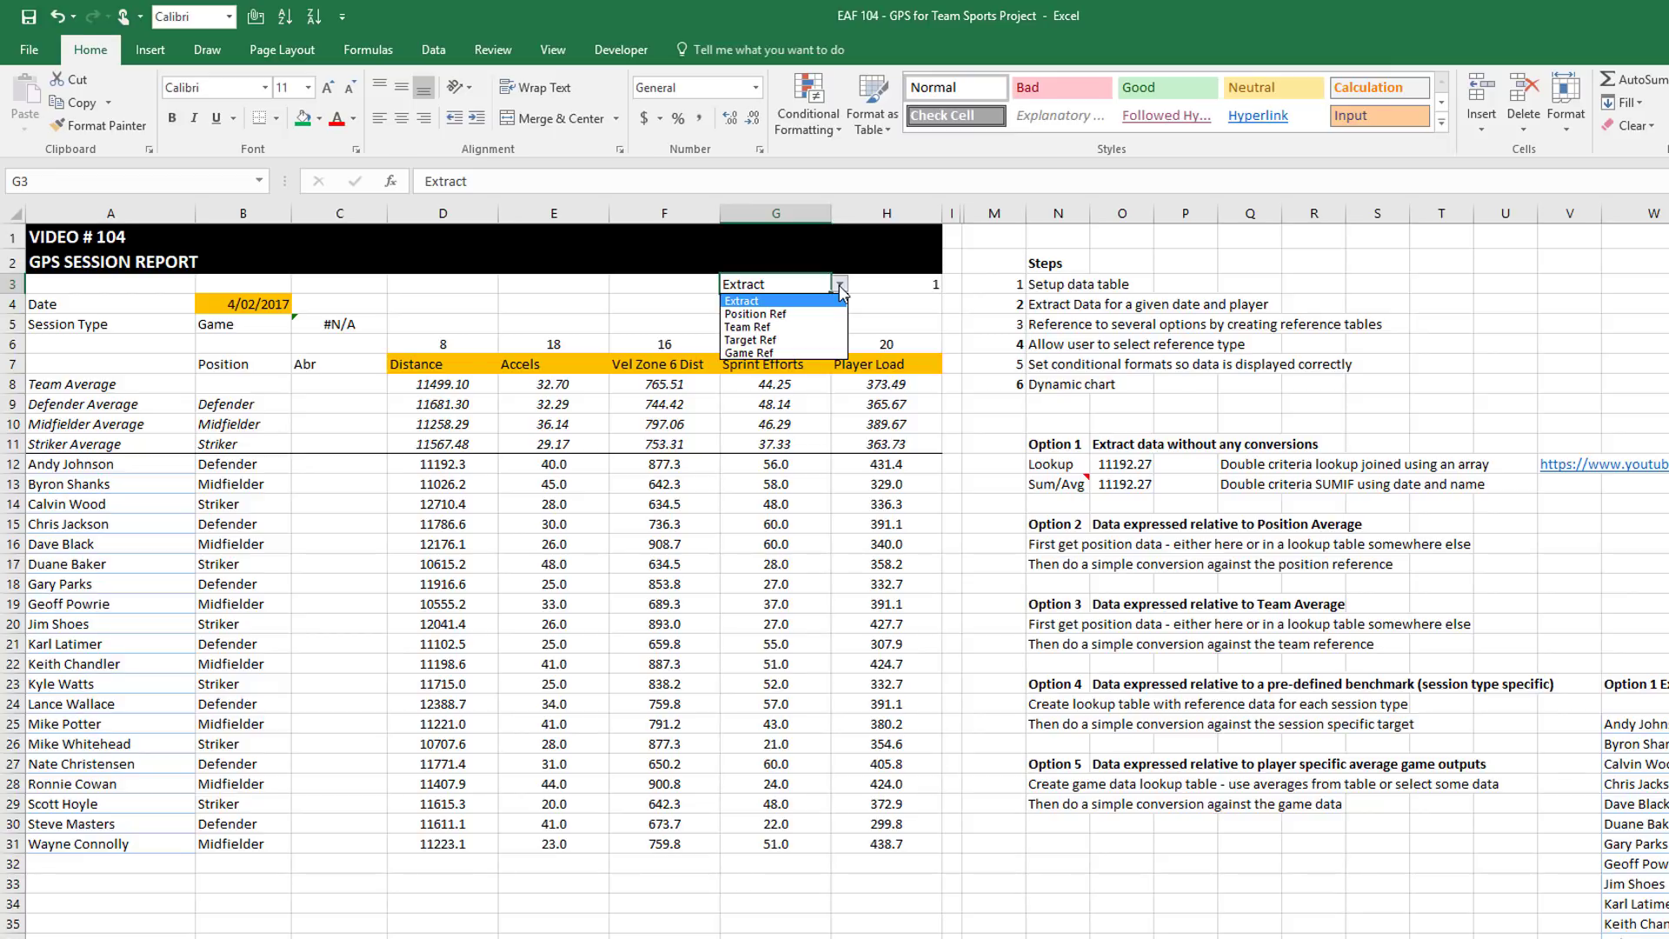
{"action": "left_click", "coordinate": [786, 328]}
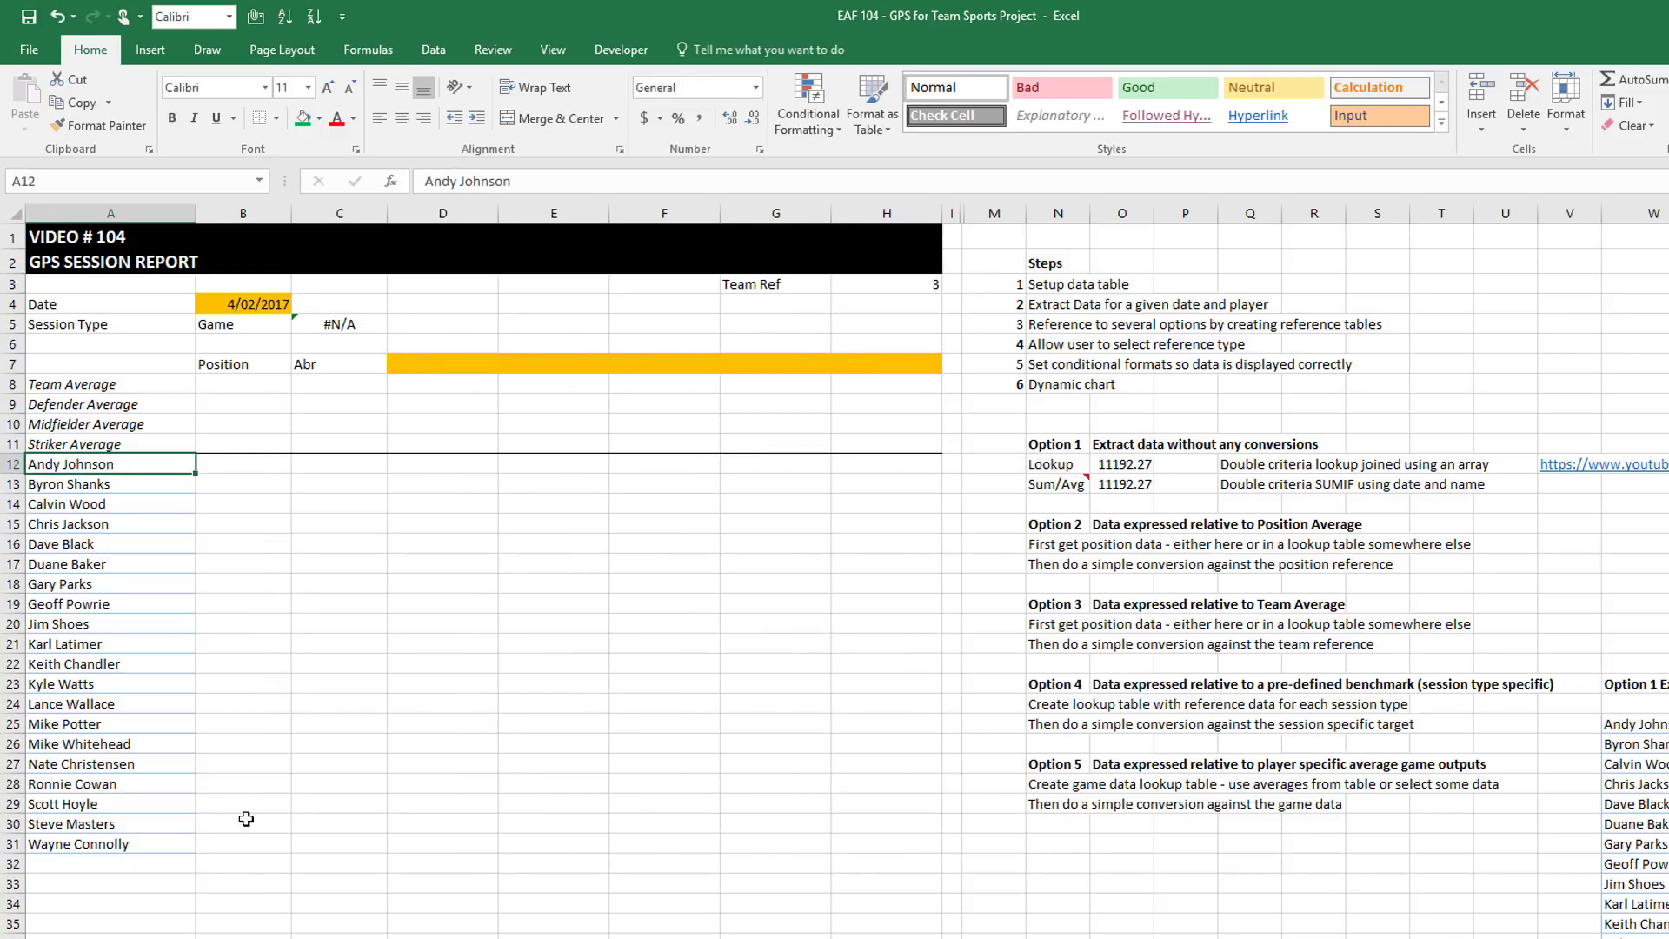
Compare the report's player names with the Game Data table's player names
{"action": "left_click", "coordinate": [137, 481]}
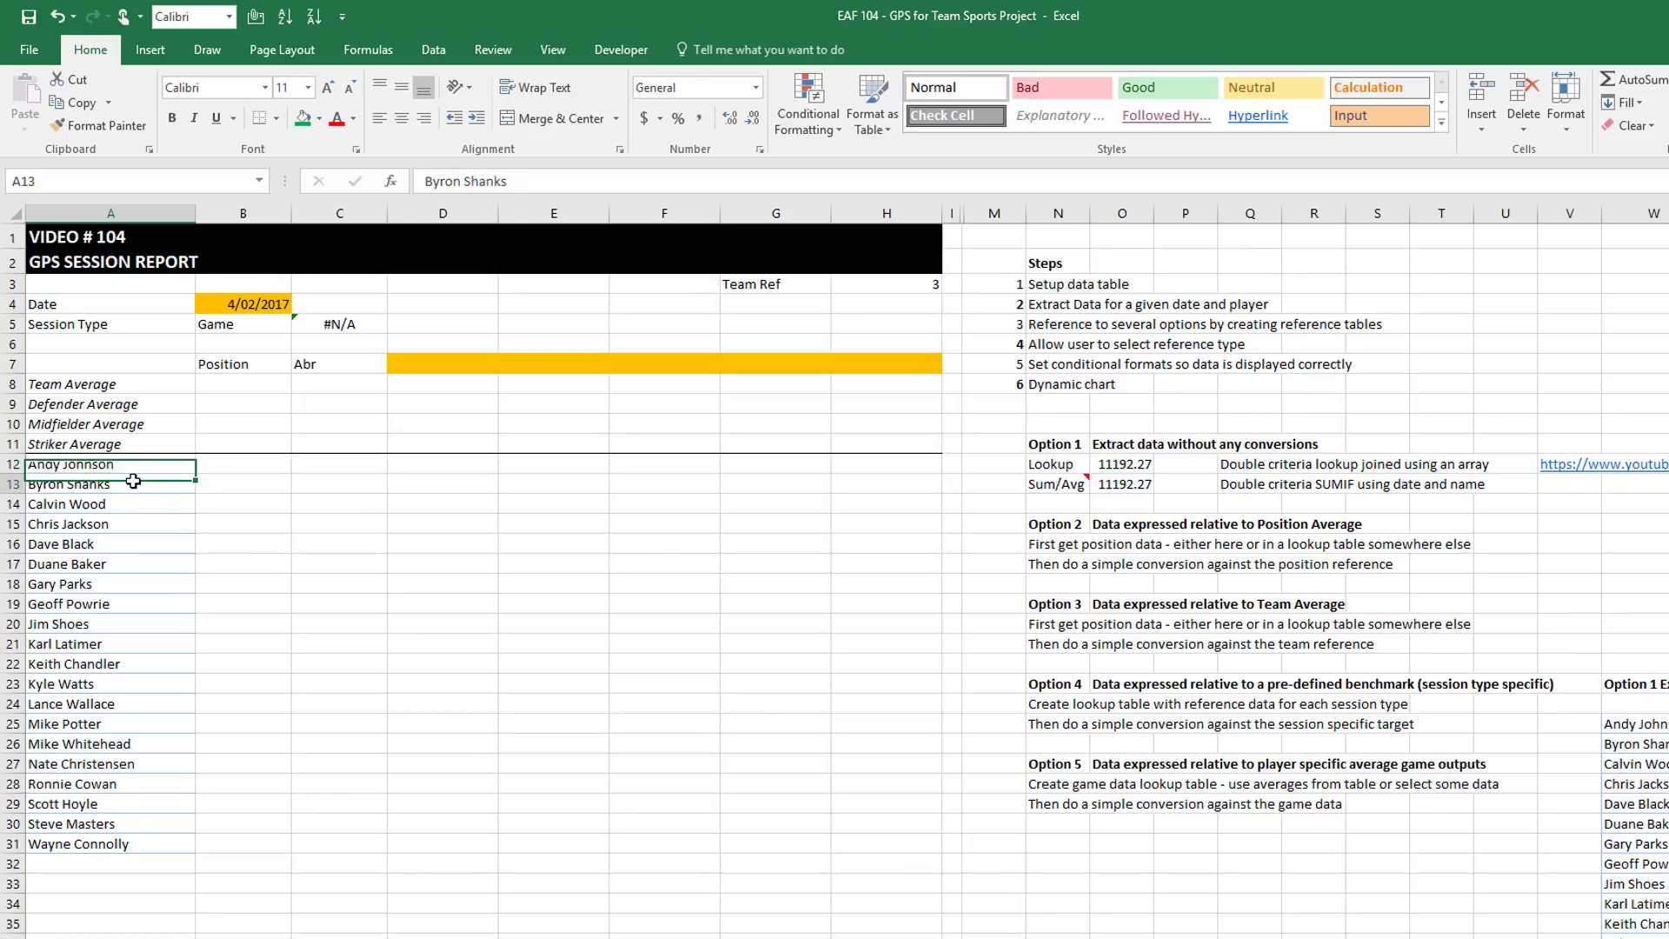
{"action": "left_click", "coordinate": [132, 461]}
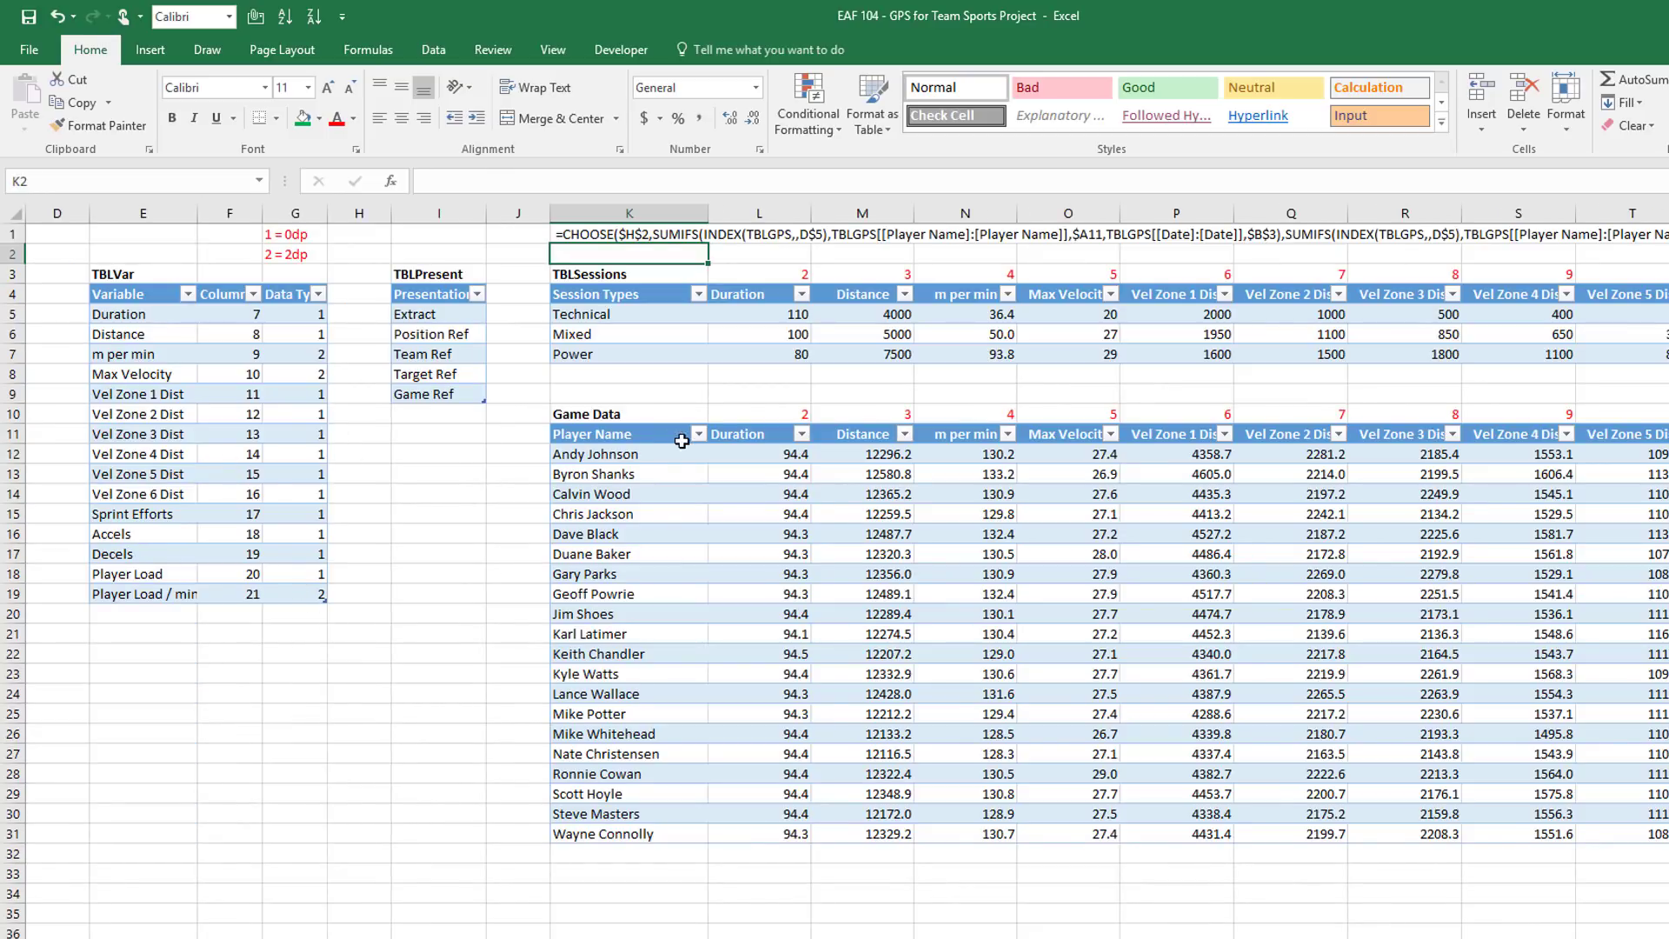
{"action": "left_click_drag", "start_coordinate": [630, 456], "coordinate": [644, 841]}
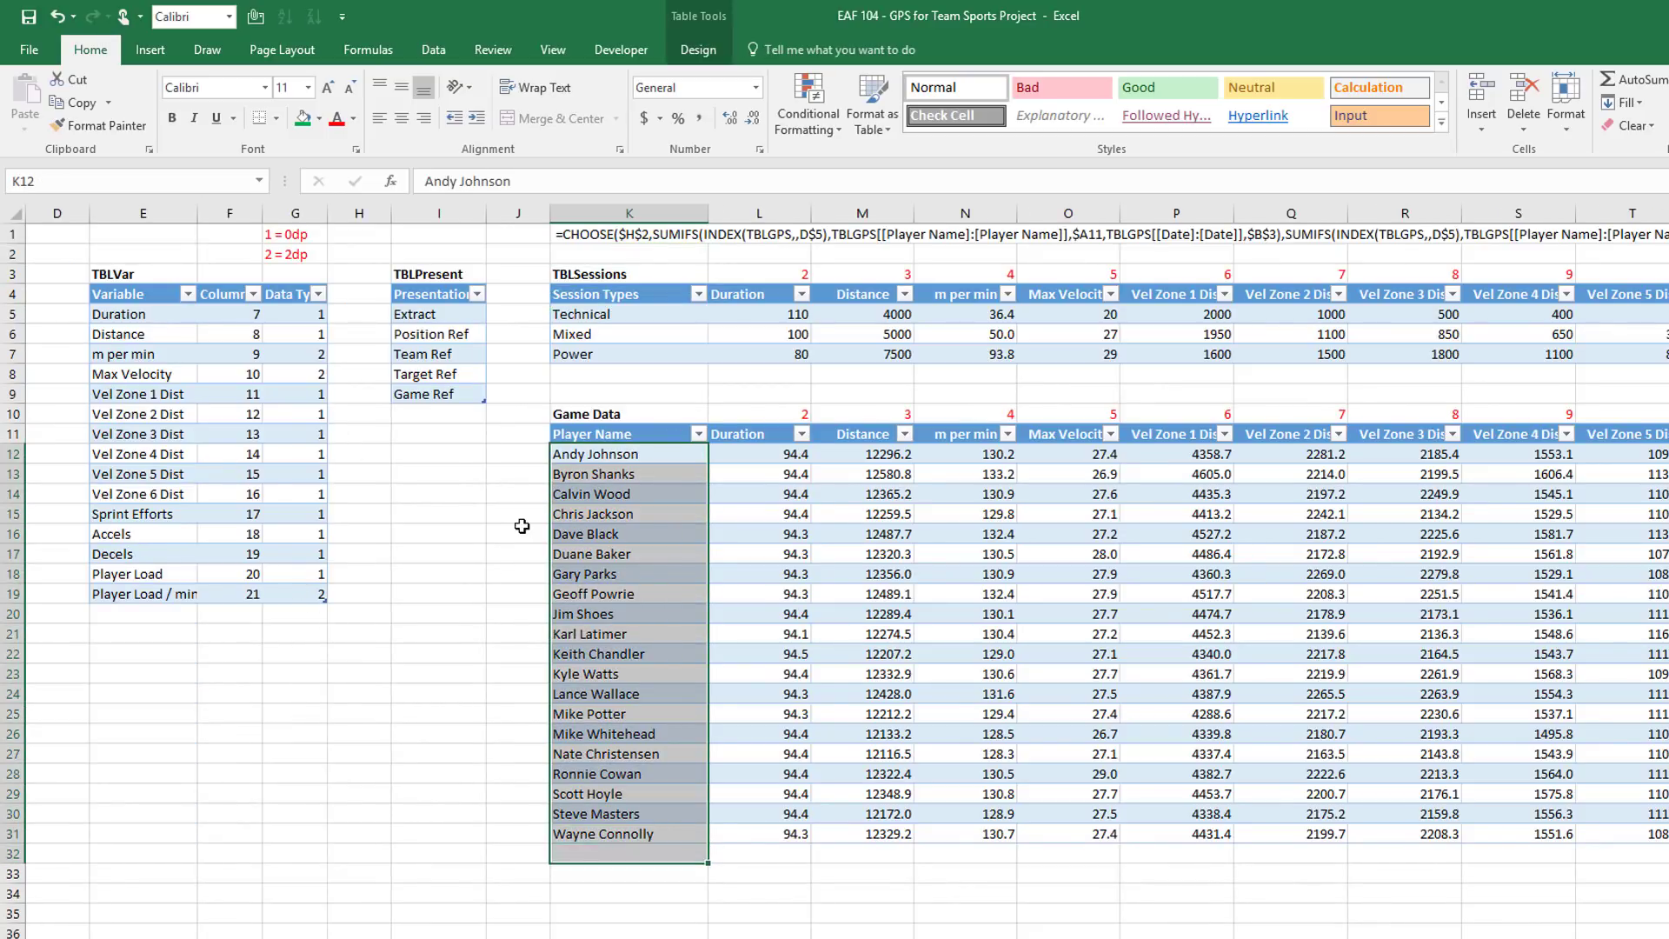
{"action": "left_click", "coordinate": [516, 474]}
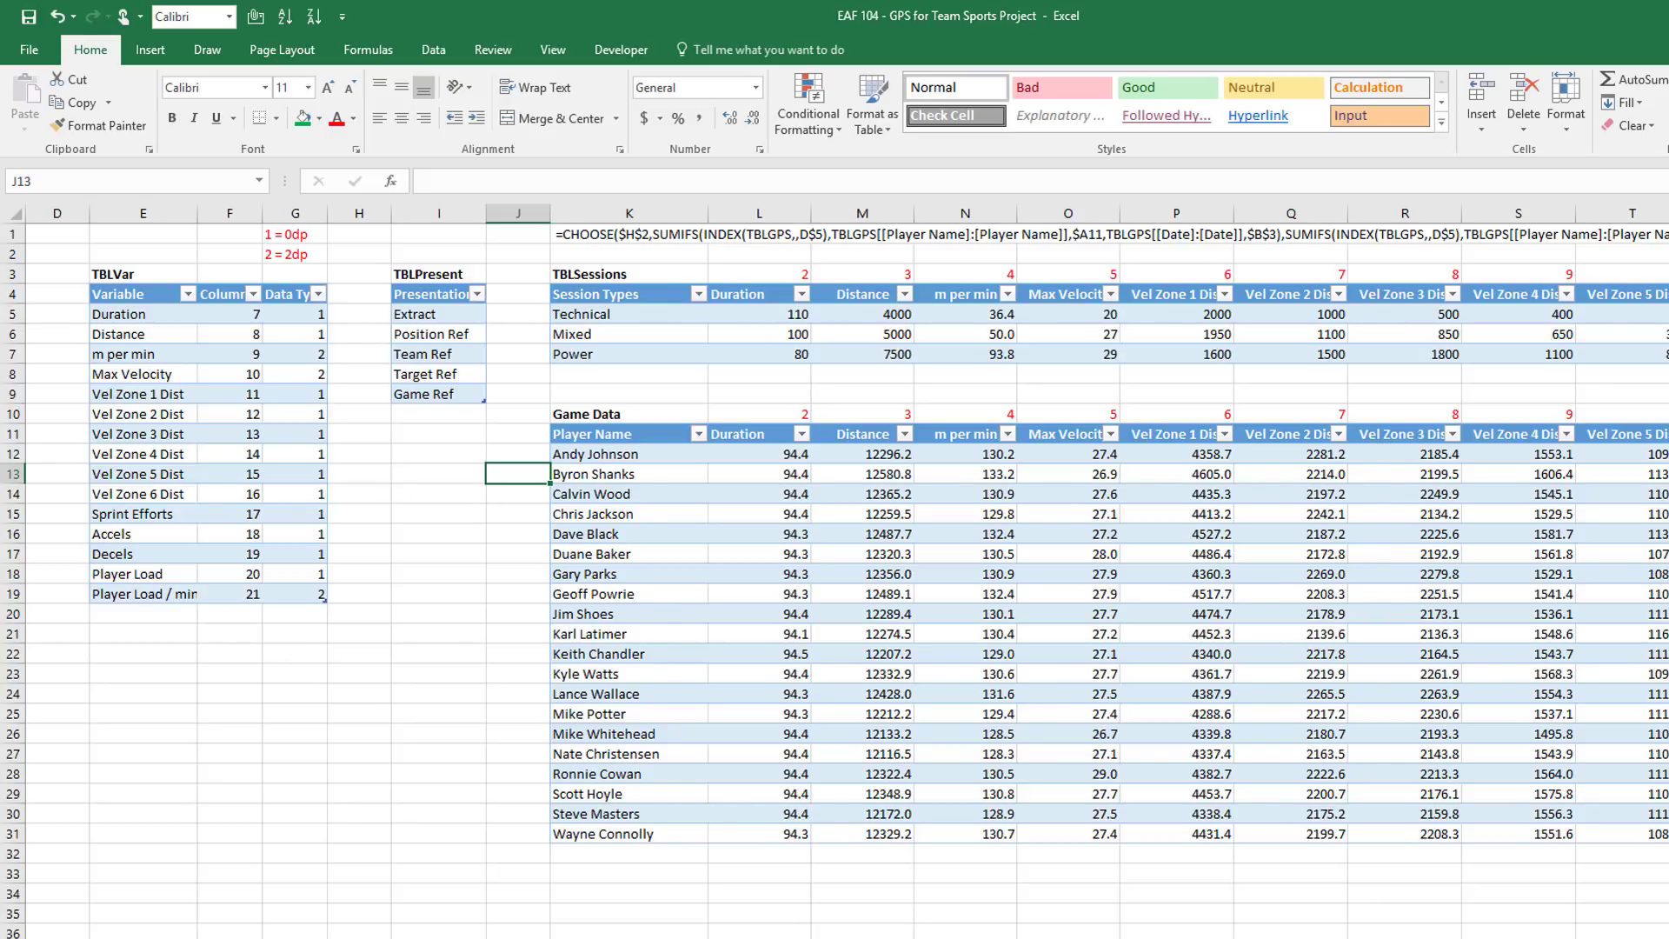
Link A12:A31 to the Game Data player names by formula, then select headers D7:H7
{"action": "key", "text": "ctrl+Page_Up"}
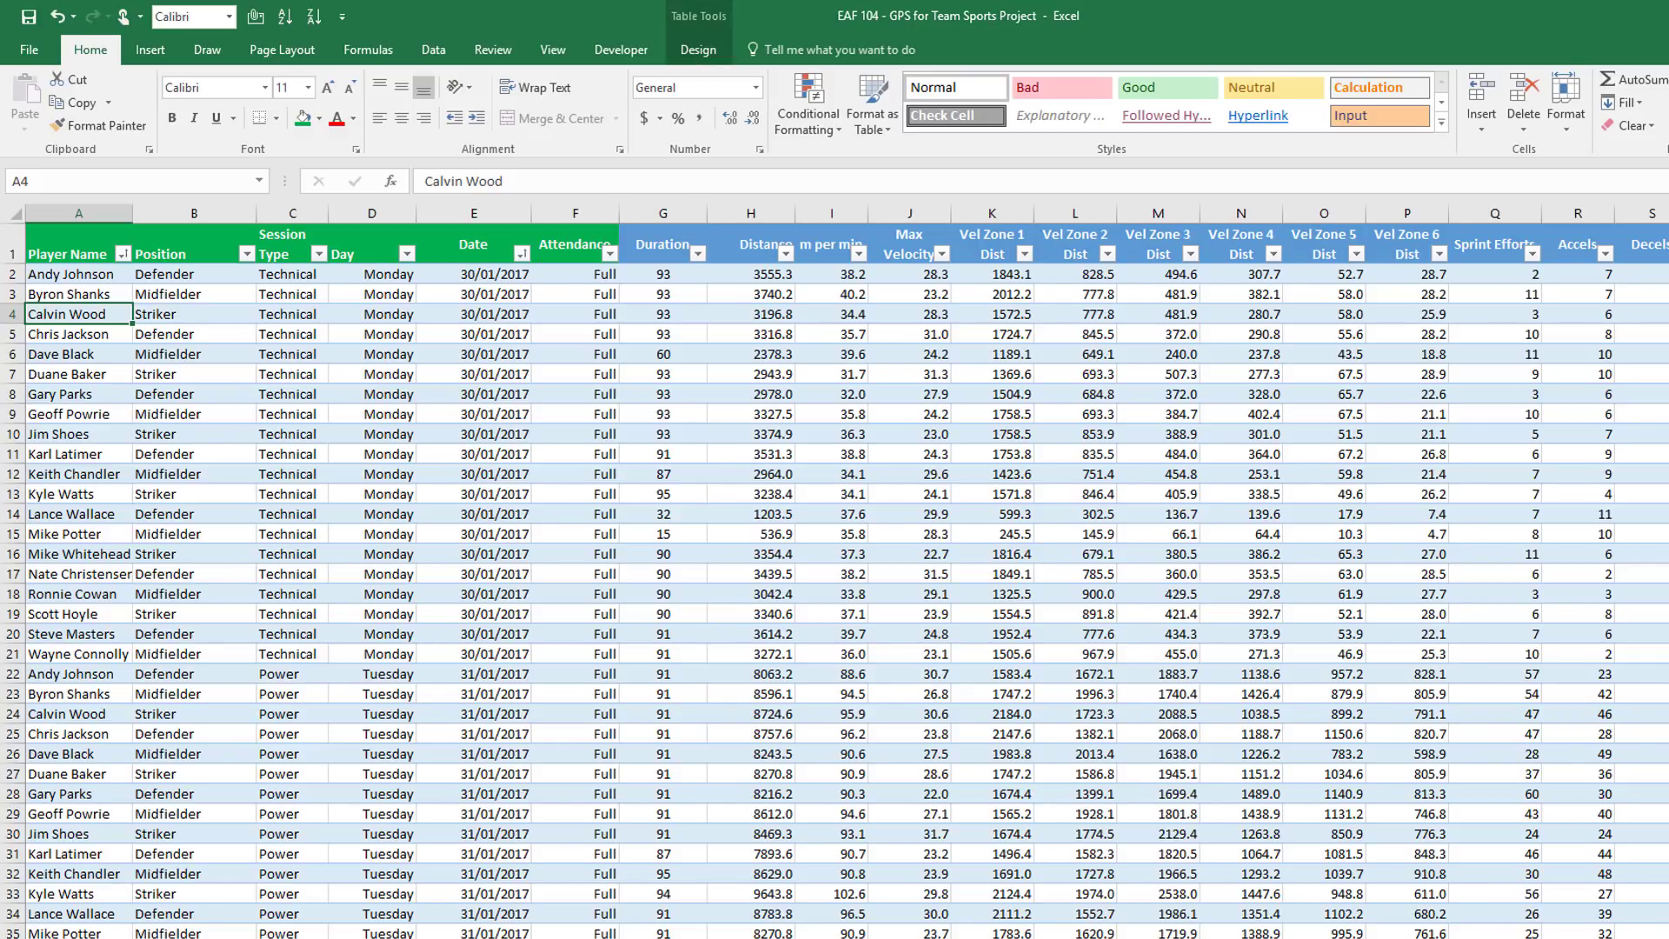
{"action": "key", "text": "ctrl+Page_Up"}
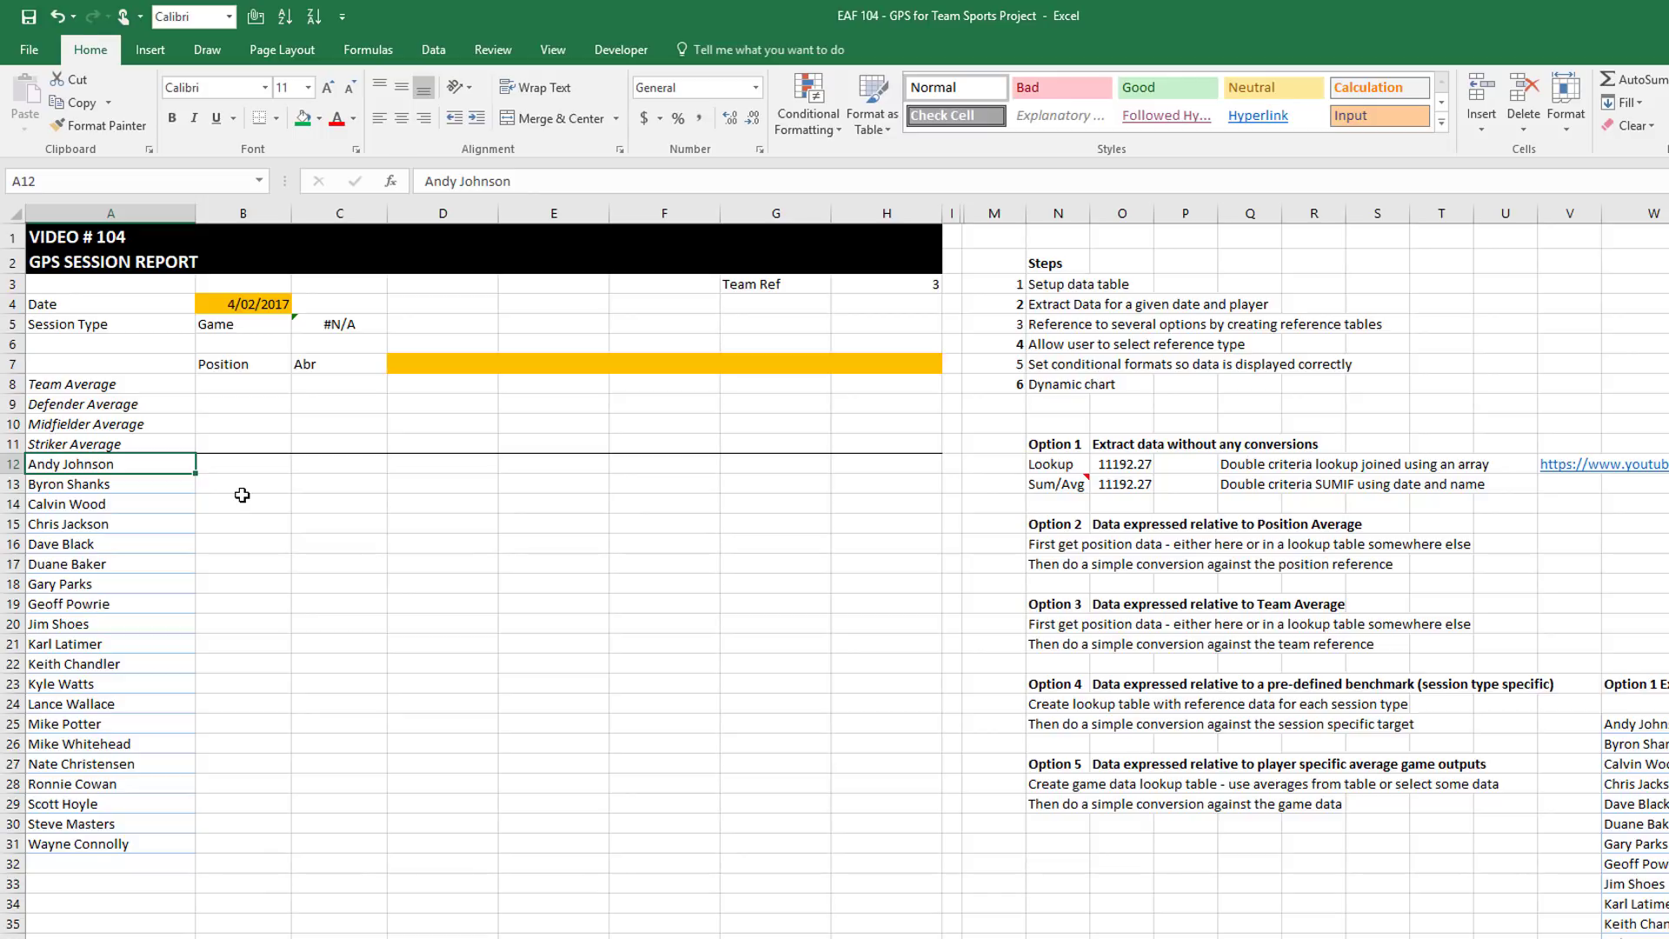
{"action": "type", "text": "="}
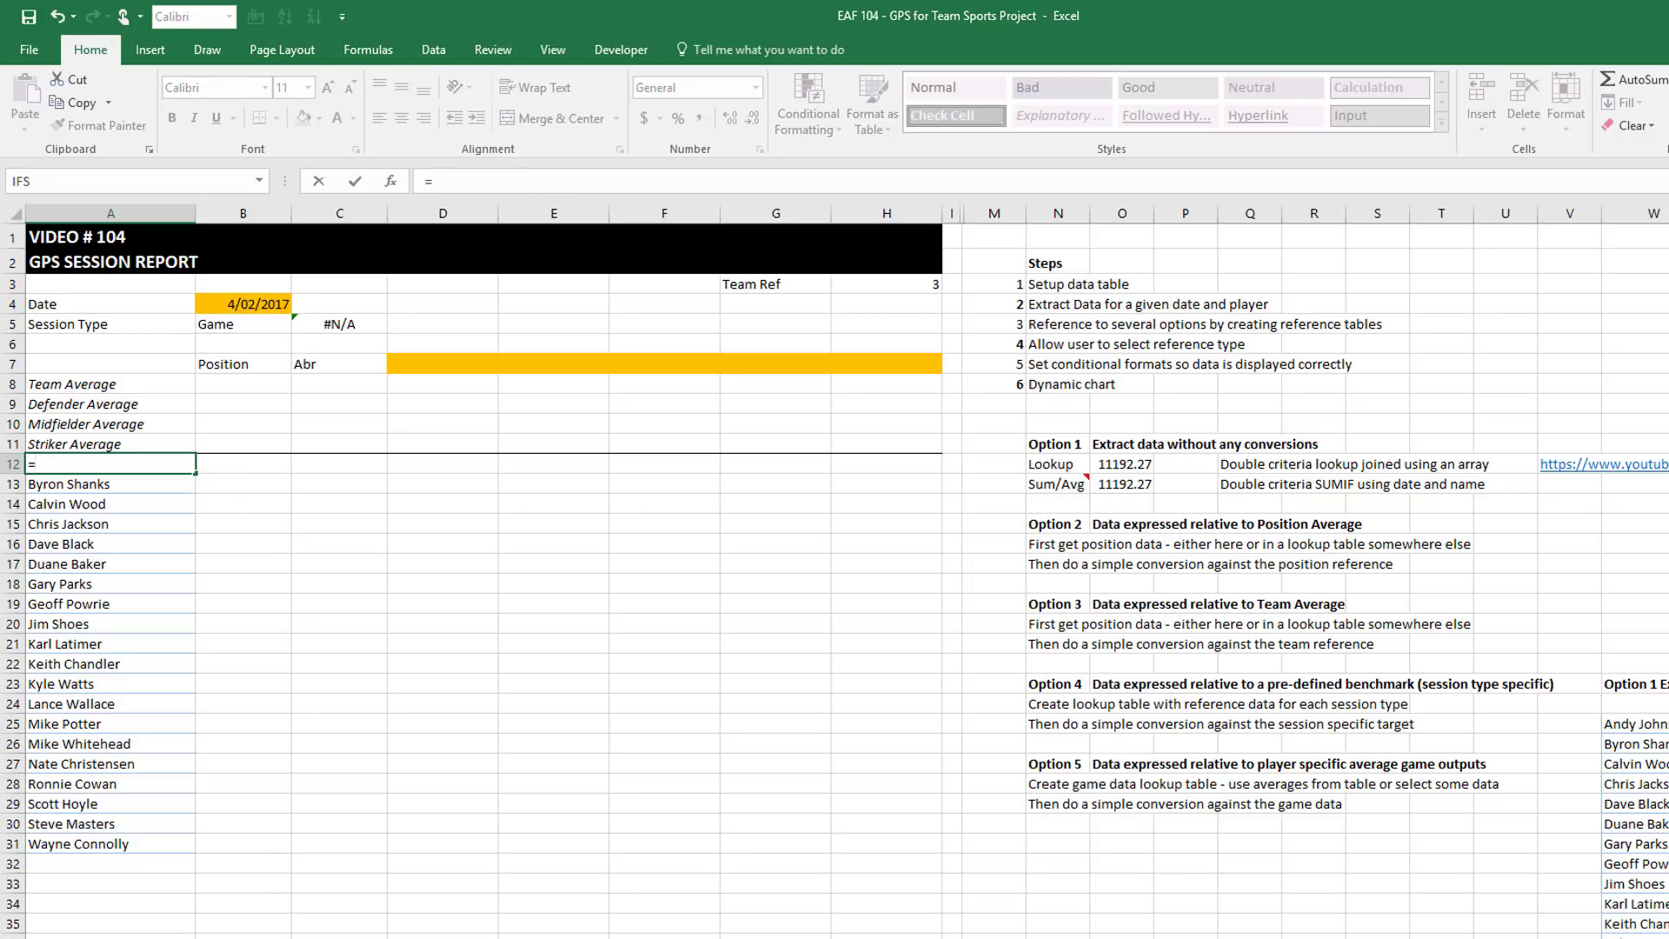
{"action": "key", "text": "ctrl+Page_Down"}
{"action": "key", "text": "ctrl+Page_Down"}
{"action": "left_click", "coordinate": [635, 450]}
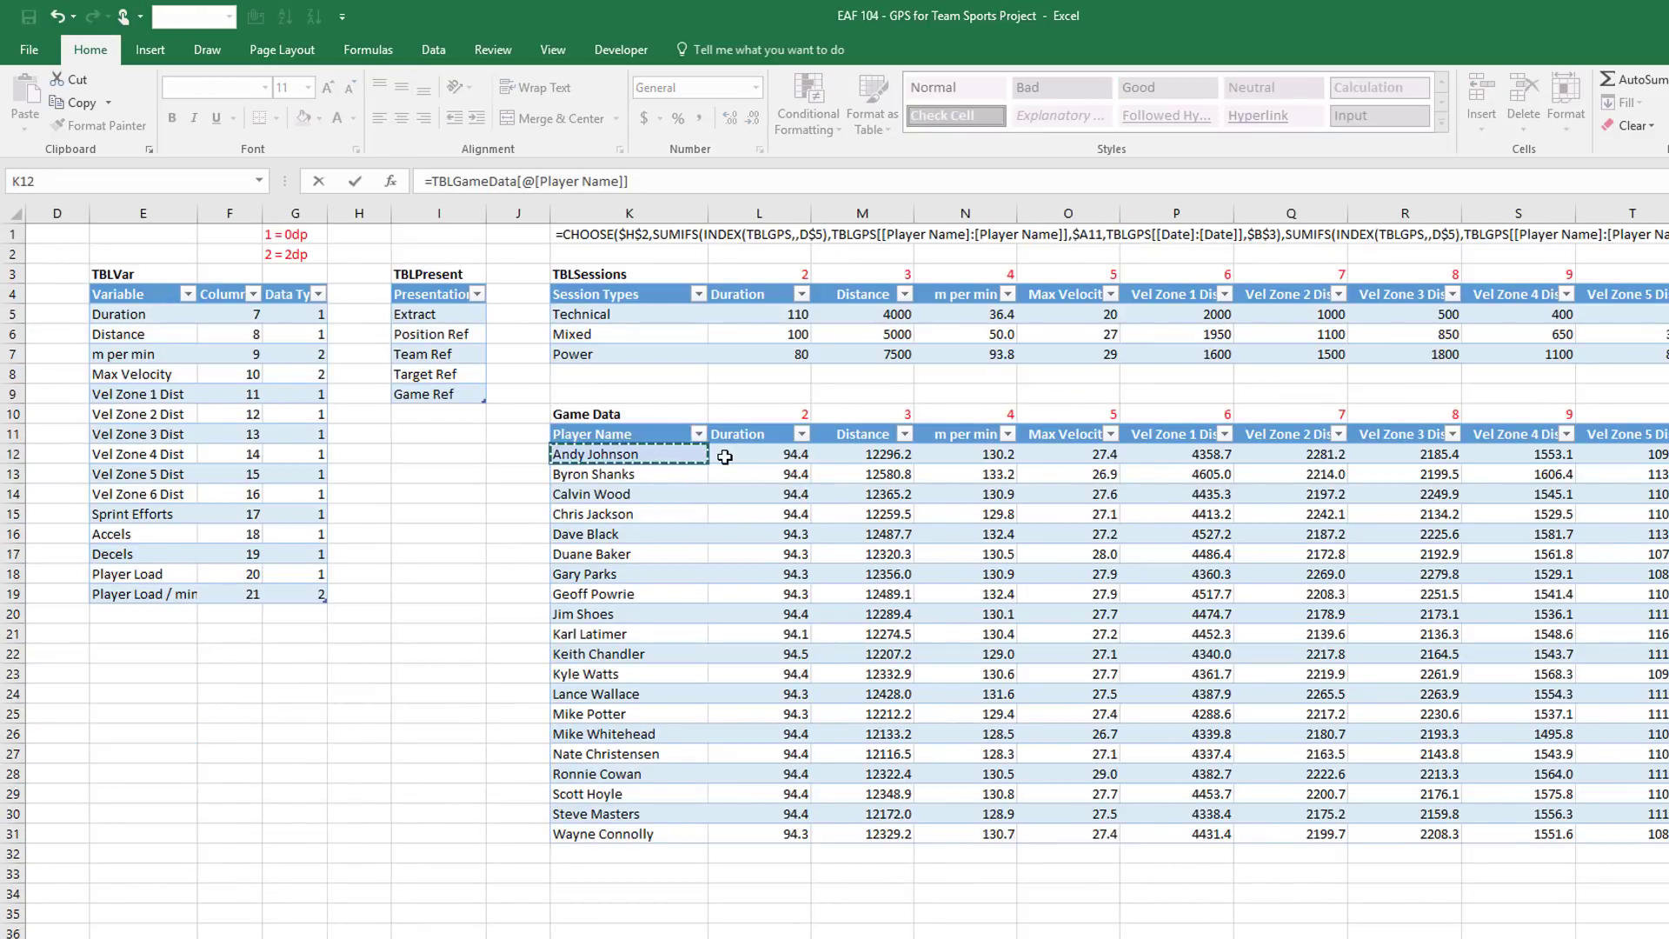
{"action": "key", "text": "Return"}
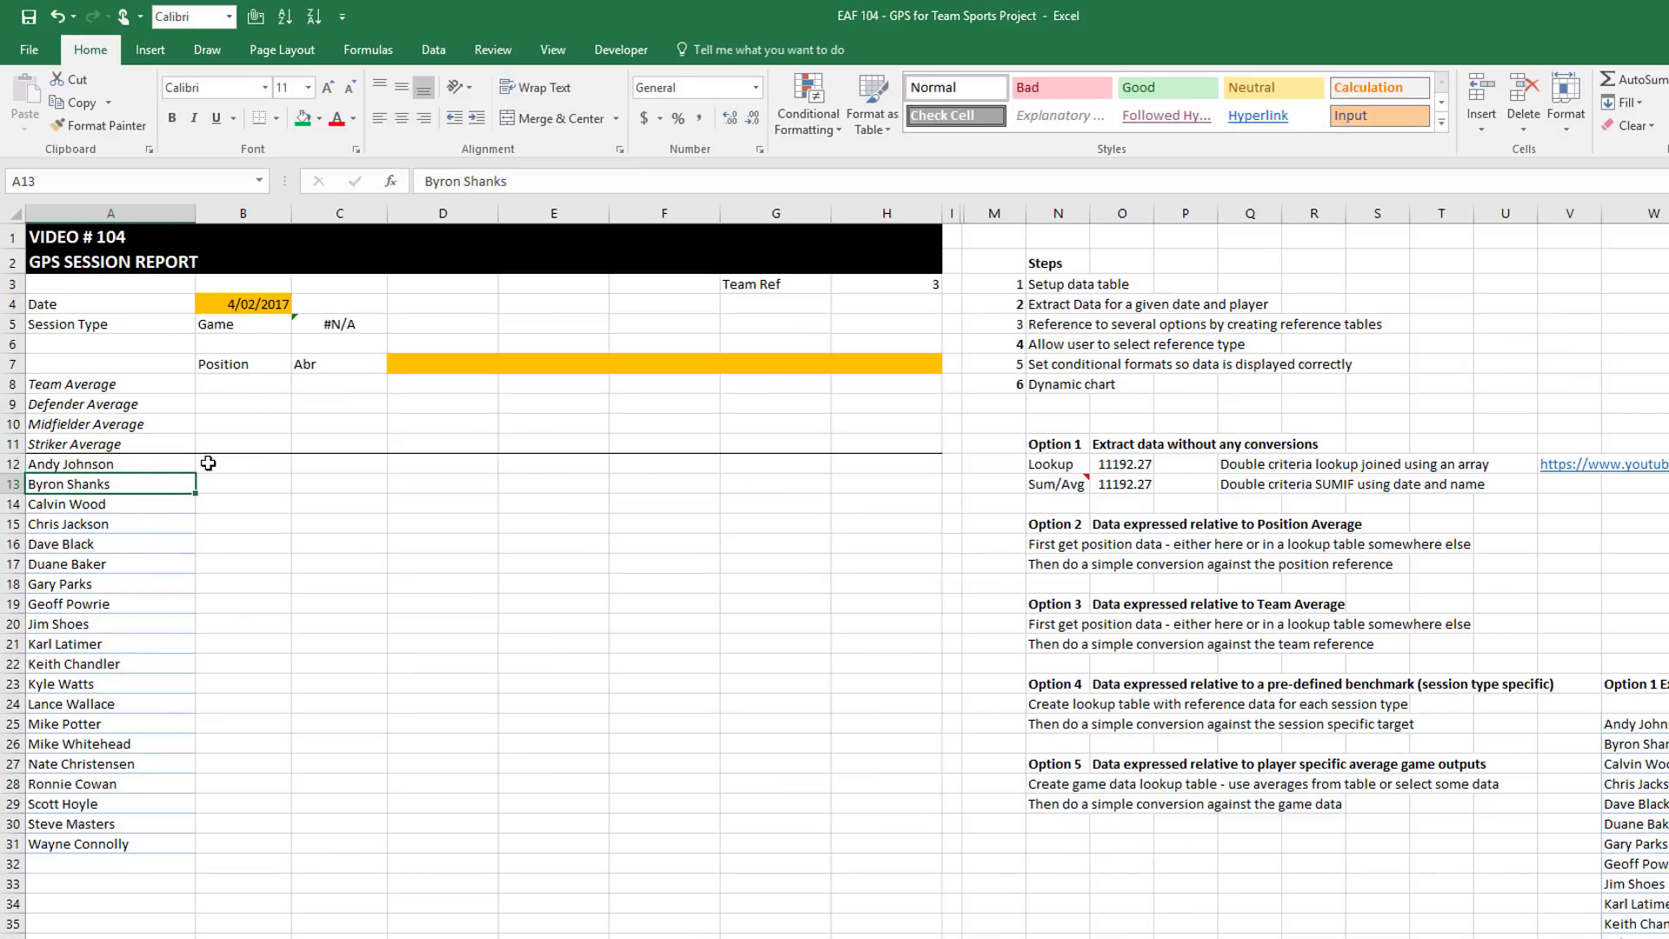
{"action": "left_click", "coordinate": [187, 463]}
{"action": "left_click_drag", "start_coordinate": [194, 473], "coordinate": [174, 854]}
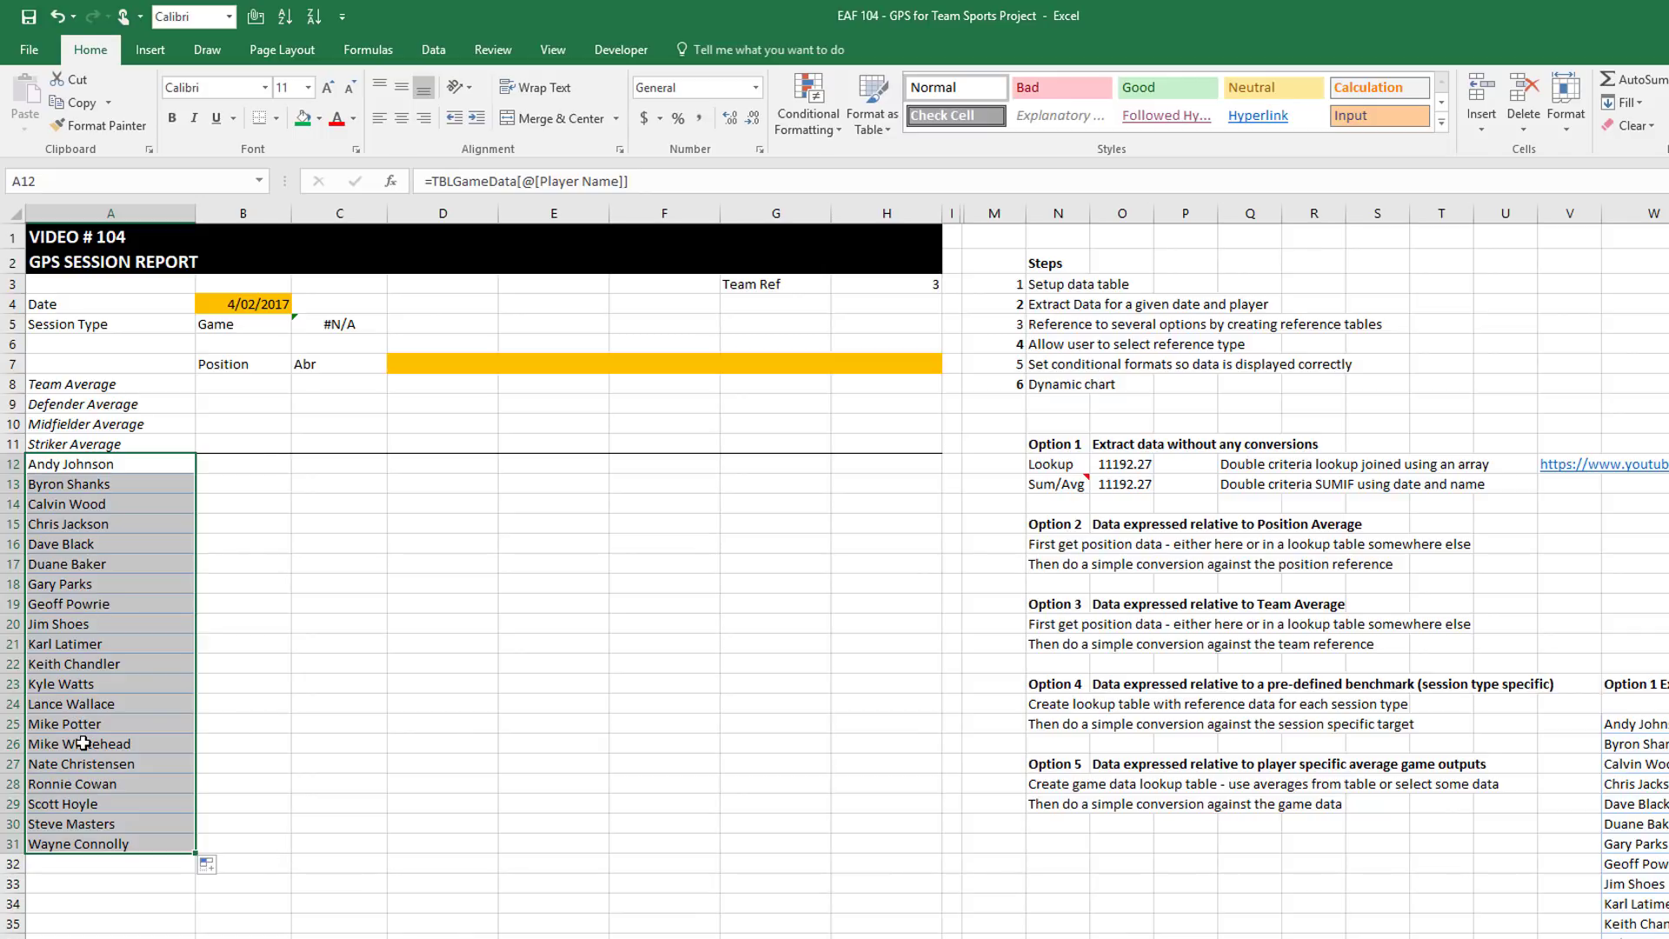
{"action": "left_click", "coordinate": [492, 365]}
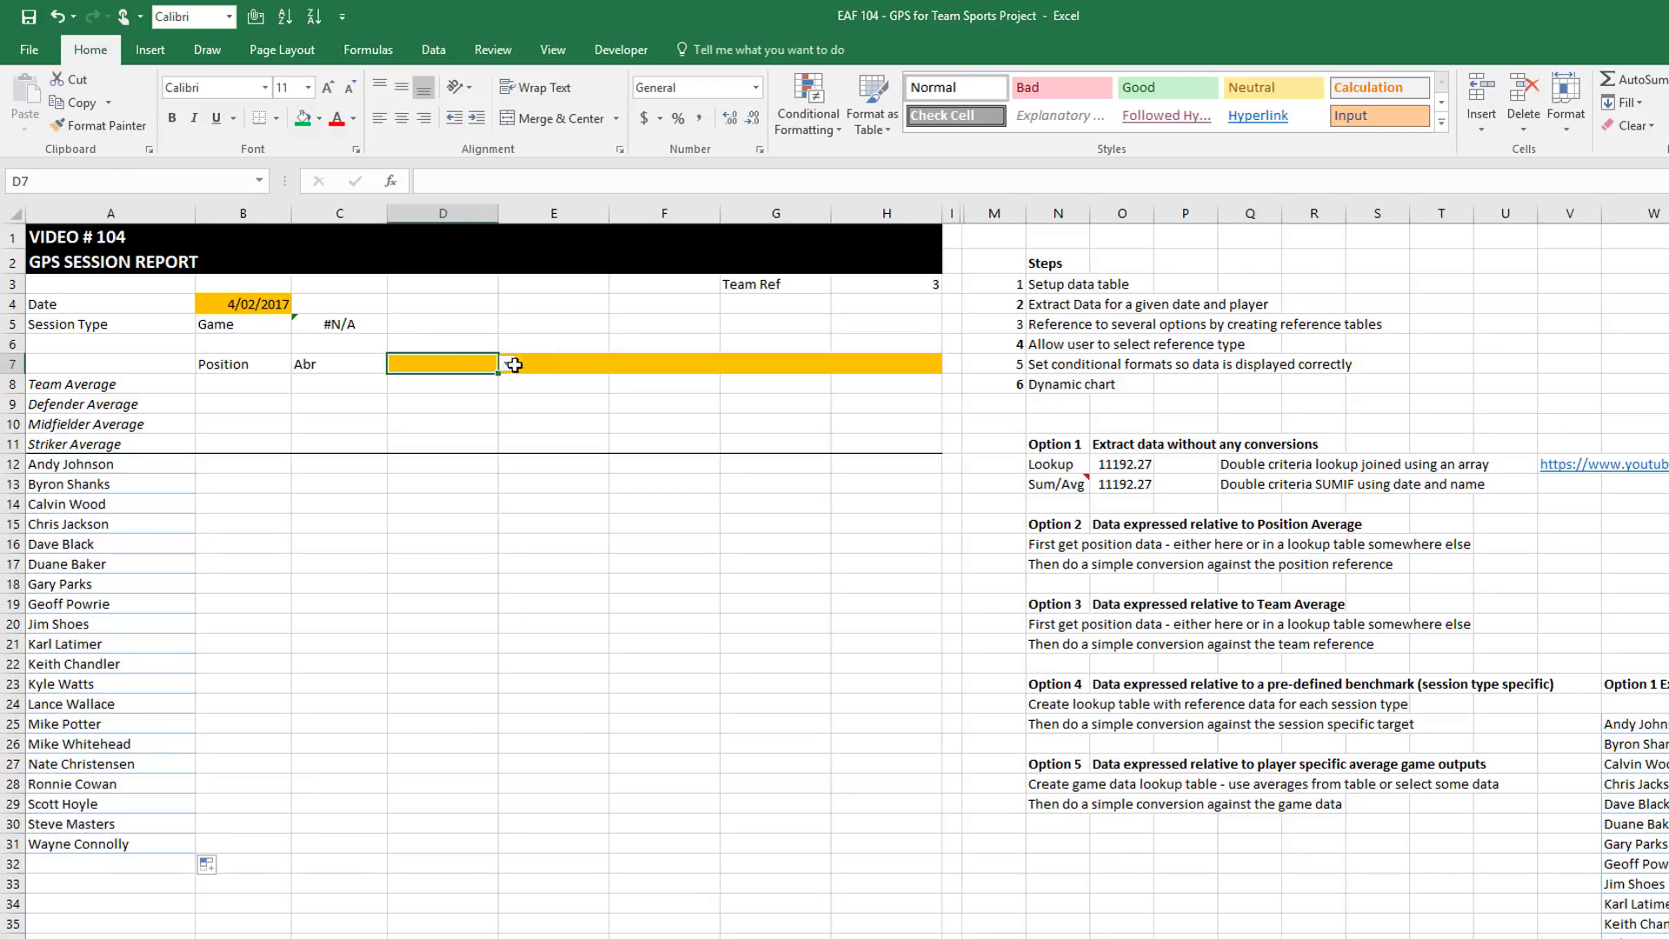
{"action": "left_click", "coordinate": [679, 365], "text": "shift"}
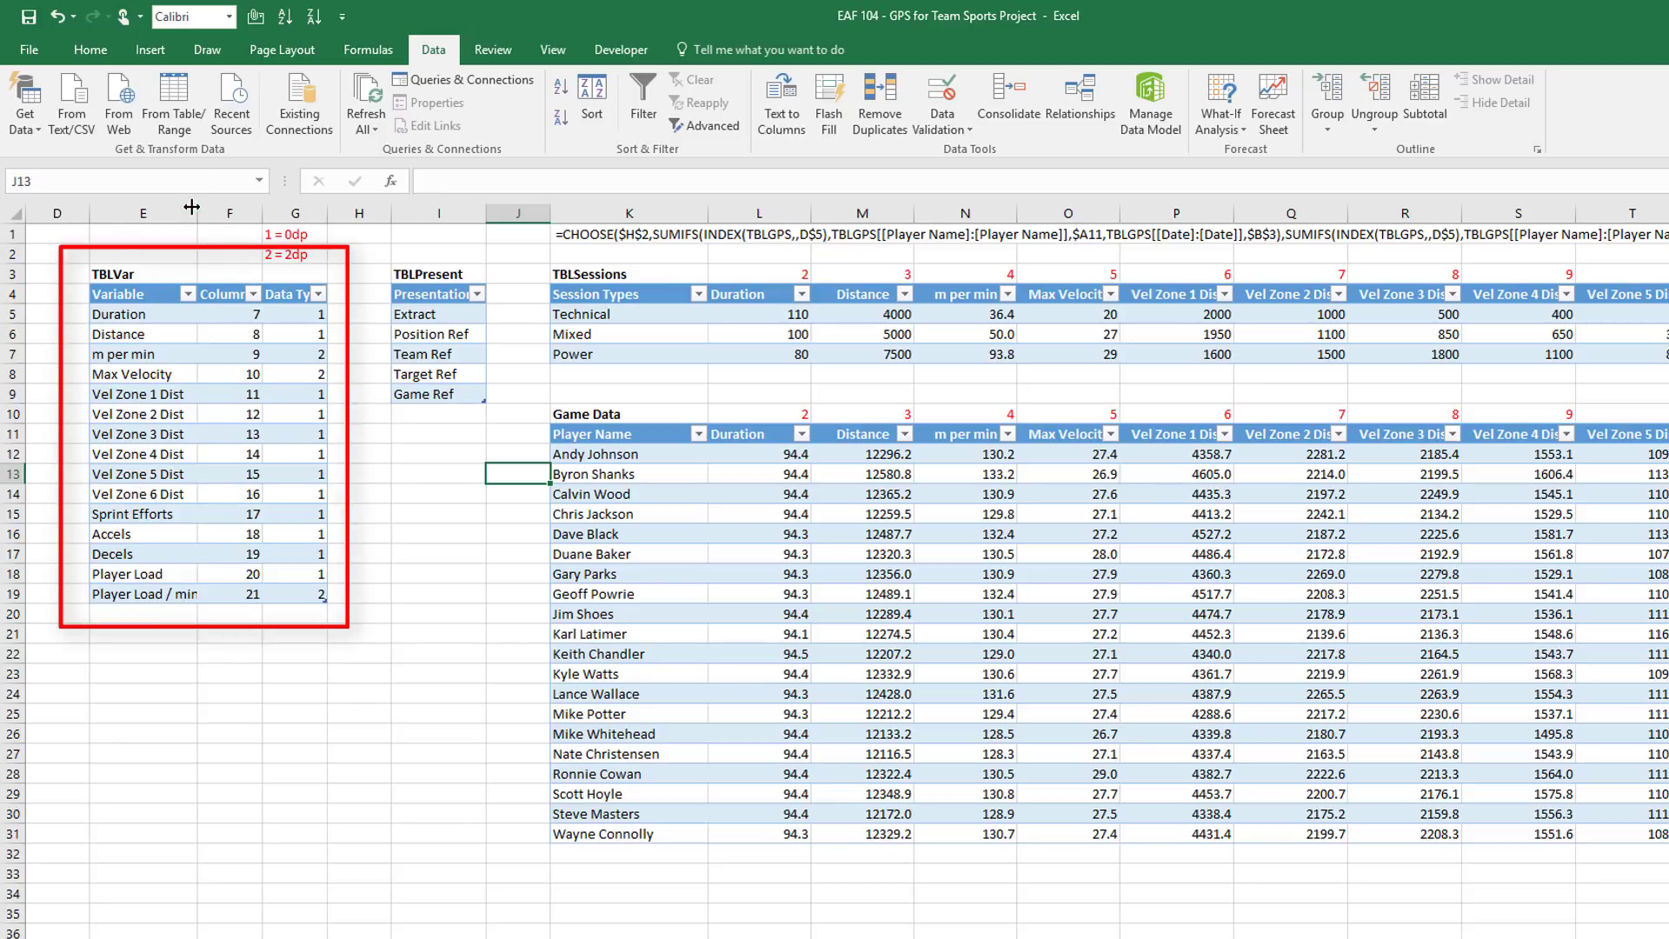
Widen column E to fit Player Load / min and select variables E5:E19
{"action": "left_click_drag", "start_coordinate": [200, 211], "coordinate": [217, 211]}
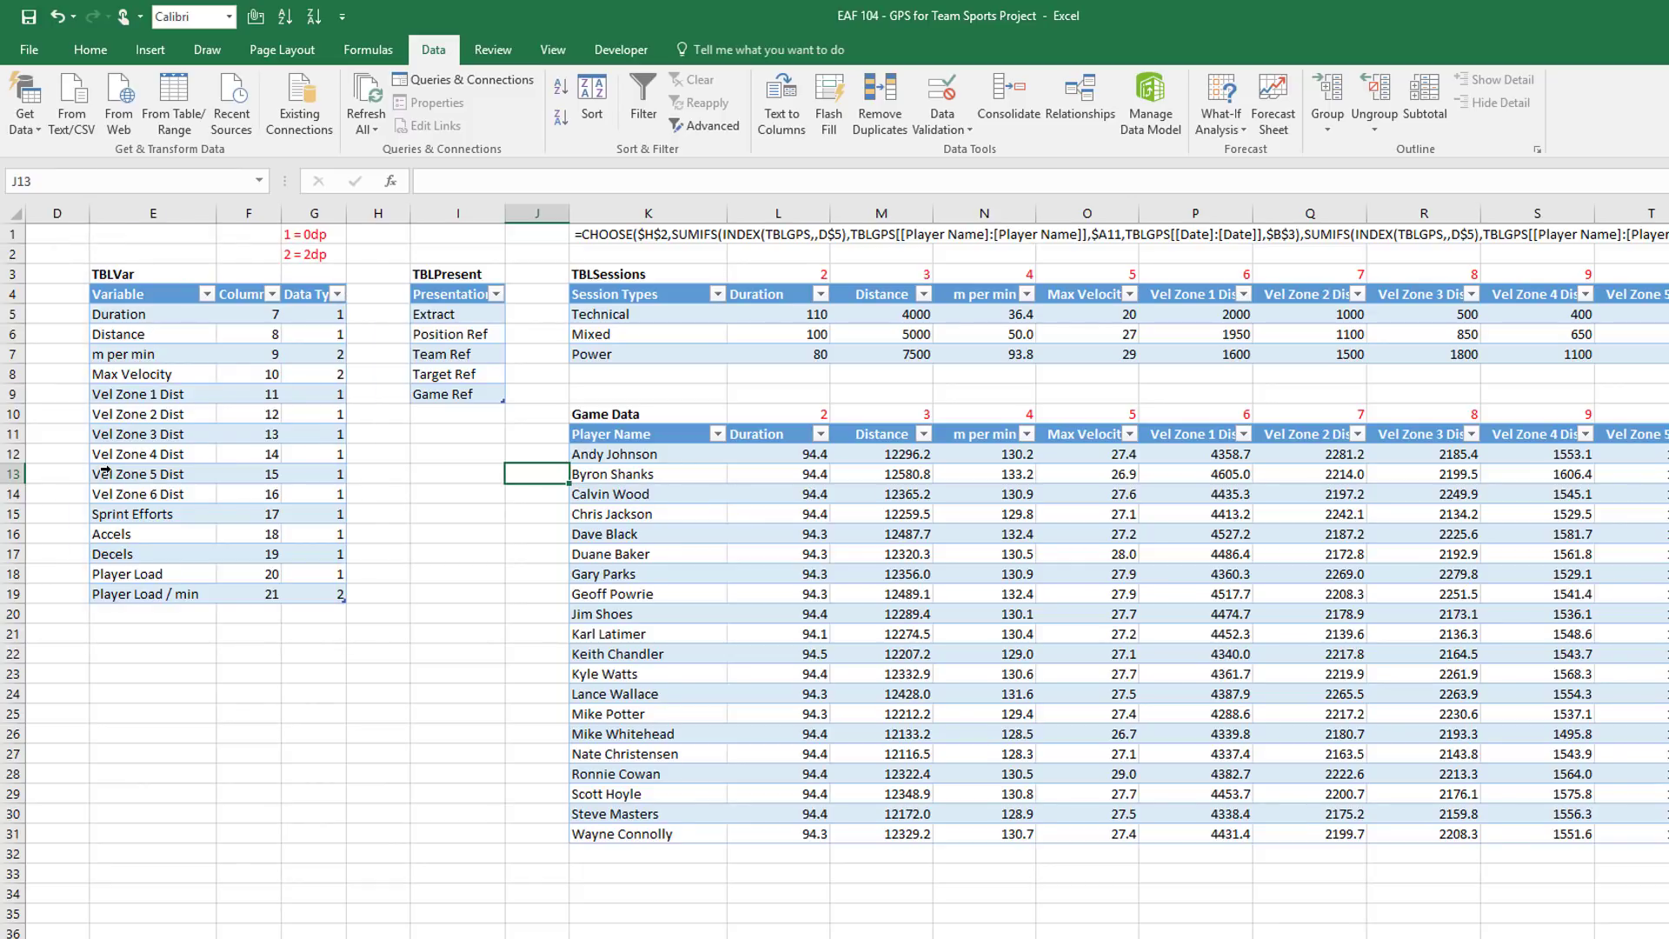
{"action": "left_click", "coordinate": [129, 313]}
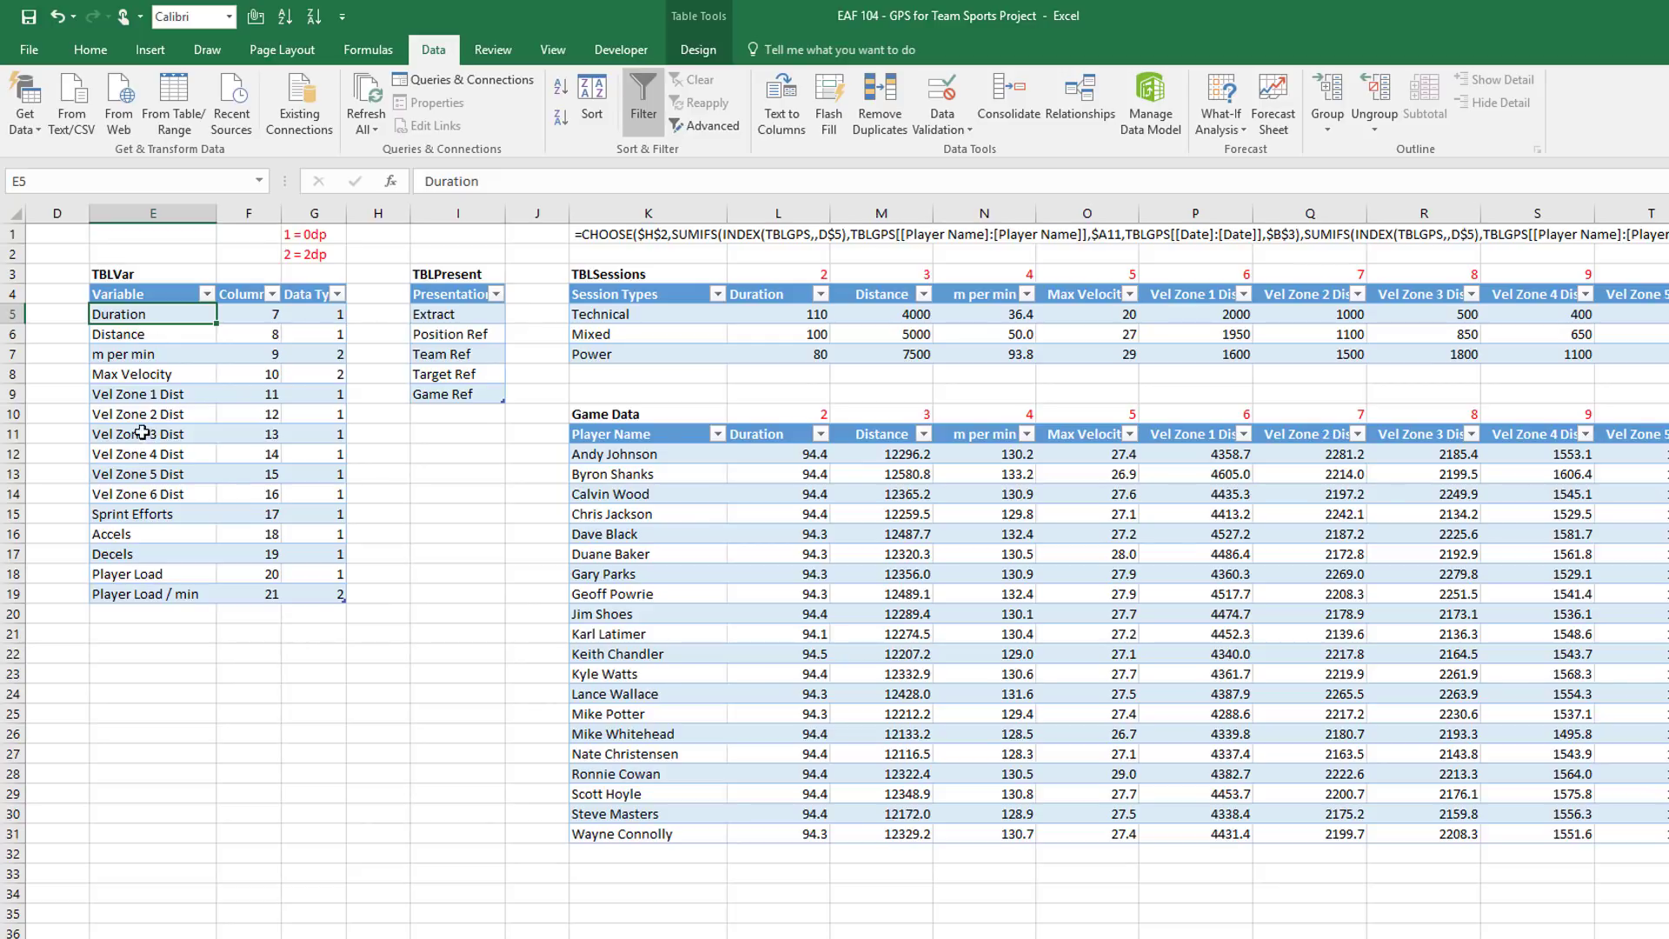
{"action": "left_click_drag", "start_coordinate": [153, 323], "coordinate": [166, 596]}
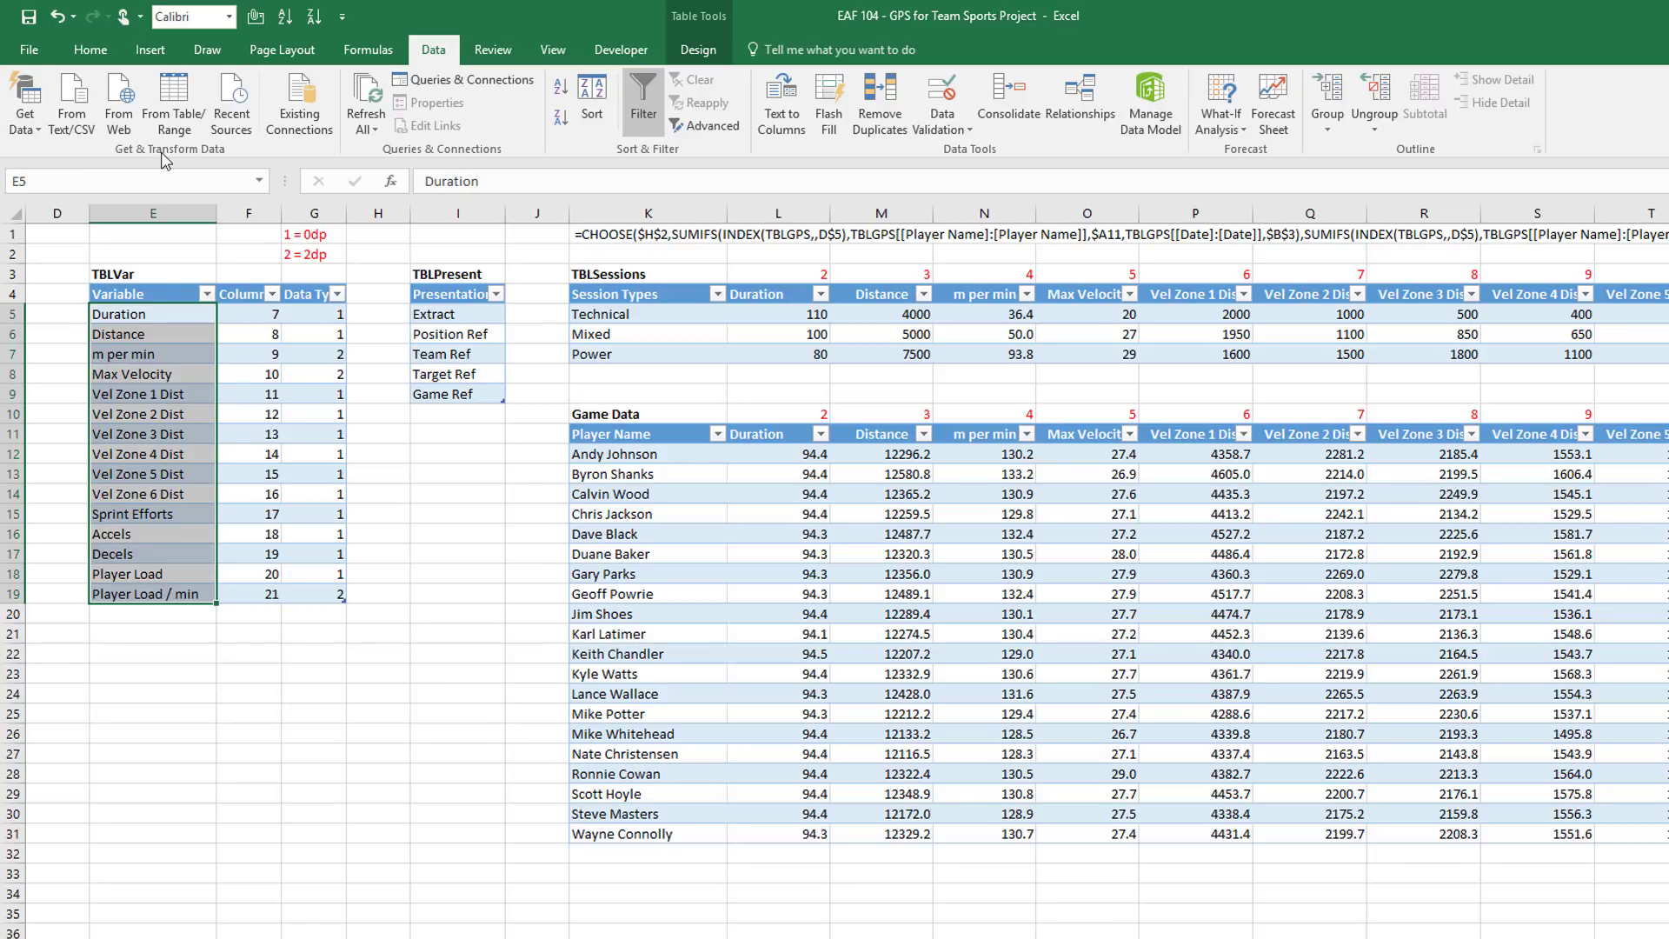
{"action": "left_click", "coordinate": [63, 176]}
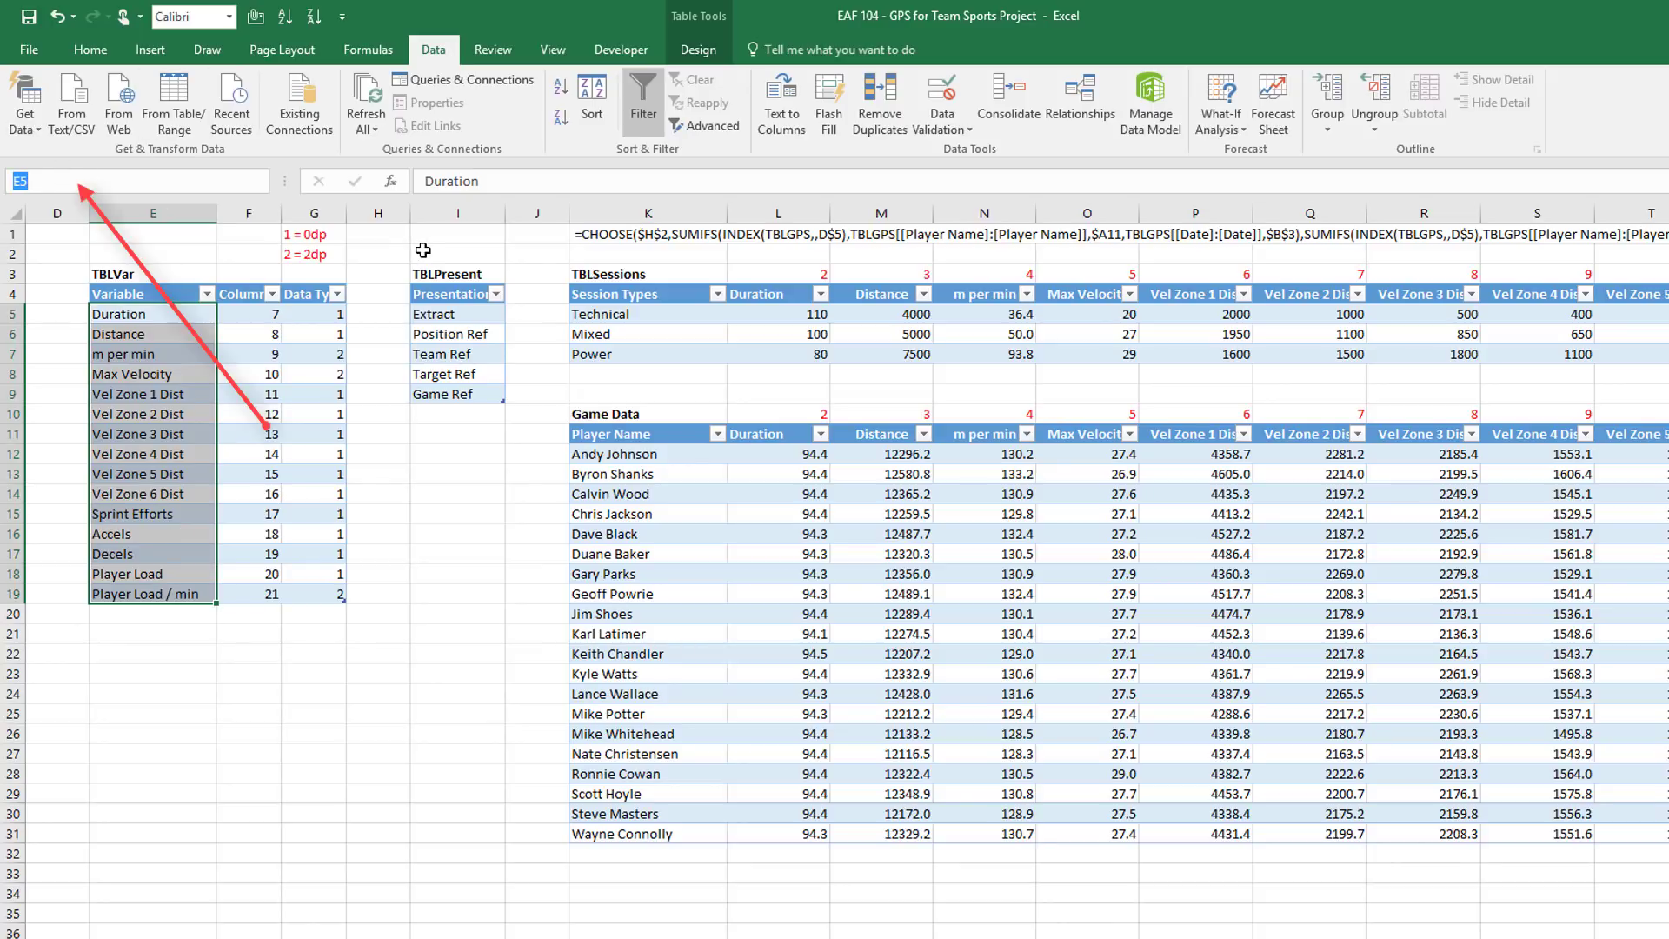
Enter listGPSVar in the Name Box as the name for E5:E19
{"action": "type", "text": "listGPSVar"}
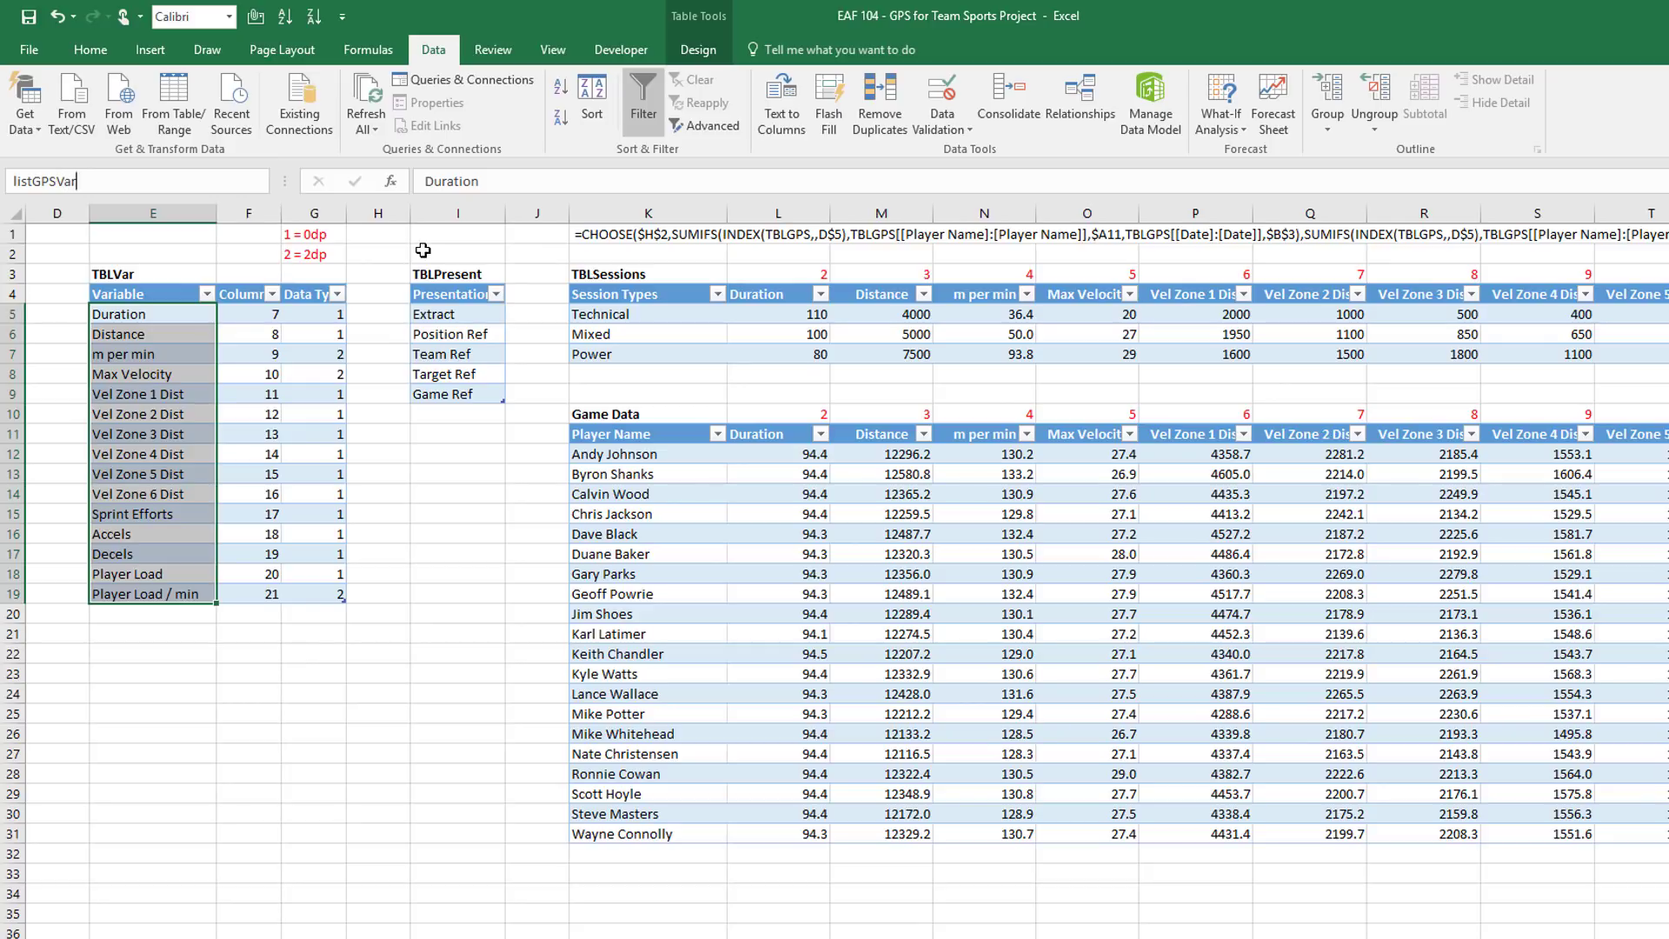
{"action": "key", "text": "Return"}
Add List data validation with source listGPSVar to report headers D7:H7
{"action": "key", "text": "ctrl+Page_Up"}
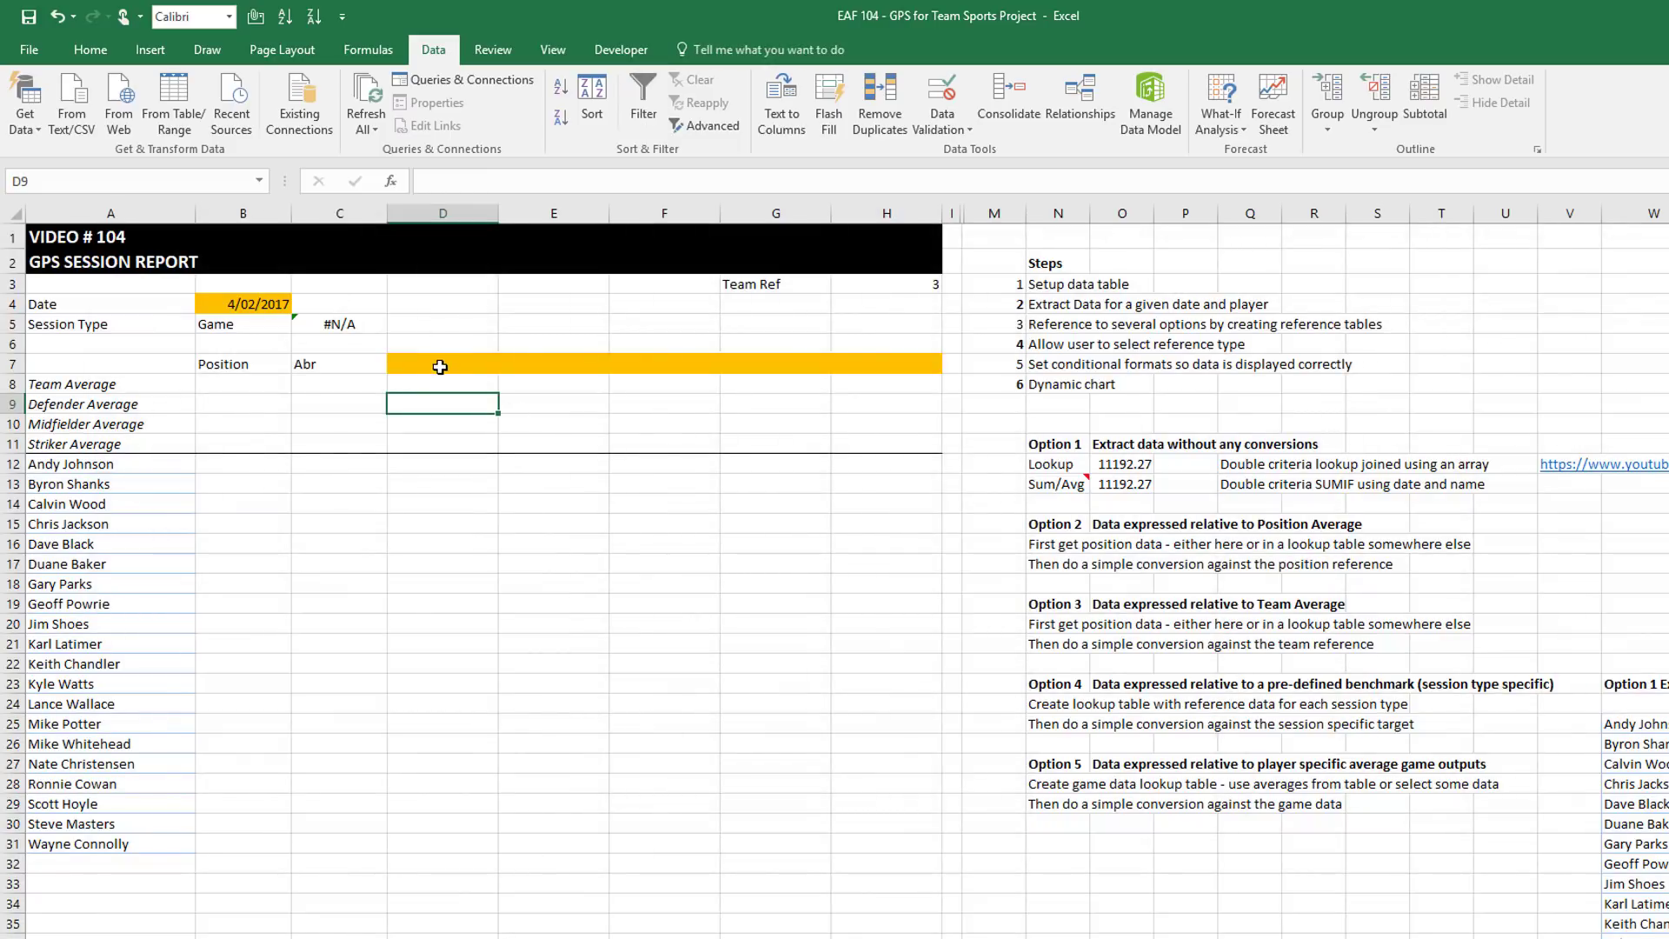
{"action": "left_click_drag", "start_coordinate": [441, 363], "coordinate": [892, 365]}
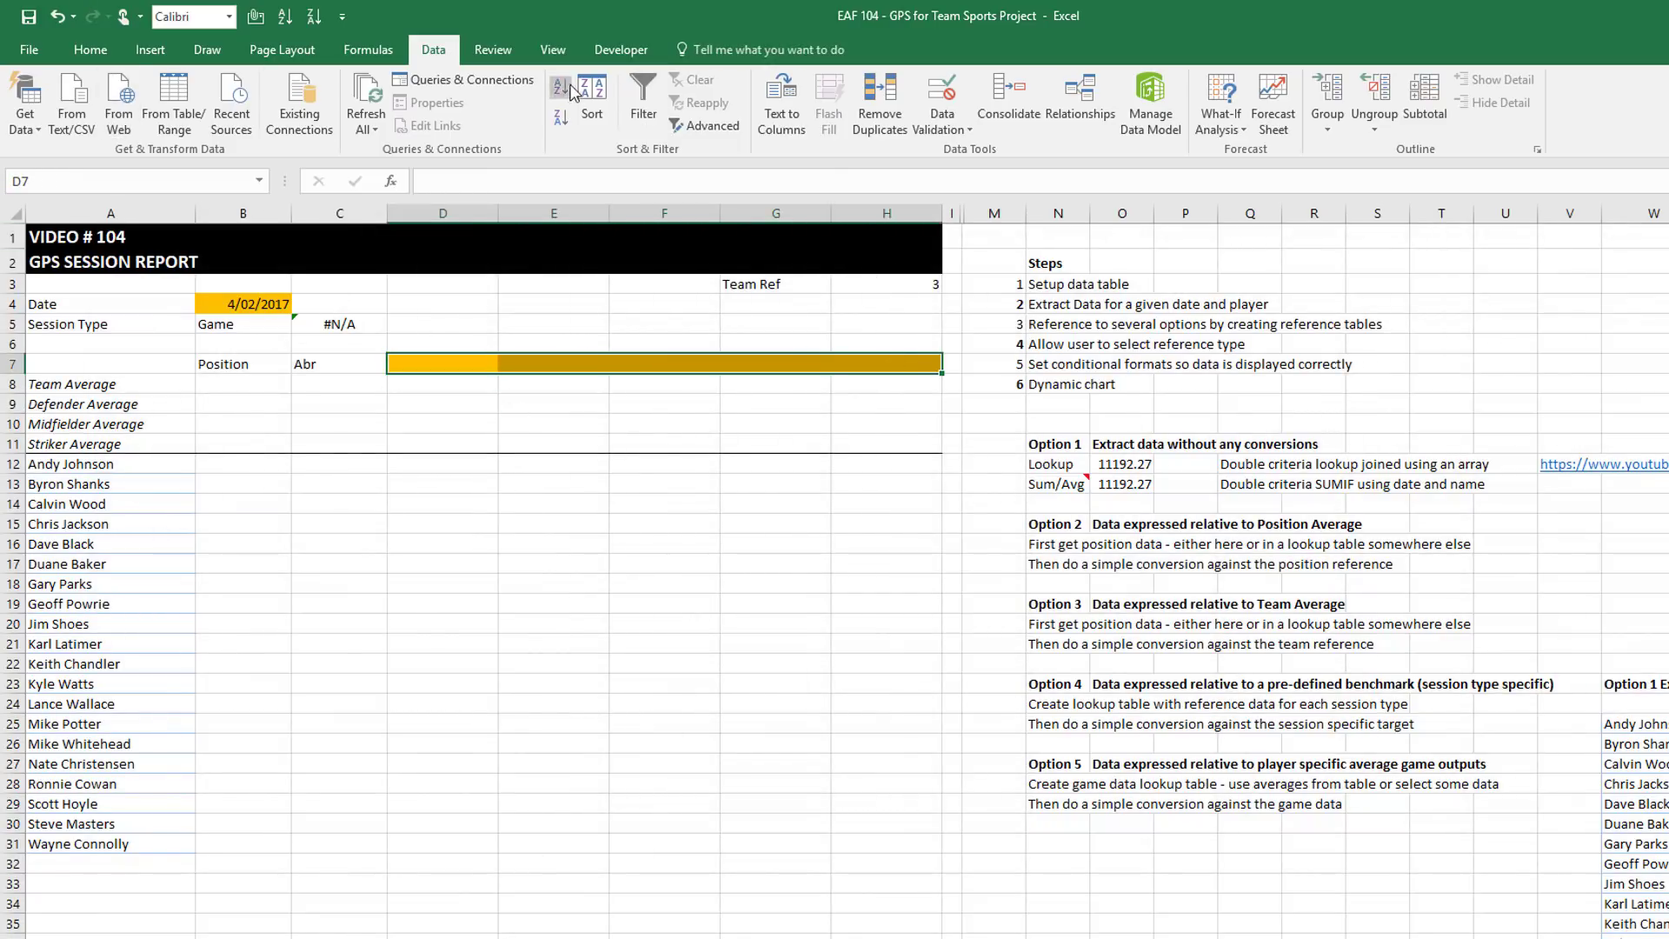
{"action": "left_click", "coordinate": [941, 128]}
{"action": "left_click", "coordinate": [941, 150]}
{"action": "left_click", "coordinate": [869, 480]}
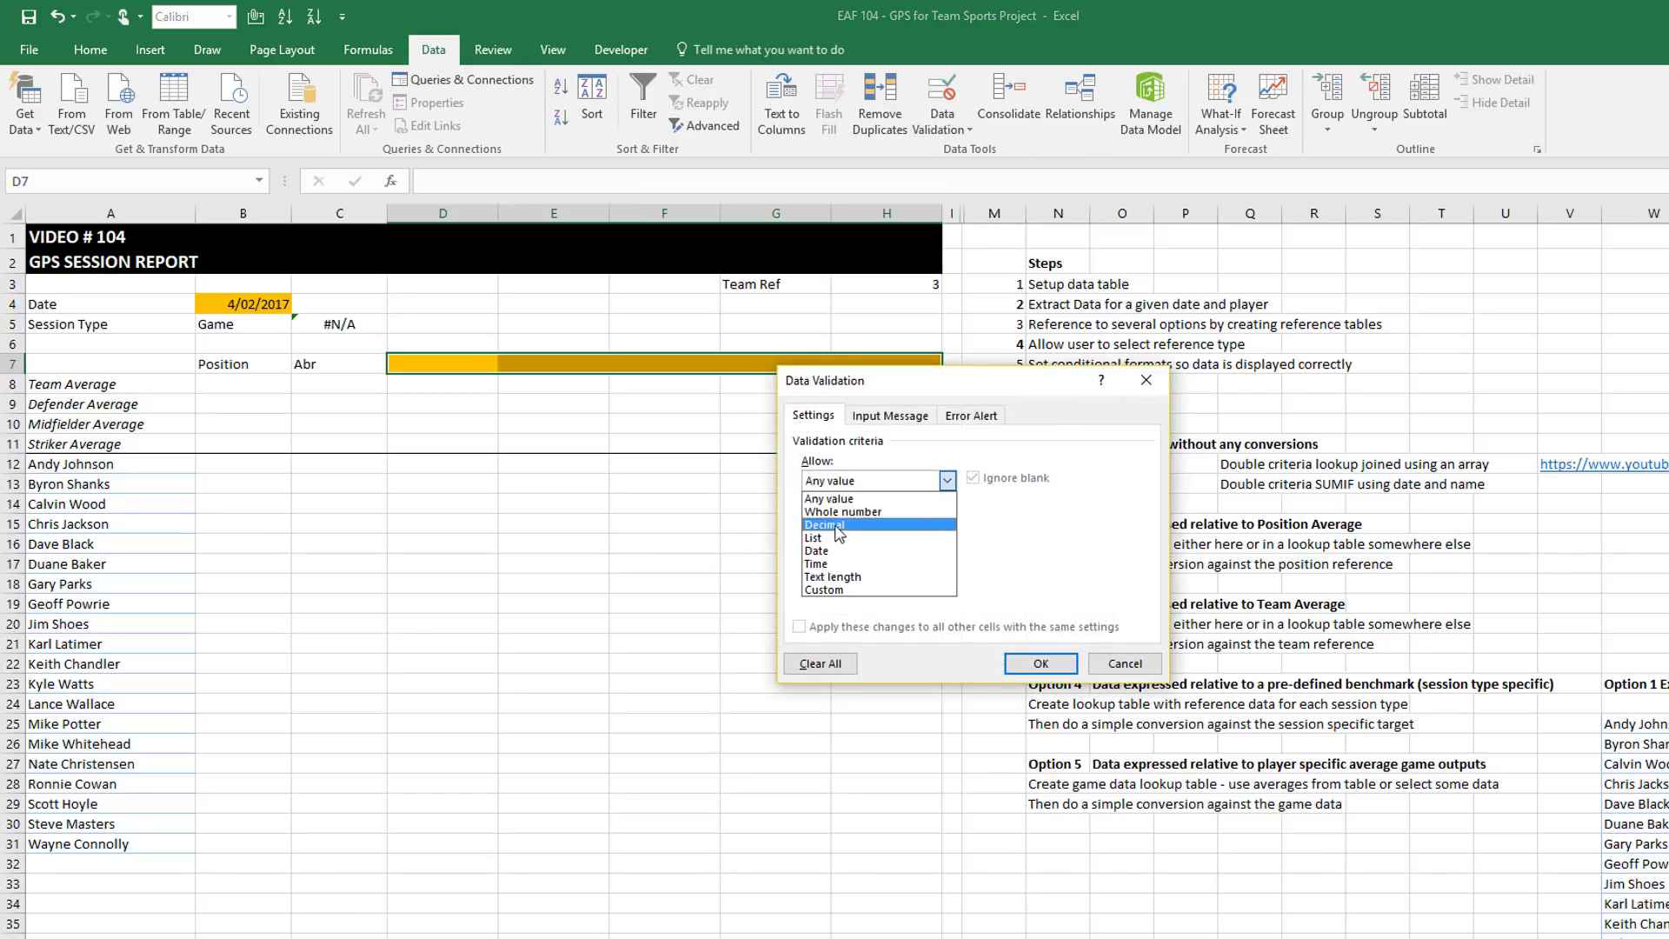
{"action": "left_click", "coordinate": [833, 534]}
{"action": "left_click", "coordinate": [822, 562]}
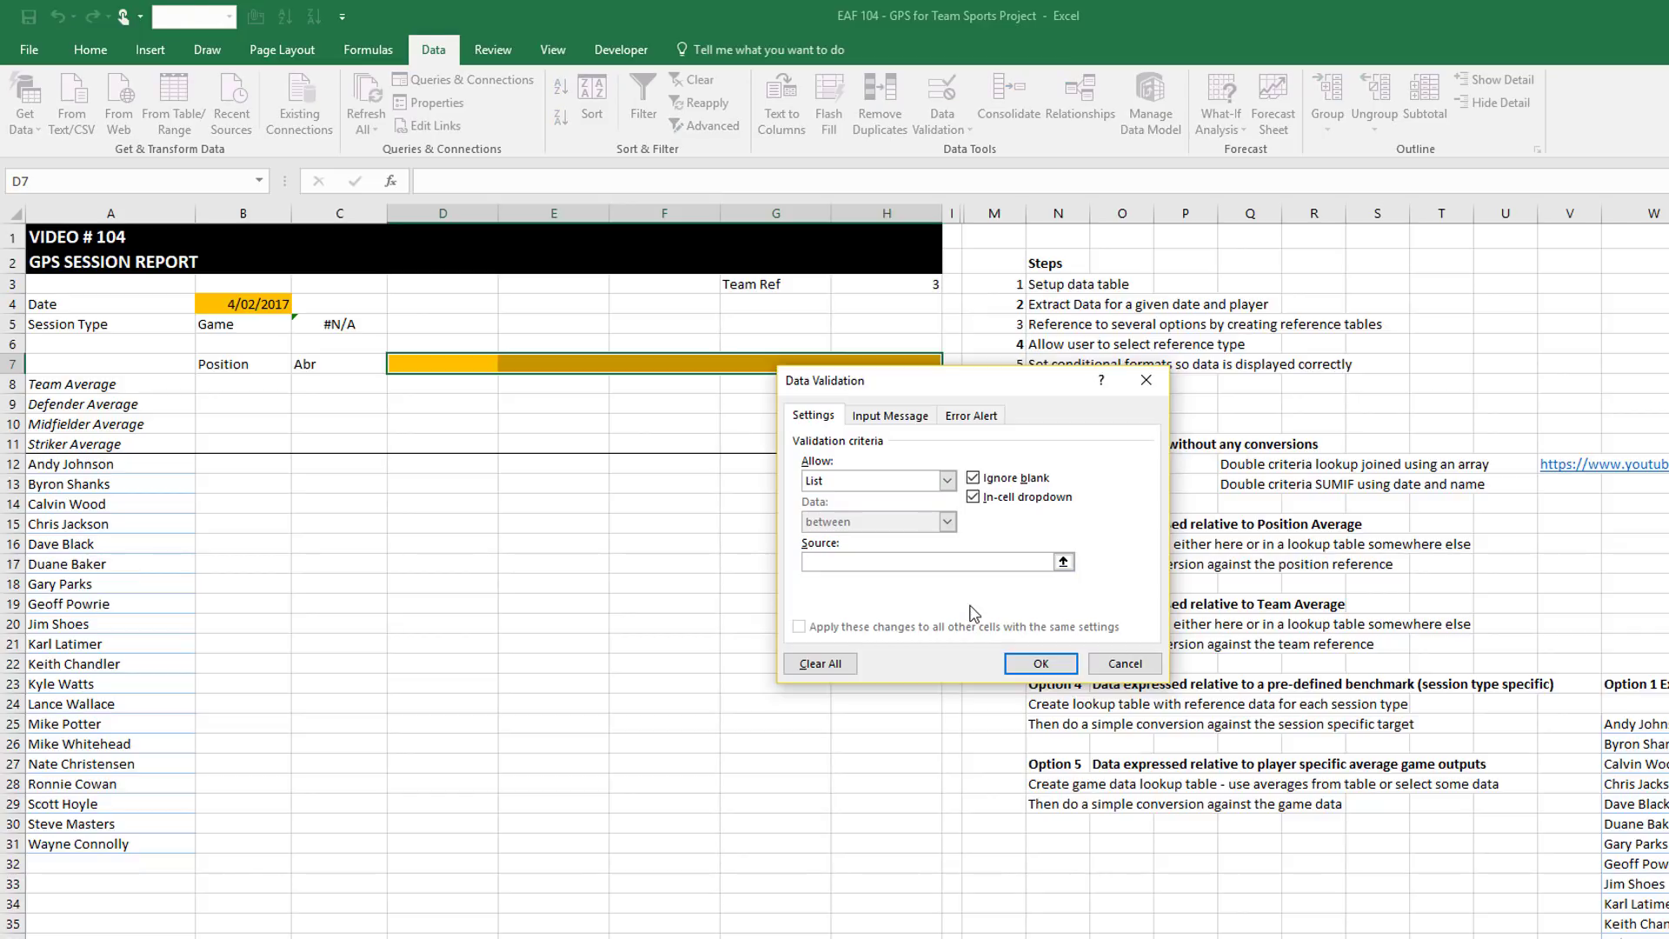
{"action": "key", "text": "F3"}
{"action": "left_click", "coordinate": [927, 487]}
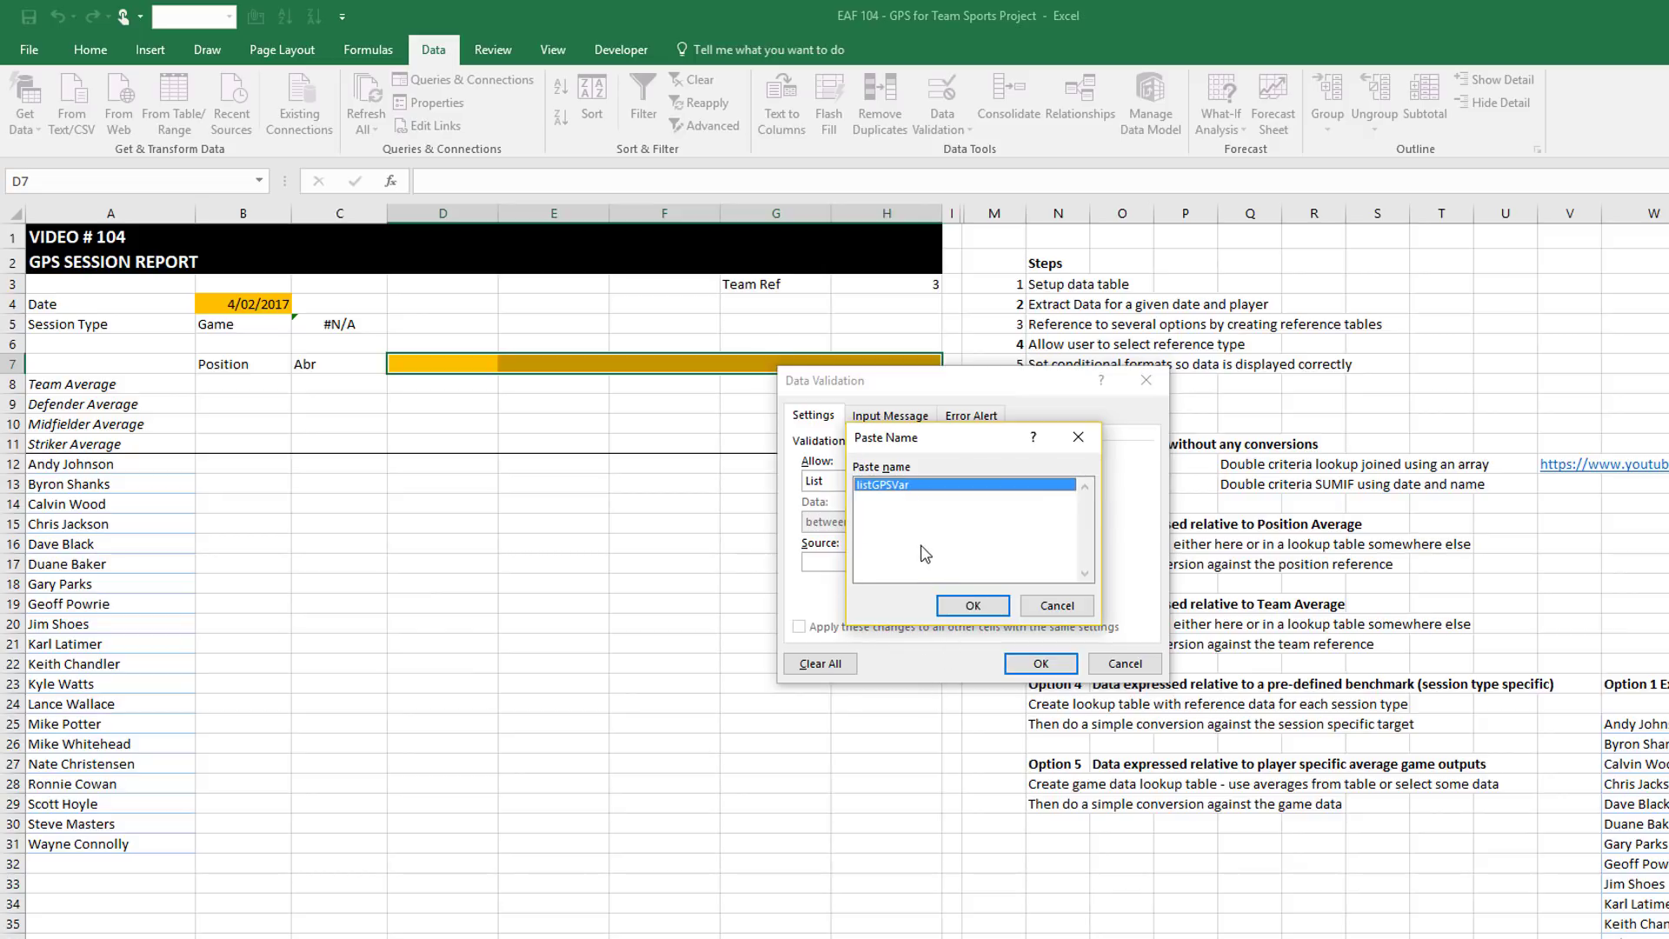
{"action": "left_click", "coordinate": [990, 607]}
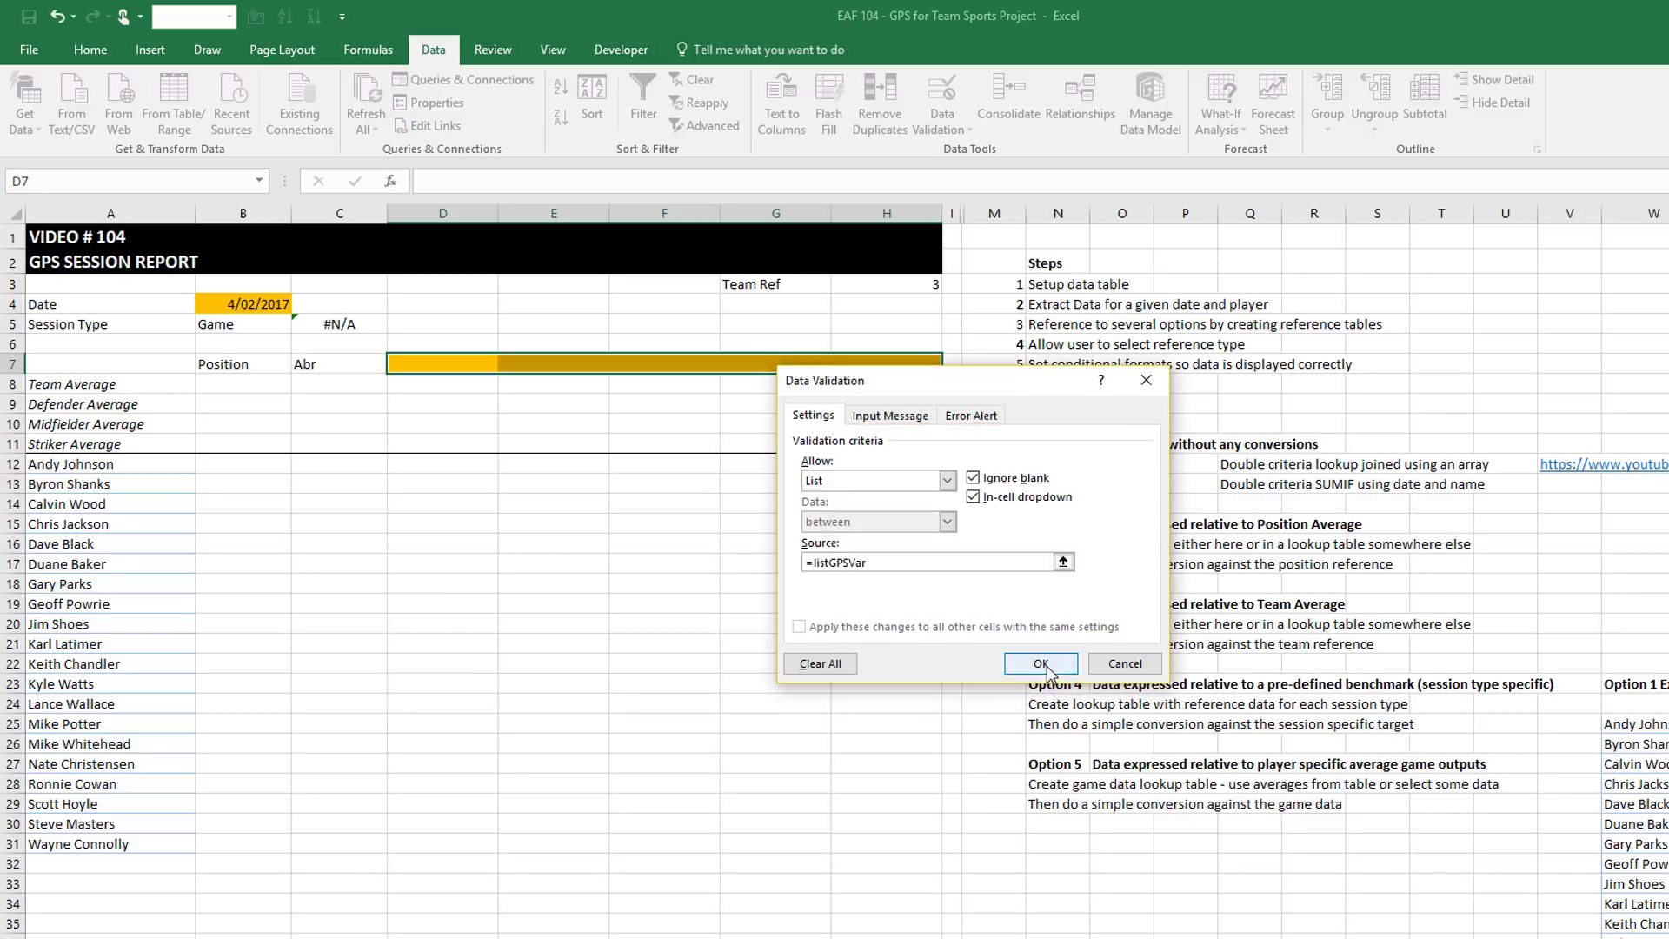
{"action": "left_click", "coordinate": [1040, 663]}
{"action": "left_click", "coordinate": [461, 363]}
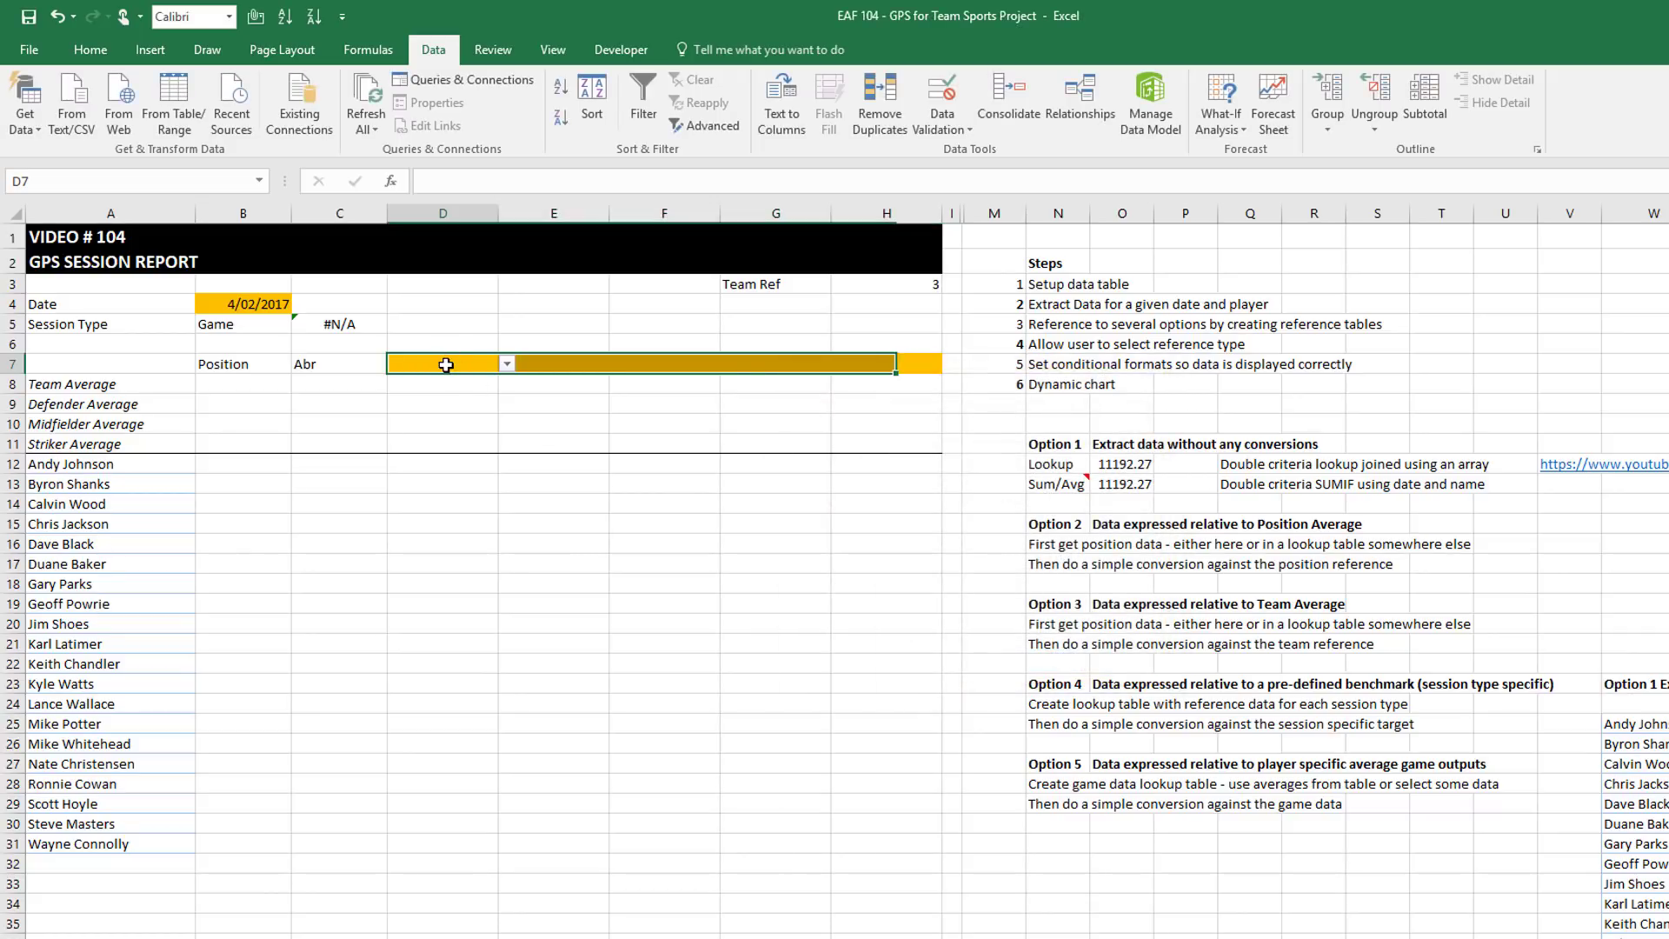
Choose Duration, Distance and Max Velocity from the dropdowns in D7, E7 and F7
{"action": "left_click", "coordinate": [506, 366]}
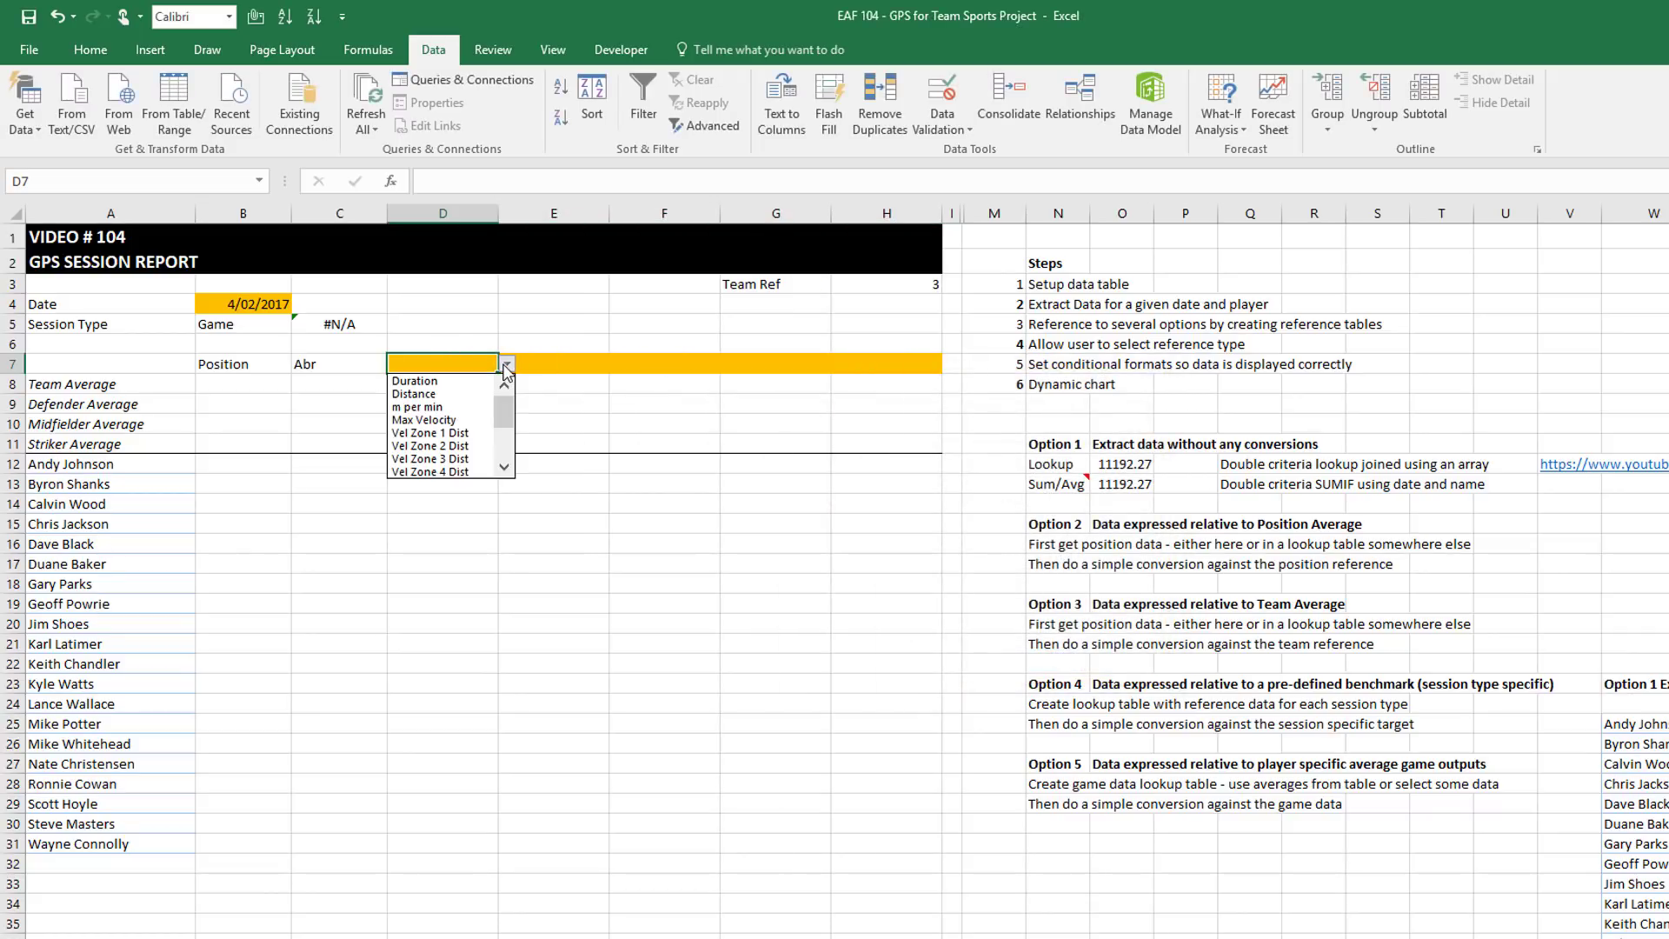
{"action": "left_click", "coordinate": [417, 381]}
{"action": "left_click", "coordinate": [578, 357]}
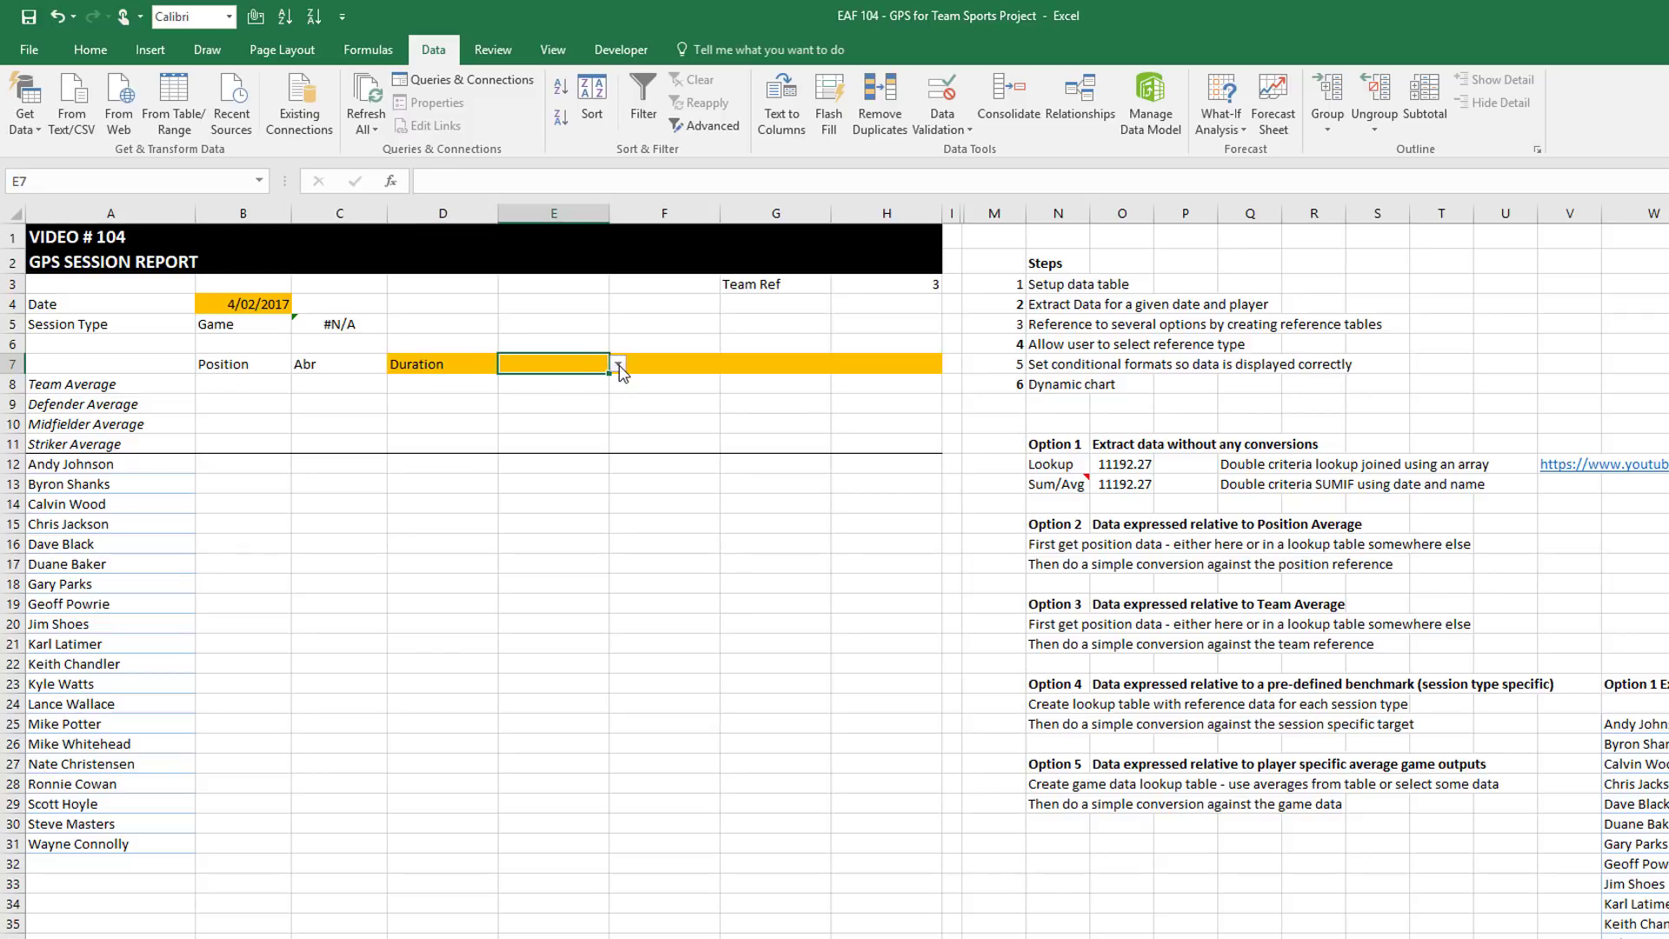
{"action": "left_click", "coordinate": [618, 363]}
{"action": "left_click", "coordinate": [531, 397]}
{"action": "left_click", "coordinate": [690, 364]}
{"action": "left_click", "coordinate": [729, 368]}
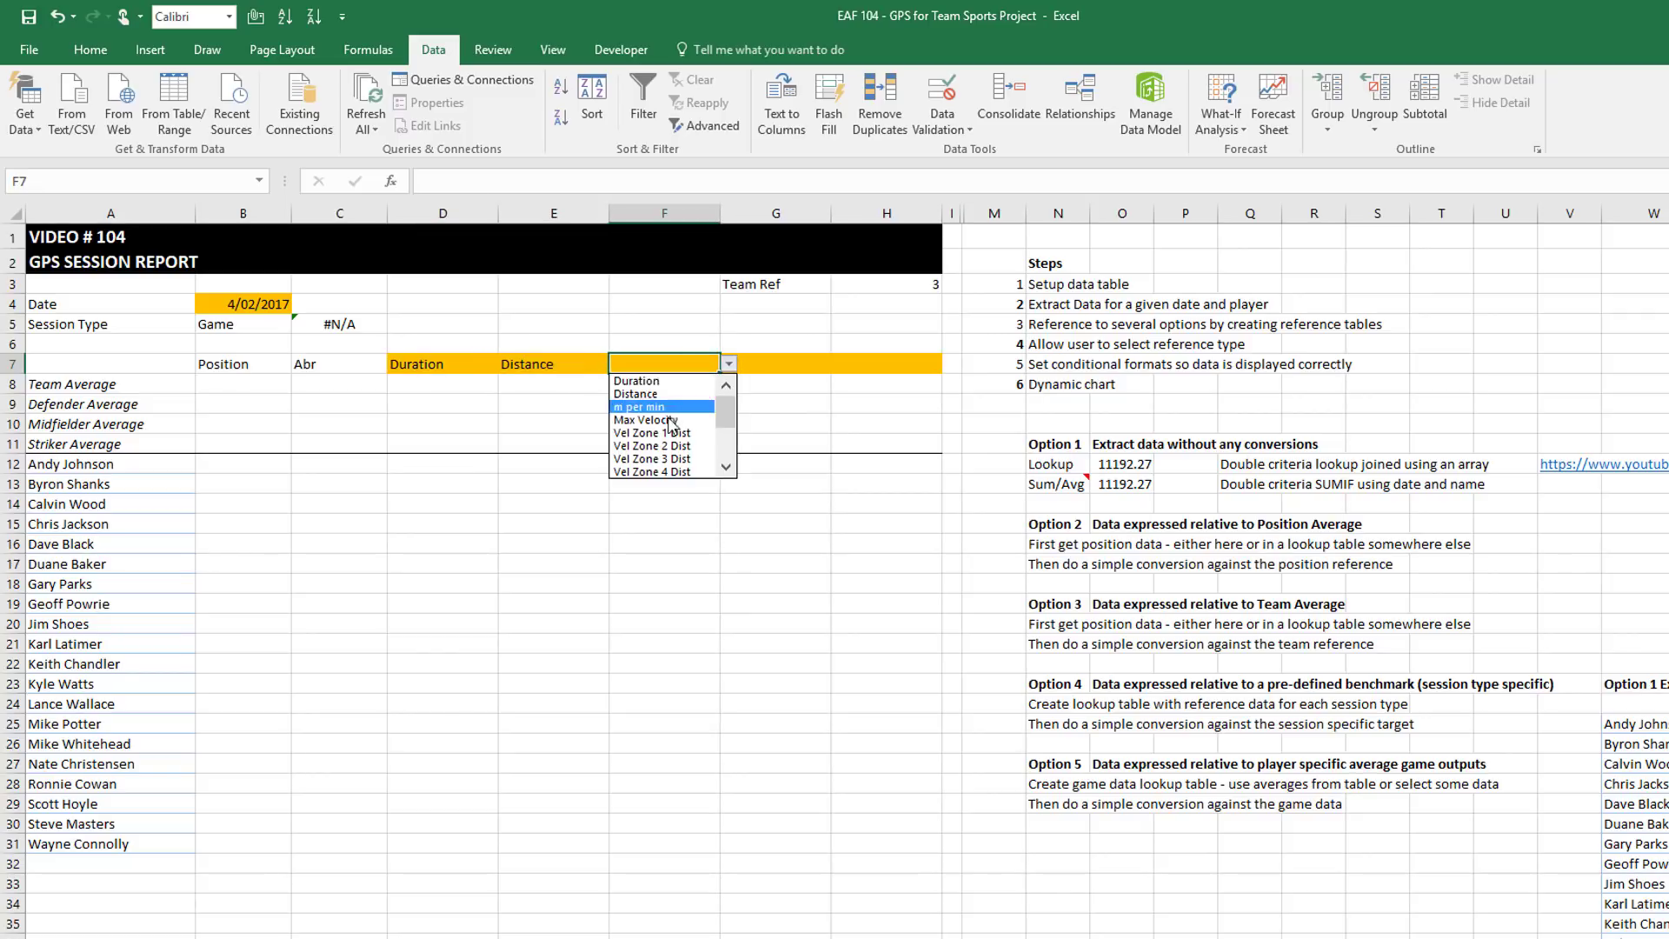
{"action": "left_click", "coordinate": [643, 420]}
Choose Vel Zone 1 Dist in G7 and Sprint Efforts in H7
{"action": "left_click", "coordinate": [769, 364]}
{"action": "left_click", "coordinate": [839, 366]}
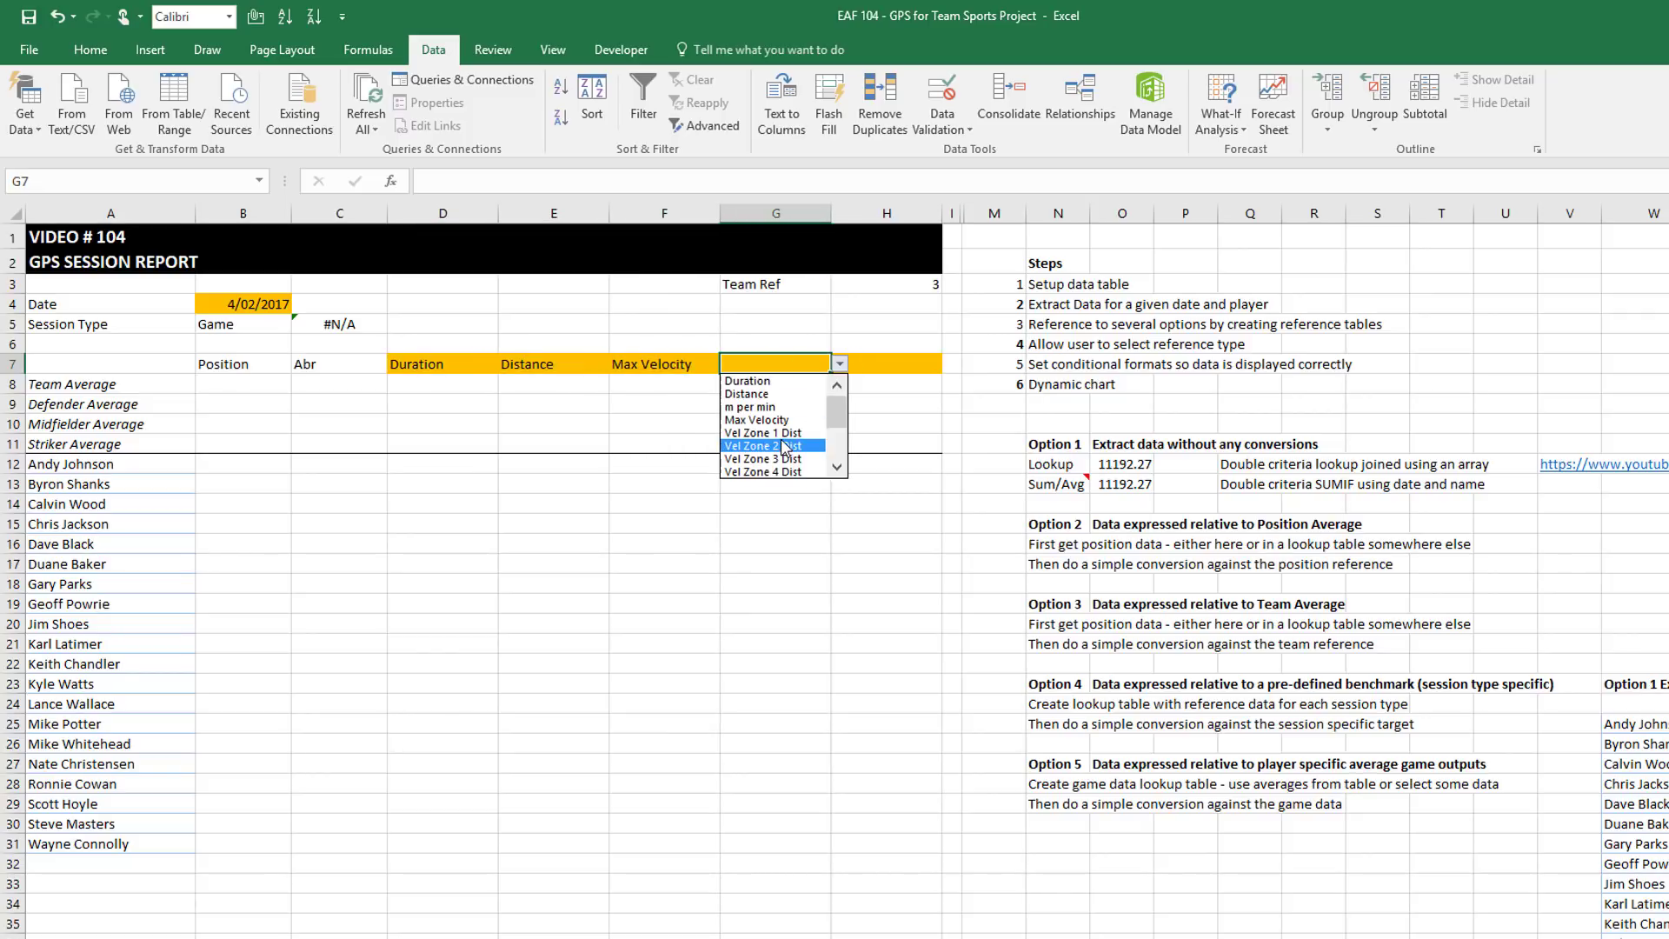
{"action": "left_click", "coordinate": [764, 433]}
{"action": "left_click", "coordinate": [896, 363]}
{"action": "left_click", "coordinate": [952, 366]}
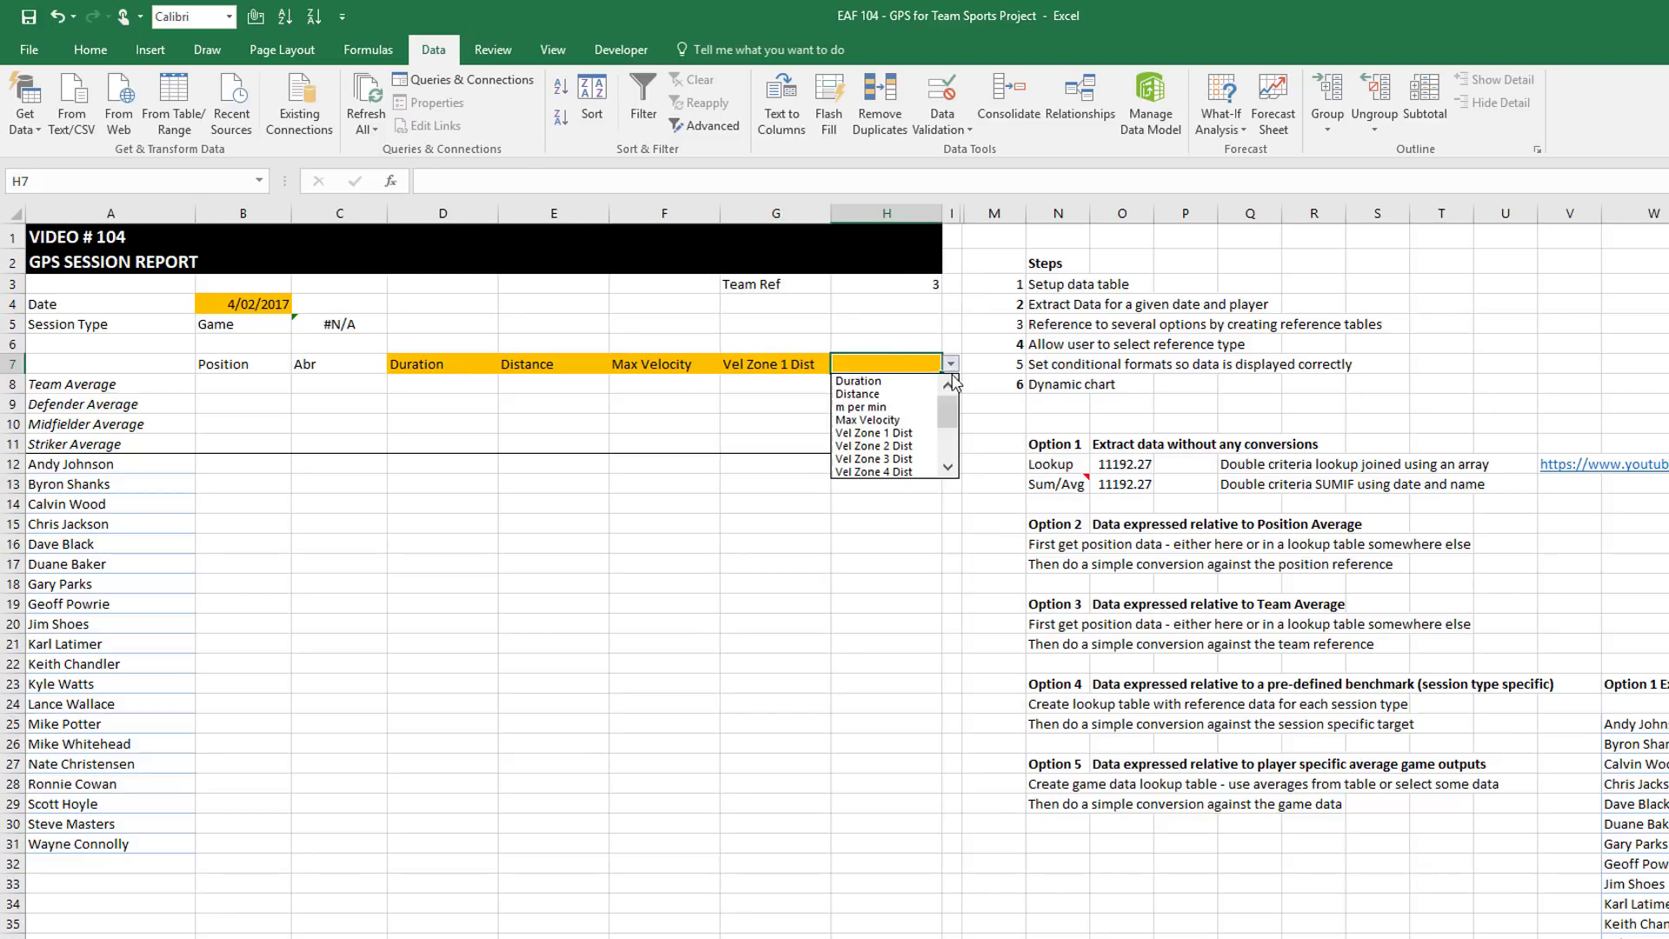
{"action": "left_click", "coordinate": [948, 468]}
{"action": "left_click", "coordinate": [948, 468]}
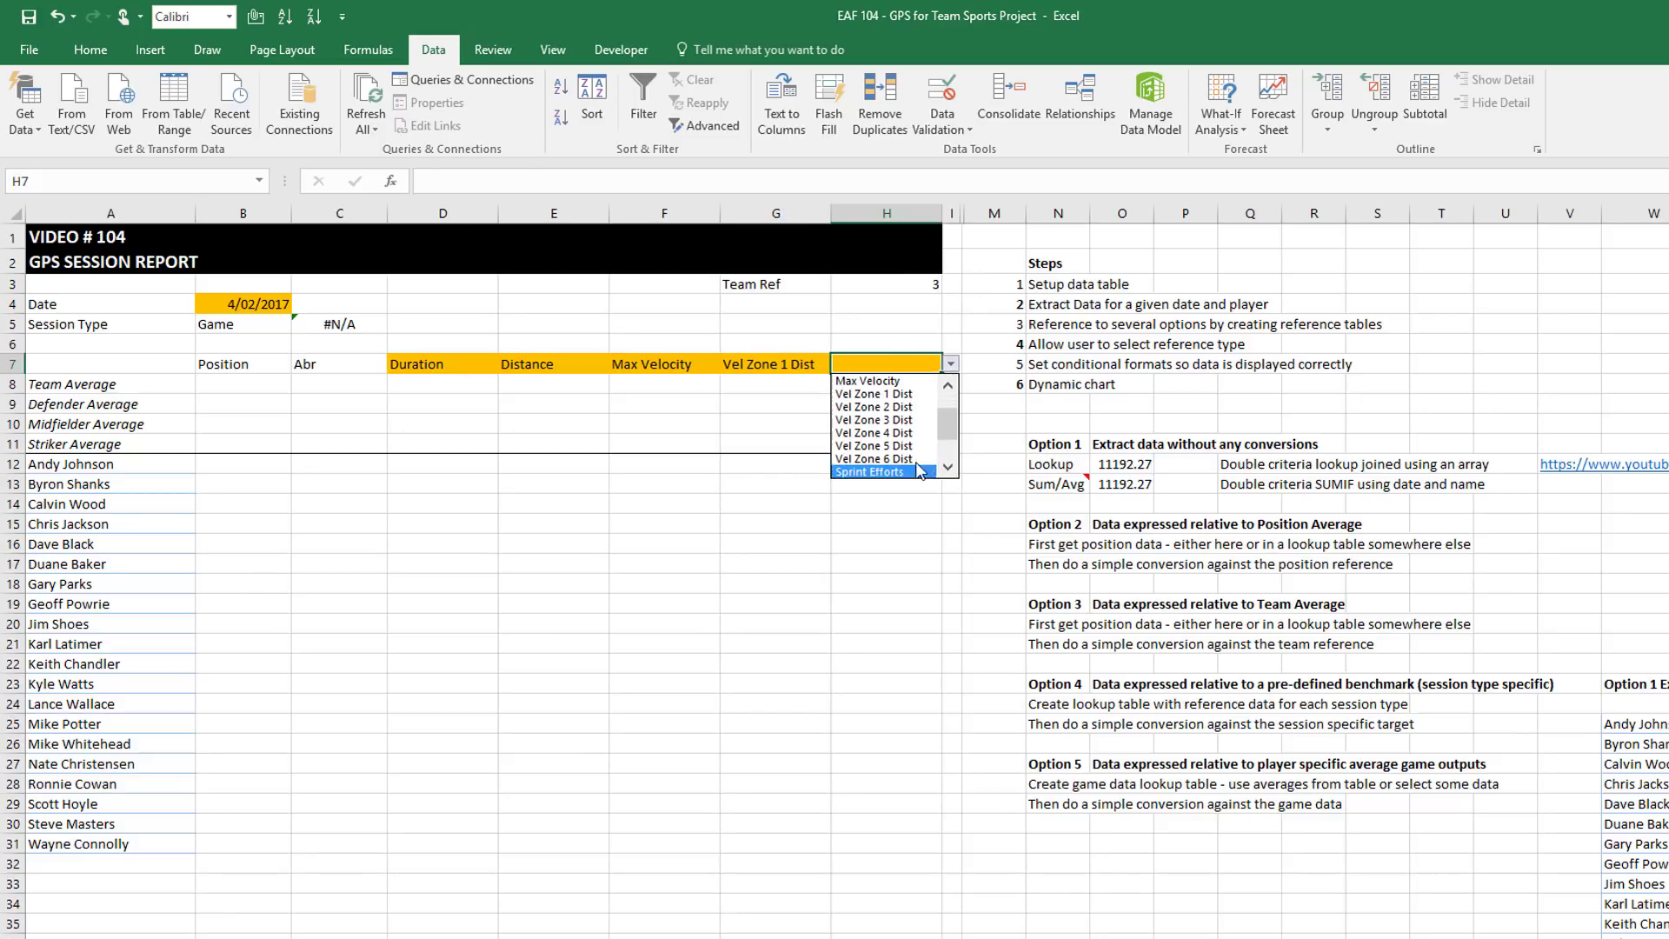
{"action": "left_click", "coordinate": [878, 471]}
{"action": "left_click", "coordinate": [320, 405]}
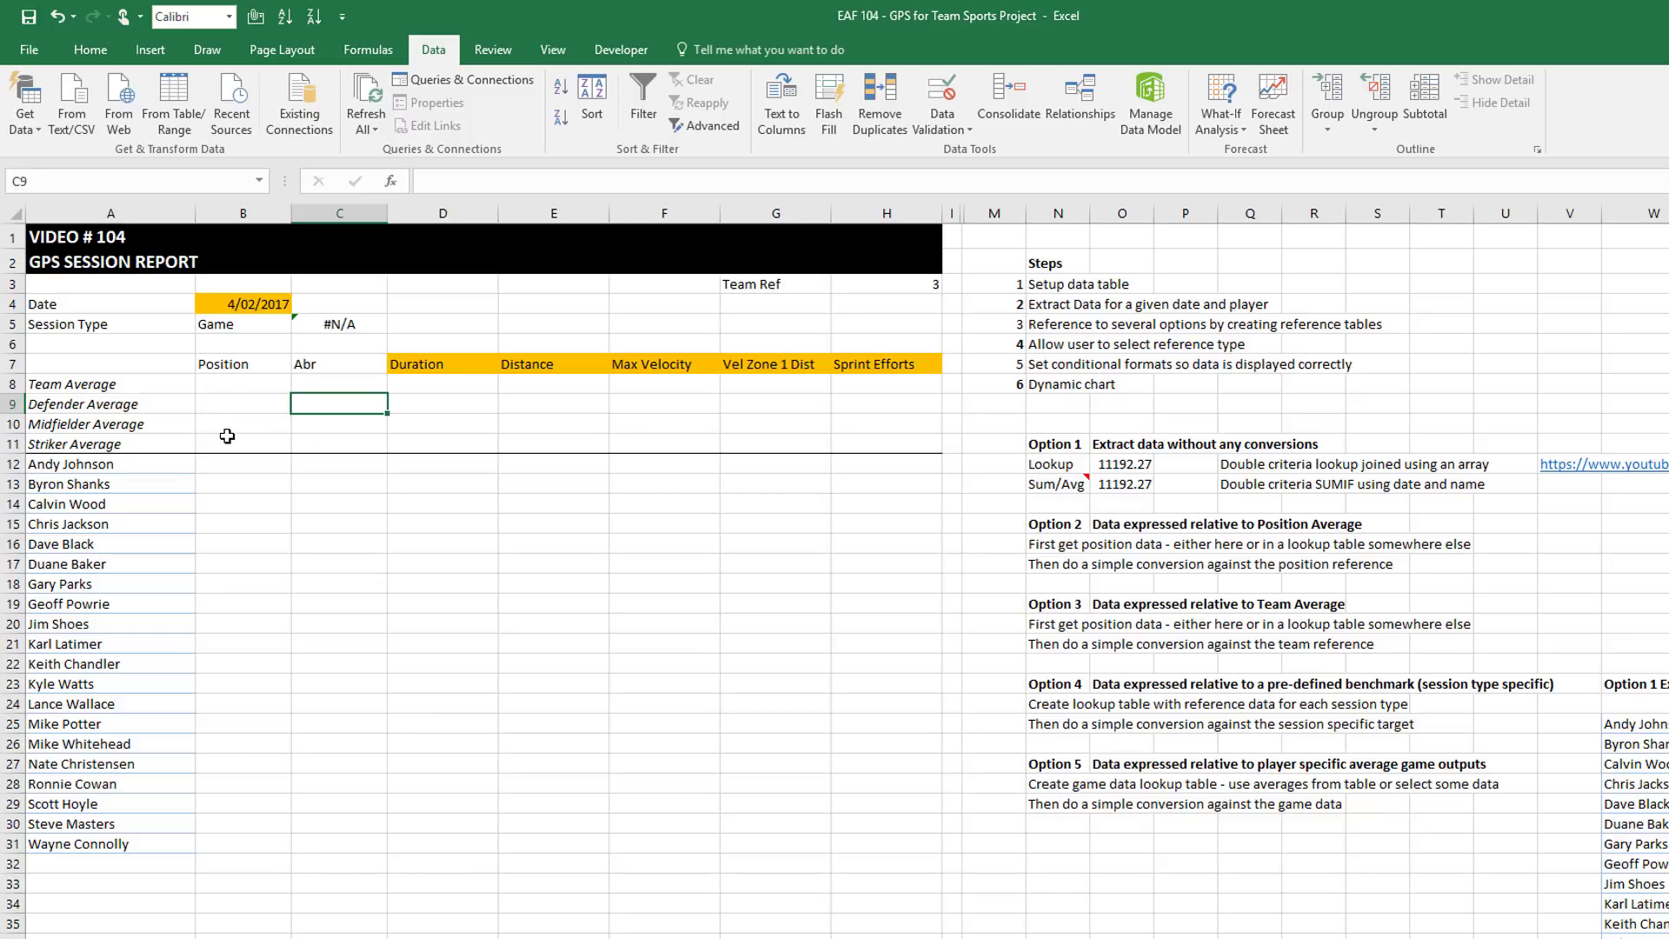
{"action": "left_click", "coordinate": [251, 466]}
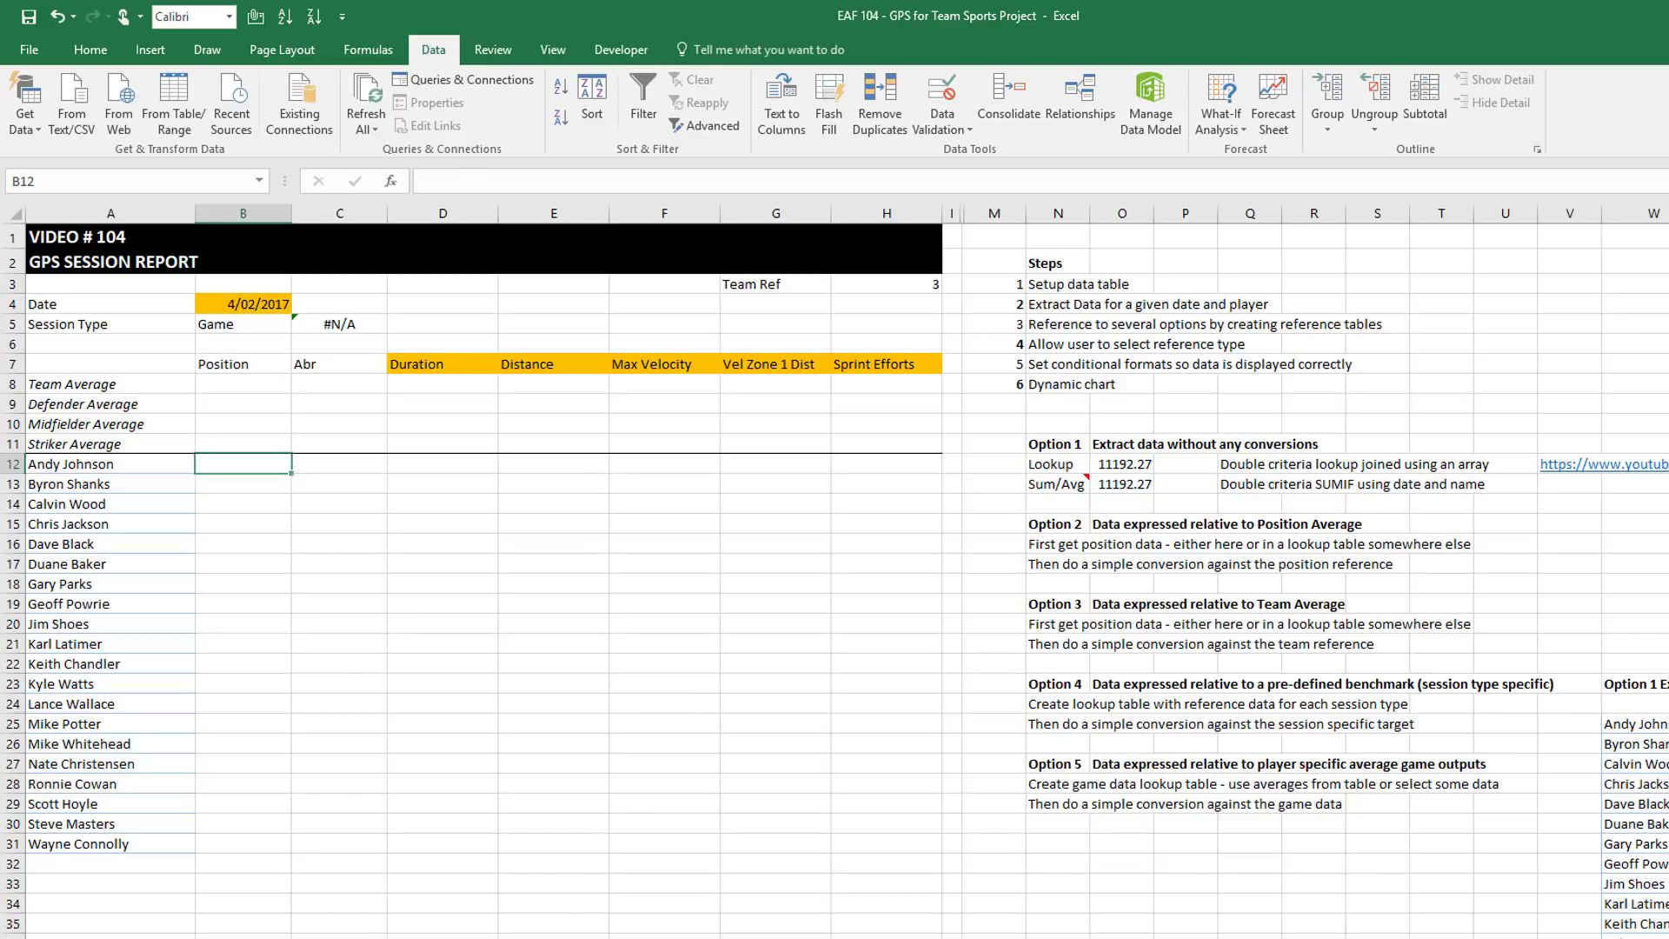
{"action": "key", "text": "ctrl+Page_Down"}
{"action": "left_click", "coordinate": [194, 796]}
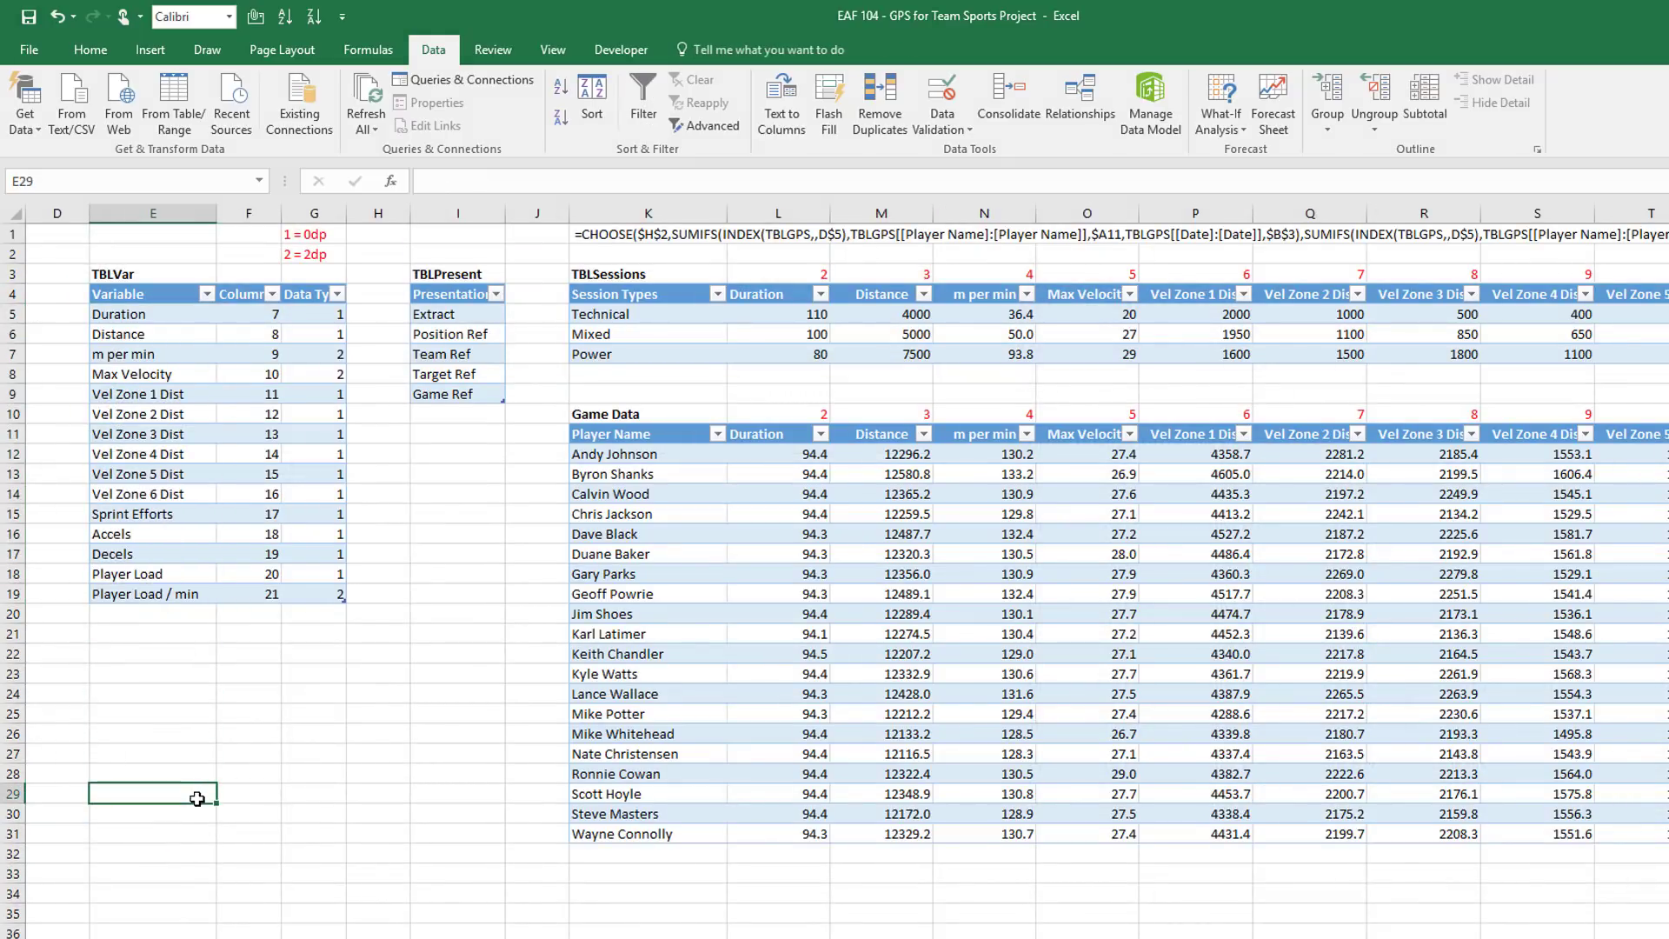
{"action": "scroll", "coordinate": [600, 708], "scroll_direction": "left", "scroll_amount": 3}
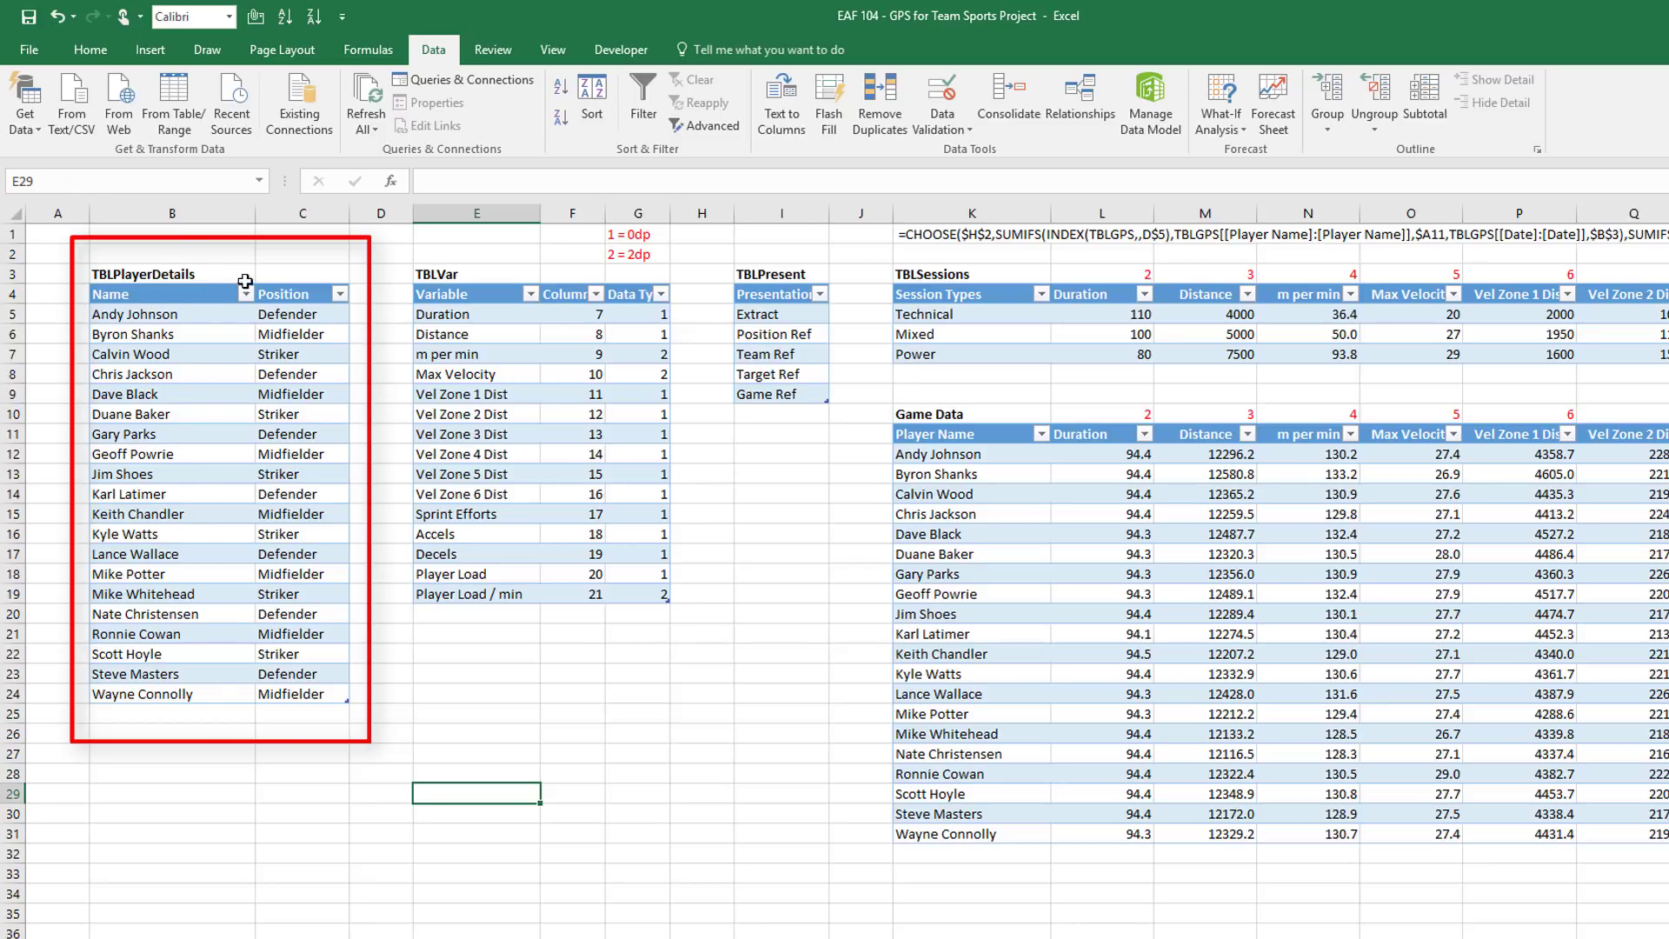
{"action": "left_click", "coordinate": [304, 937]}
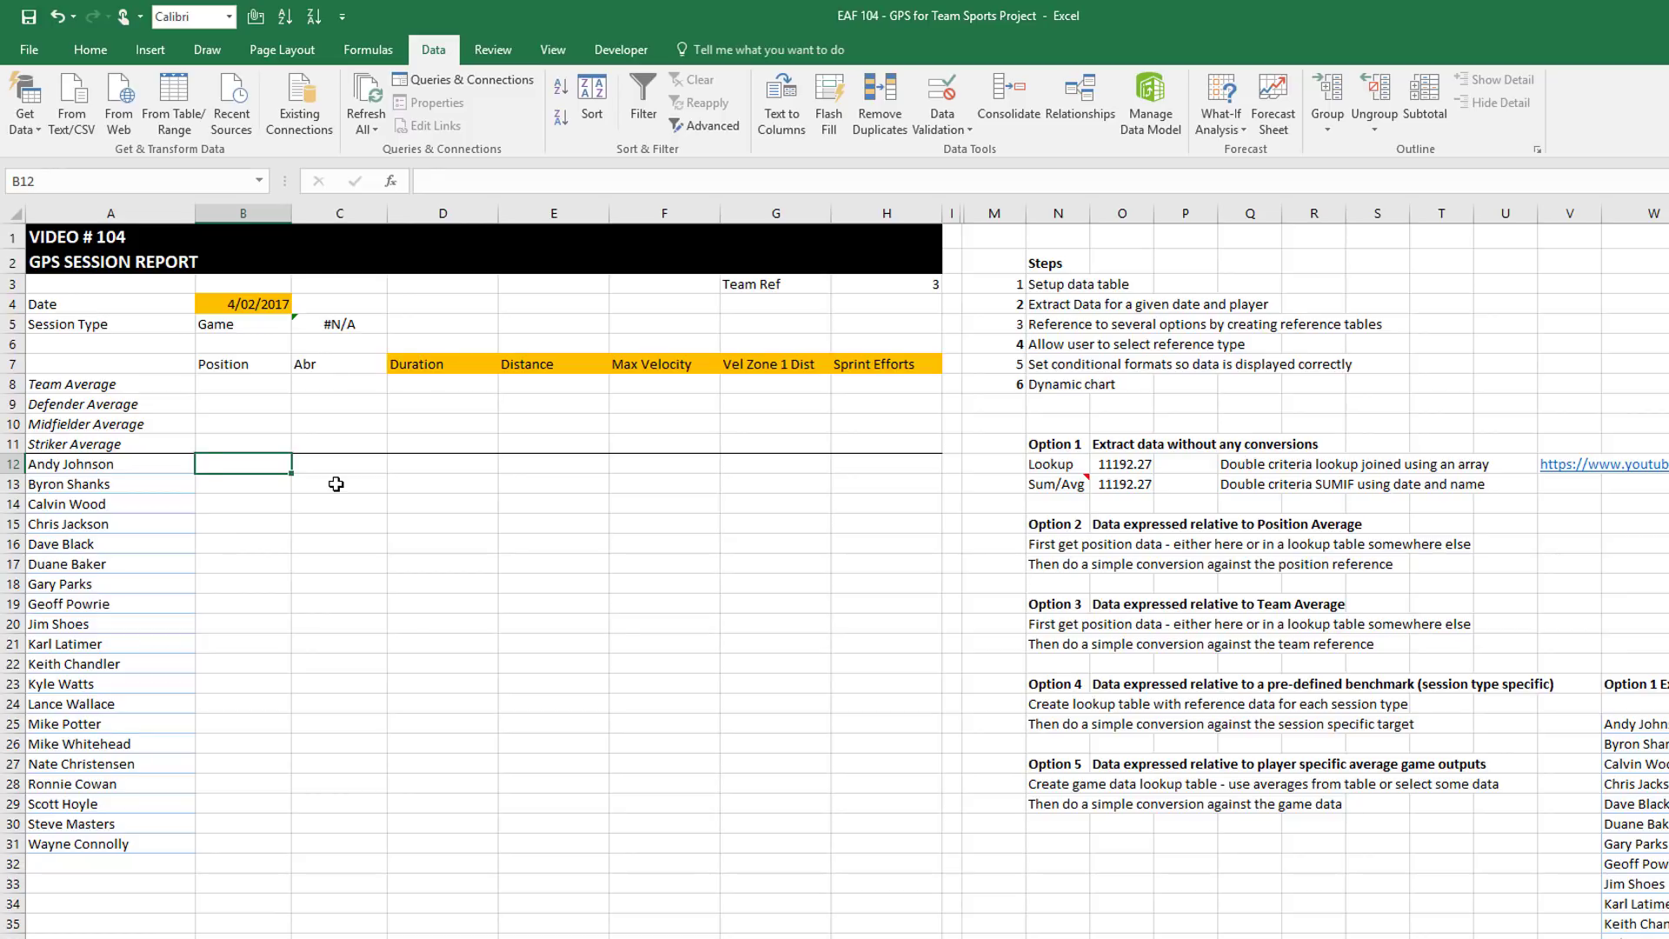
{"action": "type", "text": "=vl"}
{"action": "key", "text": "Tab"}
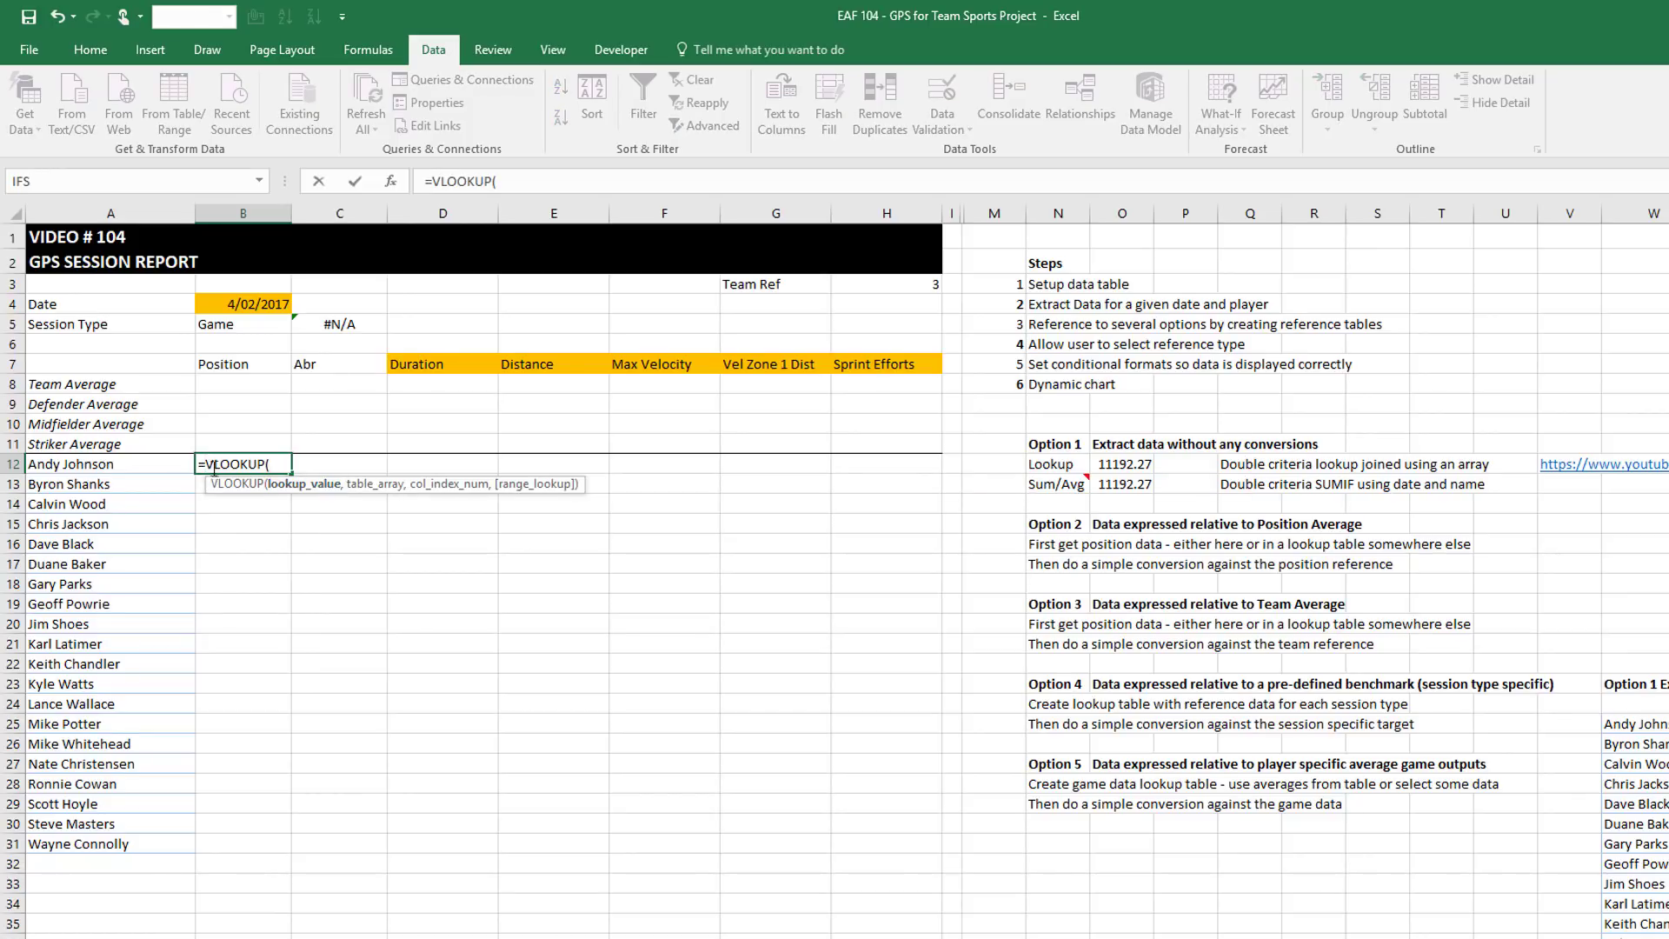
{"action": "left_click", "coordinate": [63, 468]}
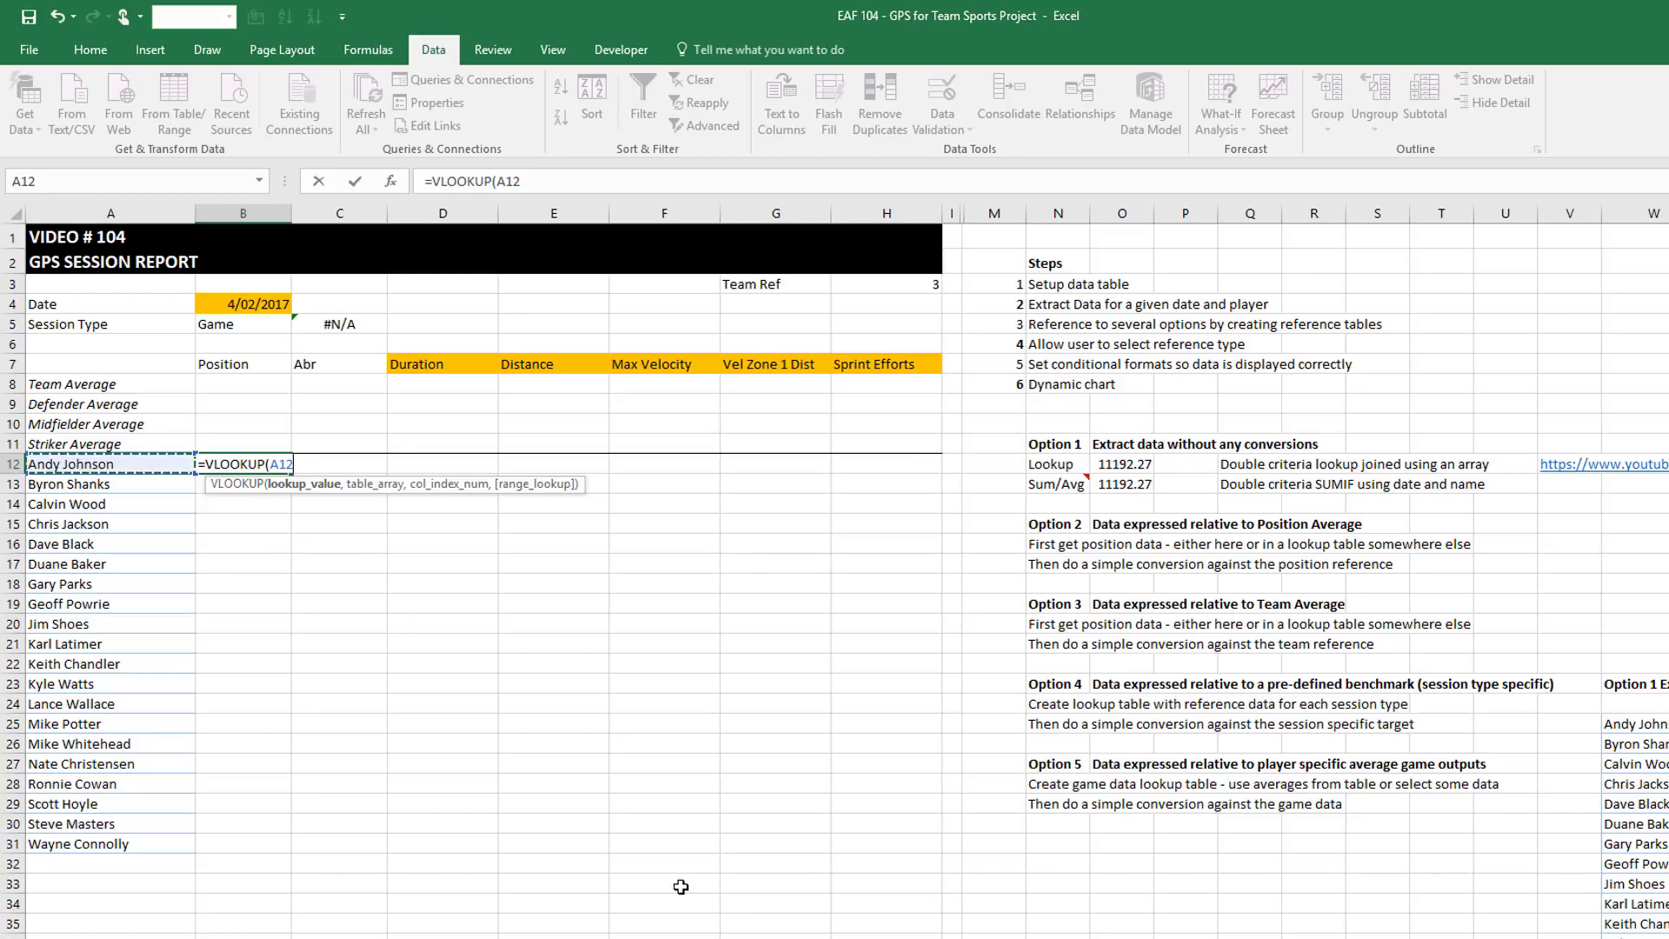
{"action": "type", "text": ","}
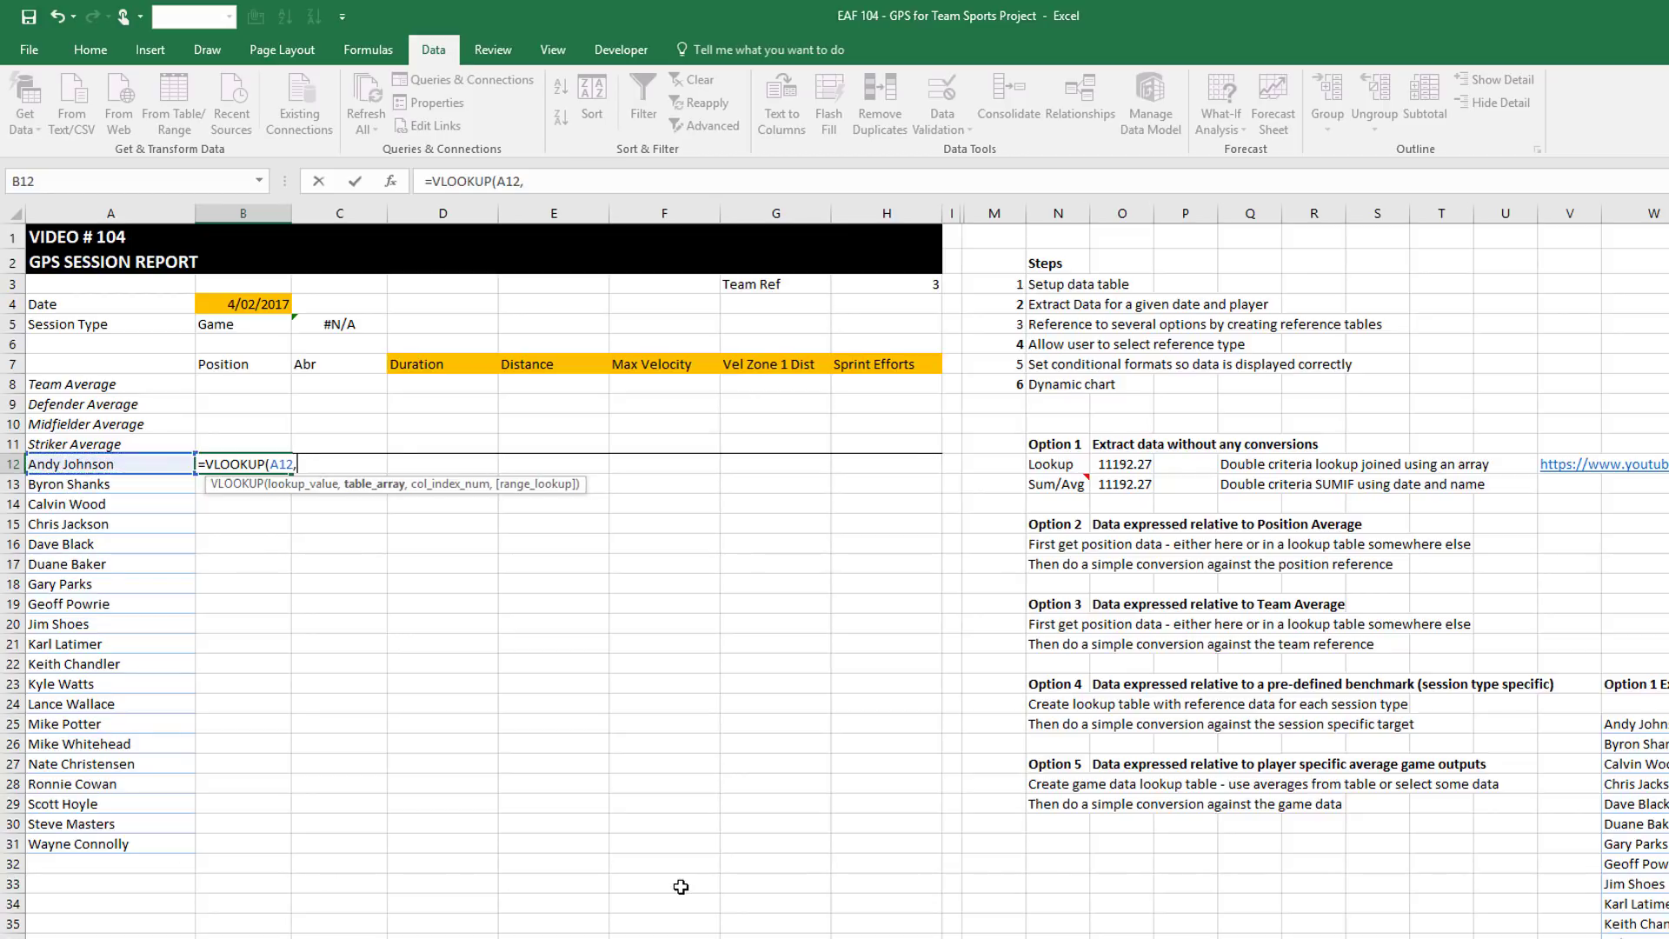
{"action": "type", "text": "tbl"}
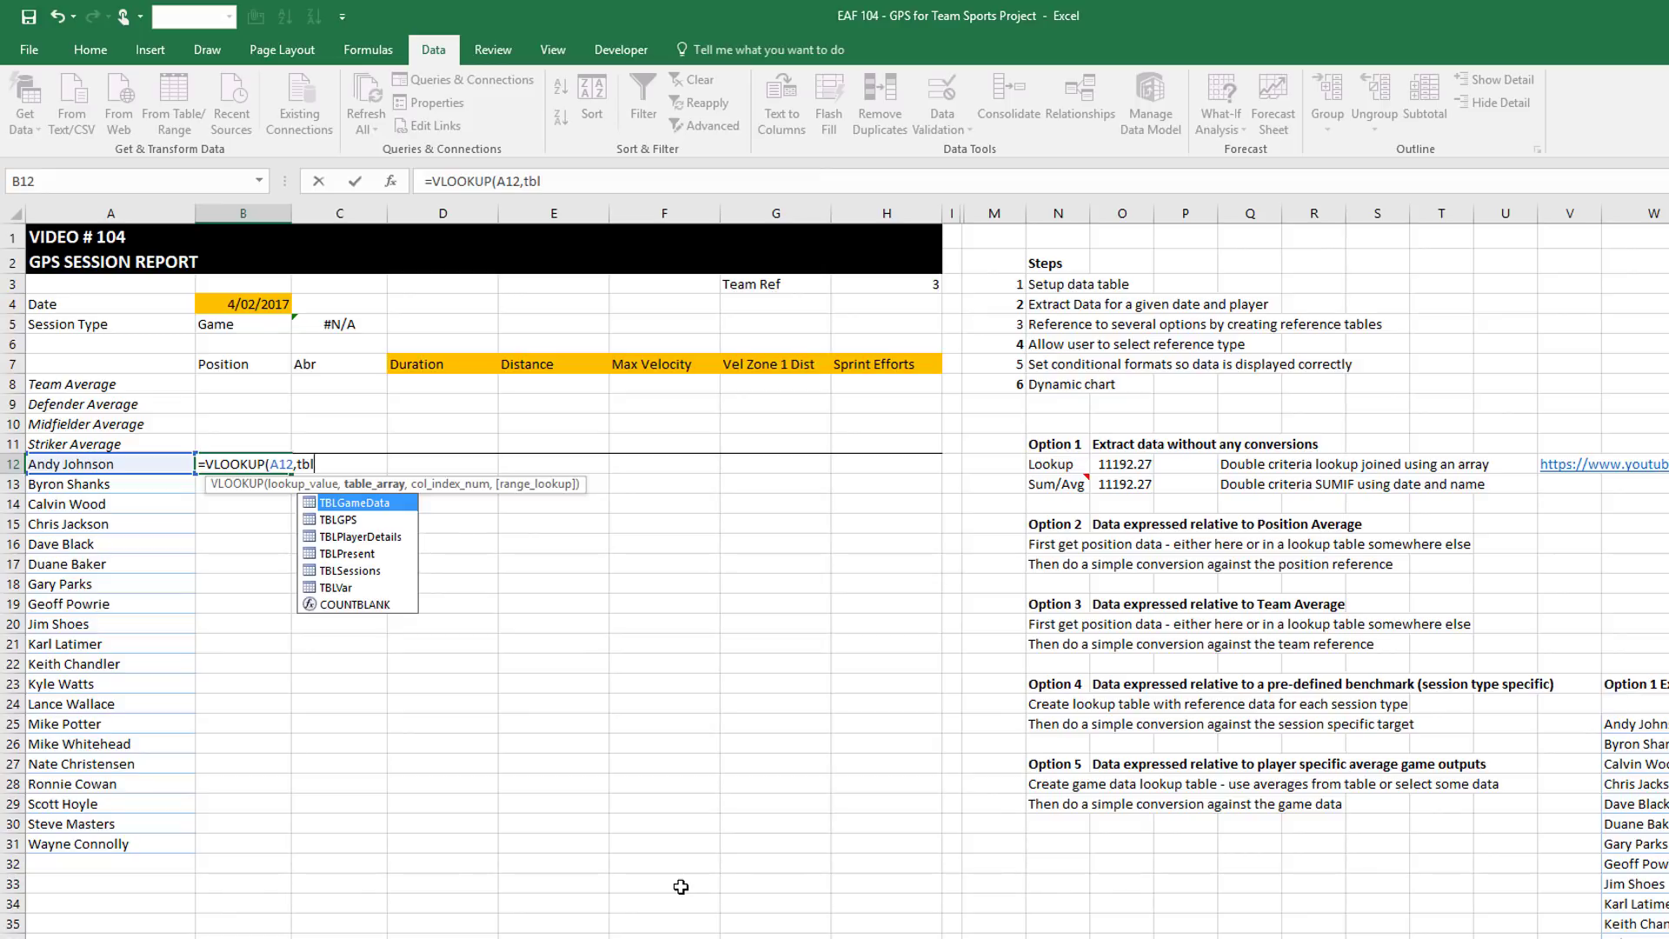
{"action": "key", "text": "Down"}
{"action": "key", "text": "Down"}
{"action": "key", "text": "Tab"}
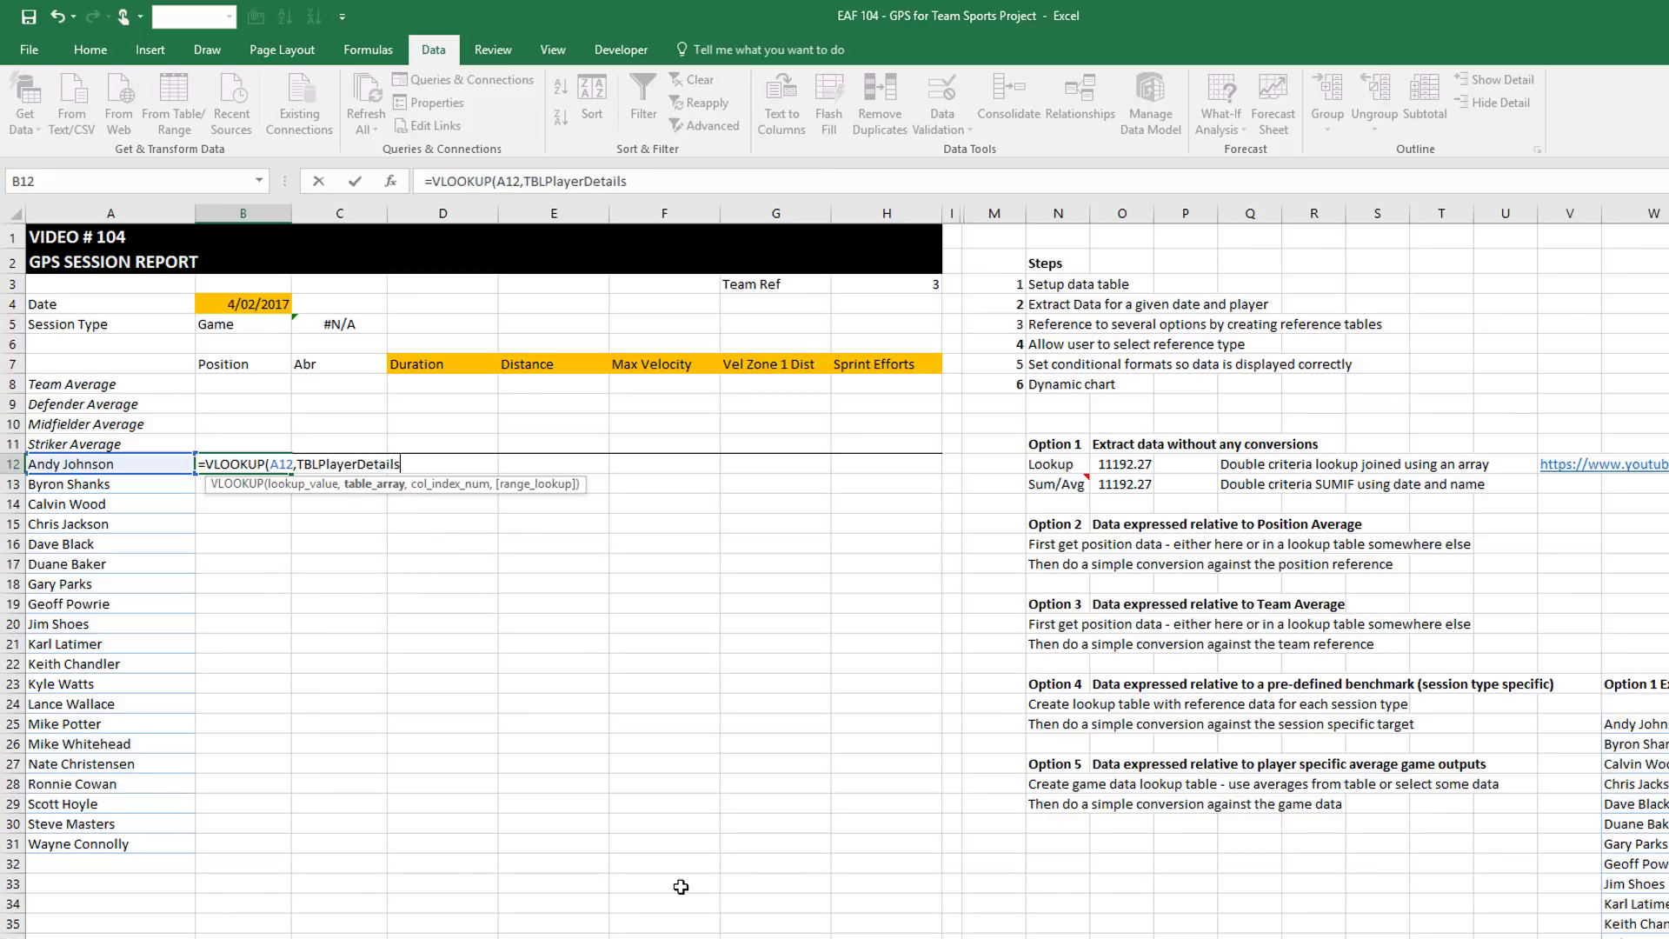
{"action": "type", "text": ","}
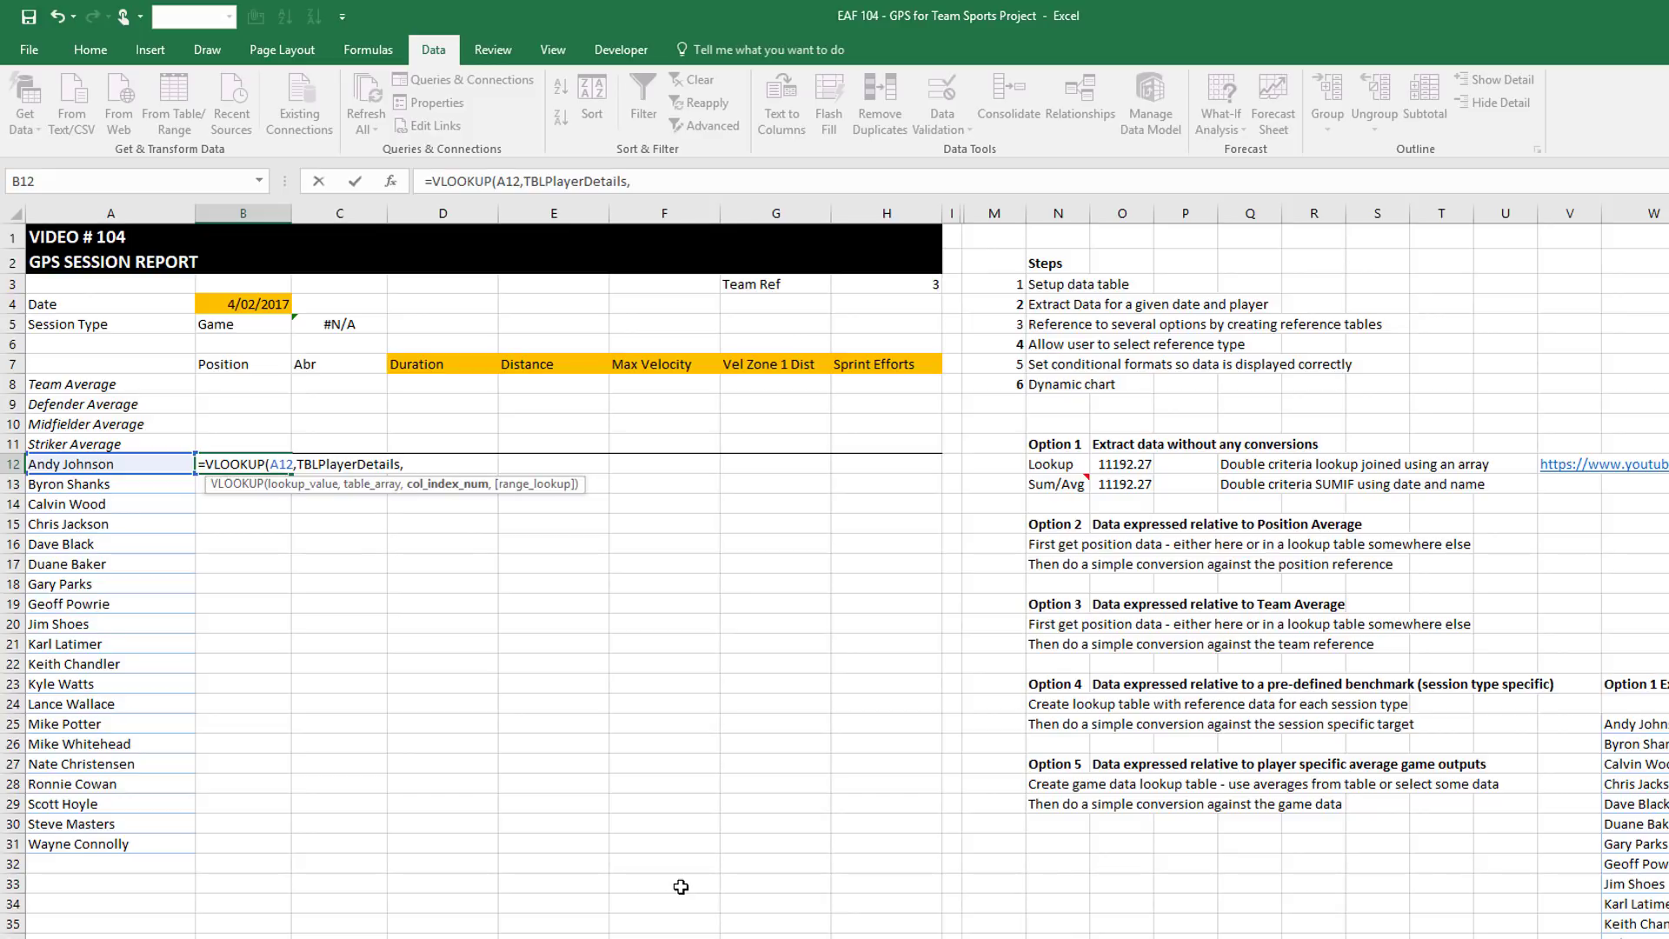
{"action": "type", "text": "2,0)"}
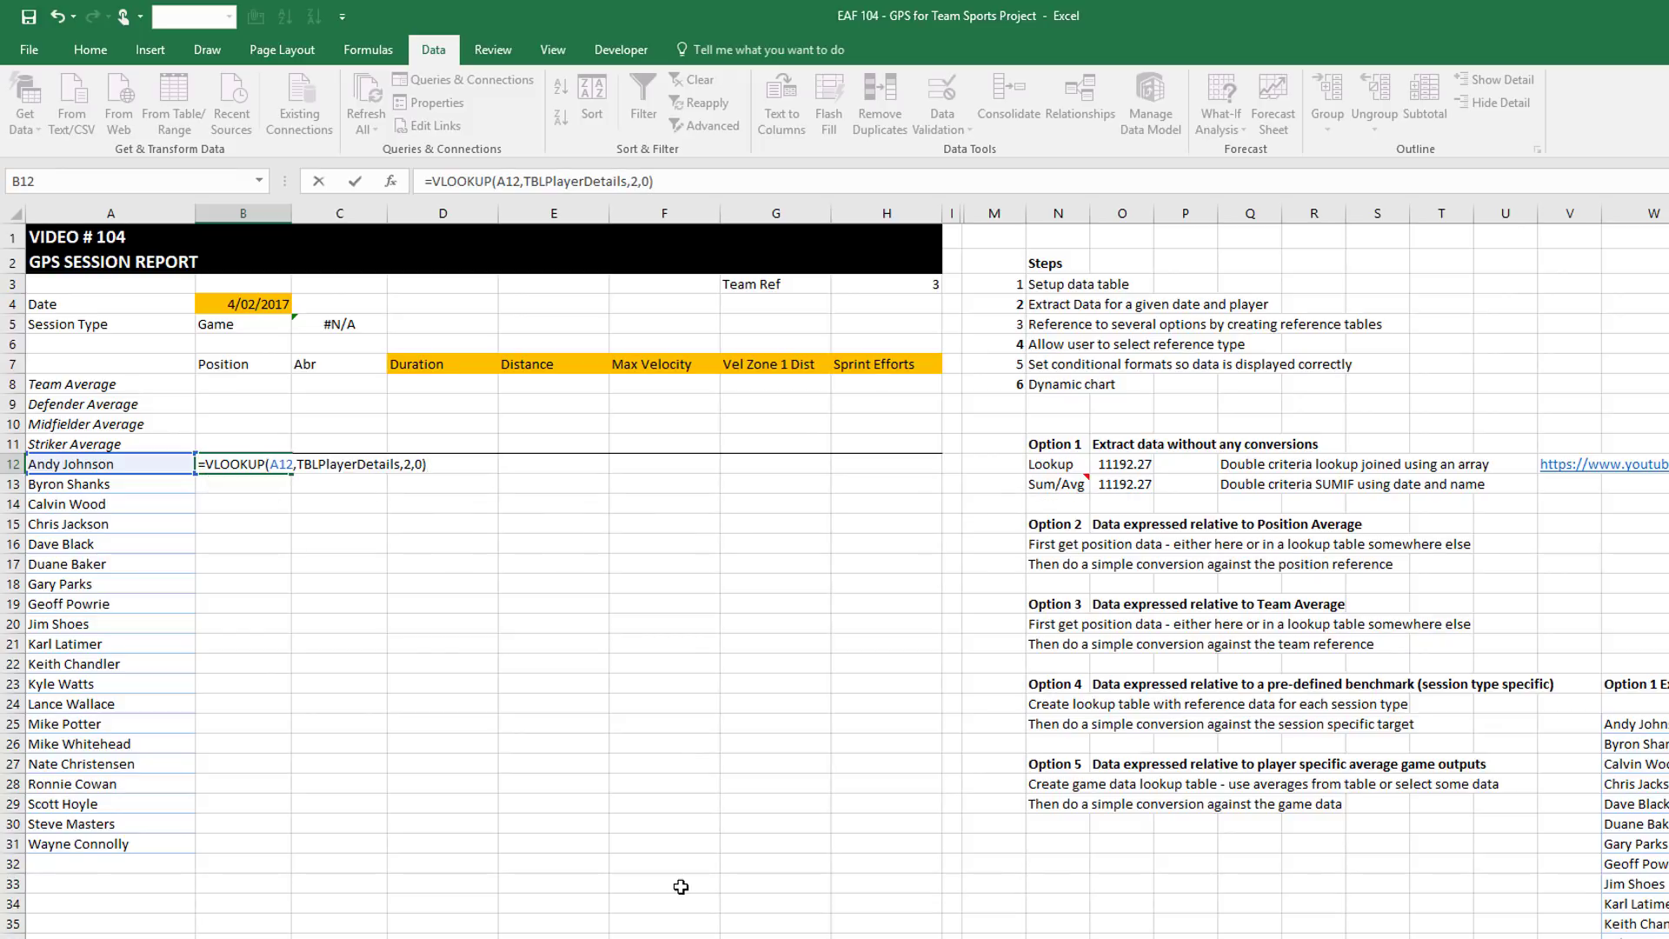
{"action": "key", "text": "Return"}
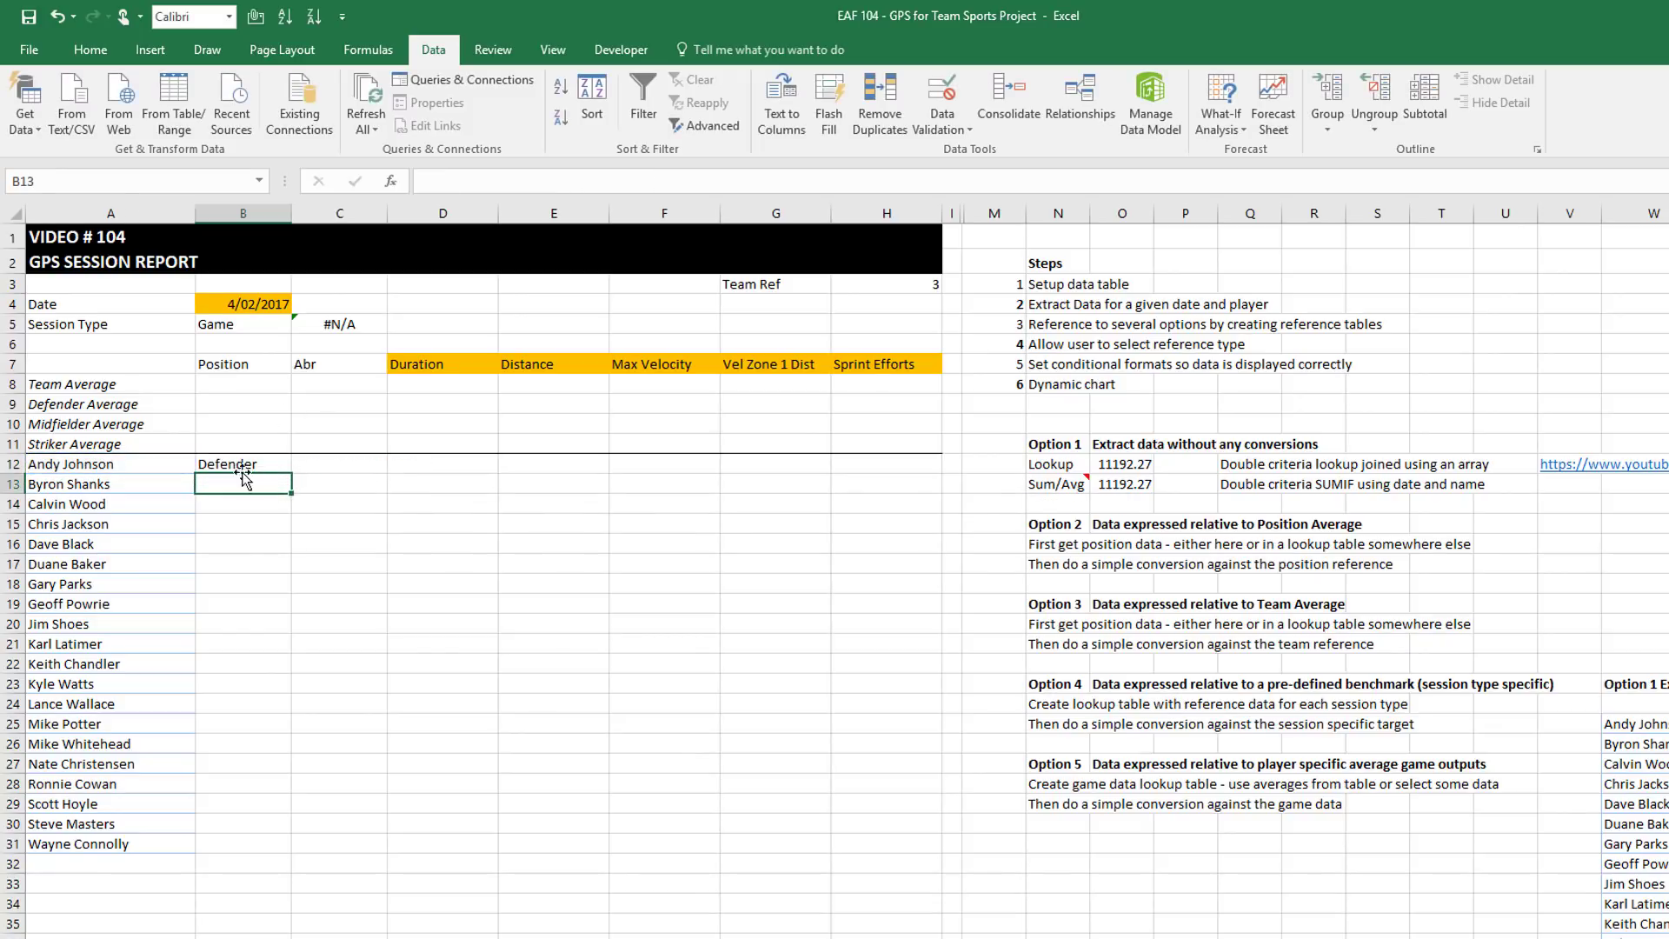
Fill the B12 position formula down to B31 for every player
{"action": "left_click", "coordinate": [245, 466]}
{"action": "double_click", "coordinate": [293, 474]}
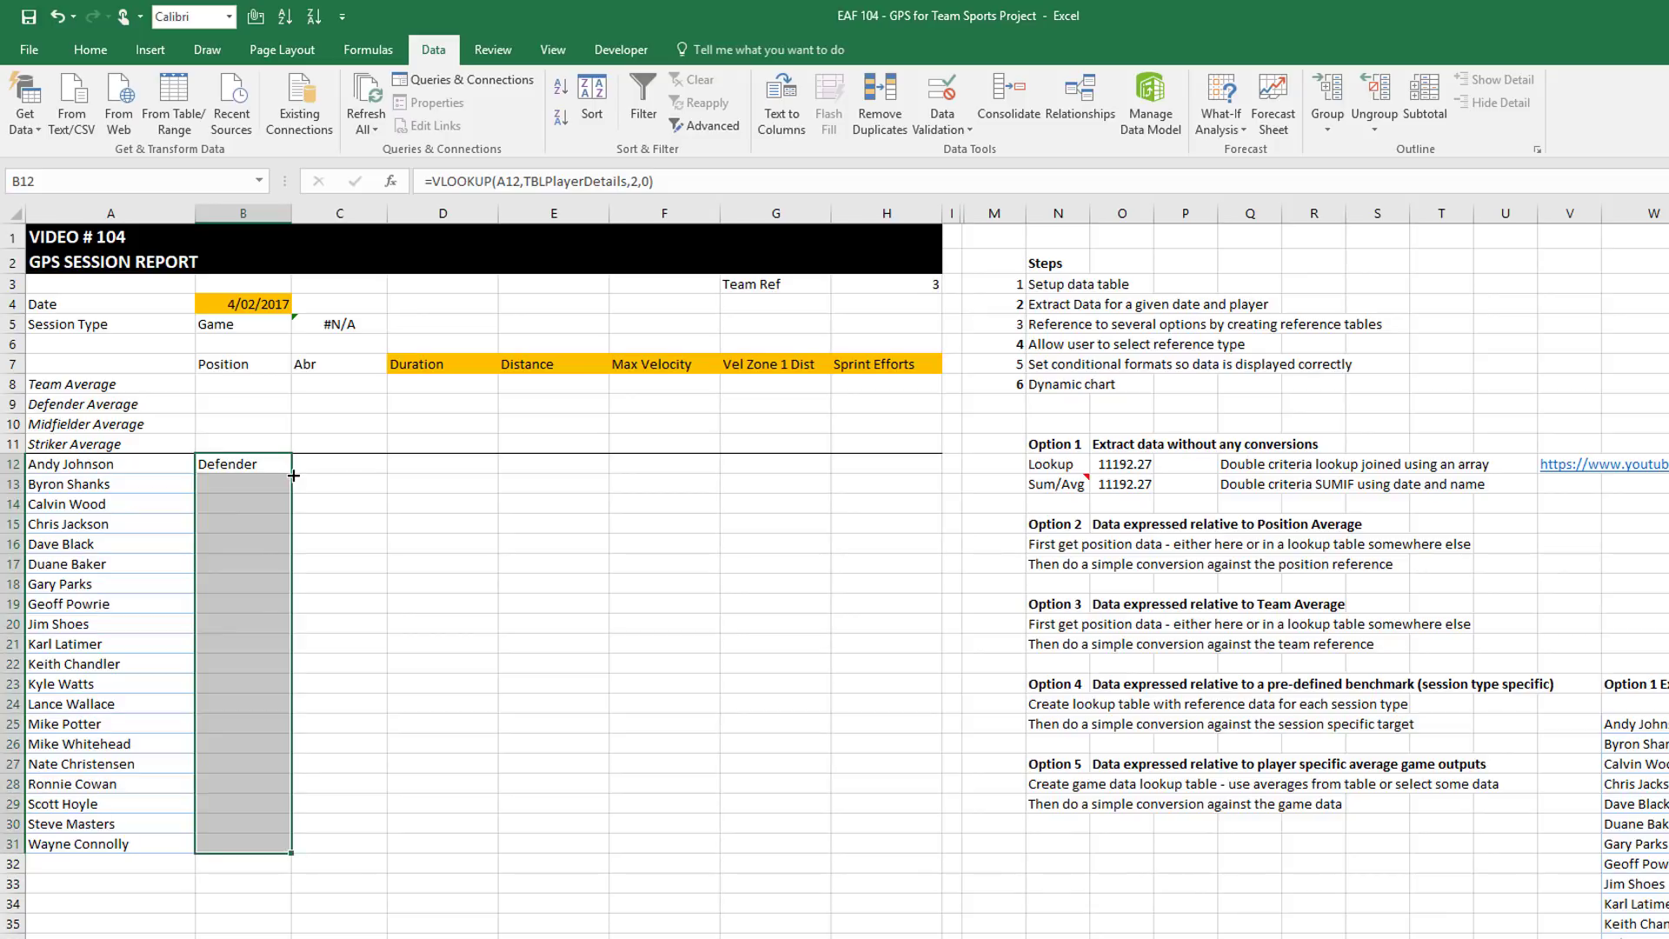
{"action": "left_click", "coordinate": [257, 463]}
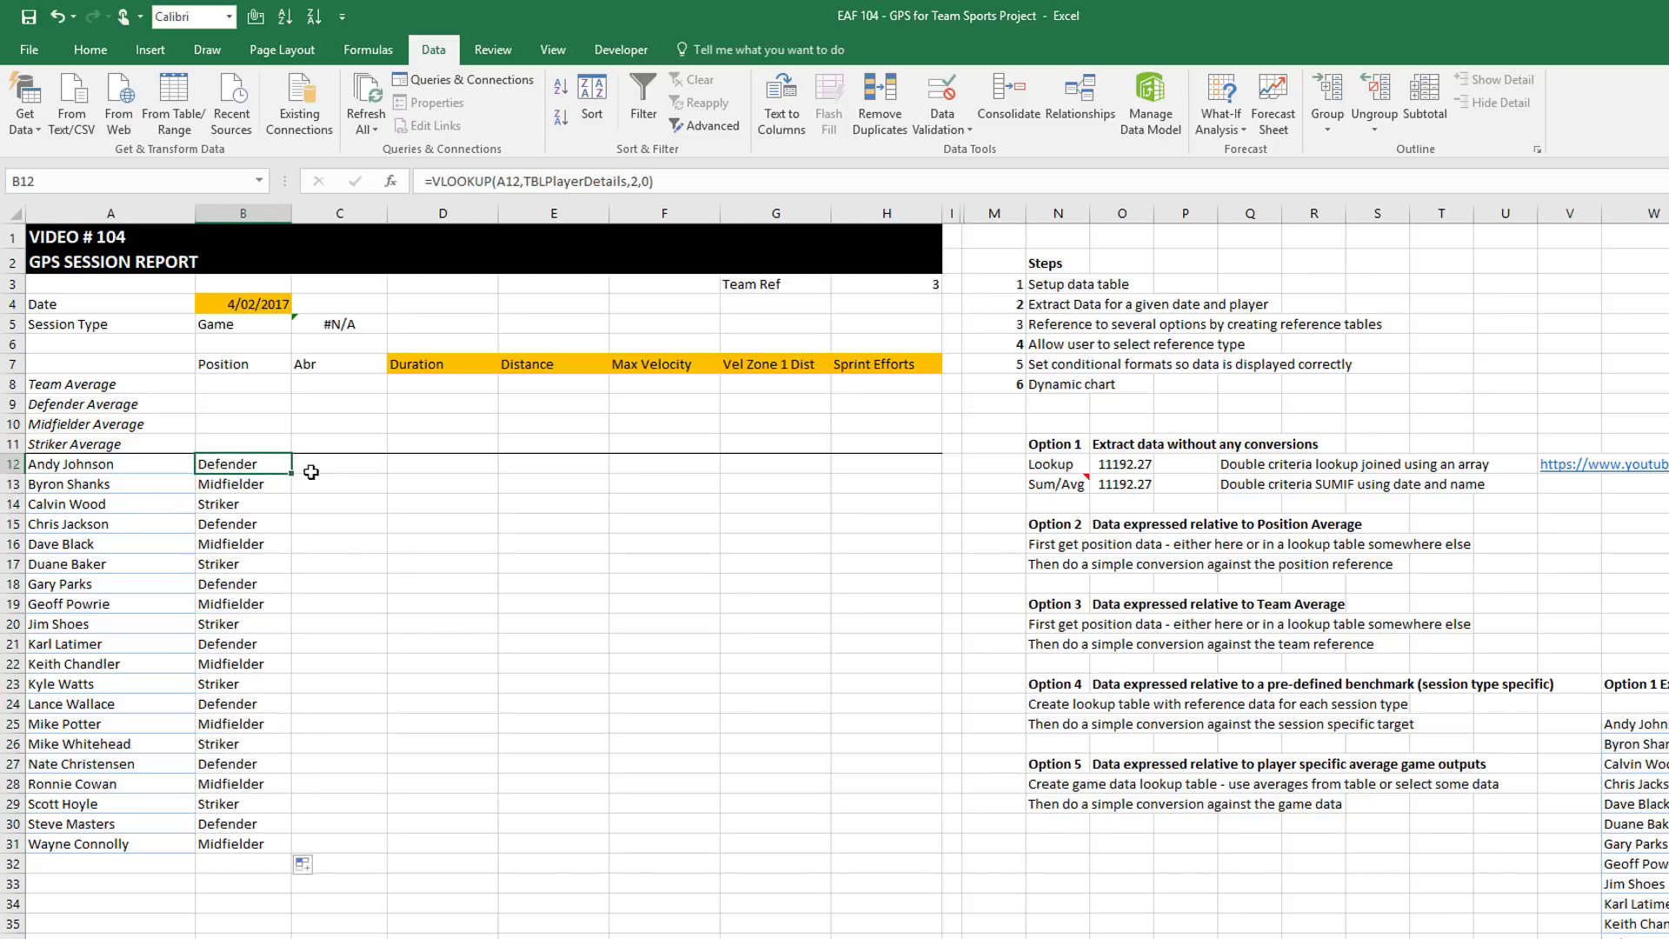
{"action": "left_click", "coordinate": [335, 468]}
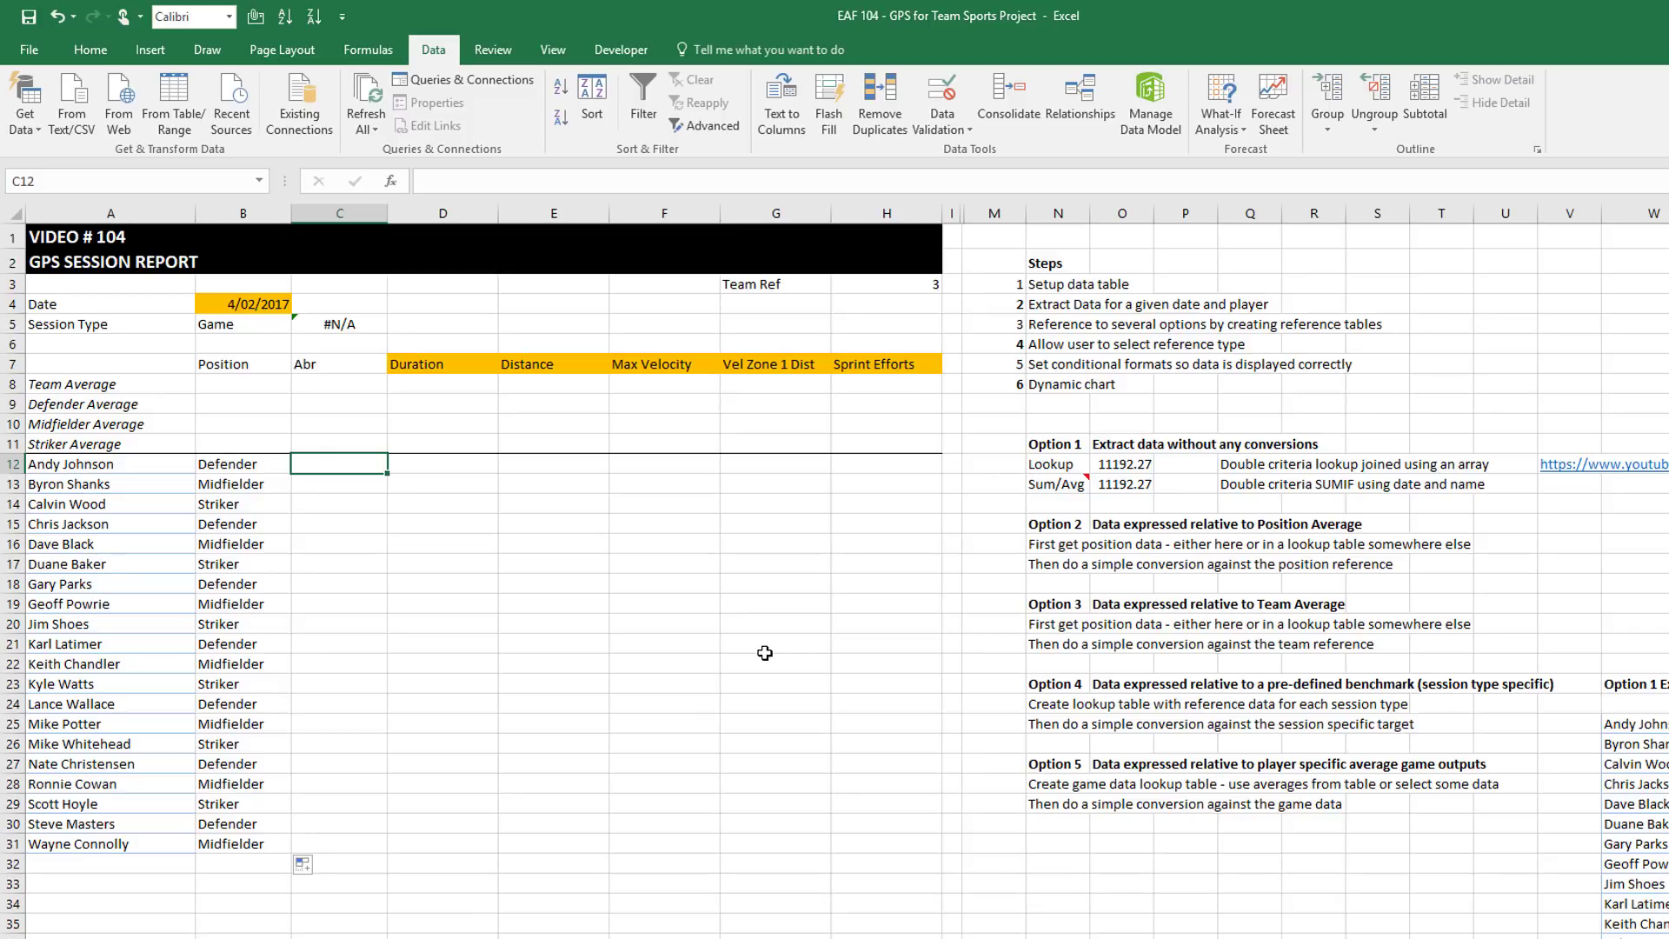
Enter Andy and Byron in C12:C13 and accept Flash Fill's first names for the rest
{"action": "type", "text": "Andy"}
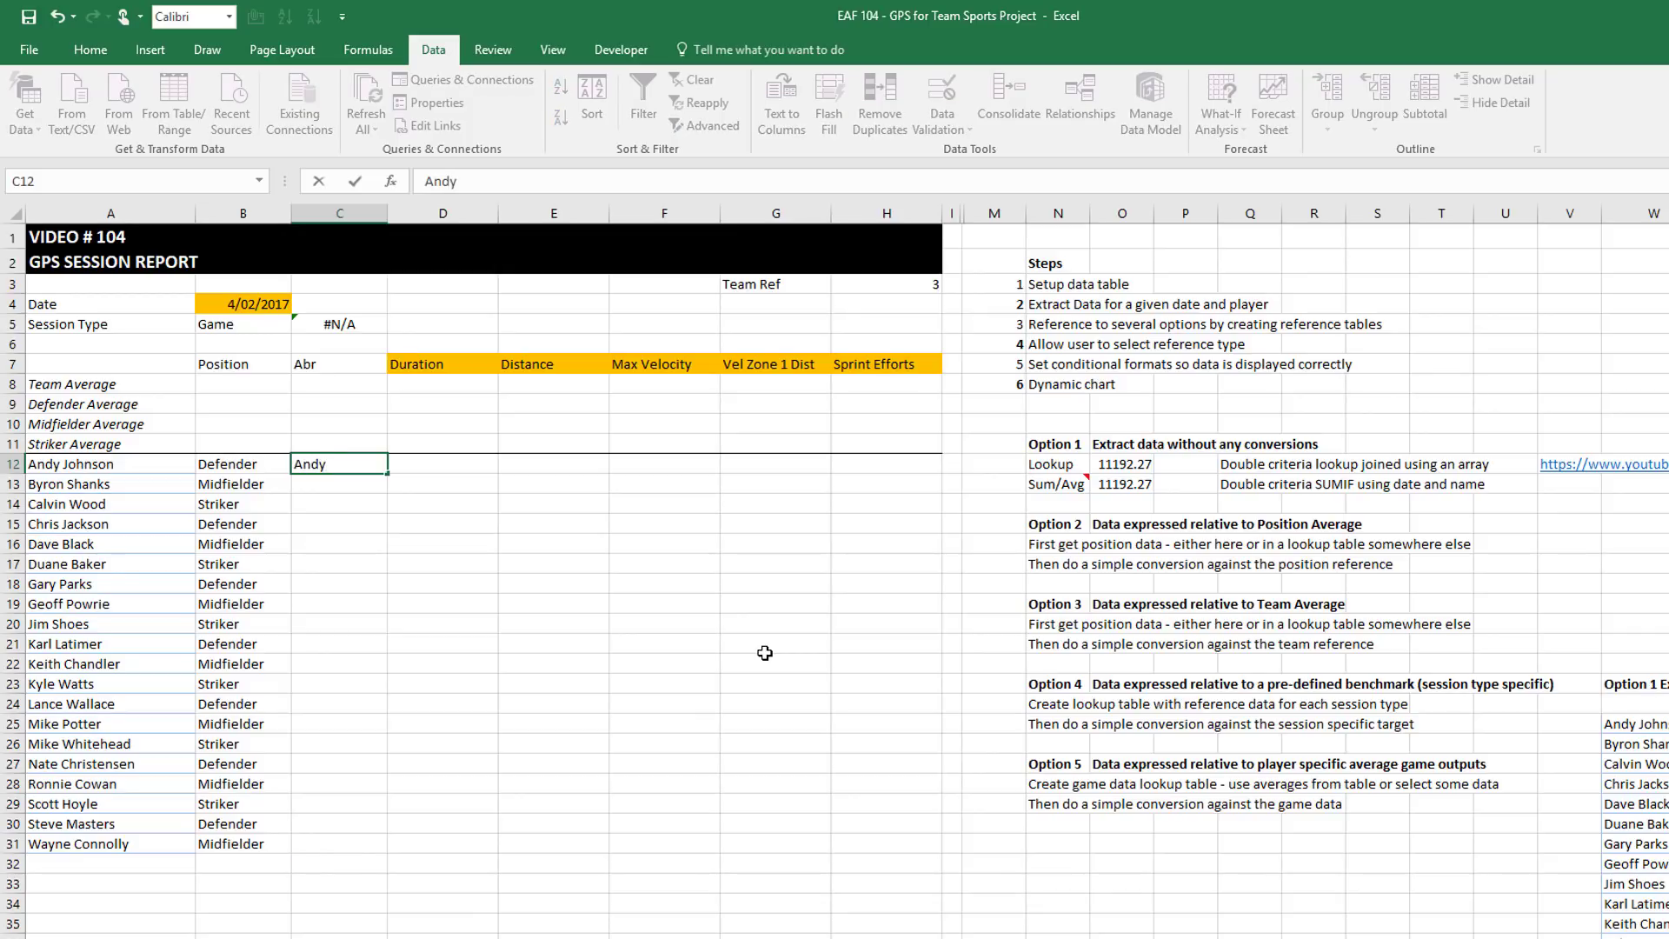
{"action": "key", "text": "Return"}
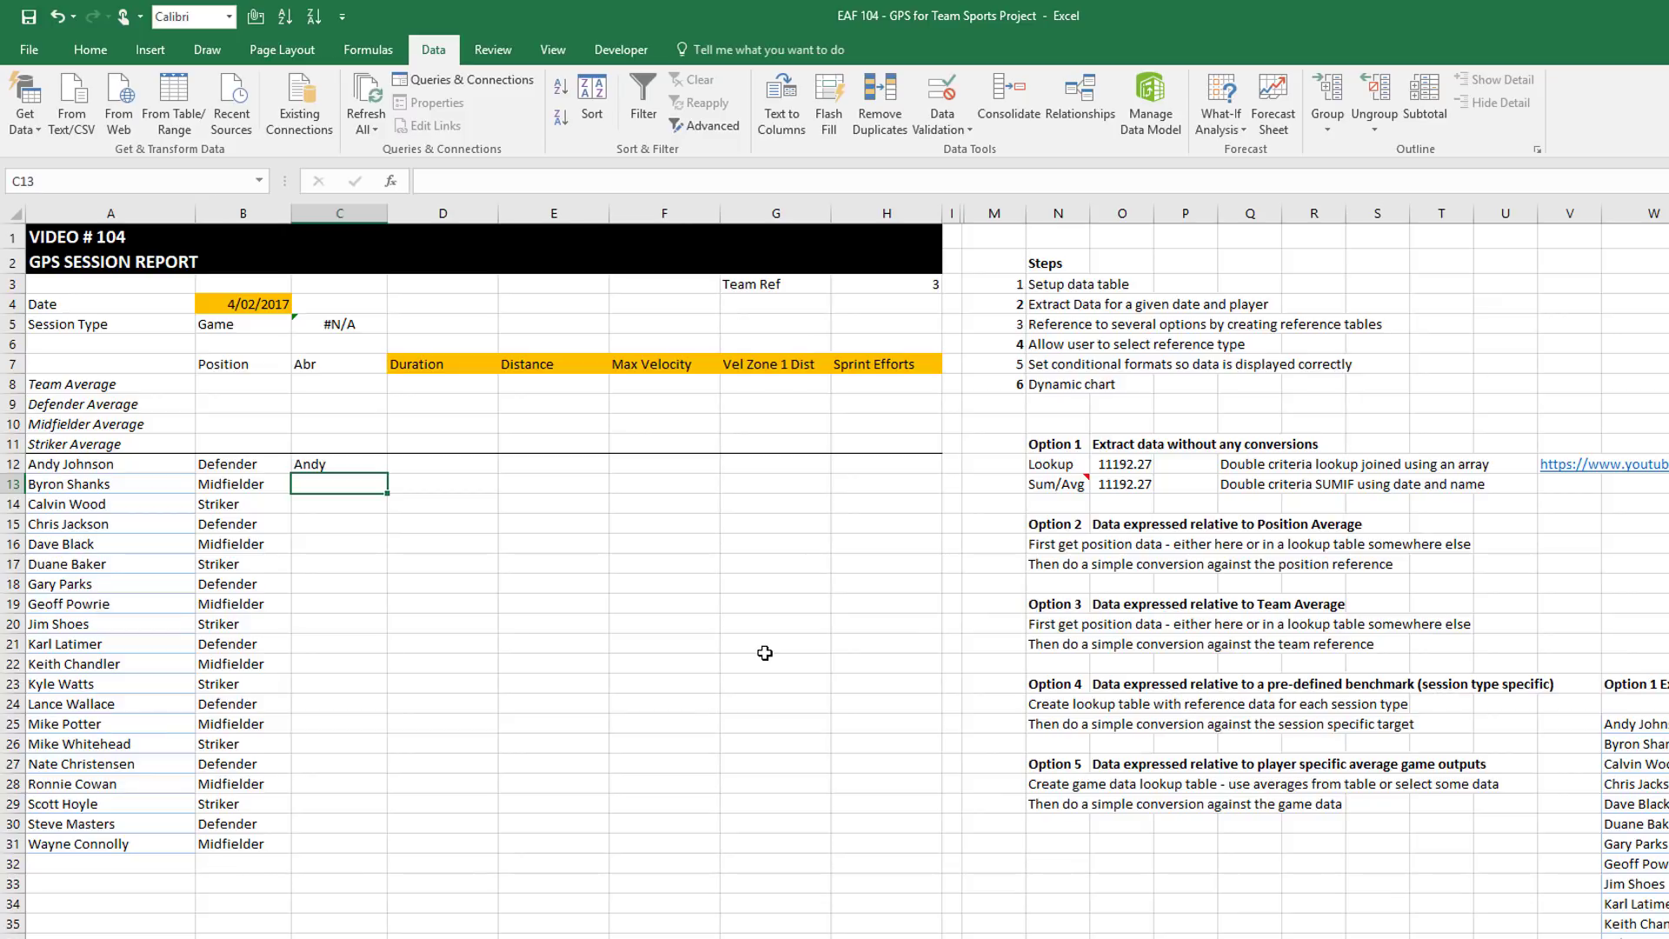
{"action": "type", "text": "Byron"}
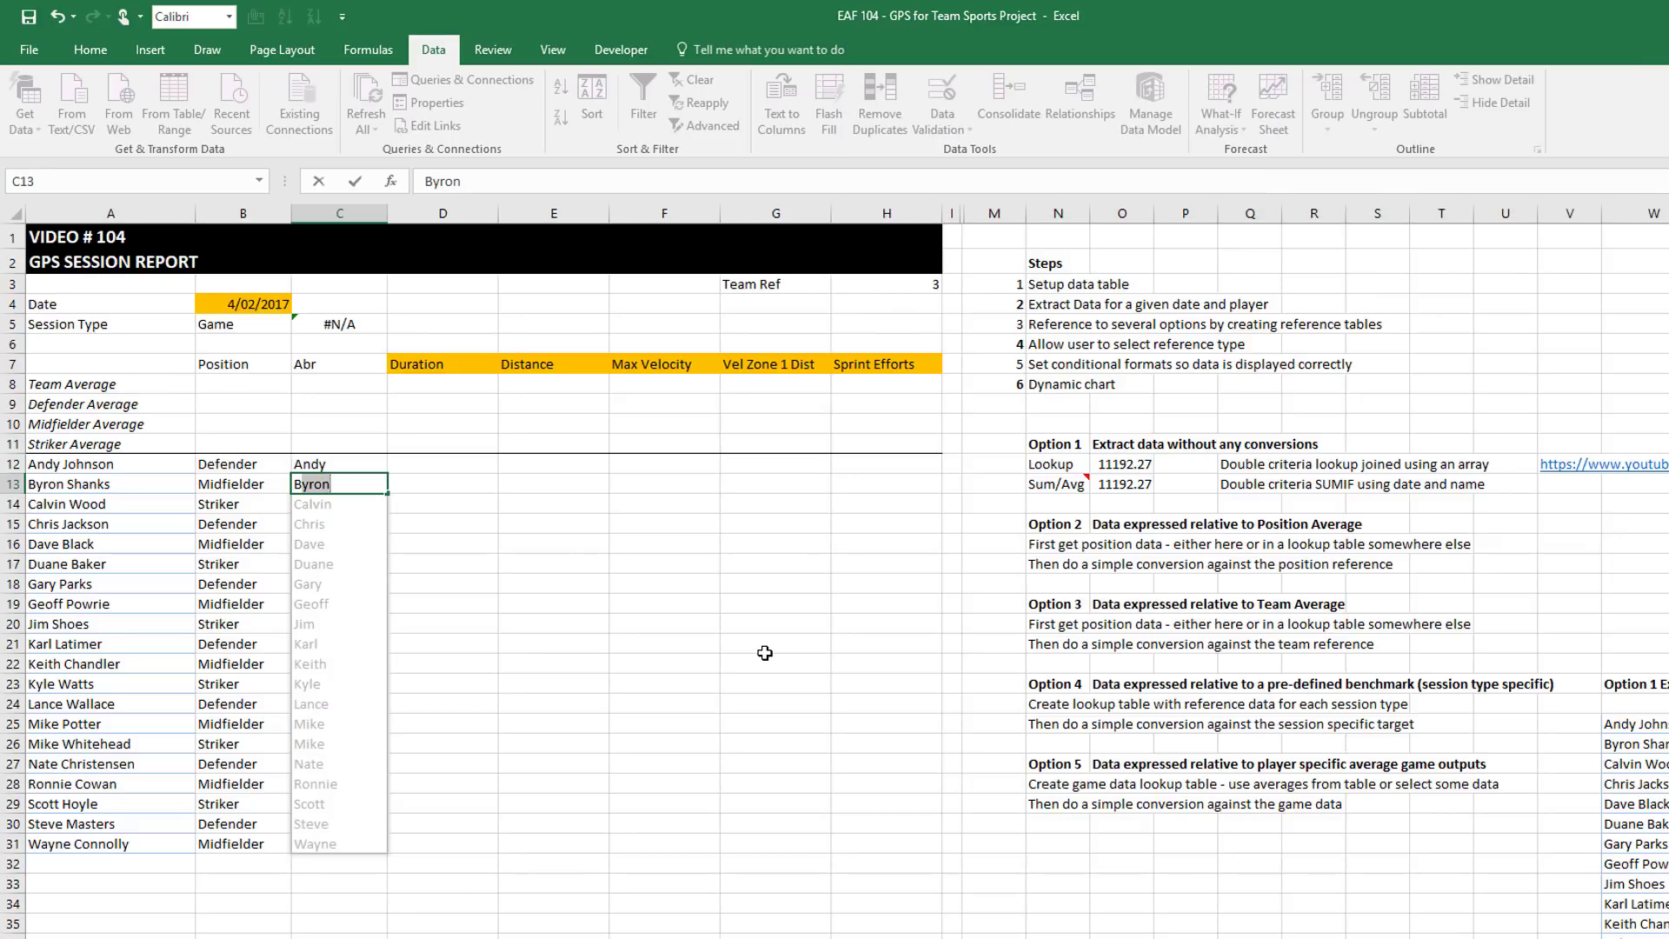
{"action": "key", "text": "Return"}
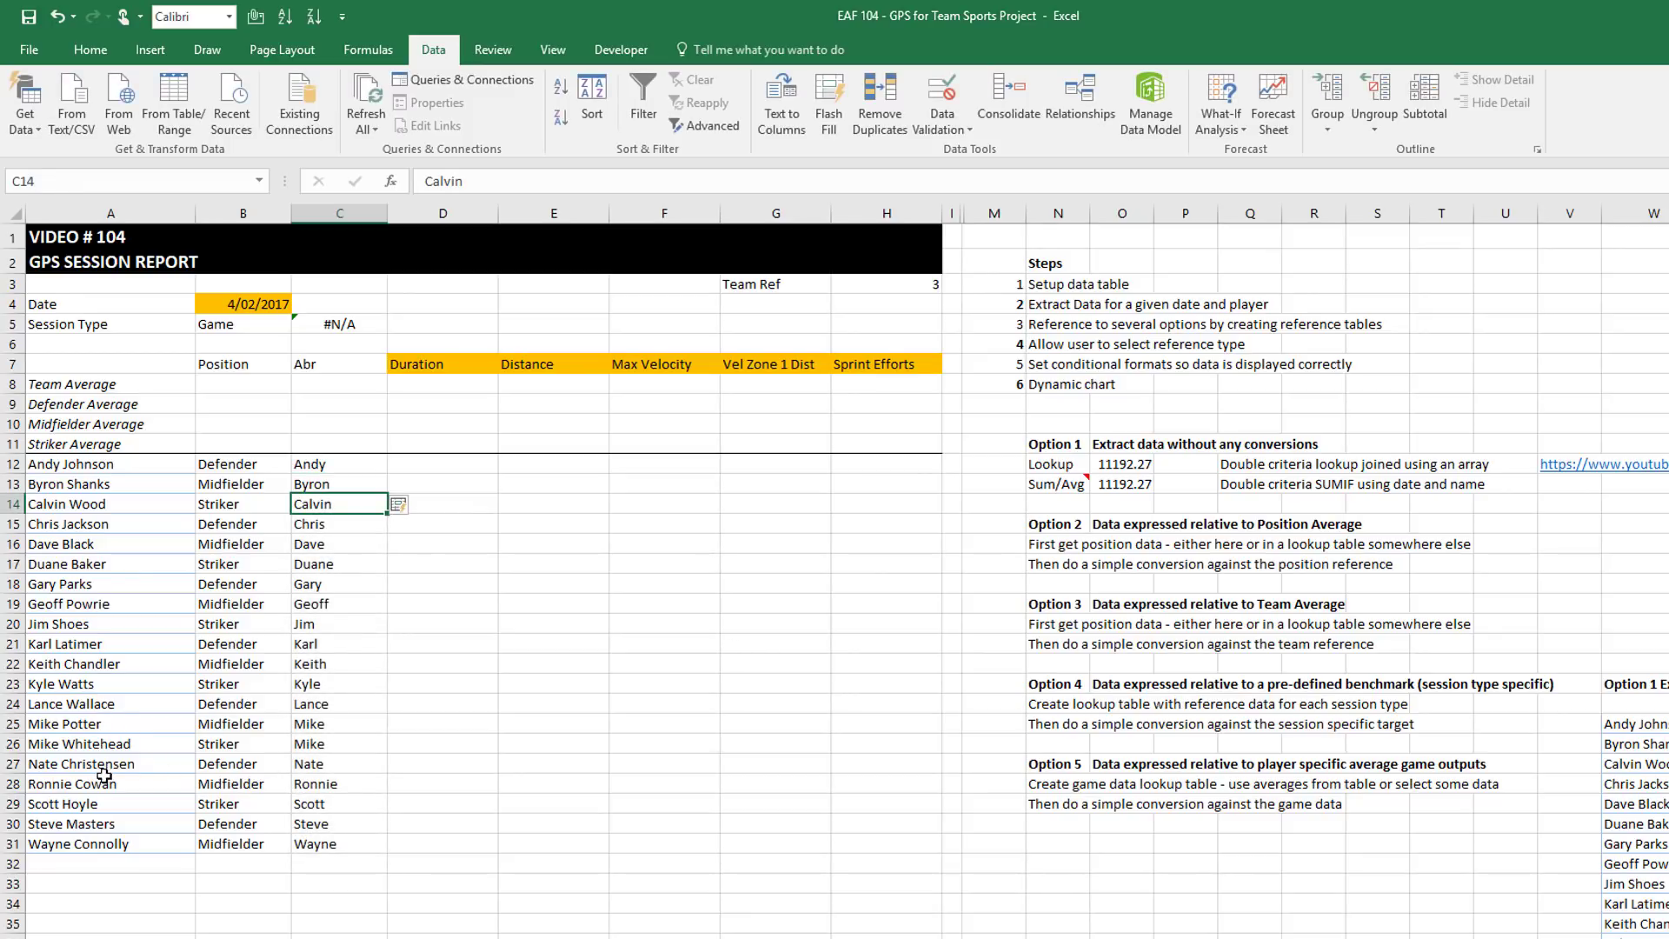
{"action": "left_click", "coordinate": [320, 725]}
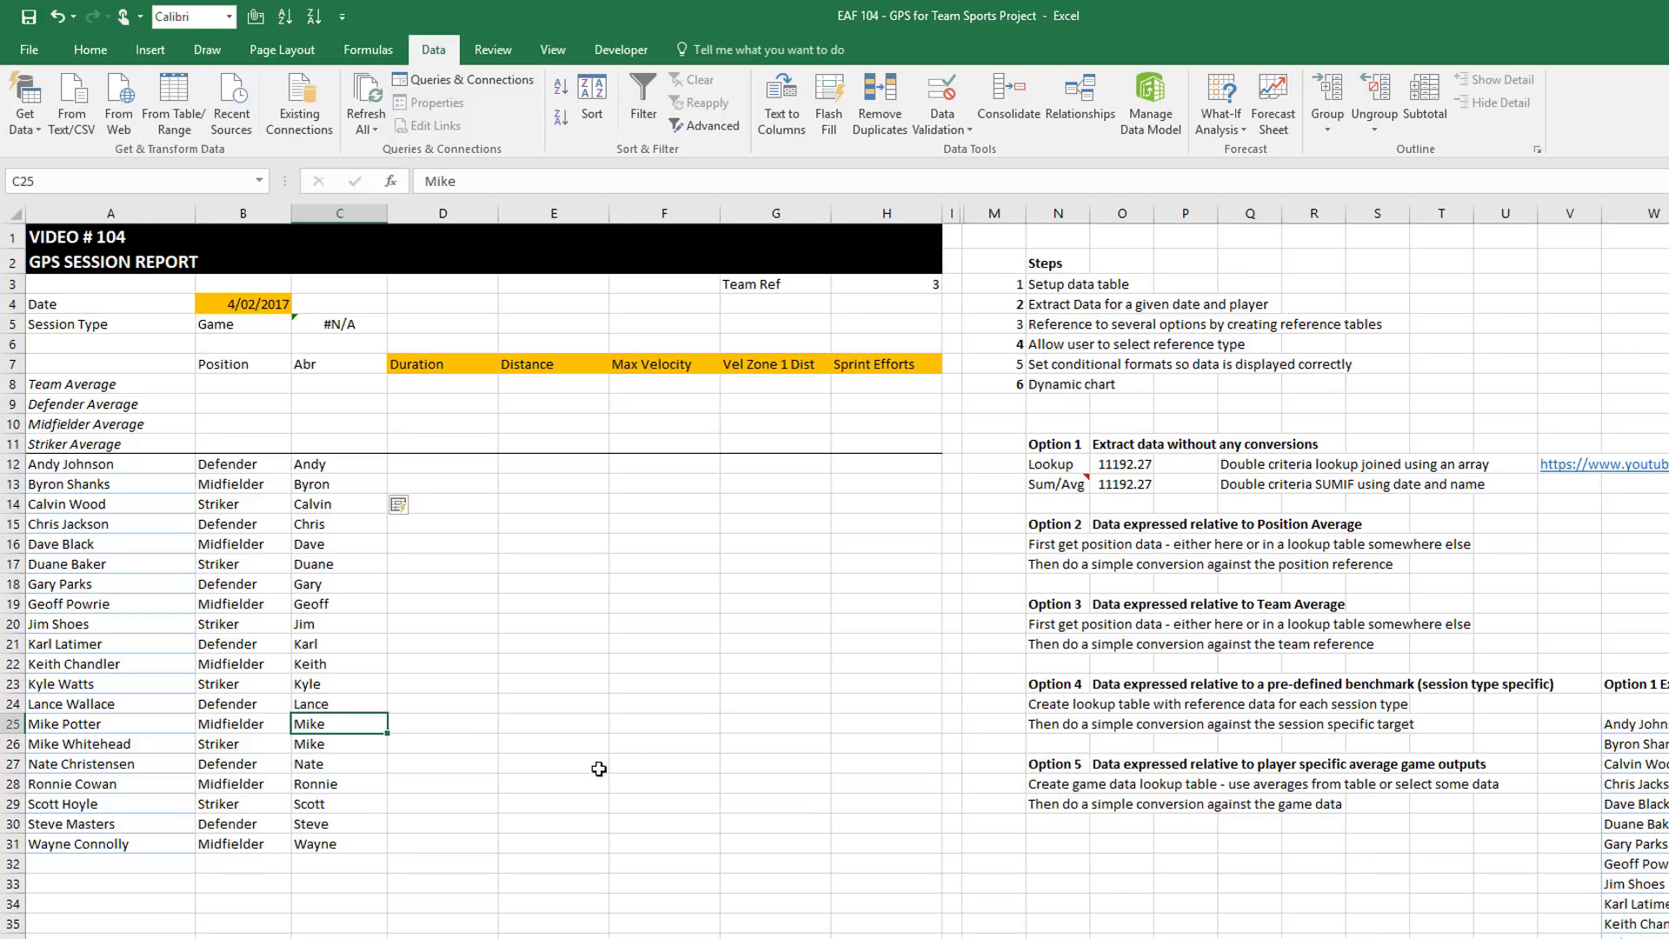
{"action": "key", "text": "F2"}
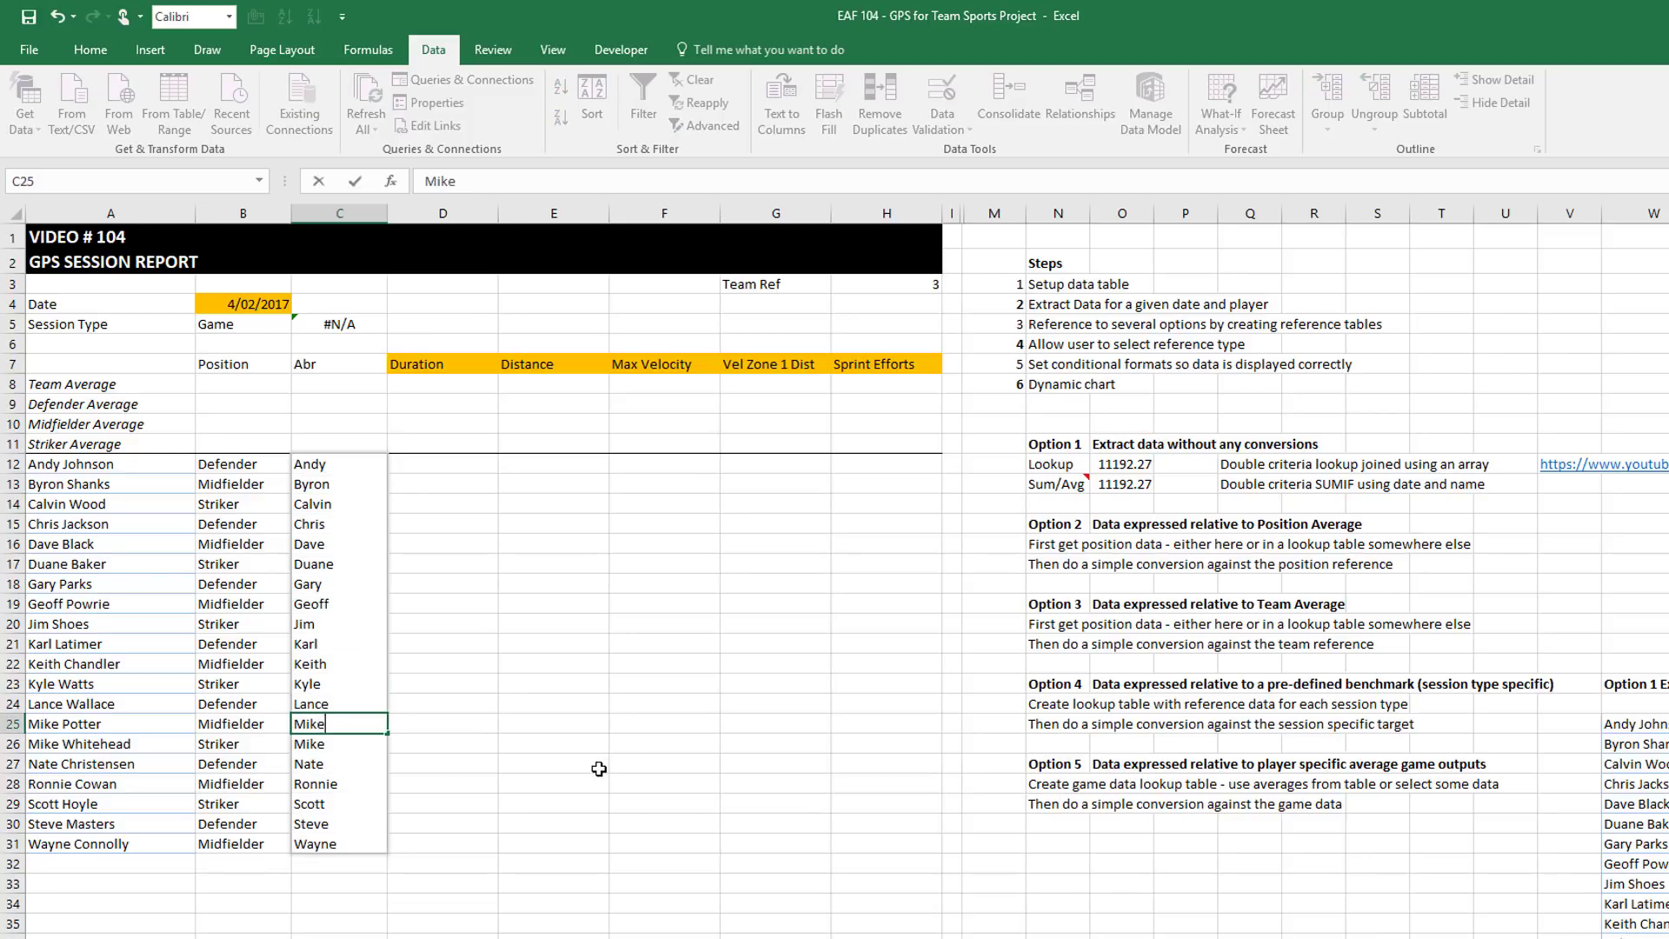
{"action": "type", "text": "P"}
{"action": "key", "text": "Return"}
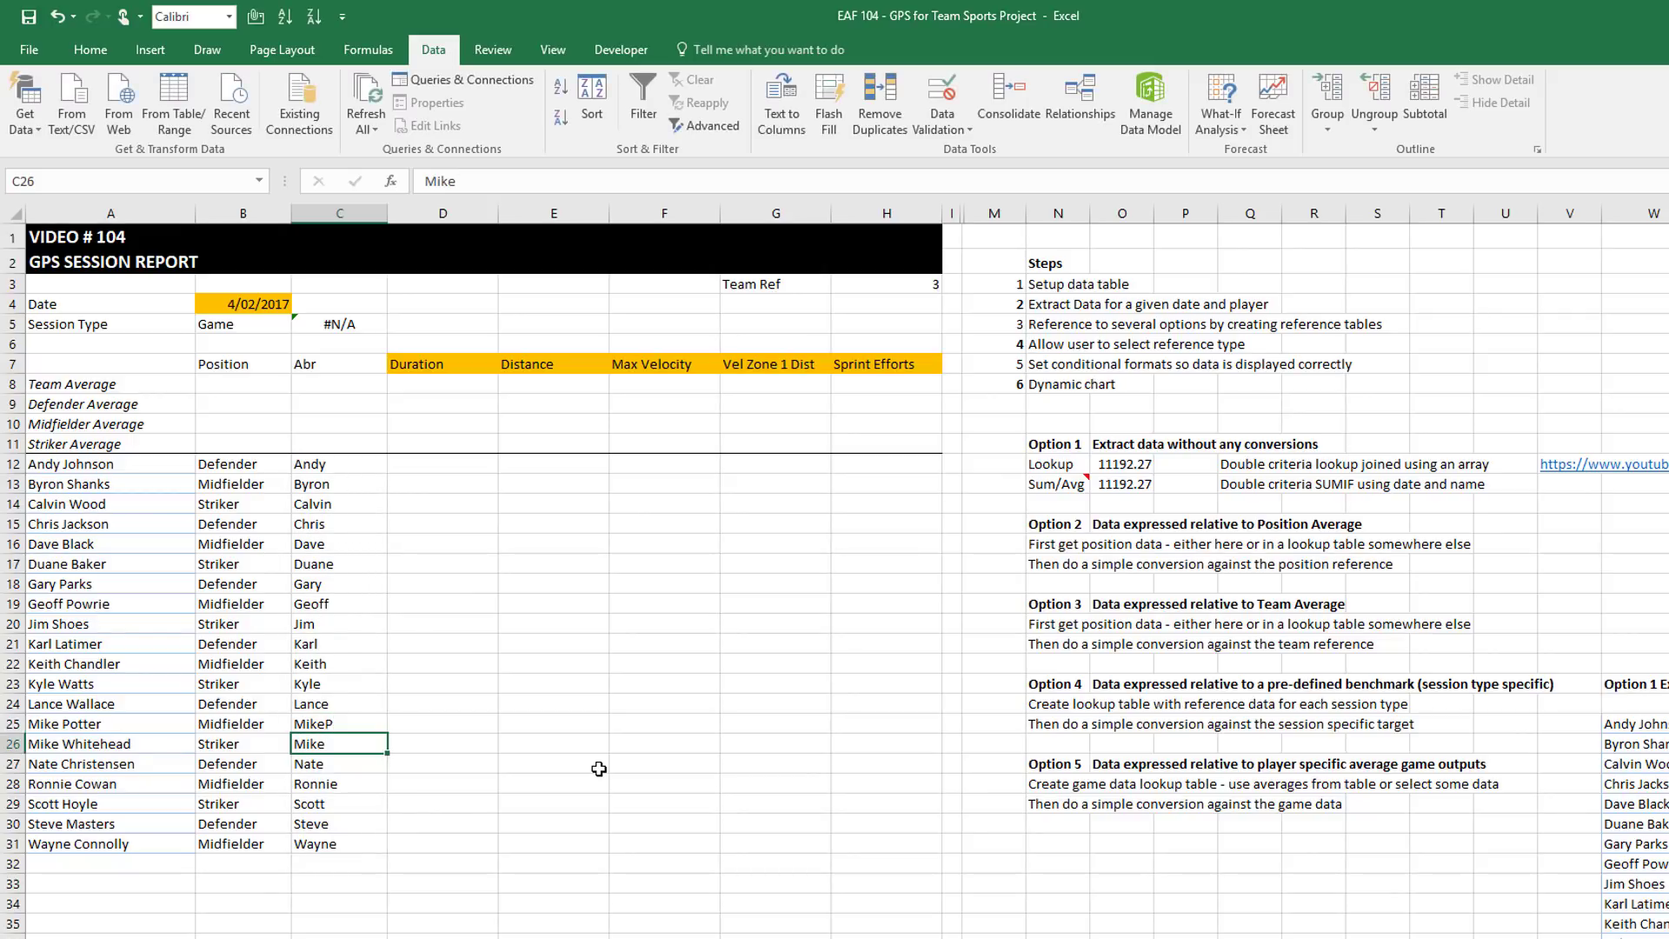
{"action": "key", "text": "F2"}
{"action": "type", "text": "P"}
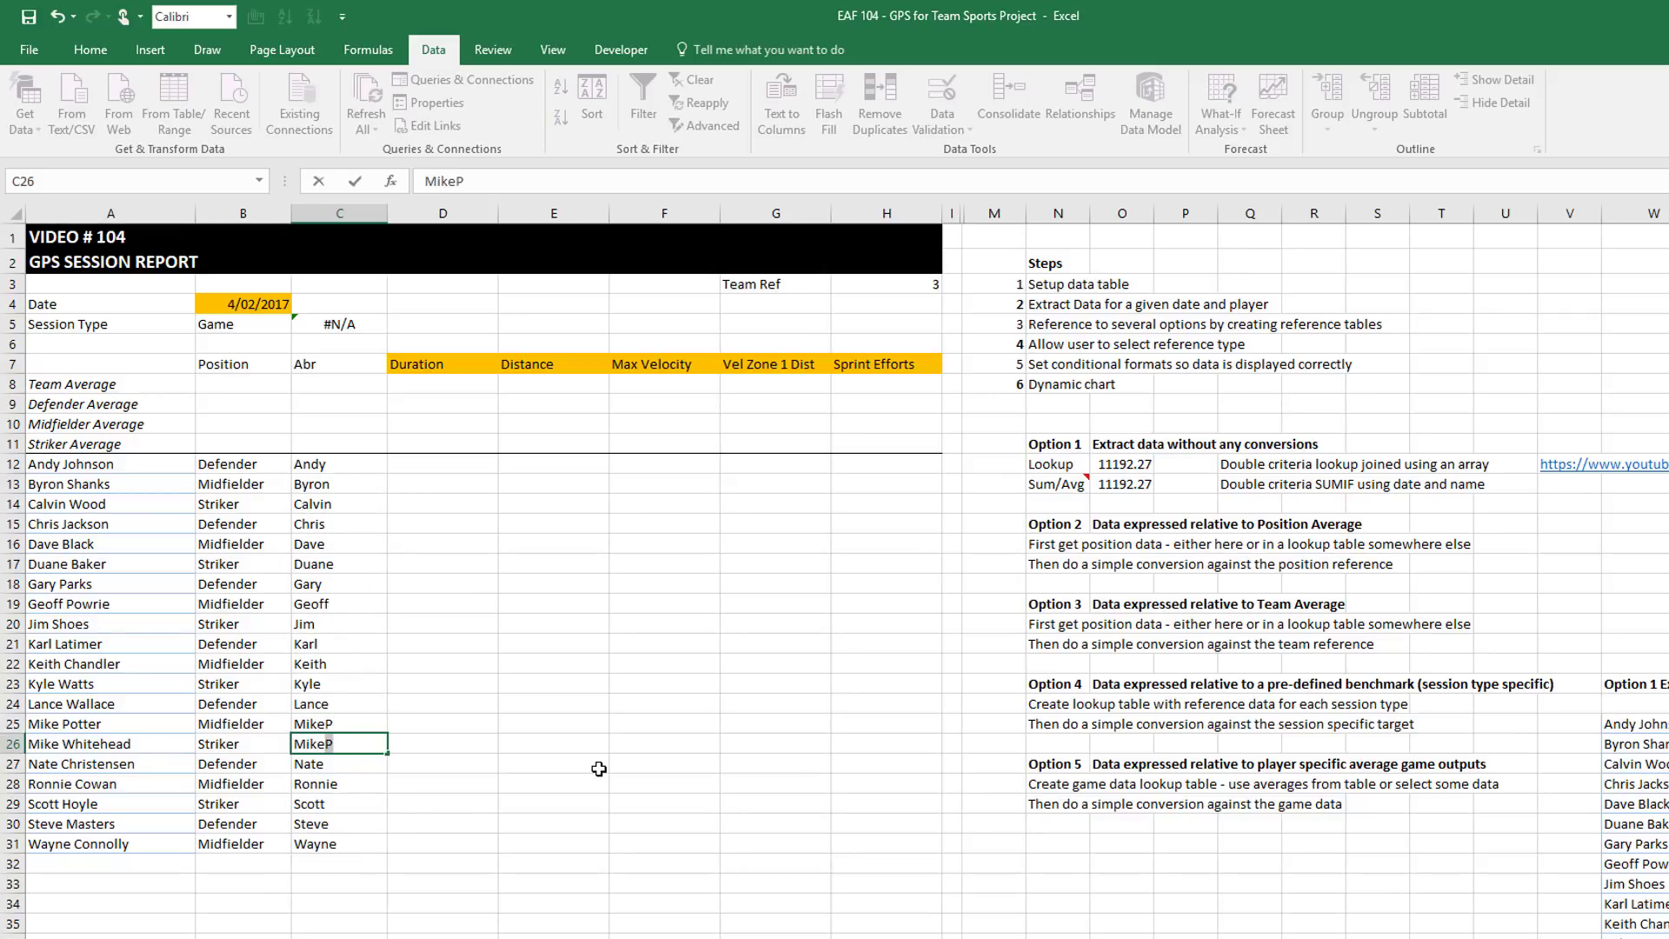
{"action": "type", "text": "W"}
{"action": "key", "text": "Return"}
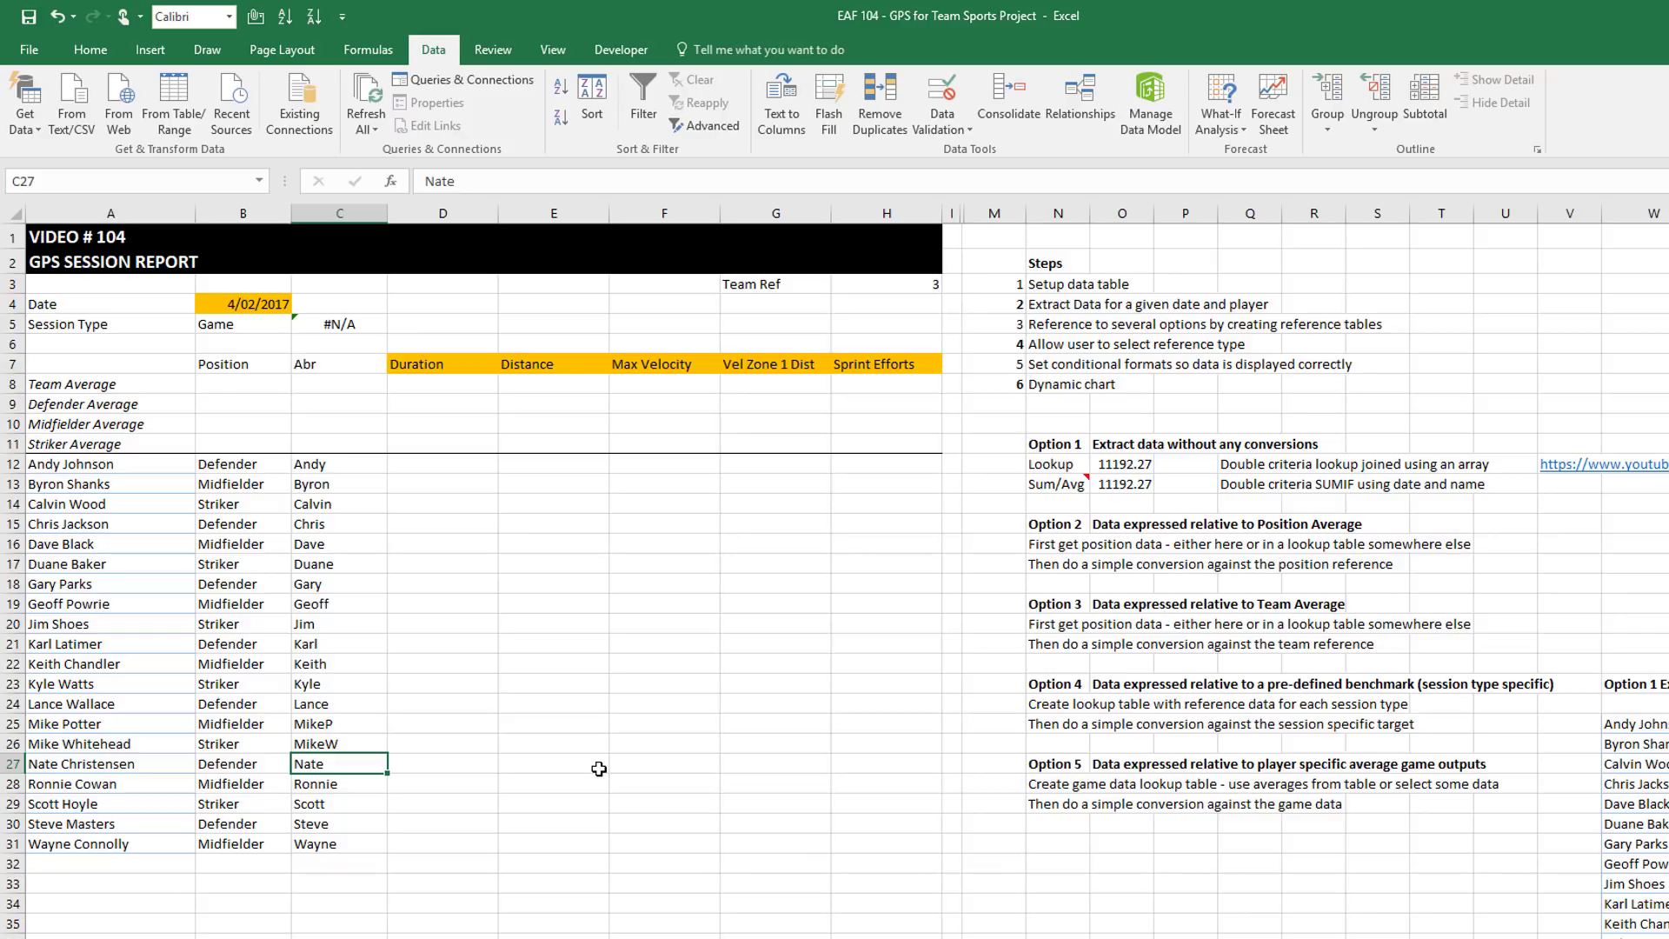
{"action": "left_click", "coordinate": [443, 463]}
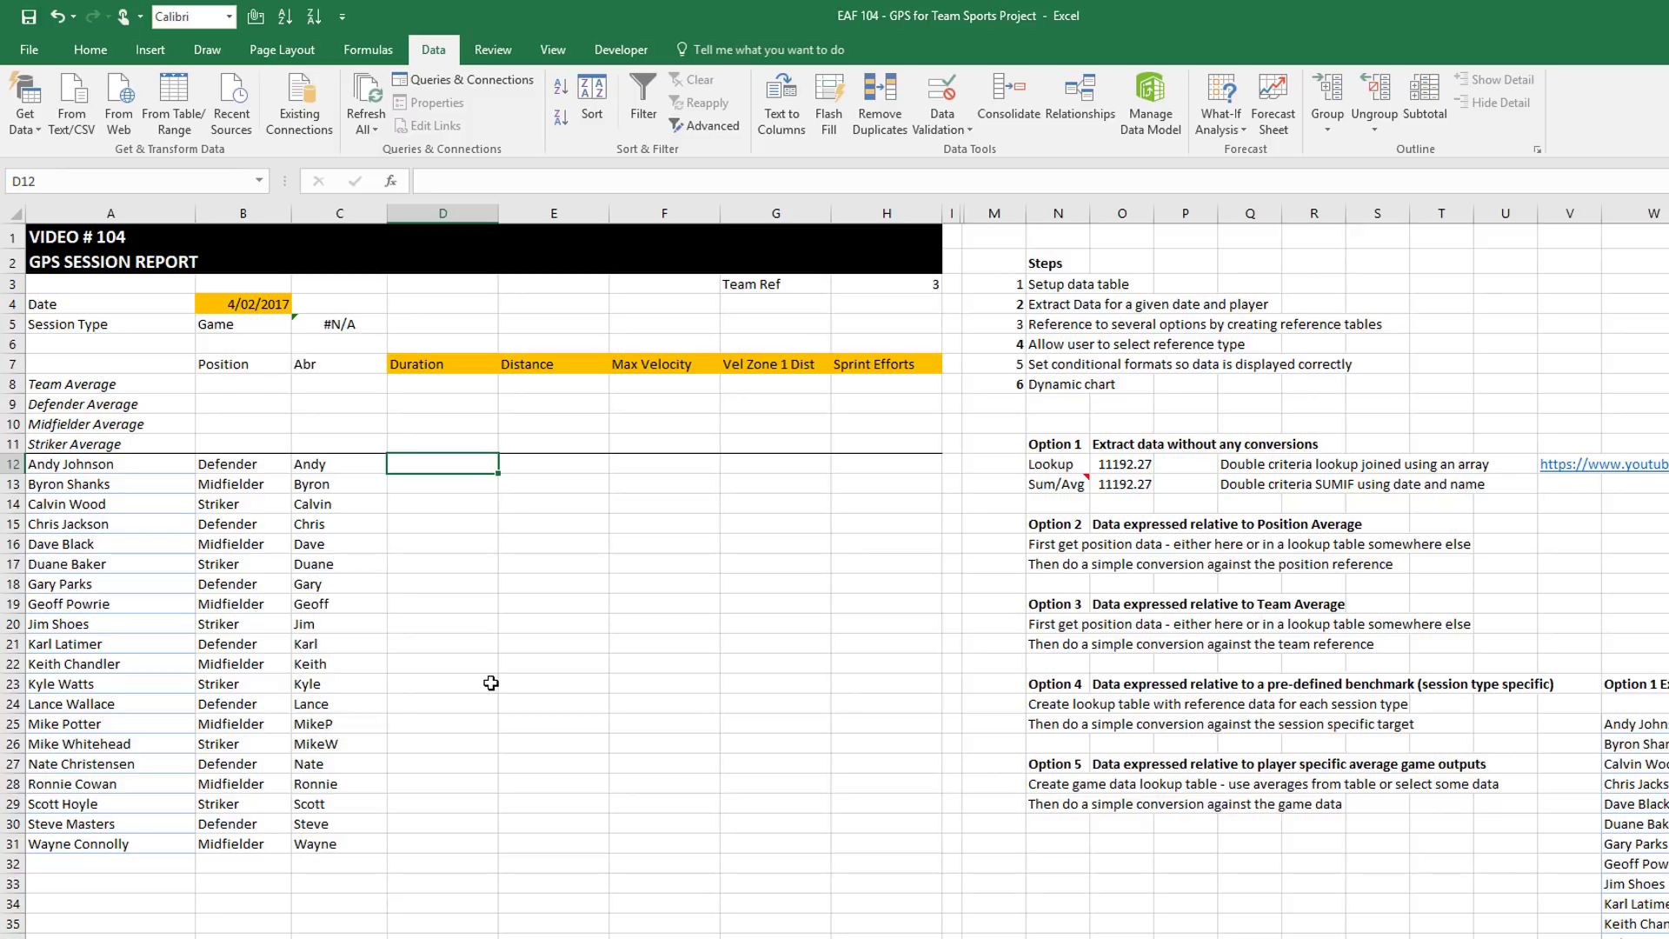
{"action": "left_click", "coordinate": [234, 306]}
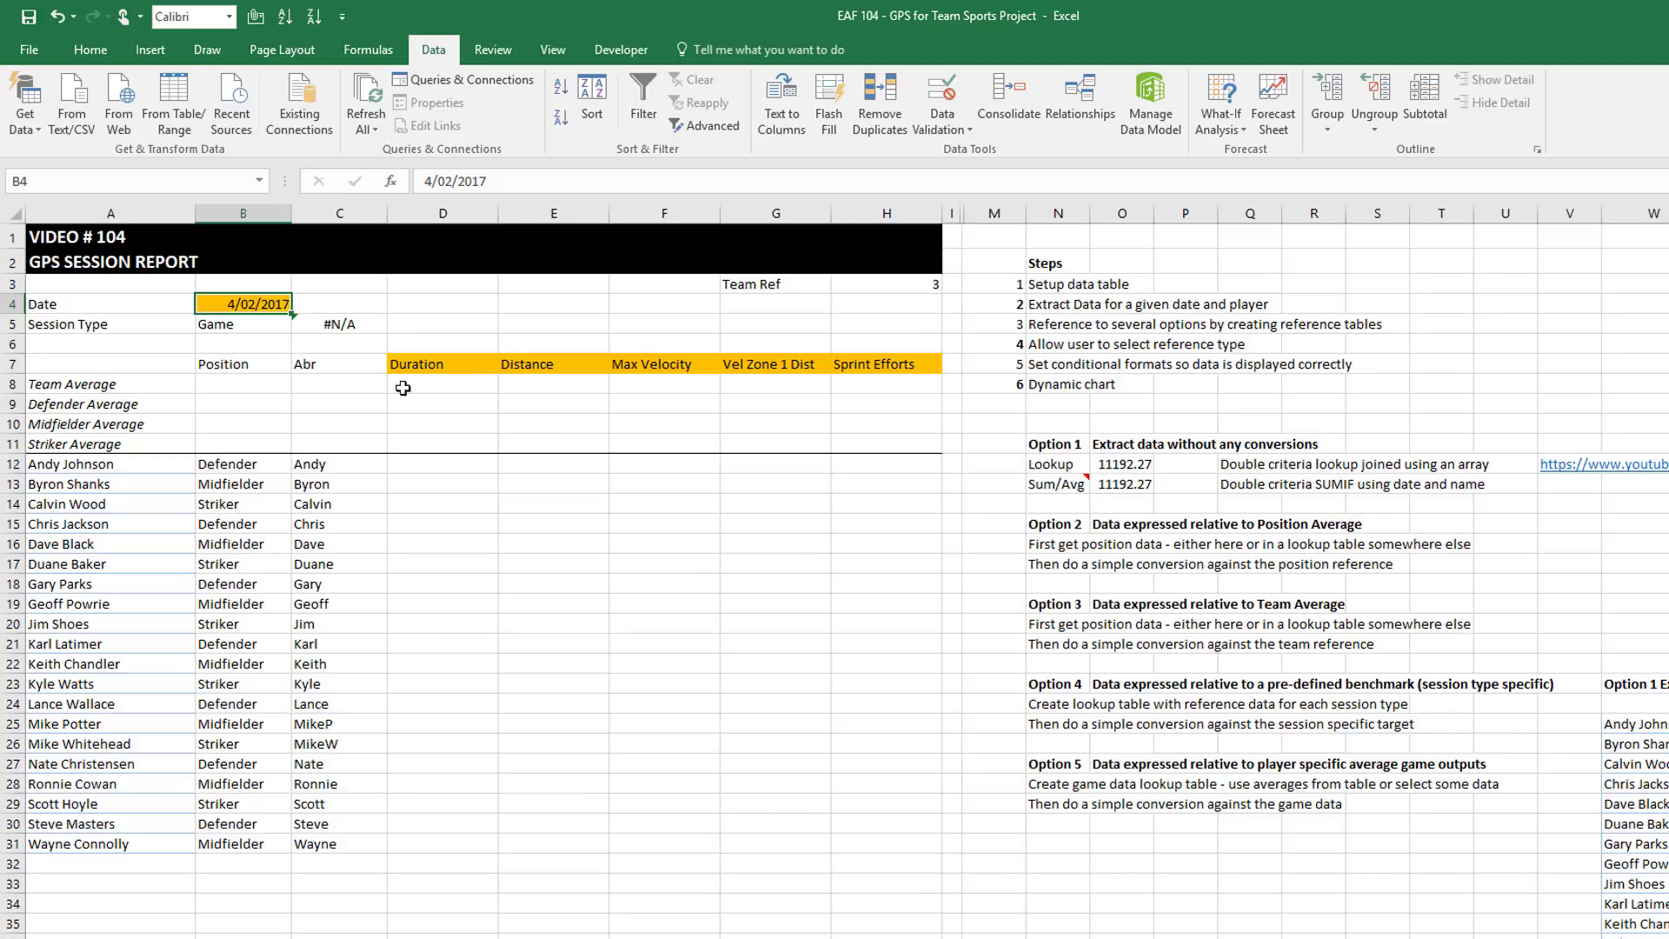
{"action": "left_click", "coordinate": [444, 388]}
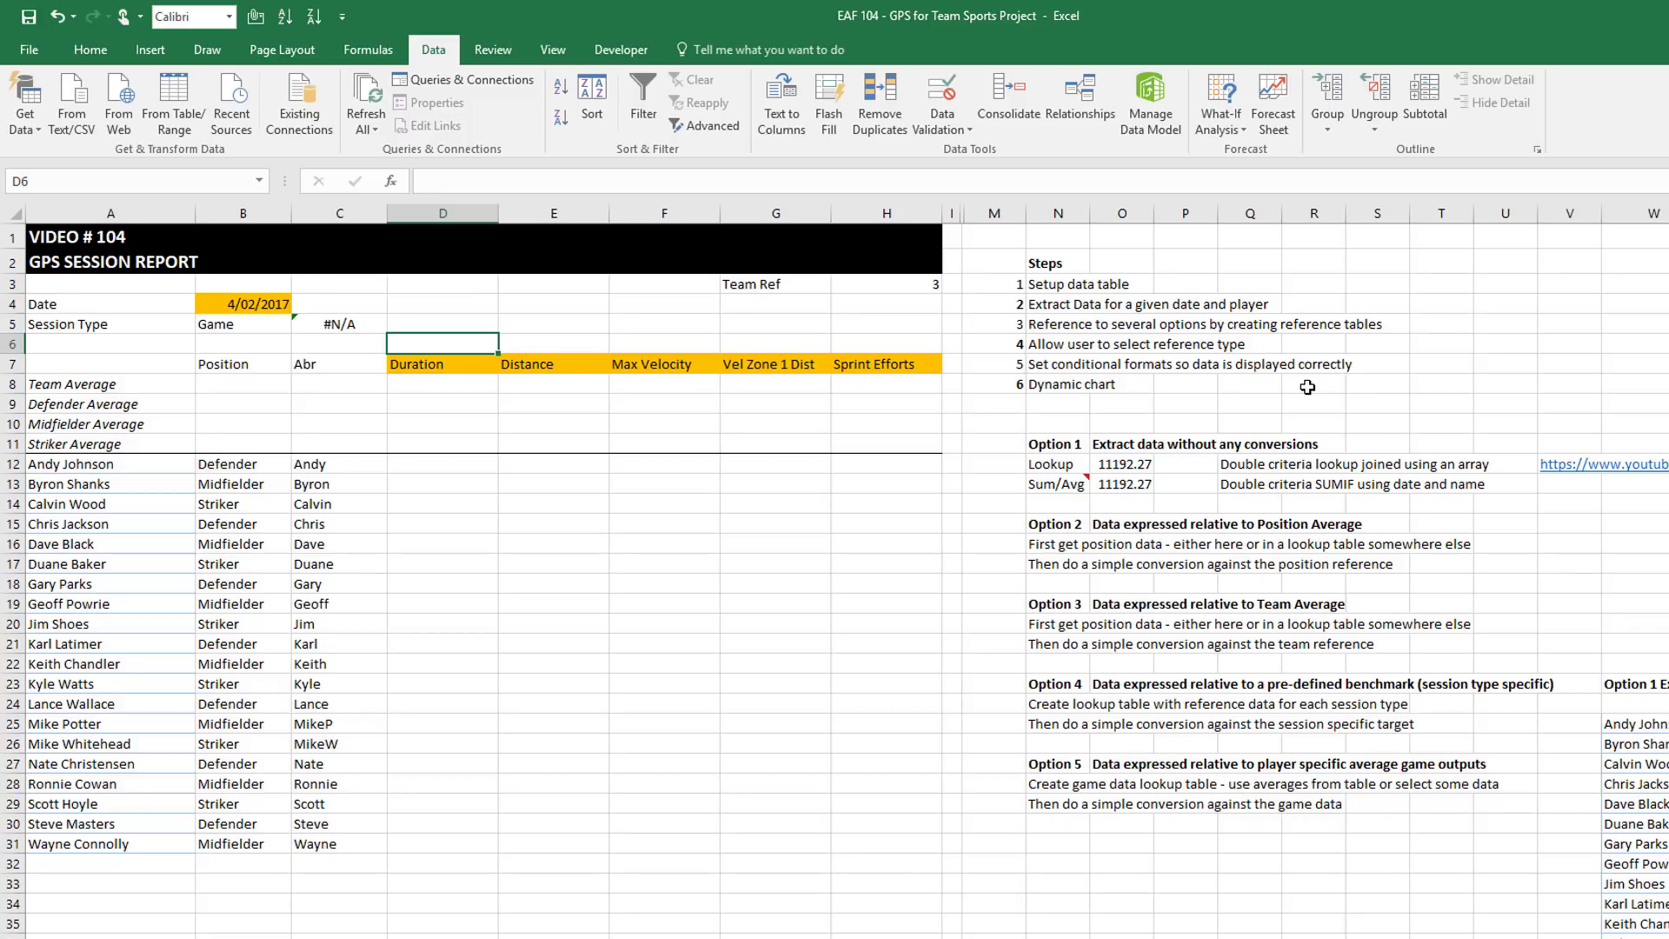
Check D7's metric dropdown without changing it, then go to the lookup-tables sheet
{"action": "left_click", "coordinate": [461, 362]}
{"action": "left_click", "coordinate": [507, 366]}
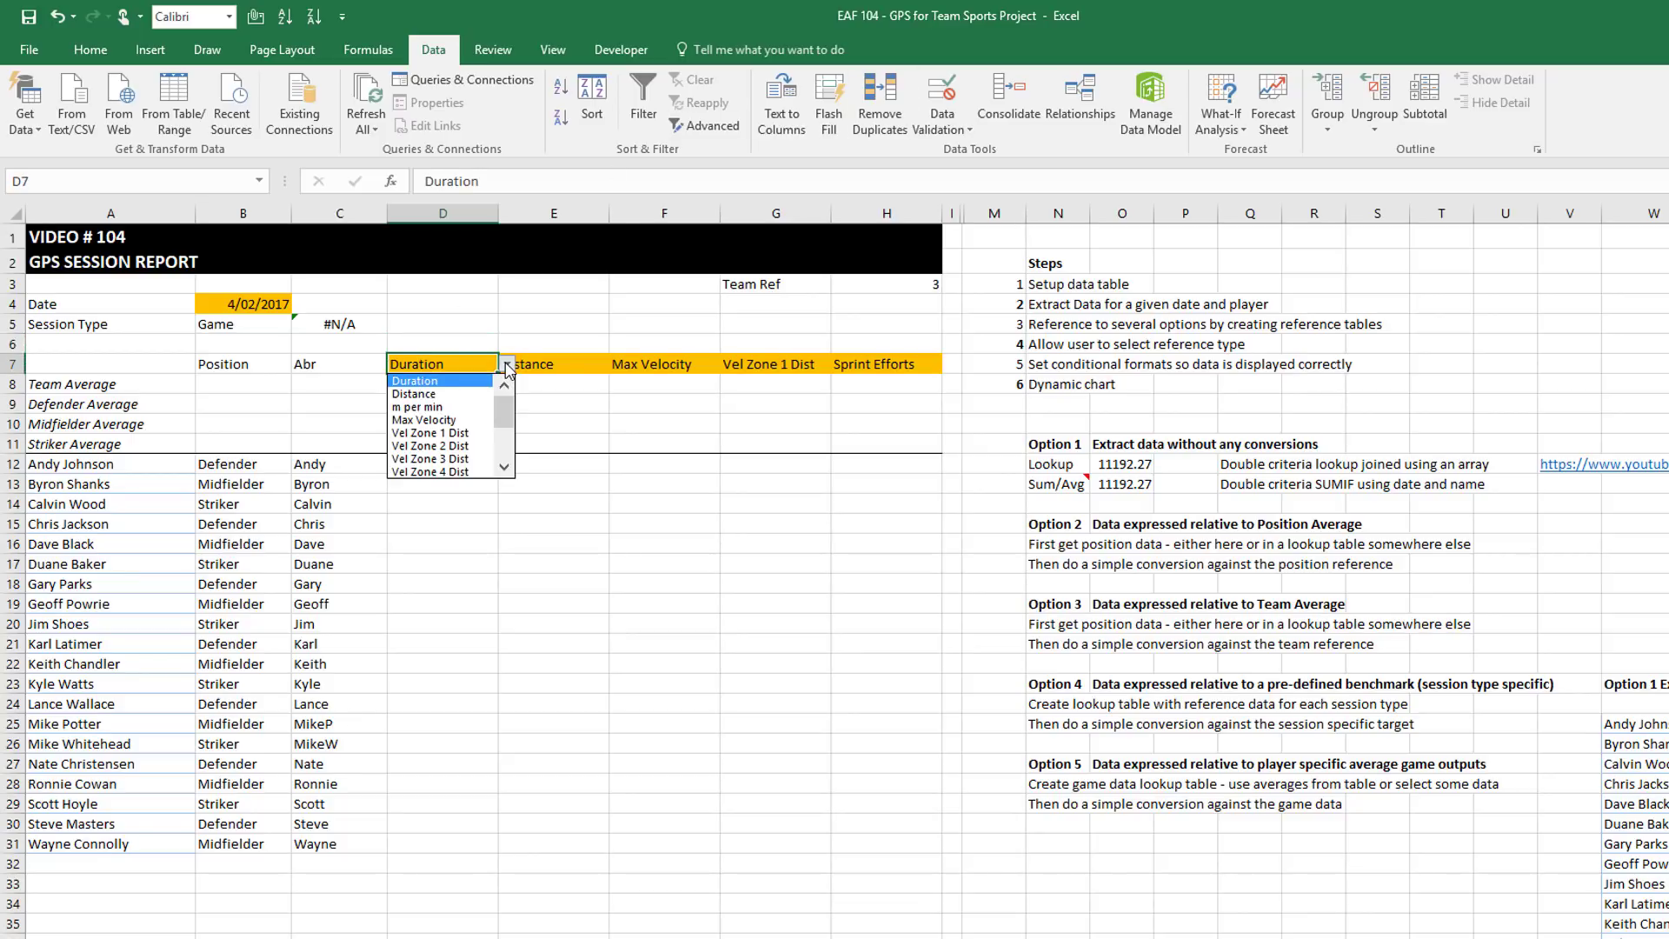
{"action": "left_click", "coordinate": [507, 365]}
{"action": "left_click", "coordinate": [478, 346]}
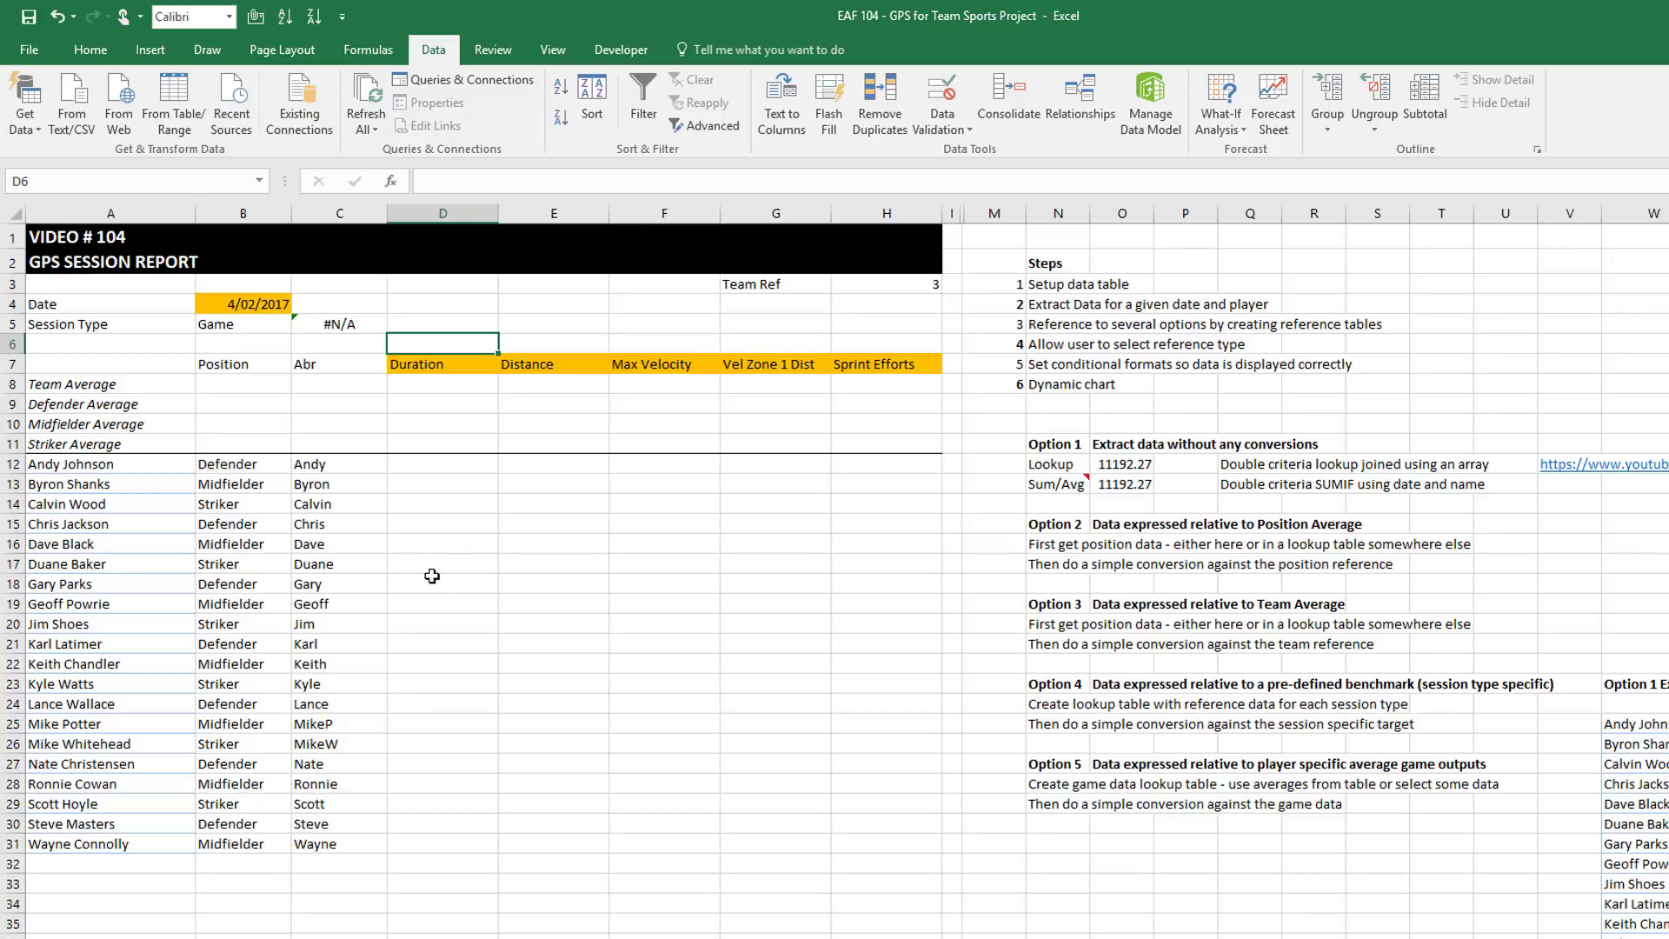
{"action": "left_click", "coordinate": [339, 938]}
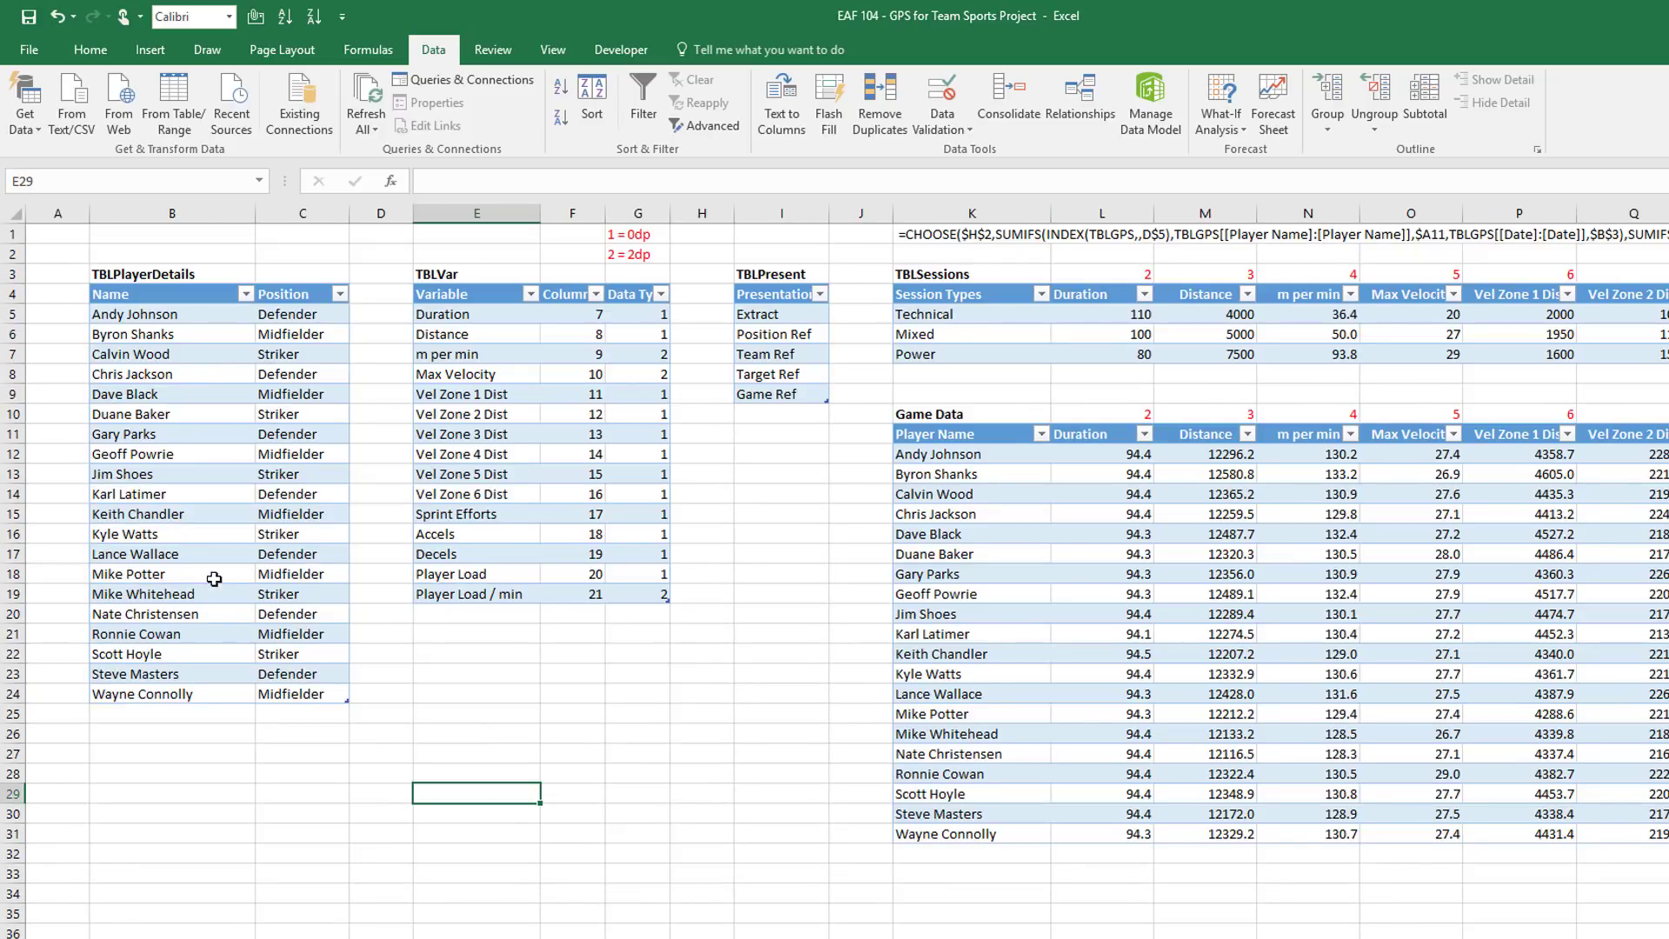
Review TBLVar's column numbers for Duration, Distance, m per min and the velocity variables
{"action": "left_click", "coordinate": [572, 312]}
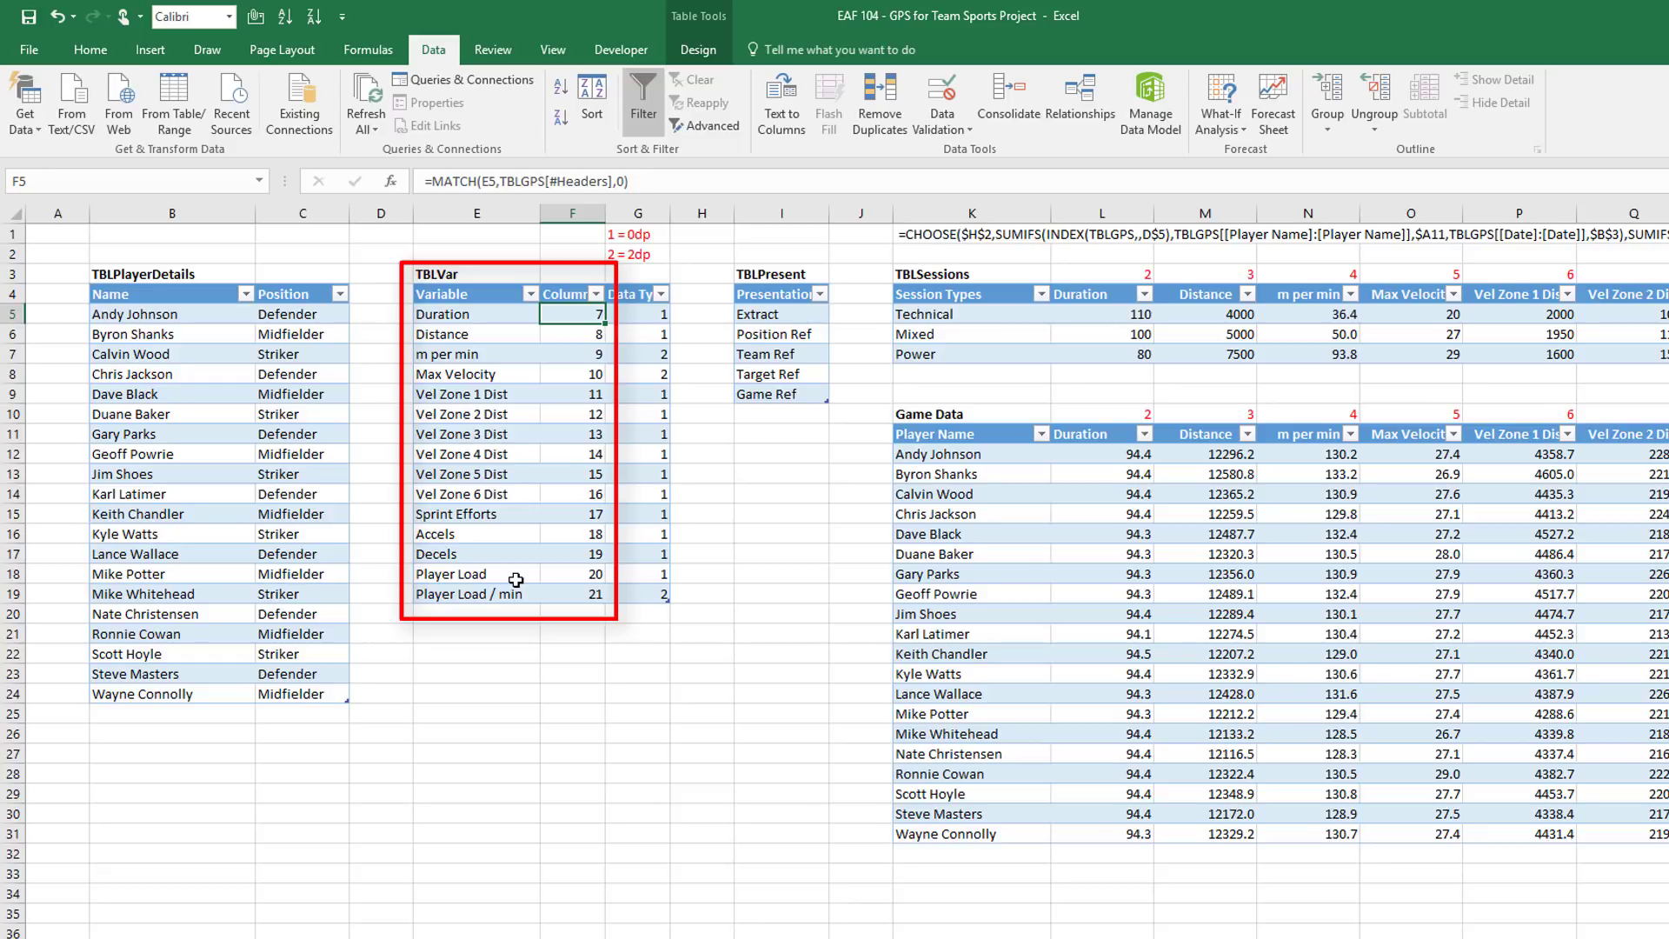
{"action": "left_click", "coordinate": [581, 336]}
{"action": "left_click", "coordinate": [580, 354]}
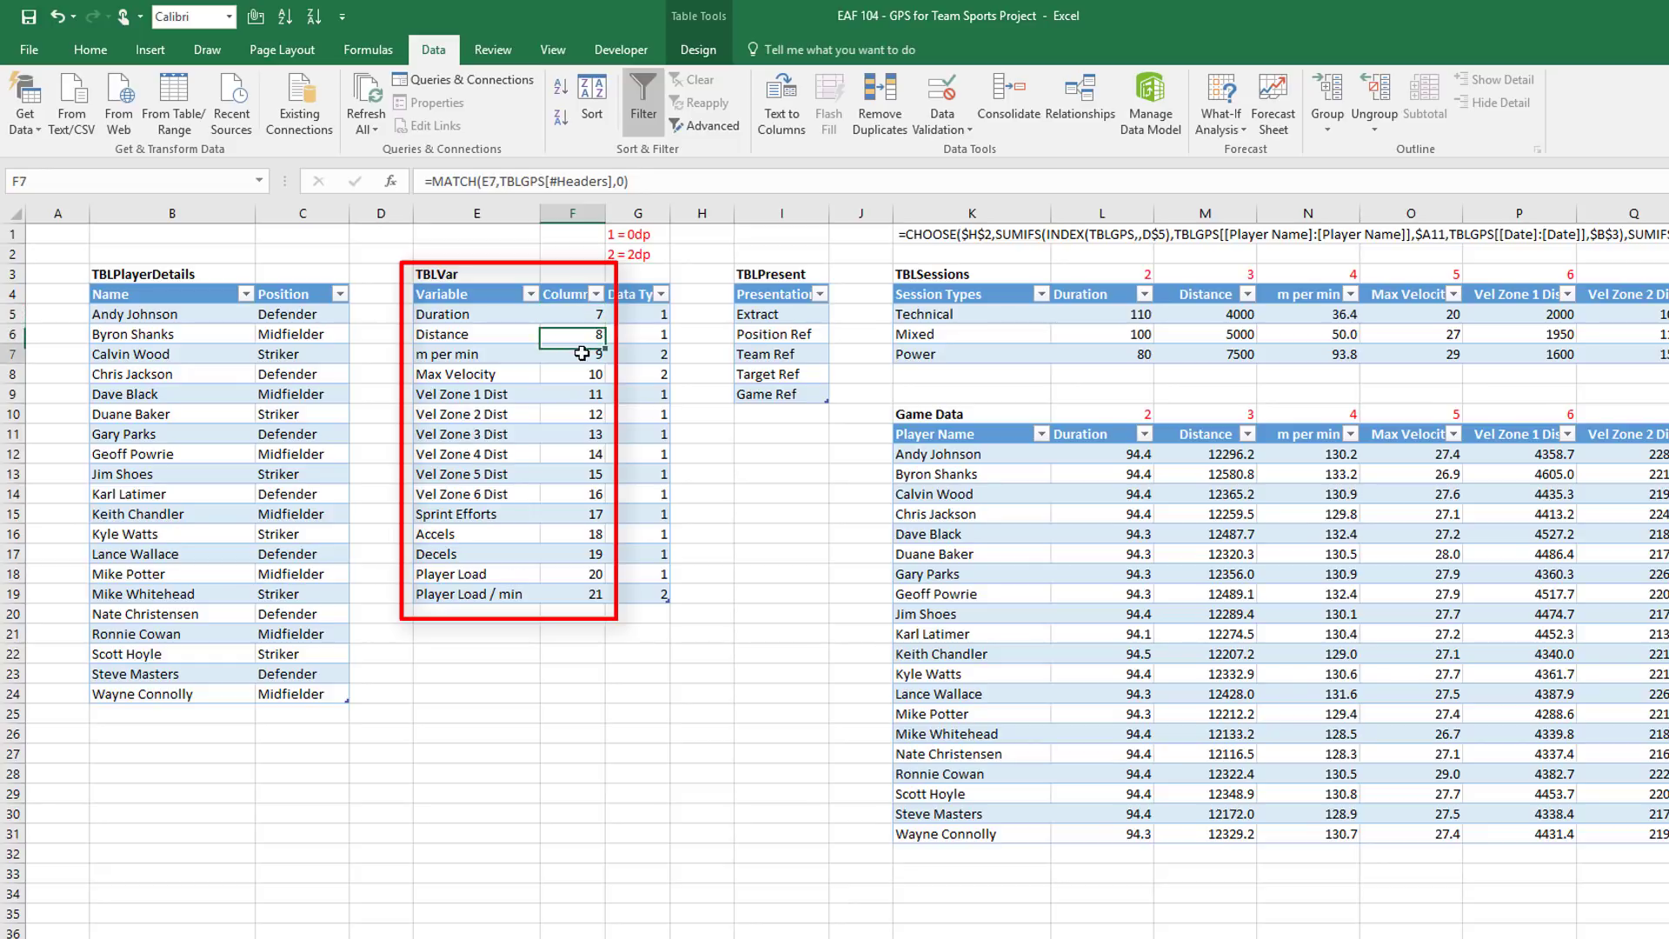
{"action": "left_click", "coordinate": [579, 374]}
{"action": "left_click", "coordinate": [579, 395]}
{"action": "left_click", "coordinate": [566, 418]}
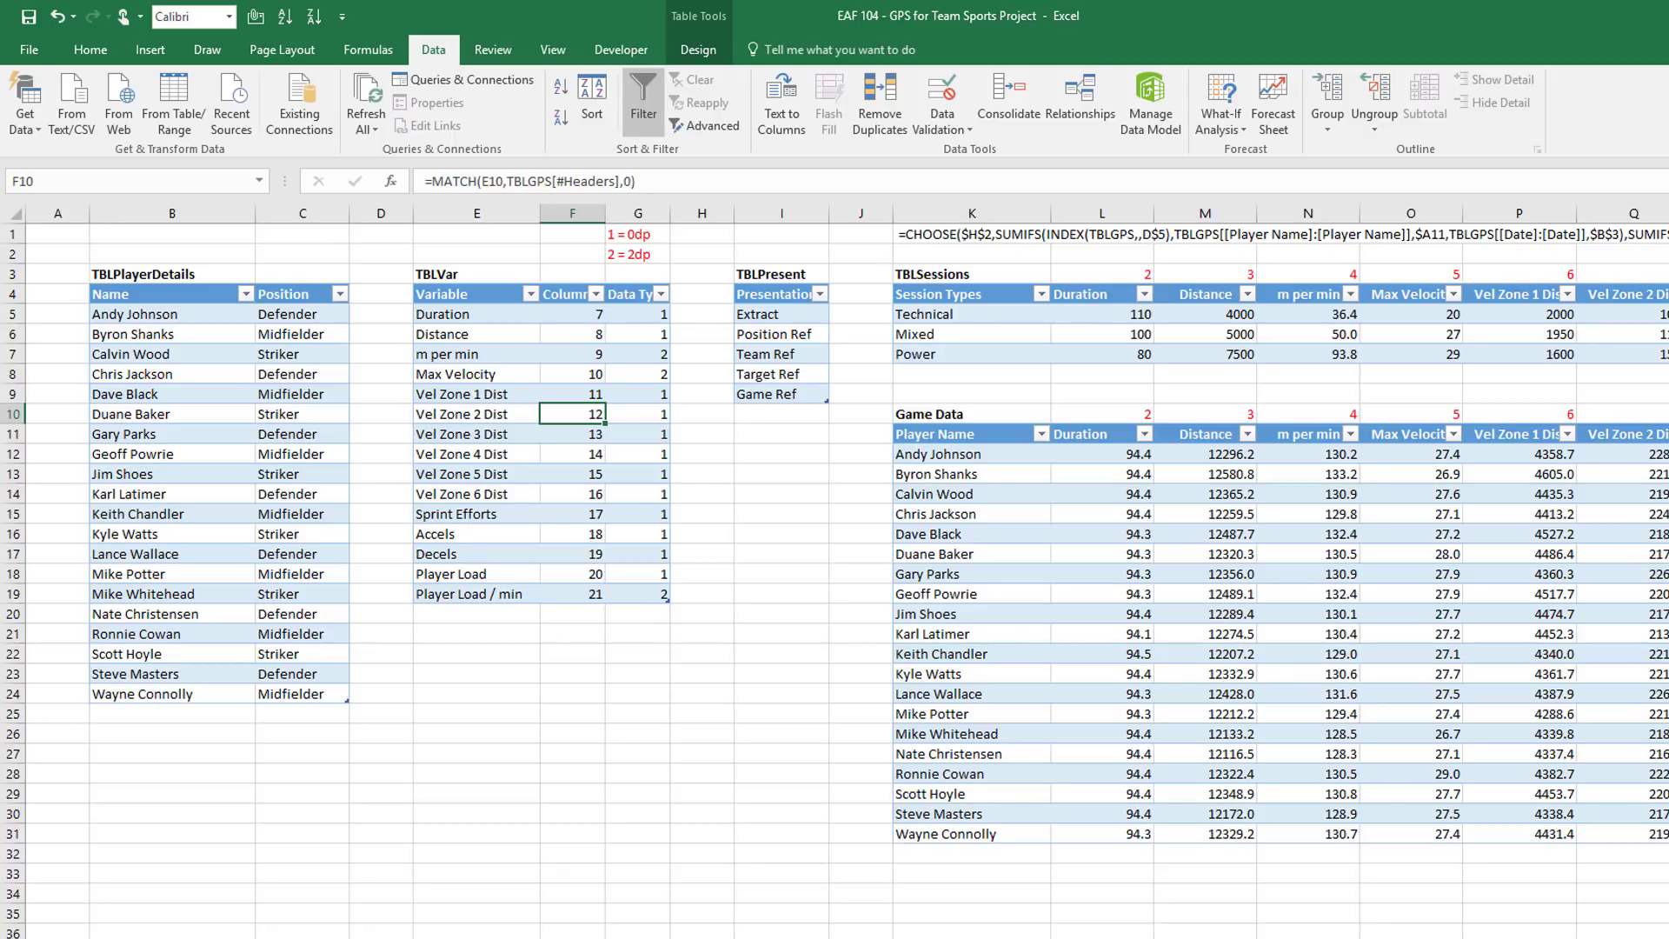
Back on the report, start D6's formula with =INDEX(TBLVar[Column],MATCH(
{"action": "key", "text": "ctrl+Page_Up"}
{"action": "type", "text": "="}
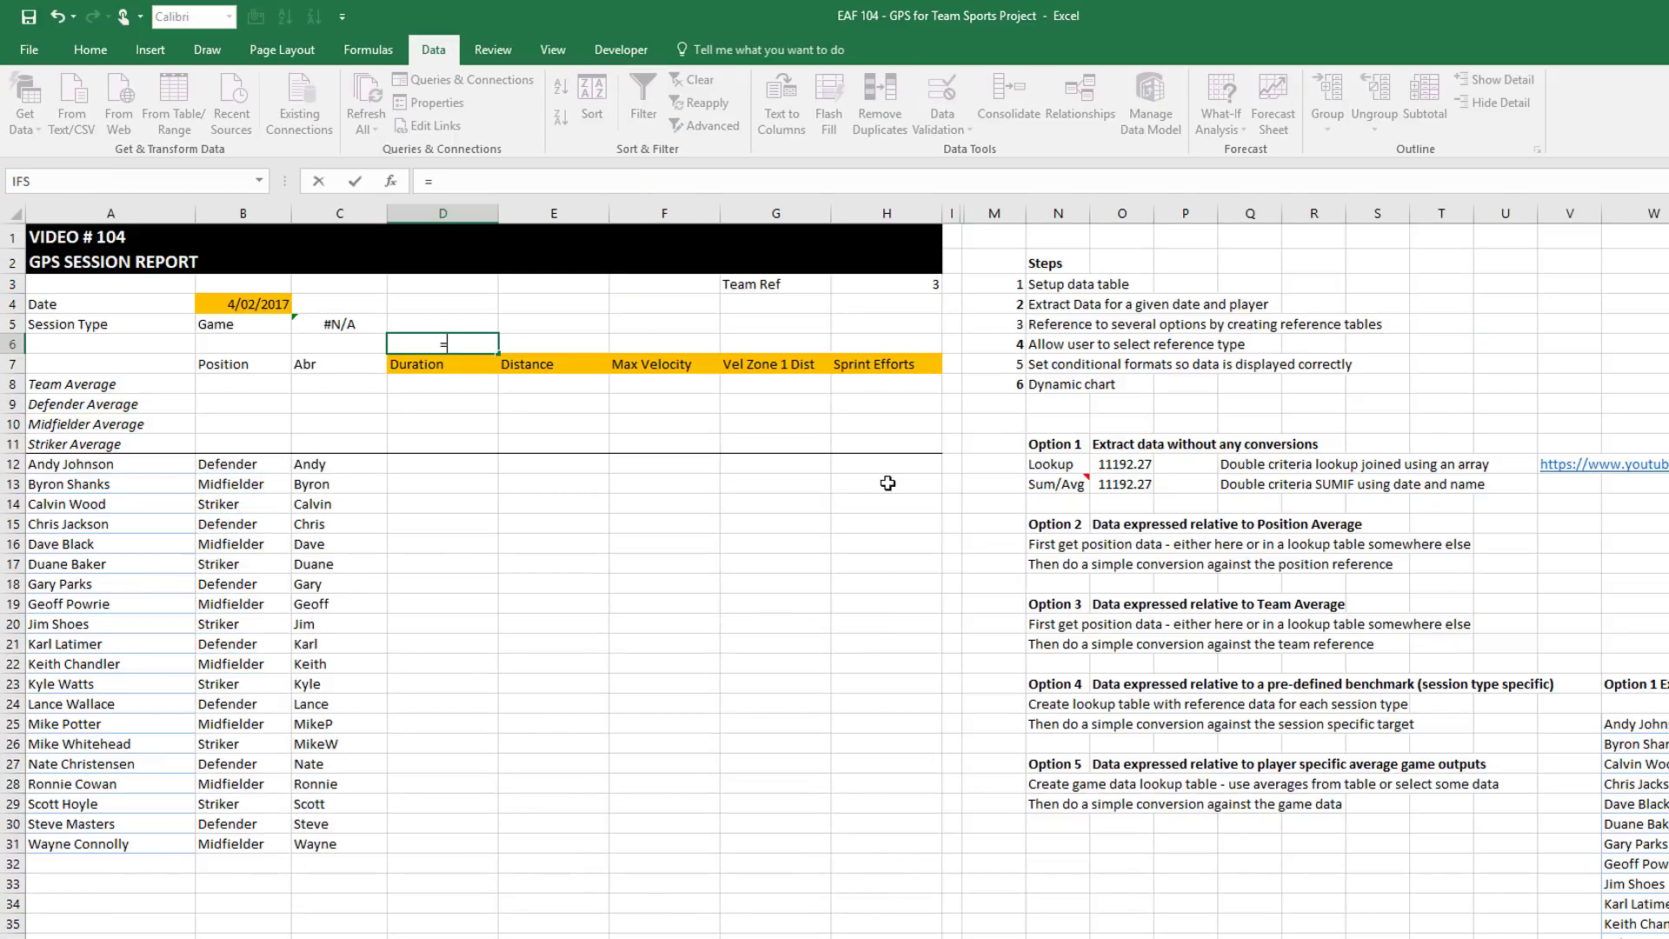
{"action": "type", "text": "ind"}
{"action": "key", "text": "Tab"}
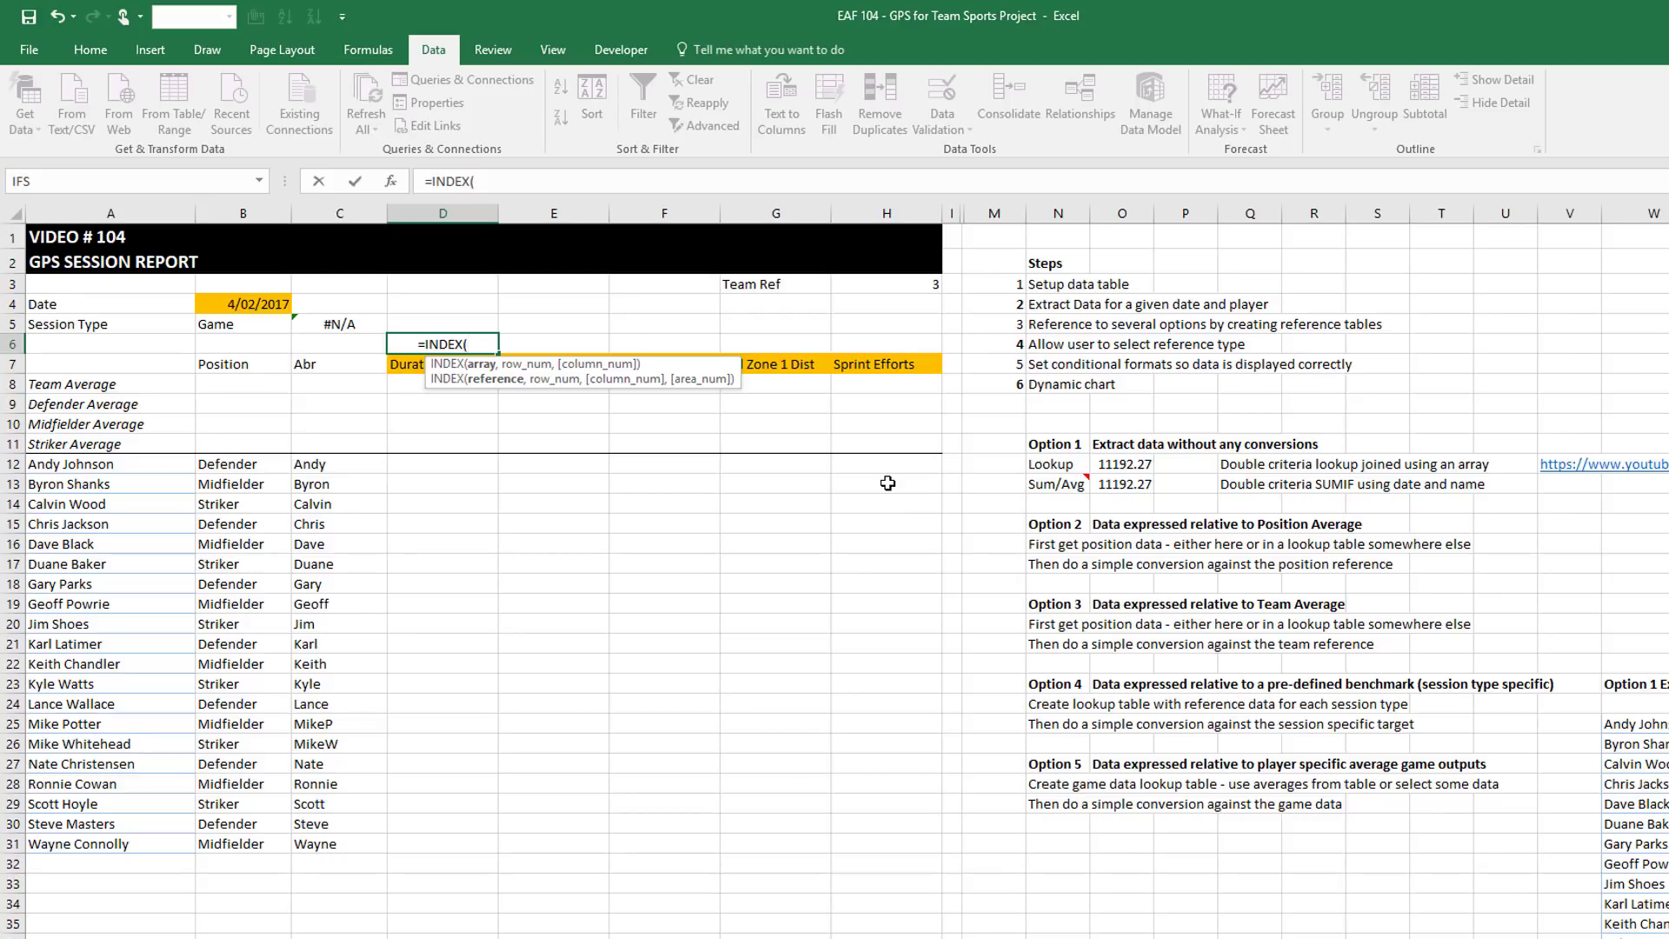
{"action": "type", "text": "tbl"}
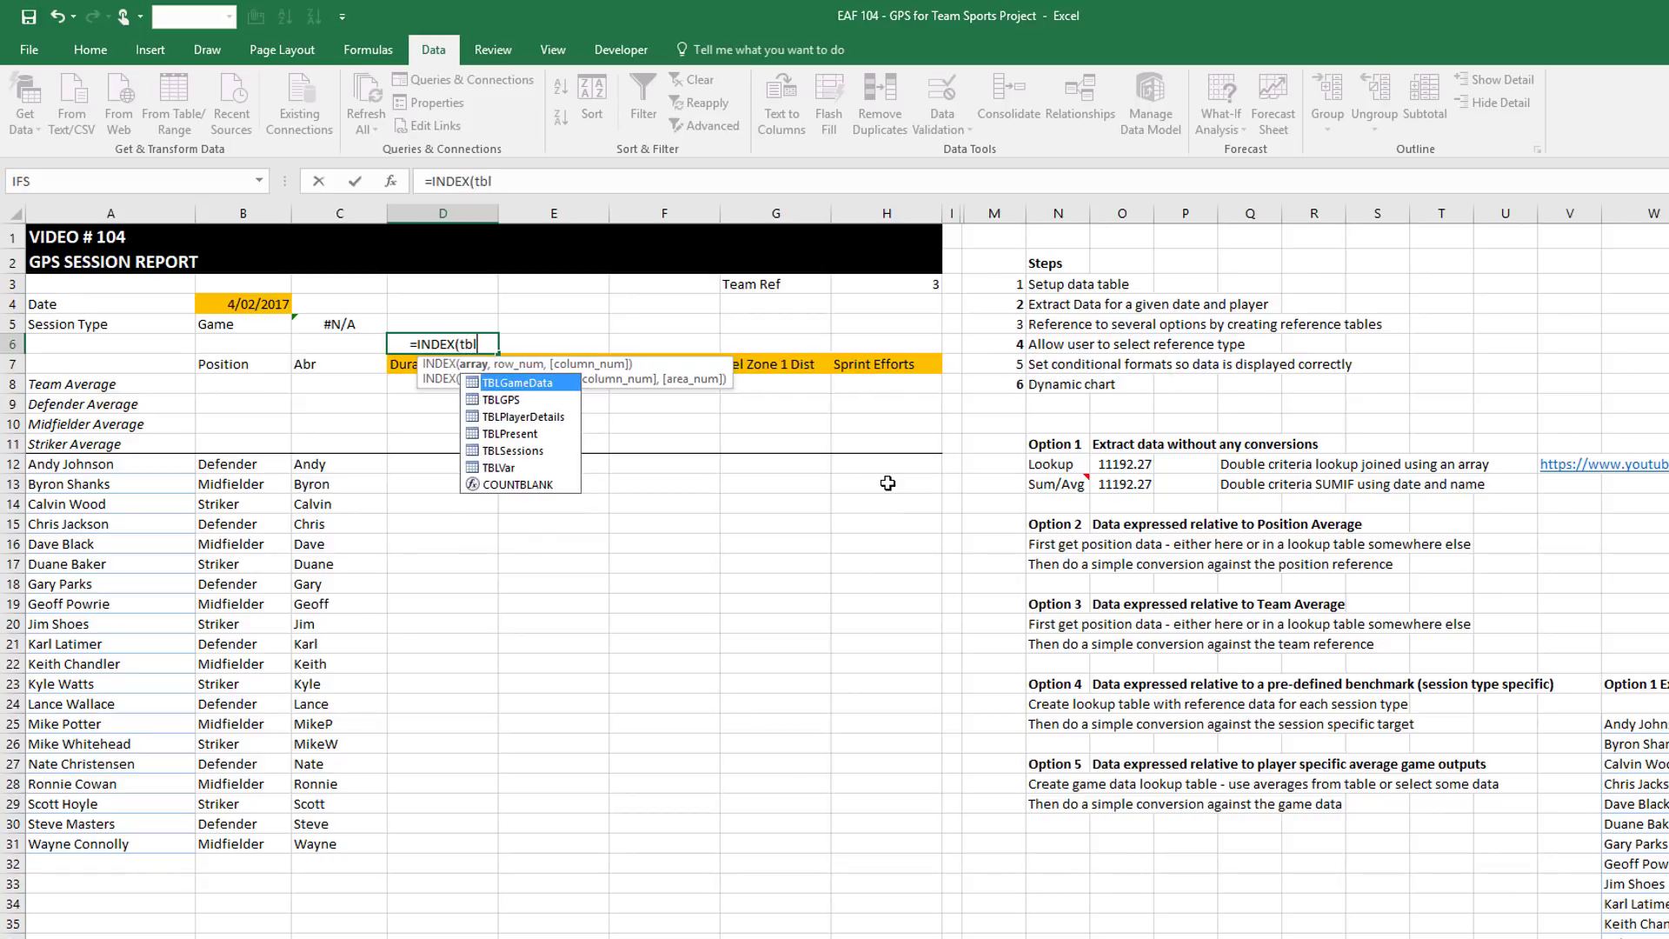
{"action": "key", "text": "Down"}
{"action": "key", "text": "Down"}
{"action": "key", "text": "Down"}
{"action": "key", "text": "Down"}
{"action": "key", "text": "Down"}
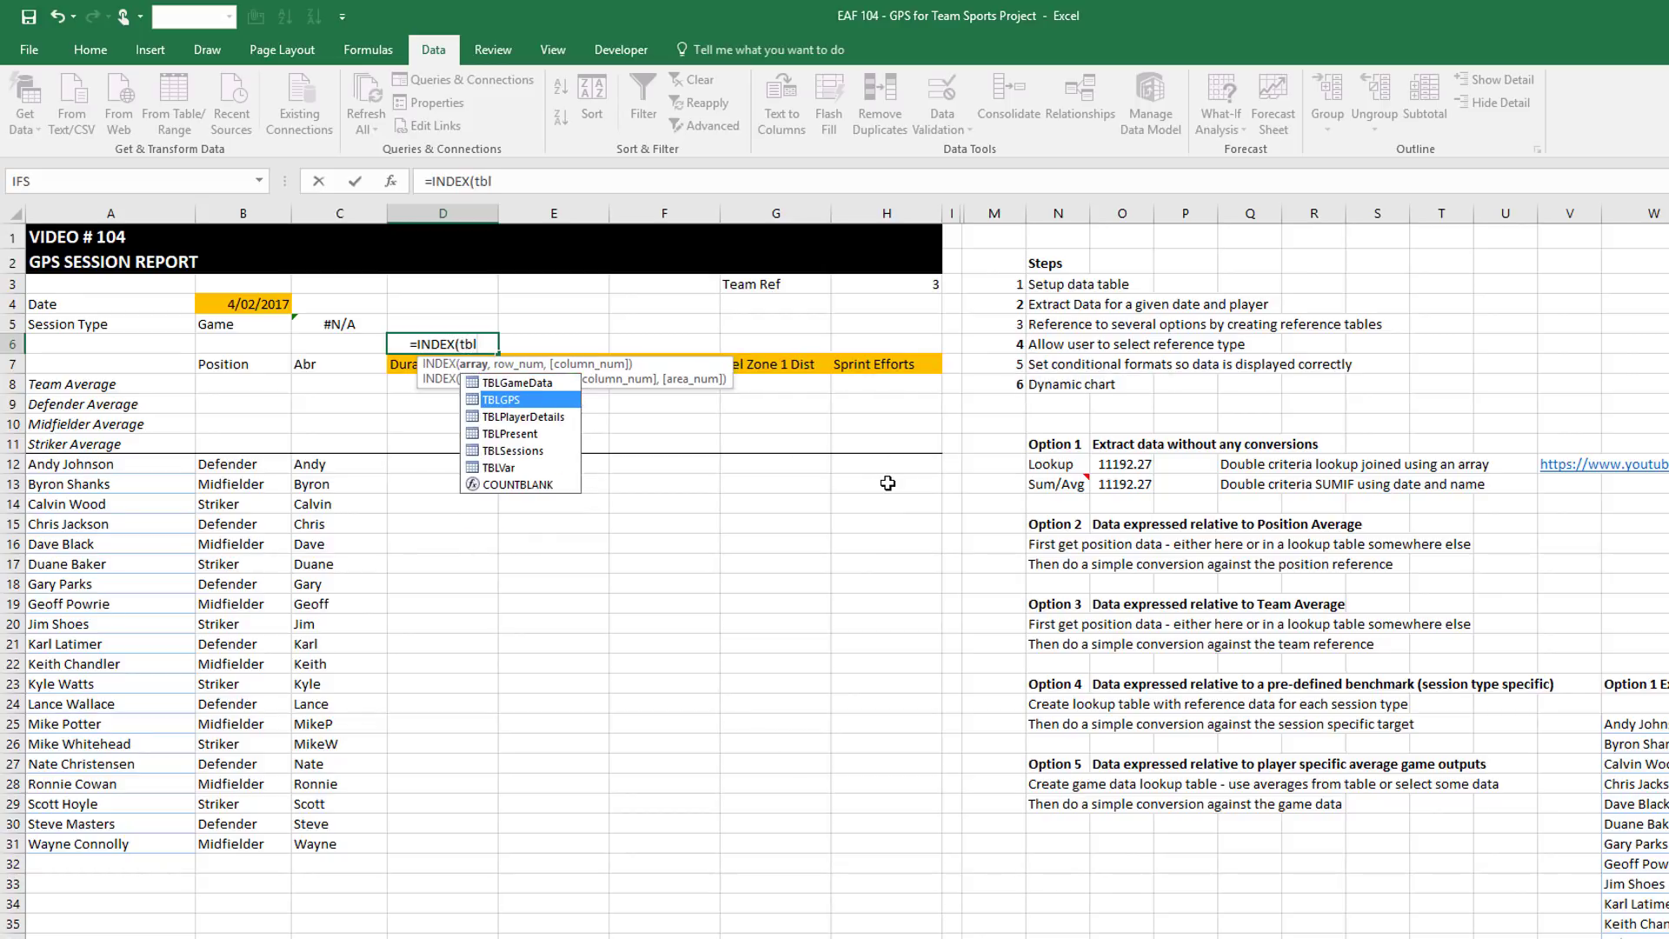
{"action": "key", "text": "Tab"}
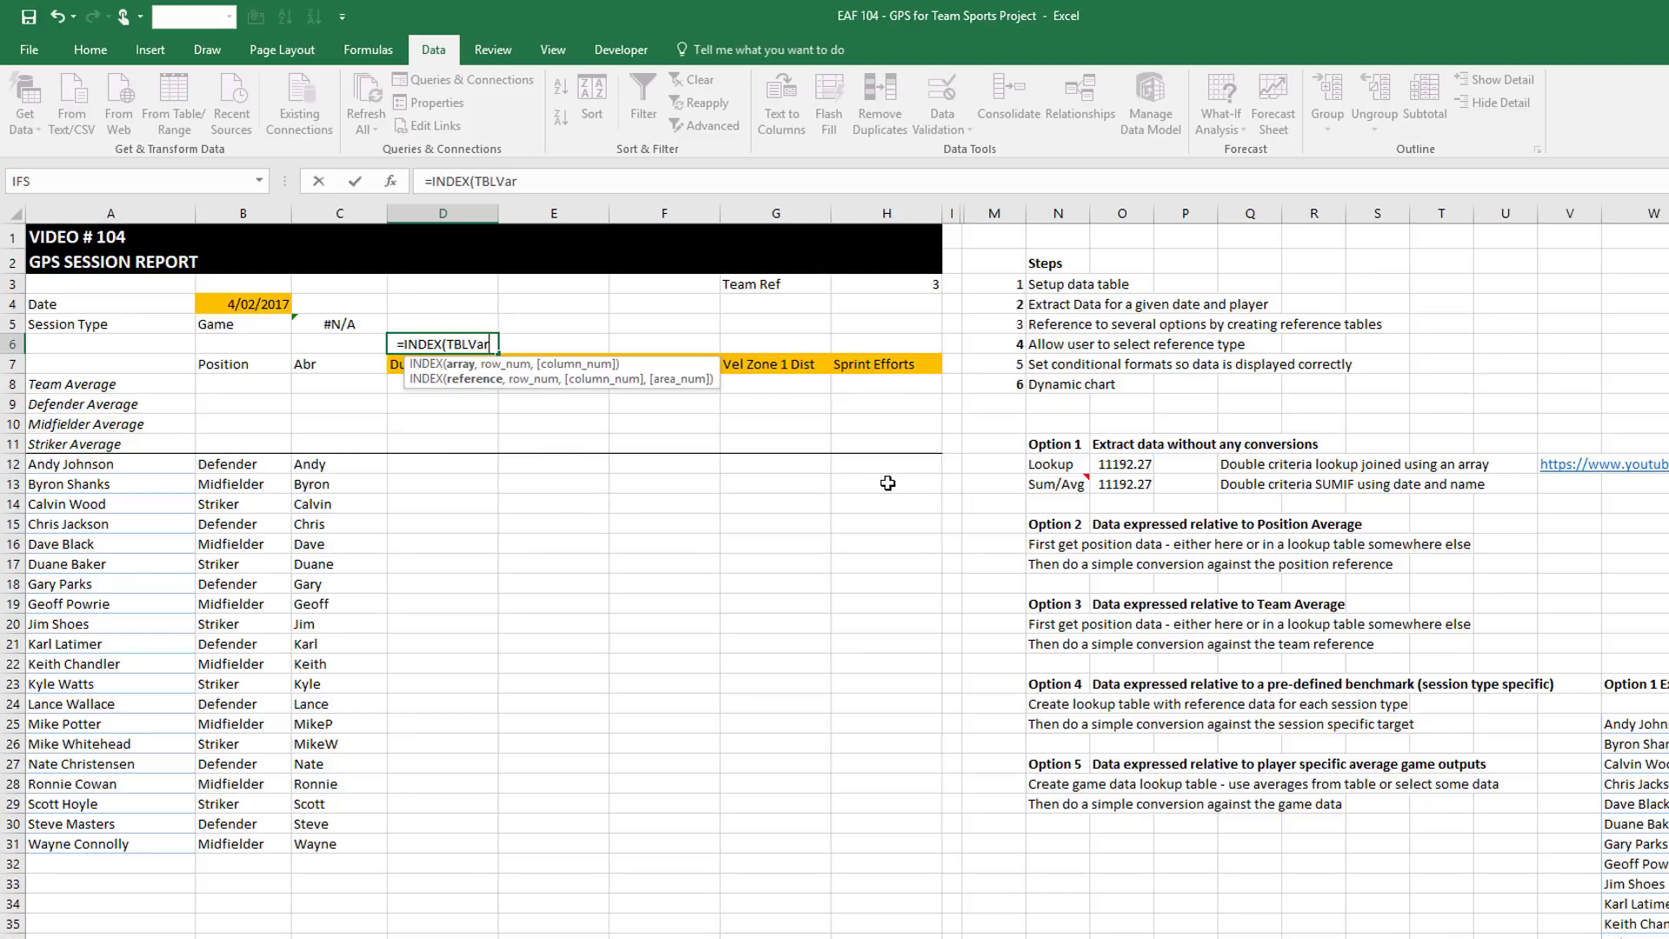
{"action": "type", "text": "["}
{"action": "key", "text": "Tab"}
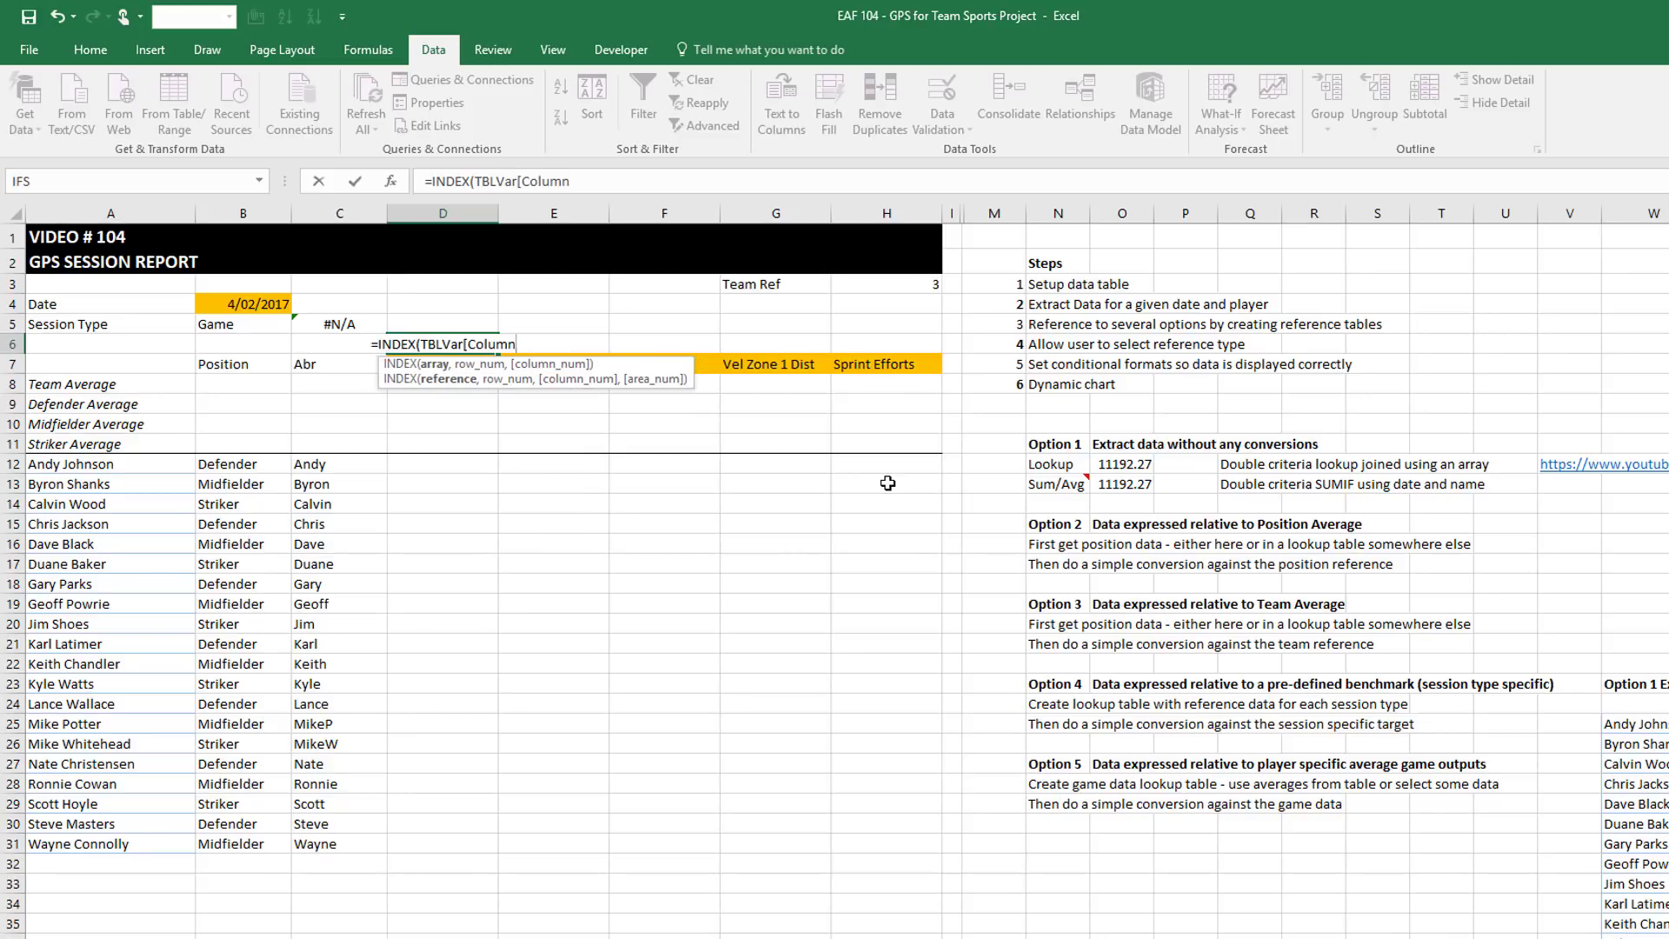
{"action": "type", "text": "]"}
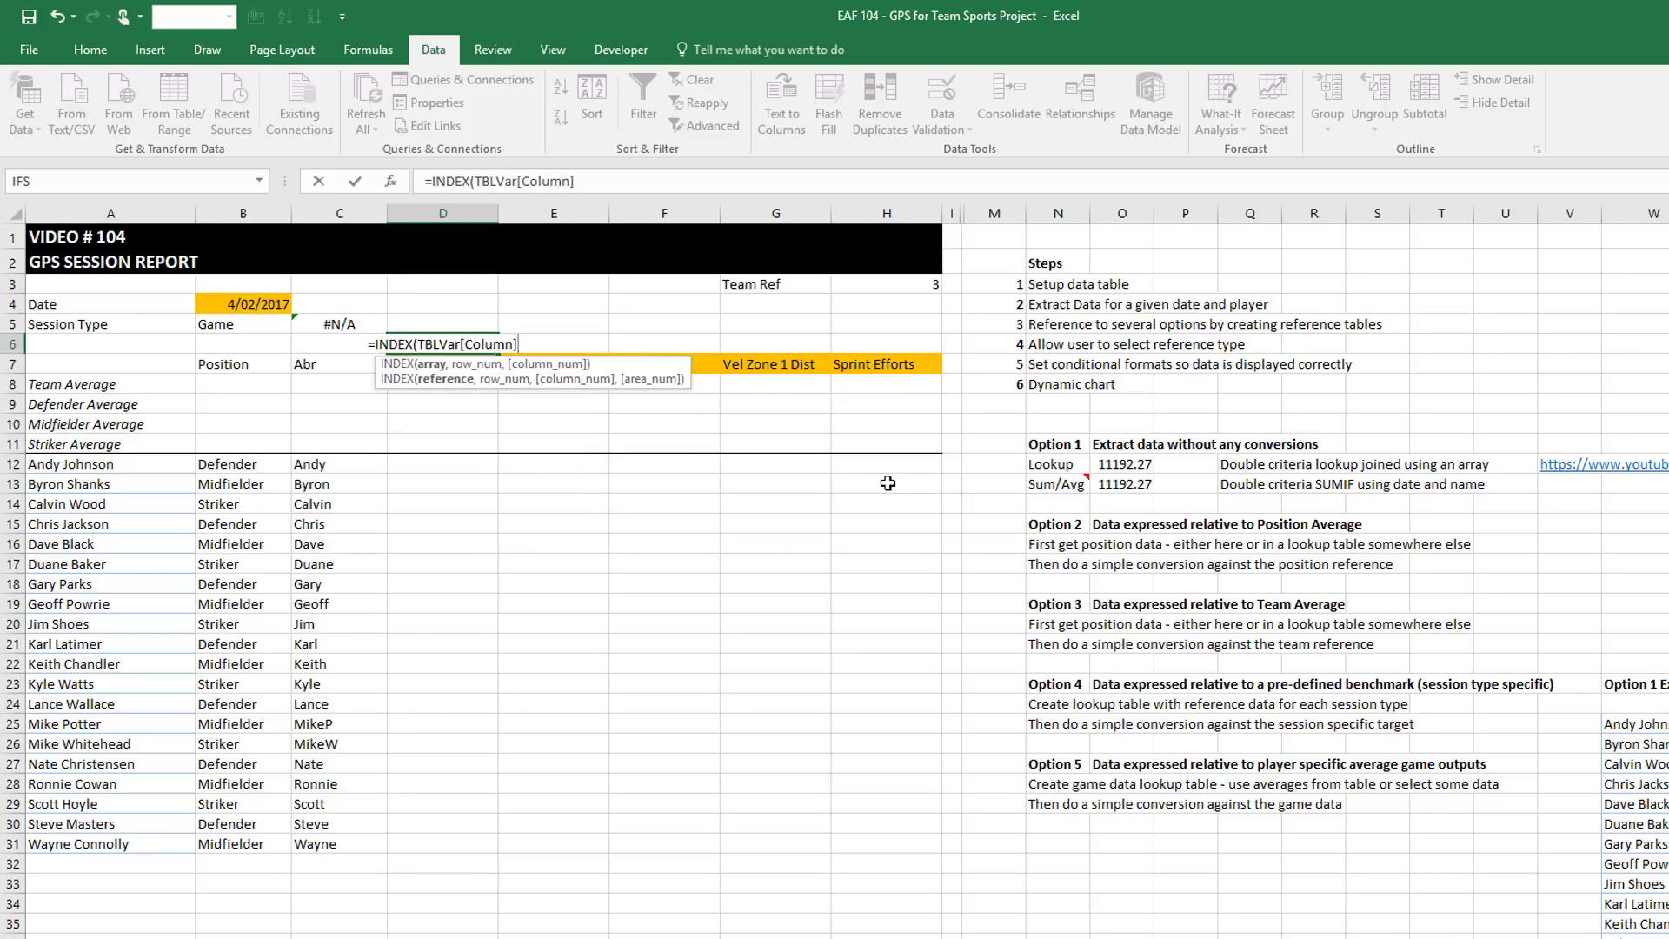
{"action": "type", "text": ",match("}
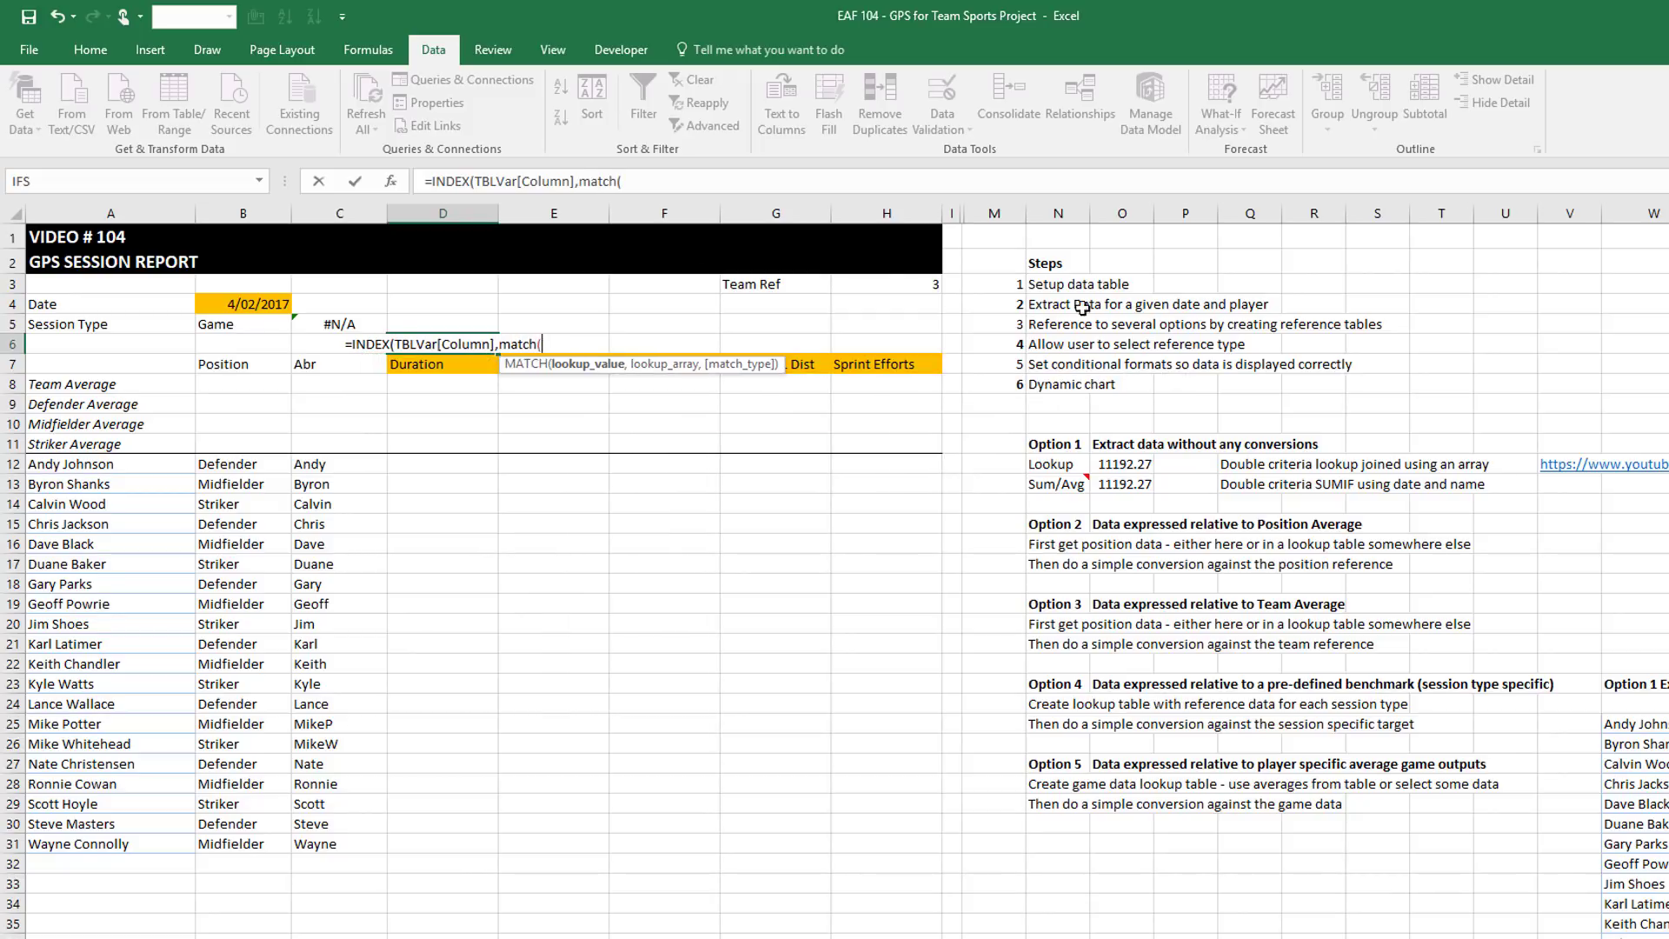
Complete it with MATCH(D7,TBLVar[Variable],0) so D6 returns 7 for Duration
{"action": "left_click", "coordinate": [413, 364]}
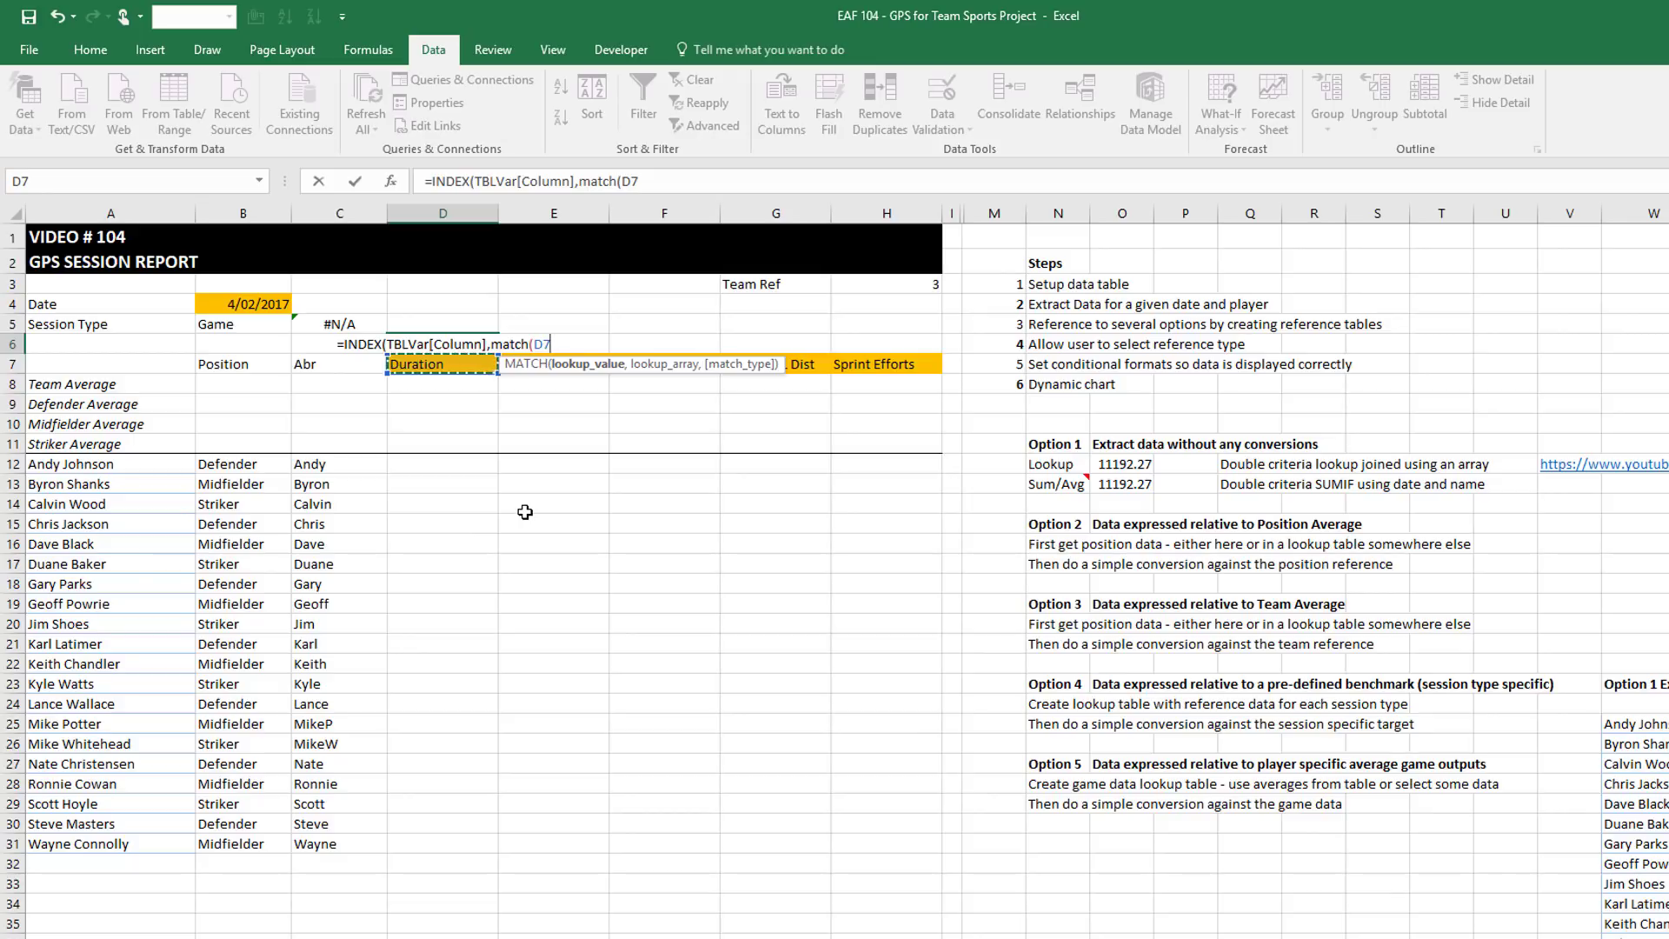
{"action": "type", "text": ",tbl"}
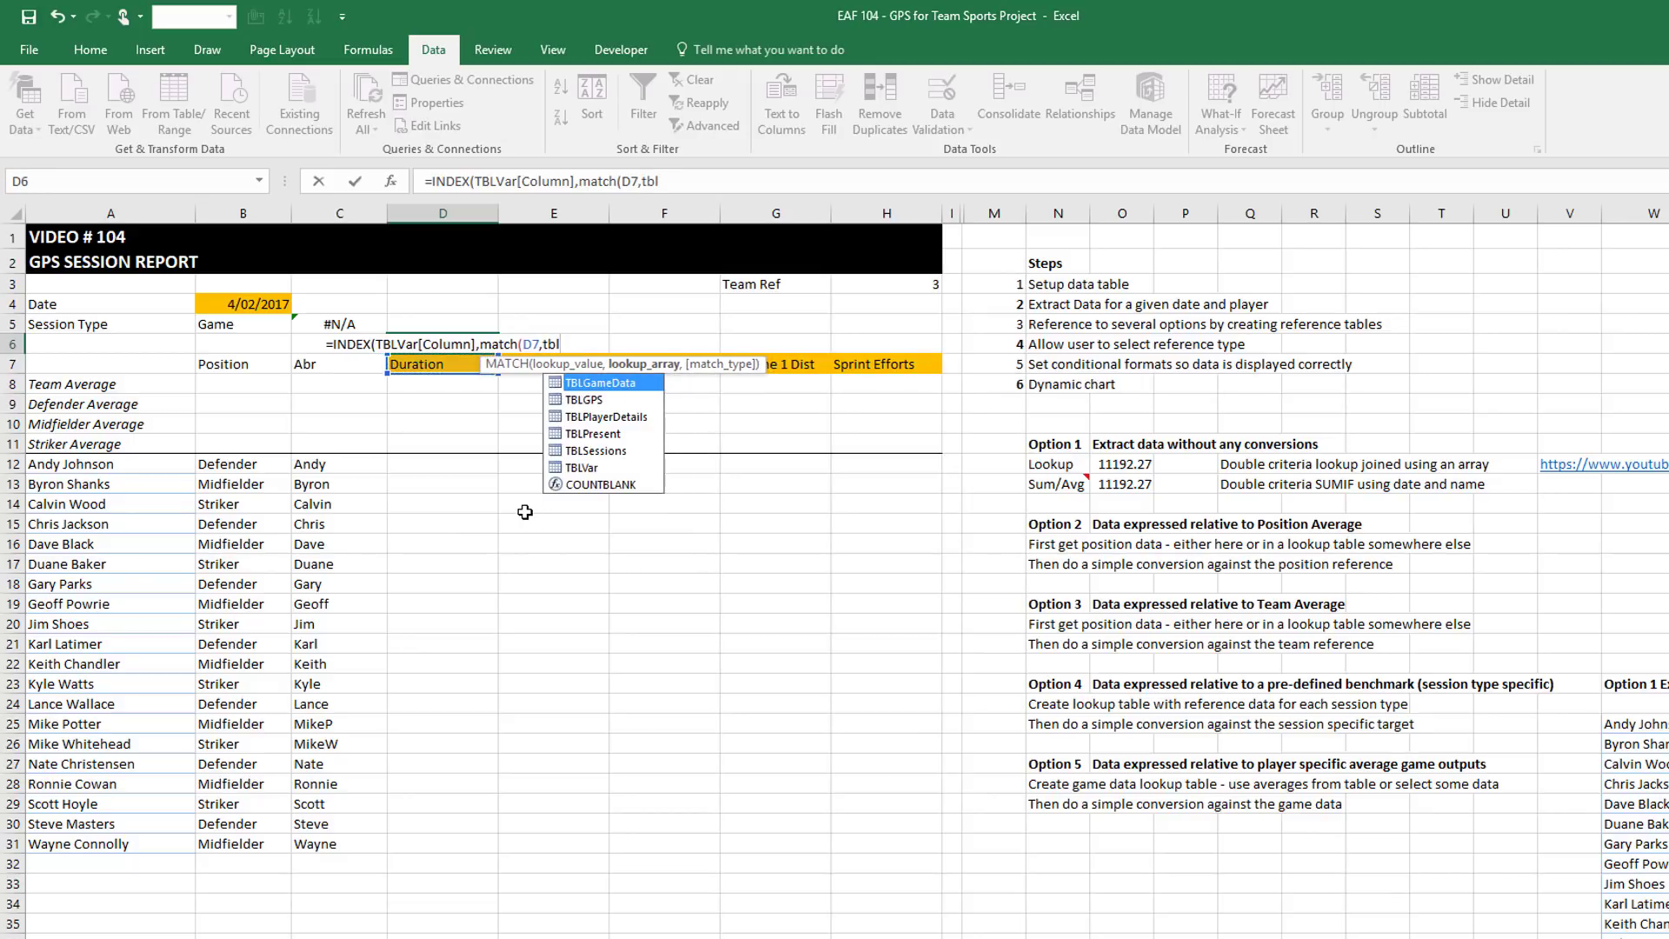
{"action": "key", "text": "Down"}
{"action": "key", "text": "Down"}
{"action": "key", "text": "Down"}
{"action": "key", "text": "Down"}
{"action": "key", "text": "Down"}
{"action": "key", "text": "Tab"}
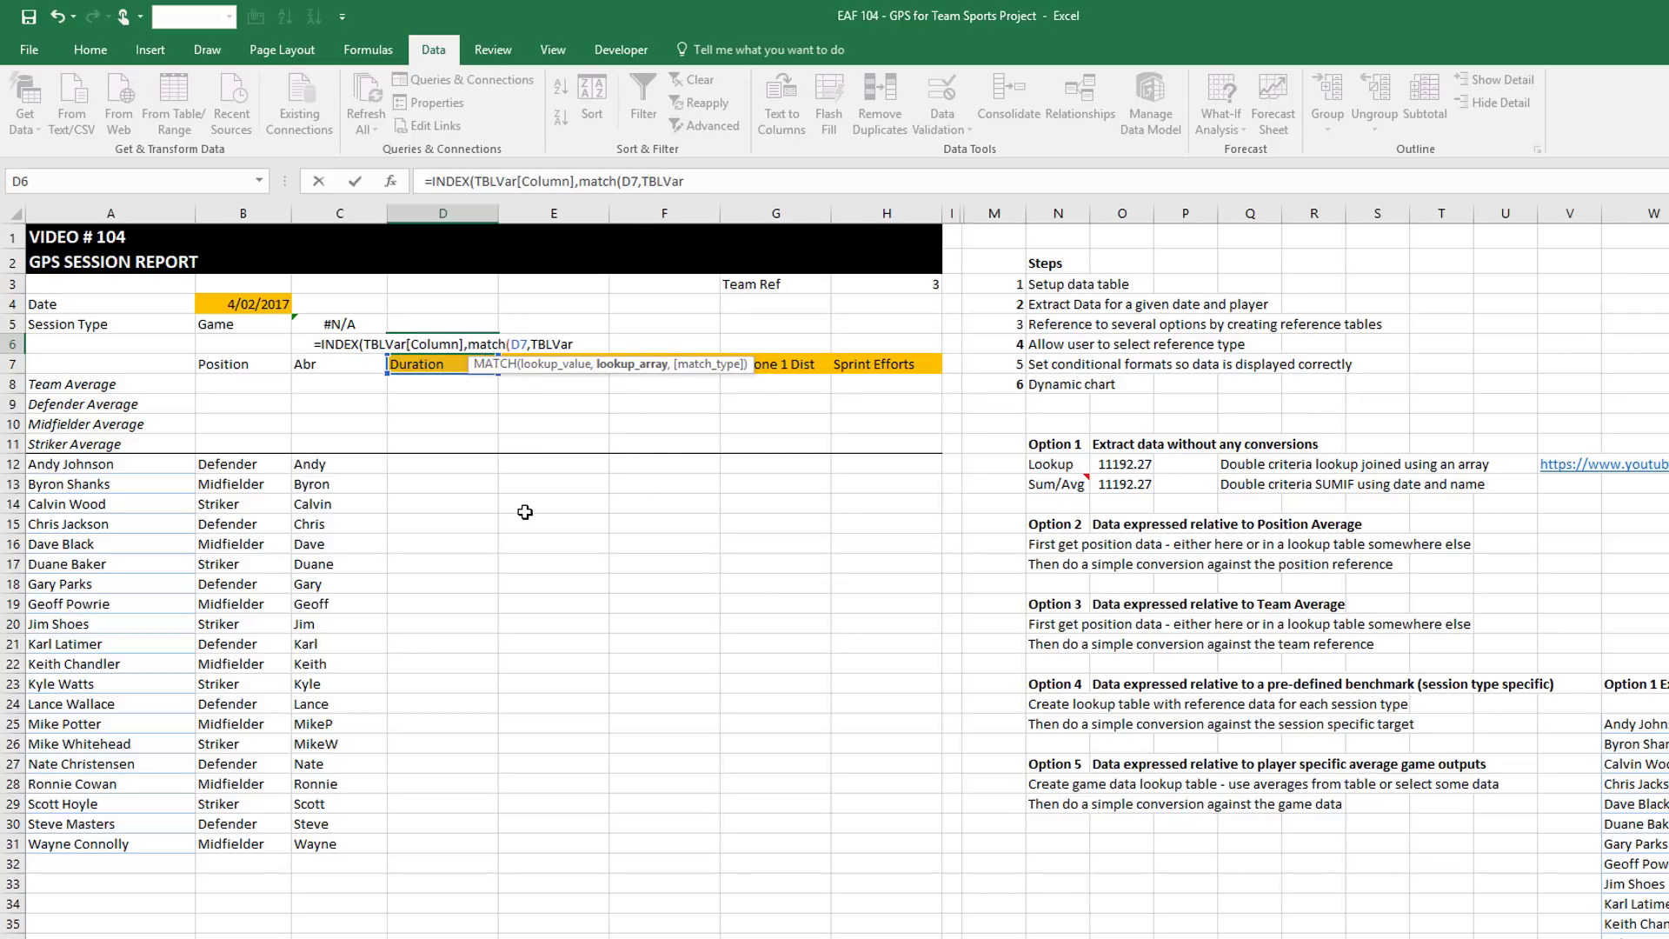
{"action": "type", "text": "["}
{"action": "key", "text": "Tab"}
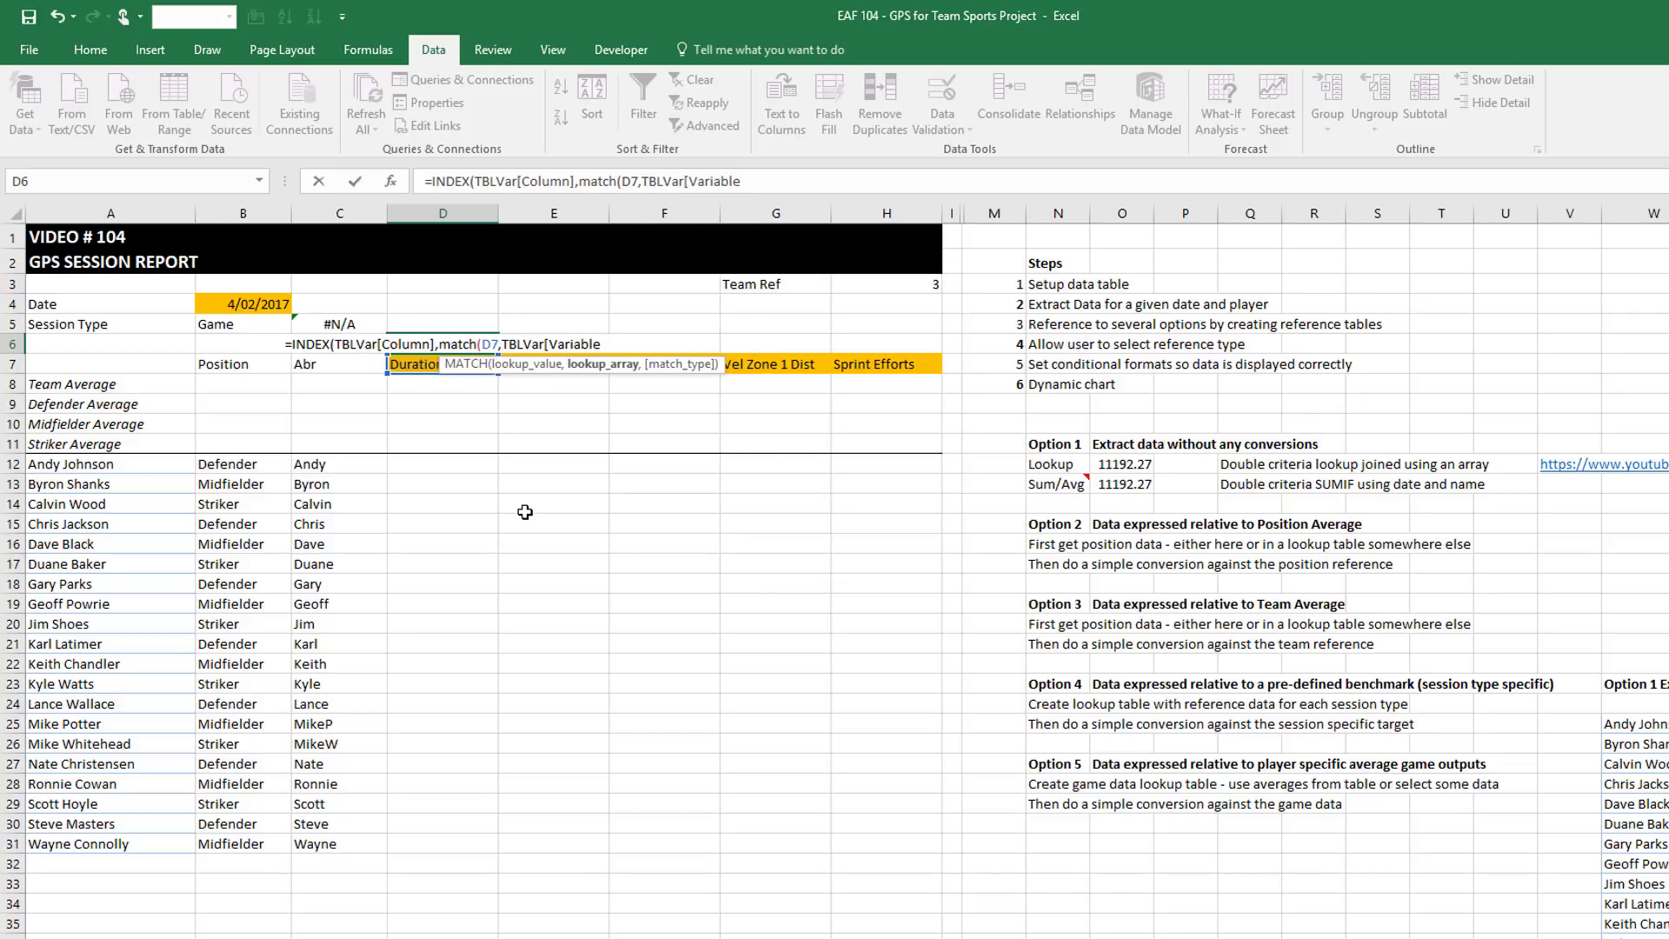
{"action": "type", "text": "],0)"}
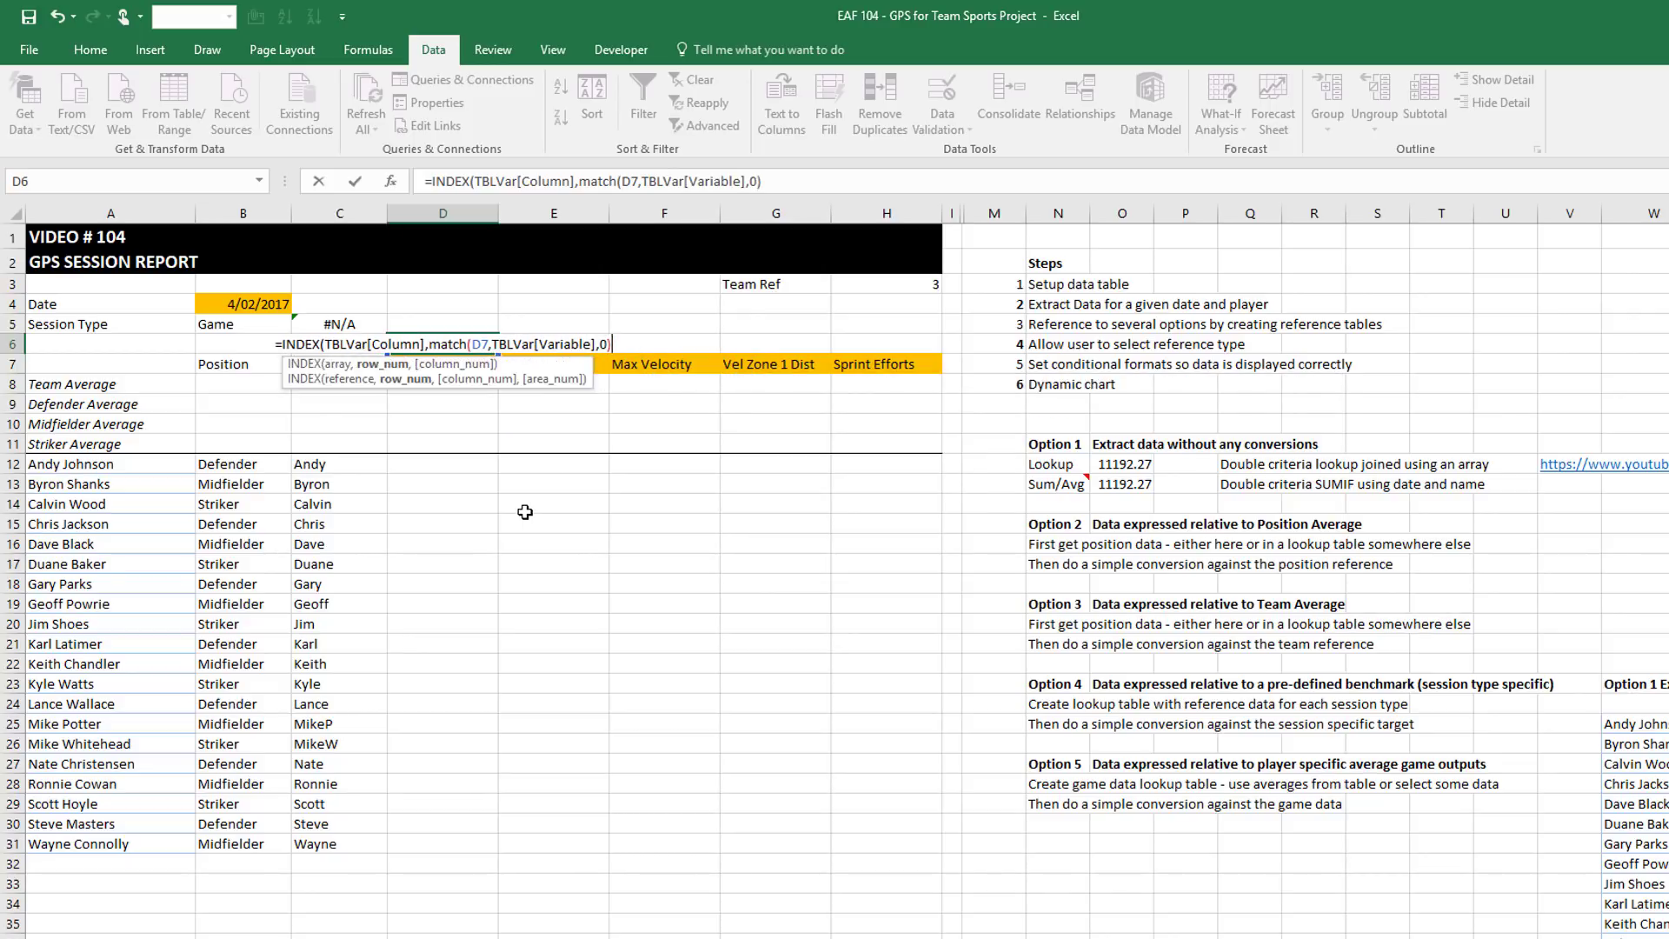
{"action": "type", "text": ")"}
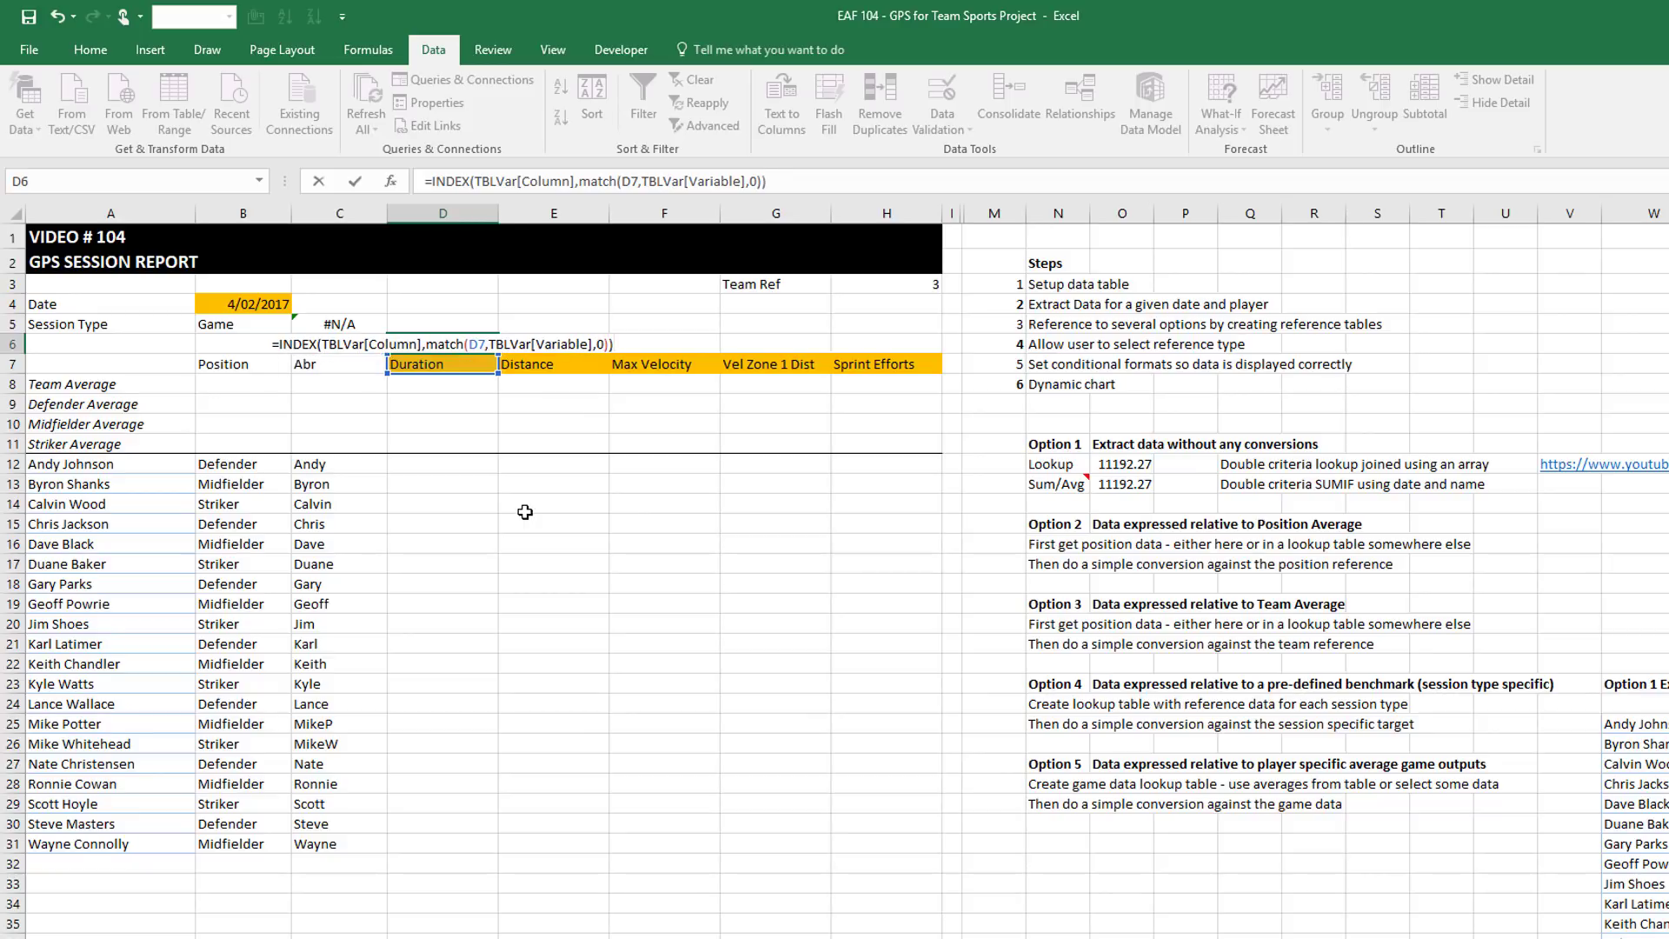
{"action": "key", "text": "Return"}
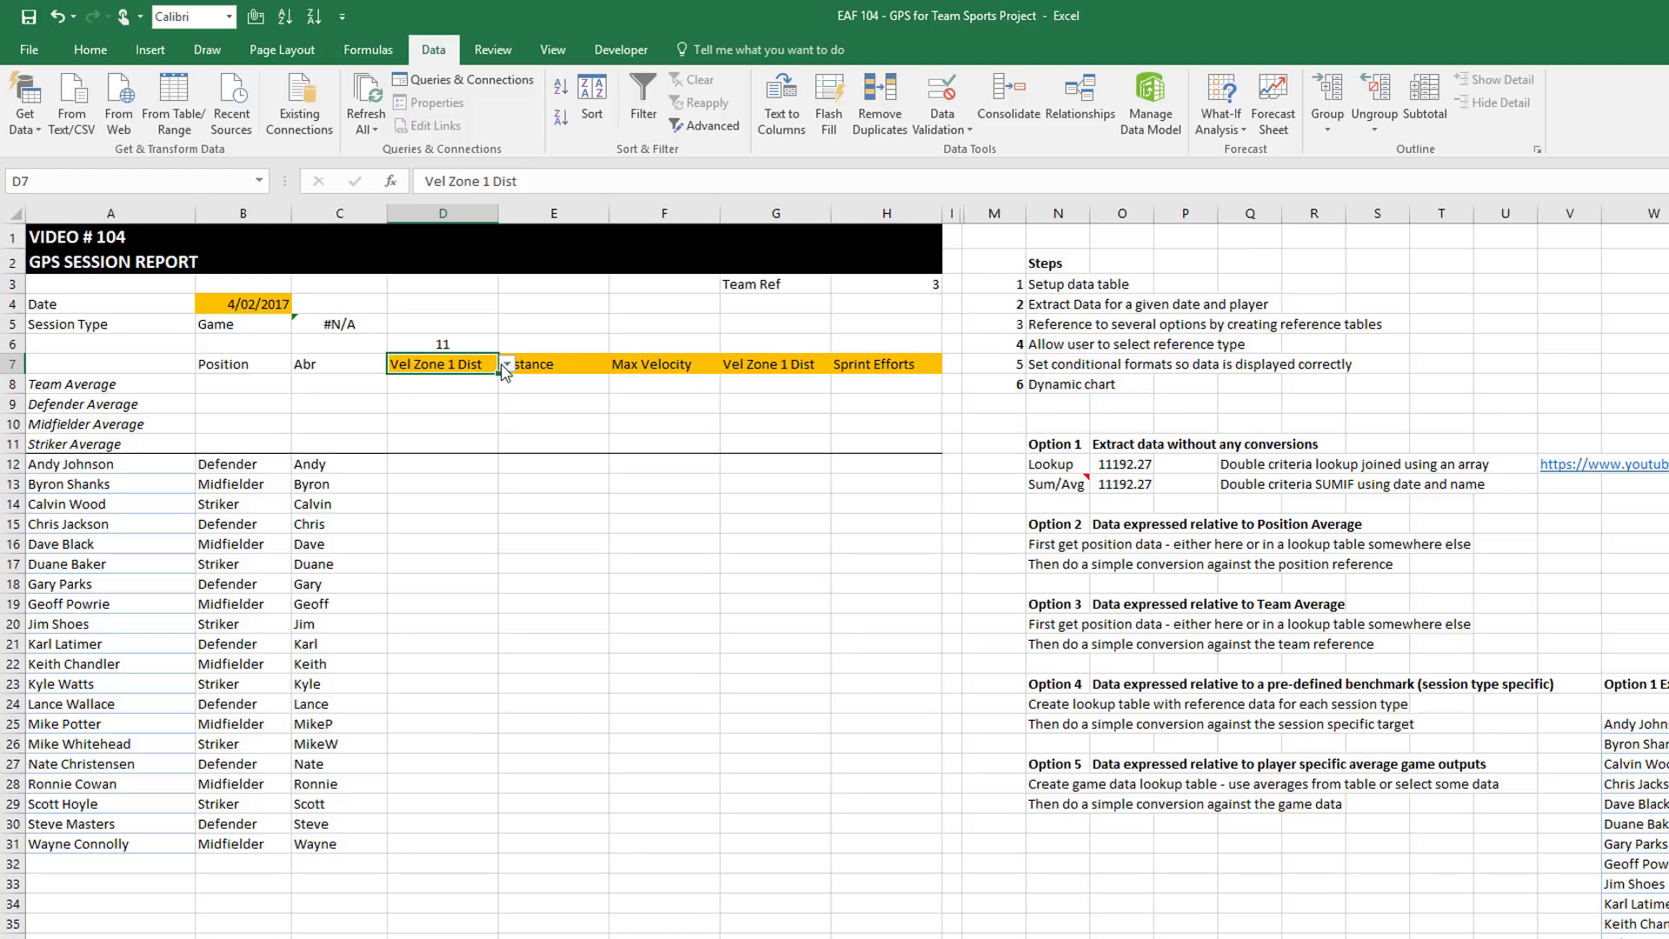
Try Accels and Duration in D7's dropdown, finally setting the first heading to Distance
{"action": "left_click", "coordinate": [507, 364]}
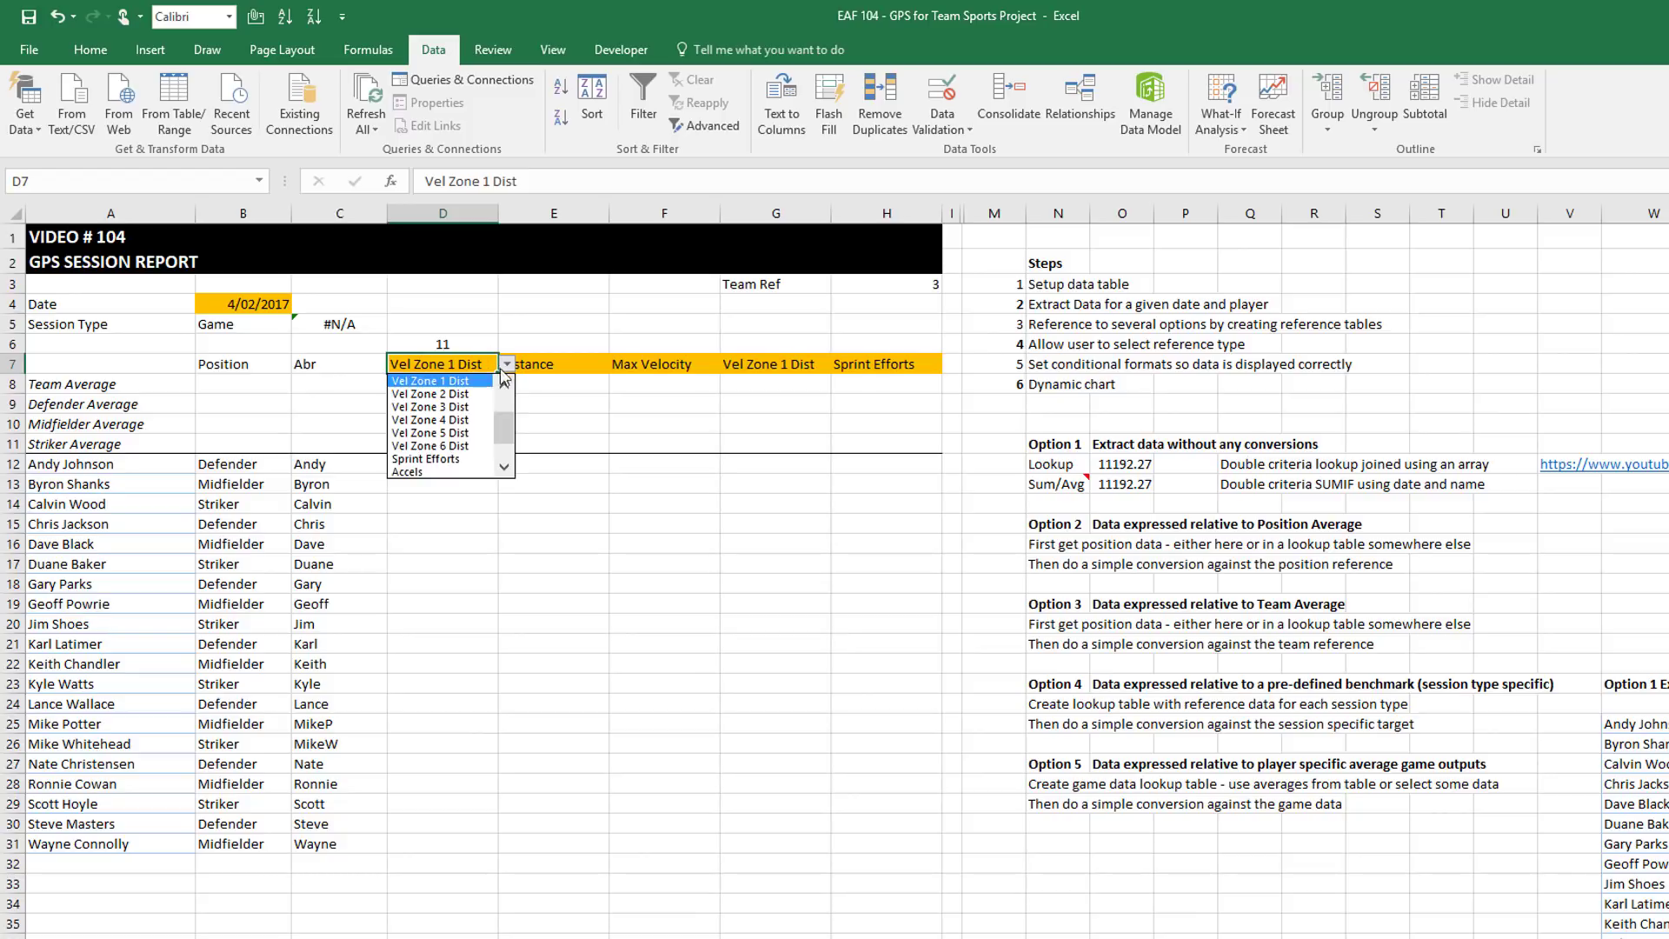
{"action": "left_click", "coordinate": [415, 472]}
{"action": "left_click", "coordinate": [507, 364]}
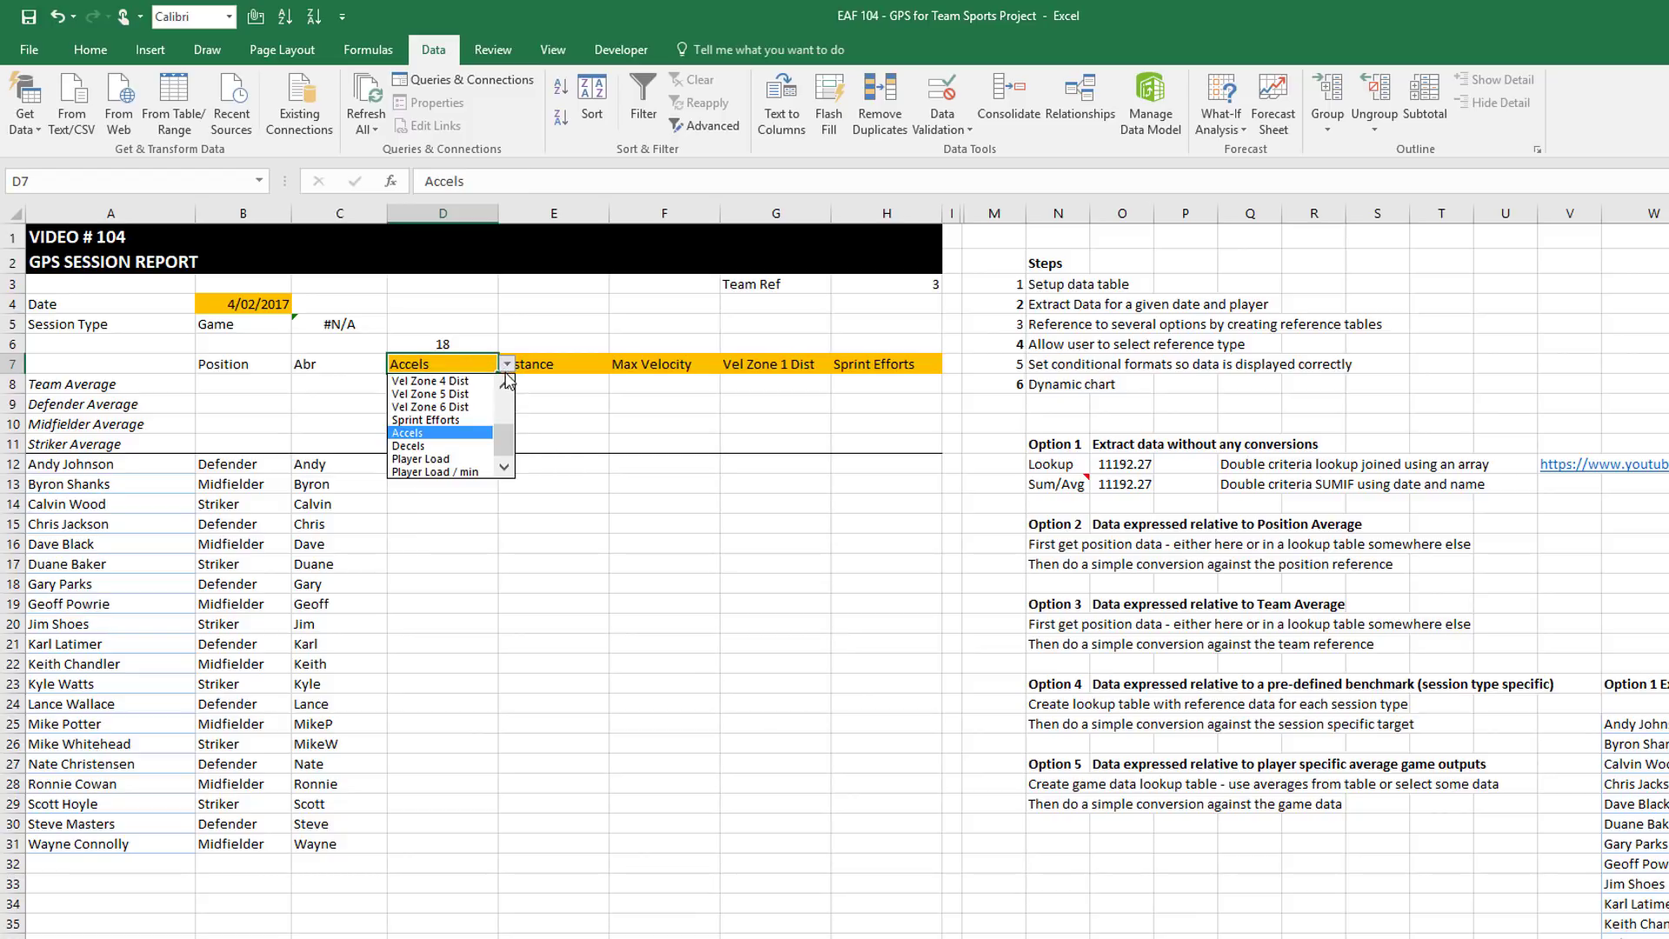
{"action": "left_click", "coordinate": [506, 387]}
{"action": "left_click", "coordinate": [505, 387]}
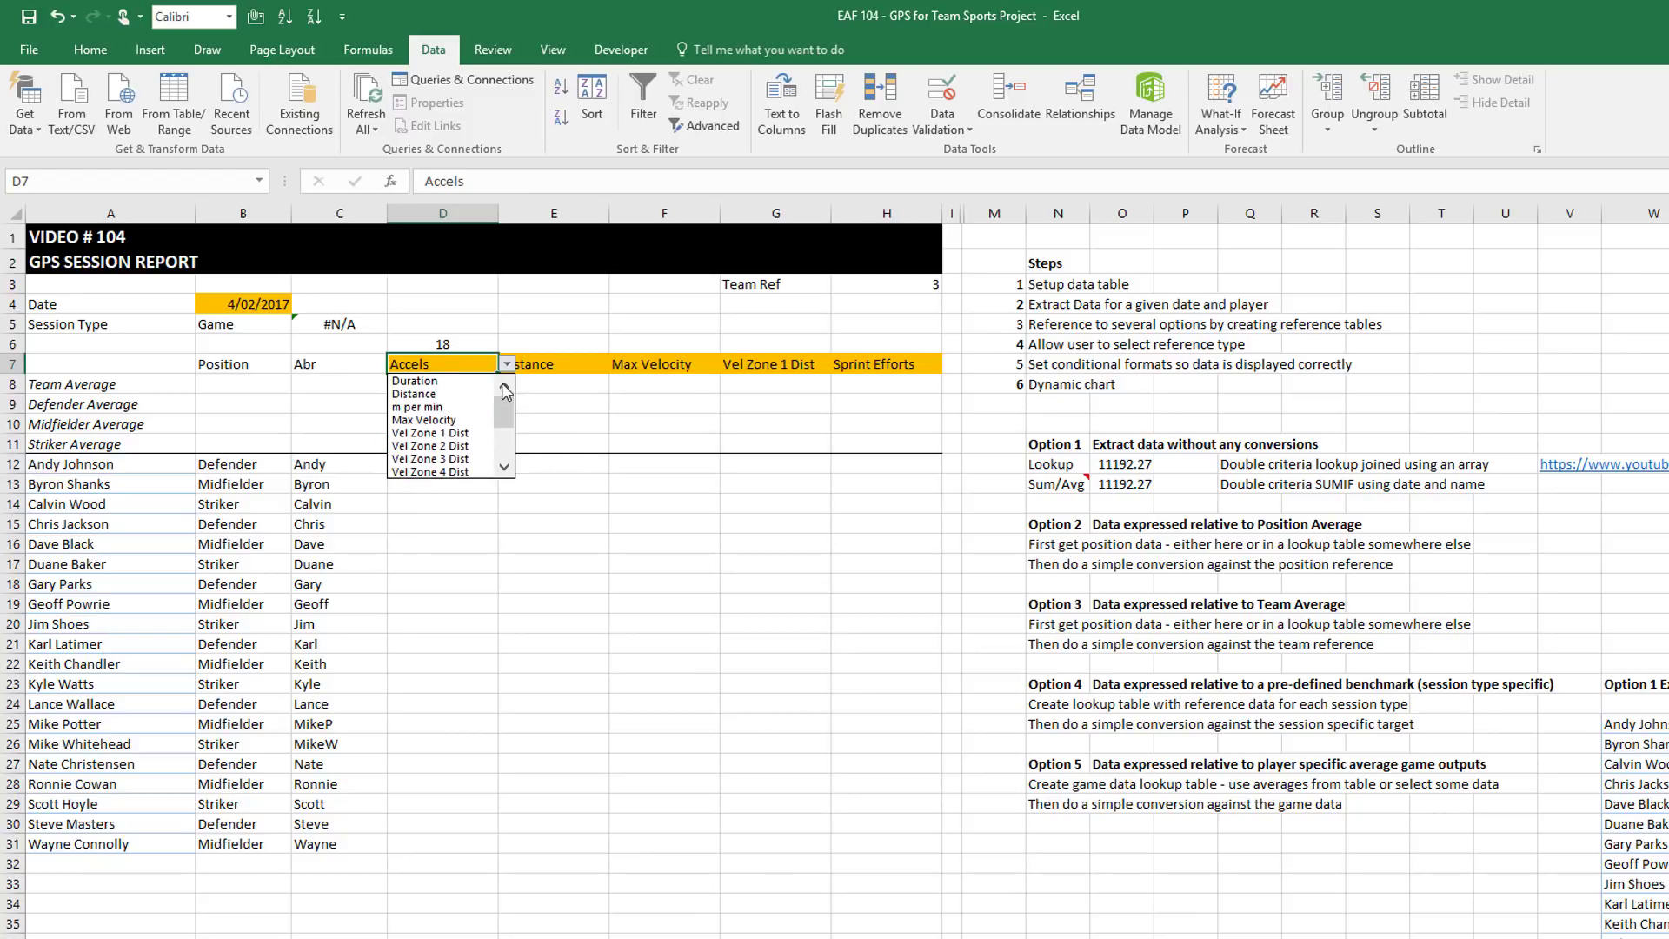
{"action": "left_click", "coordinate": [452, 383]}
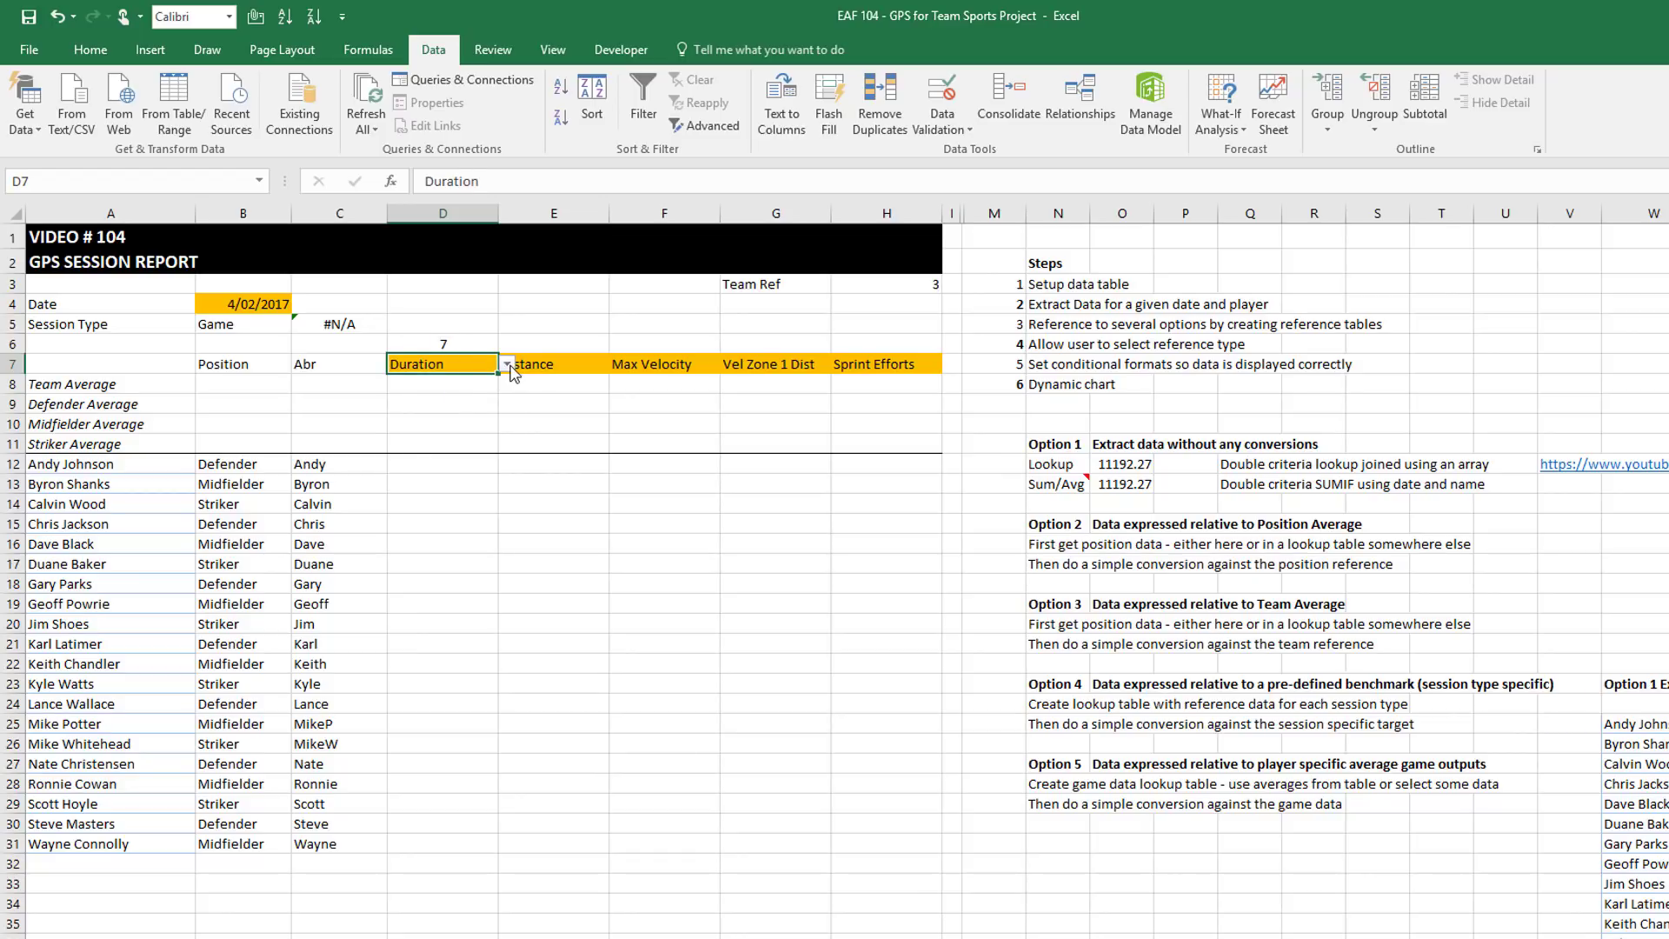
{"action": "left_click", "coordinate": [507, 364]}
{"action": "left_click", "coordinate": [421, 383]}
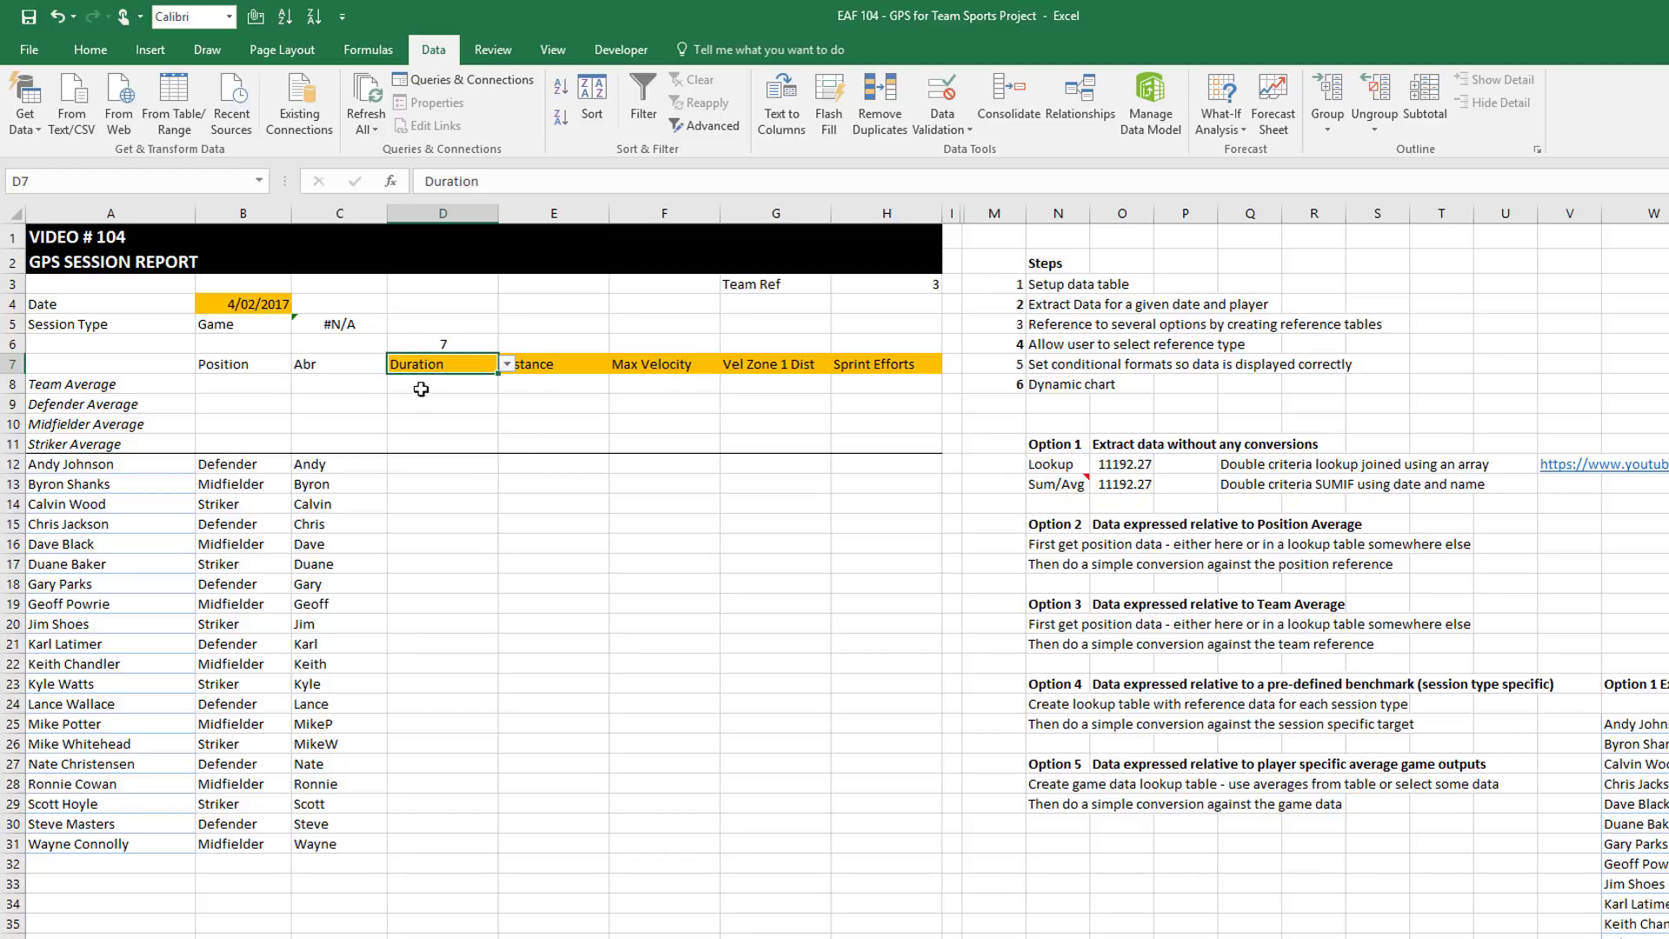
{"action": "left_click", "coordinate": [507, 364]}
{"action": "left_click", "coordinate": [440, 394]}
Set E7's heading to m per min and return to D6, now showing 8
{"action": "left_click", "coordinate": [599, 364]}
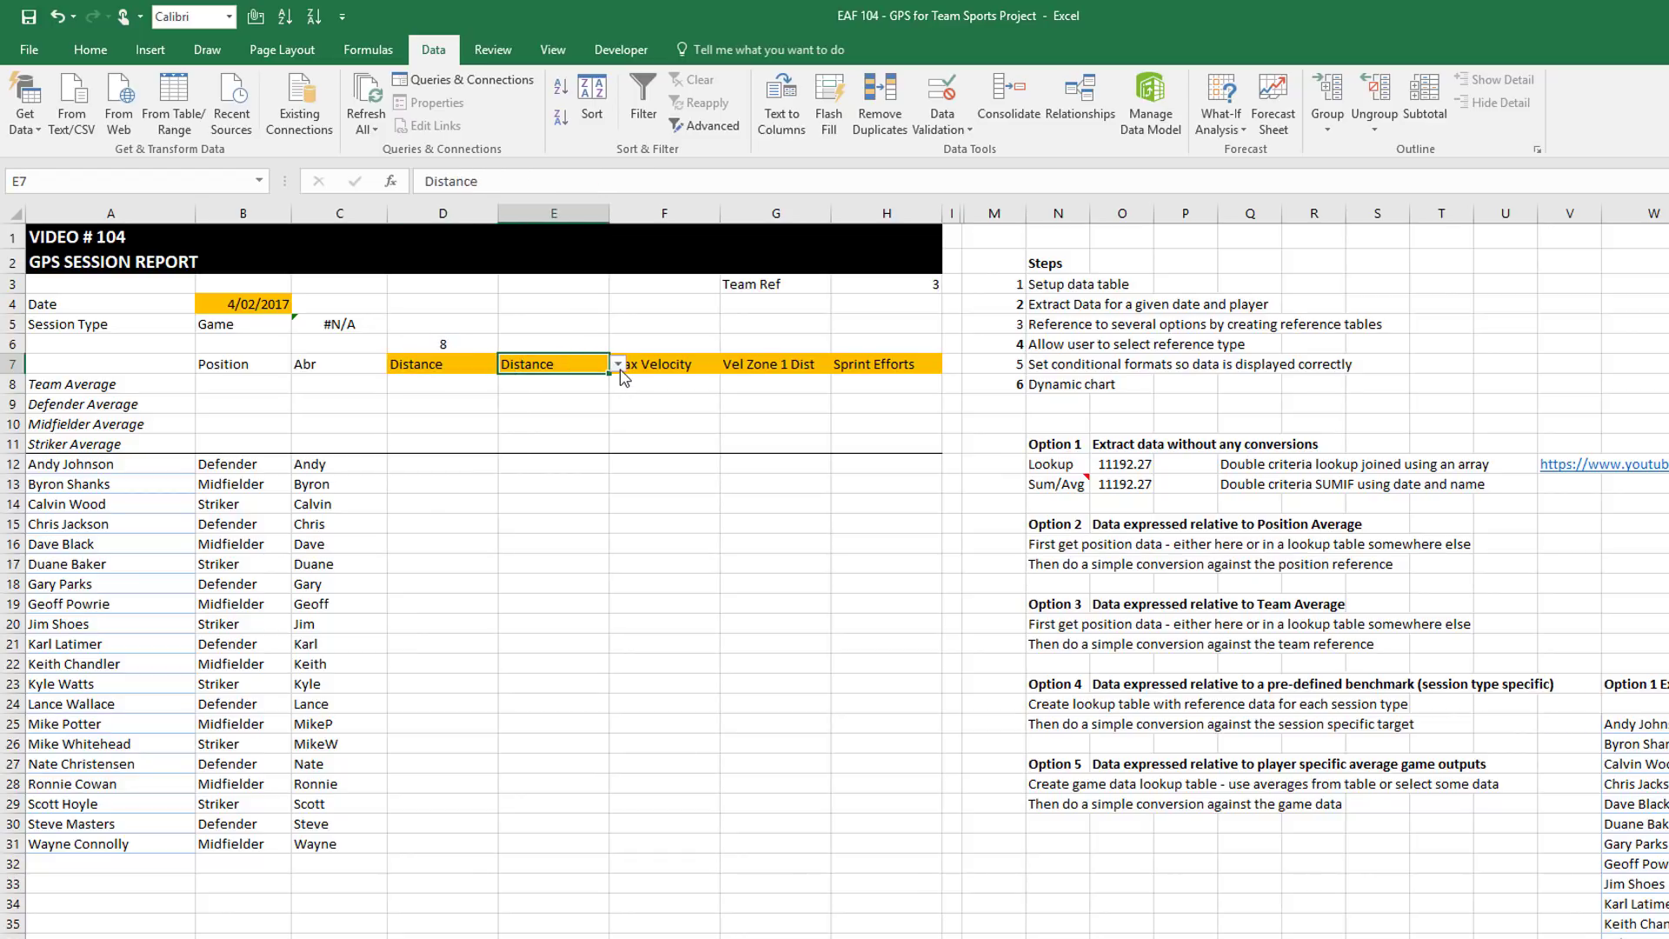
{"action": "left_click", "coordinate": [619, 364]}
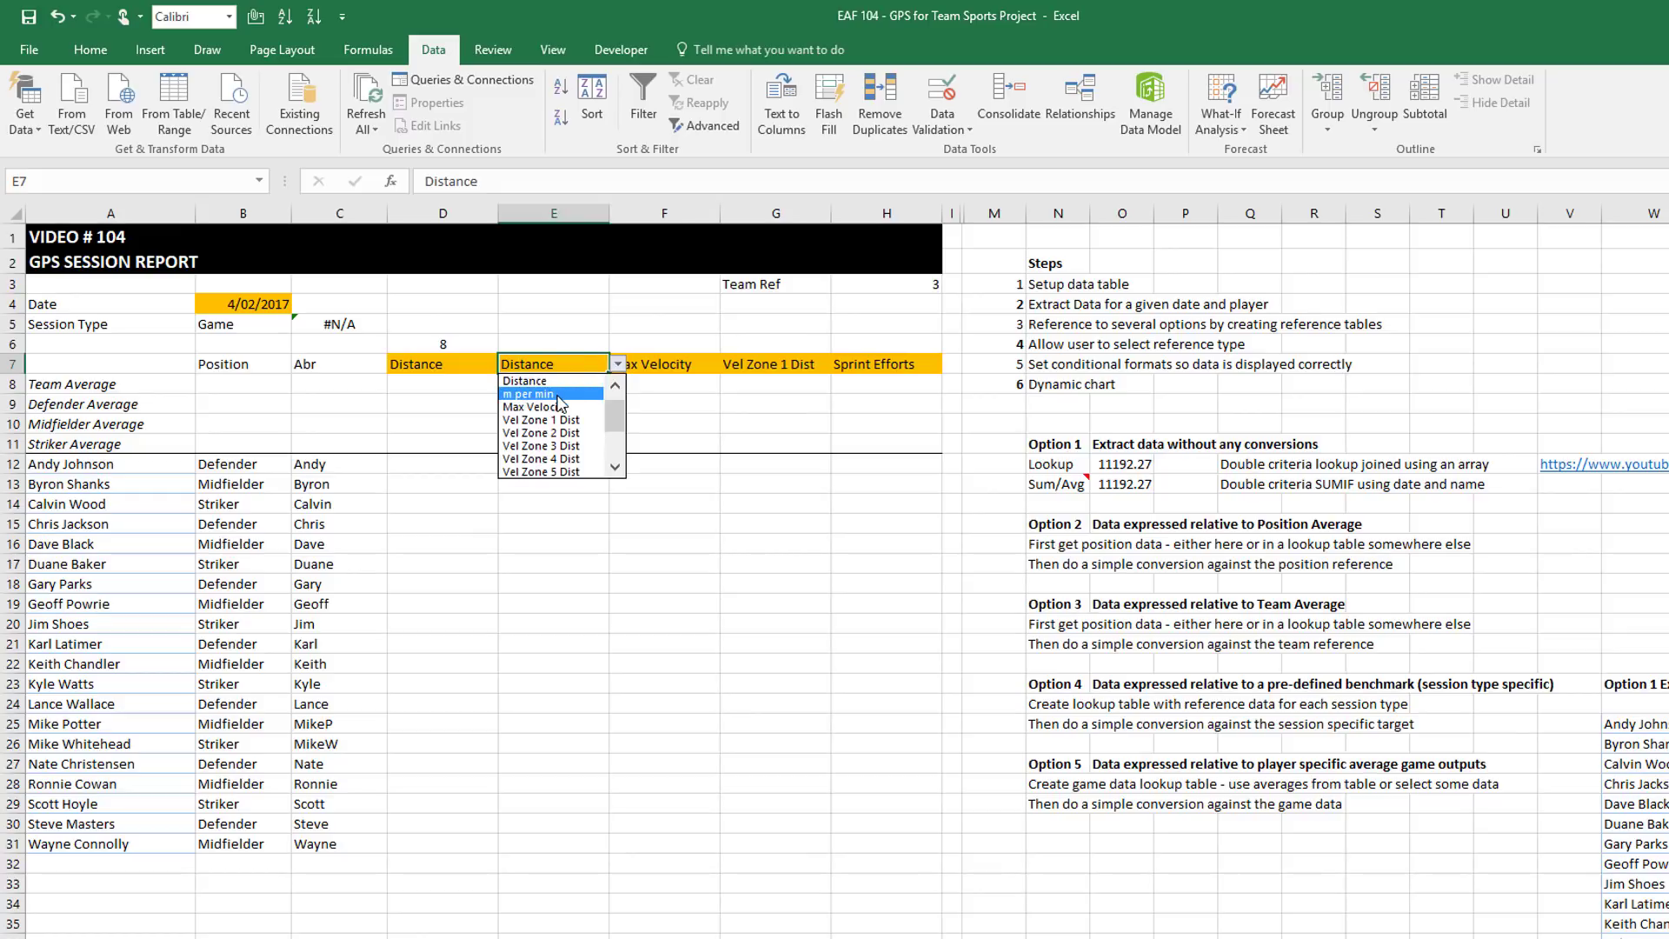
{"action": "left_click", "coordinate": [557, 397]}
{"action": "left_click", "coordinate": [463, 388]}
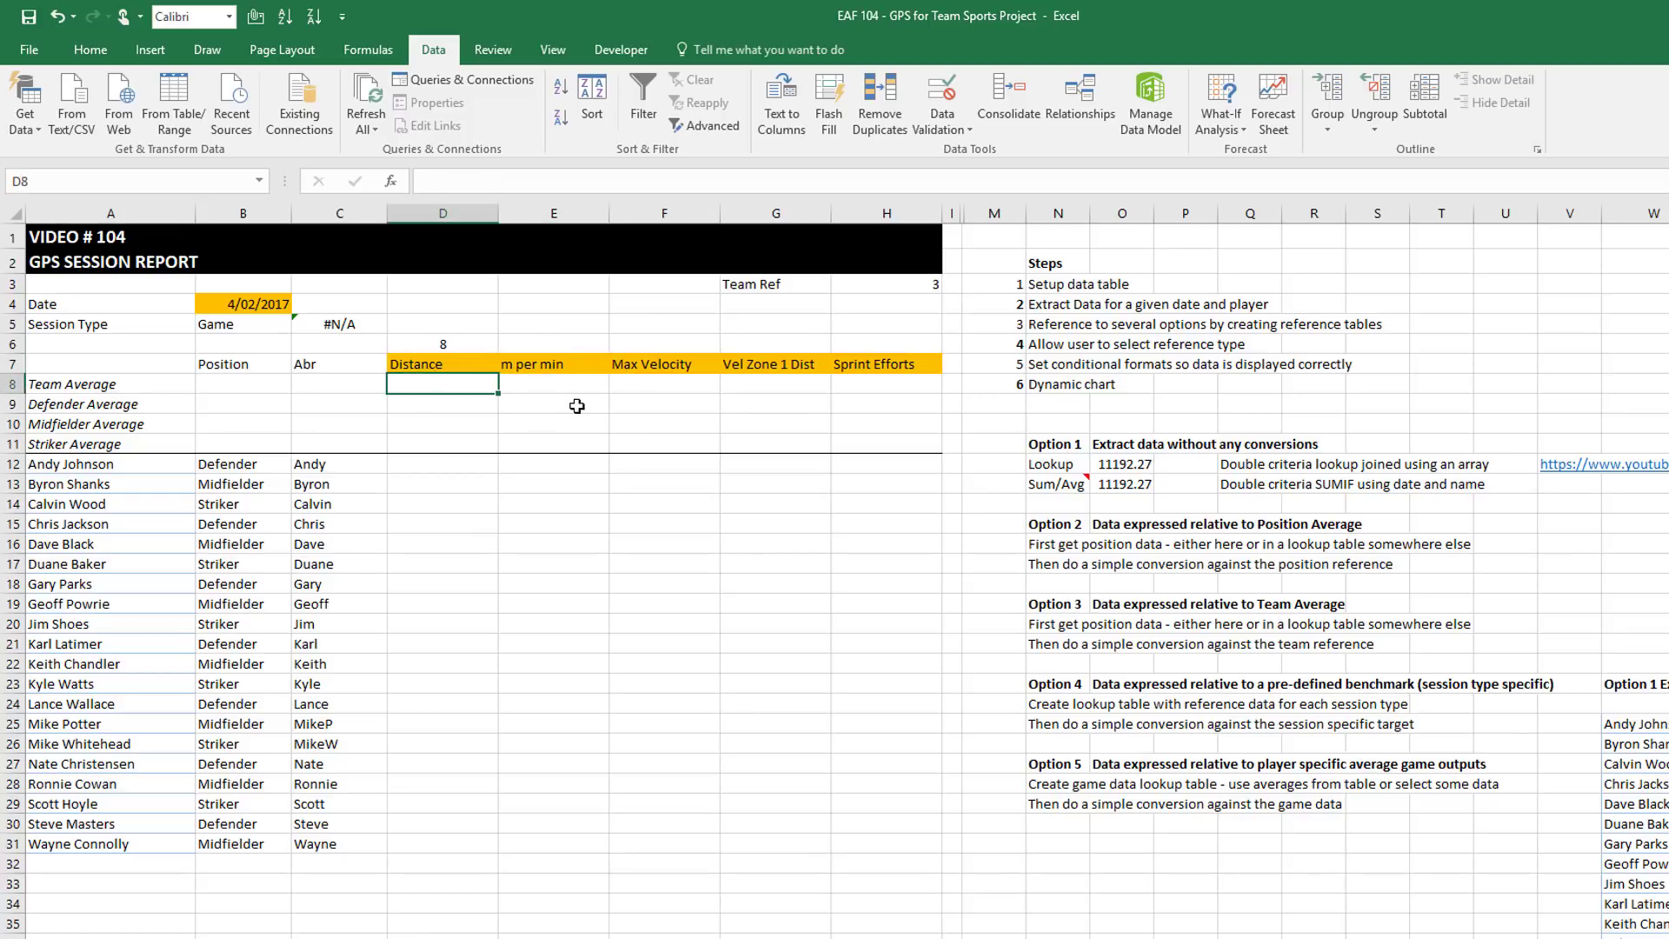
{"action": "key", "text": "Up"}
{"action": "key", "text": "Up"}
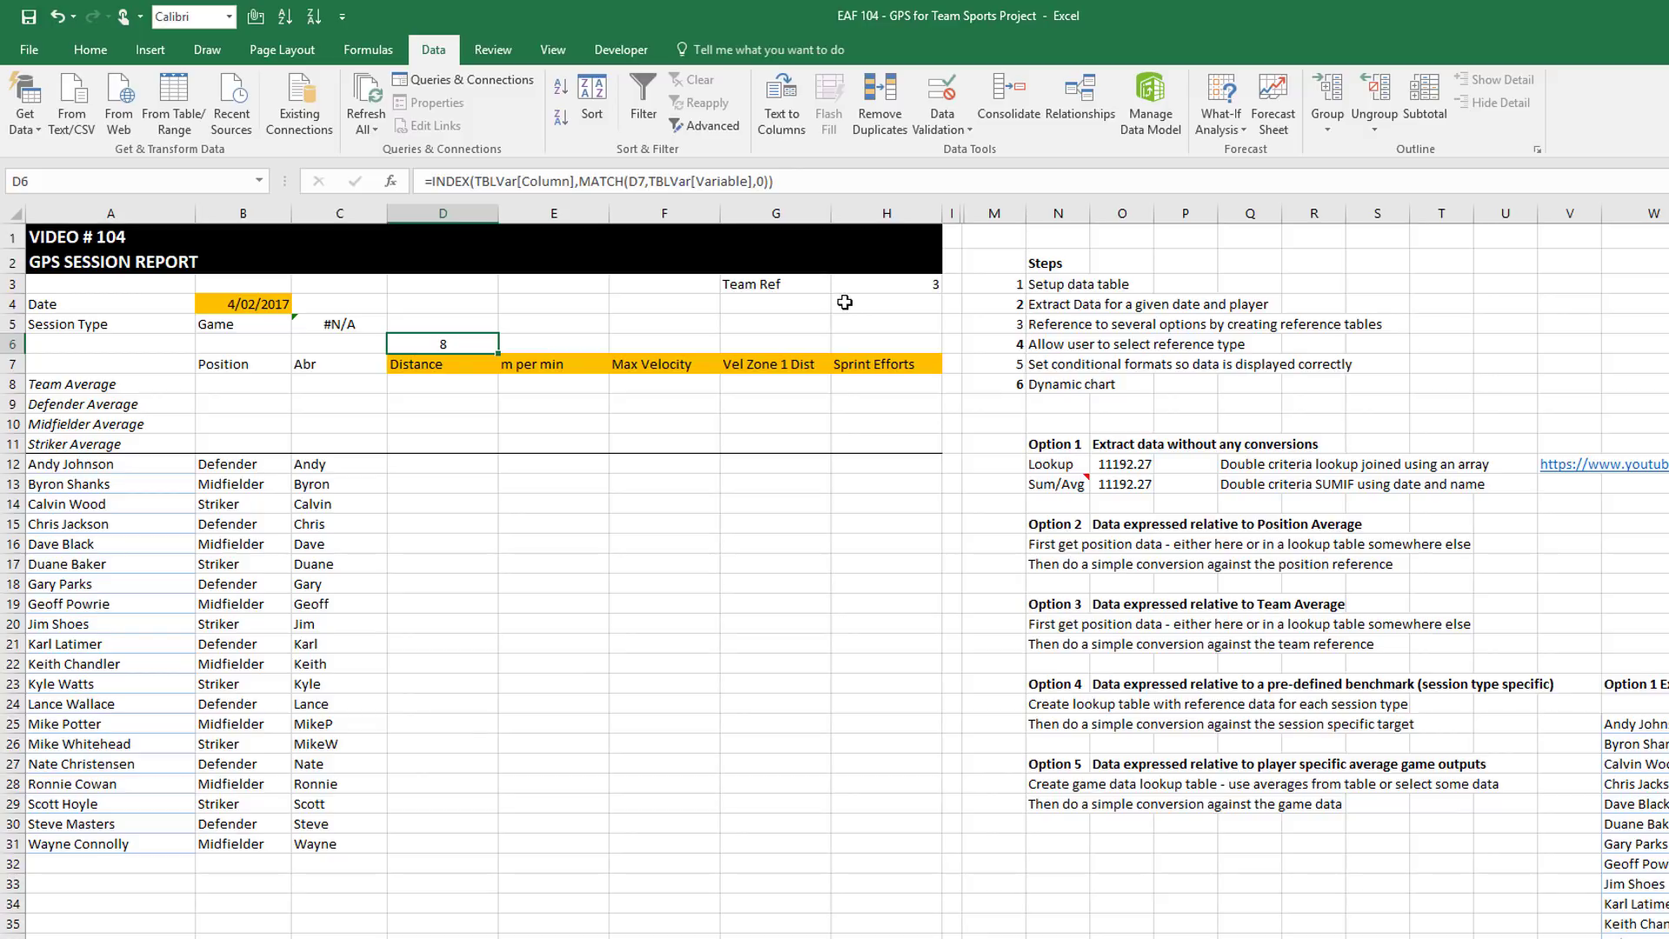
Copy D6's column-number formula into E6:H6, giving 9, 10, 11 and 17, and verify F6's formula
{"action": "key", "text": "ctrl+c"}
{"action": "left_click_drag", "start_coordinate": [565, 344], "coordinate": [931, 342]}
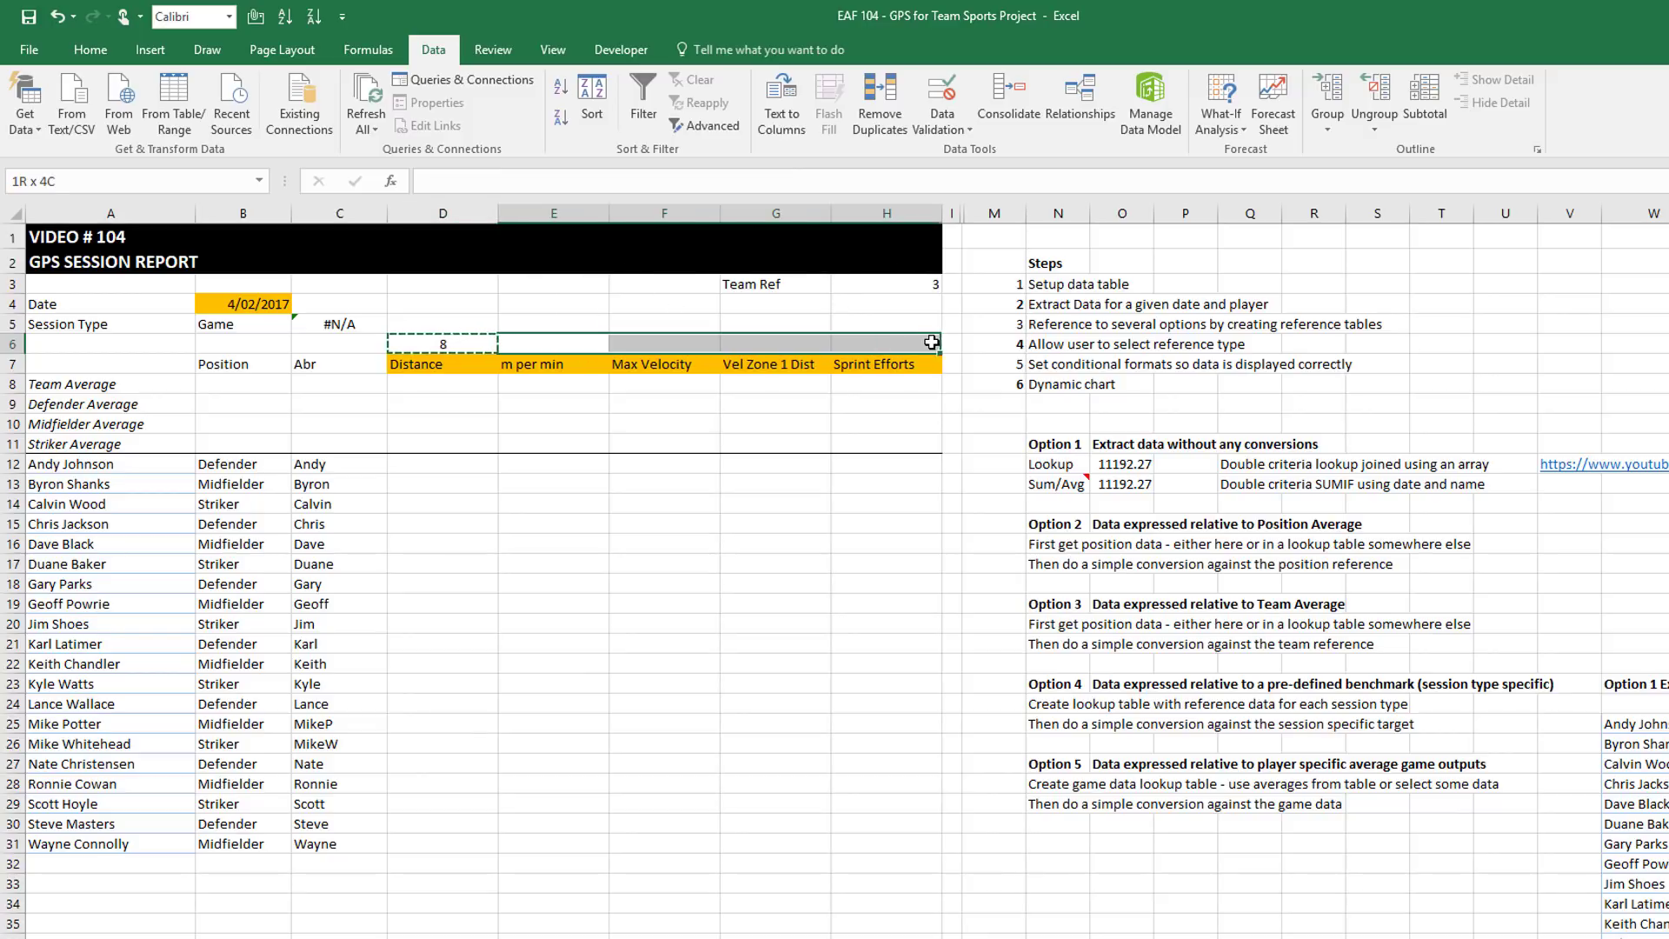
{"action": "key", "text": "ctrl+v"}
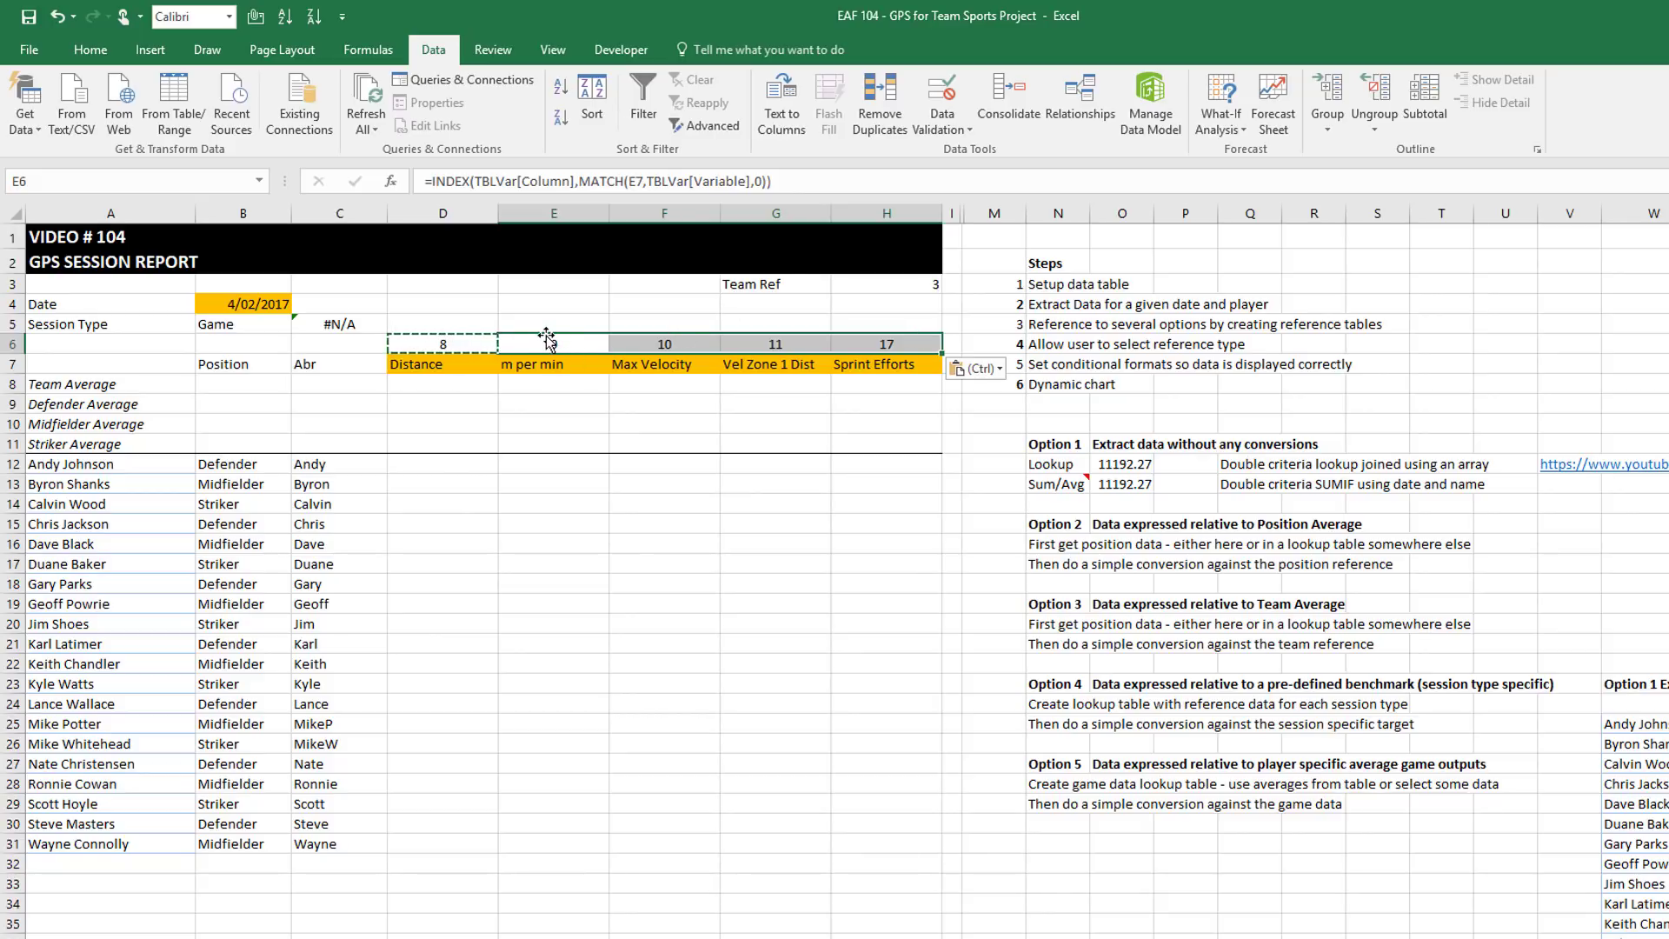
{"action": "left_click", "coordinate": [656, 341]}
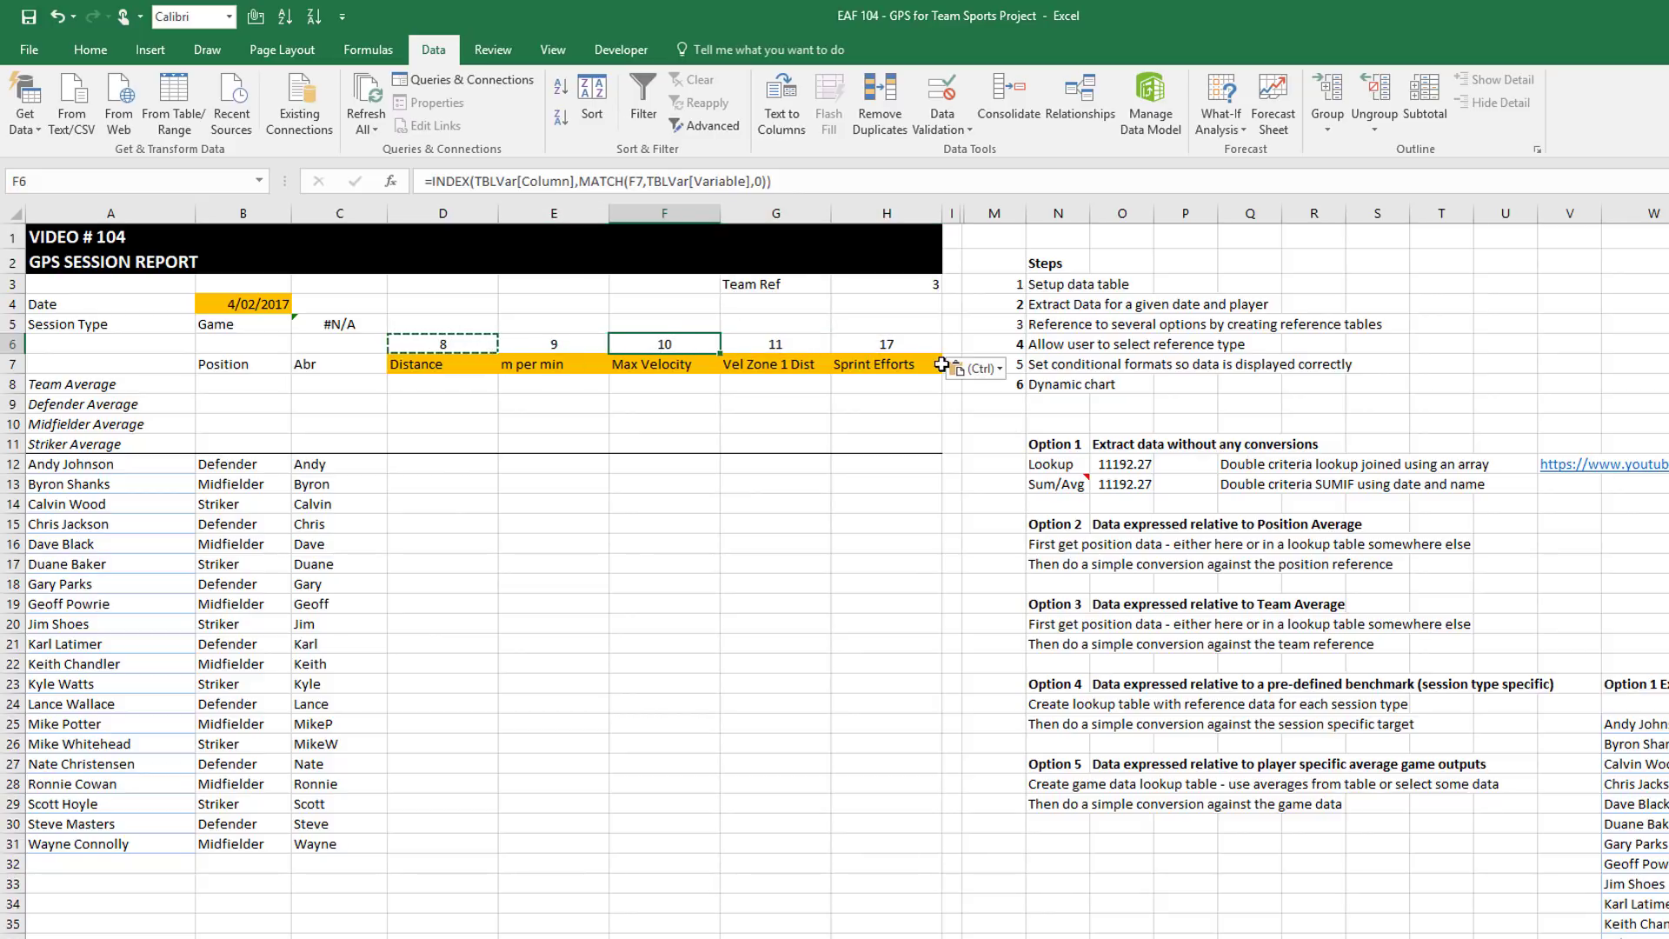
{"action": "left_click", "coordinate": [826, 181]}
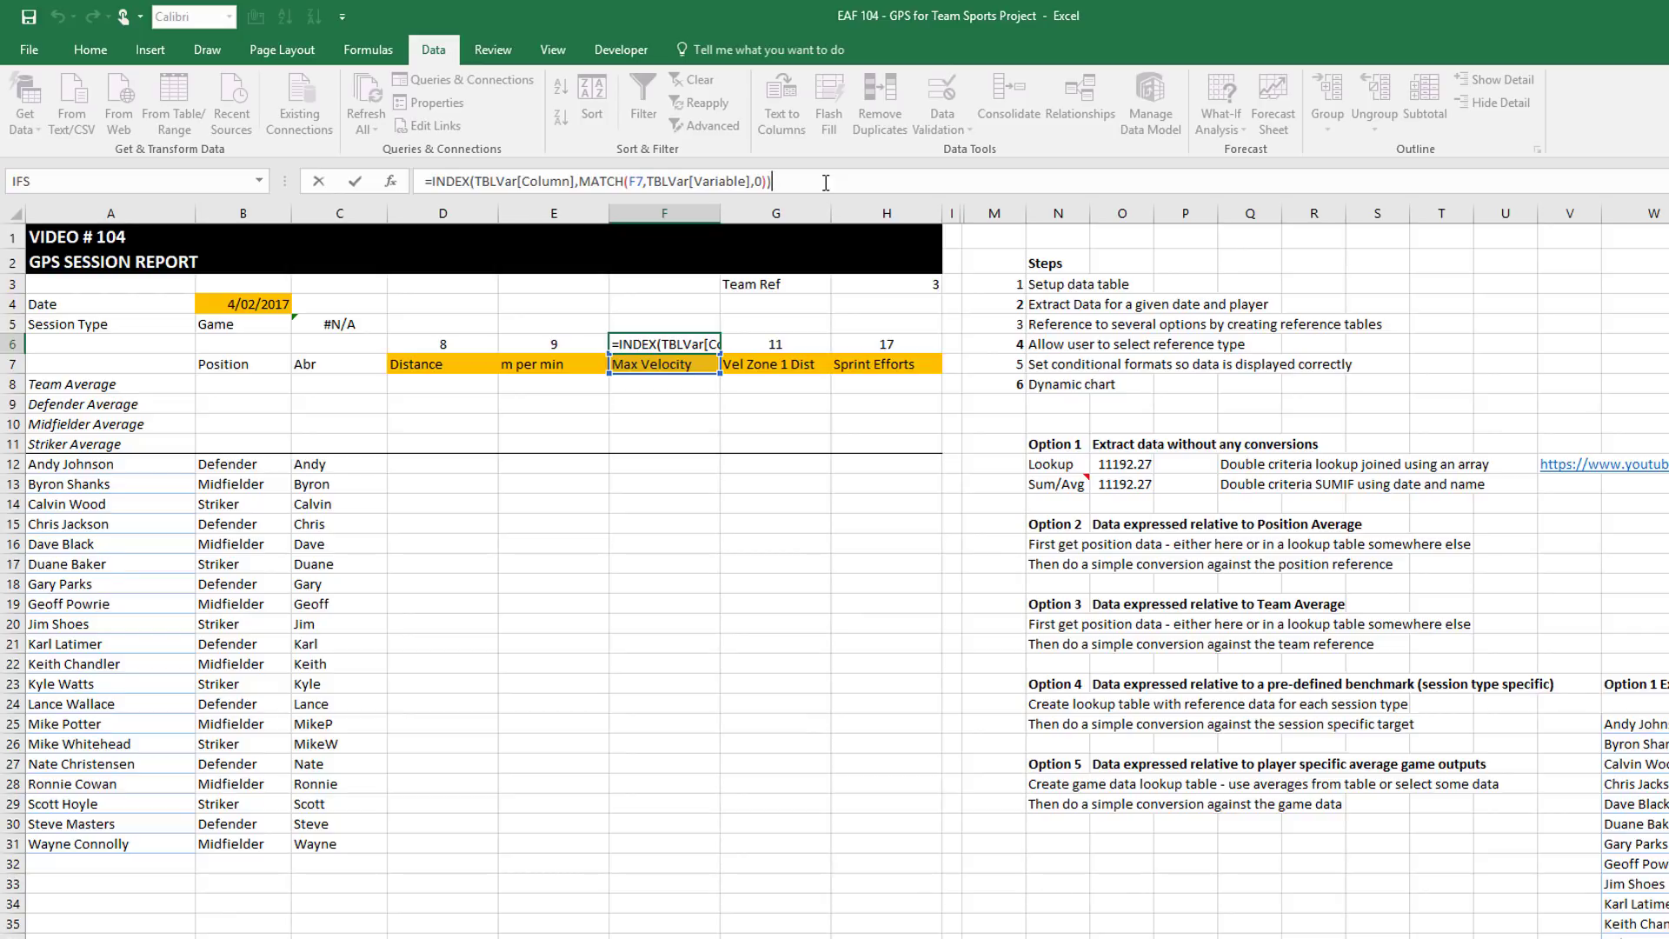
{"action": "key", "text": "Return"}
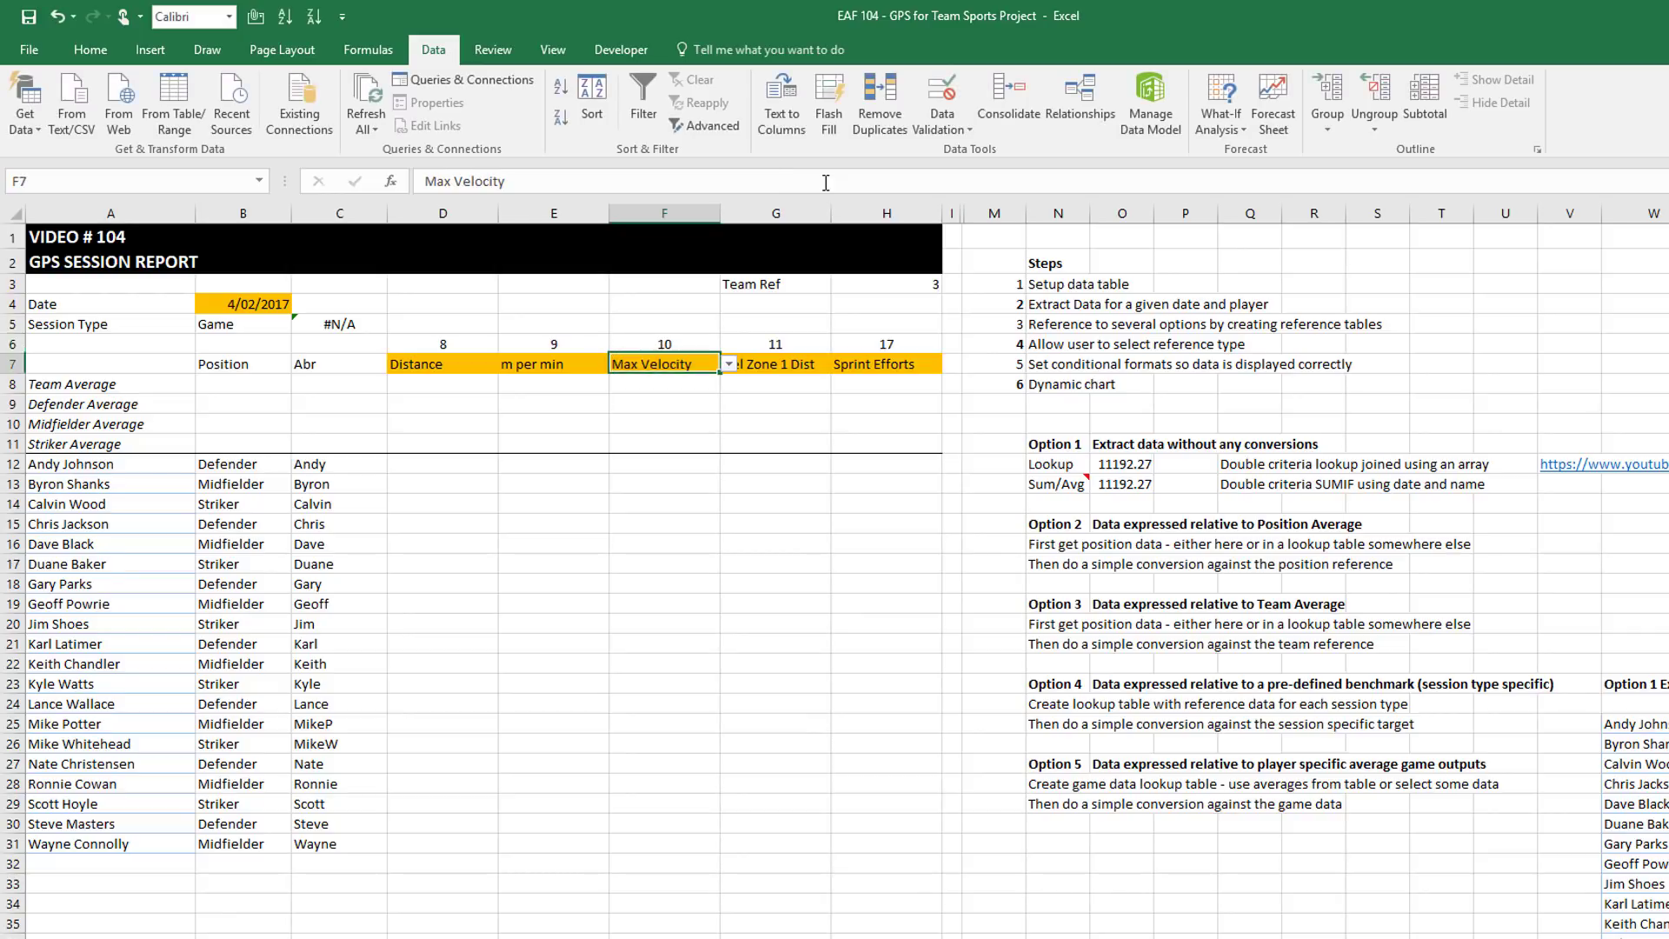
{"action": "left_click", "coordinate": [428, 385]}
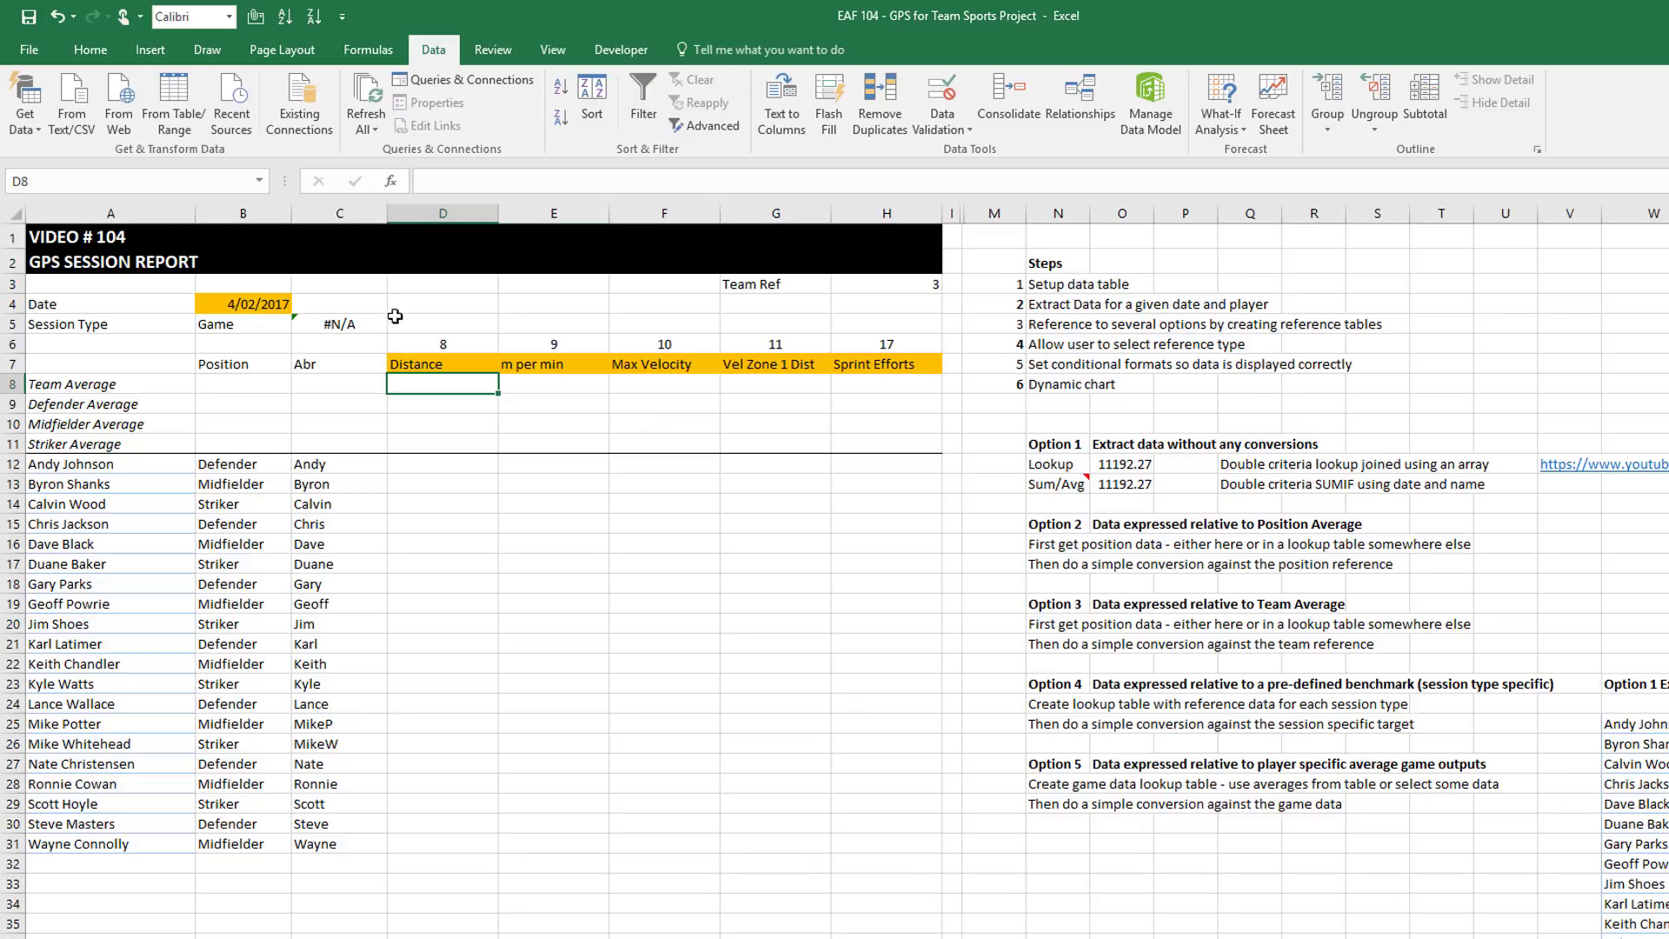
{"action": "left_click", "coordinate": [400, 346]}
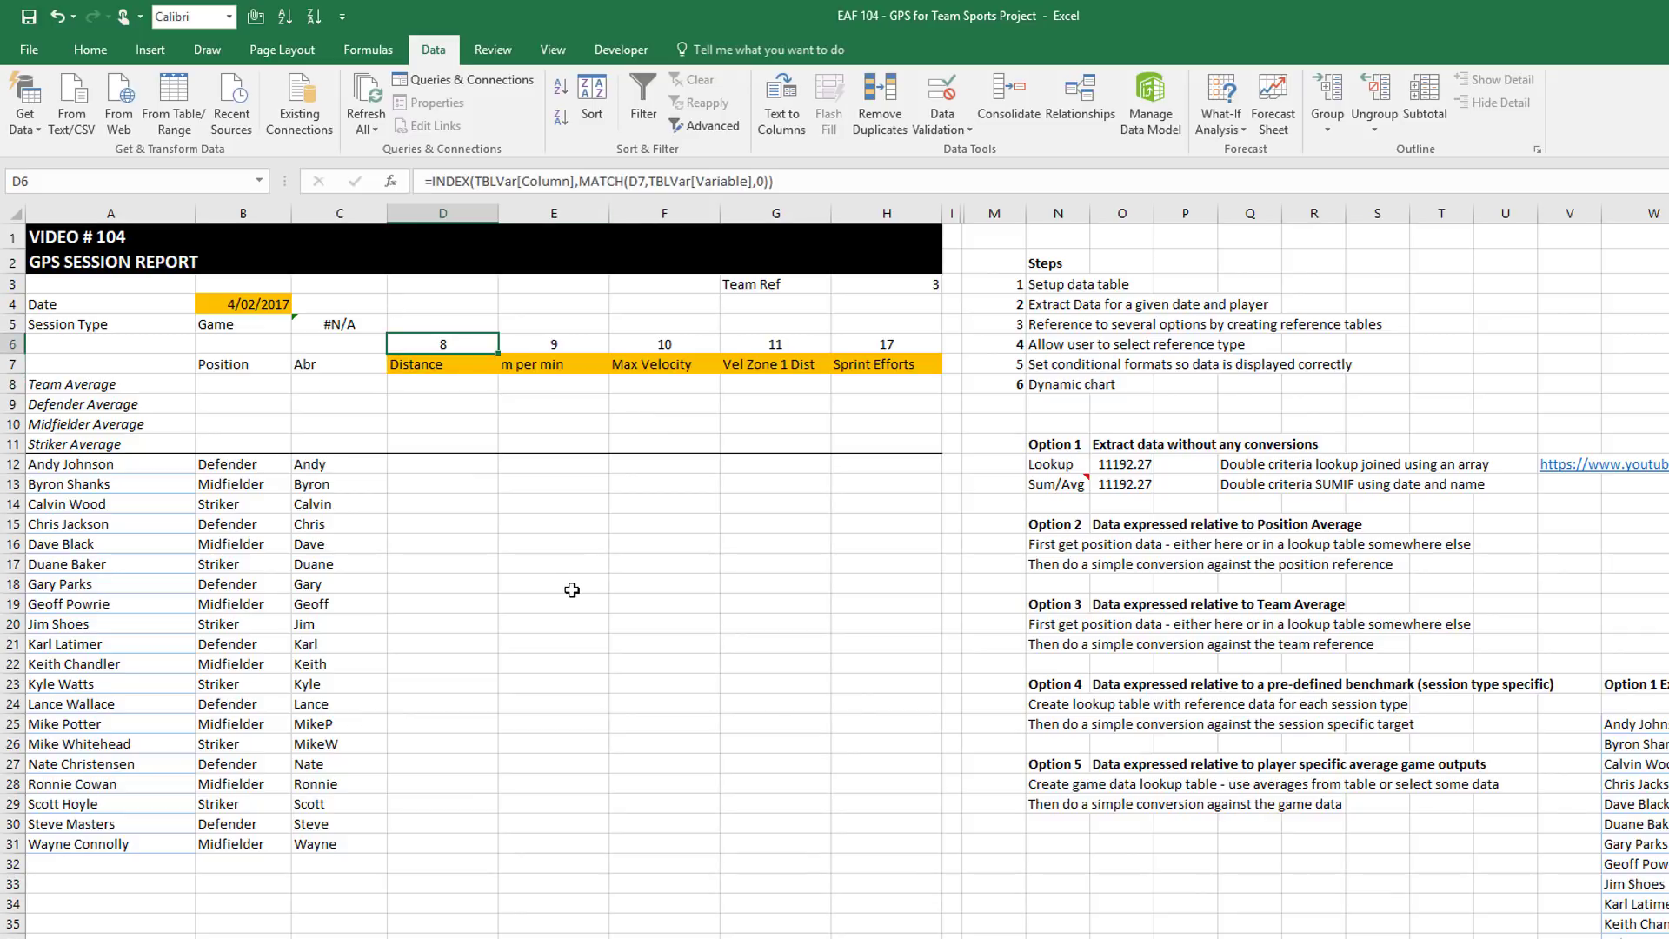
{"action": "left_click", "coordinate": [440, 382]}
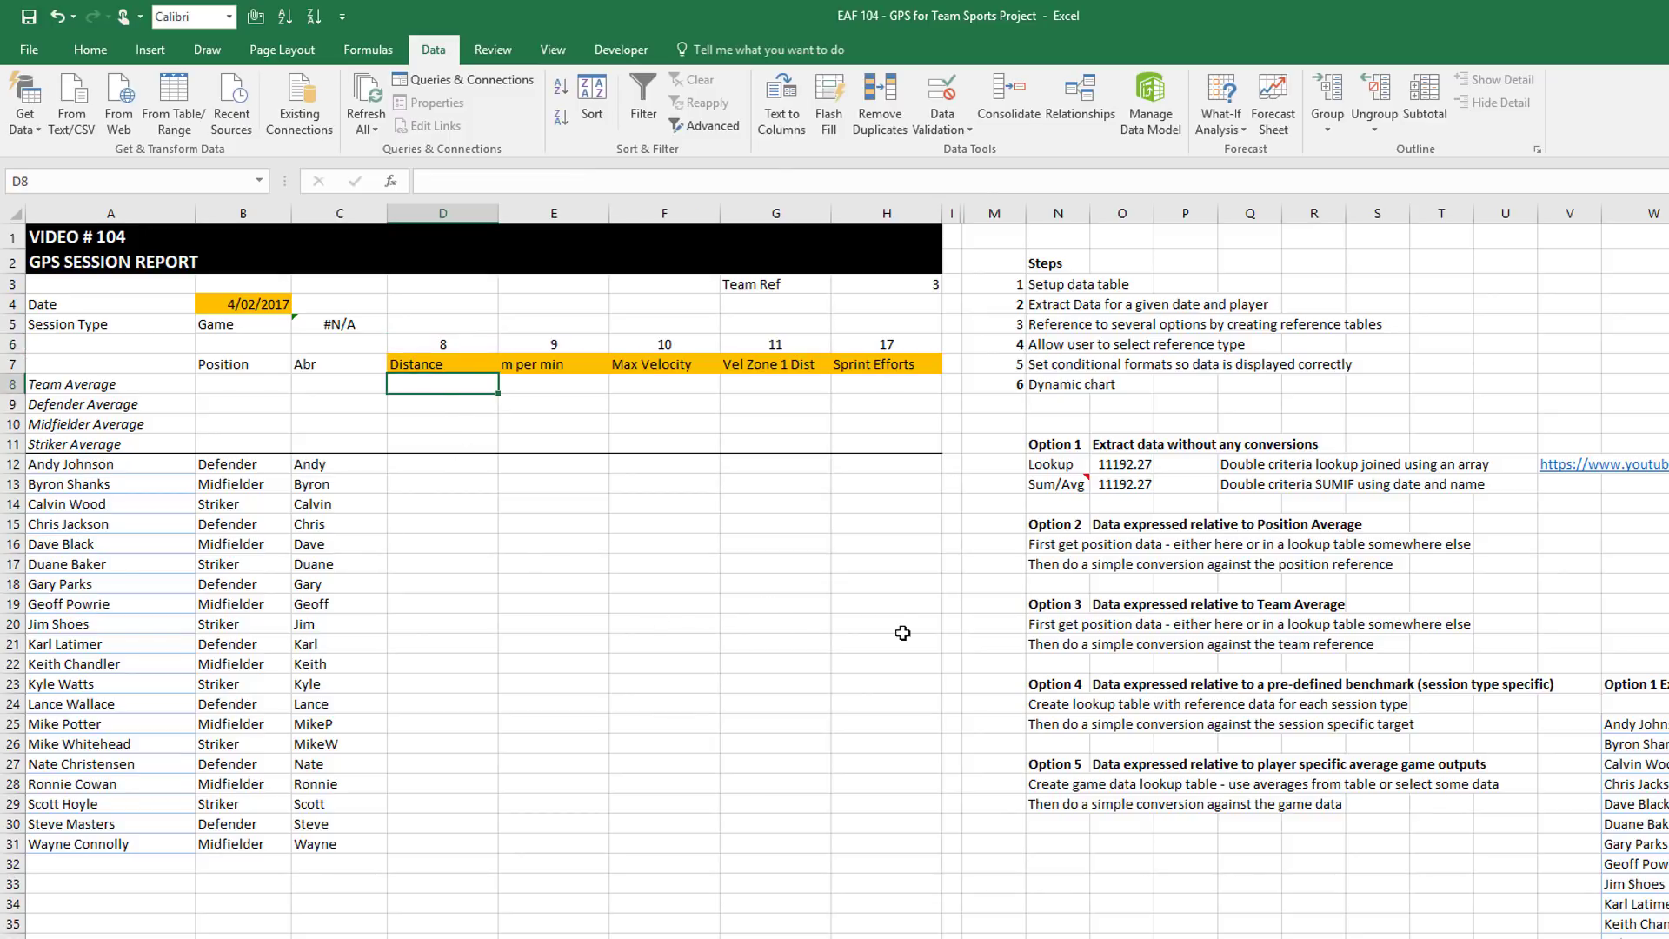
In D8, start =AVERAGEIF(TBLGPS[Date],$B$4, with the session date criterion
{"action": "type", "text": "=aver"}
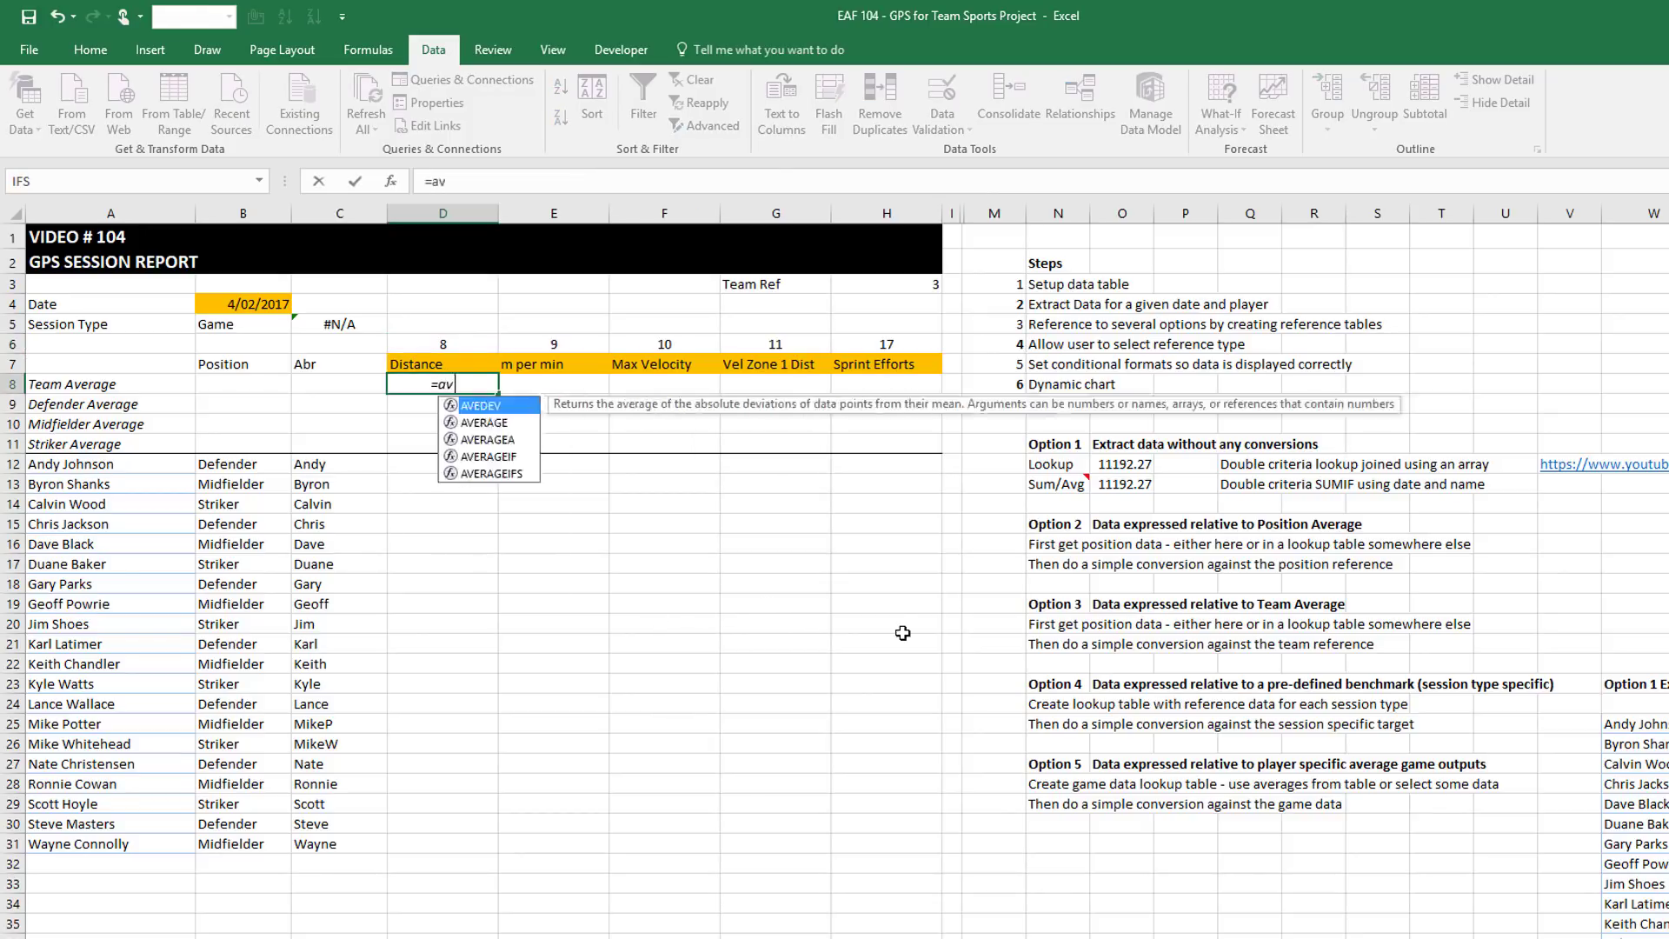
{"action": "key", "text": "Down"}
{"action": "key", "text": "Down"}
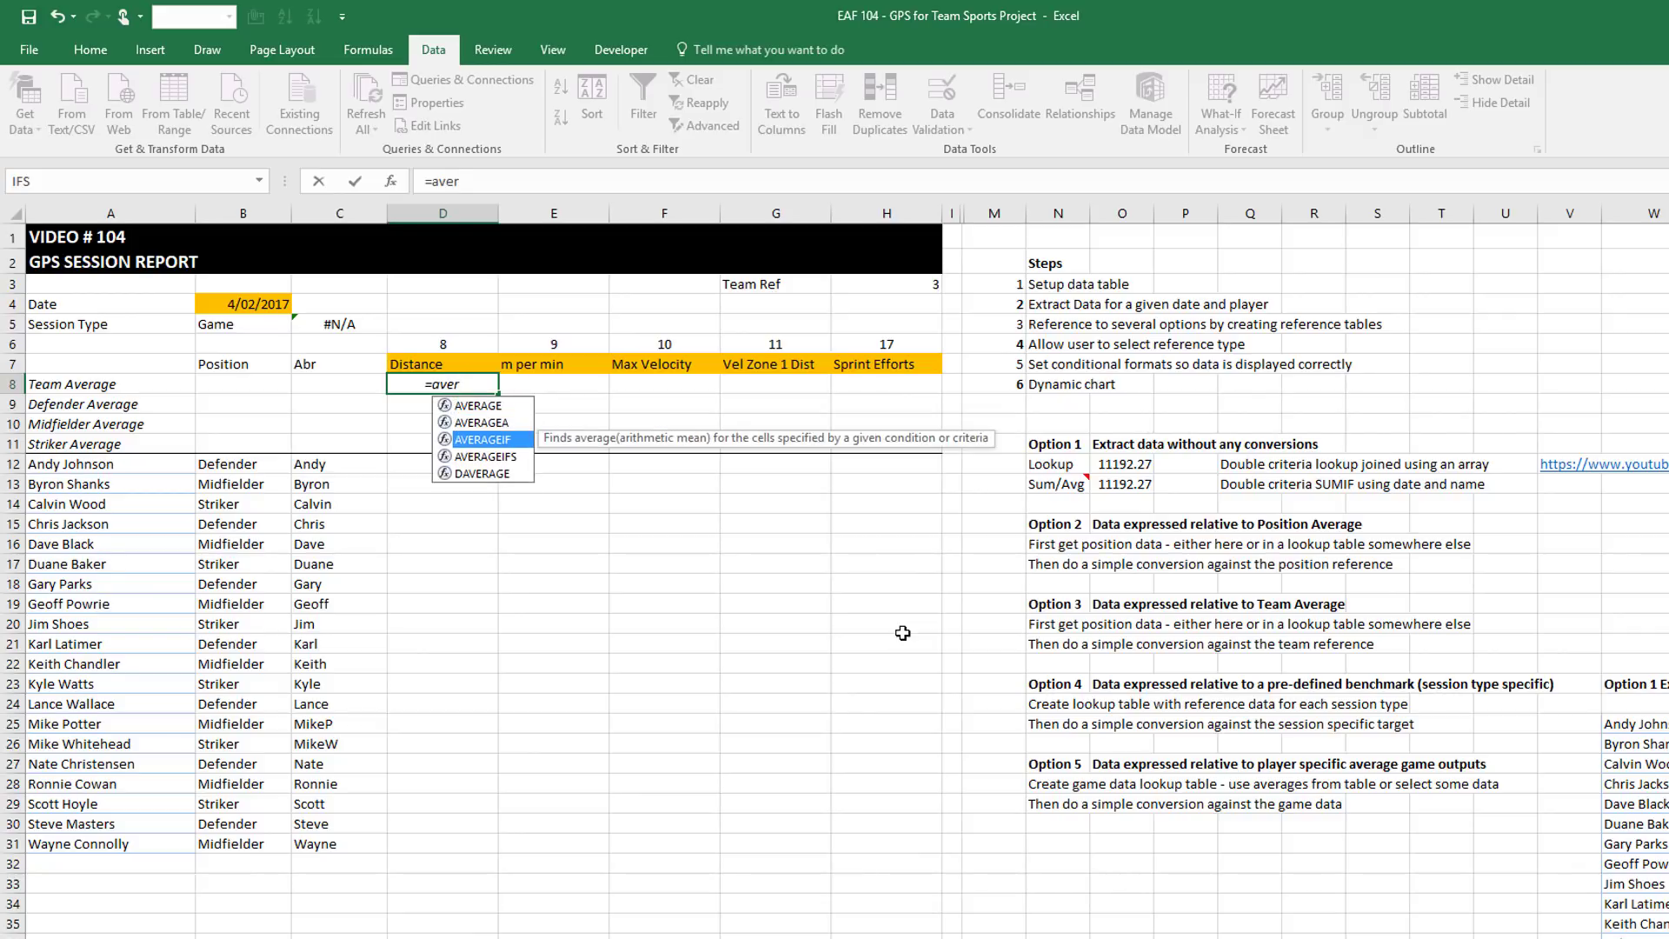
{"action": "key", "text": "Tab"}
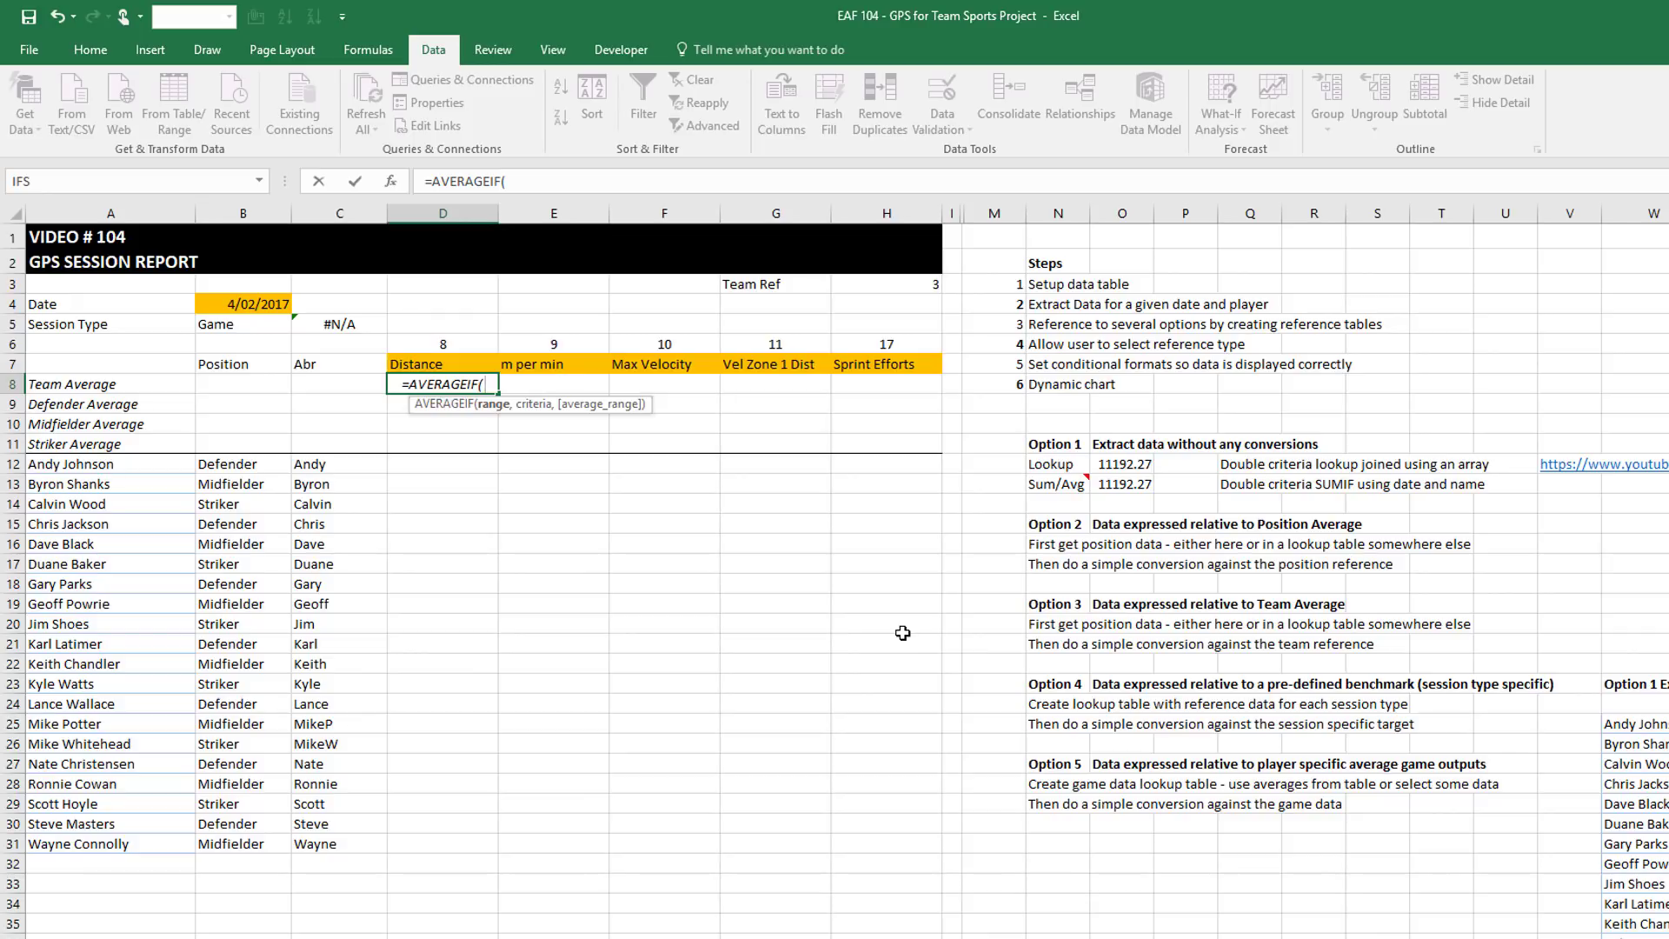
{"action": "type", "text": "tbl"}
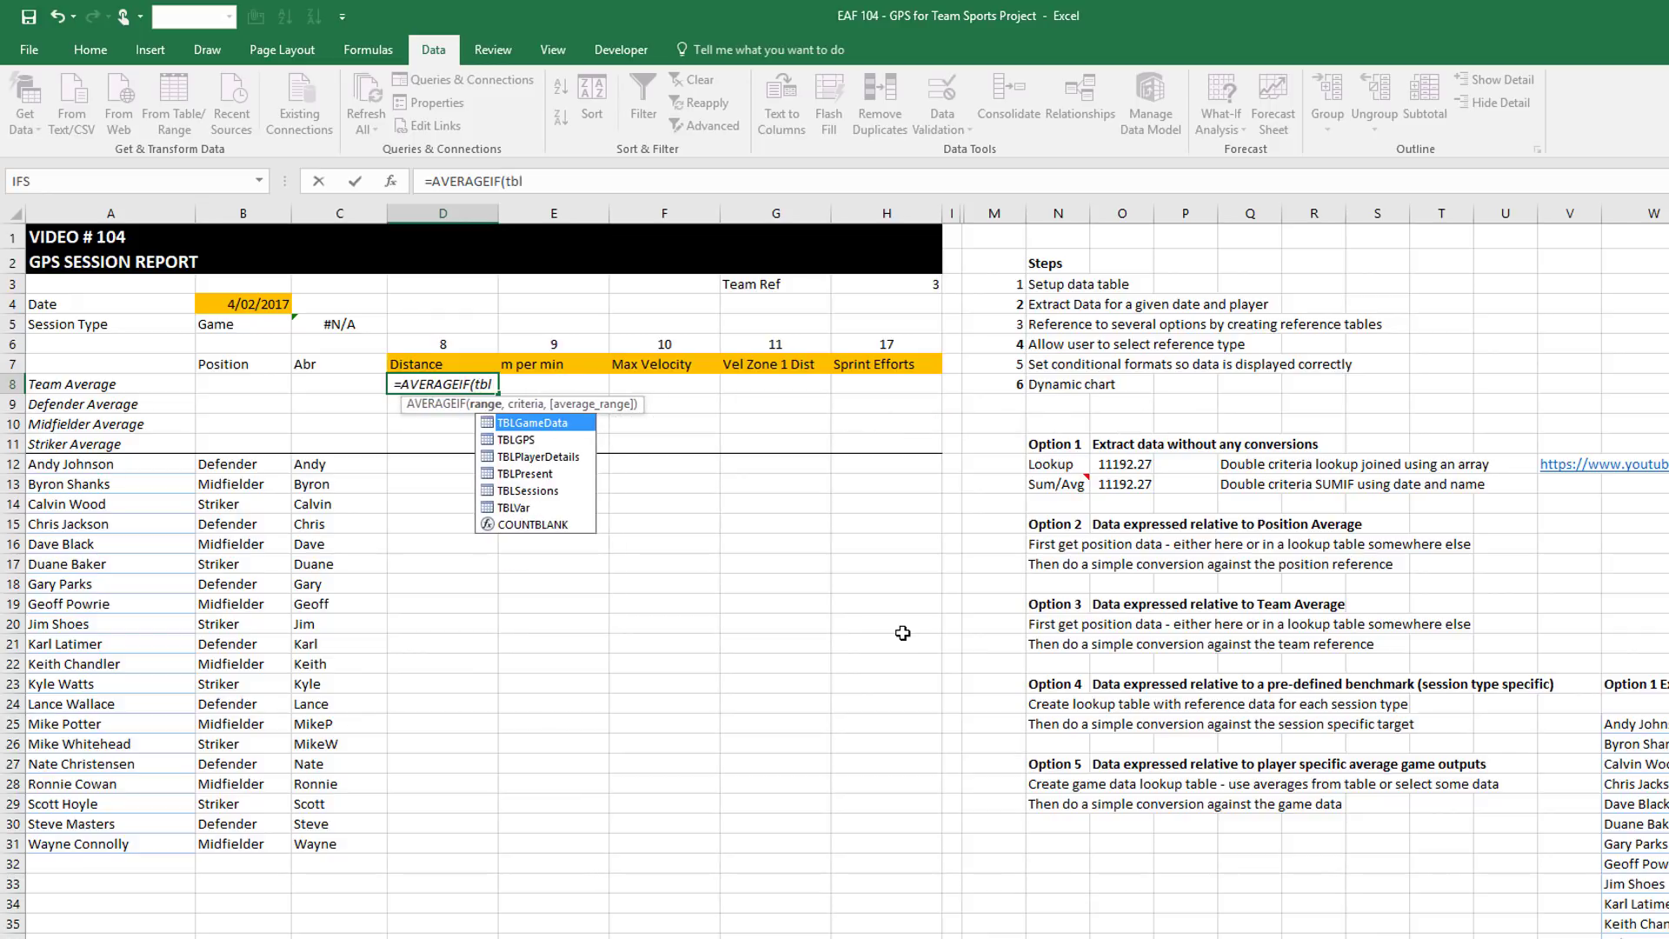
{"action": "key", "text": "Down"}
{"action": "key", "text": "Tab"}
{"action": "type", "text": "["}
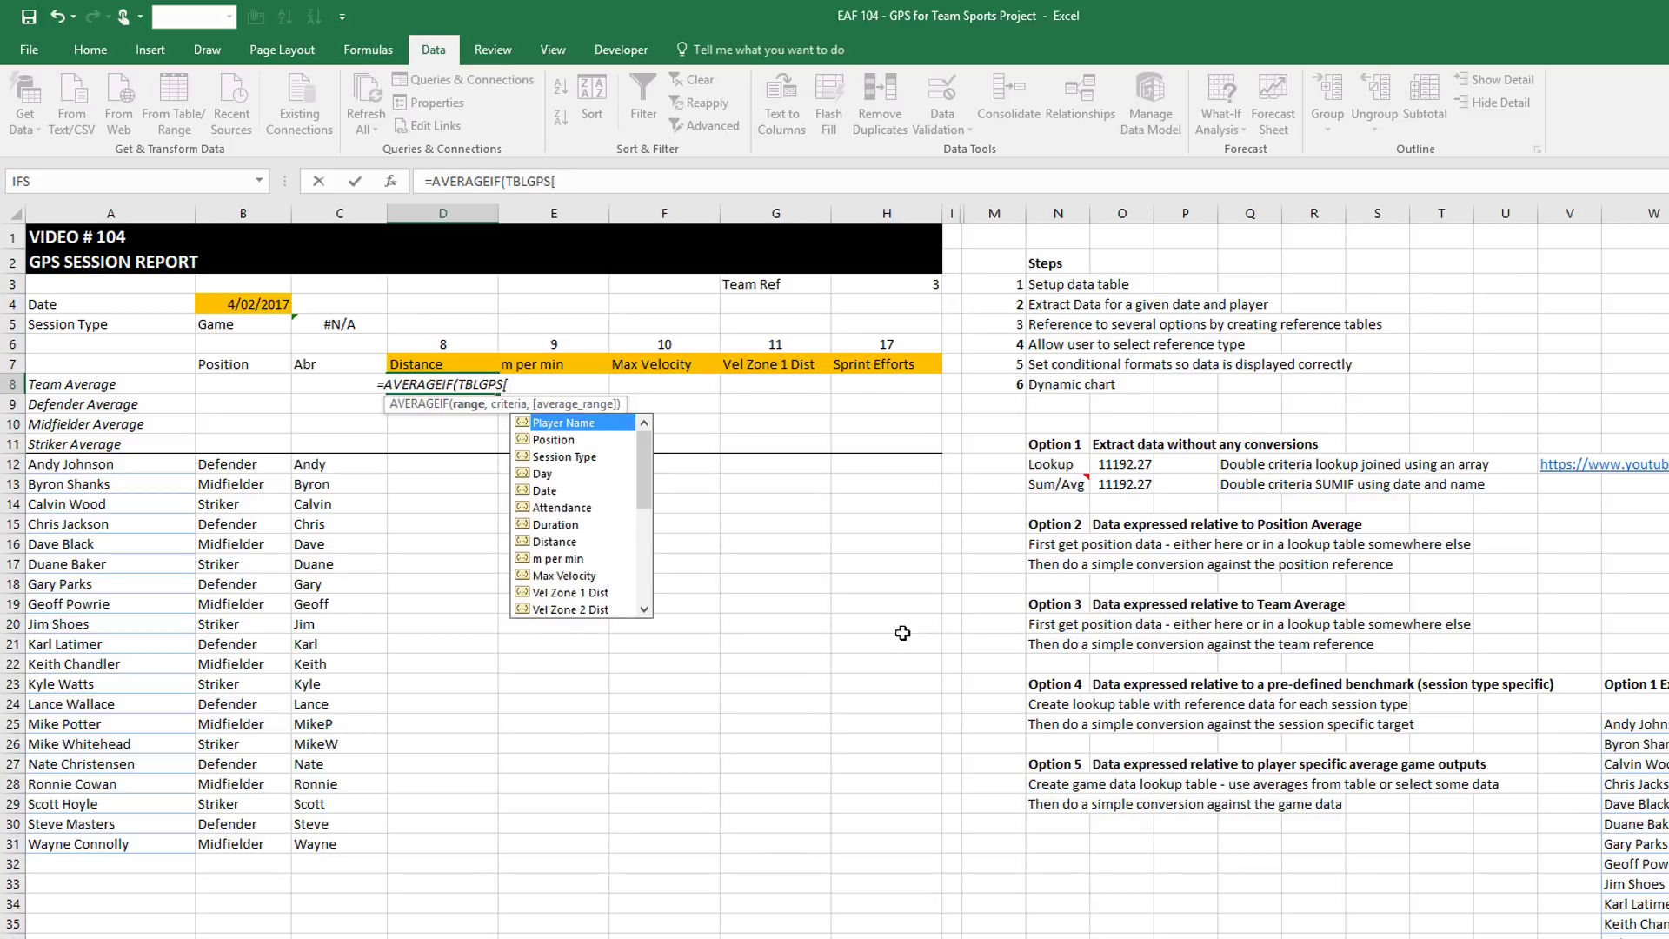
{"action": "key", "text": "Down"}
{"action": "key", "text": "Down"}
{"action": "key", "text": "Down"}
{"action": "key", "text": "Down"}
{"action": "key", "text": "Tab"}
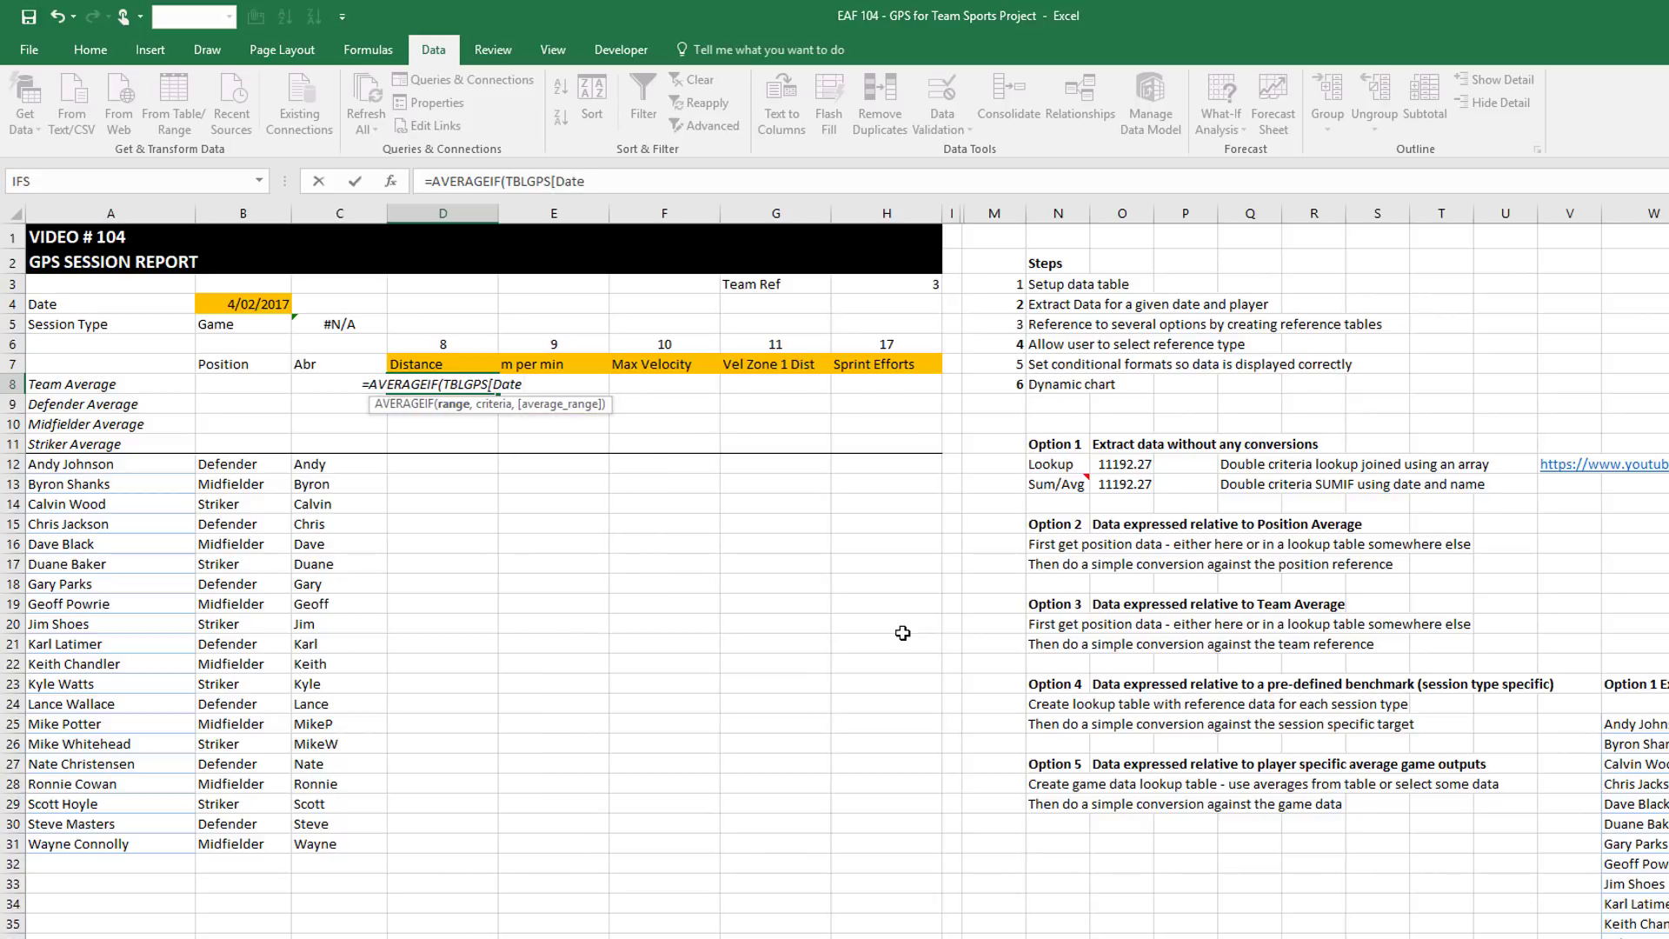
{"action": "type", "text": "],"}
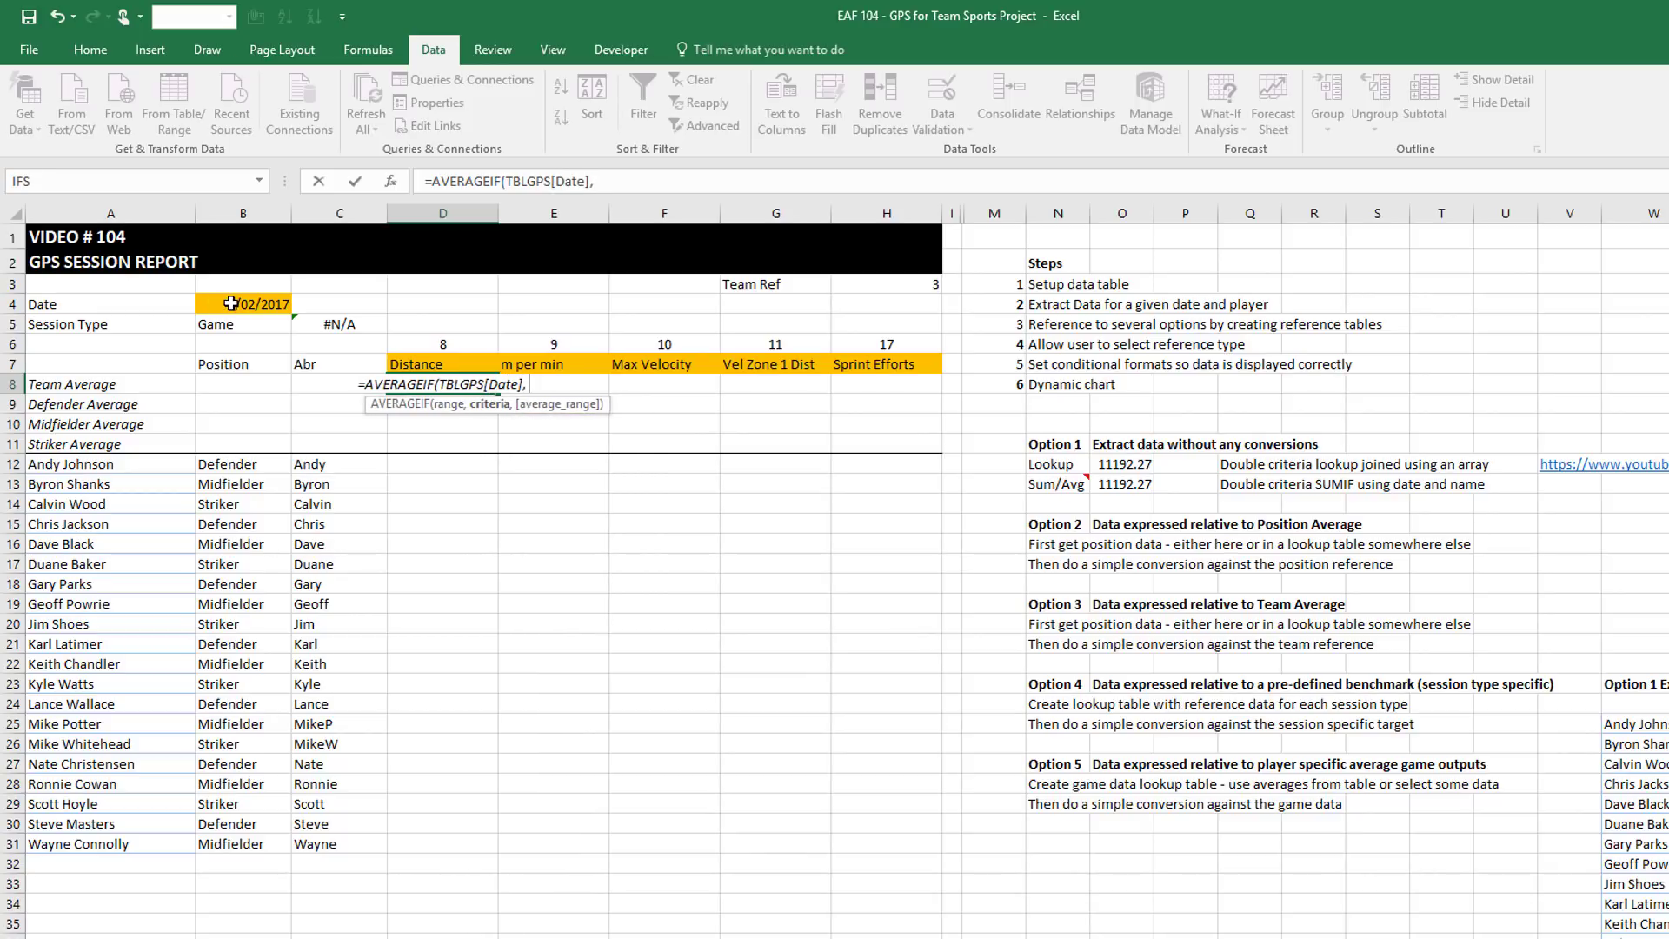
{"action": "left_click", "coordinate": [231, 304]}
{"action": "key", "text": "F4"}
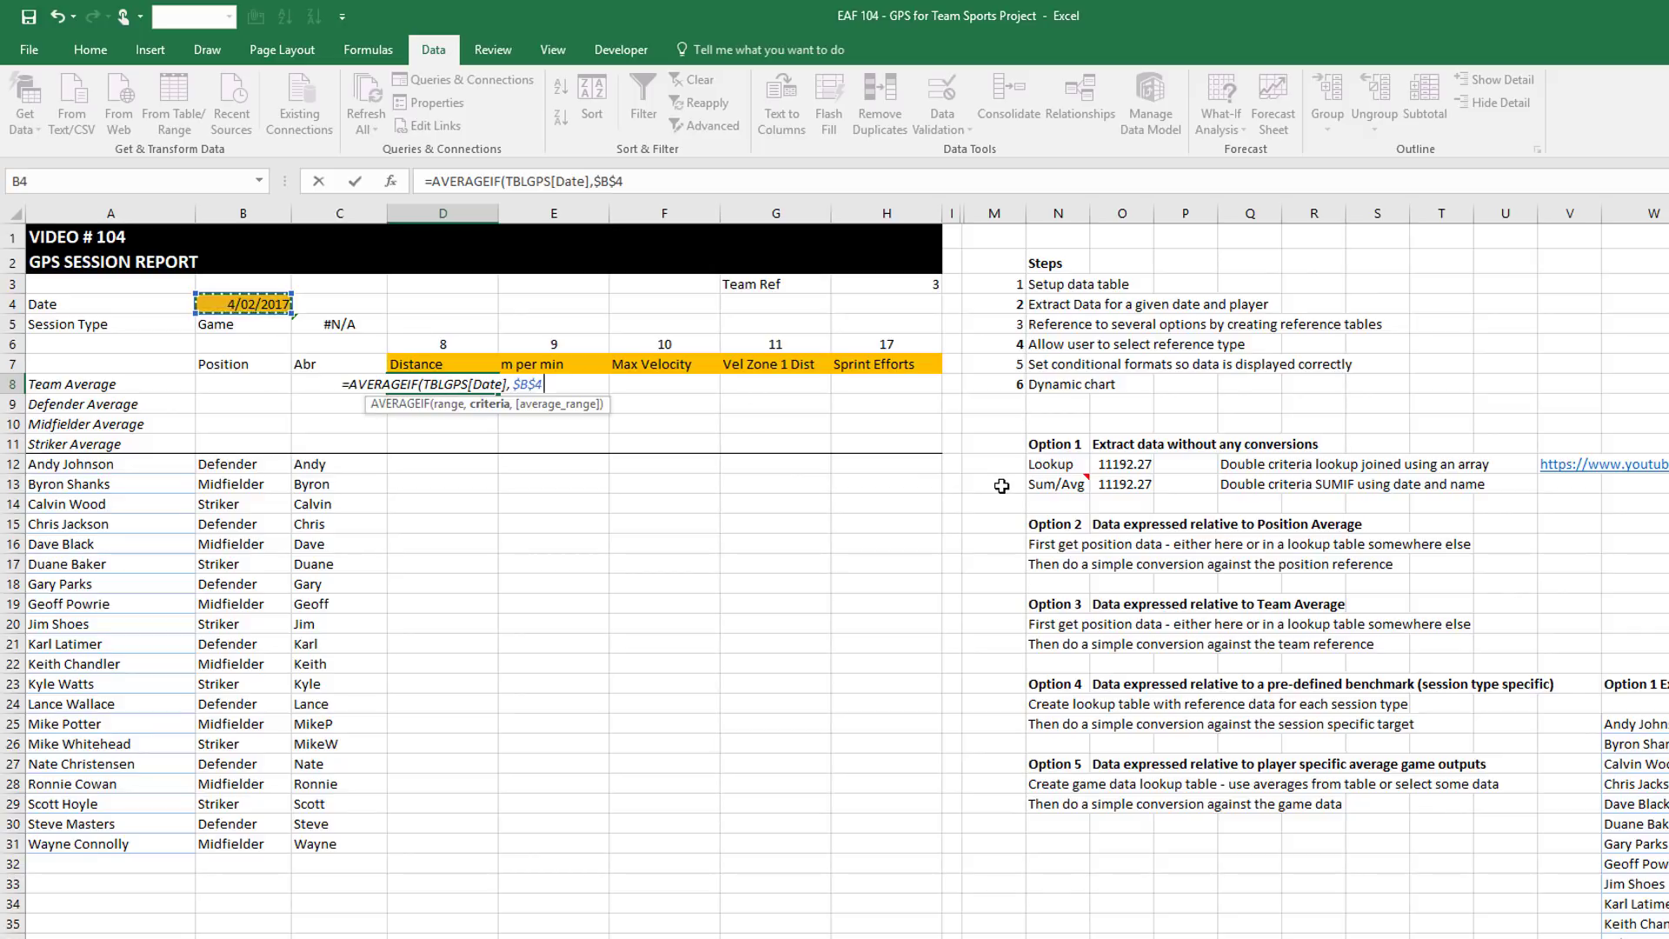
Finish with INDEX(TBLGPS,,D$6) as the average range, returning 11499.10
{"action": "type", "text": ","}
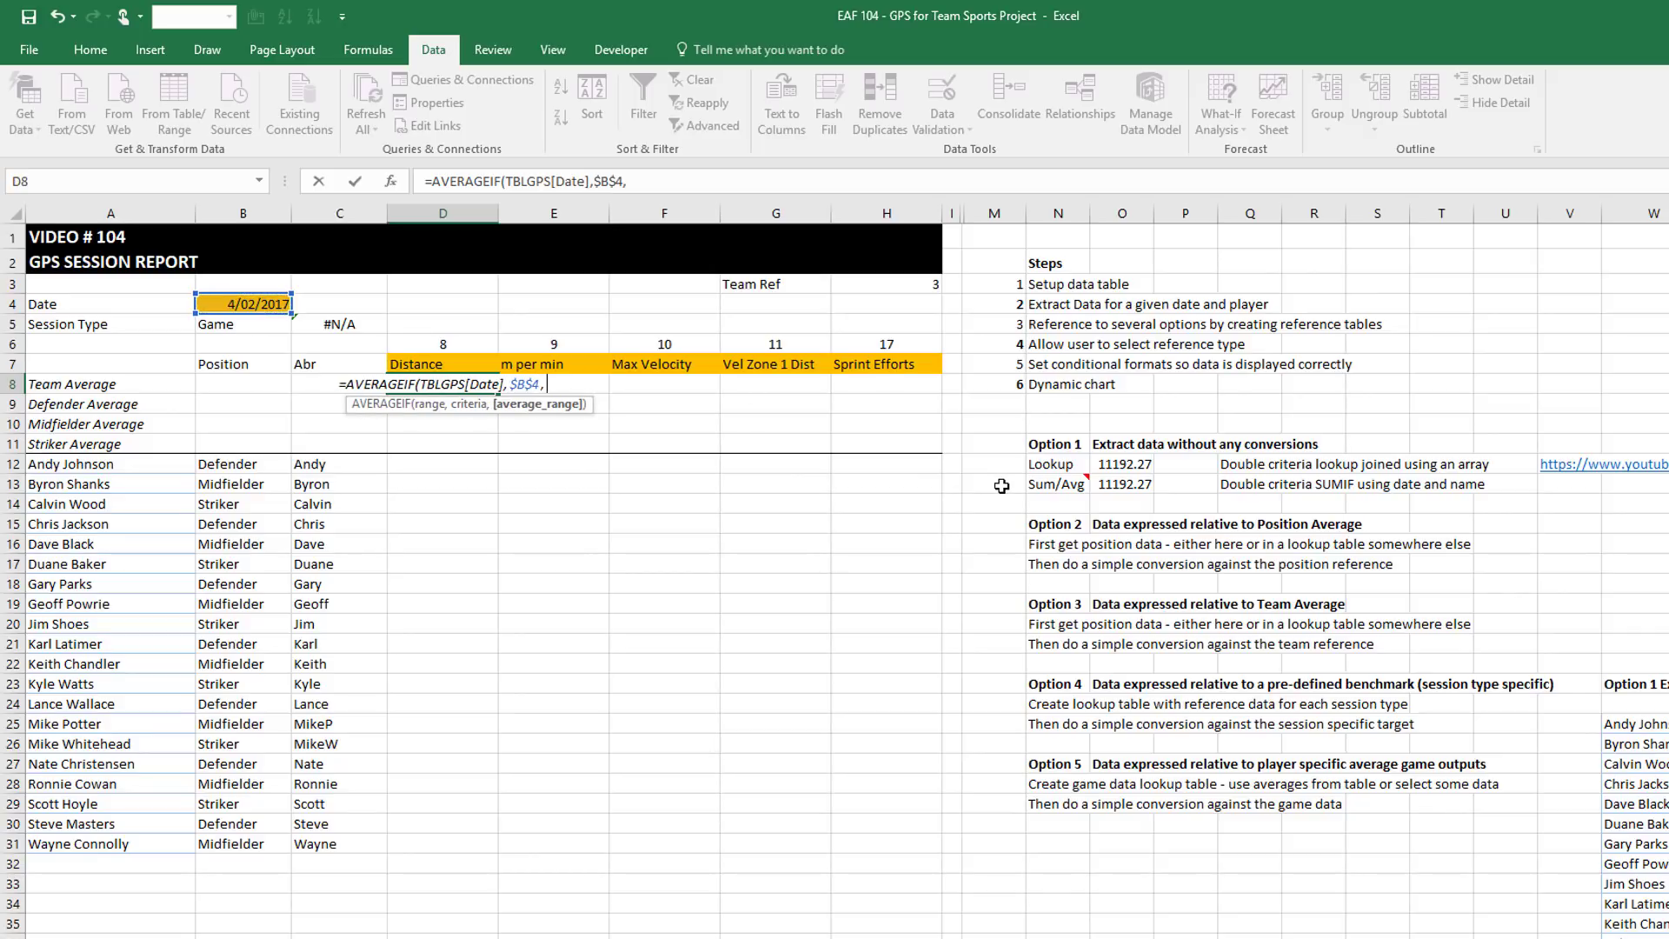
{"action": "type", "text": "index("}
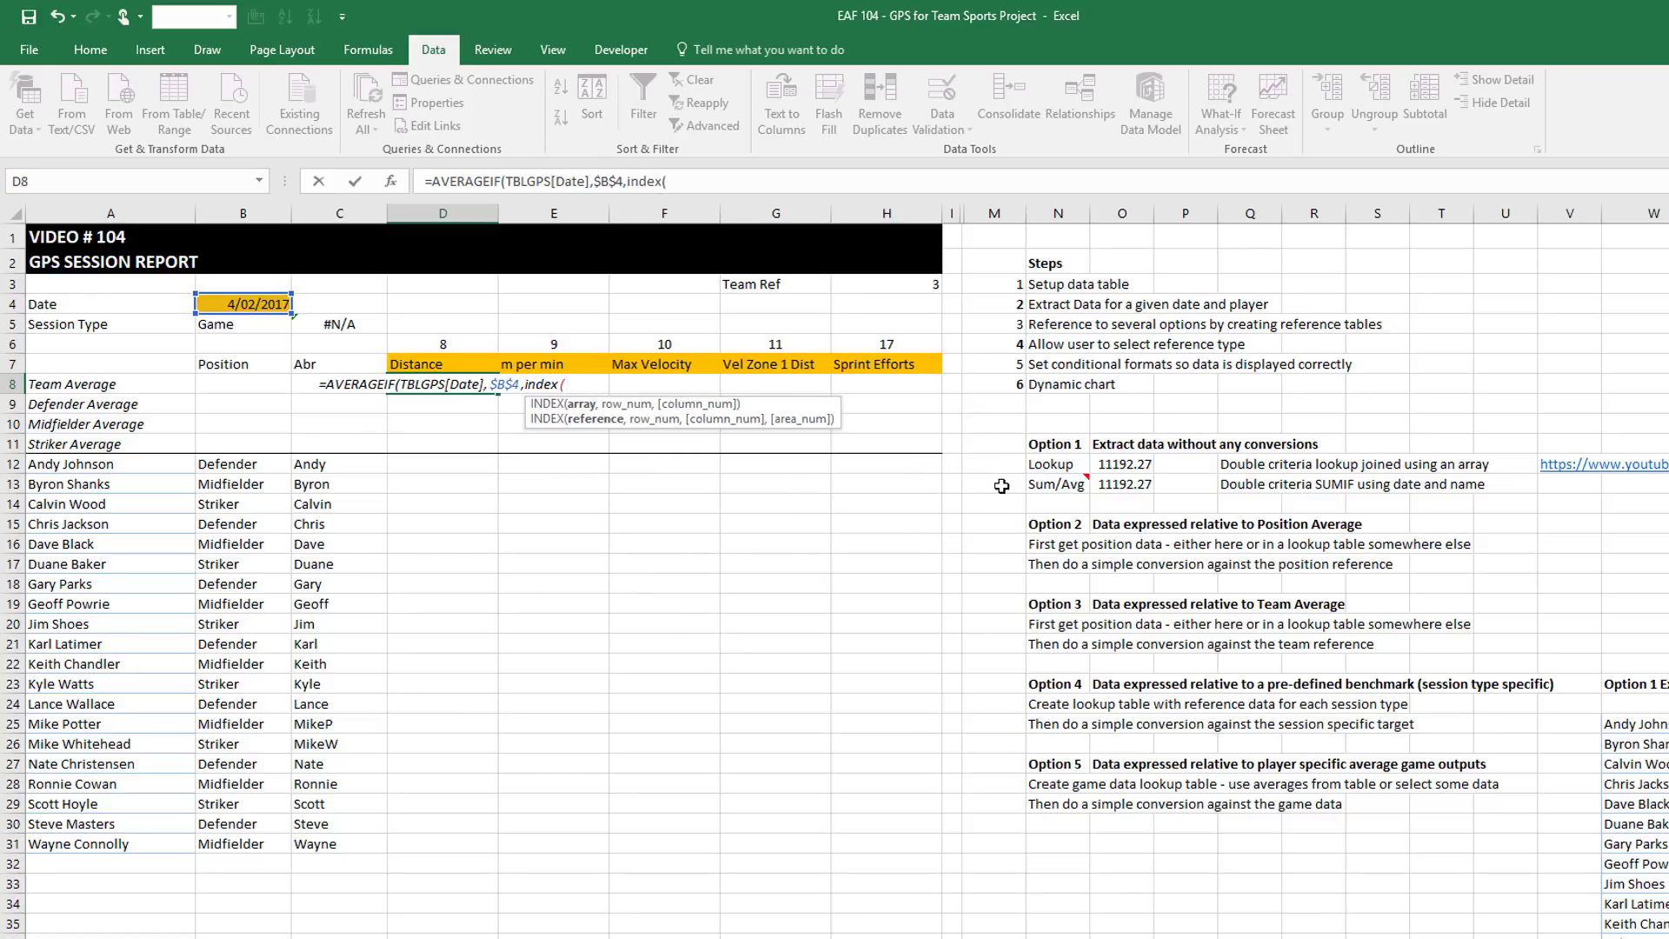
{"action": "type", "text": "TBLGPS"}
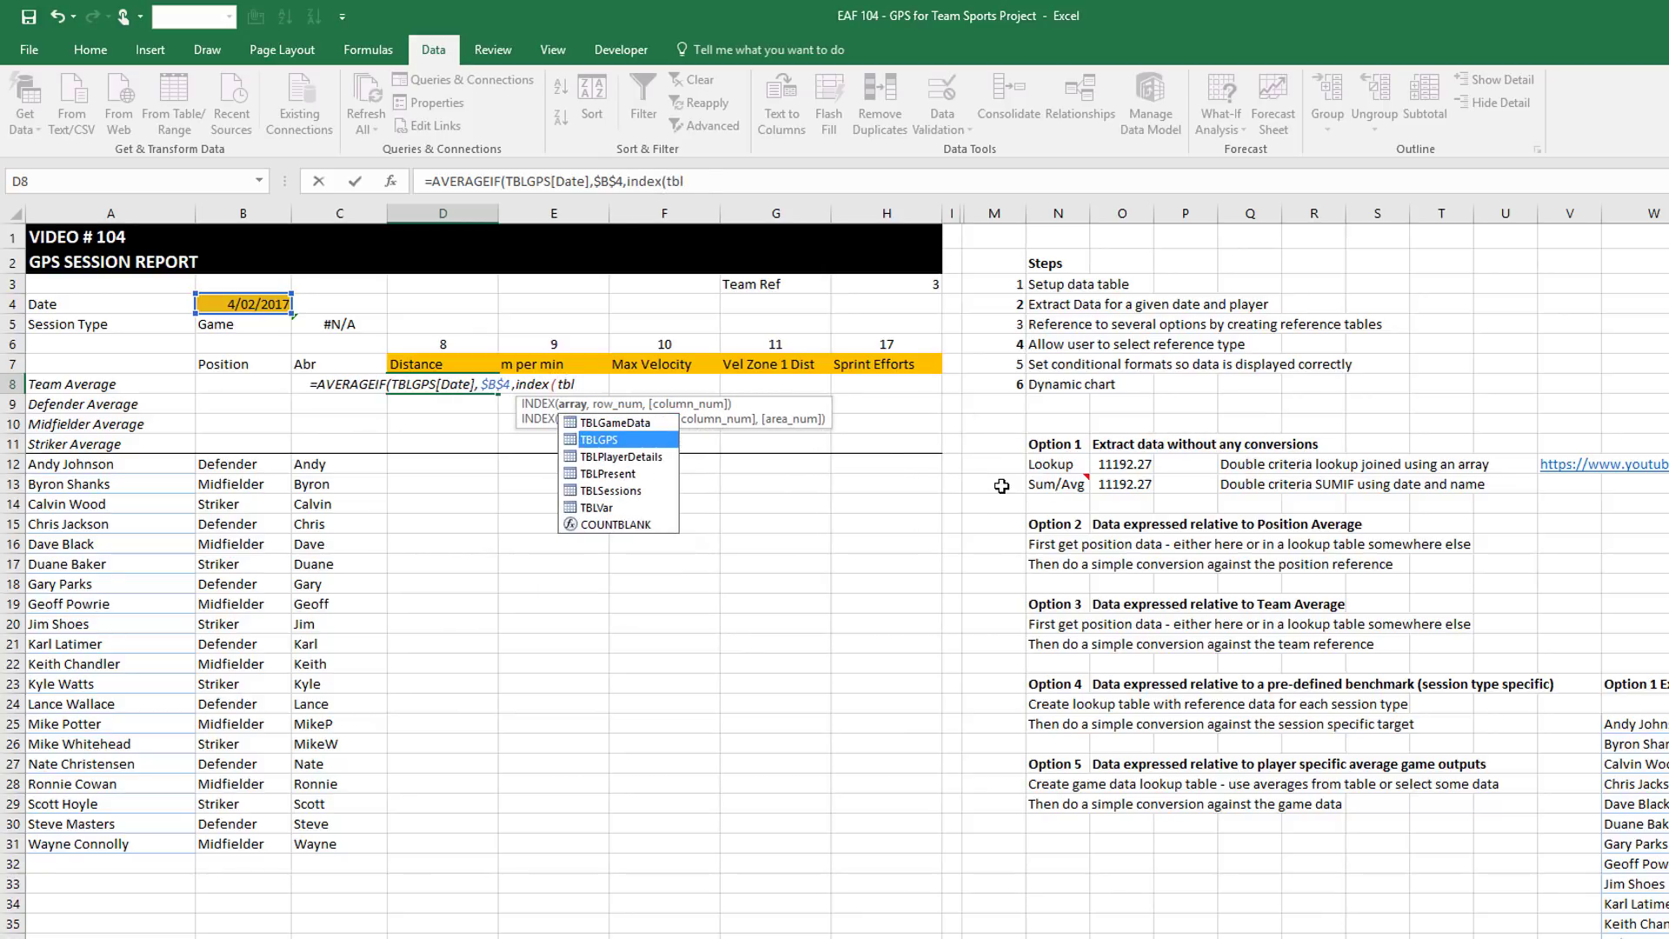
{"action": "key", "text": "Tab"}
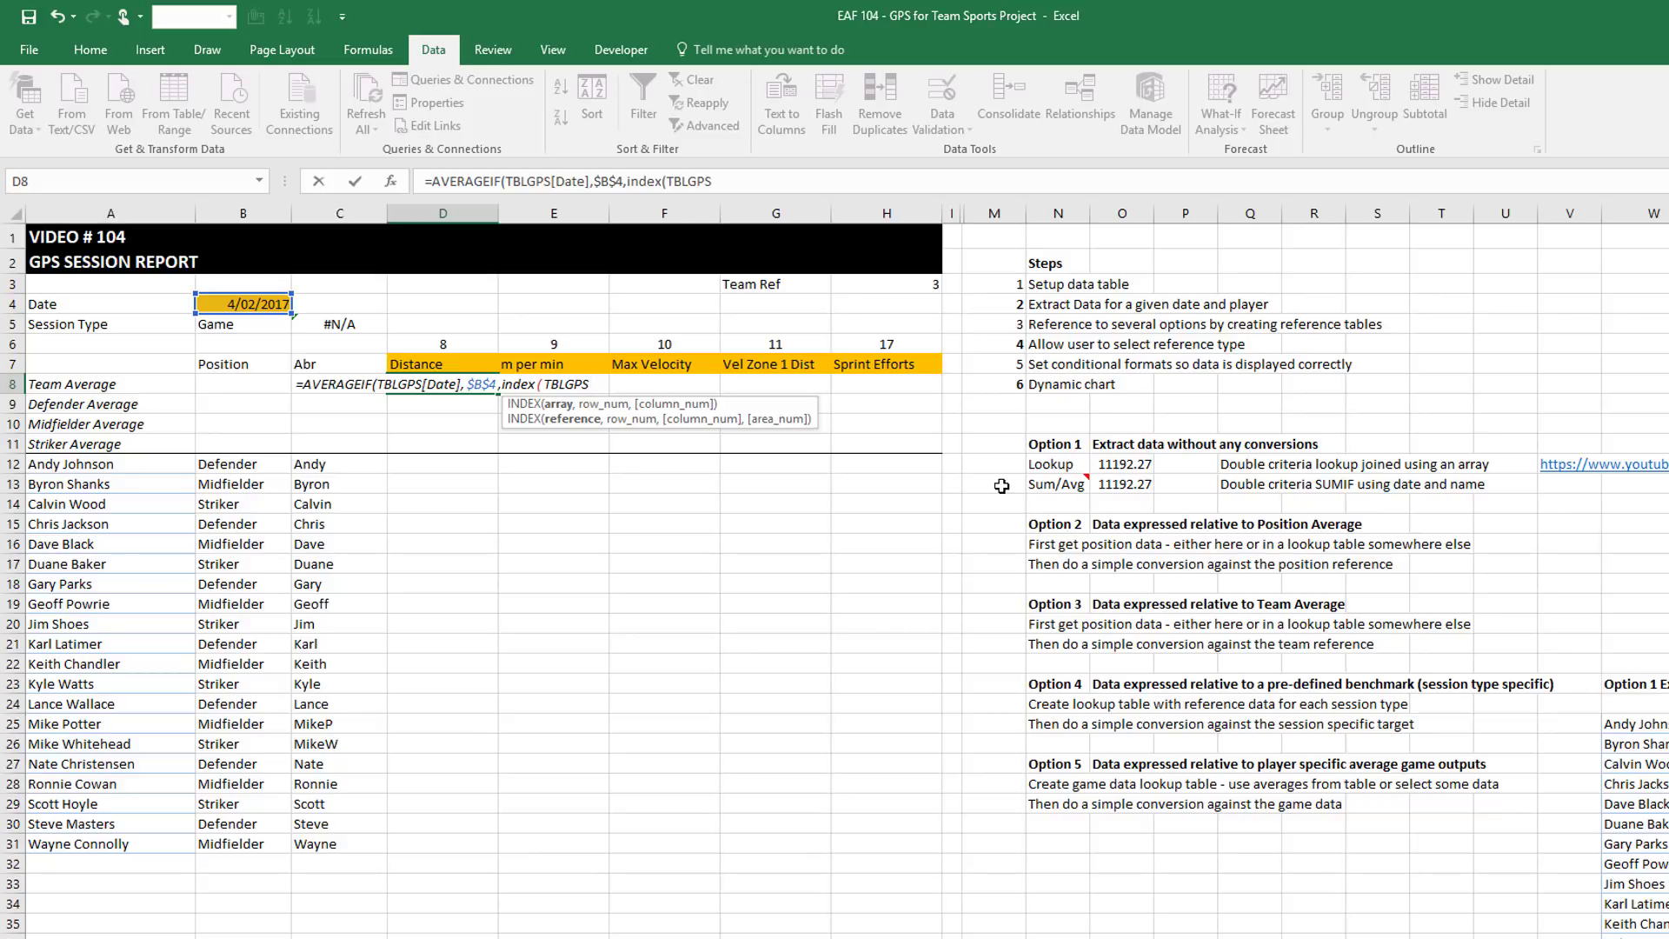
{"action": "type", "text": ","}
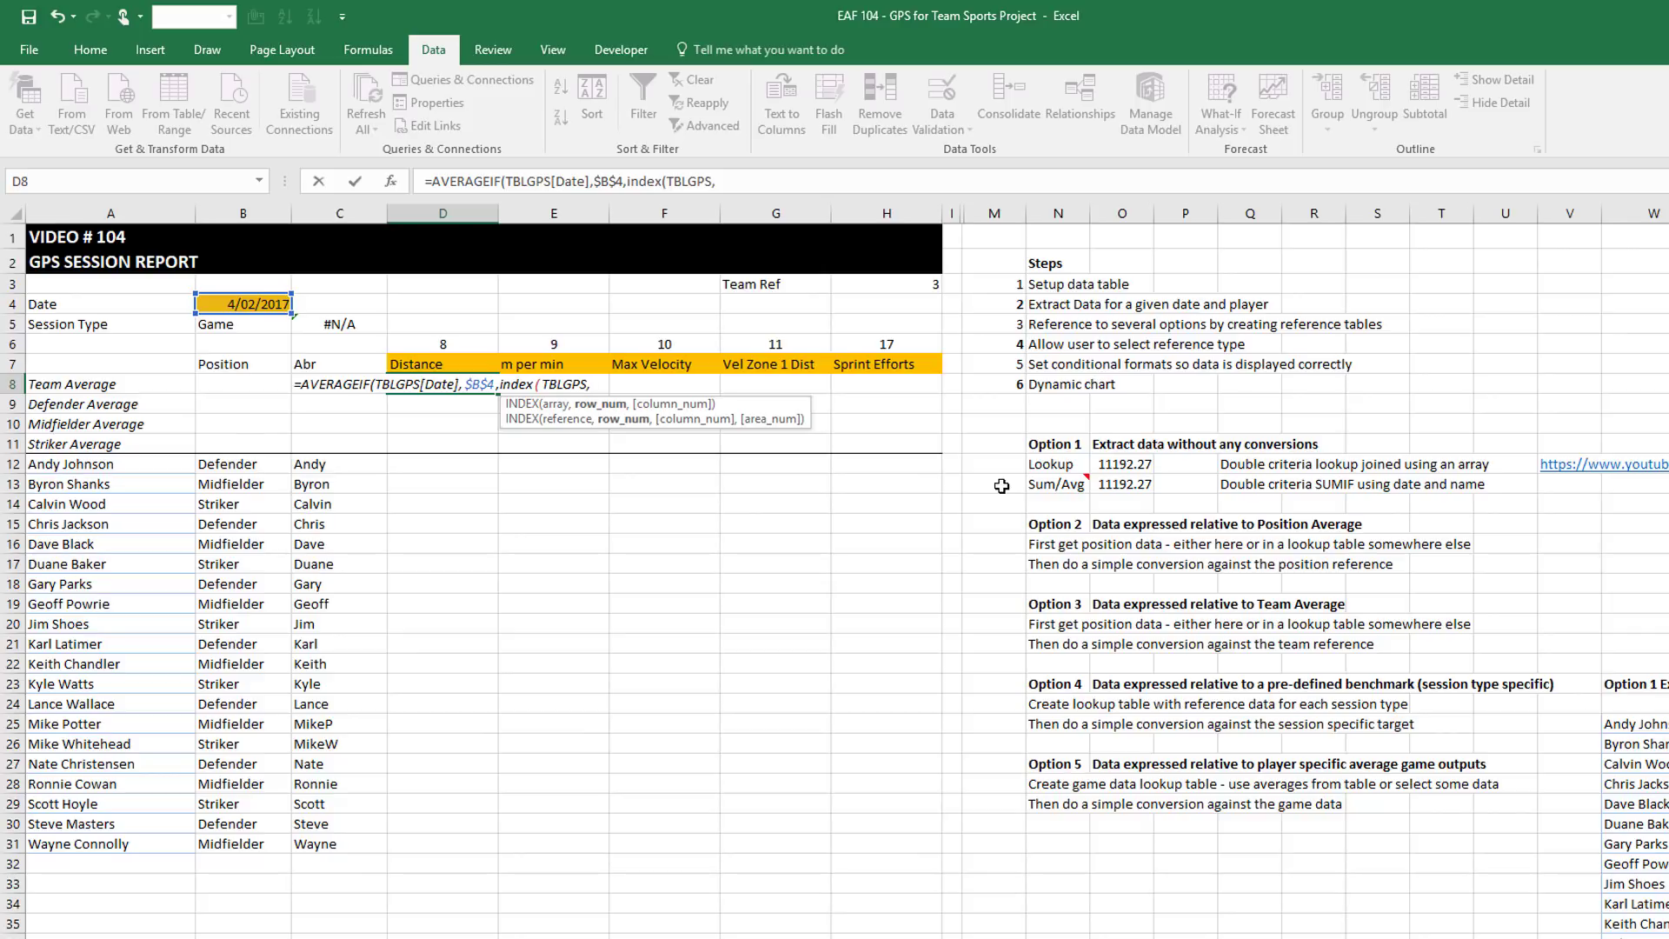
{"action": "type", "text": ","}
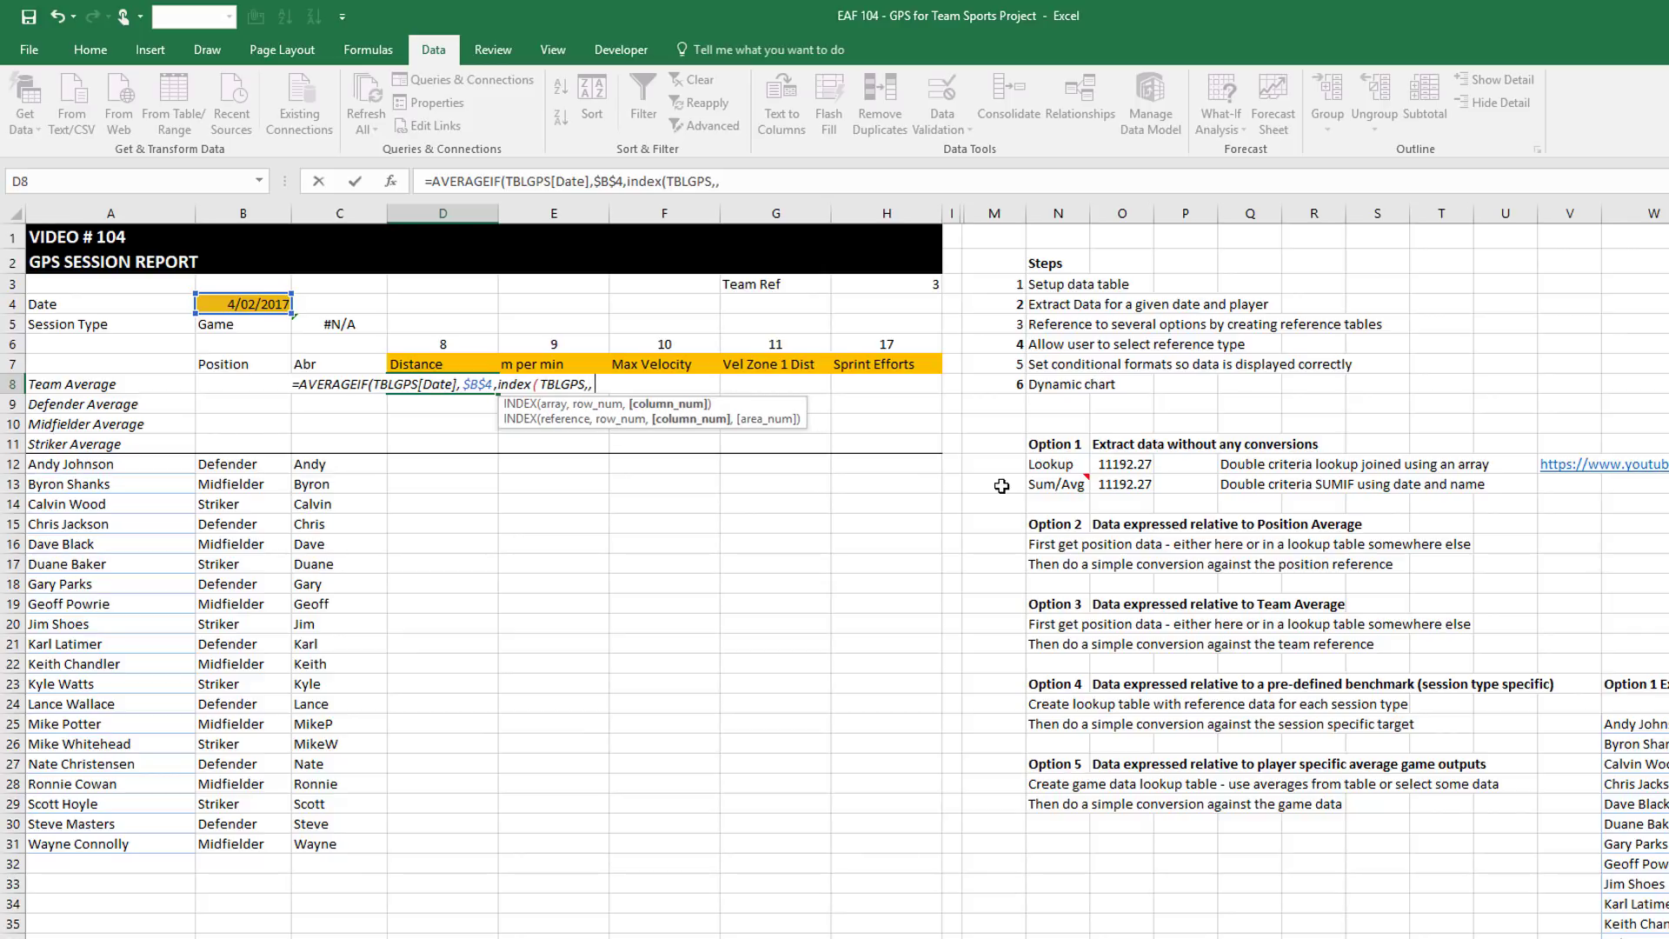
{"action": "left_click", "coordinate": [419, 341]}
{"action": "key", "text": "F4"}
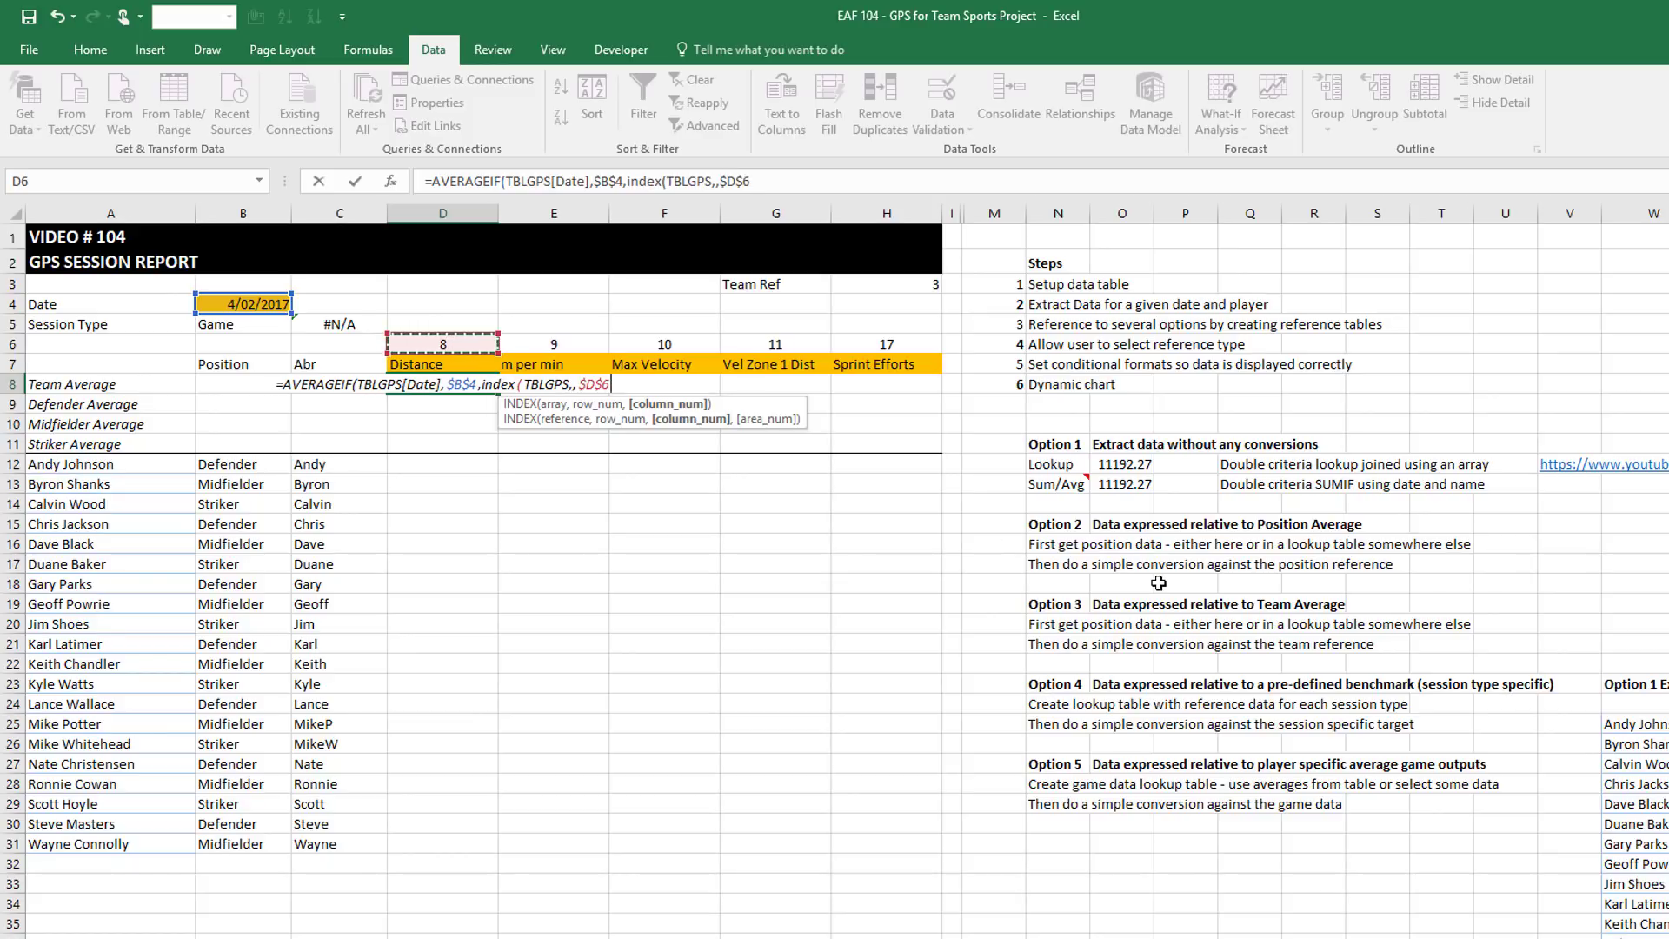
{"action": "key", "text": "F4"}
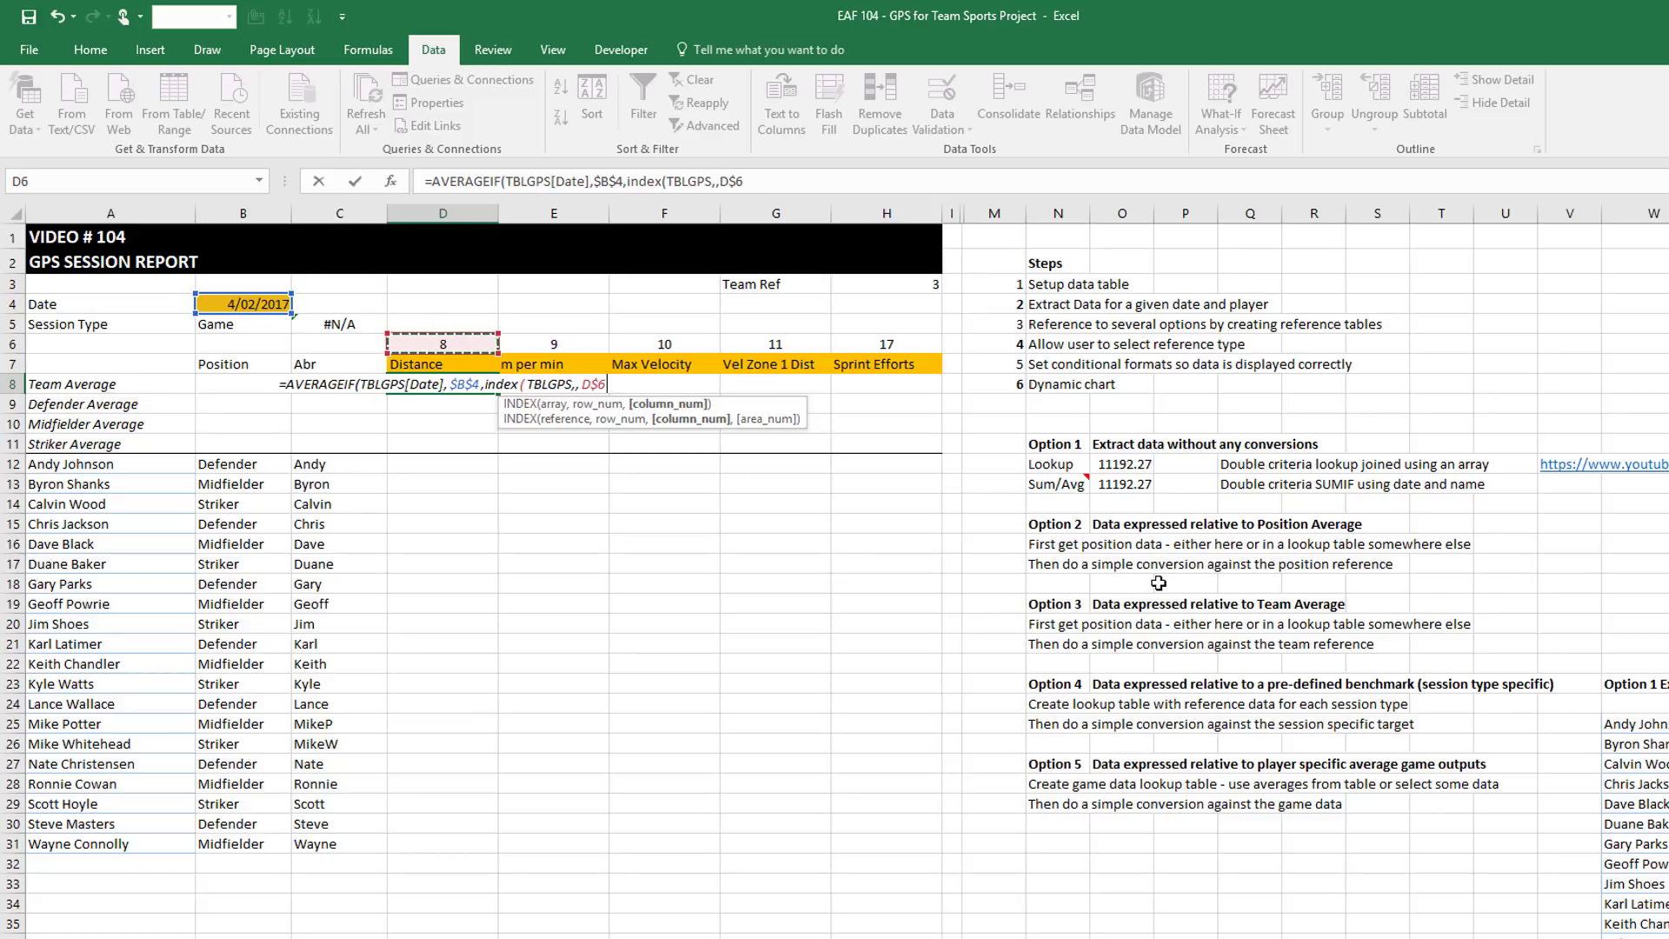
{"action": "type", "text": ")"}
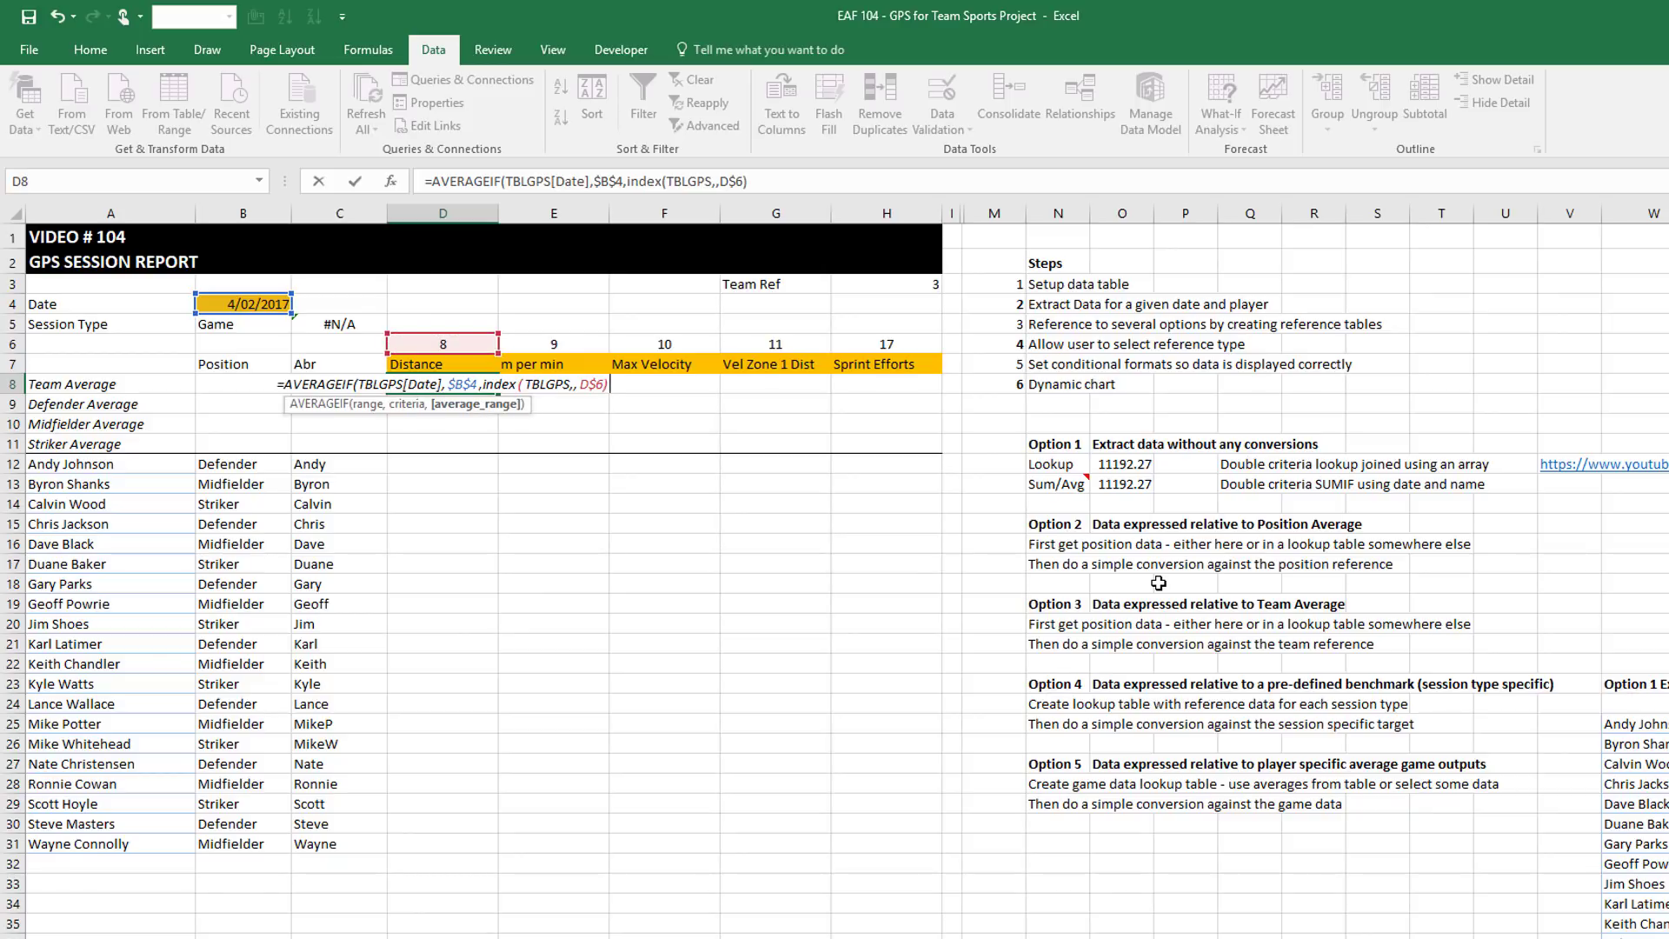
{"action": "type", "text": ")"}
{"action": "key", "text": "Return"}
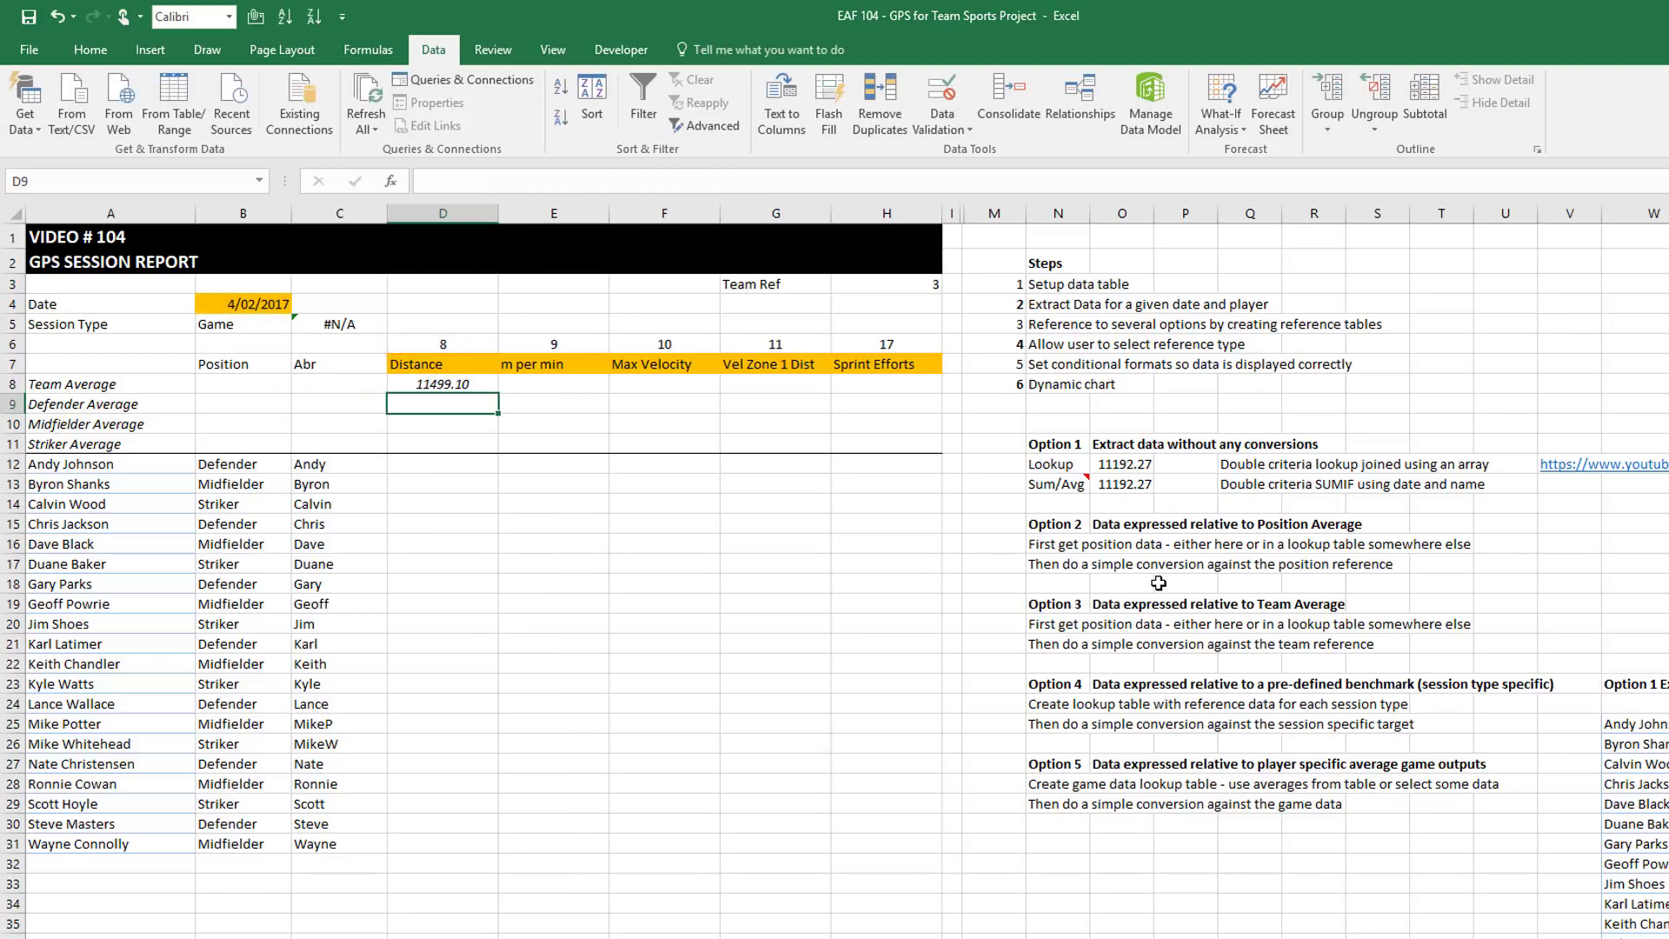
{"action": "left_click", "coordinate": [461, 364]}
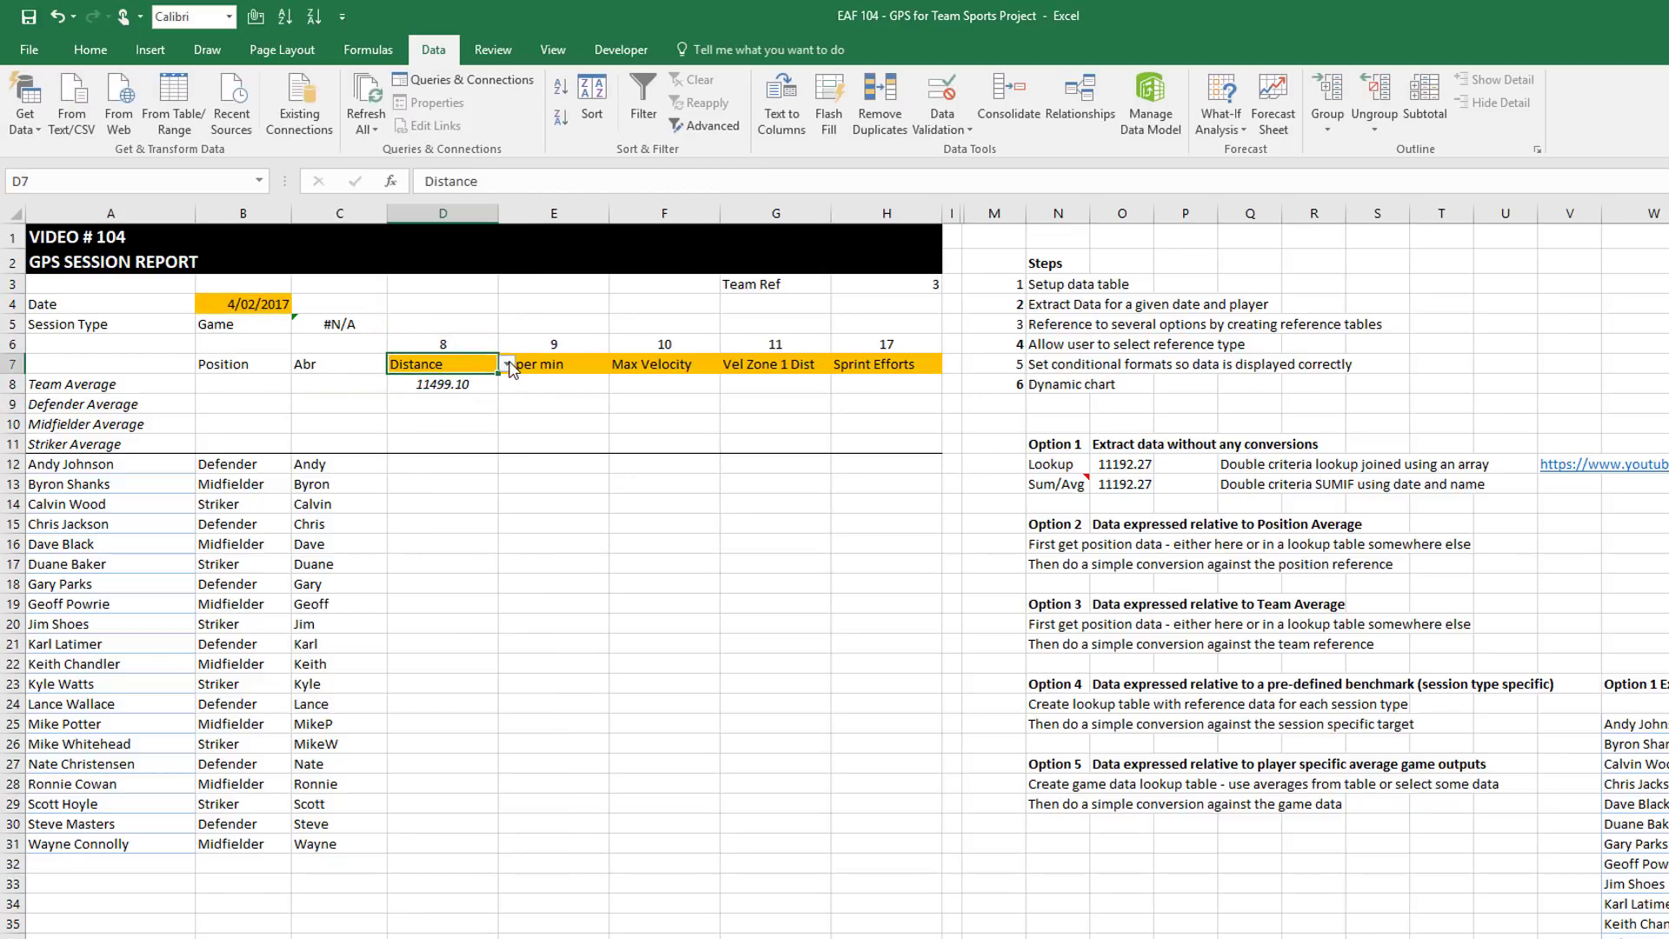
{"action": "left_click", "coordinate": [507, 365]}
{"action": "left_click", "coordinate": [426, 398]}
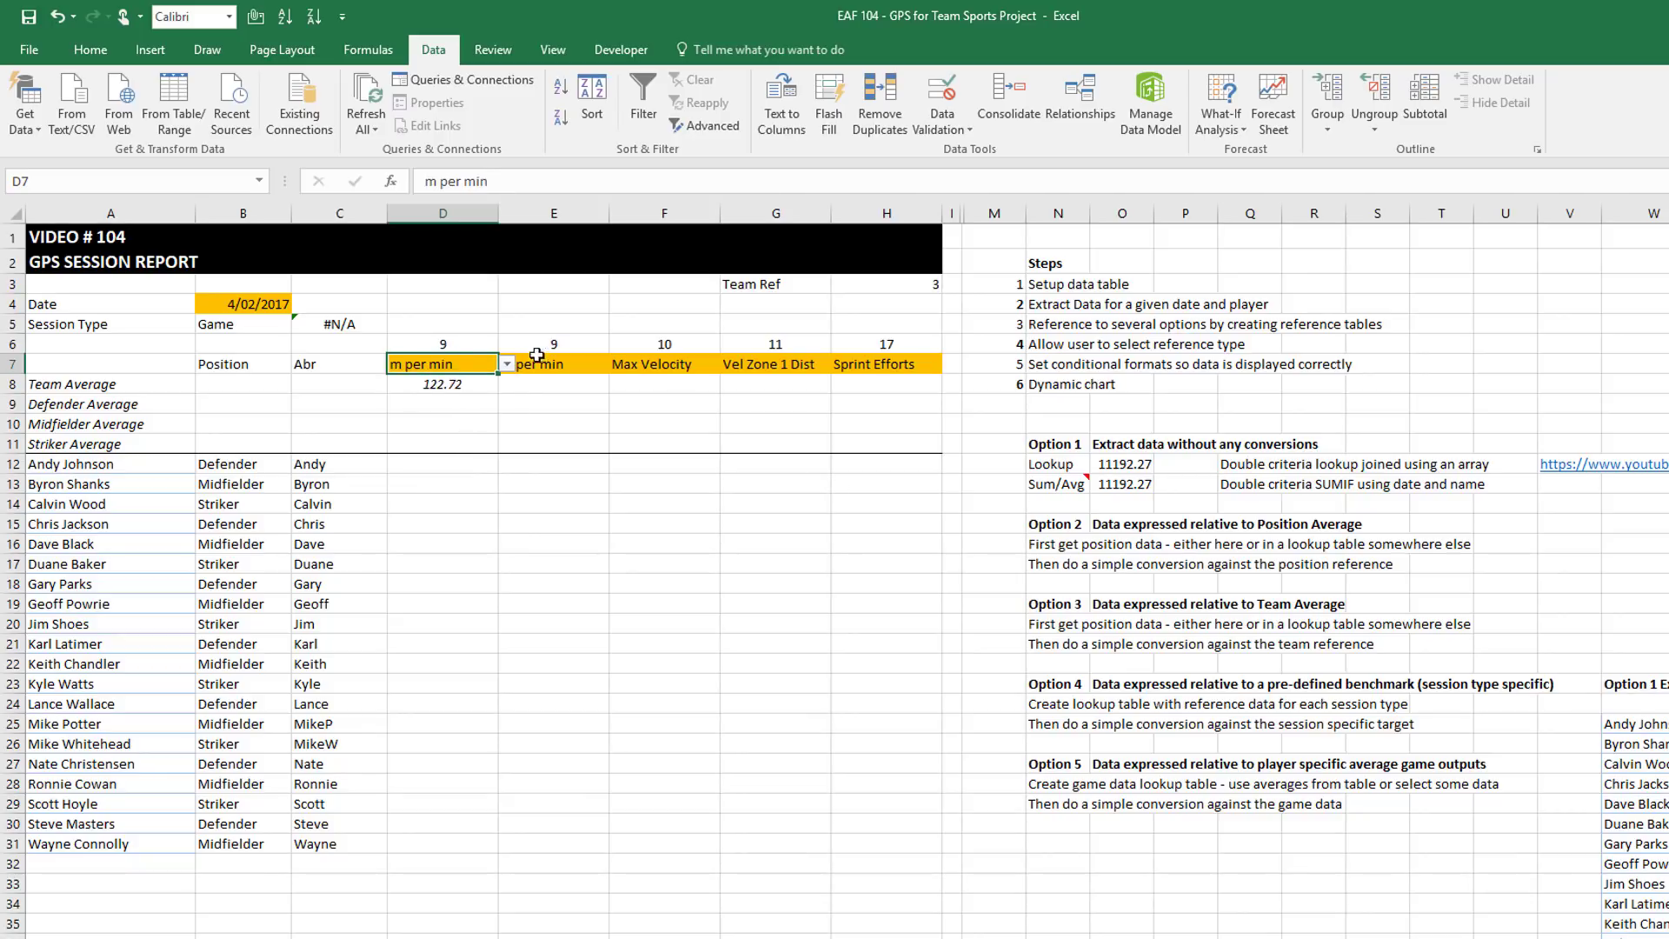
{"action": "left_click", "coordinate": [507, 364]}
{"action": "left_click", "coordinate": [426, 423]}
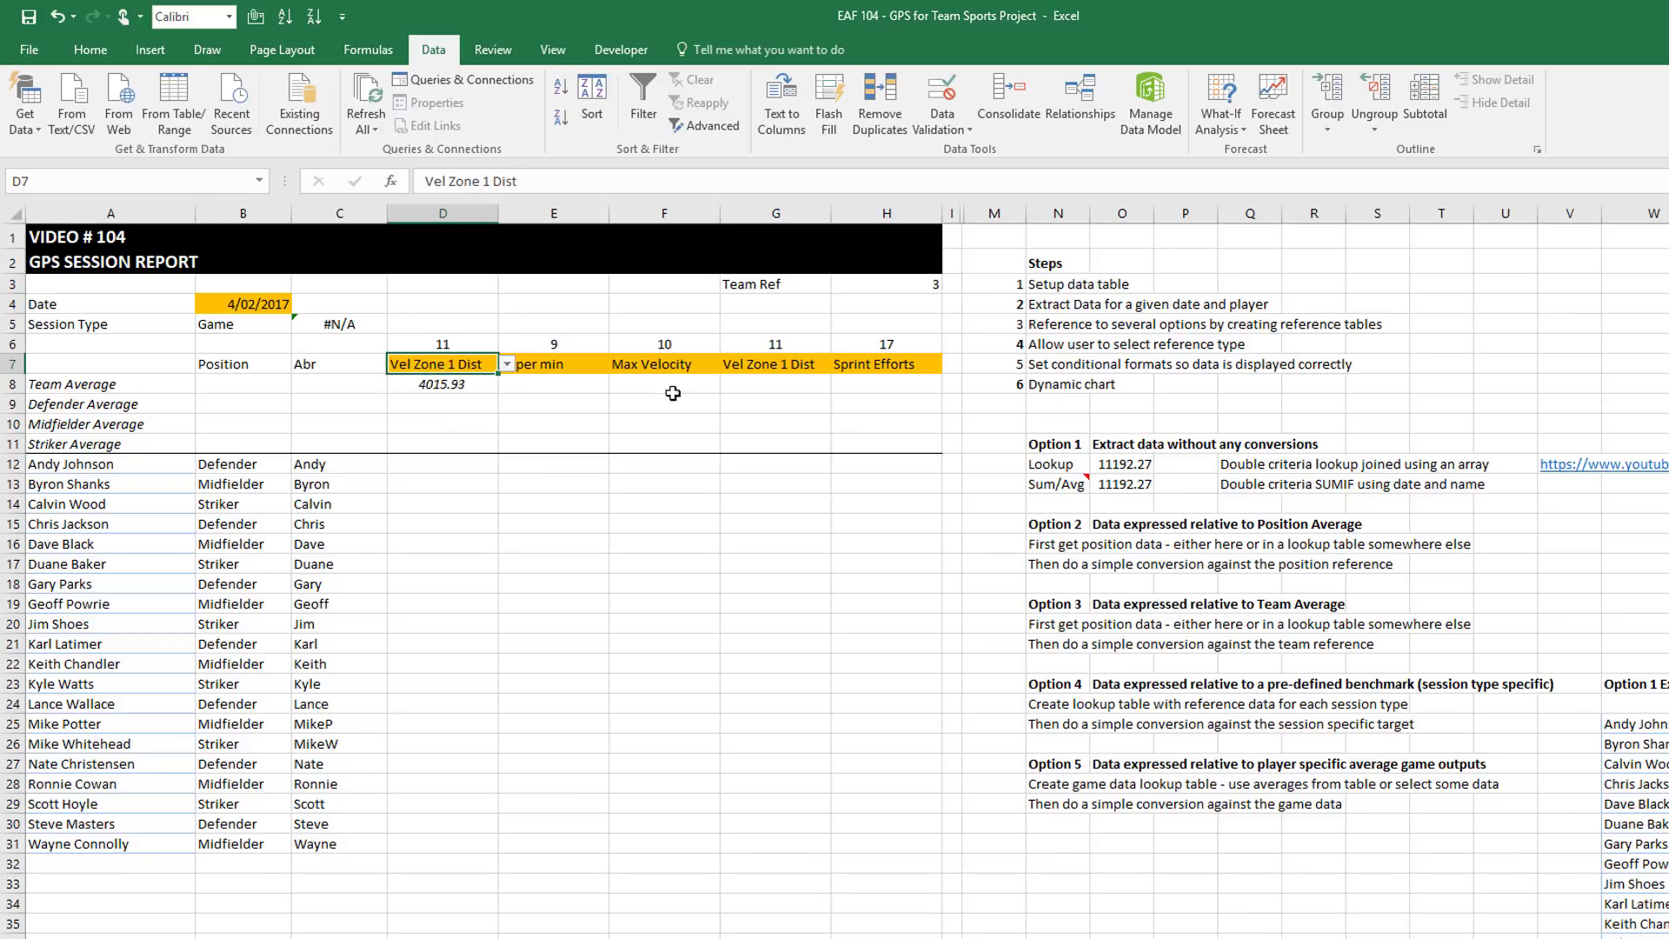
{"action": "left_click", "coordinate": [507, 364]}
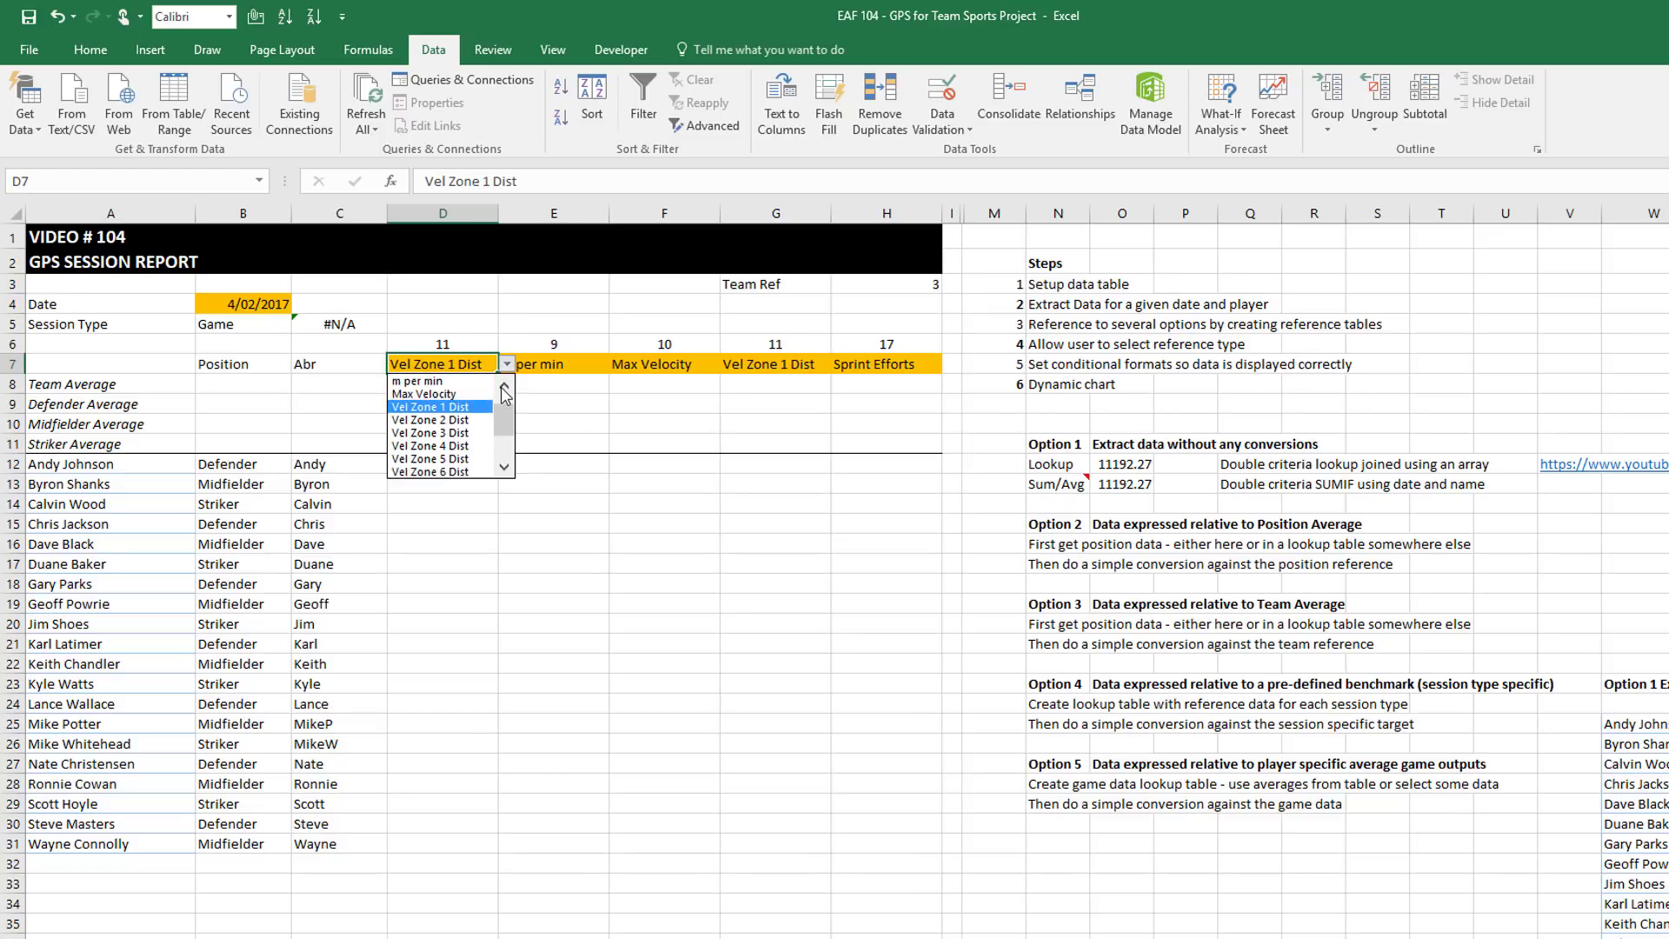
{"action": "left_click", "coordinate": [504, 385]}
{"action": "left_click", "coordinate": [504, 385]}
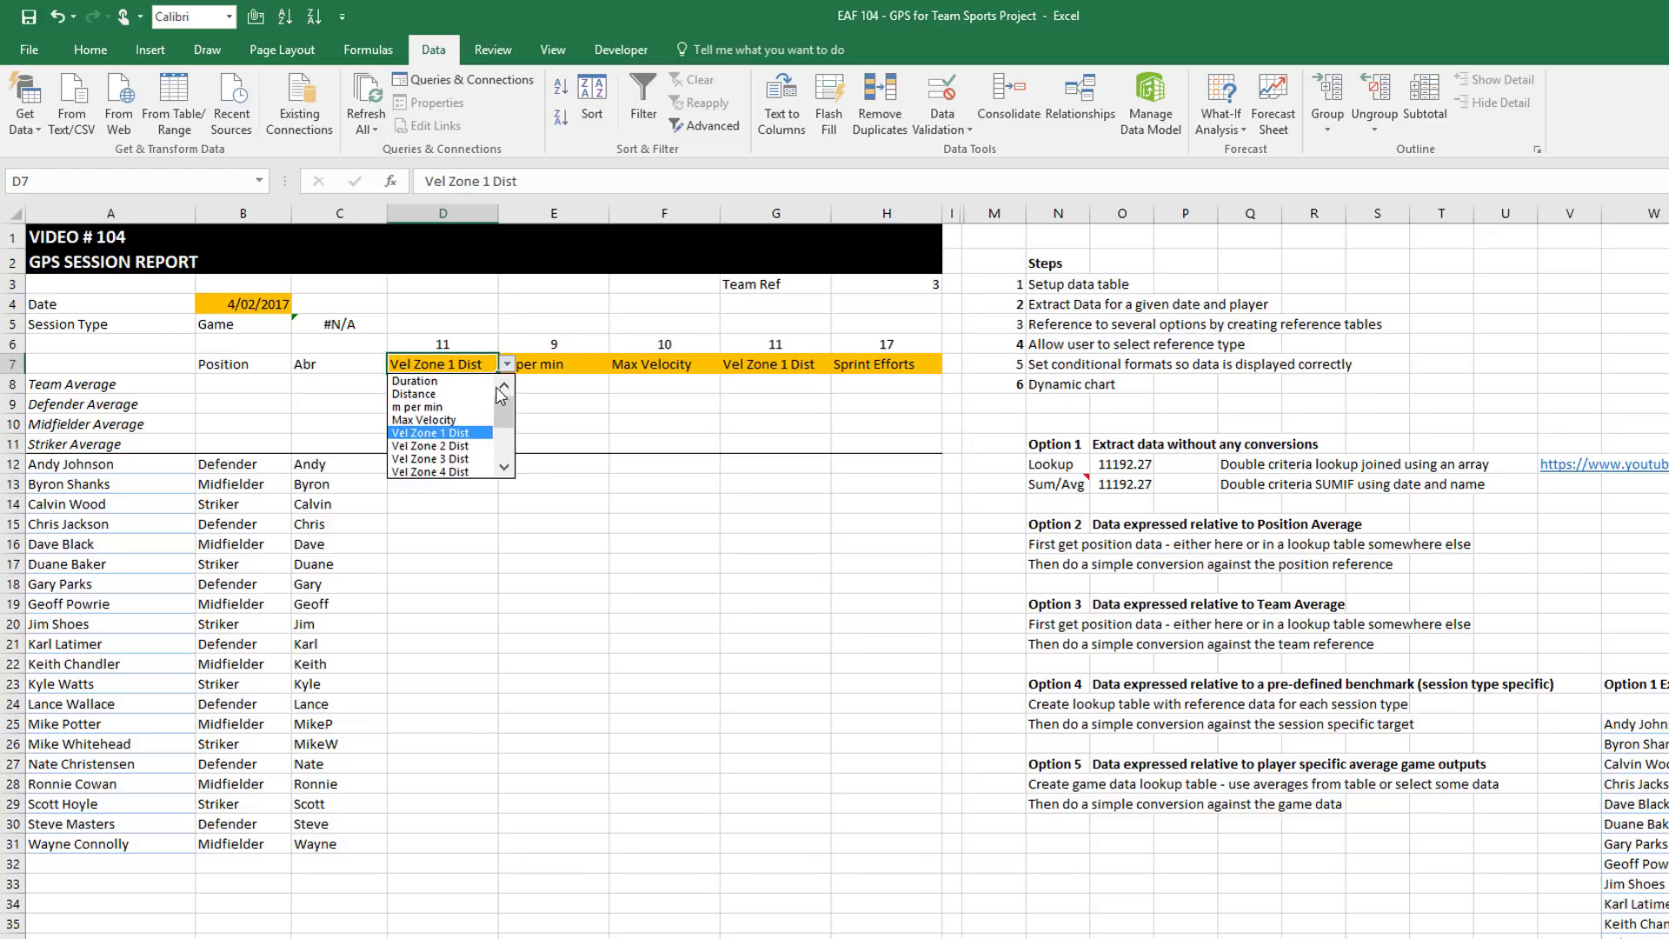
{"action": "left_click", "coordinate": [426, 394]}
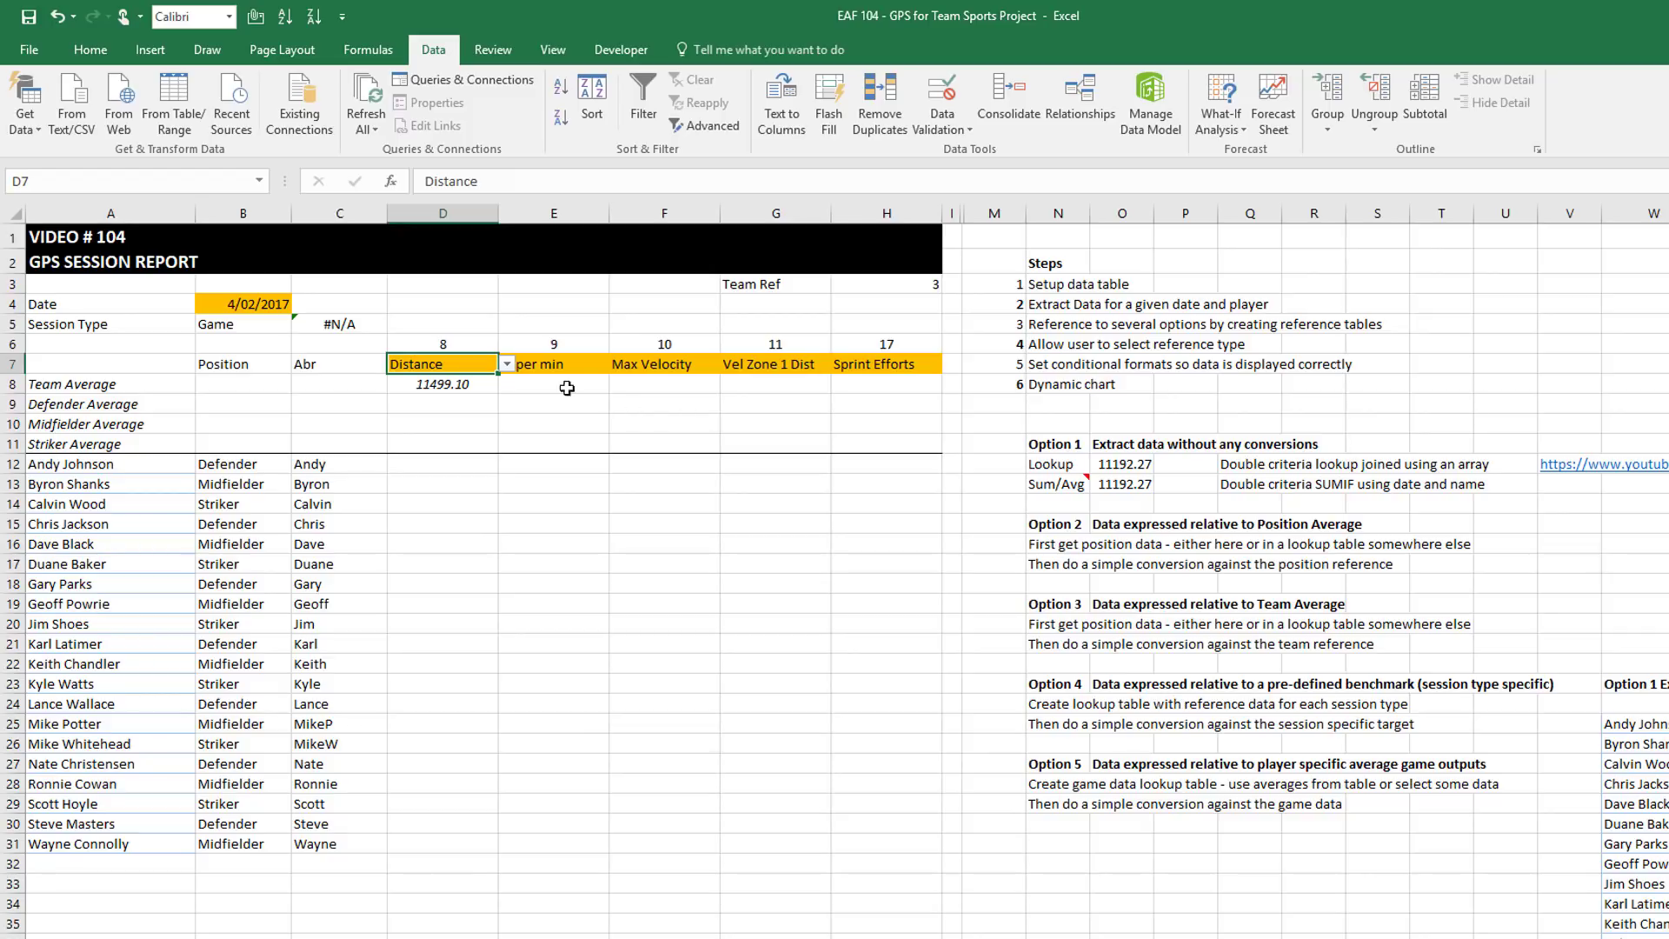
{"action": "key", "text": "Down"}
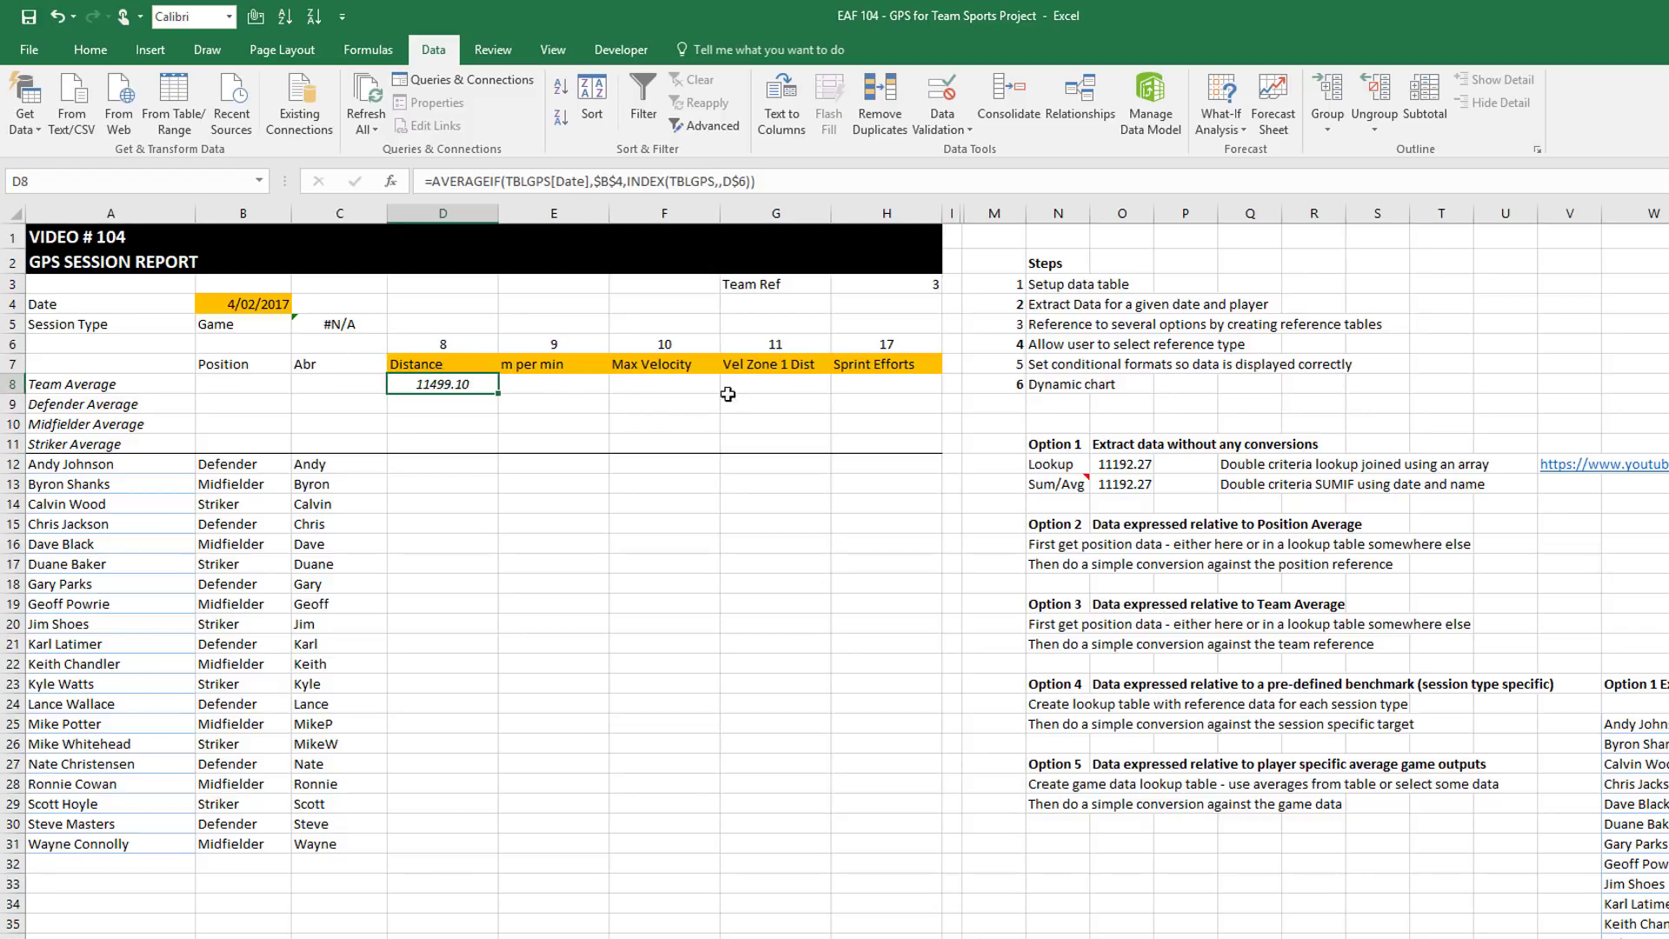
Copy D8's team average formula into E8:H8, giving 122.72, 28.64, 4015.93 and 44.25
{"action": "key", "text": "ctrl+c"}
{"action": "left_click_drag", "start_coordinate": [544, 383], "coordinate": [921, 381]}
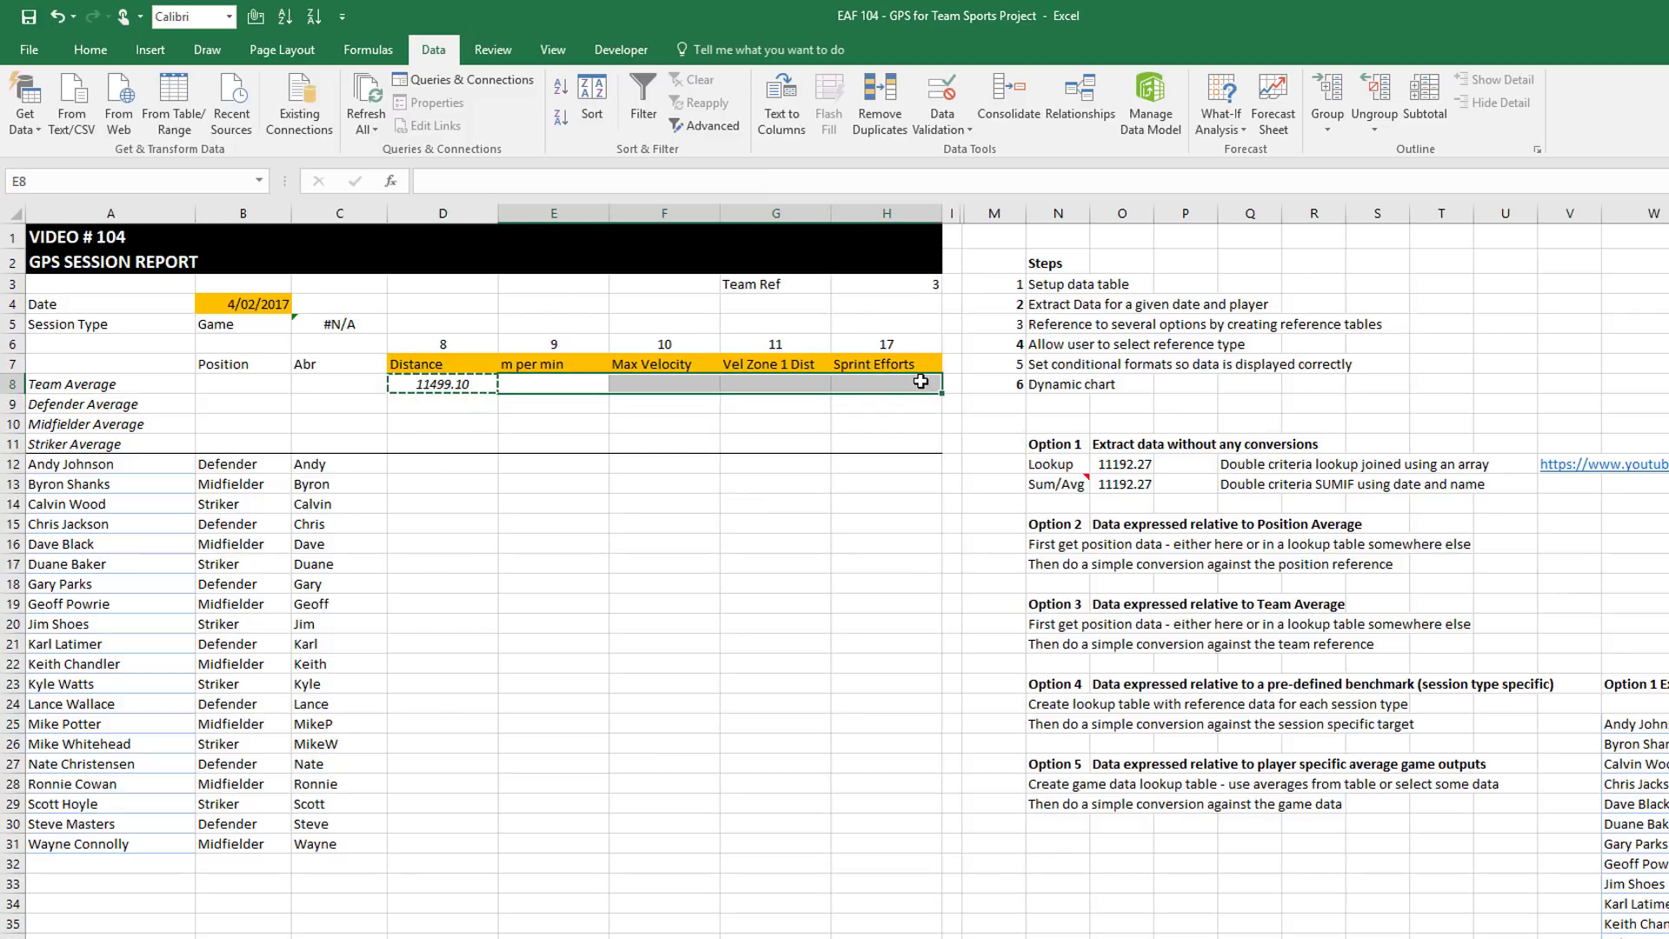
{"action": "key", "text": "ctrl+v"}
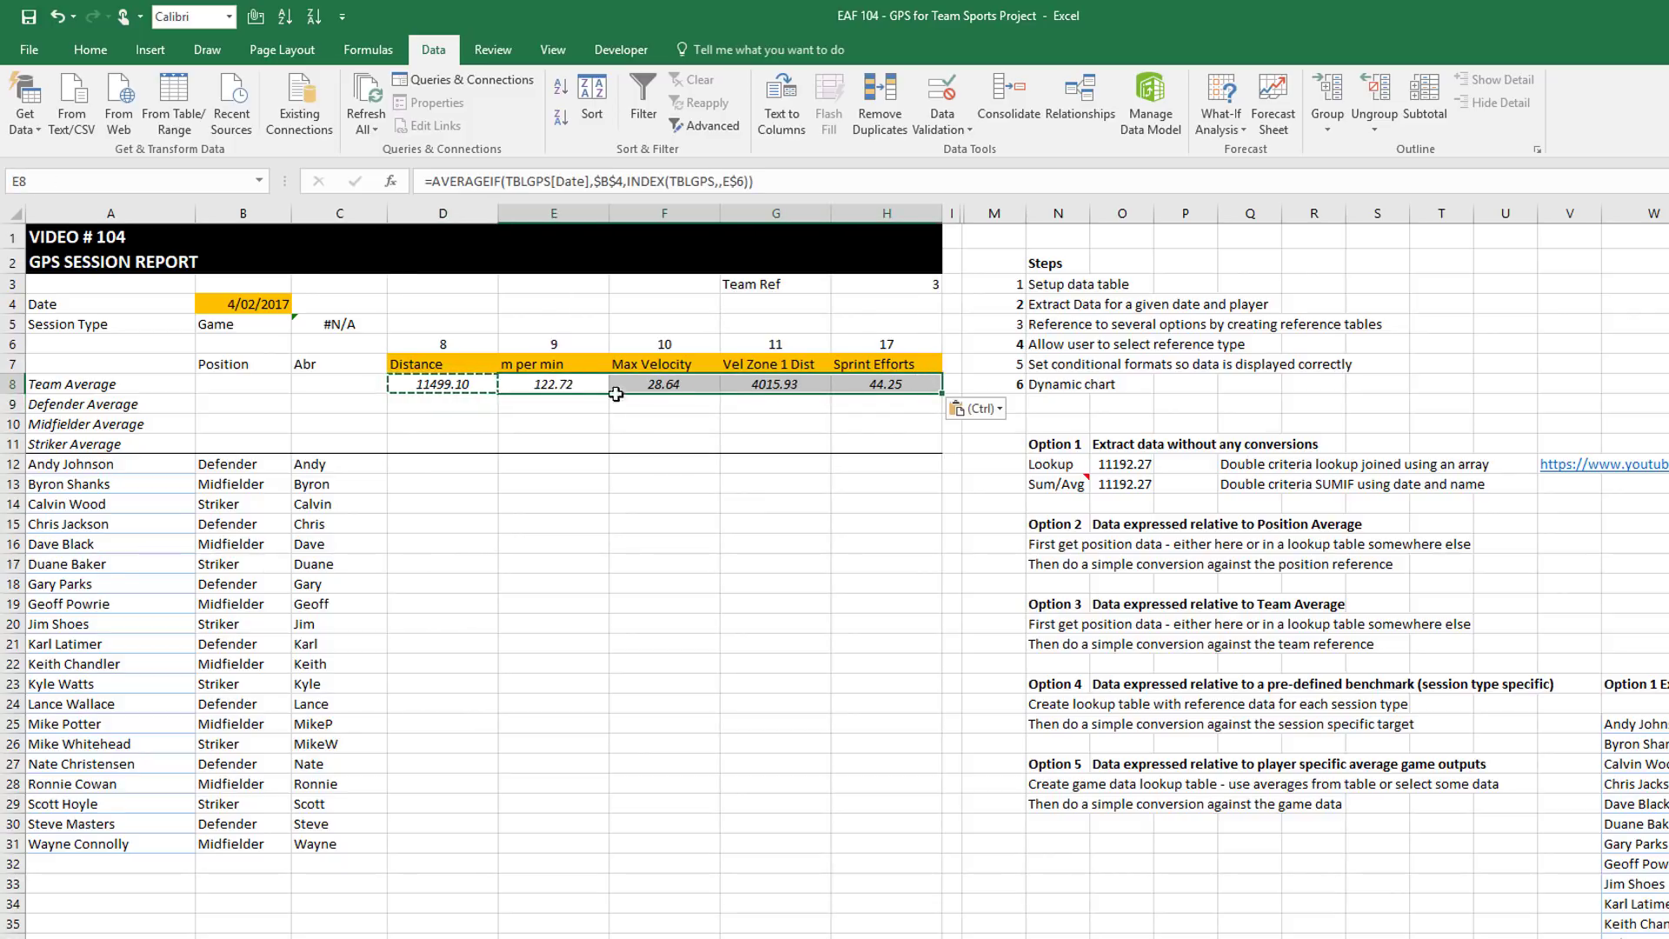
{"action": "left_click", "coordinate": [570, 378]}
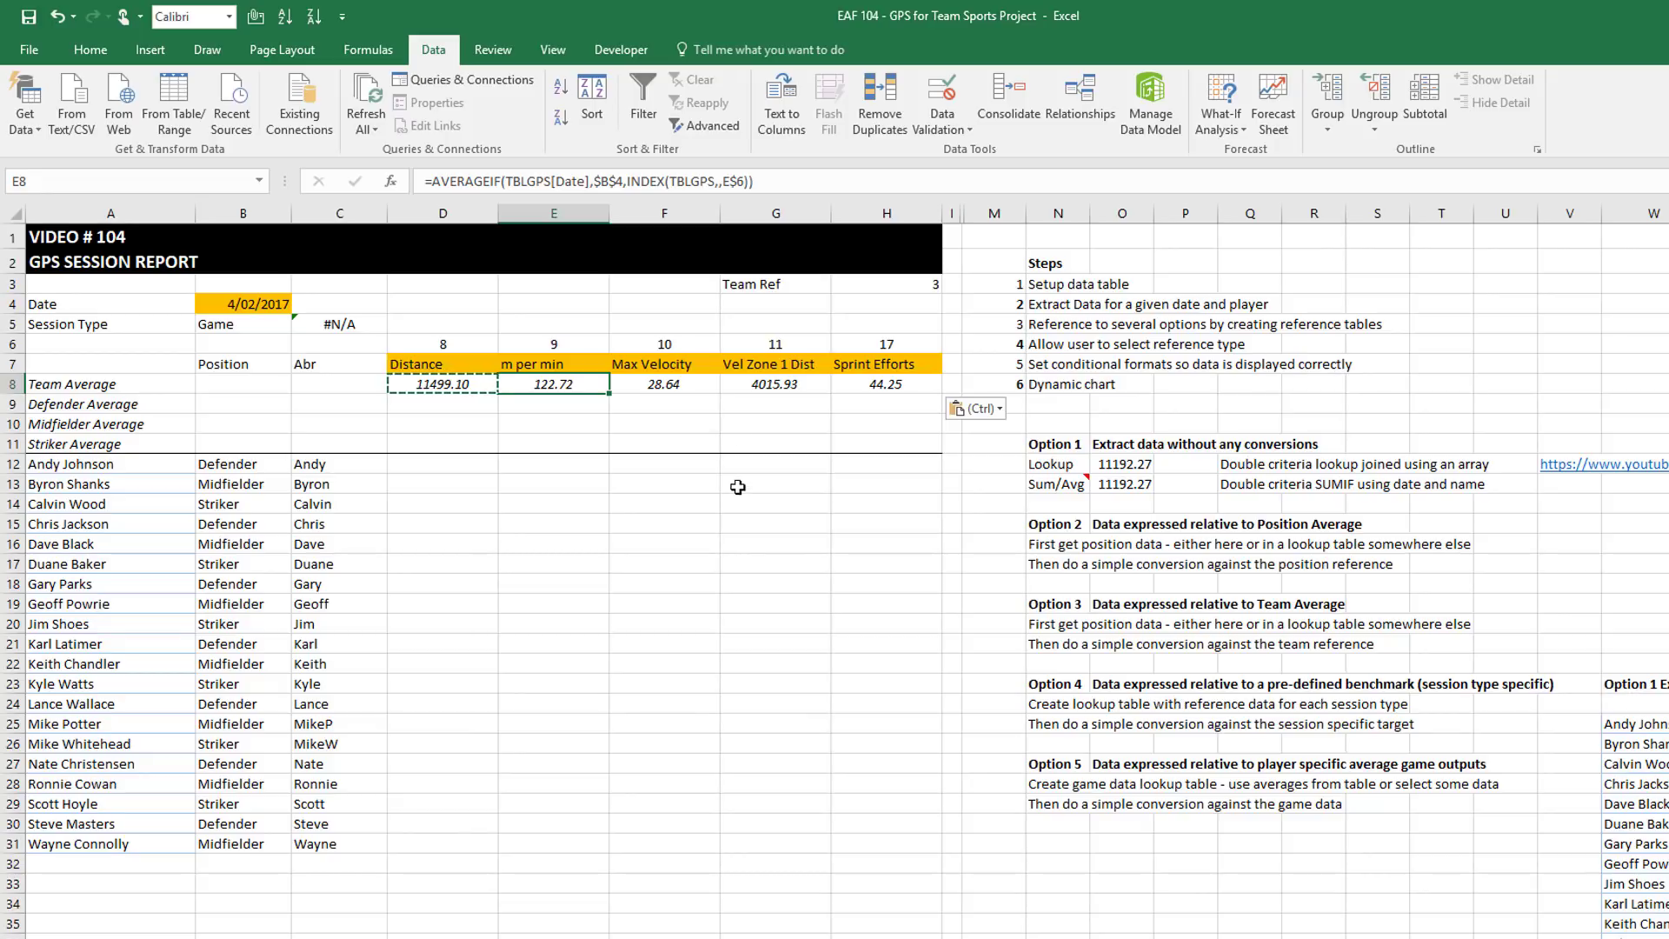
{"action": "left_click", "coordinate": [754, 381]}
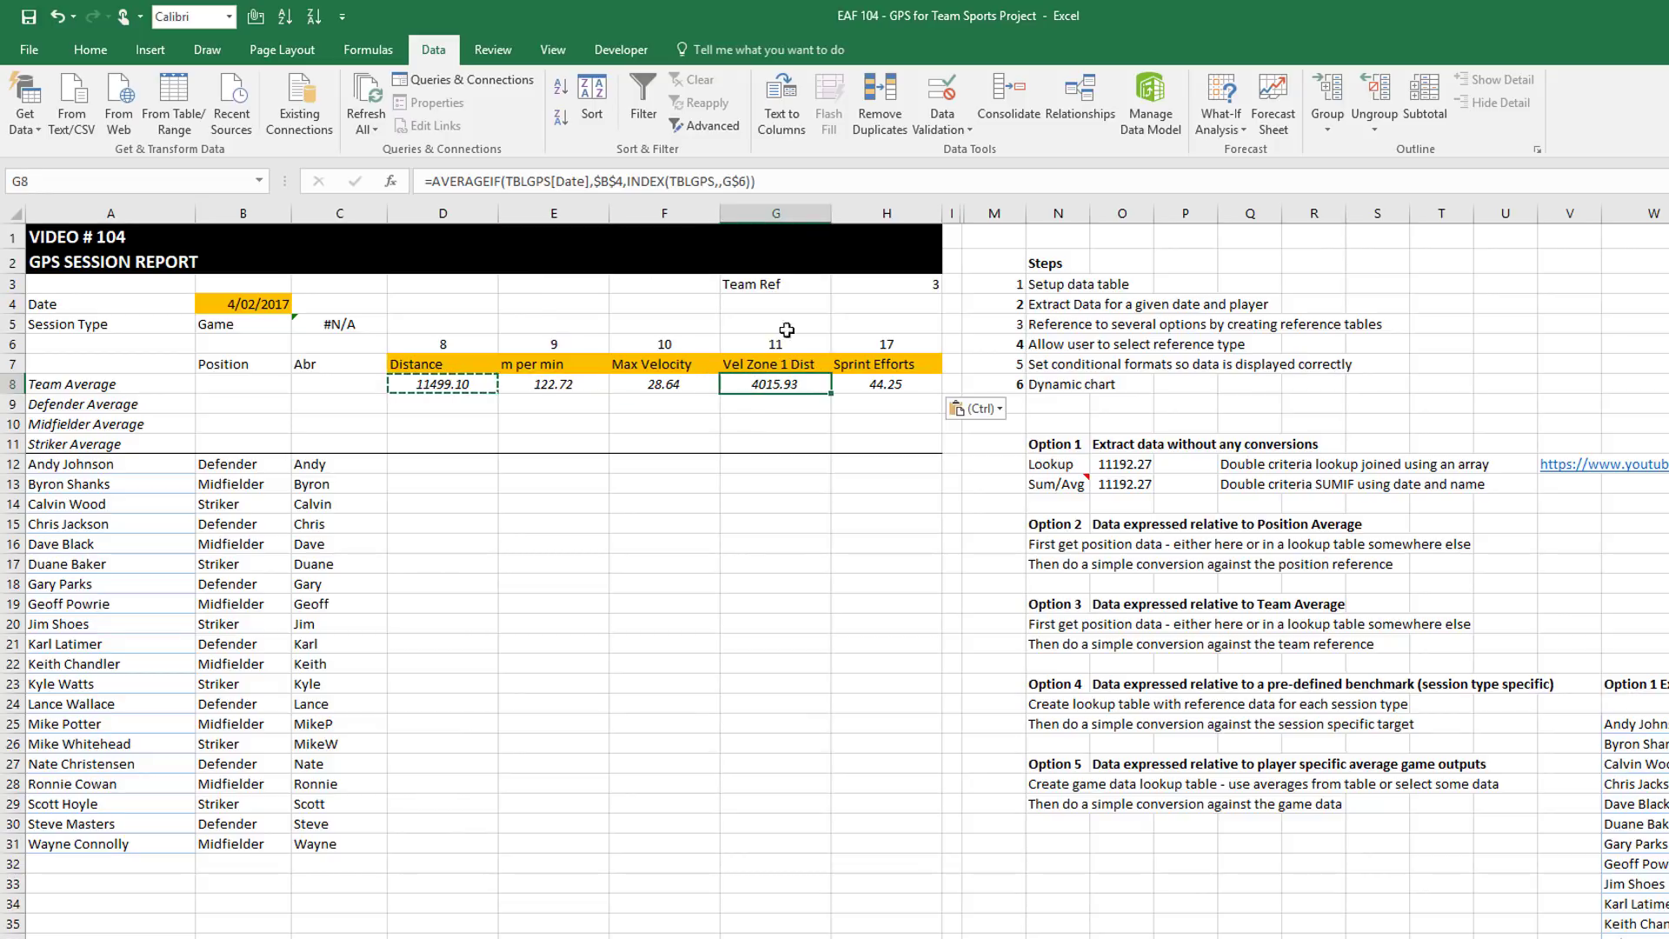
{"action": "left_click", "coordinate": [778, 181]}
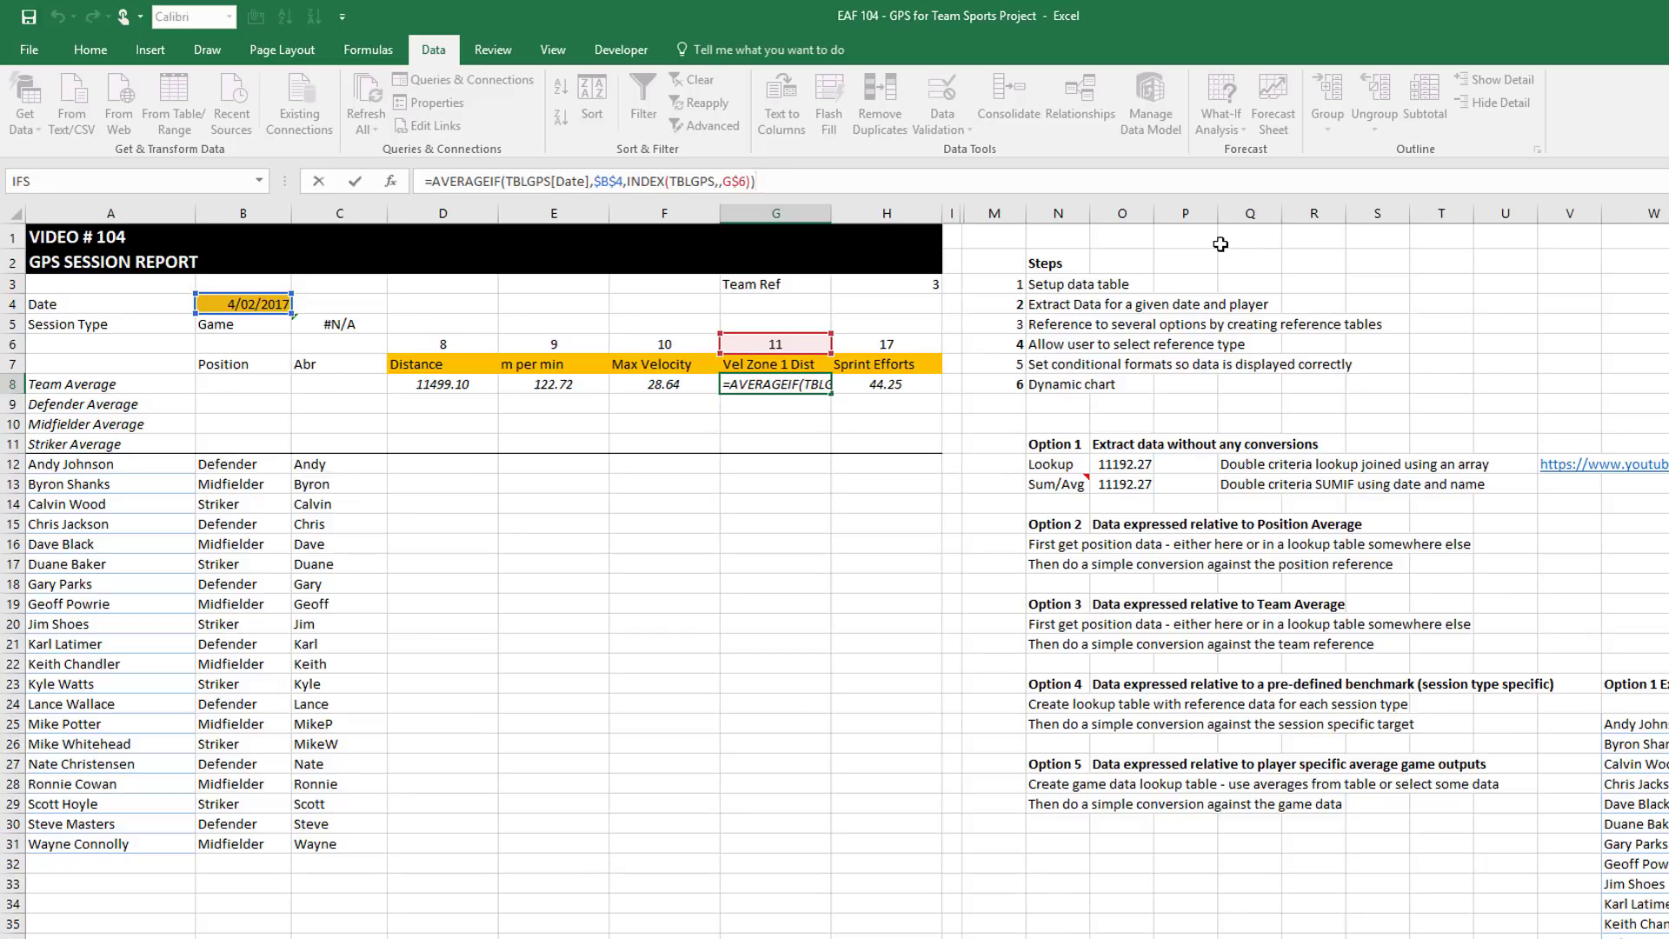
{"action": "key", "text": "Return"}
{"action": "left_click", "coordinate": [468, 406]}
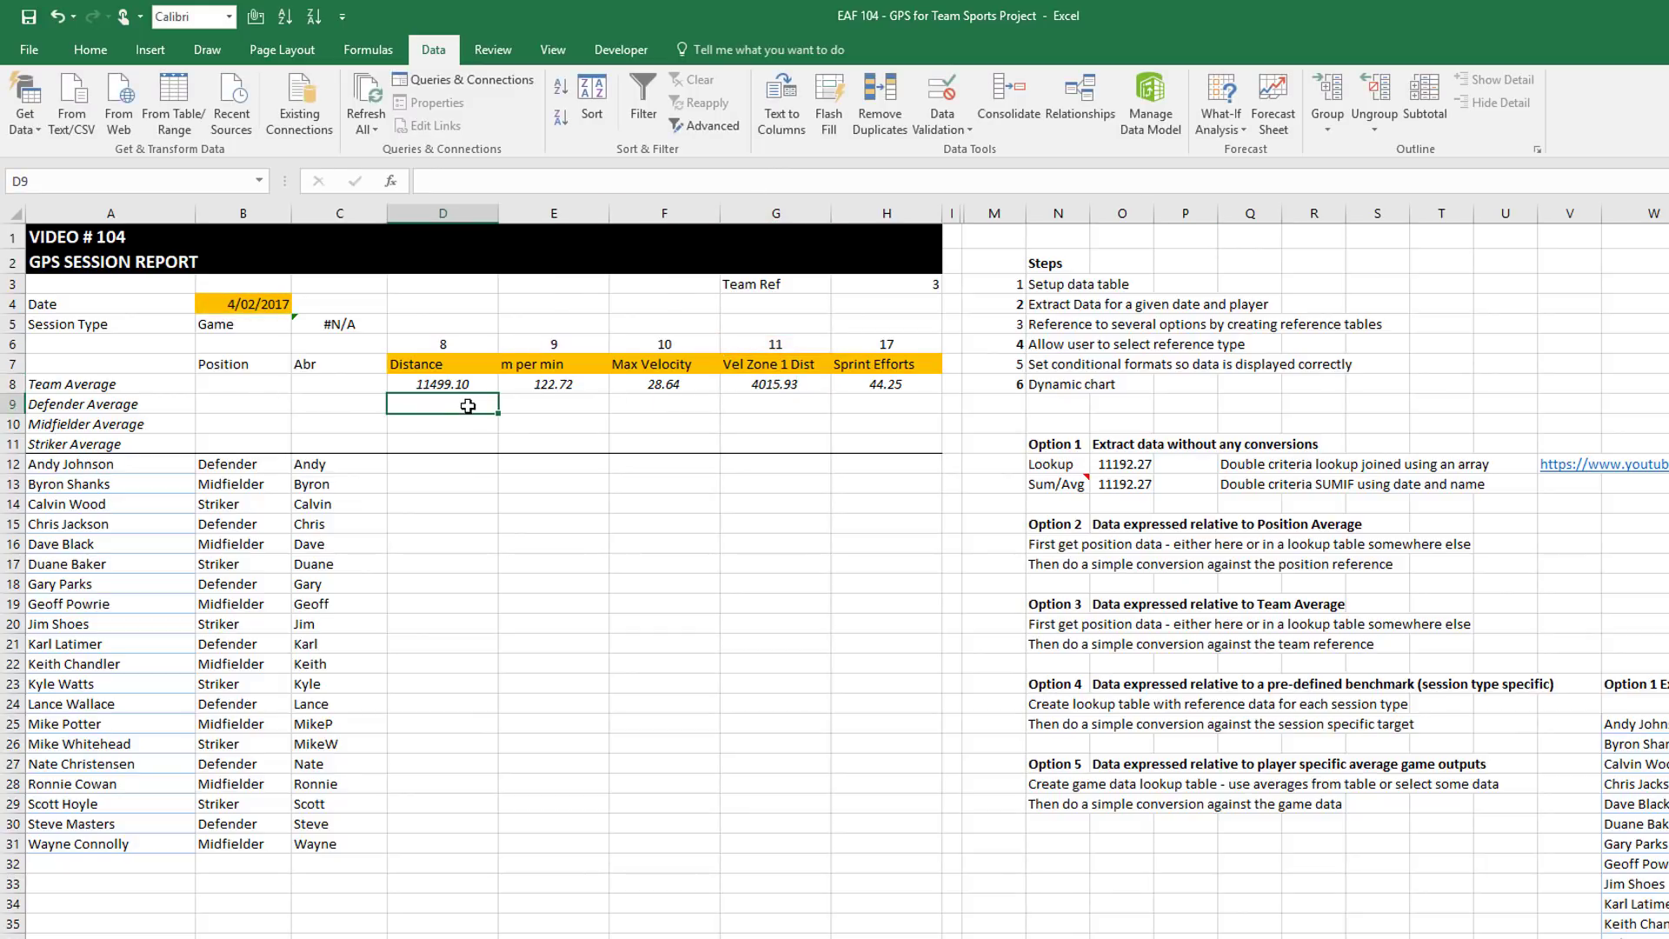
In D9, start =AVERAGEIFS(INDEX(TBLGPS,,D$6) as the average range
{"action": "type", "text": "=average"}
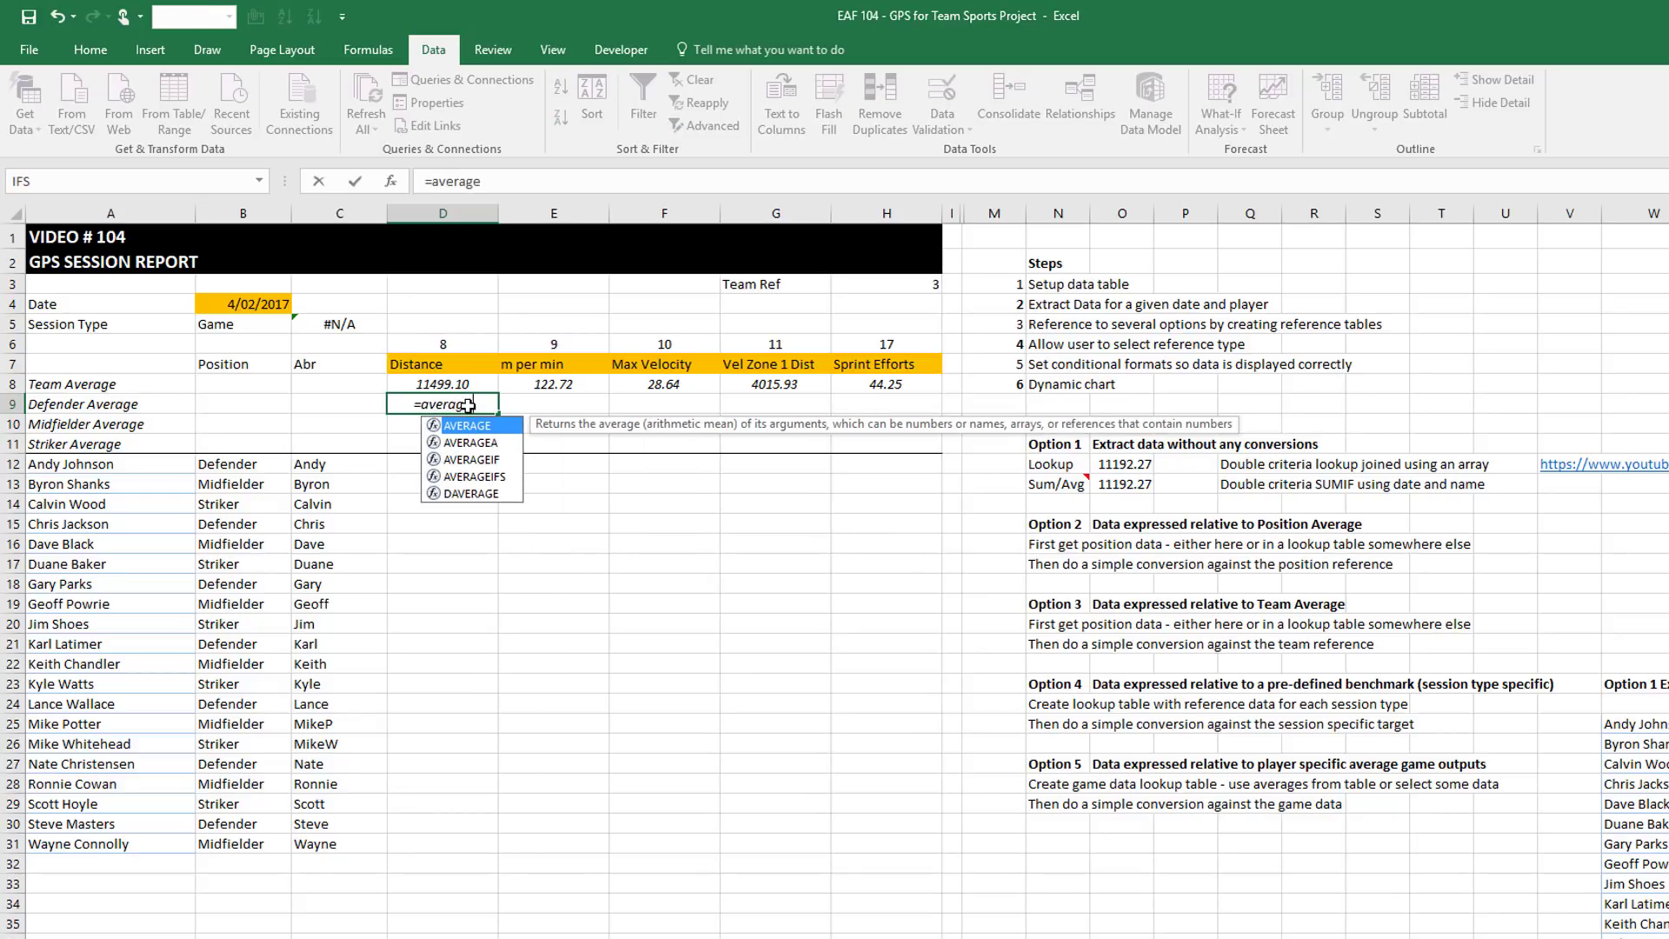
{"action": "key", "text": "Down"}
{"action": "key", "text": "Down"}
{"action": "key", "text": "Down"}
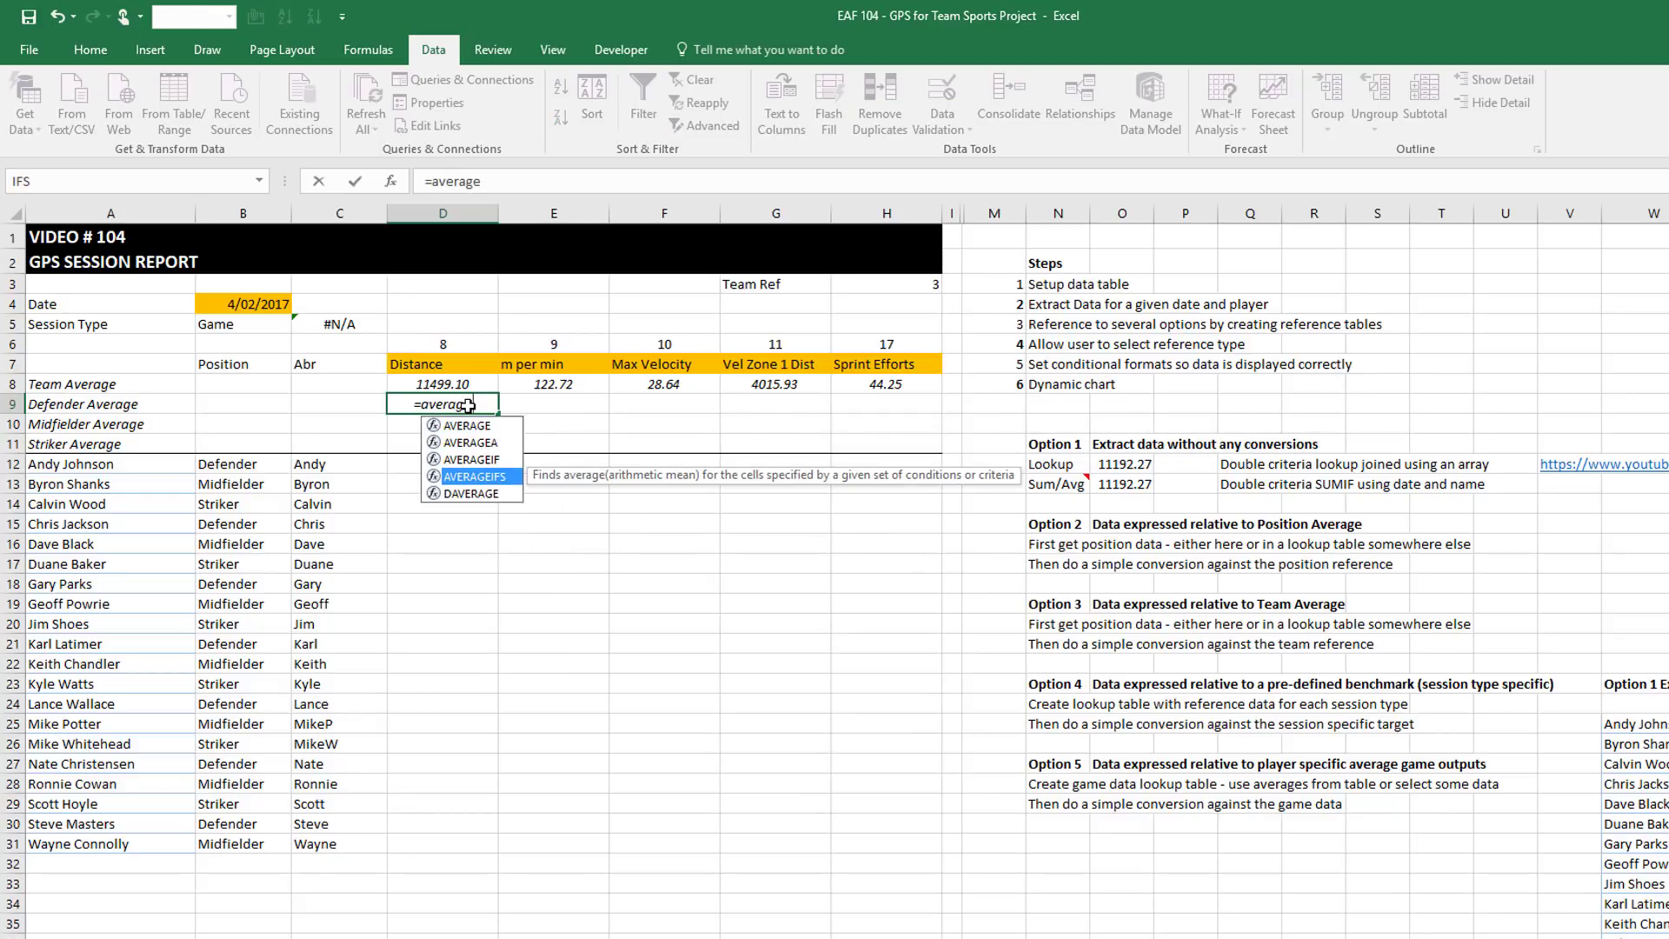
{"action": "key", "text": "Tab"}
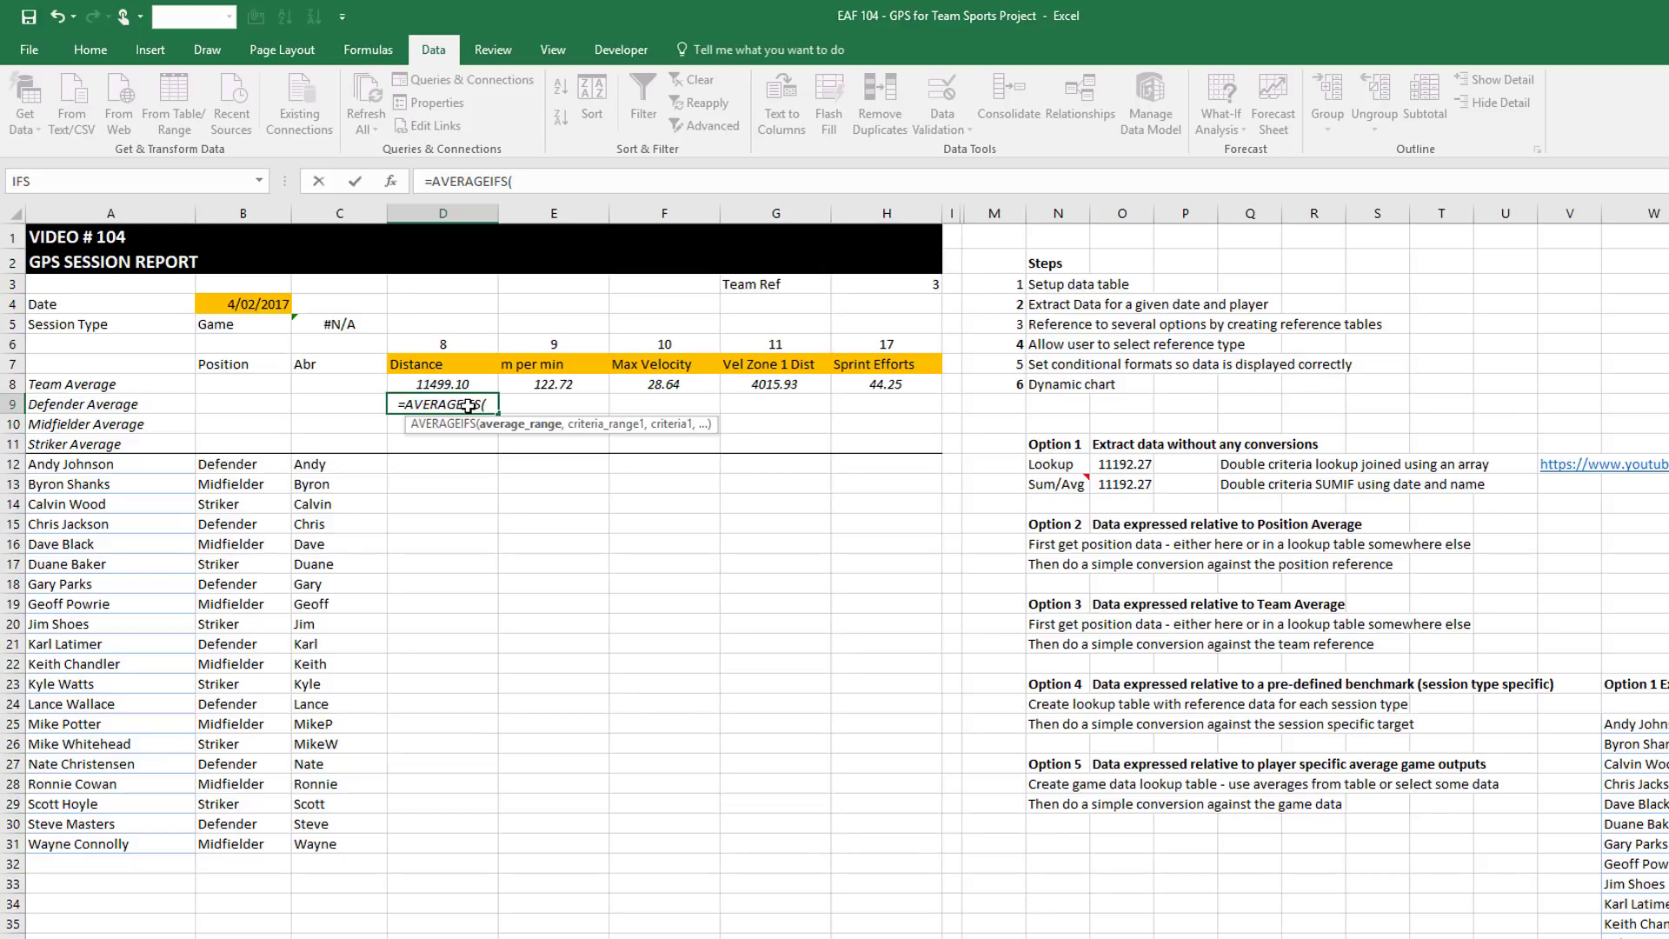
{"action": "type", "text": "index"}
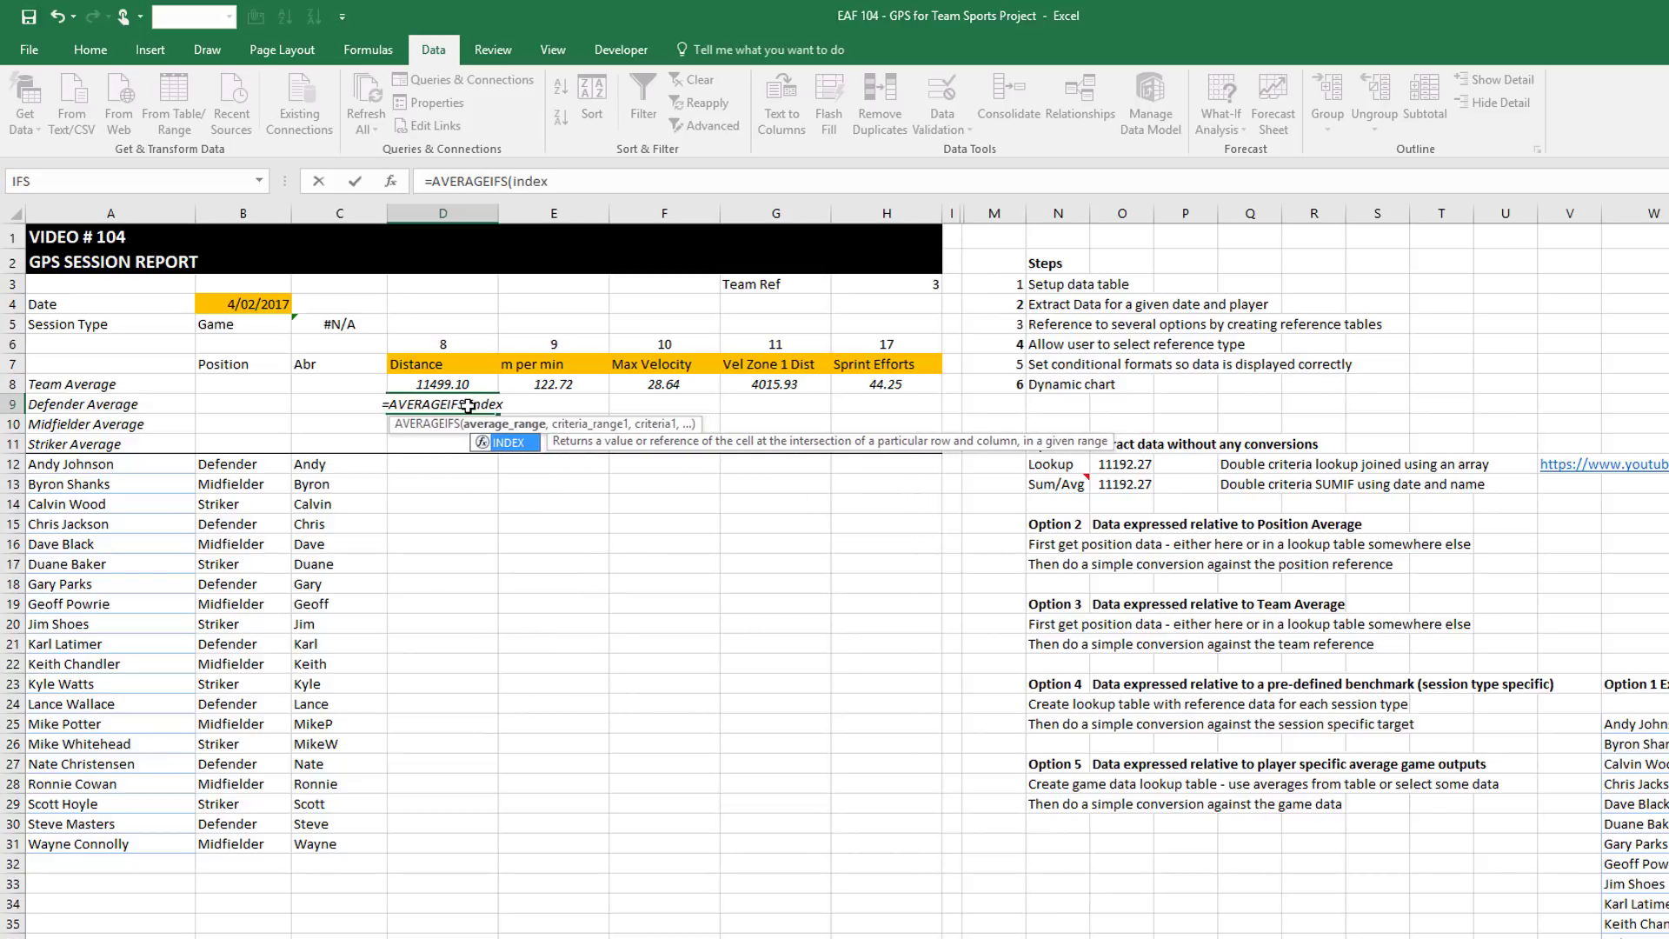
{"action": "type", "text": "(tbl"}
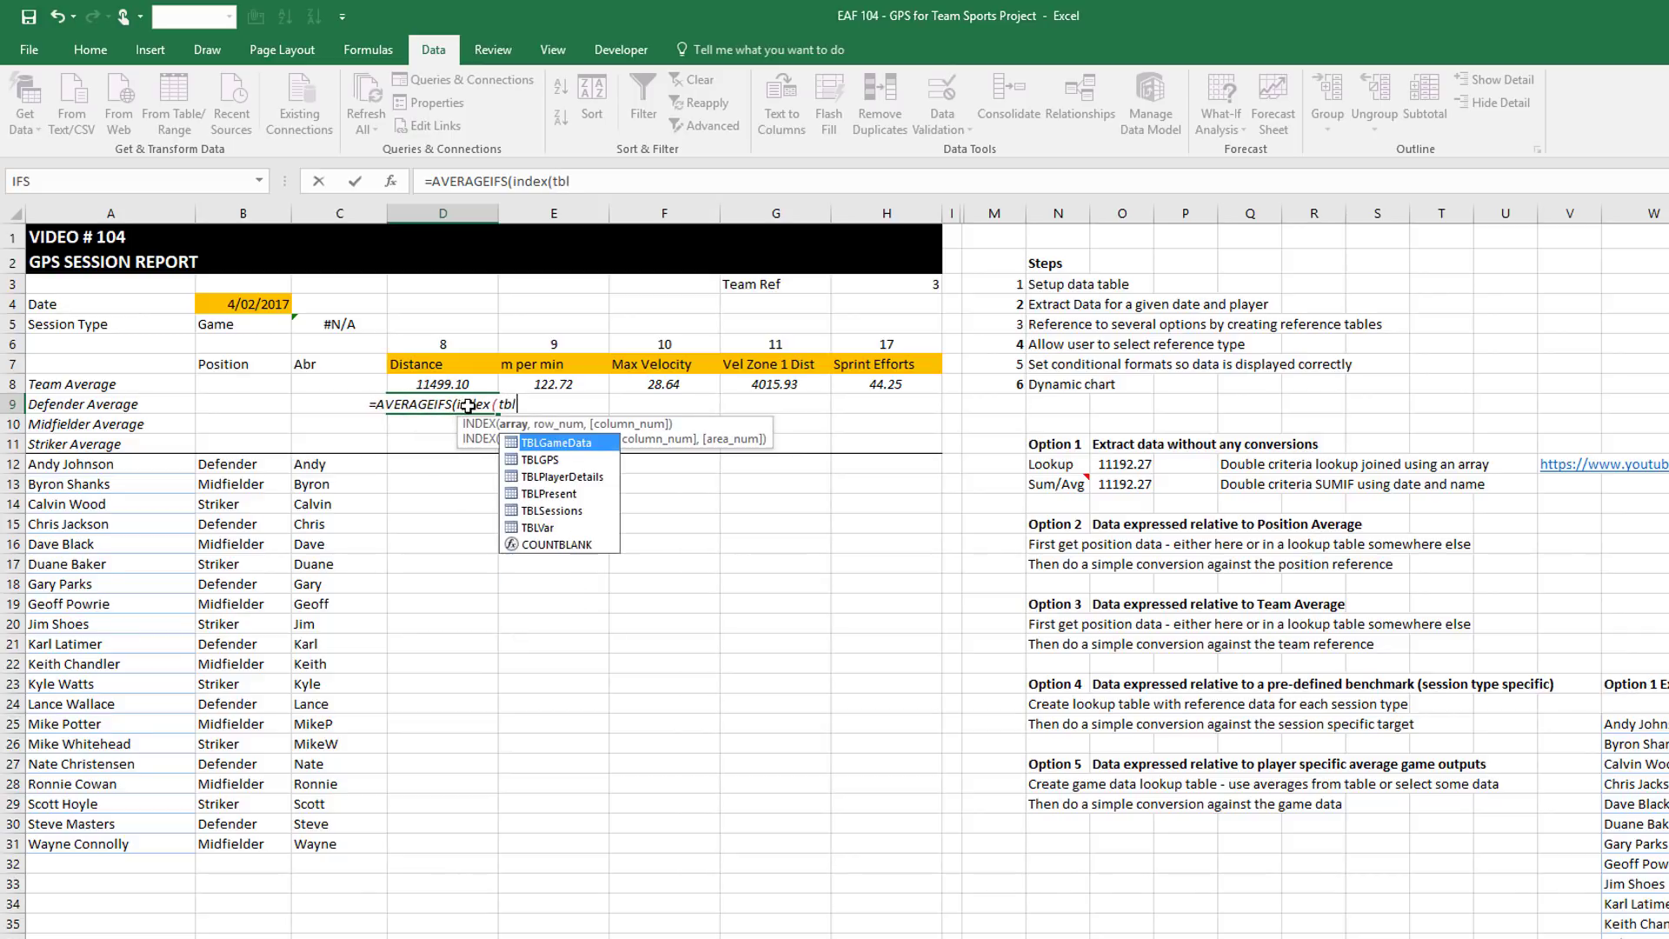
{"action": "key", "text": "Down"}
{"action": "key", "text": "Tab"}
{"action": "type", "text": ",,"}
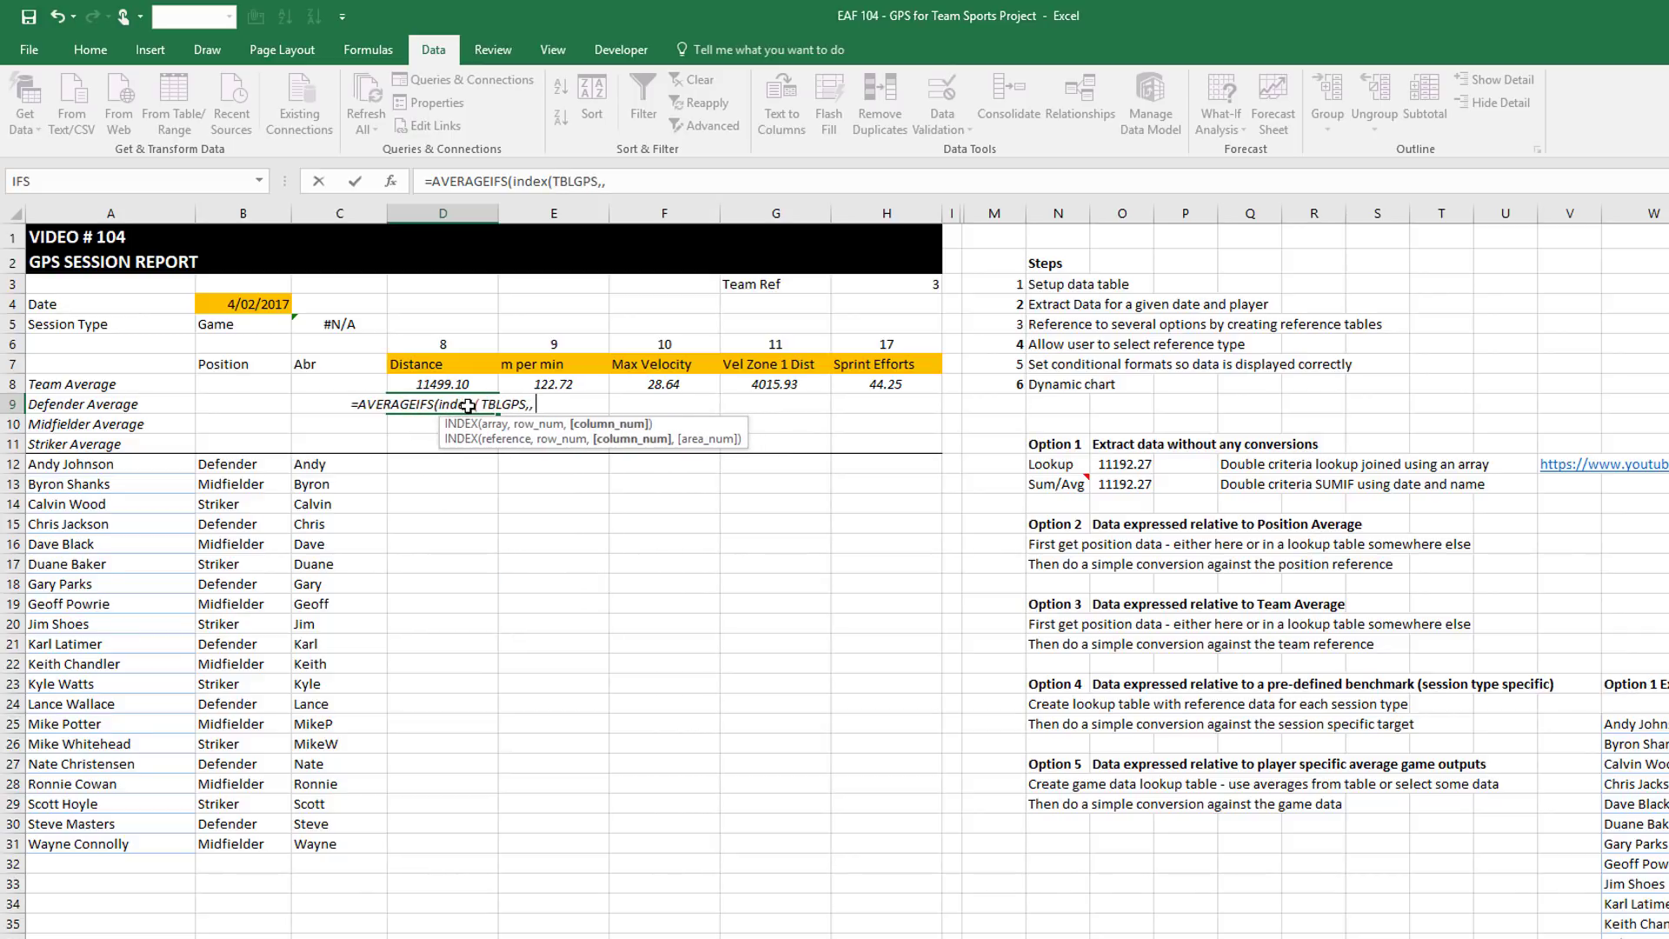
{"action": "left_click", "coordinate": [442, 347]}
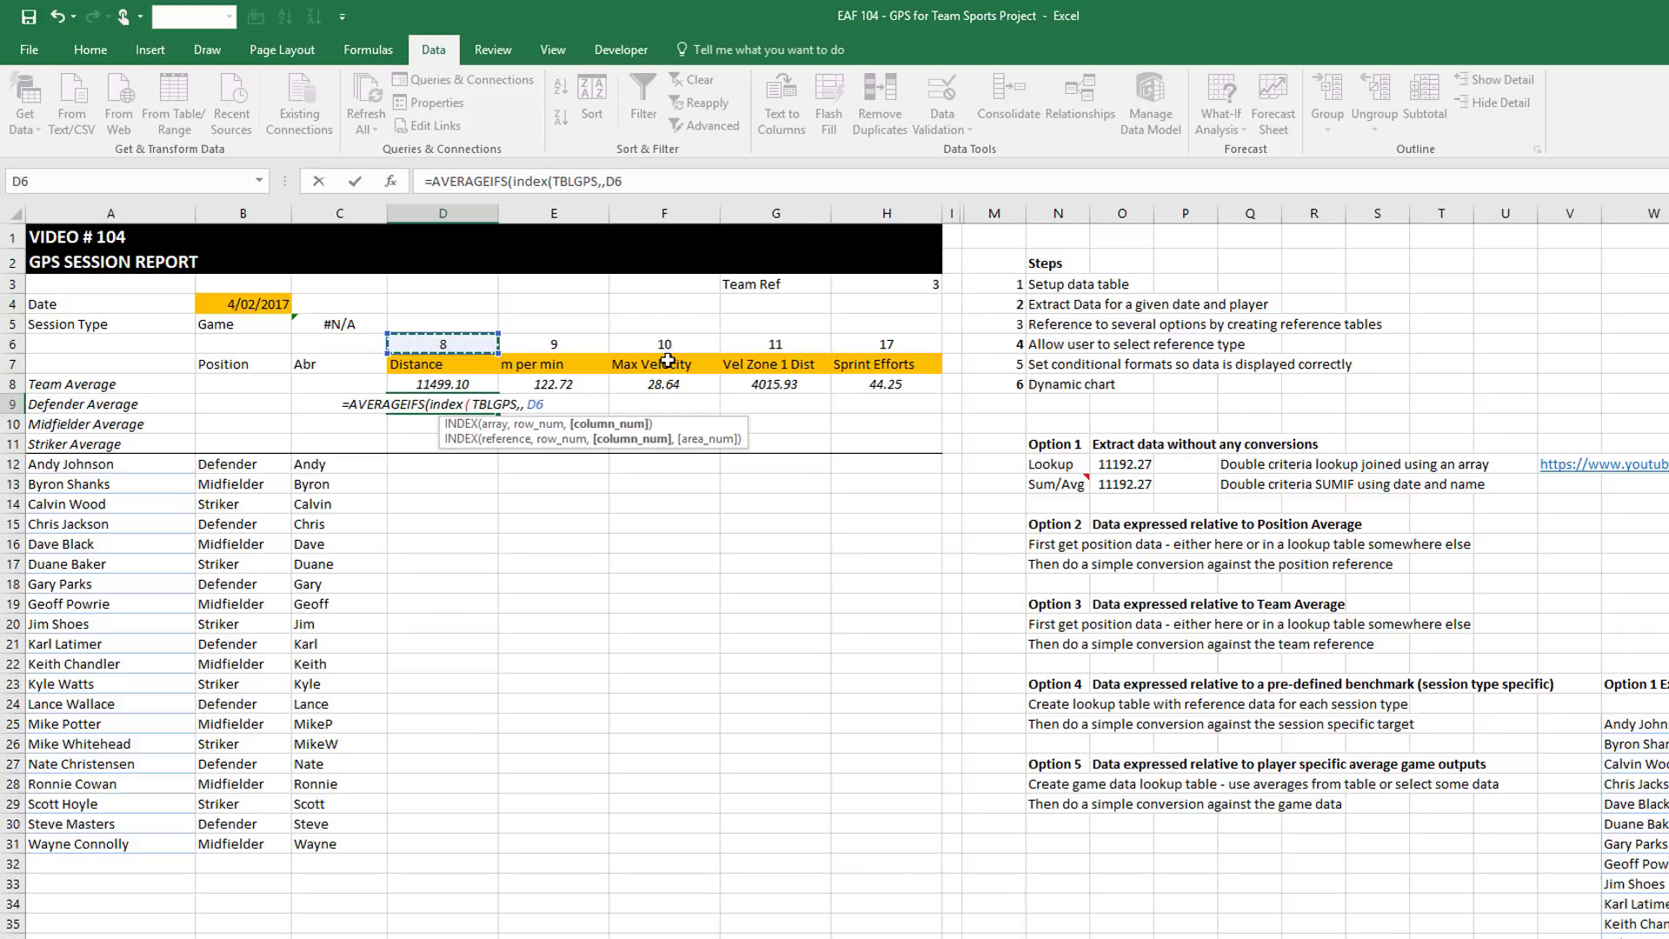
{"action": "key", "text": "F4"}
{"action": "key", "text": "F4"}
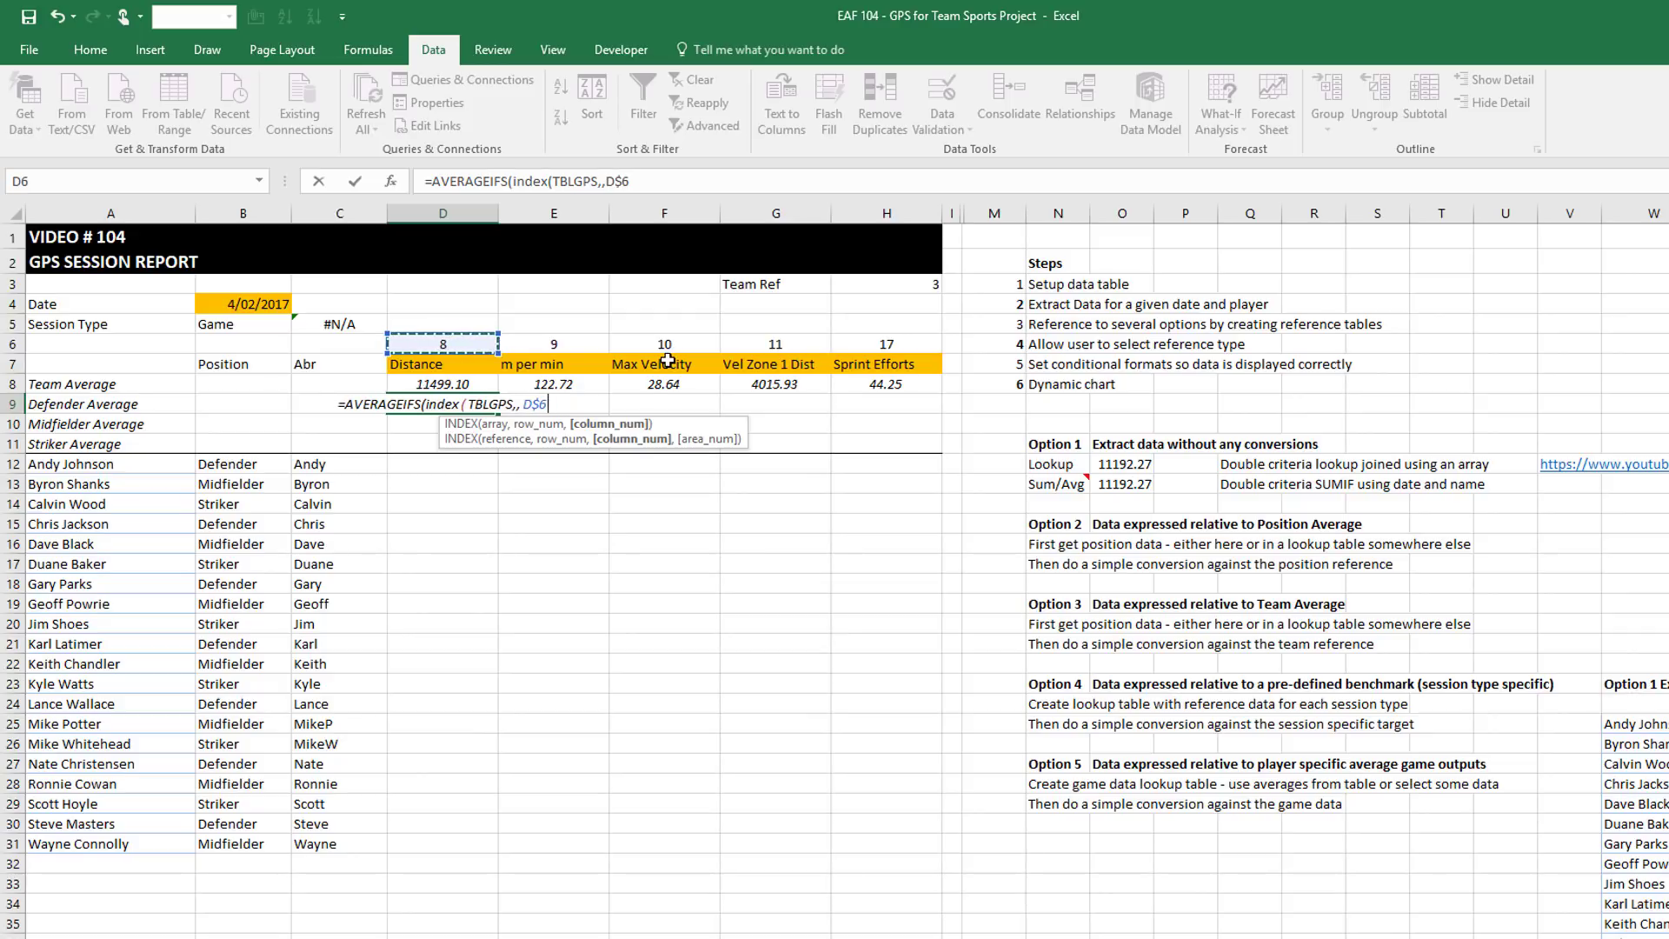
Add TBLGPS[Date] with the absolute $B$4 date as the first criterion
{"action": "type", "text": ")"}
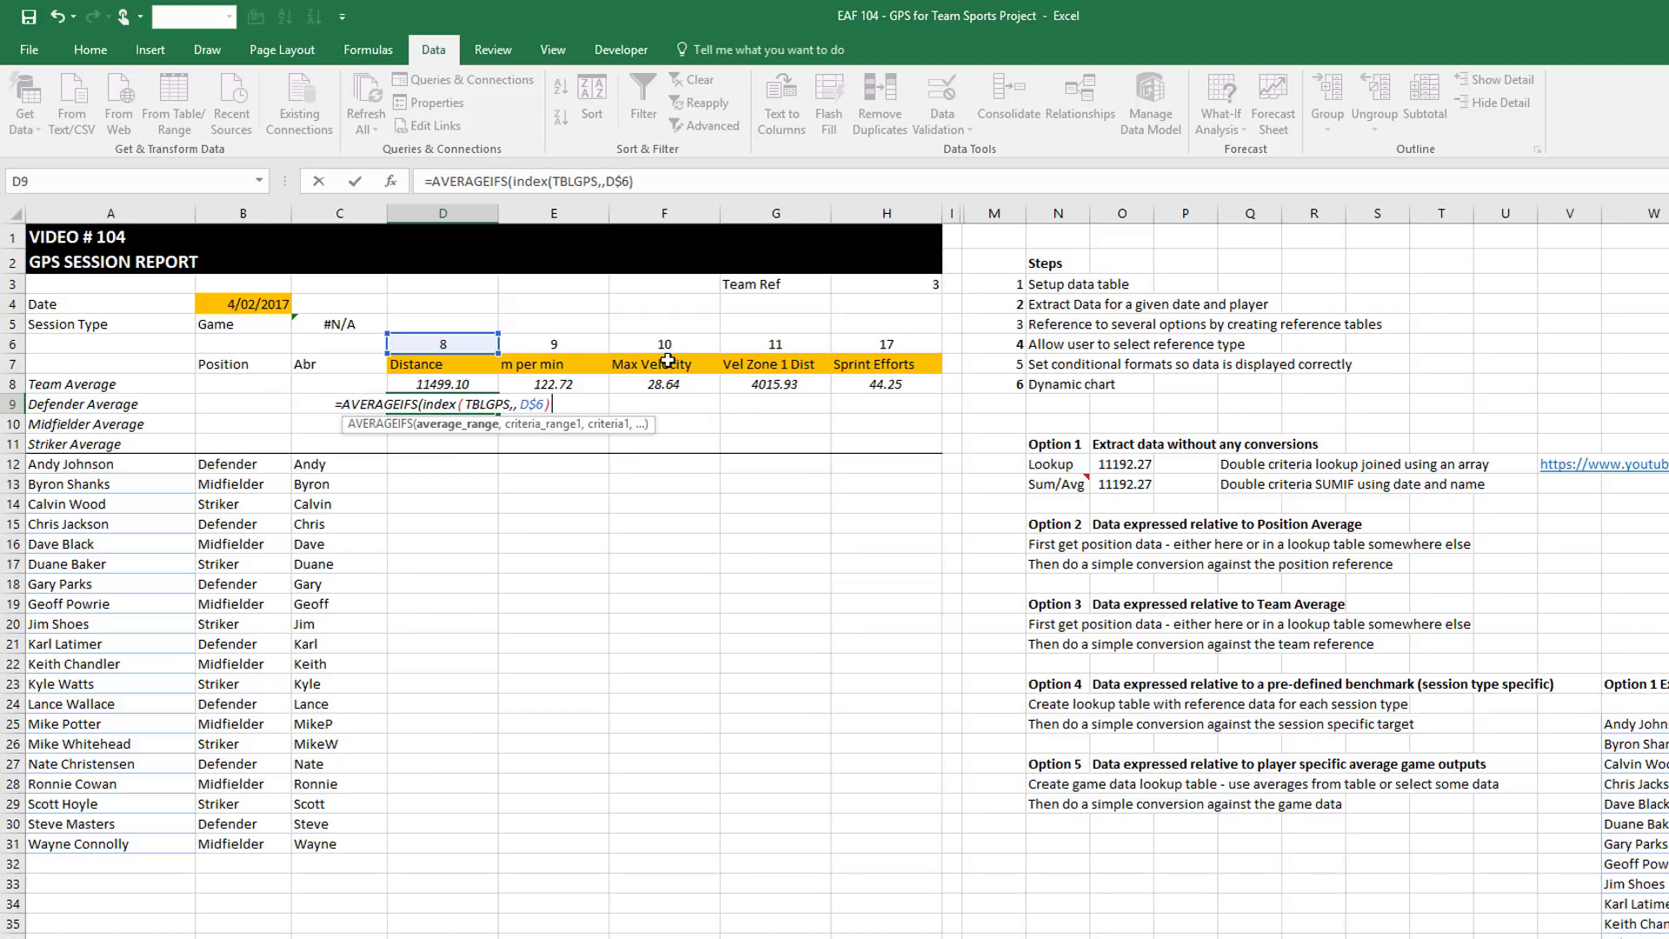
{"action": "type", "text": ",tbl"}
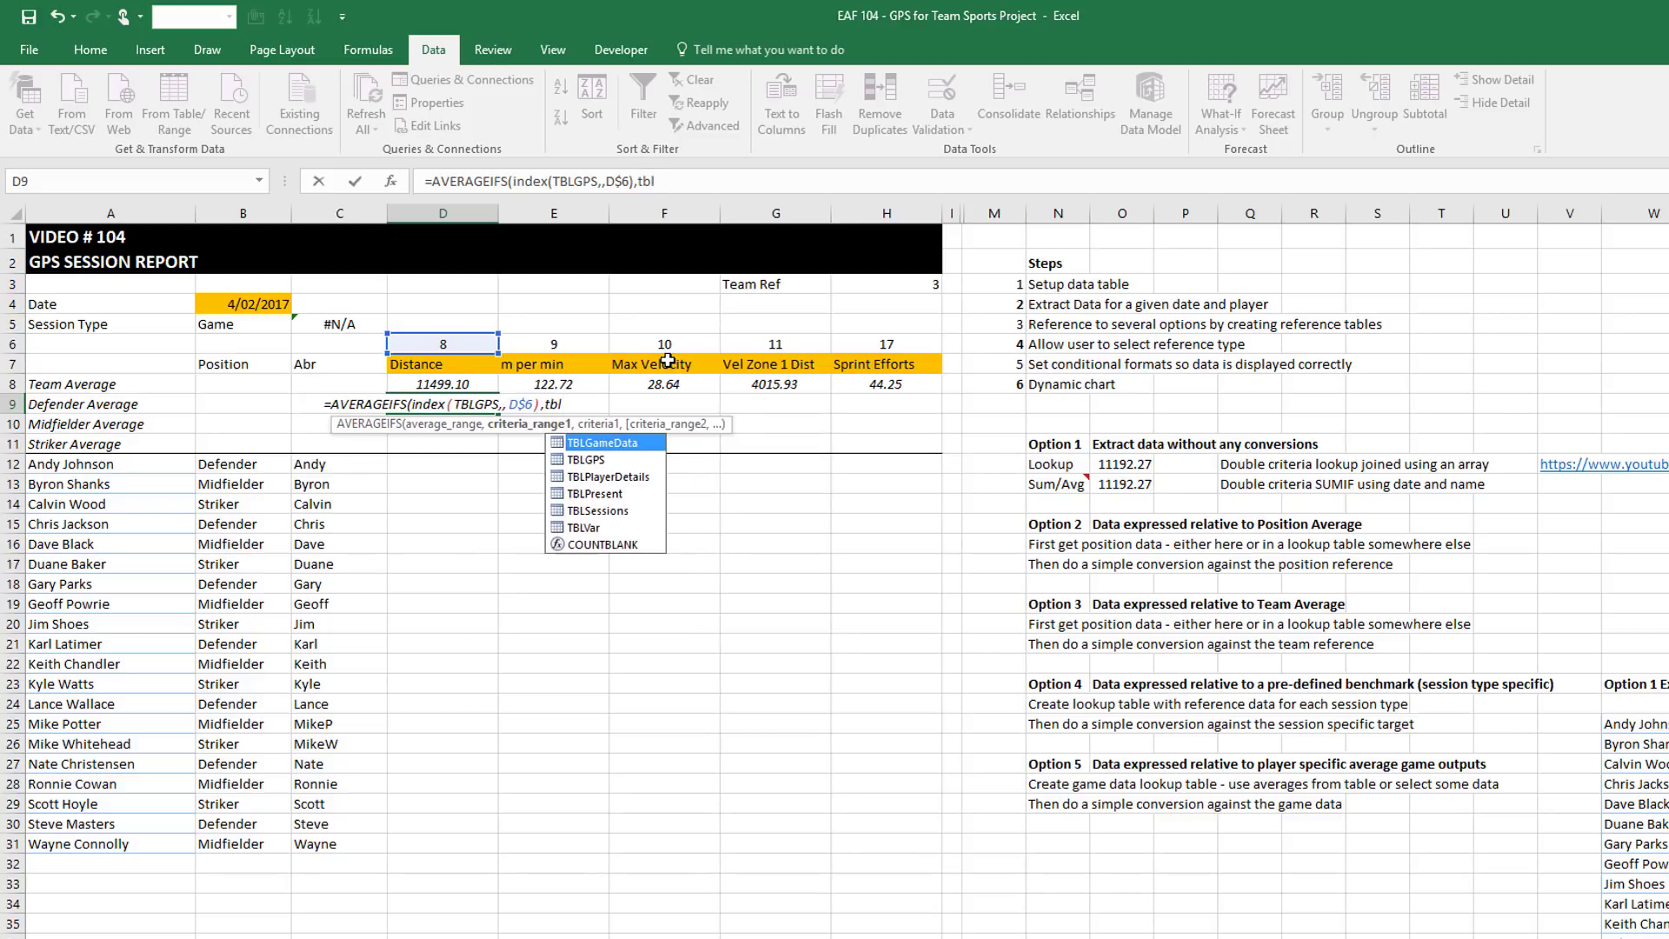
{"action": "key", "text": "Down"}
{"action": "key", "text": "Tab"}
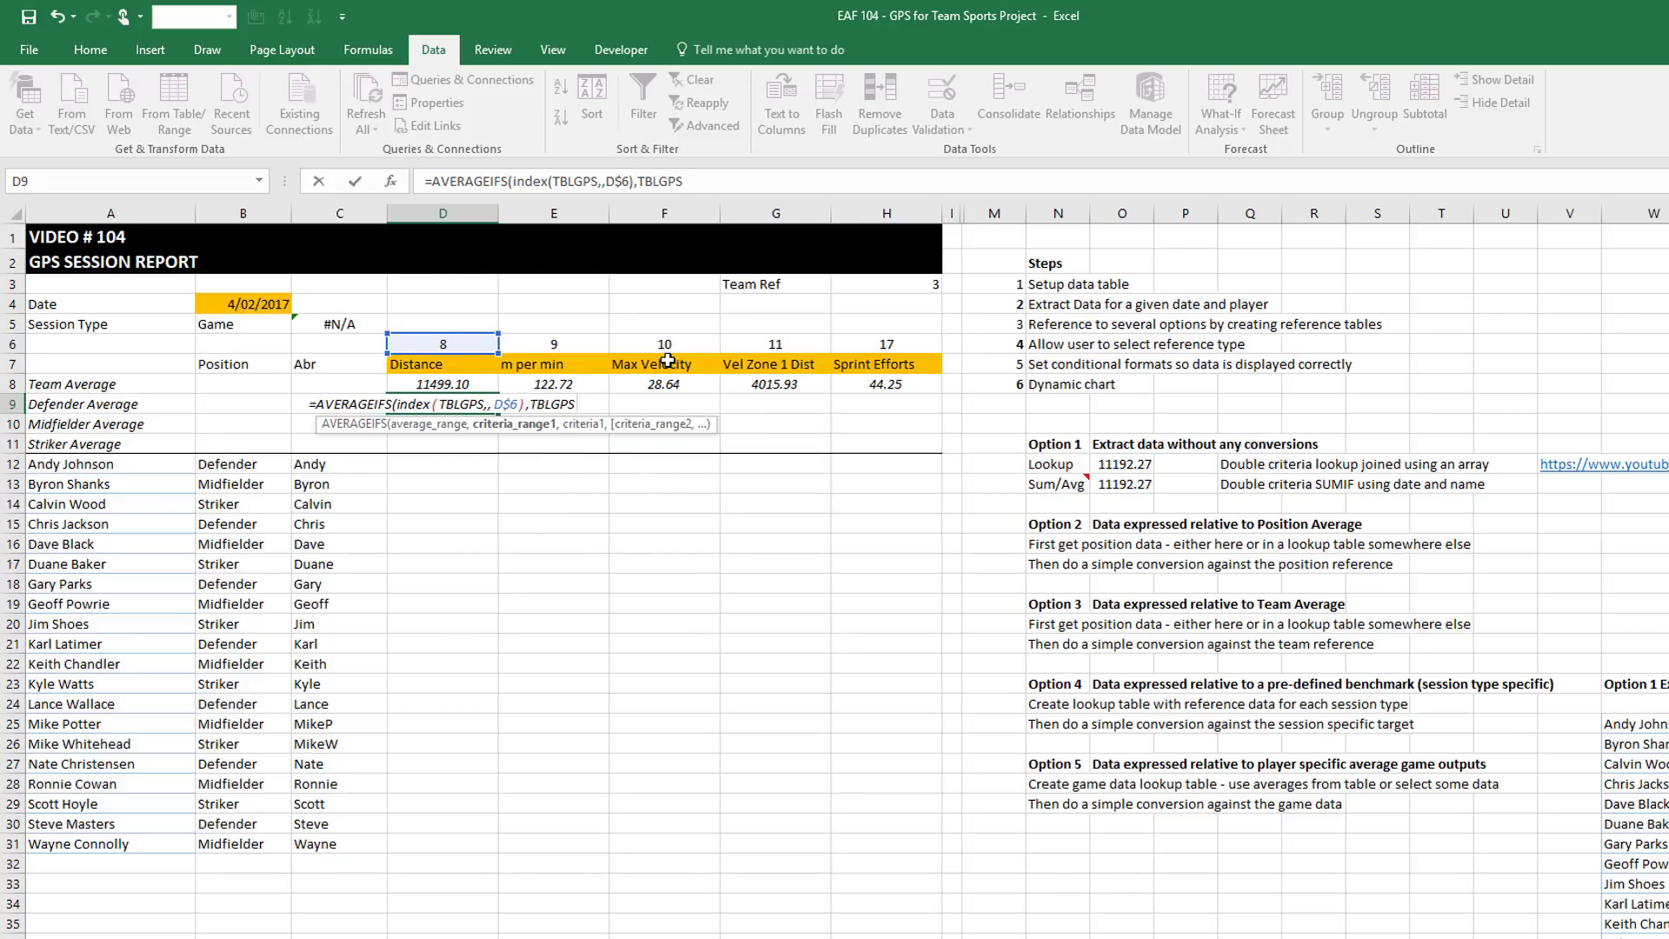
{"action": "type", "text": "["}
{"action": "key", "text": "Down"}
{"action": "key", "text": "Down"}
{"action": "key", "text": "Down"}
{"action": "key", "text": "Down"}
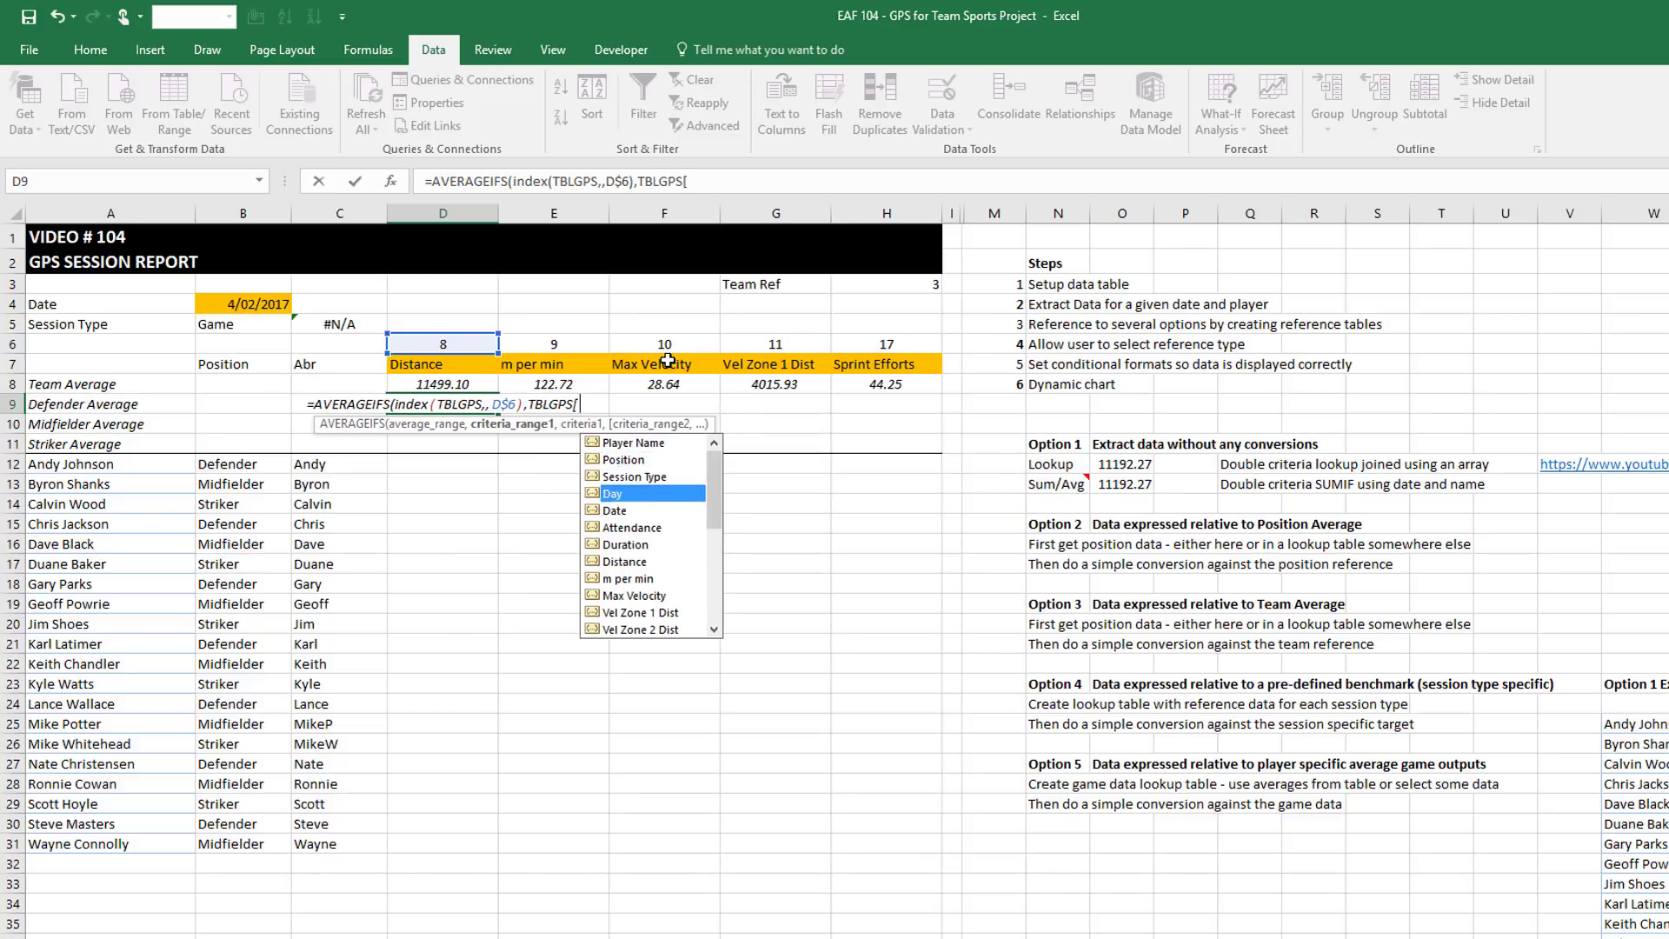
{"action": "key", "text": "Tab"}
{"action": "type", "text": "],"}
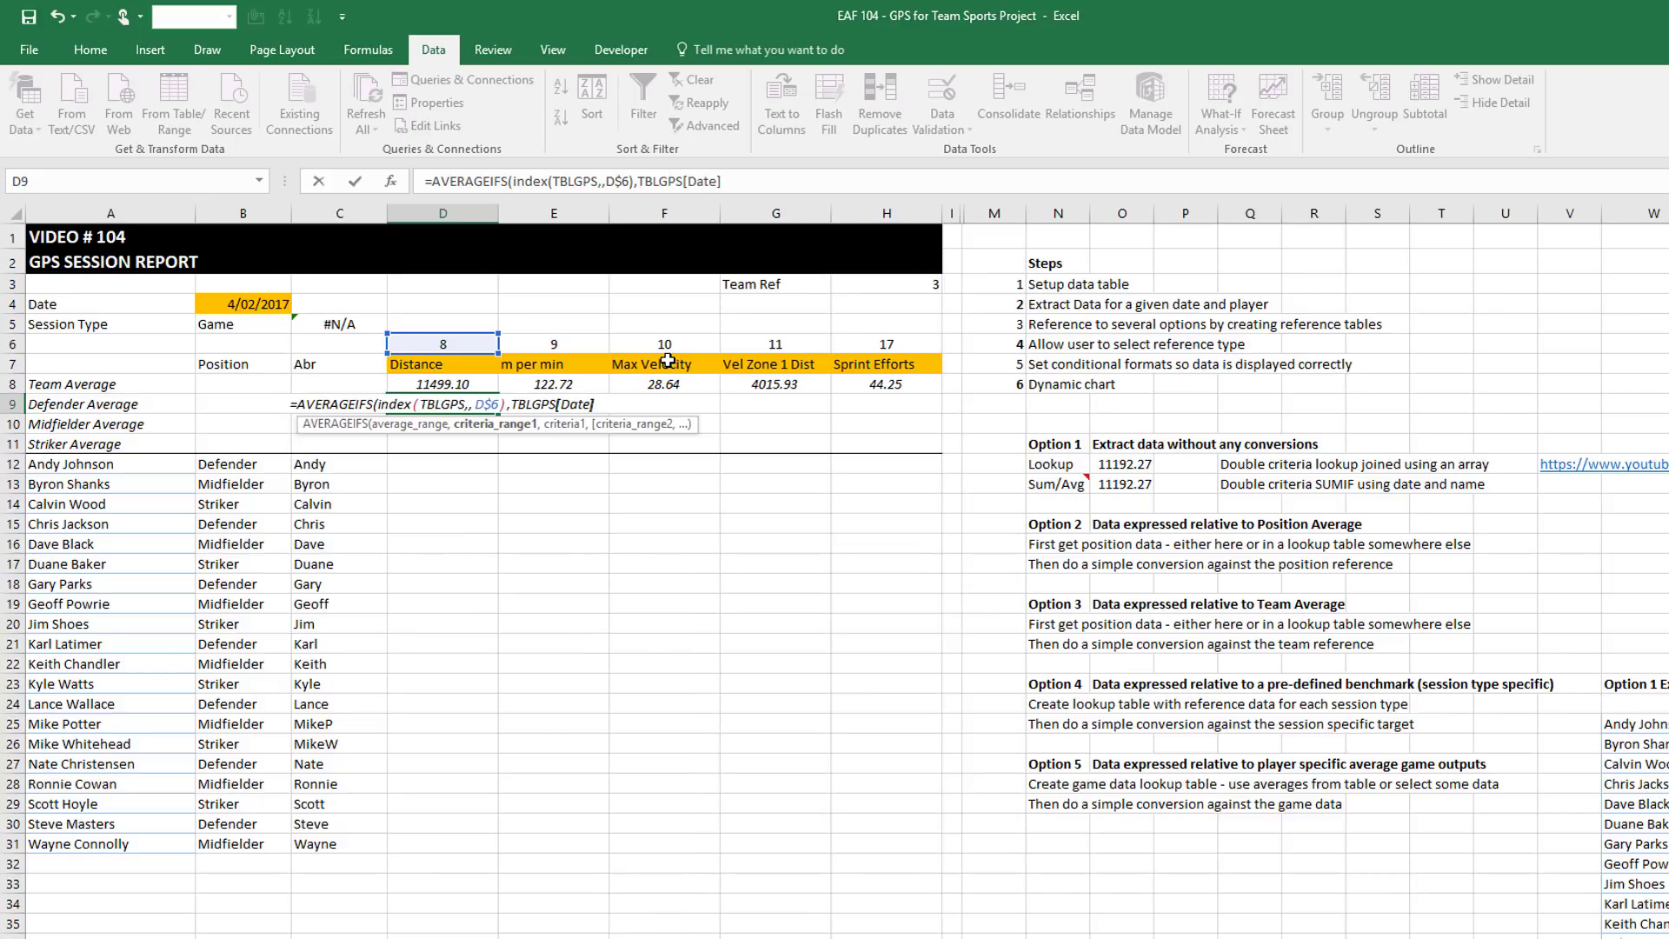
{"action": "left_click", "coordinate": [250, 310]}
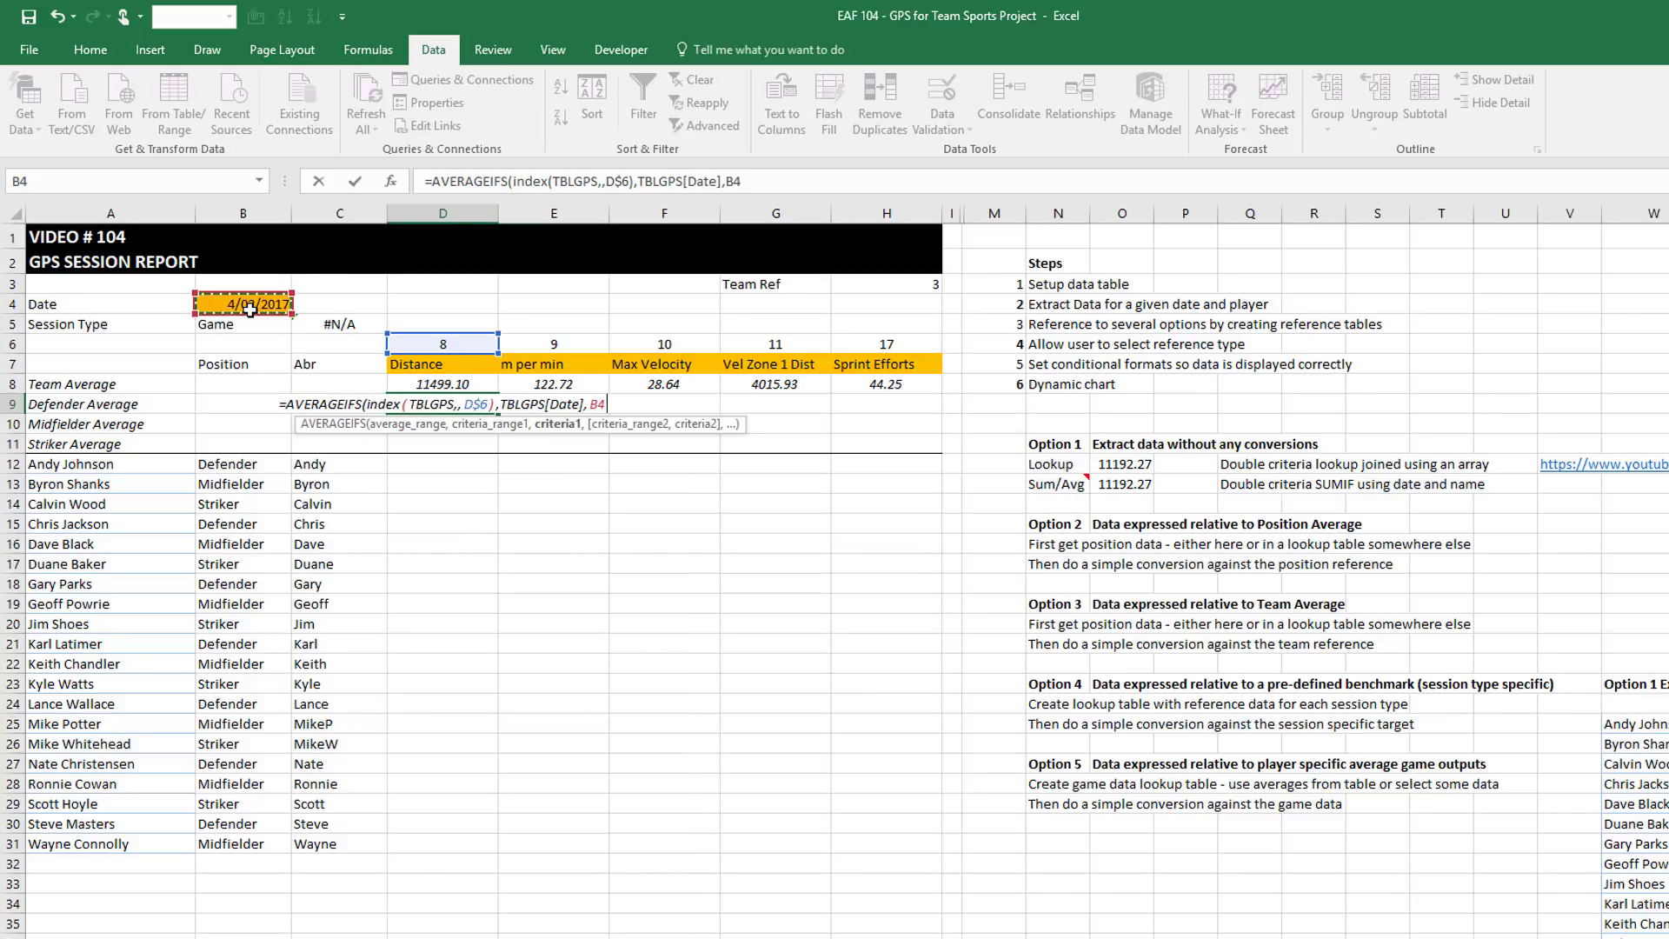
{"action": "key", "text": "F4"}
Add TBLGPS[Position] with $B9 as the second criterion and enter the formula
{"action": "type", "text": ","}
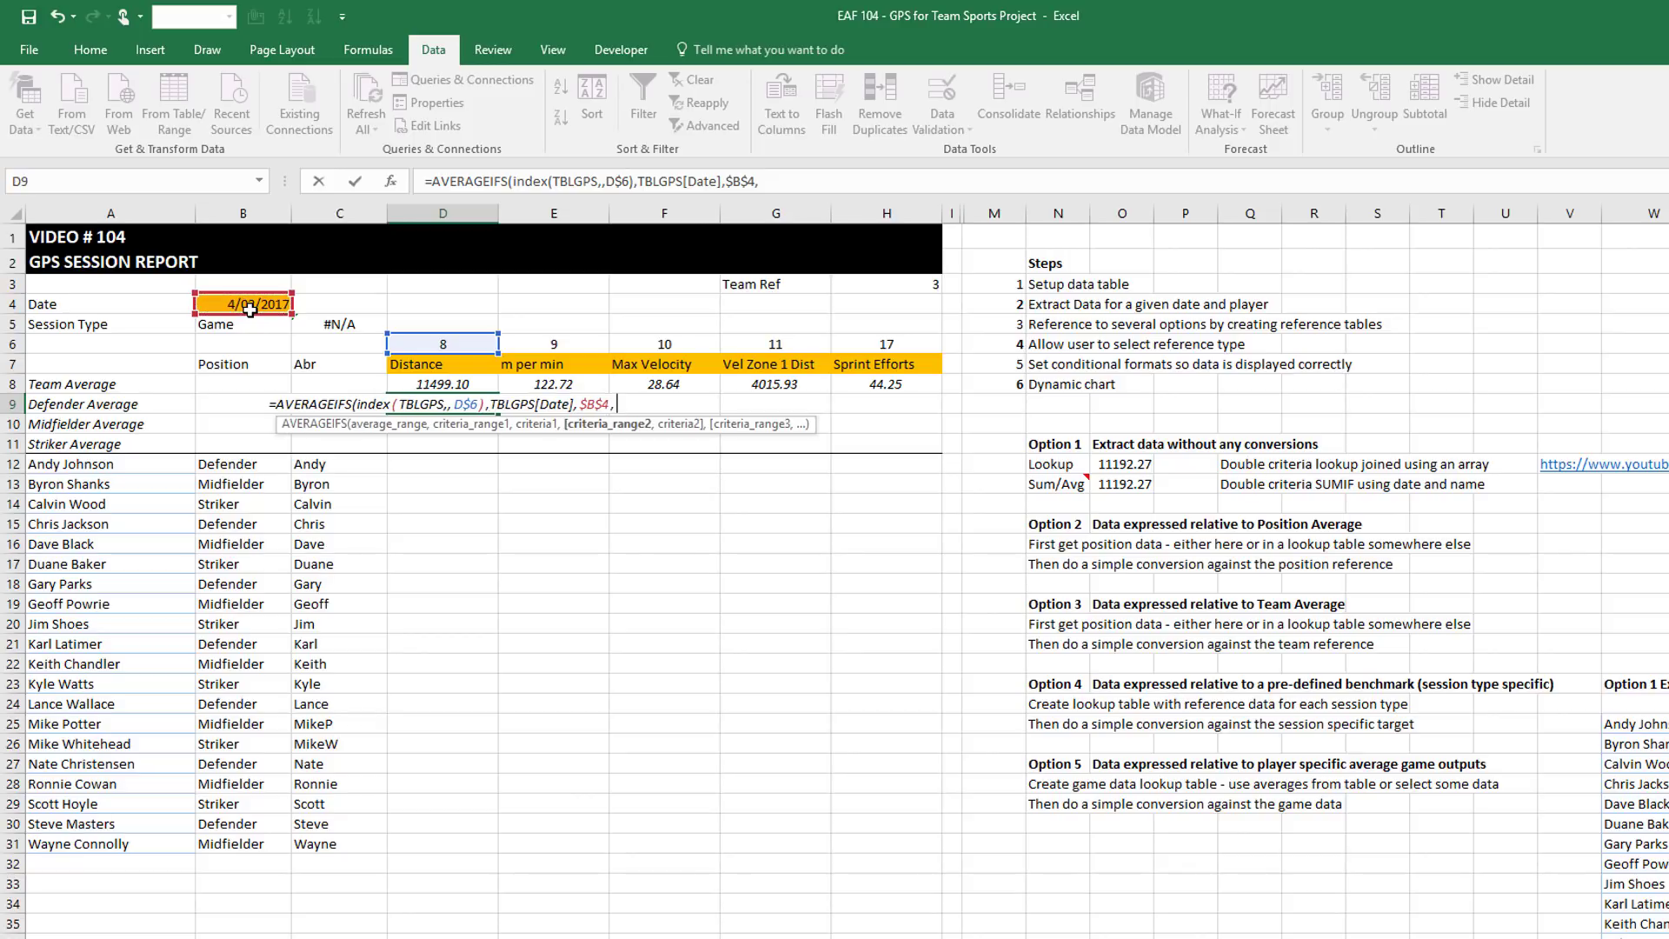
{"action": "type", "text": "TBLGPS"}
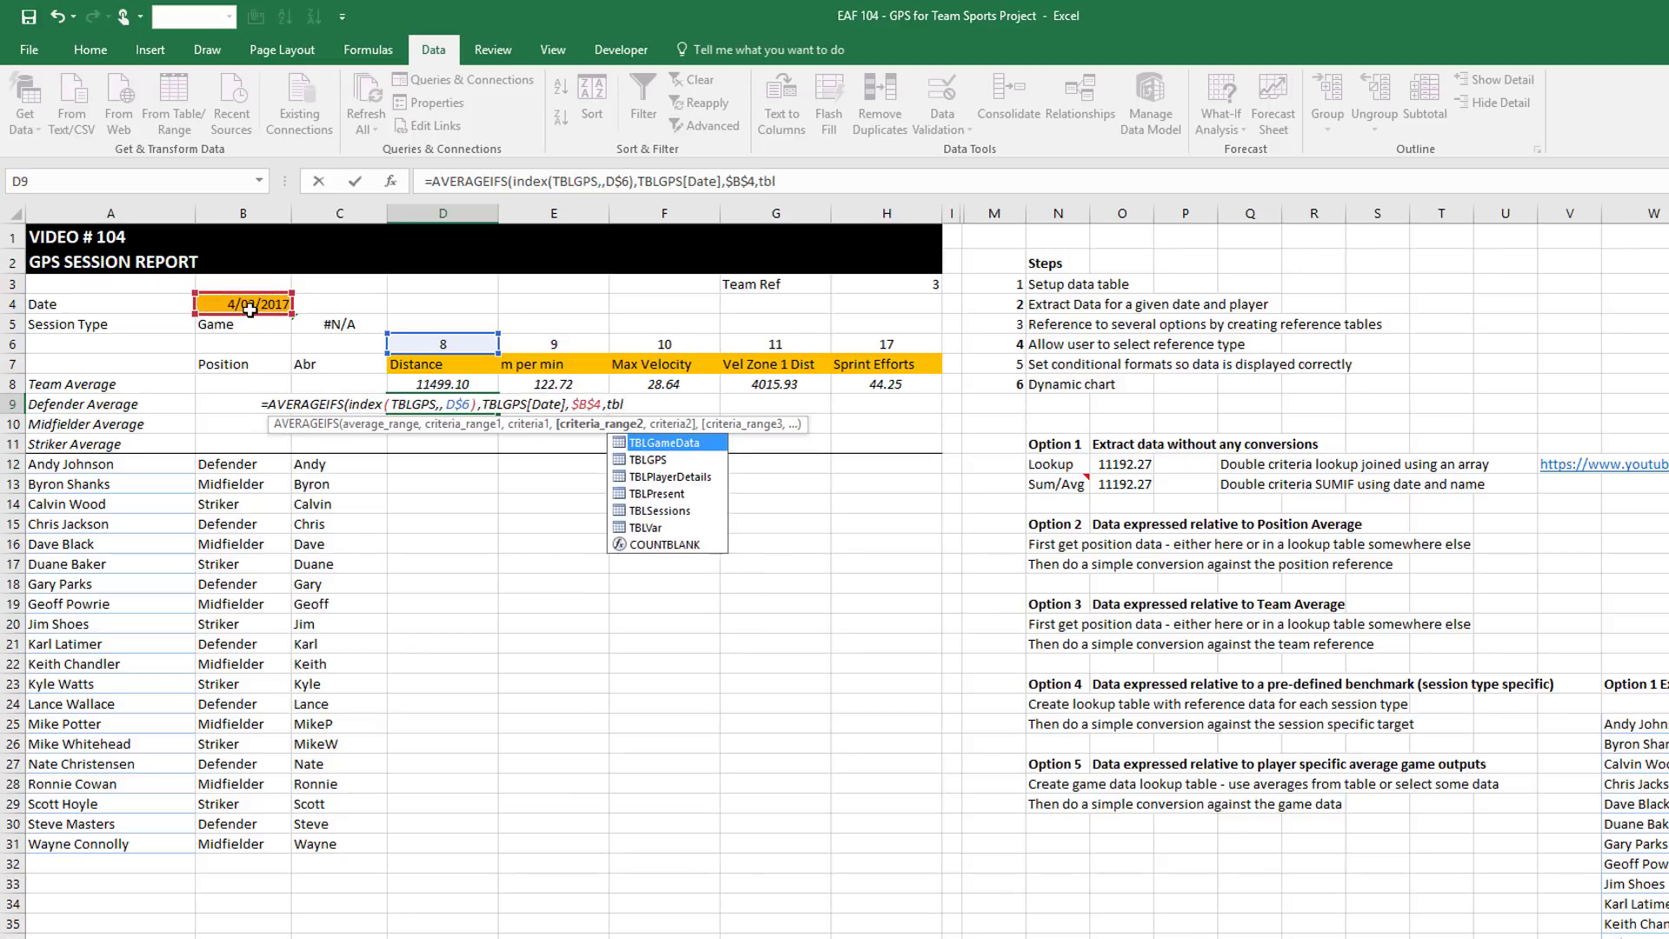
{"action": "type", "text": "["}
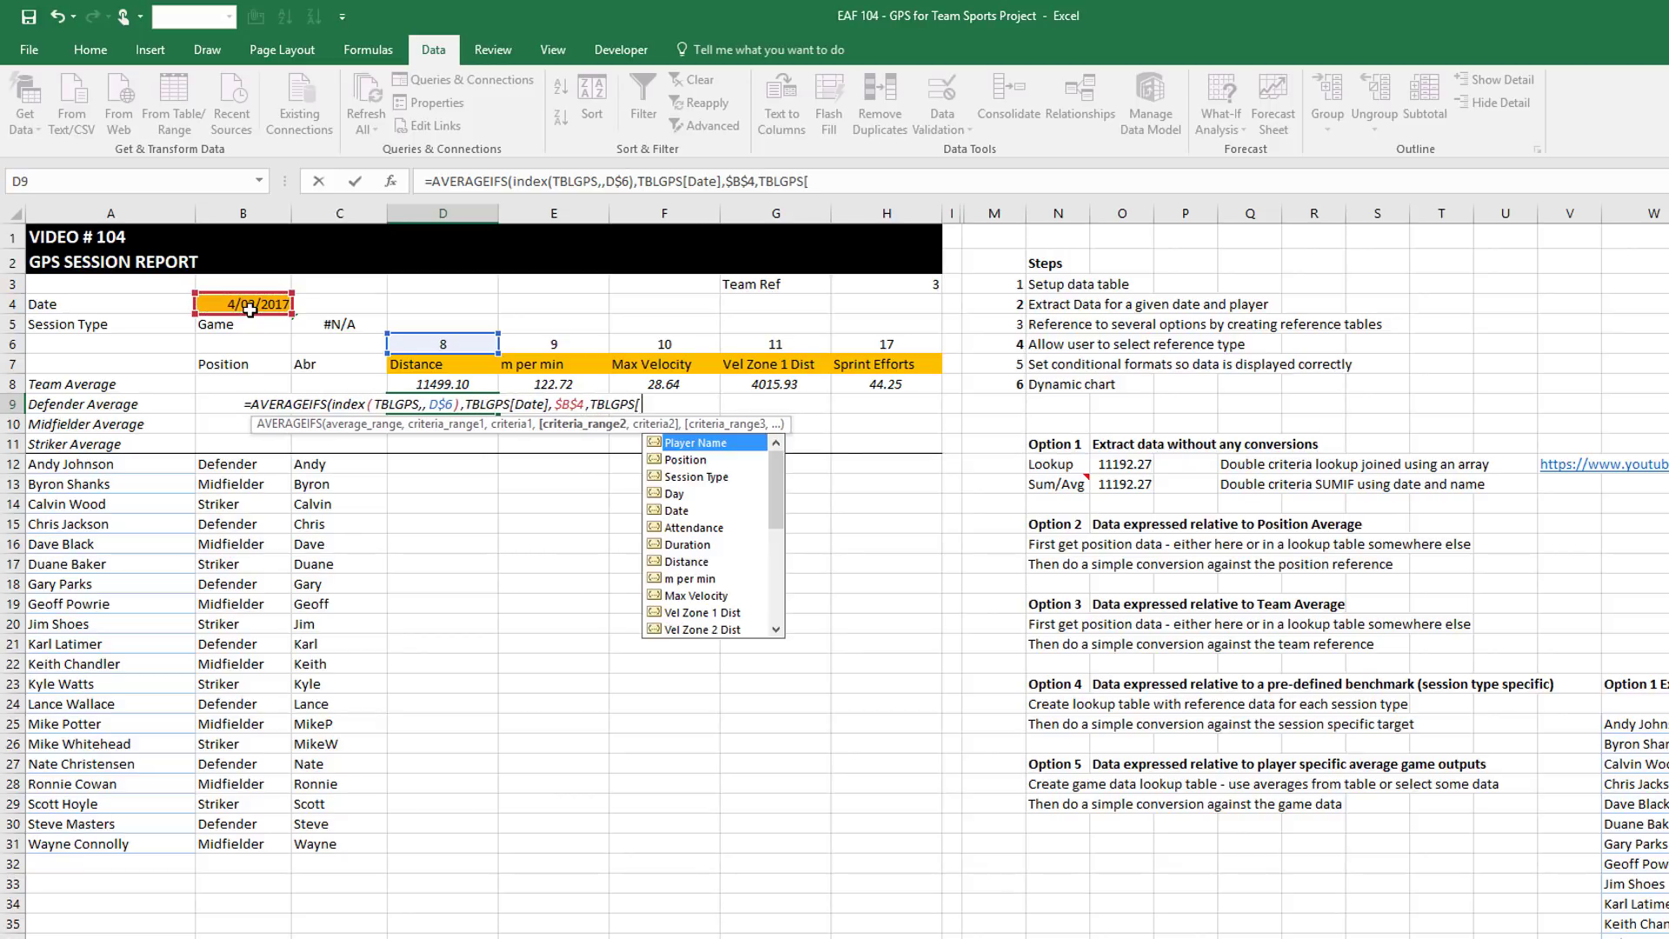
{"action": "key", "text": "Down"}
{"action": "key", "text": "Tab"}
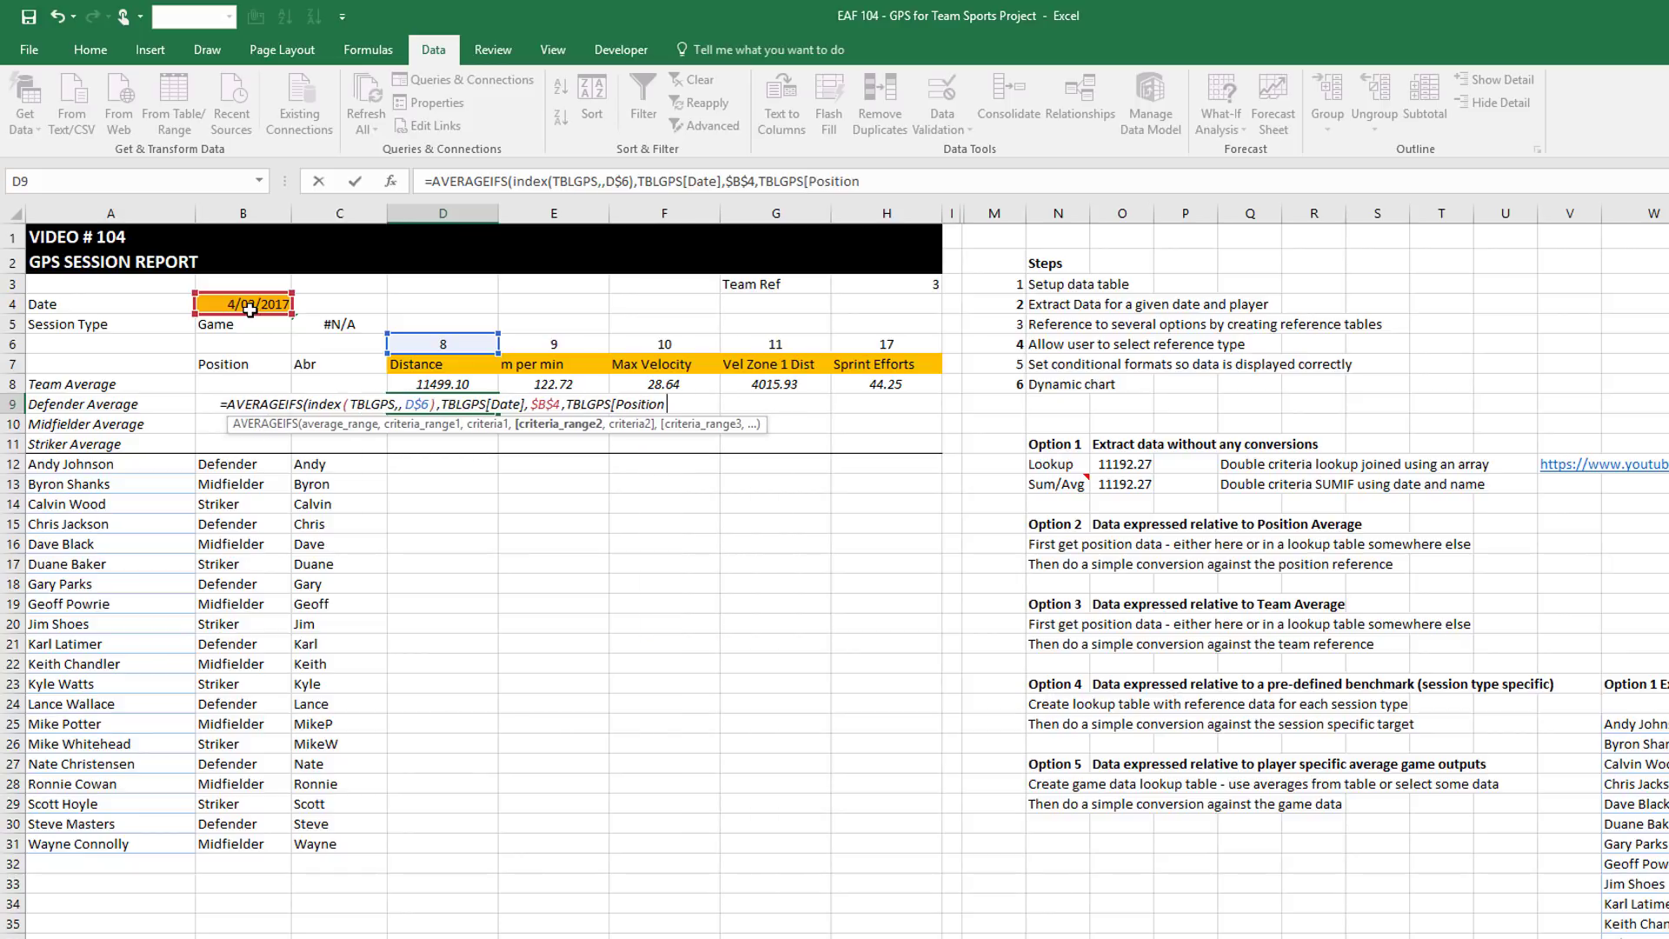
{"action": "type", "text": "],"}
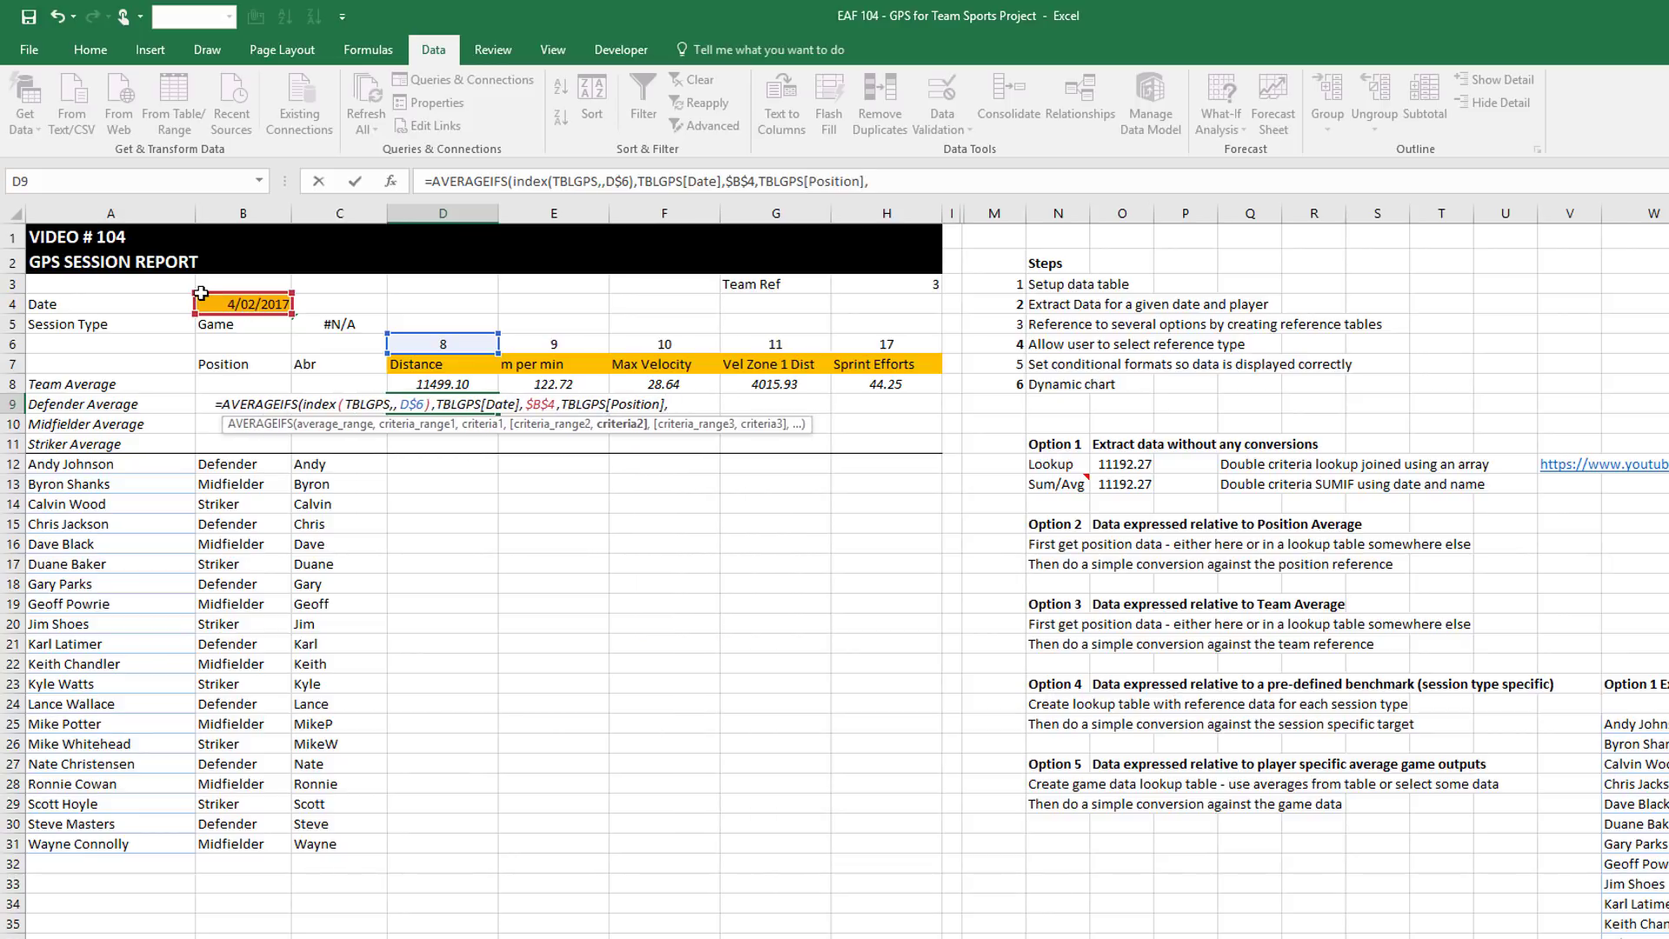
{"action": "left_click", "coordinate": [137, 406]}
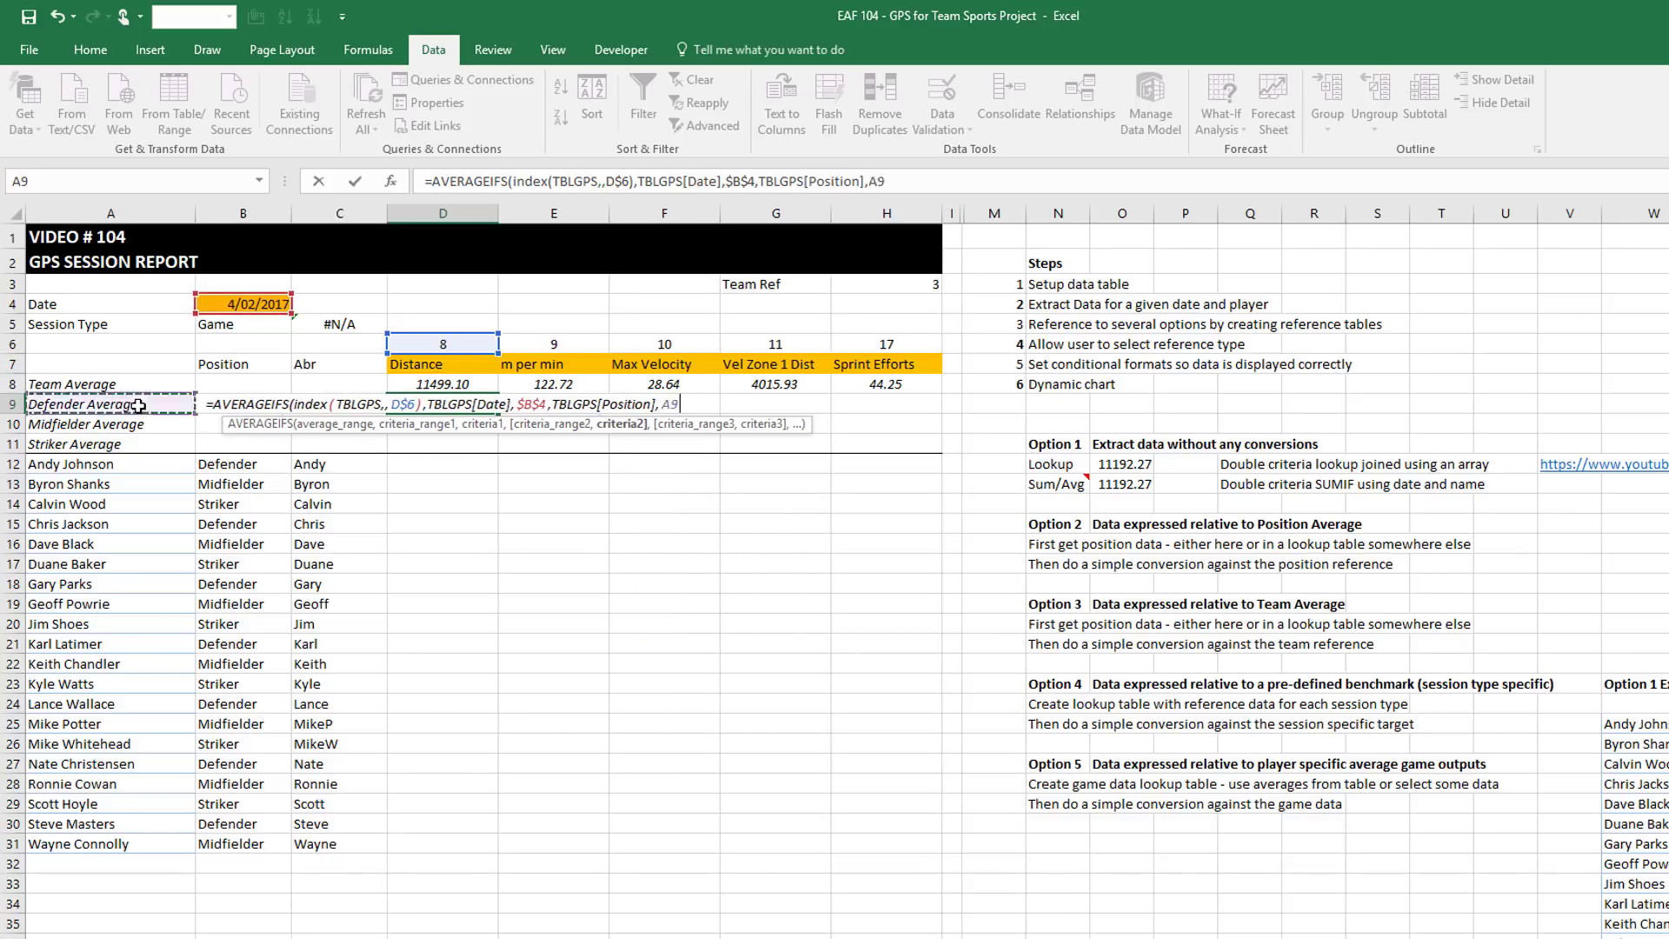
{"action": "key", "text": "Right"}
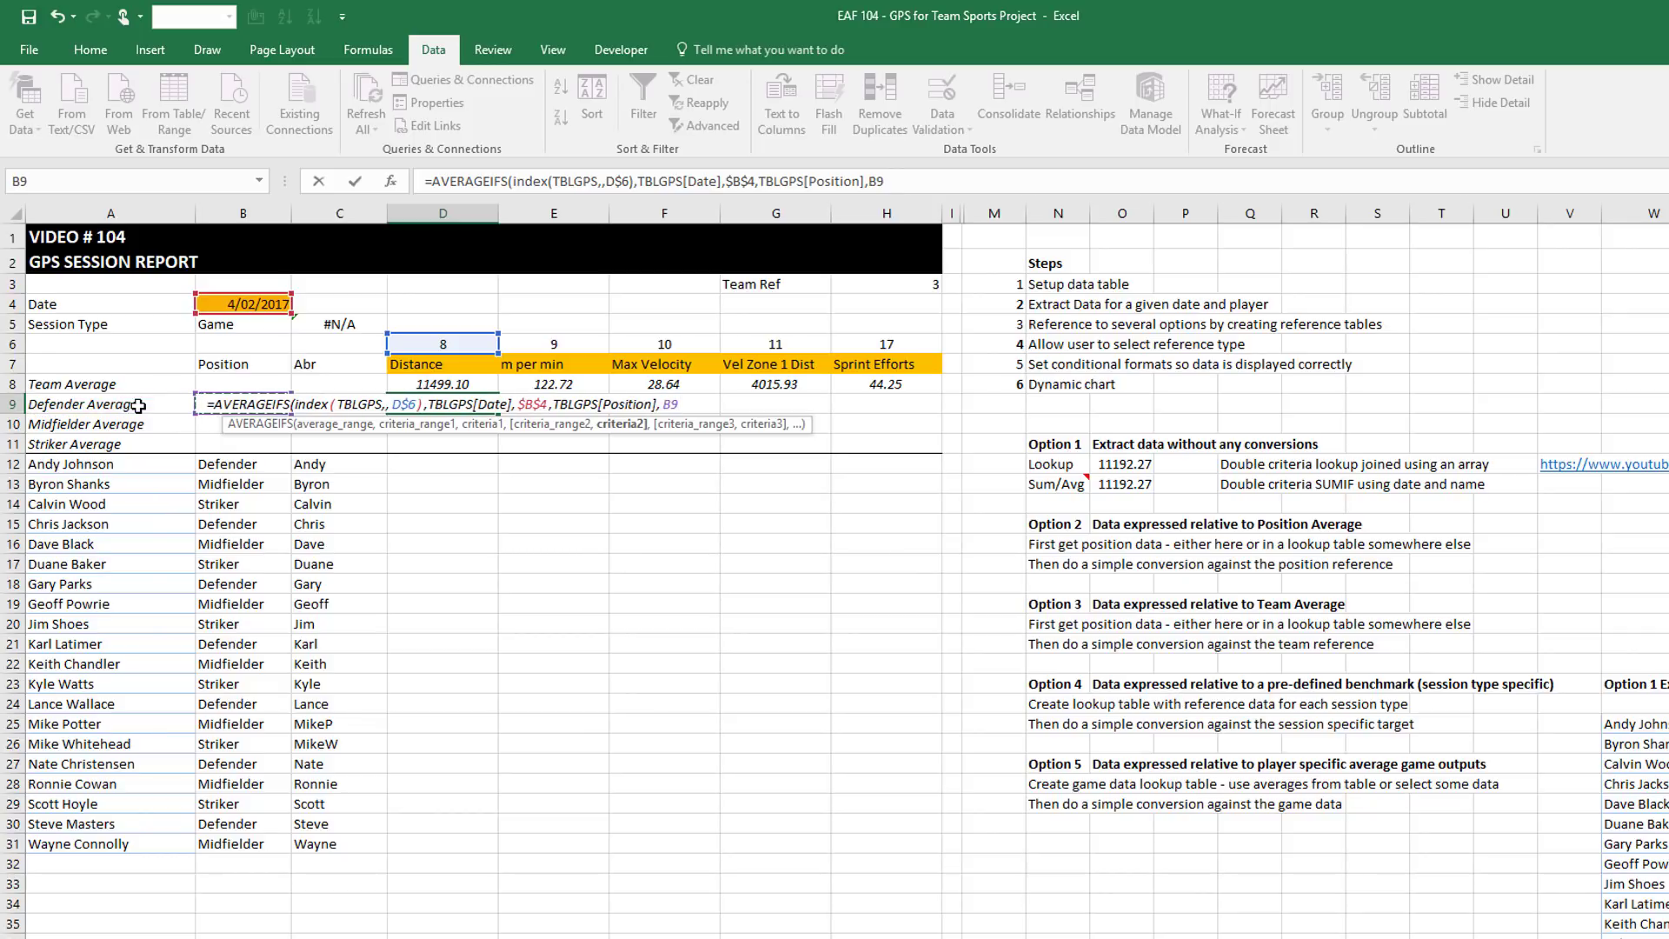
{"action": "key", "text": "F4"}
{"action": "key", "text": "F4"}
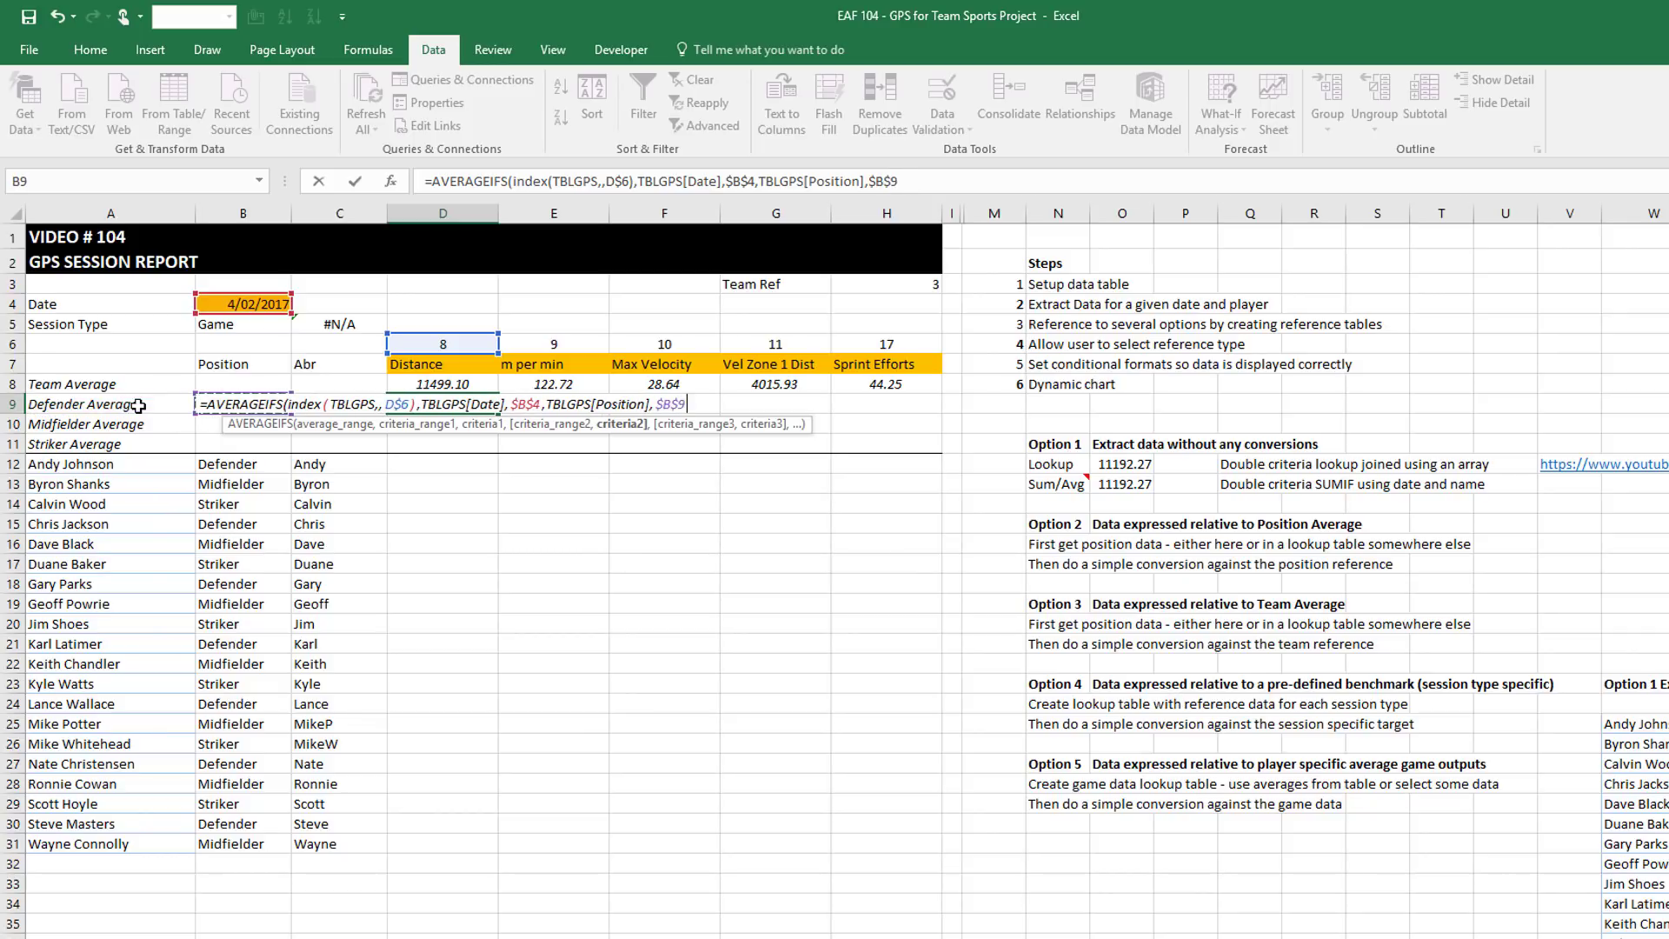
{"action": "key", "text": "F4"}
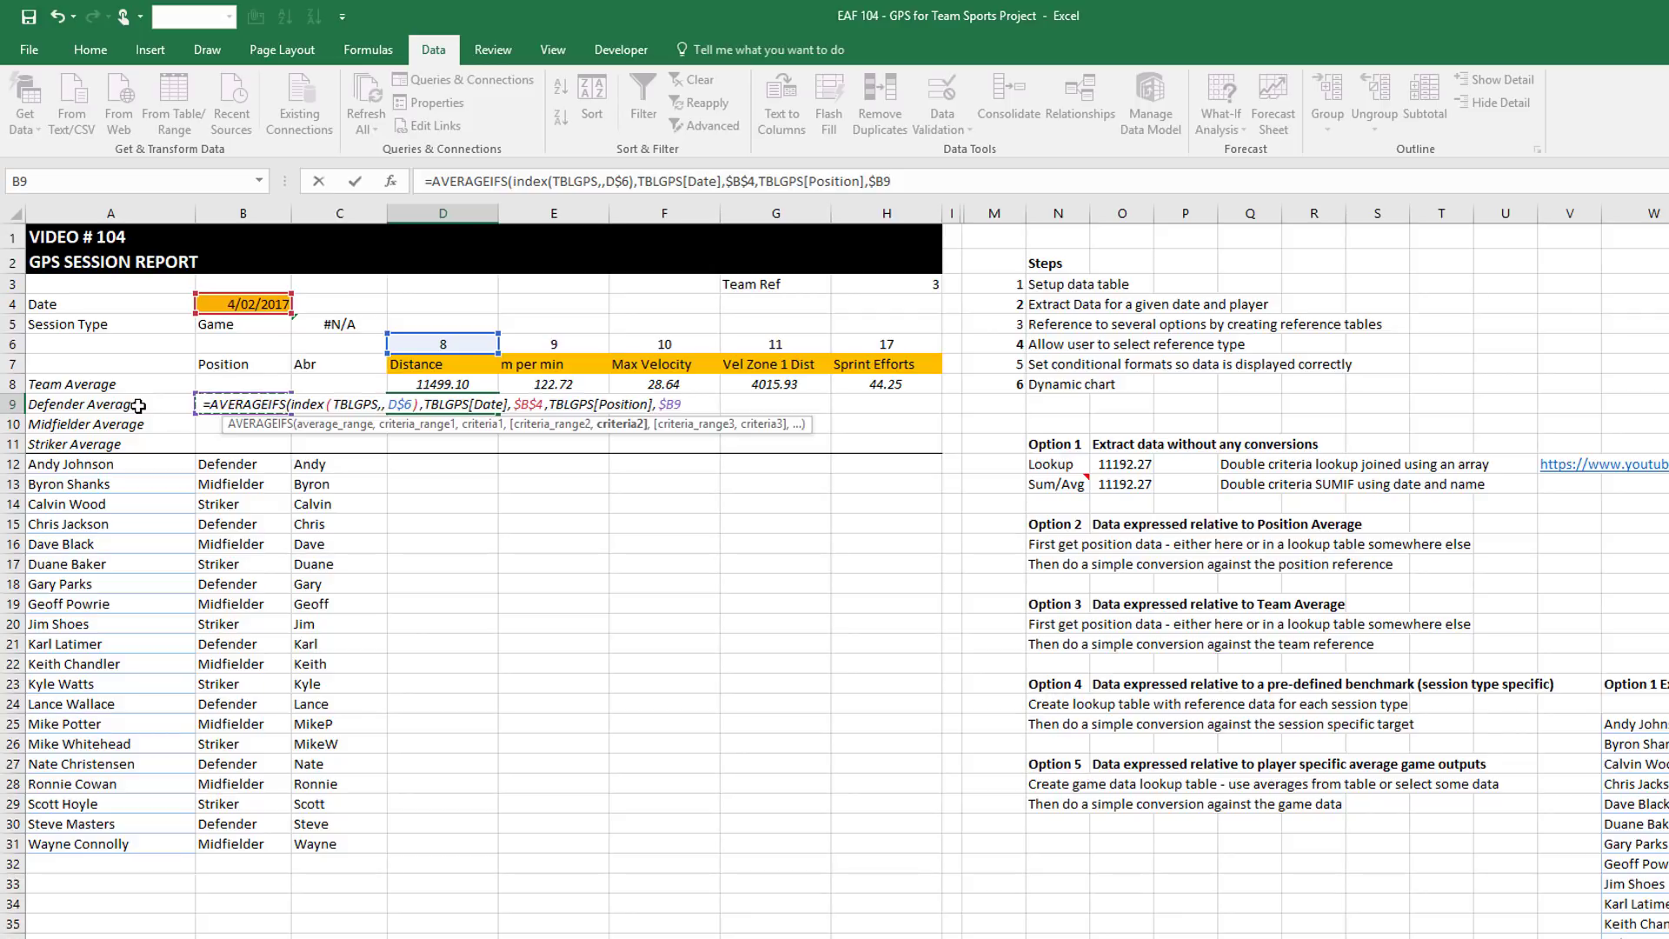
{"action": "type", "text": "))"}
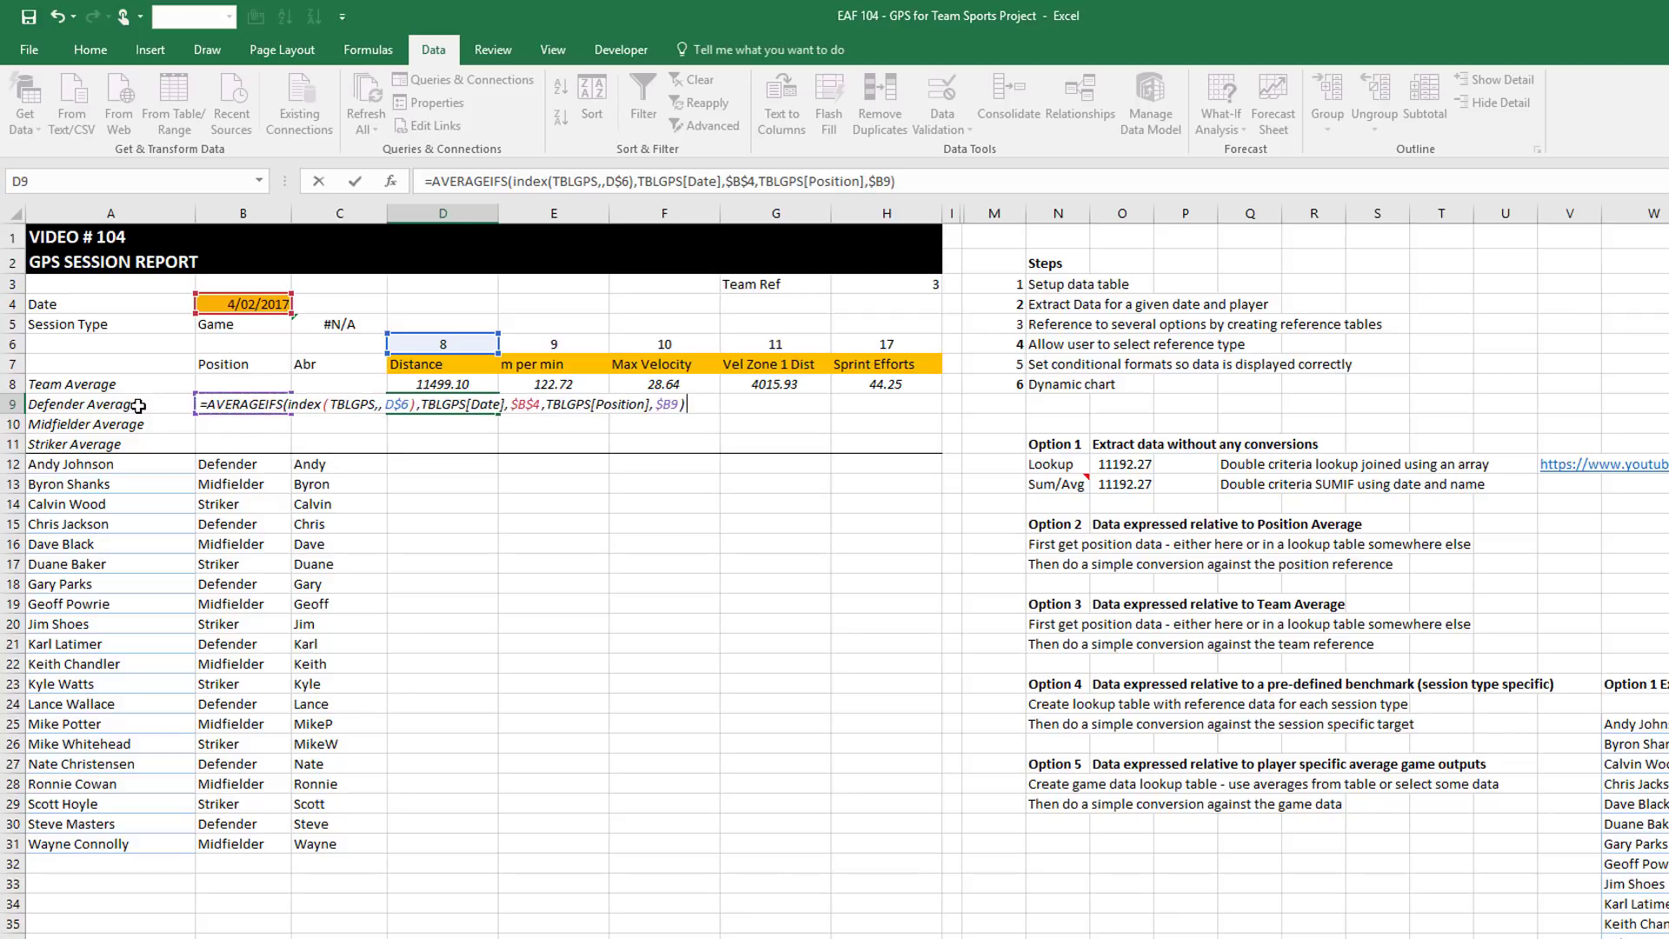
{"action": "key", "text": "Return"}
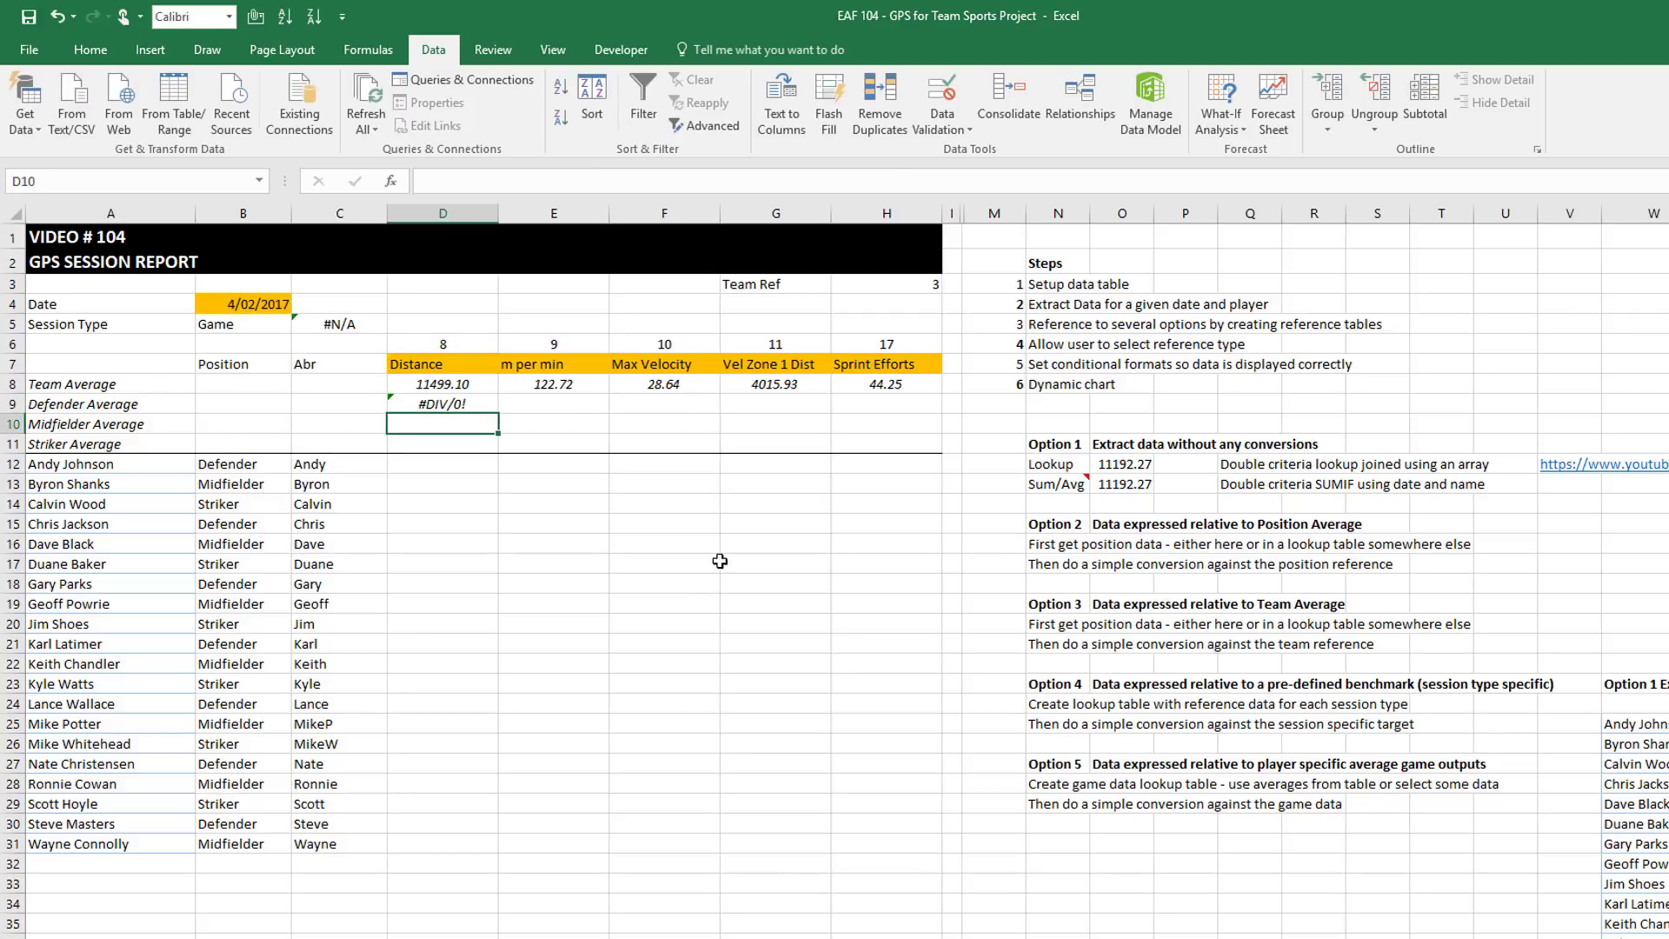
Enter Defender, Midfielder and Striker in B9:B11, so D9 returns 11681.30
{"action": "left_click", "coordinate": [242, 405]}
{"action": "type", "text": "Def"}
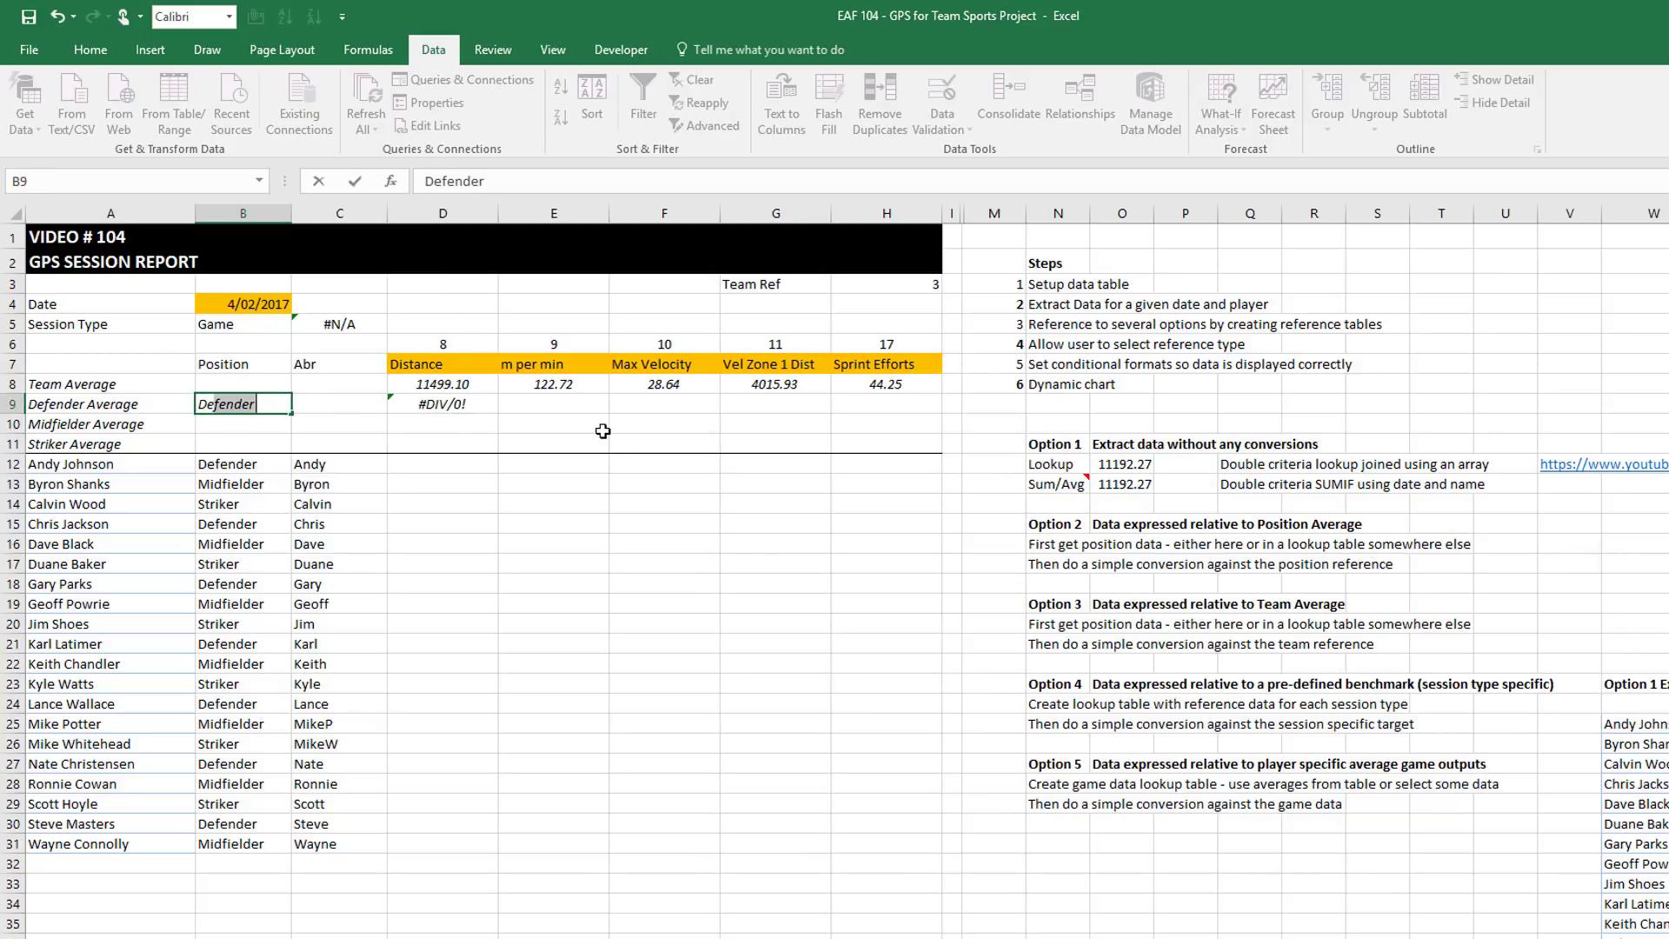
{"action": "type", "text": "f"}
{"action": "key", "text": "Return"}
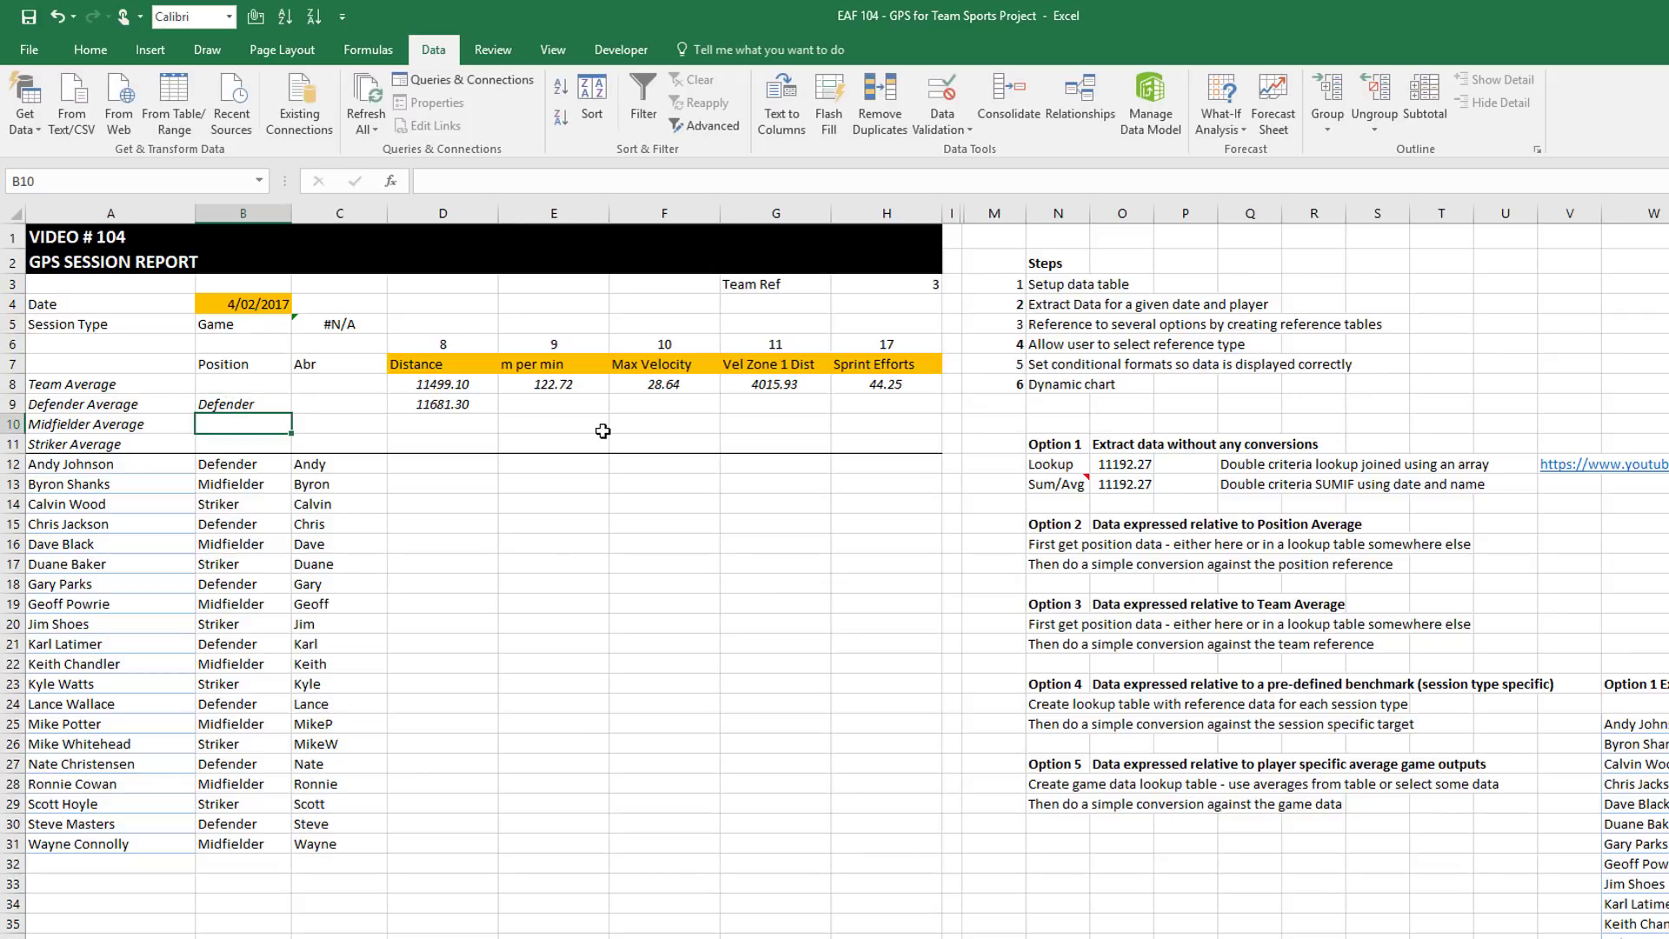
{"action": "type", "text": "Midfielder"}
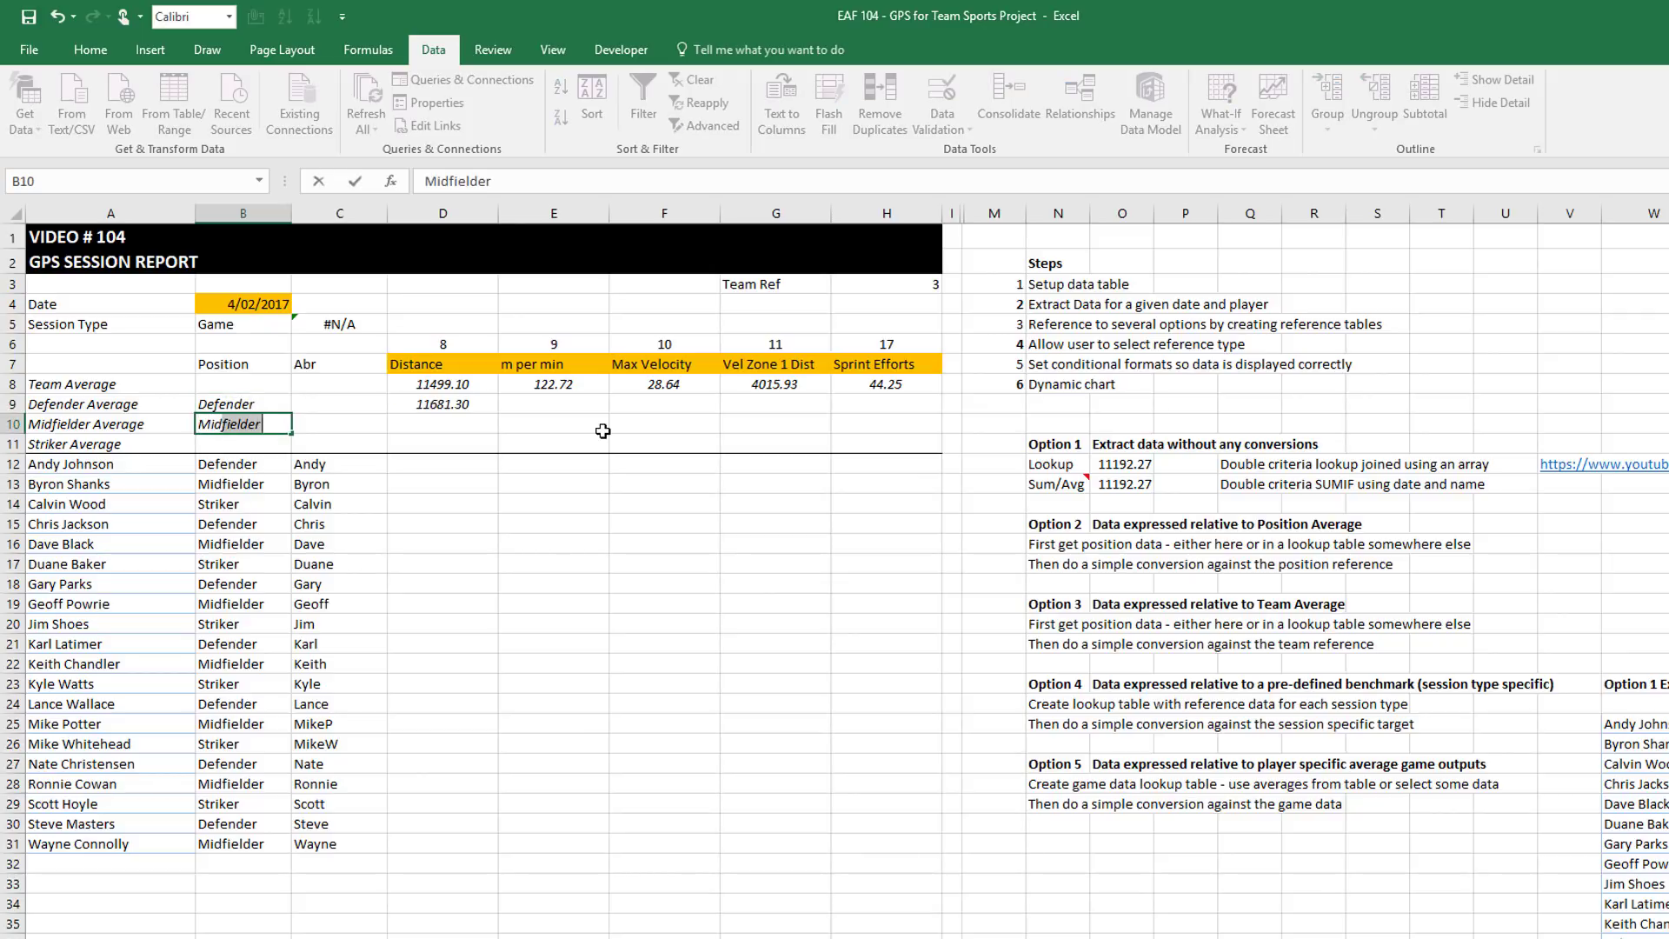
{"action": "key", "text": "Return"}
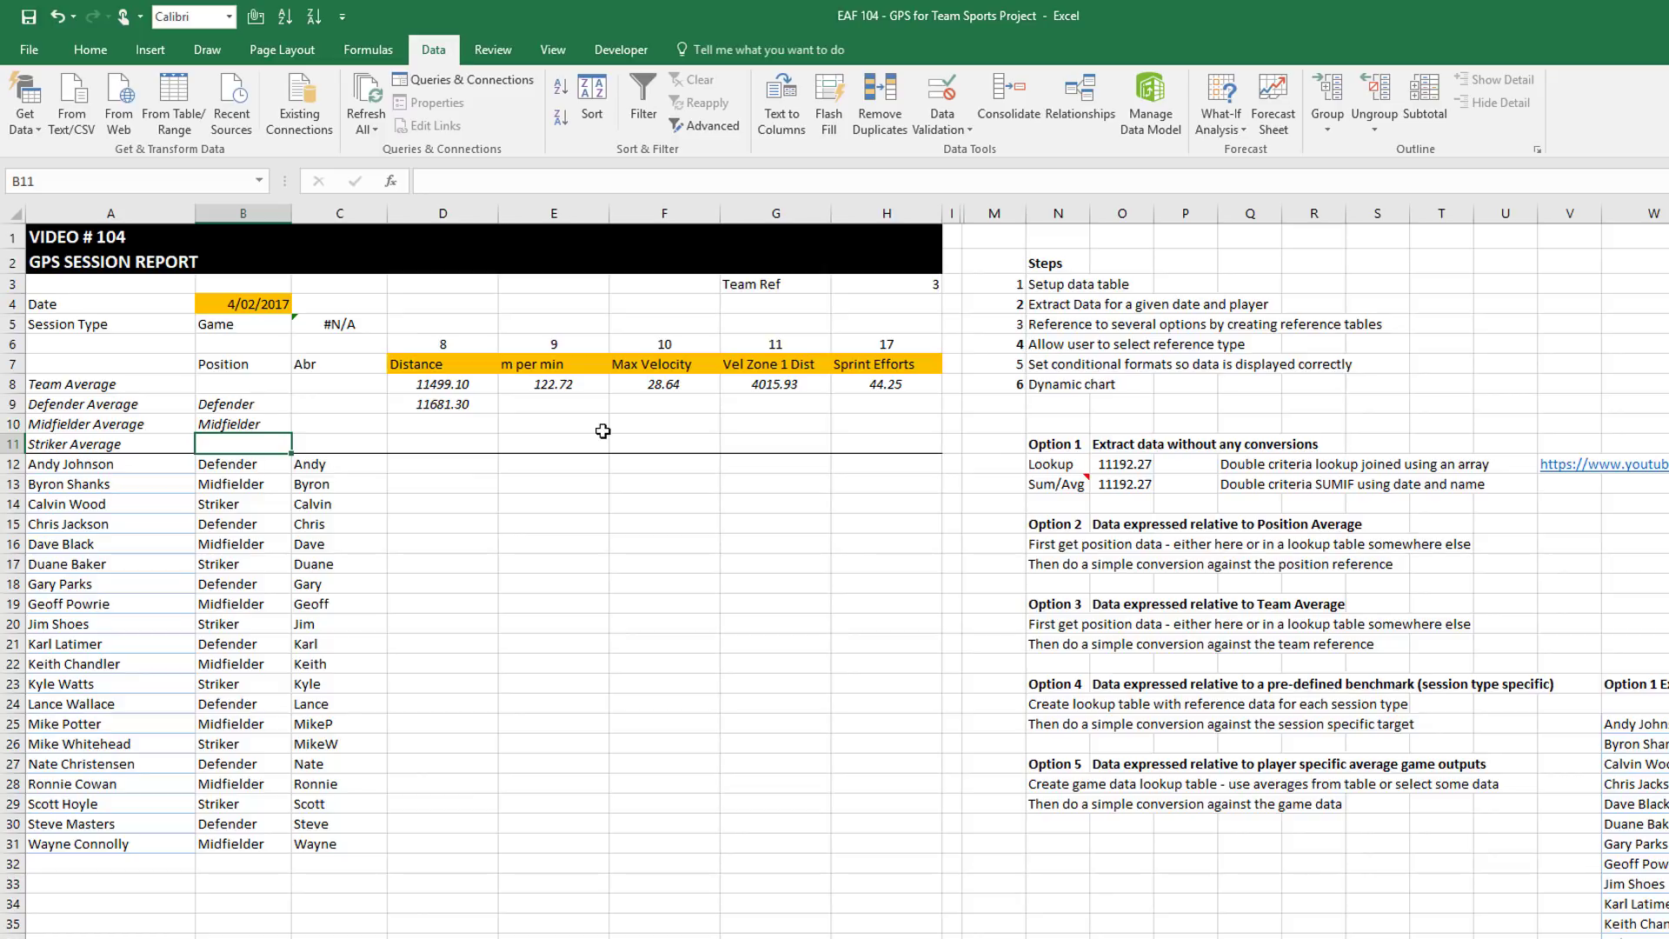
{"action": "type", "text": "str"}
{"action": "key", "text": "Return"}
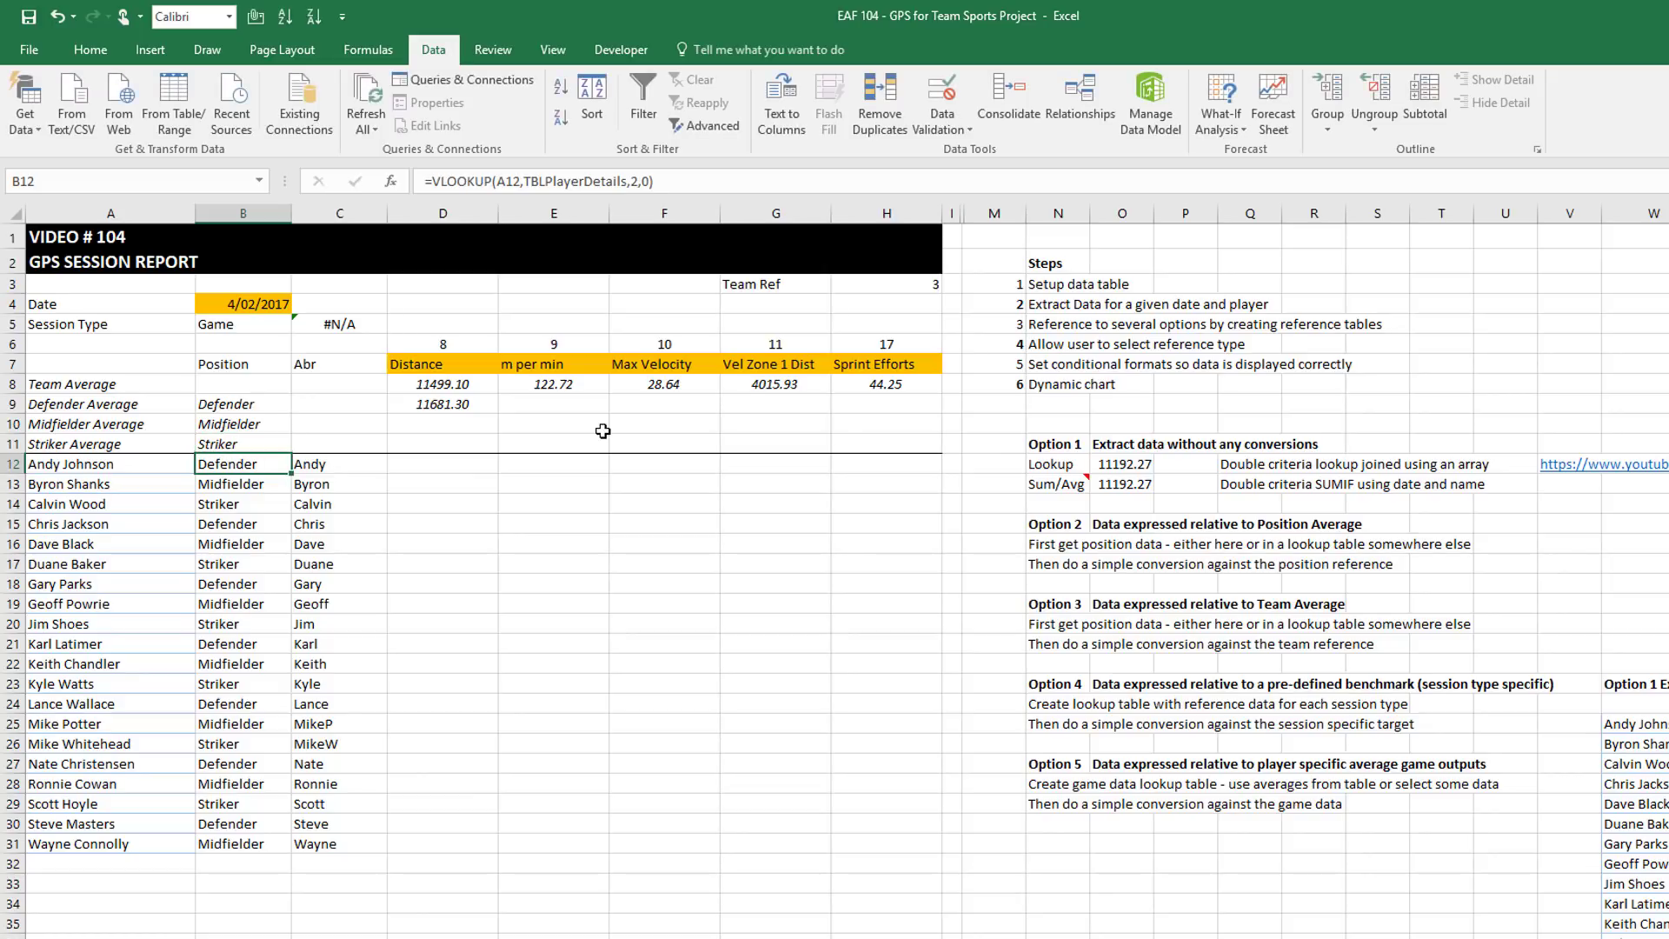
{"action": "left_click", "coordinate": [488, 407]}
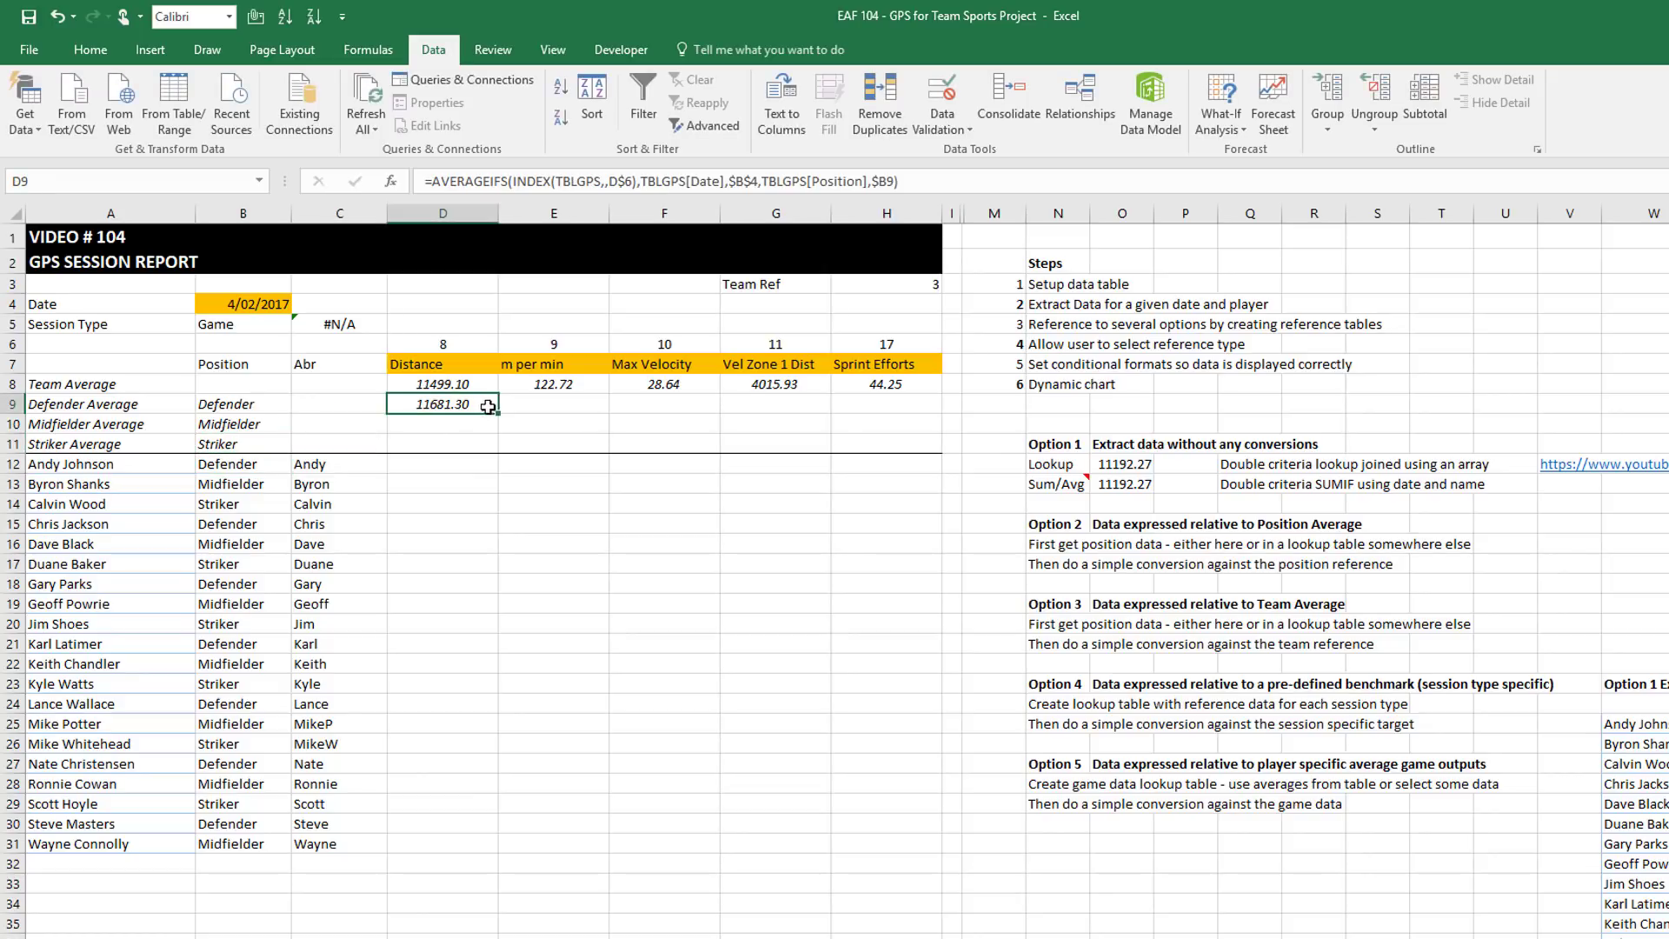
Fill the position average formula down to D11 and copy D9:D11 across columns E to H
{"action": "left_click_drag", "start_coordinate": [498, 415], "coordinate": [500, 452]}
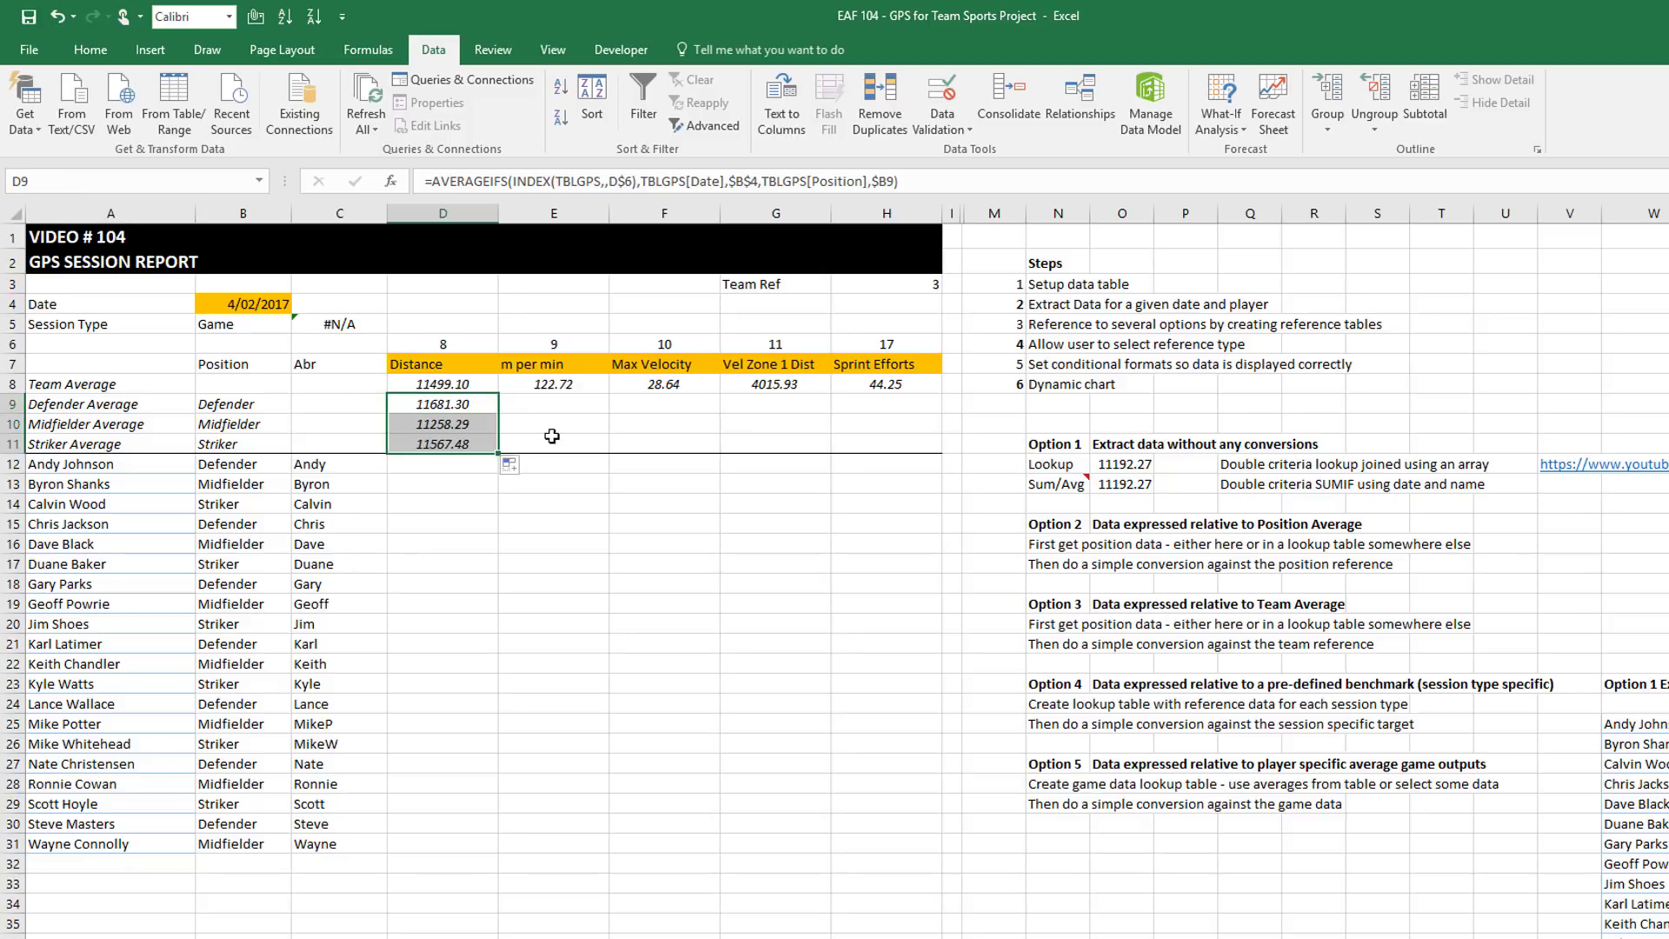
{"action": "right_click", "coordinate": [453, 397]}
{"action": "left_click", "coordinate": [500, 428]}
{"action": "left_click_drag", "start_coordinate": [530, 407], "coordinate": [879, 443]}
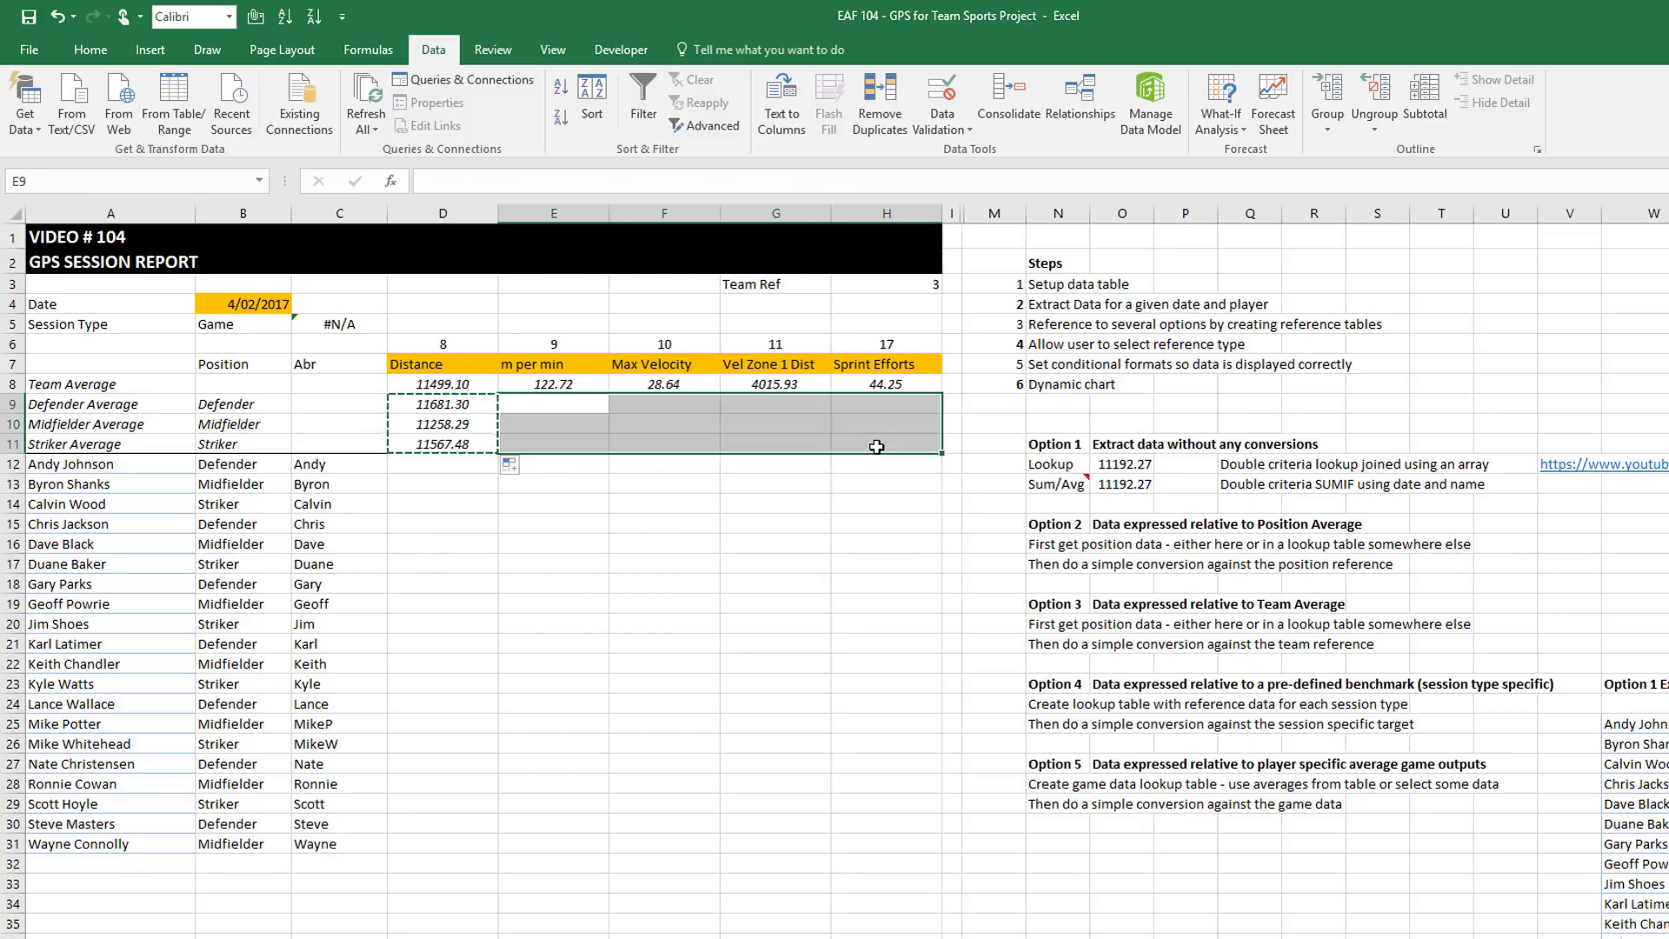
{"action": "key", "text": "ctrl+v"}
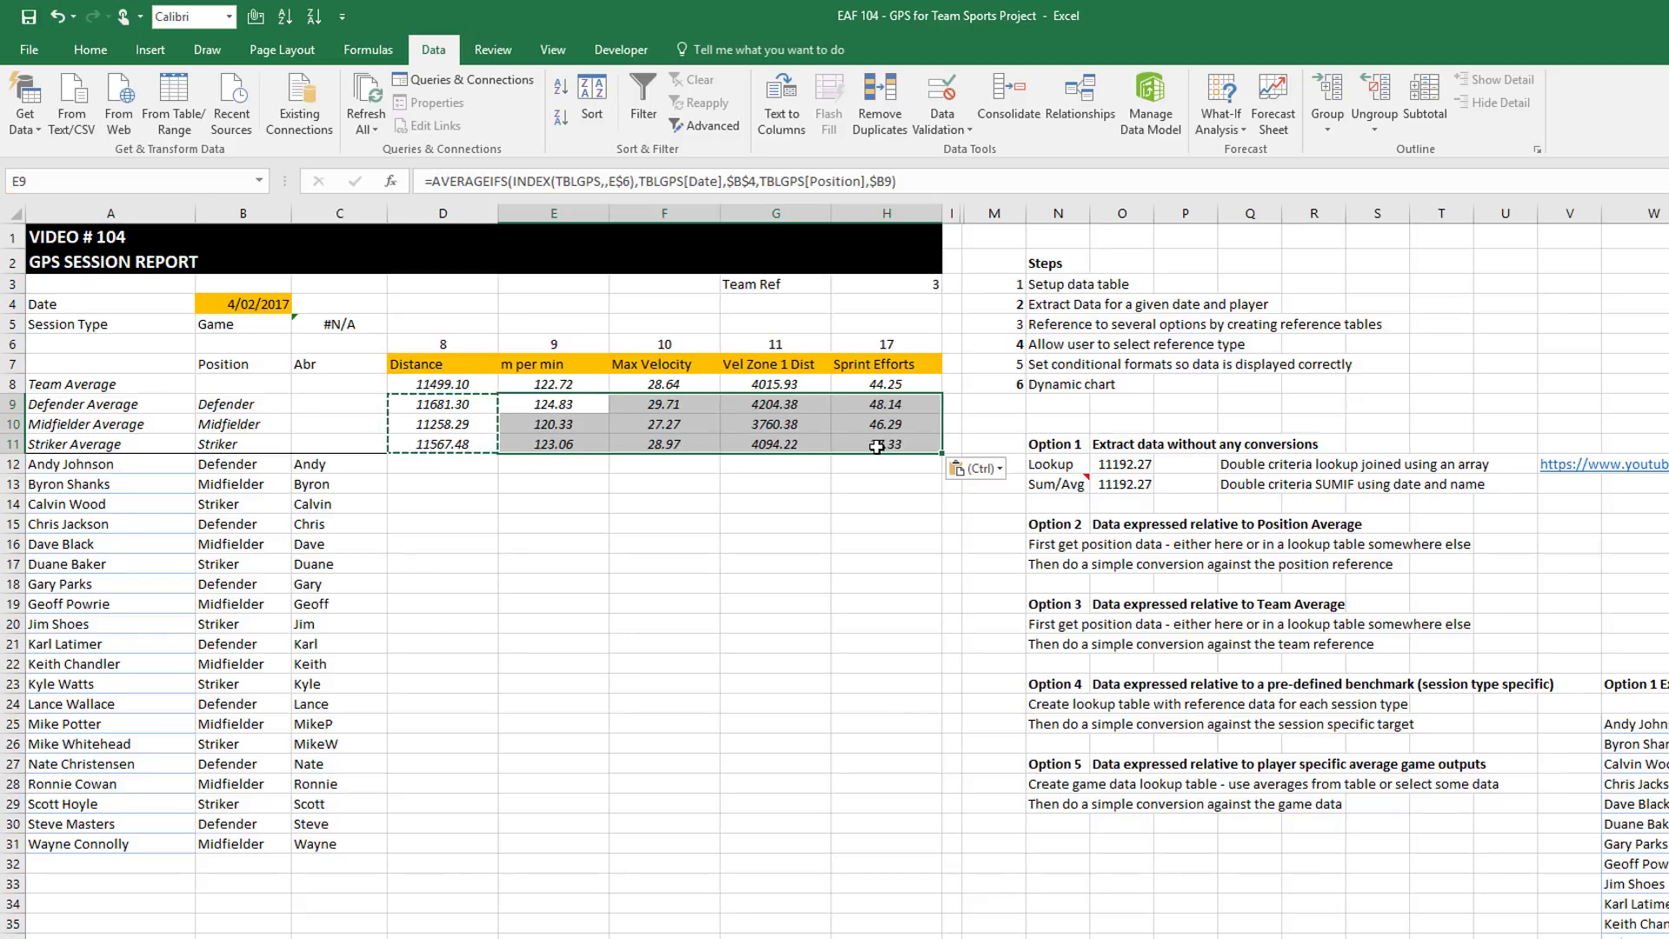
Select the Striker Average row A11:H11 for formatting
{"action": "left_click", "coordinate": [437, 470]}
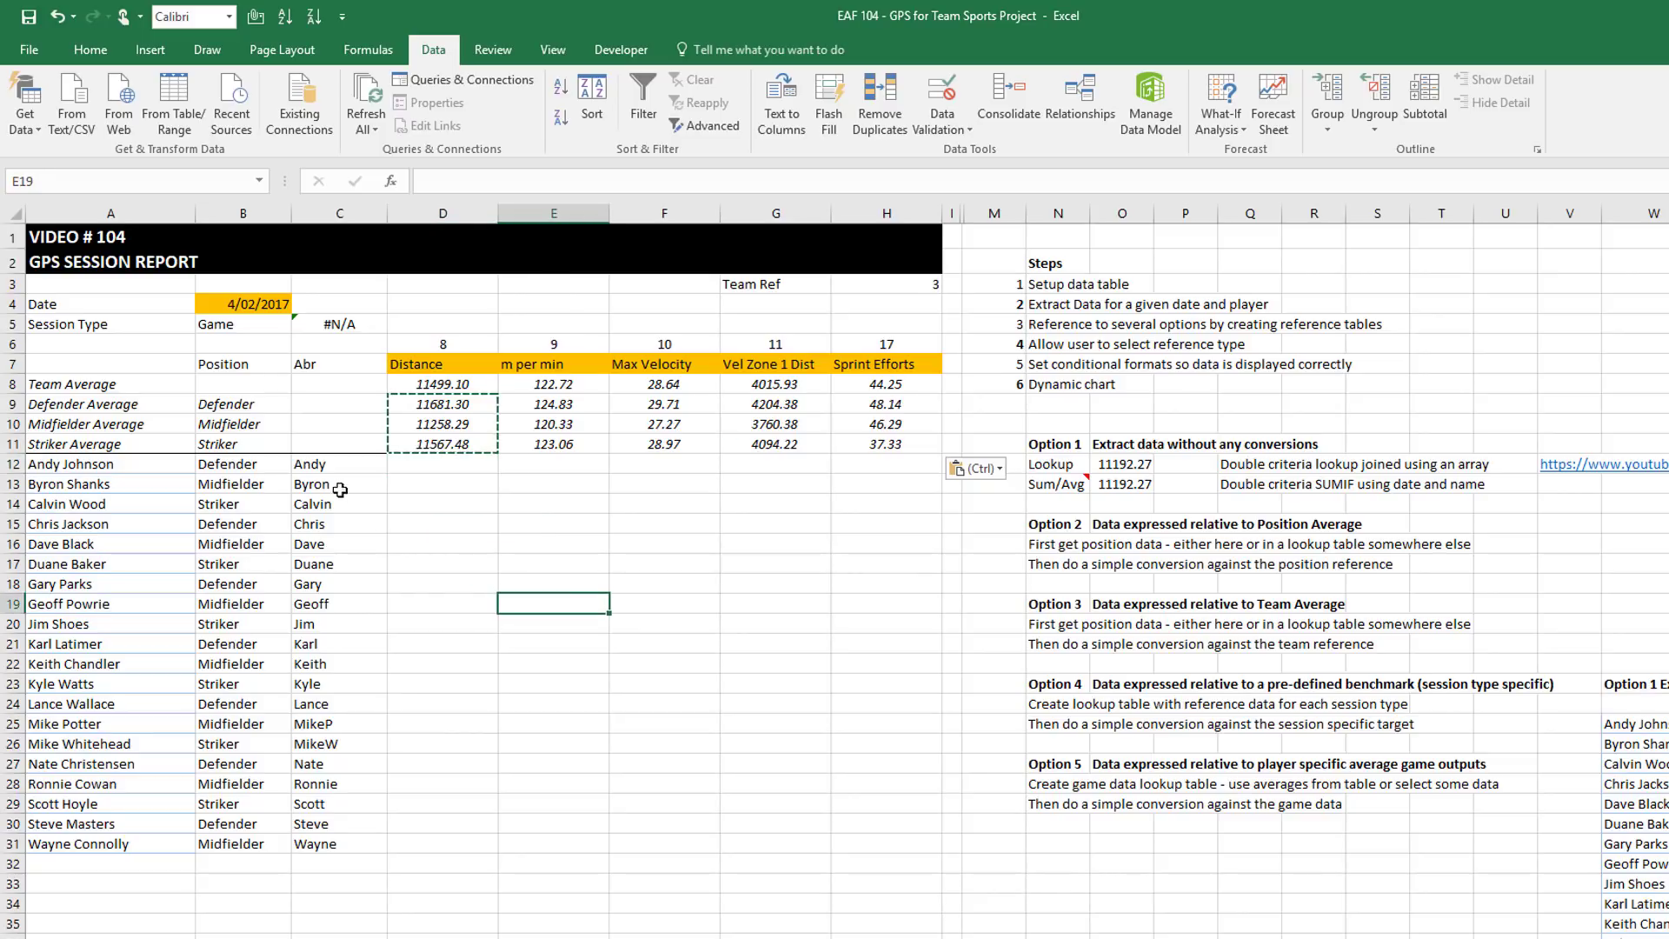
{"action": "left_click", "coordinate": [503, 599]}
{"action": "left_click_drag", "start_coordinate": [911, 447], "coordinate": [70, 445]}
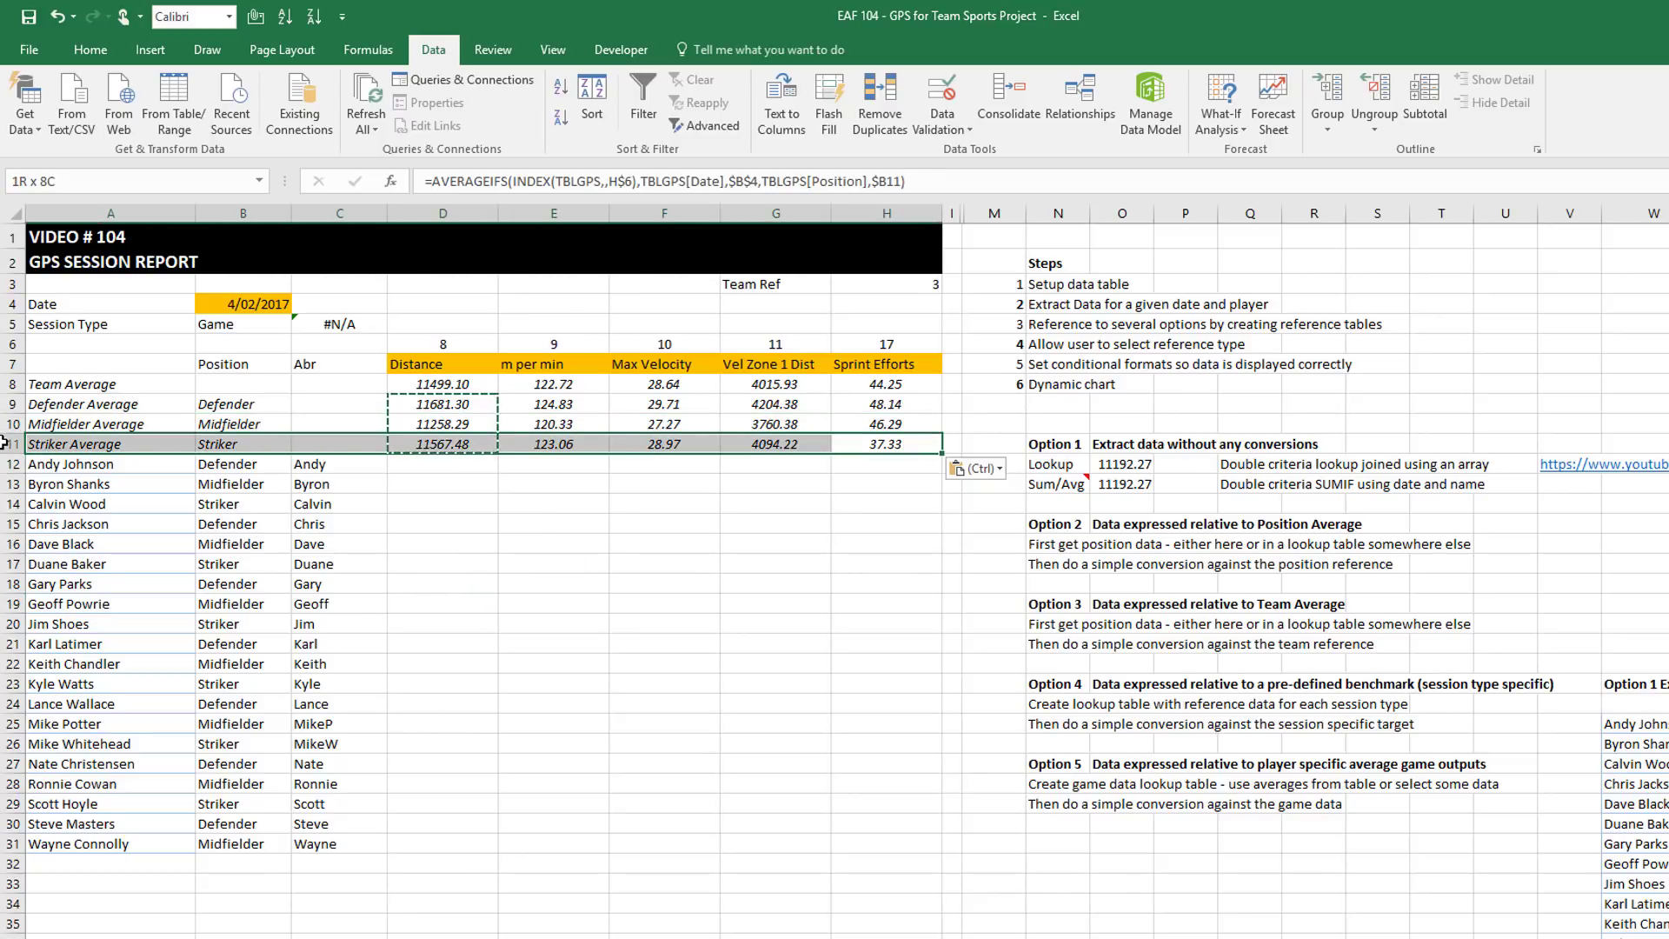
{"action": "left_click", "coordinate": [87, 52]}
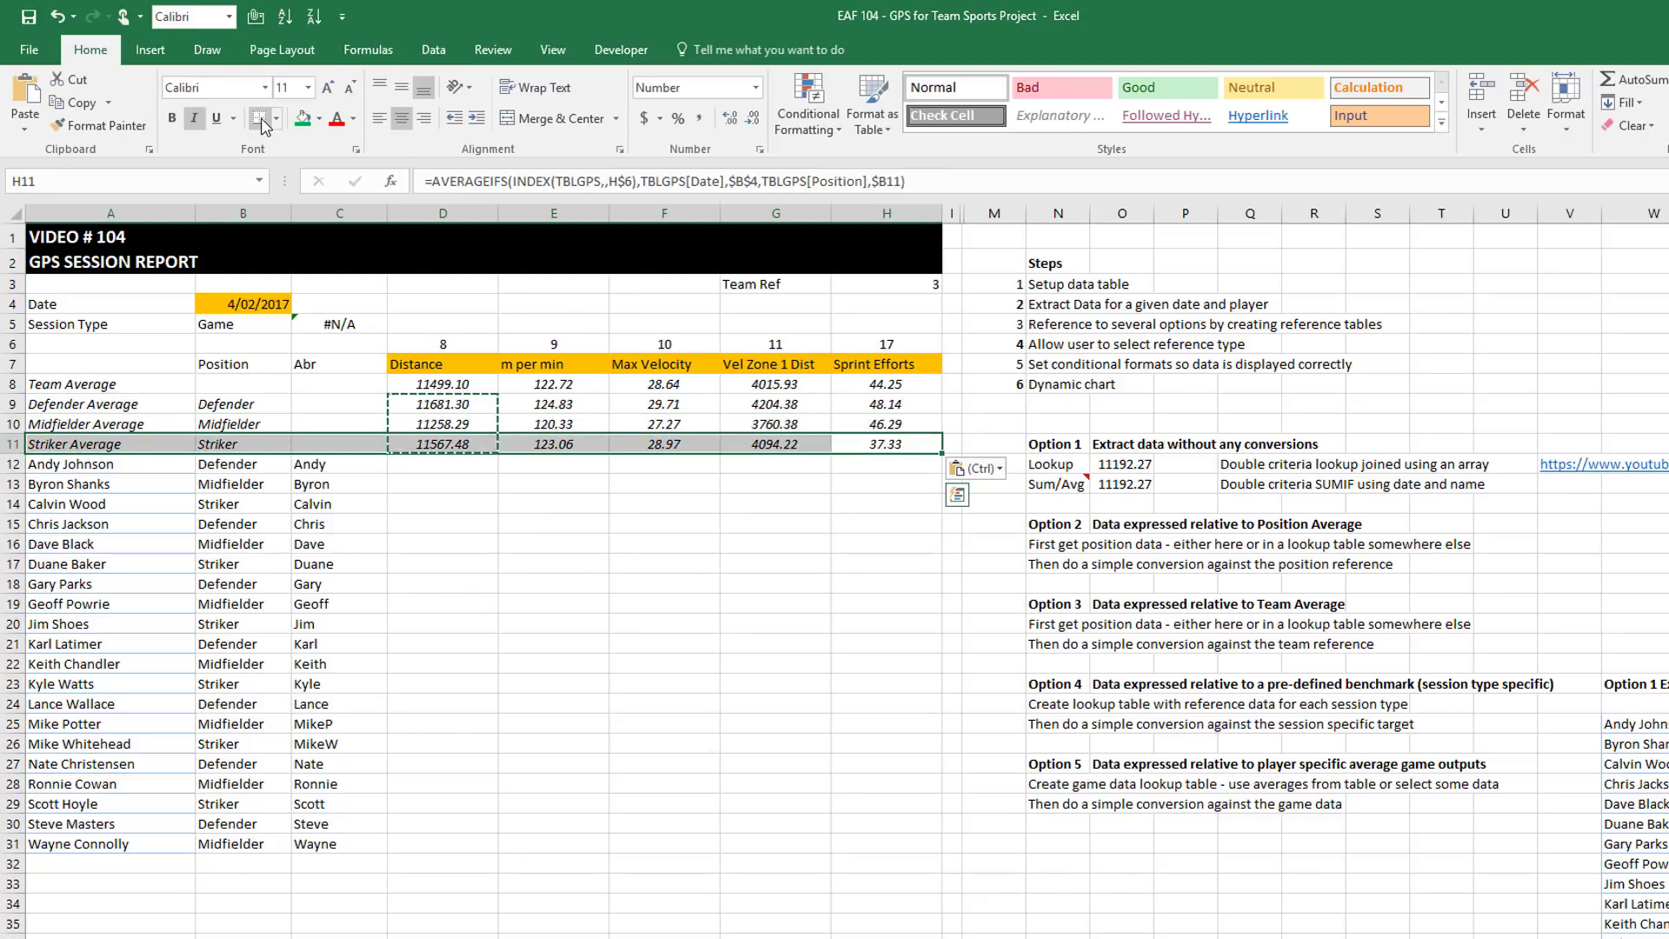
Add a bottom border under A11:H11, then select O12 to view its lookup formula
{"action": "left_click", "coordinate": [259, 117]}
{"action": "left_click", "coordinate": [482, 504]}
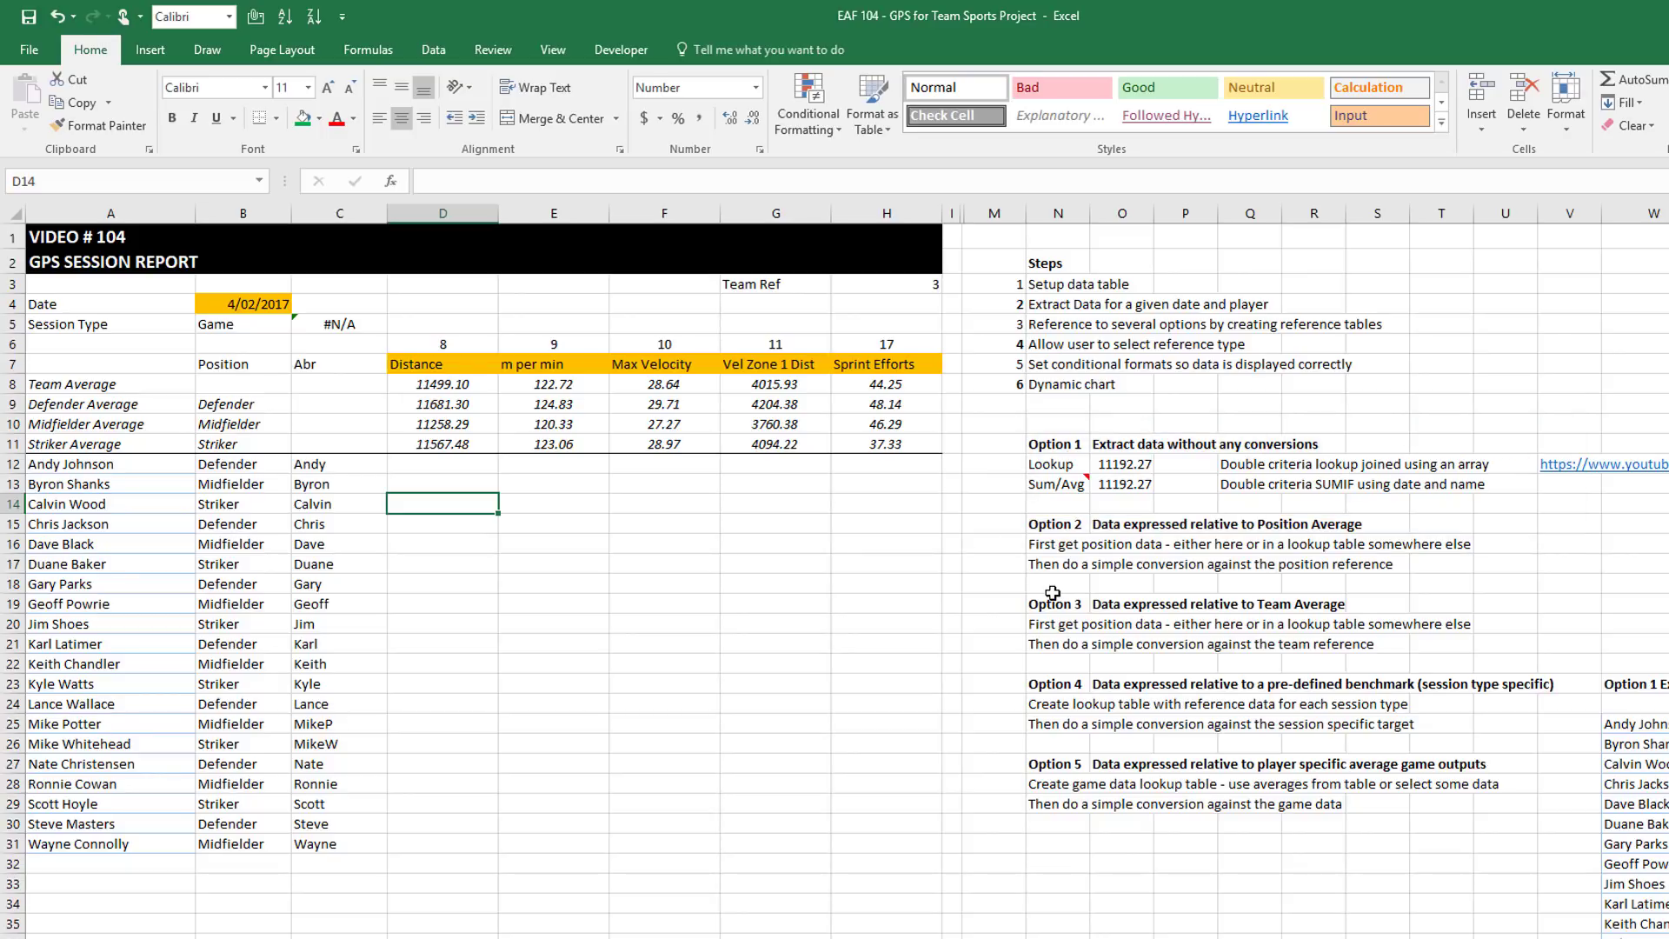
{"action": "left_click", "coordinate": [1133, 470]}
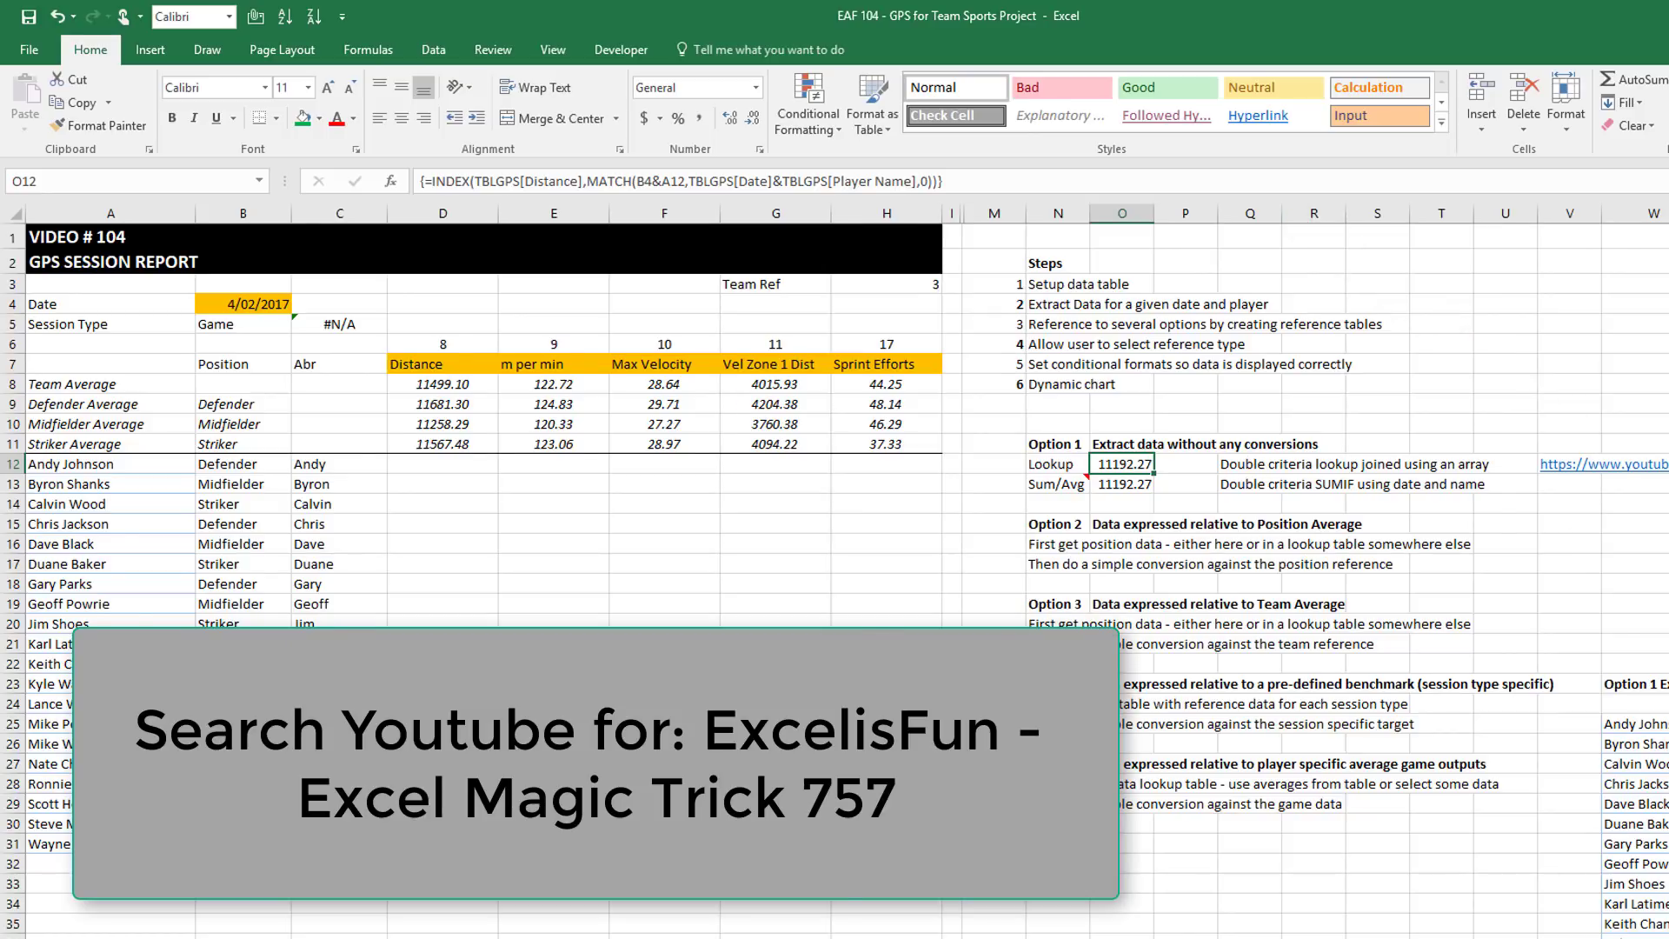
{"action": "scroll", "coordinate": [846, 571], "scroll_direction": "right", "scroll_amount": 10}
{"action": "scroll", "coordinate": [846, 572], "scroll_direction": "right", "scroll_amount": 4}
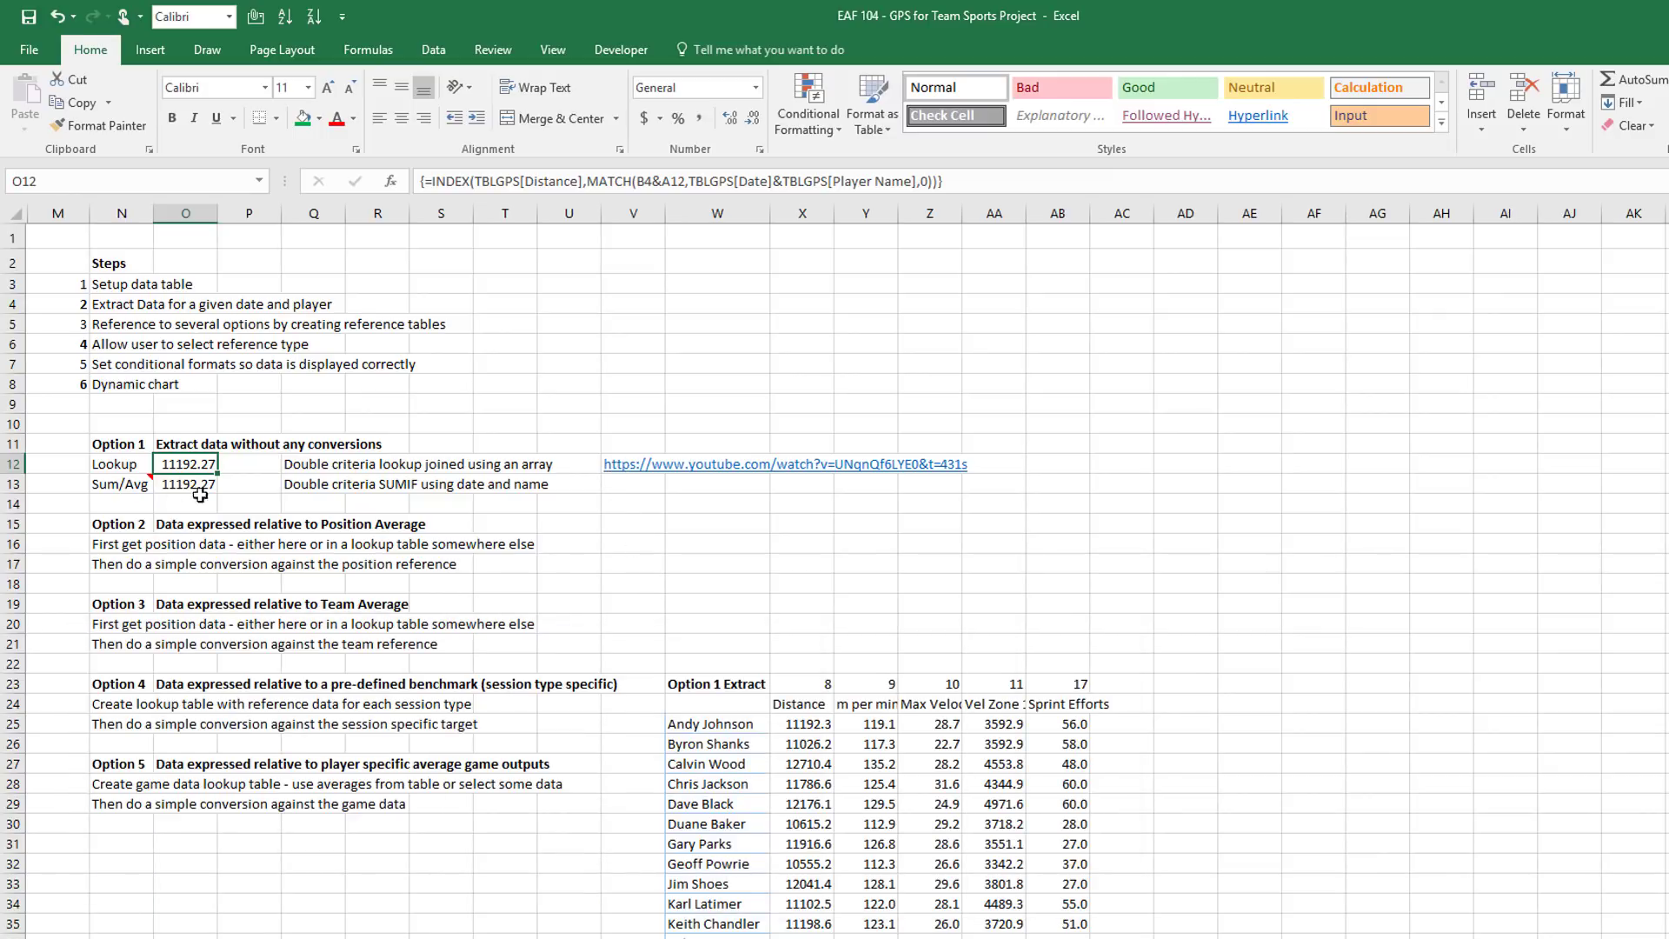
{"action": "scroll", "coordinate": [834, 573], "scroll_direction": "left", "scroll_amount": 6}
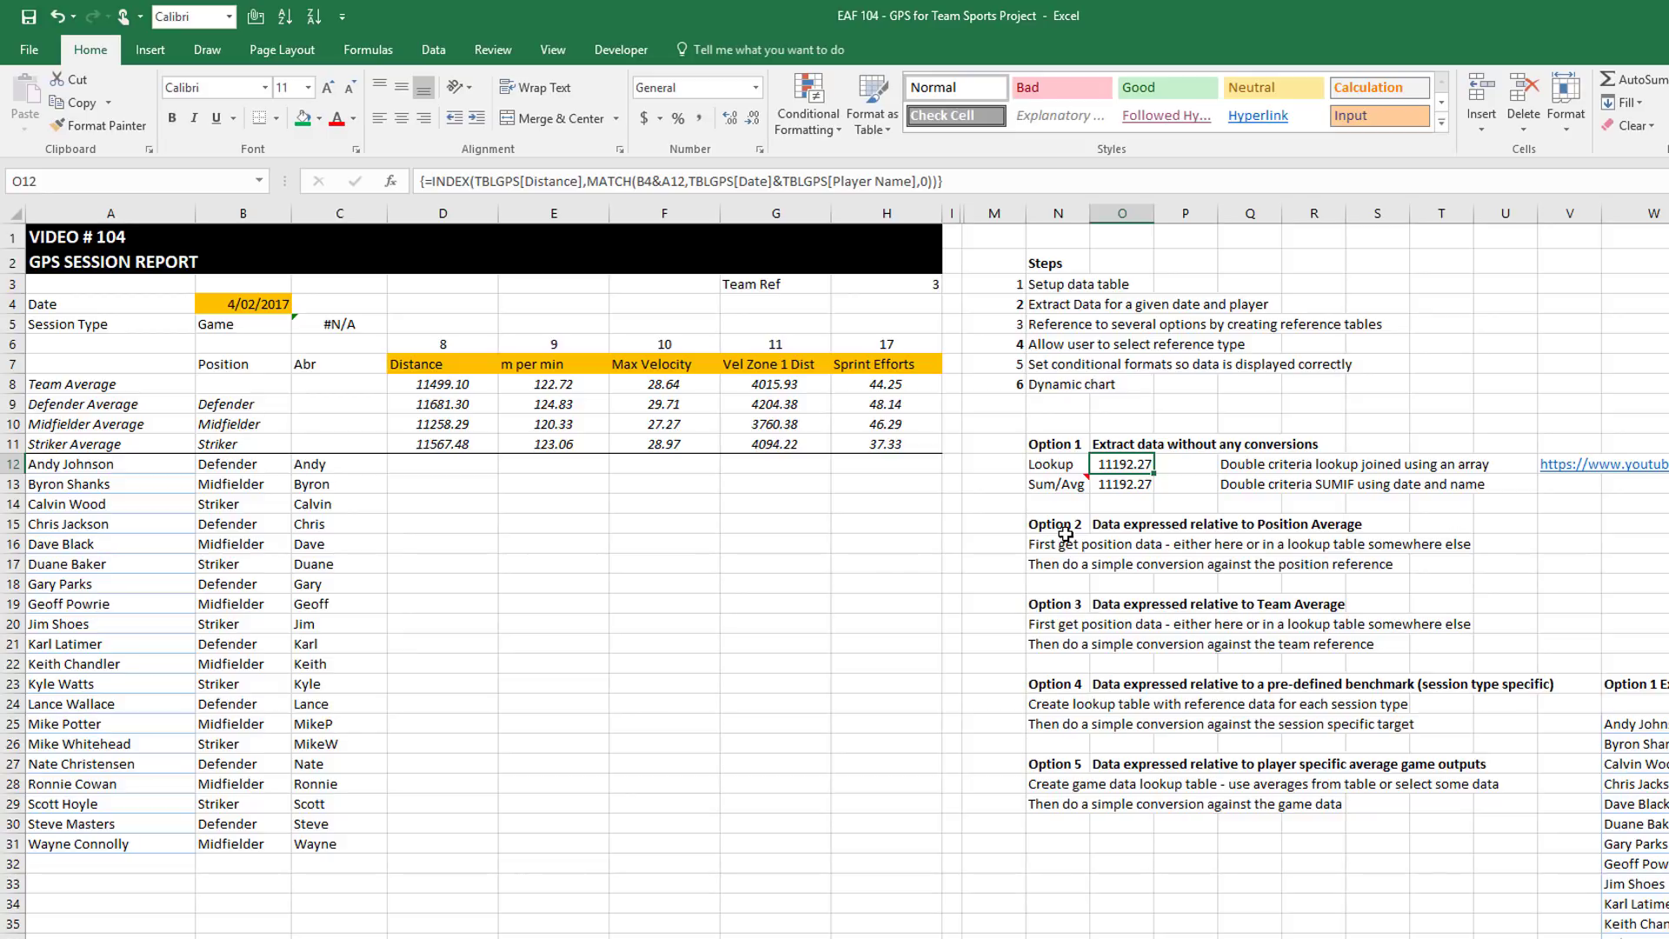
{"action": "left_click", "coordinate": [1128, 485]}
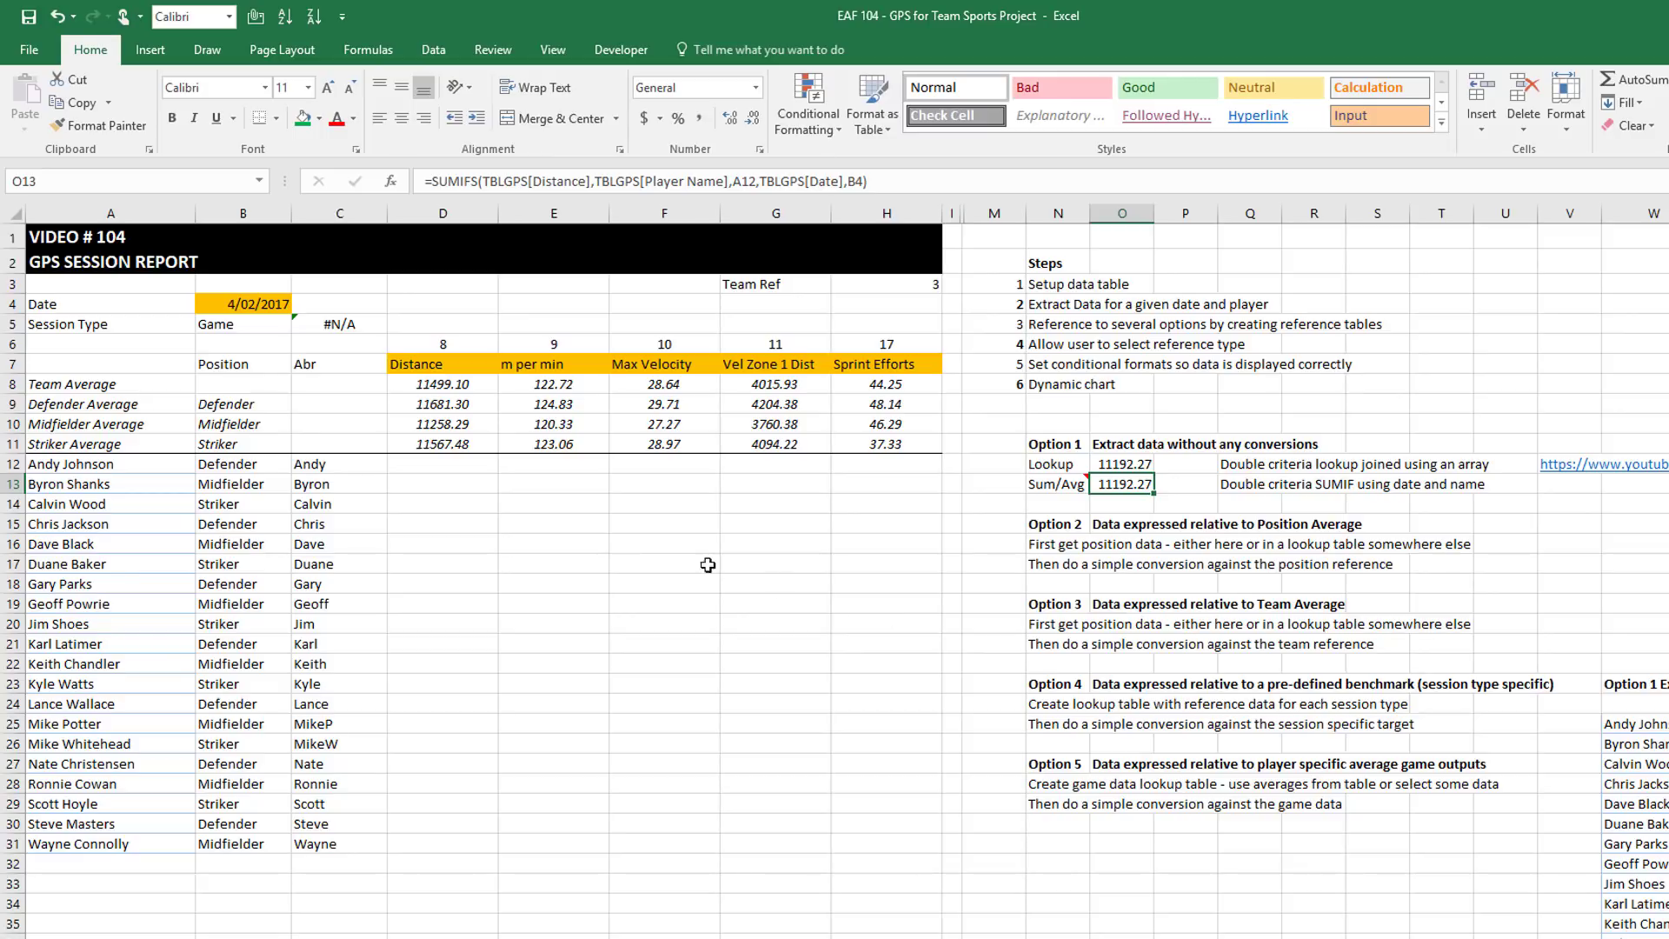
{"action": "left_click", "coordinate": [421, 463]}
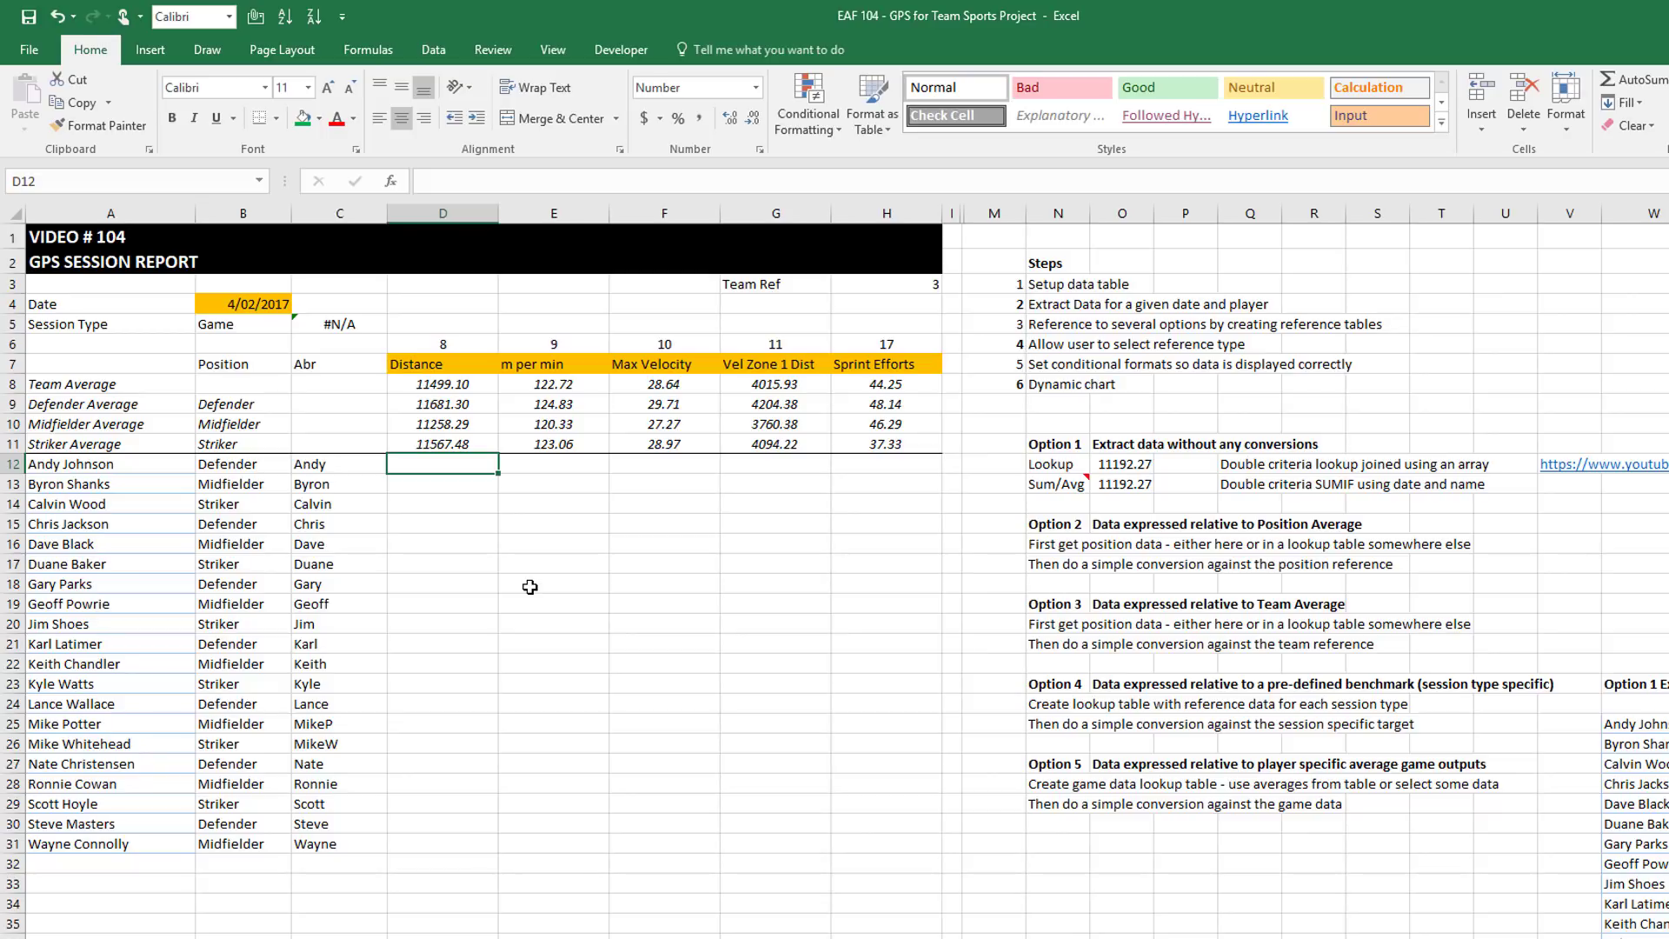
{"action": "left_click", "coordinate": [817, 284]}
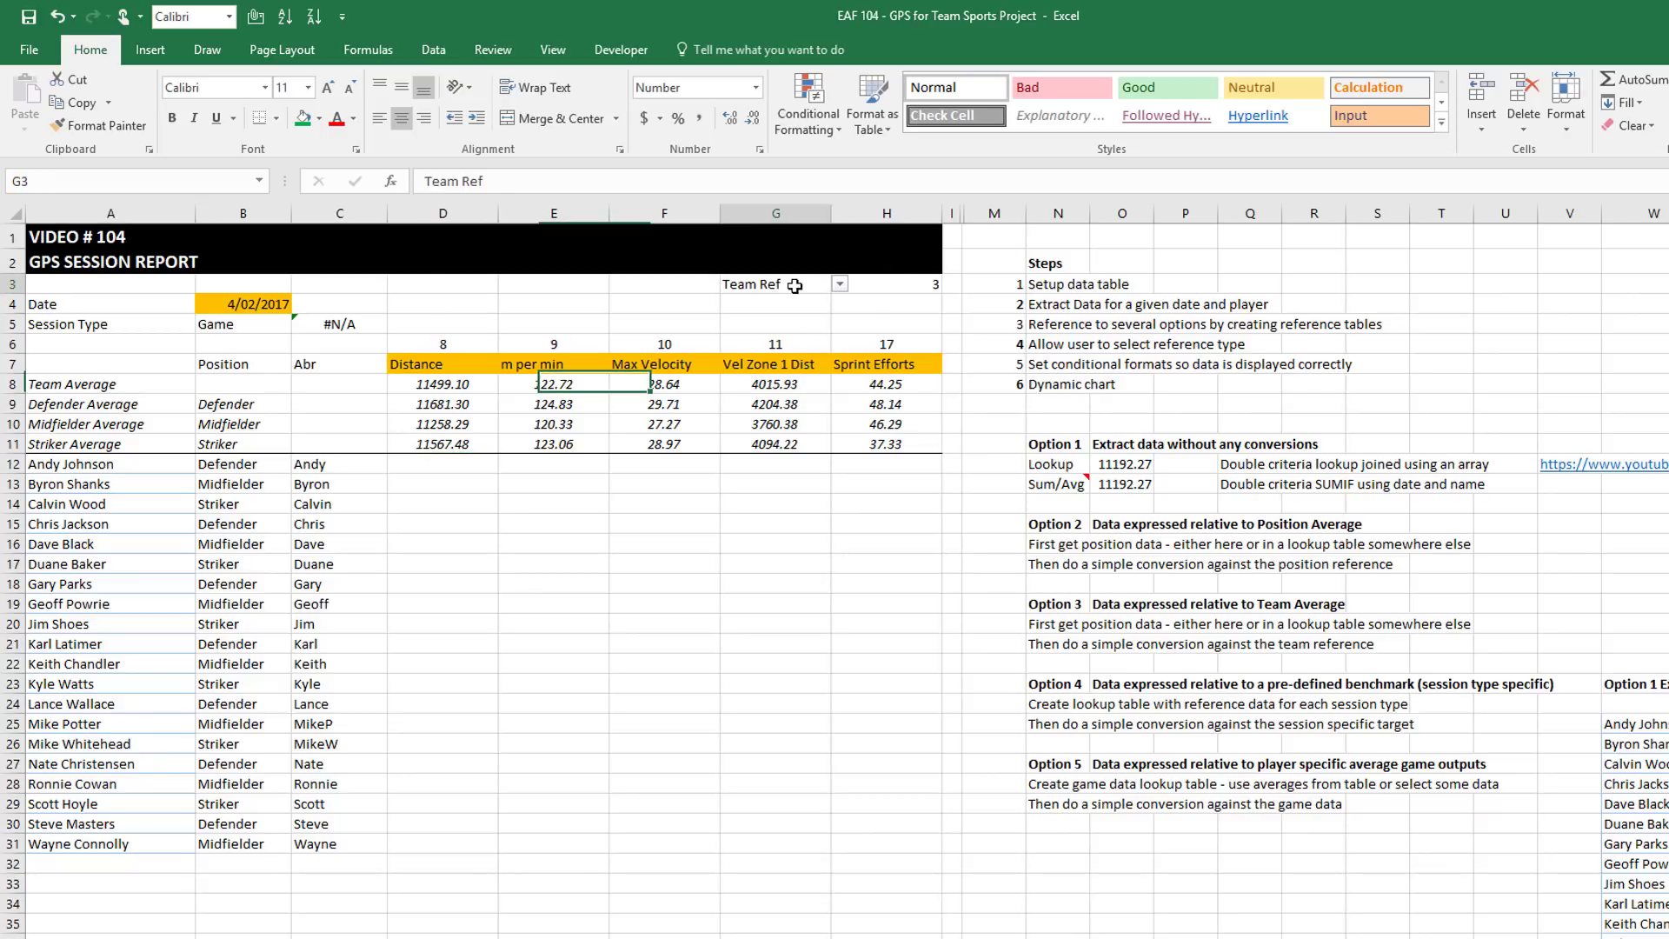
{"action": "left_click", "coordinate": [840, 285]}
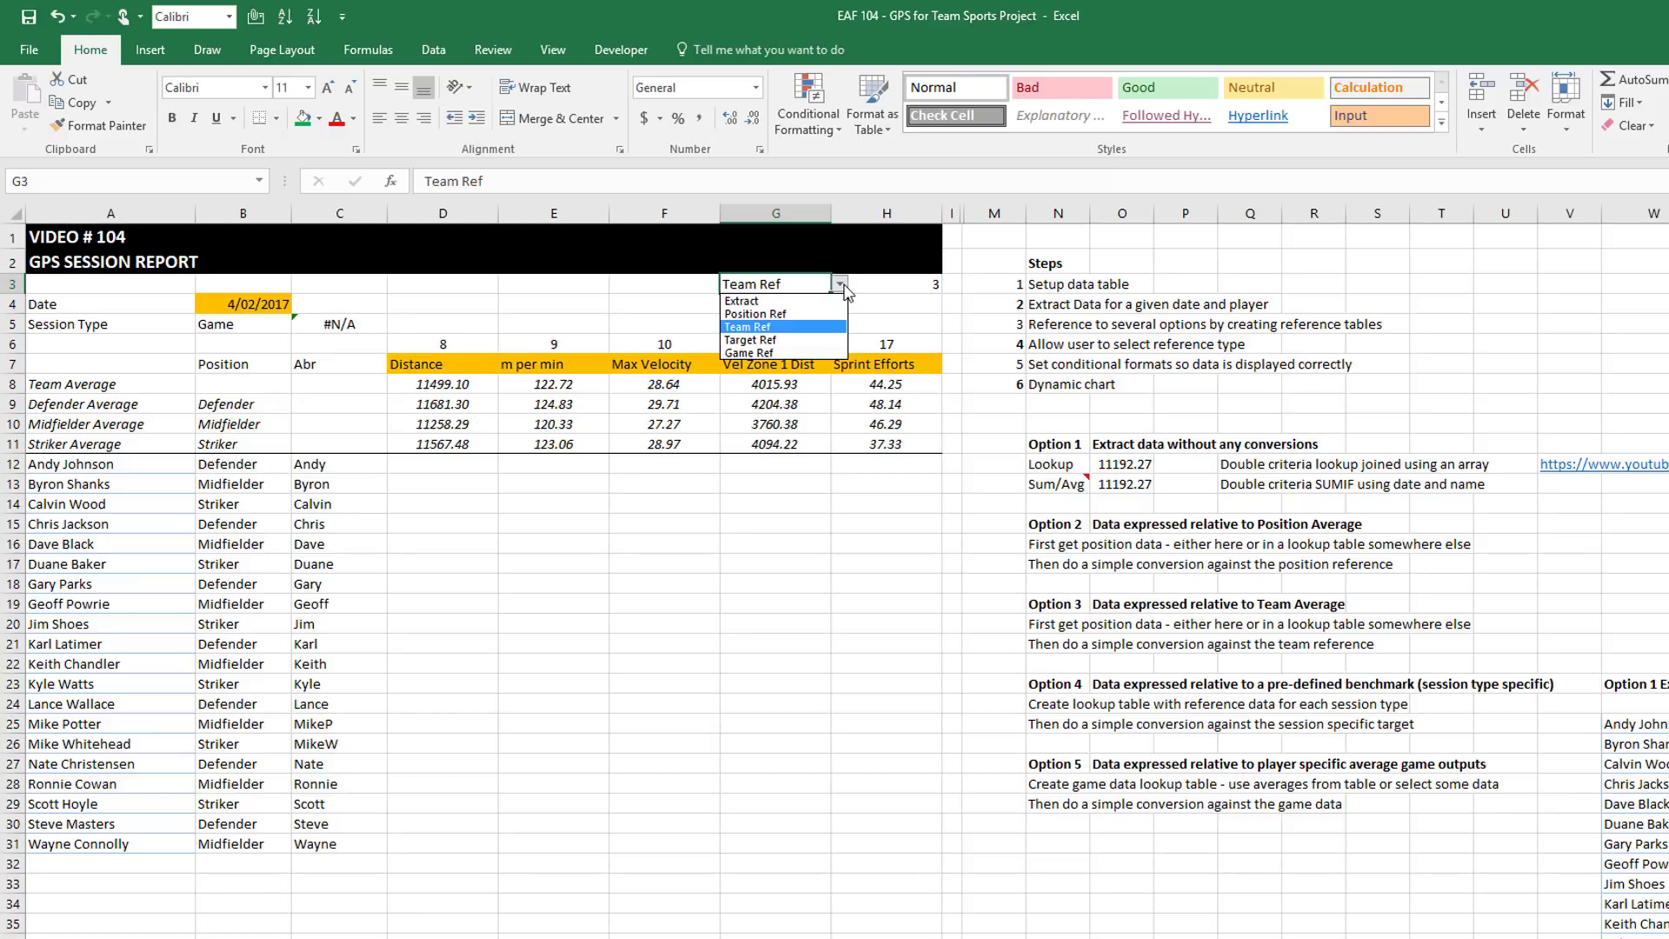
{"action": "left_click", "coordinate": [841, 286]}
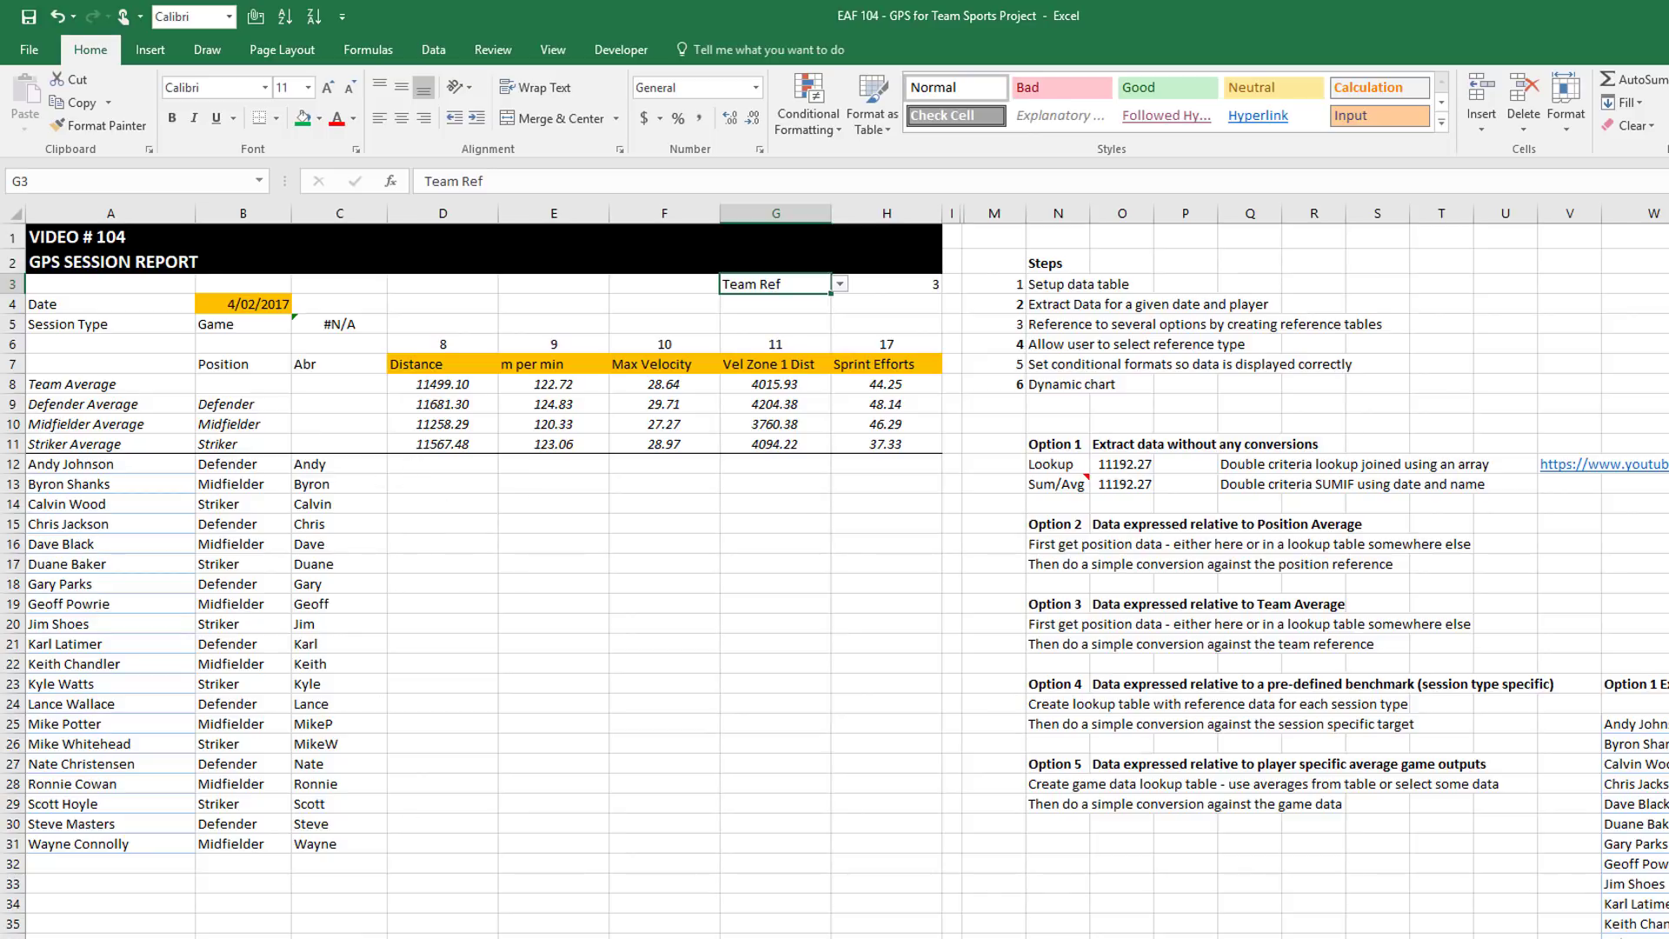
Scroll to the Option 1 Extract table and re-enter the SUMIFS formula in X25
{"action": "scroll", "coordinate": [848, 571], "scroll_direction": "right", "scroll_amount": 6}
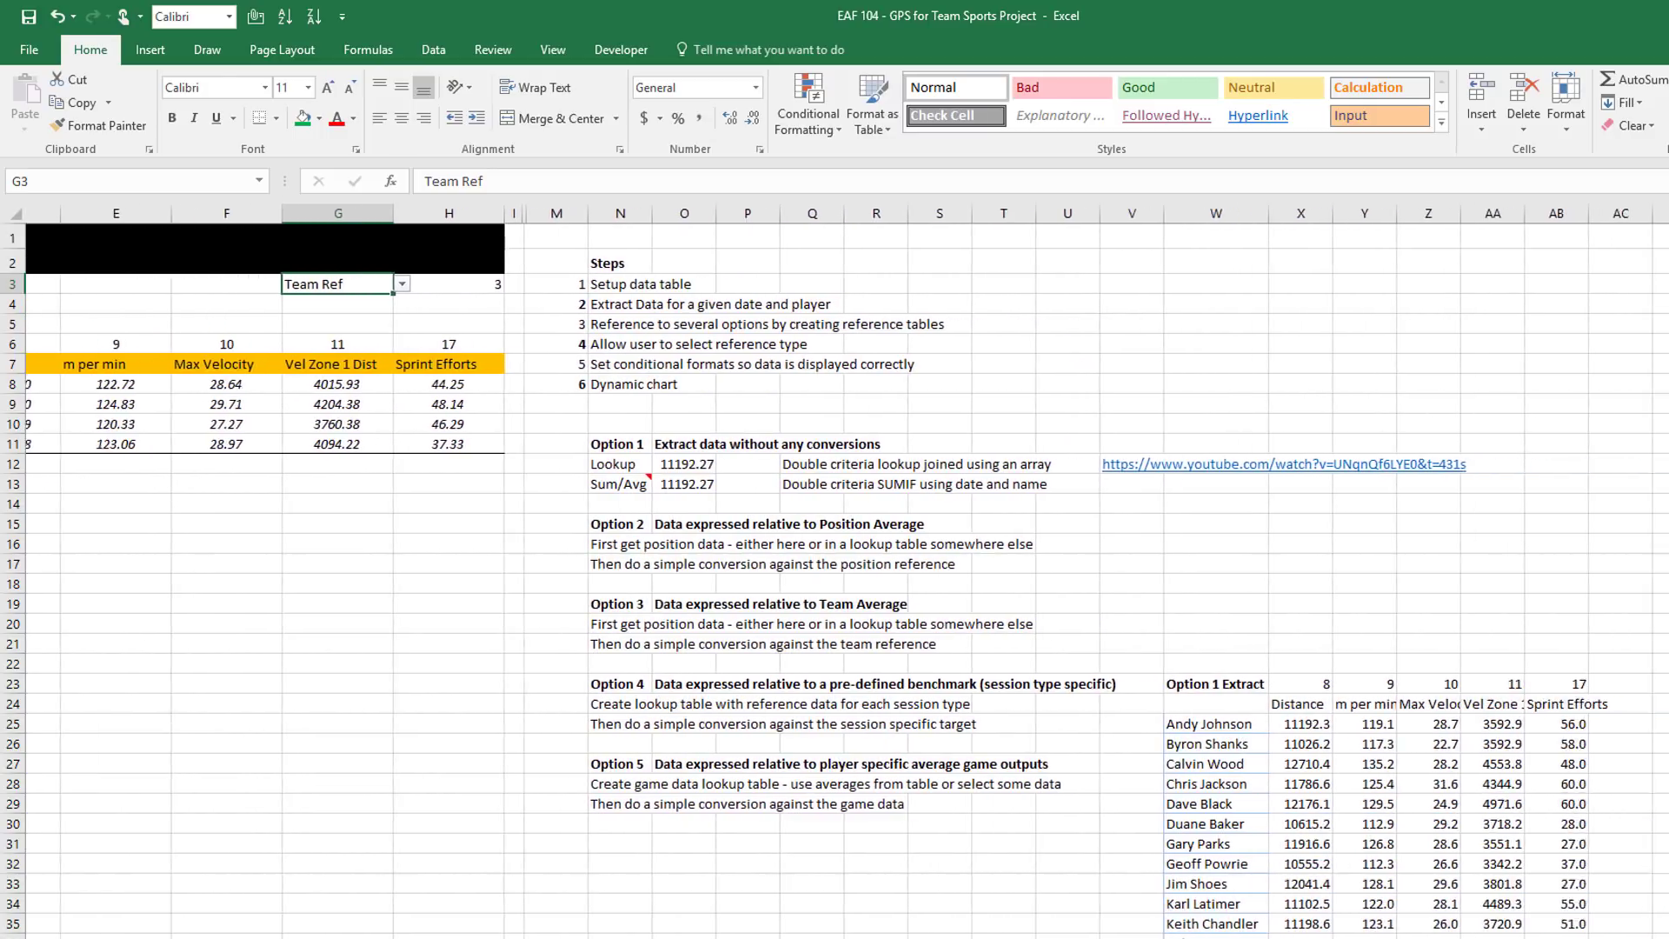
{"action": "scroll", "coordinate": [894, 648], "scroll_direction": "right", "scroll_amount": 3}
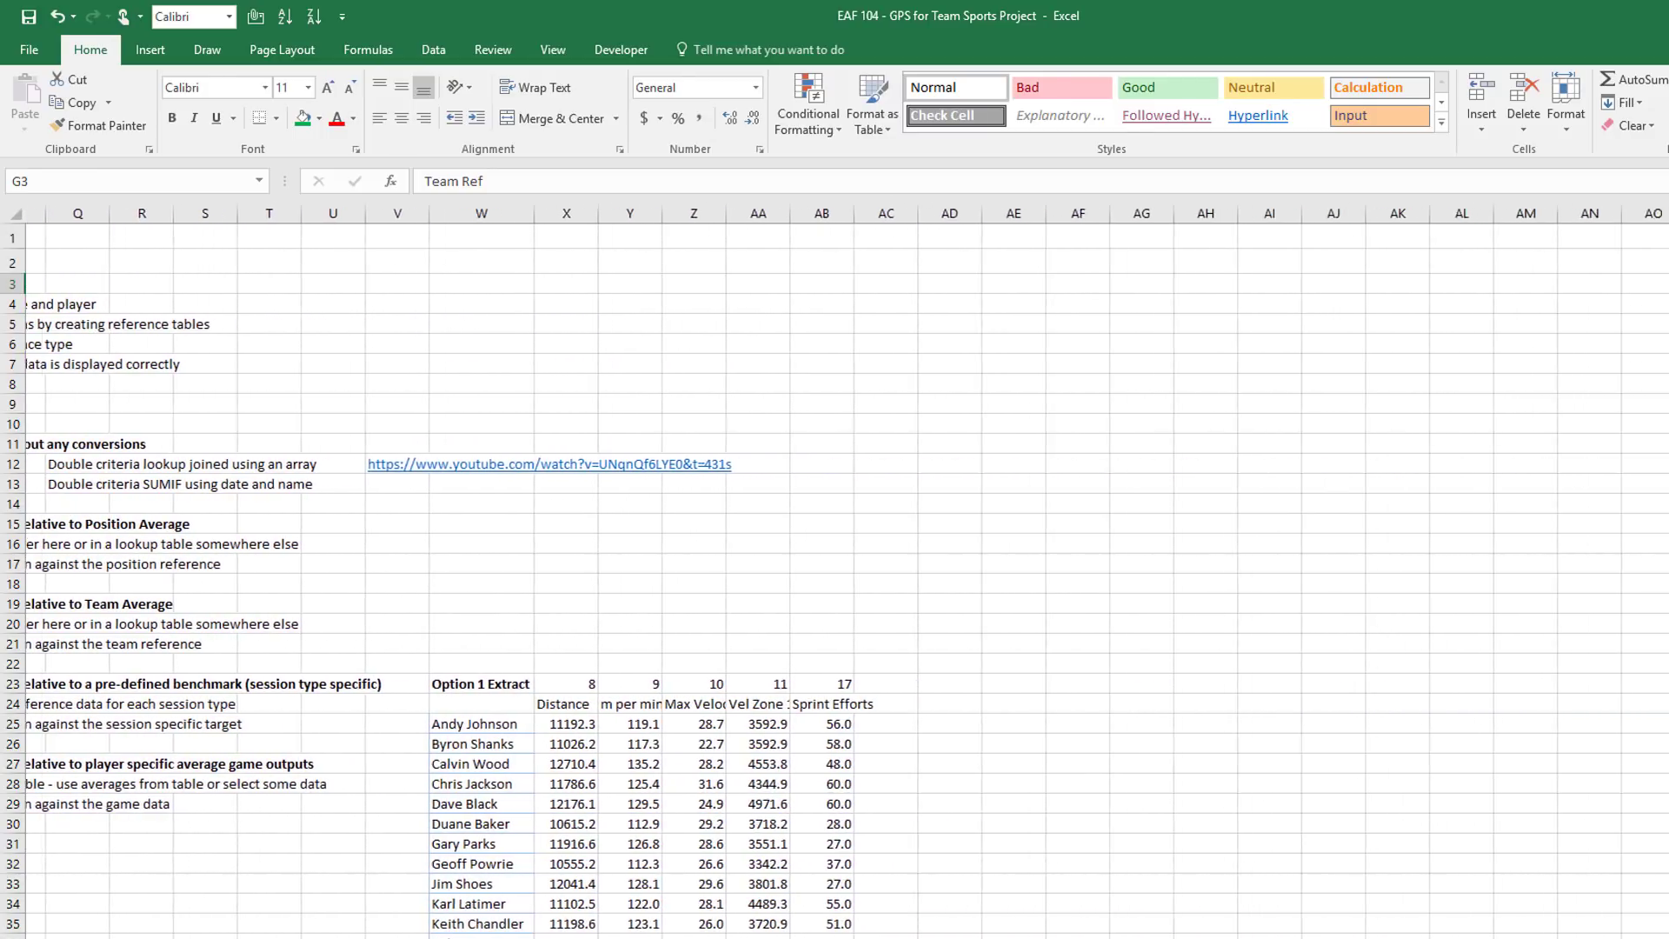
{"action": "scroll", "coordinate": [918, 656], "scroll_direction": "down", "scroll_amount": 3}
{"action": "scroll", "coordinate": [917, 657], "scroll_direction": "down", "scroll_amount": 3}
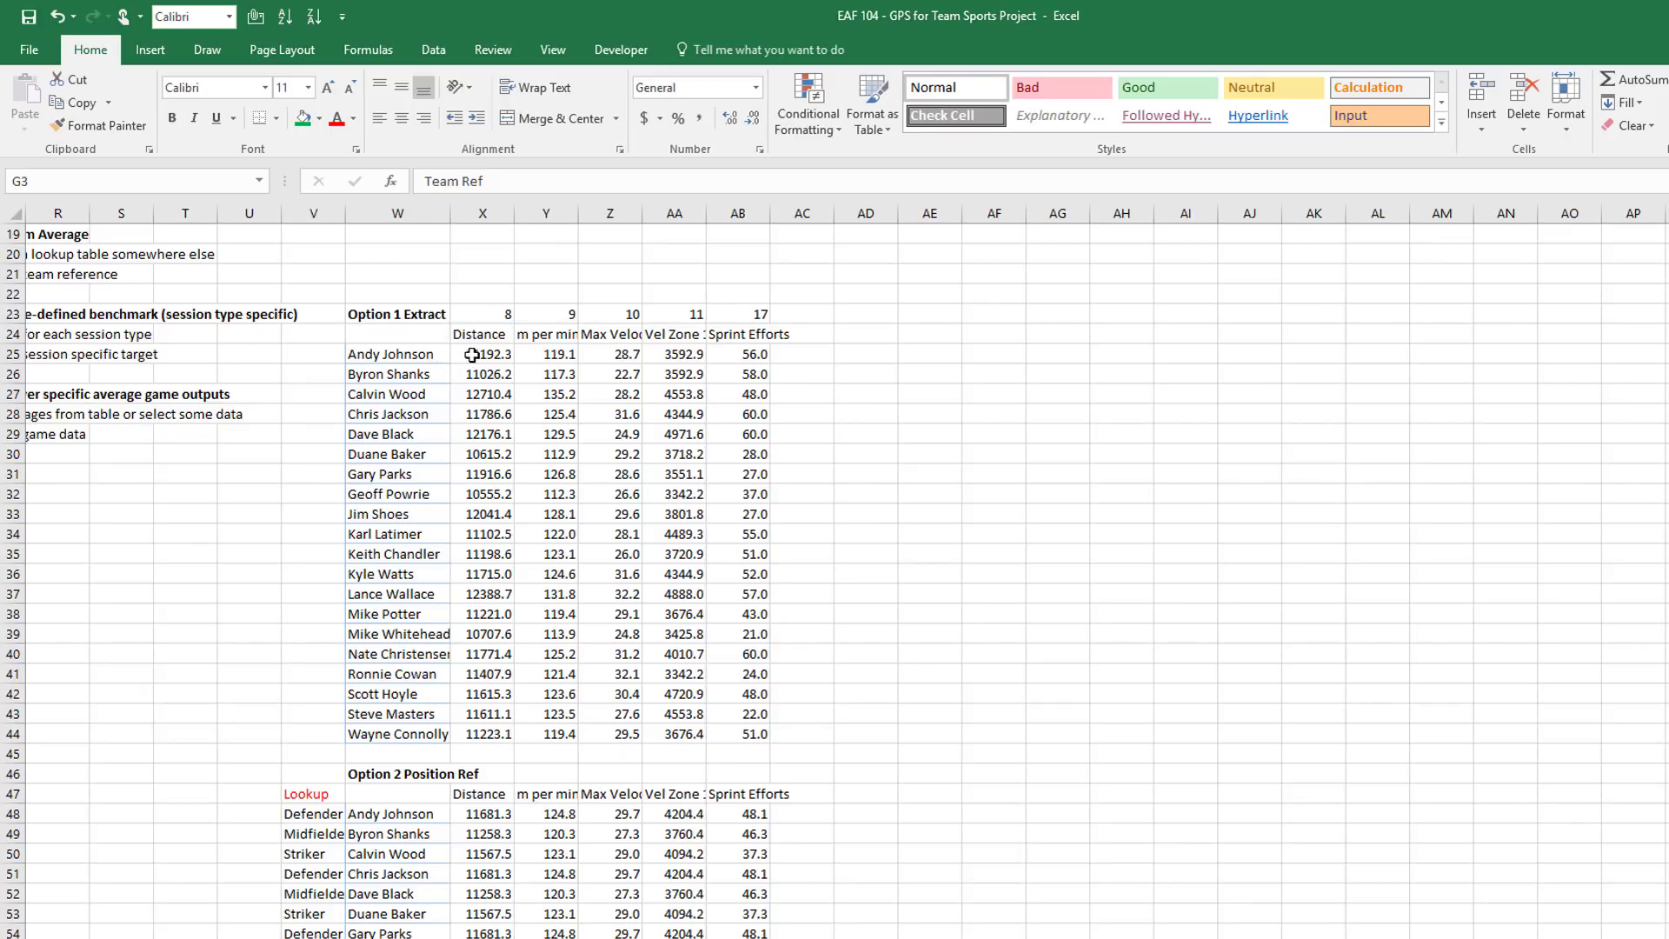
{"action": "left_click", "coordinate": [488, 352]}
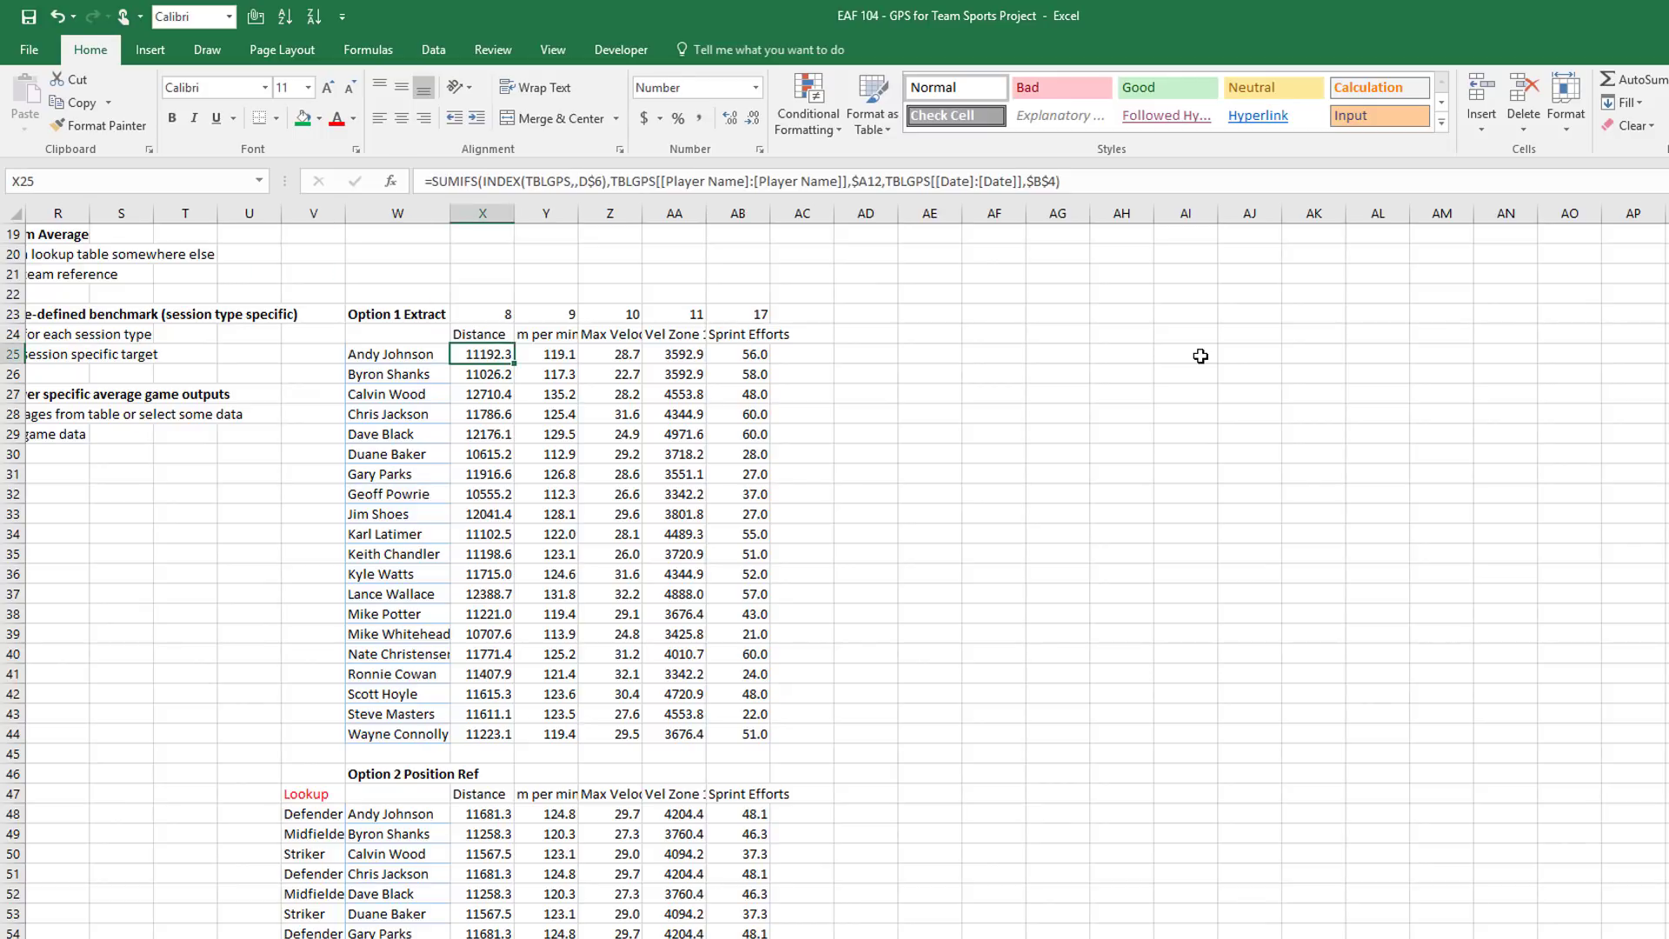
{"action": "left_click", "coordinate": [1092, 184]}
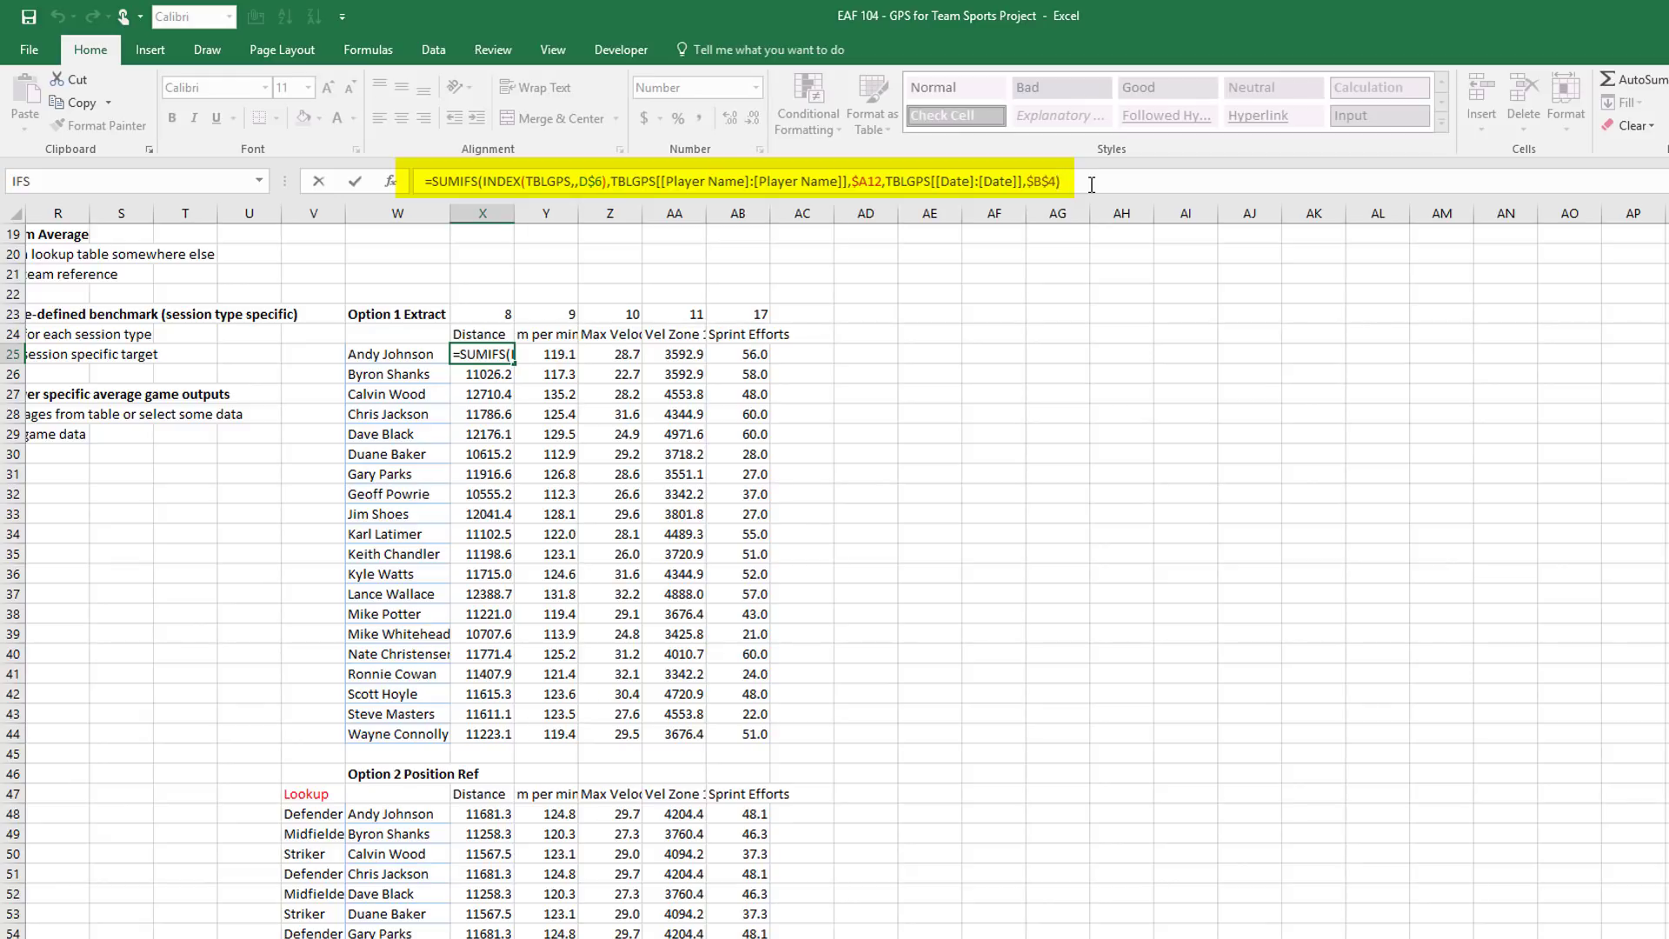
{"action": "key", "text": "Return"}
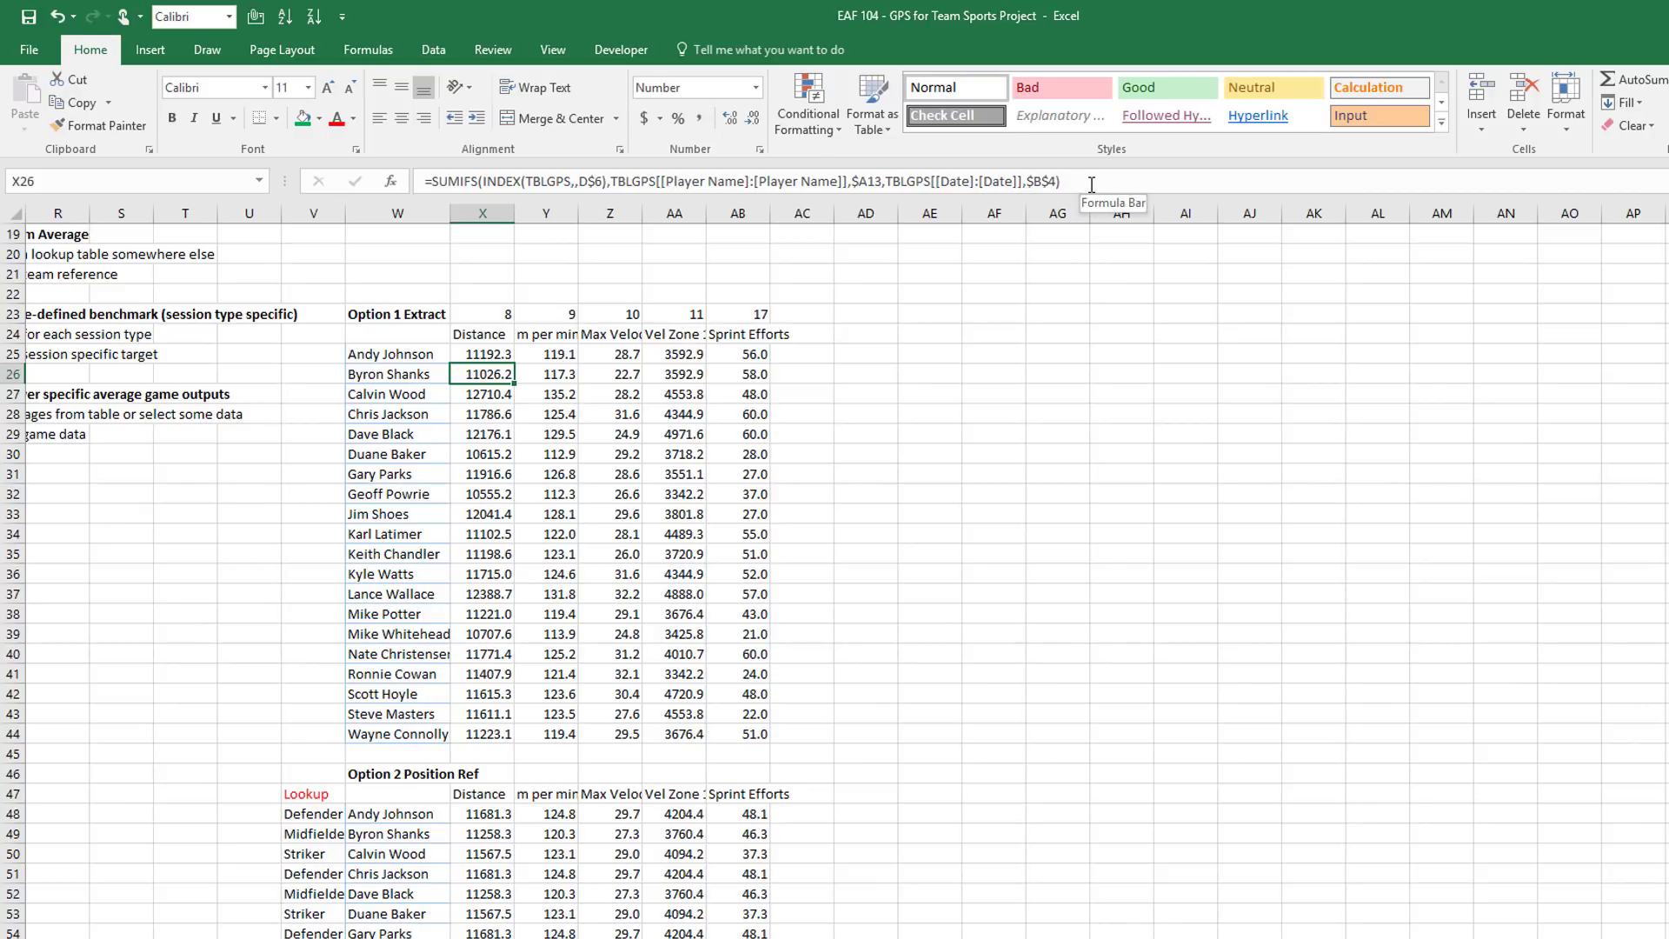
Step down column X's Distance formulas and scroll on to Option 2 Position Ref
{"action": "key", "text": "Down"}
{"action": "key", "text": "Down"}
{"action": "key", "text": "Down"}
{"action": "key", "text": "Down"}
{"action": "key", "text": "Down"}
{"action": "key", "text": "Down"}
{"action": "key", "text": "Down"}
{"action": "key", "text": "Down"}
{"action": "key", "text": "Down"}
{"action": "key", "text": "Down"}
{"action": "key", "text": "Down"}
{"action": "key", "text": "Down"}
{"action": "key", "text": "Down"}
{"action": "key", "text": "Down"}
{"action": "key", "text": "Down"}
{"action": "key", "text": "Down"}
{"action": "key", "text": "Down"}
{"action": "key", "text": "Down"}
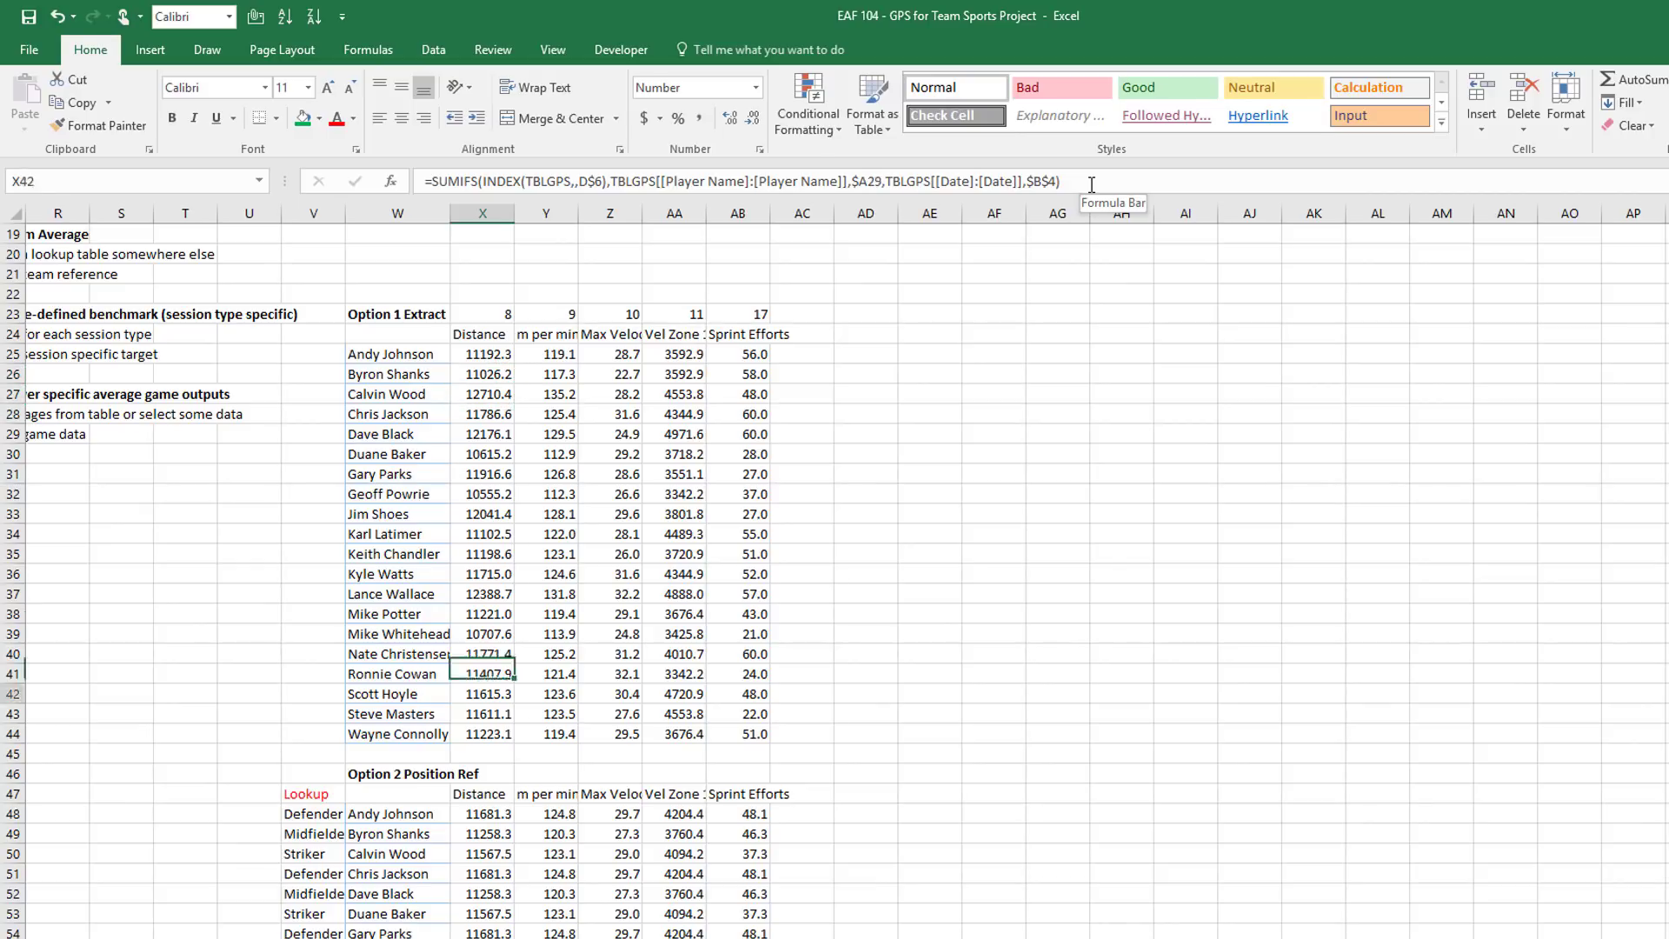
{"action": "scroll", "coordinate": [1092, 184], "scroll_direction": "down", "scroll_amount": 8}
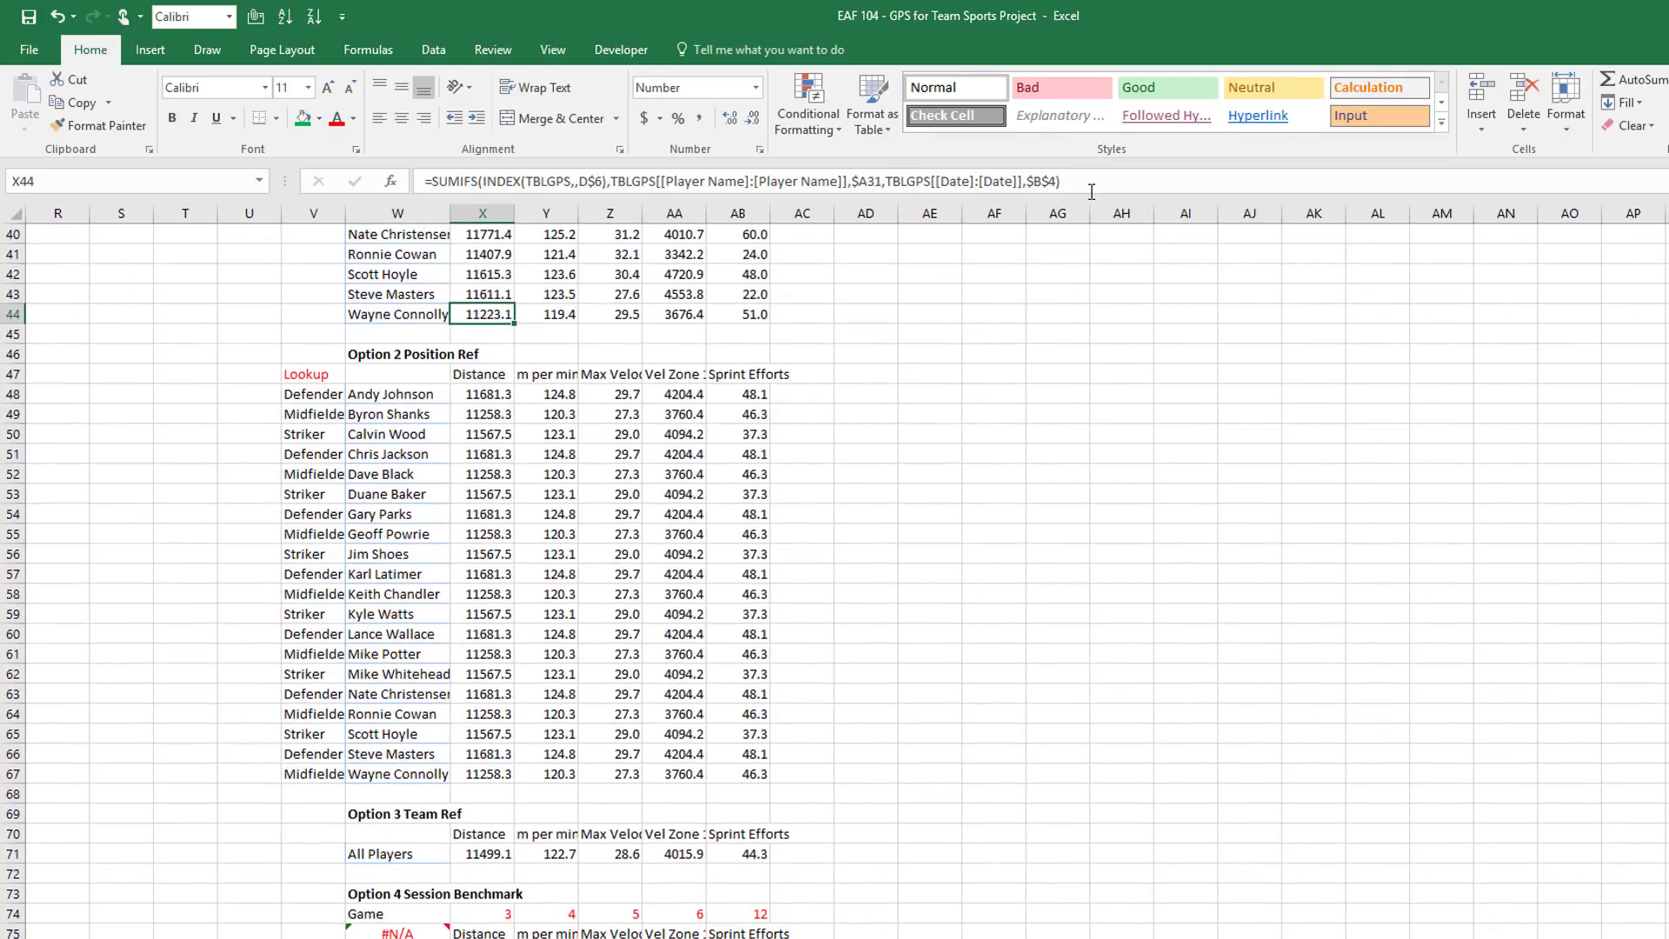
{"action": "scroll", "coordinate": [1092, 191], "scroll_direction": "down", "scroll_amount": 1}
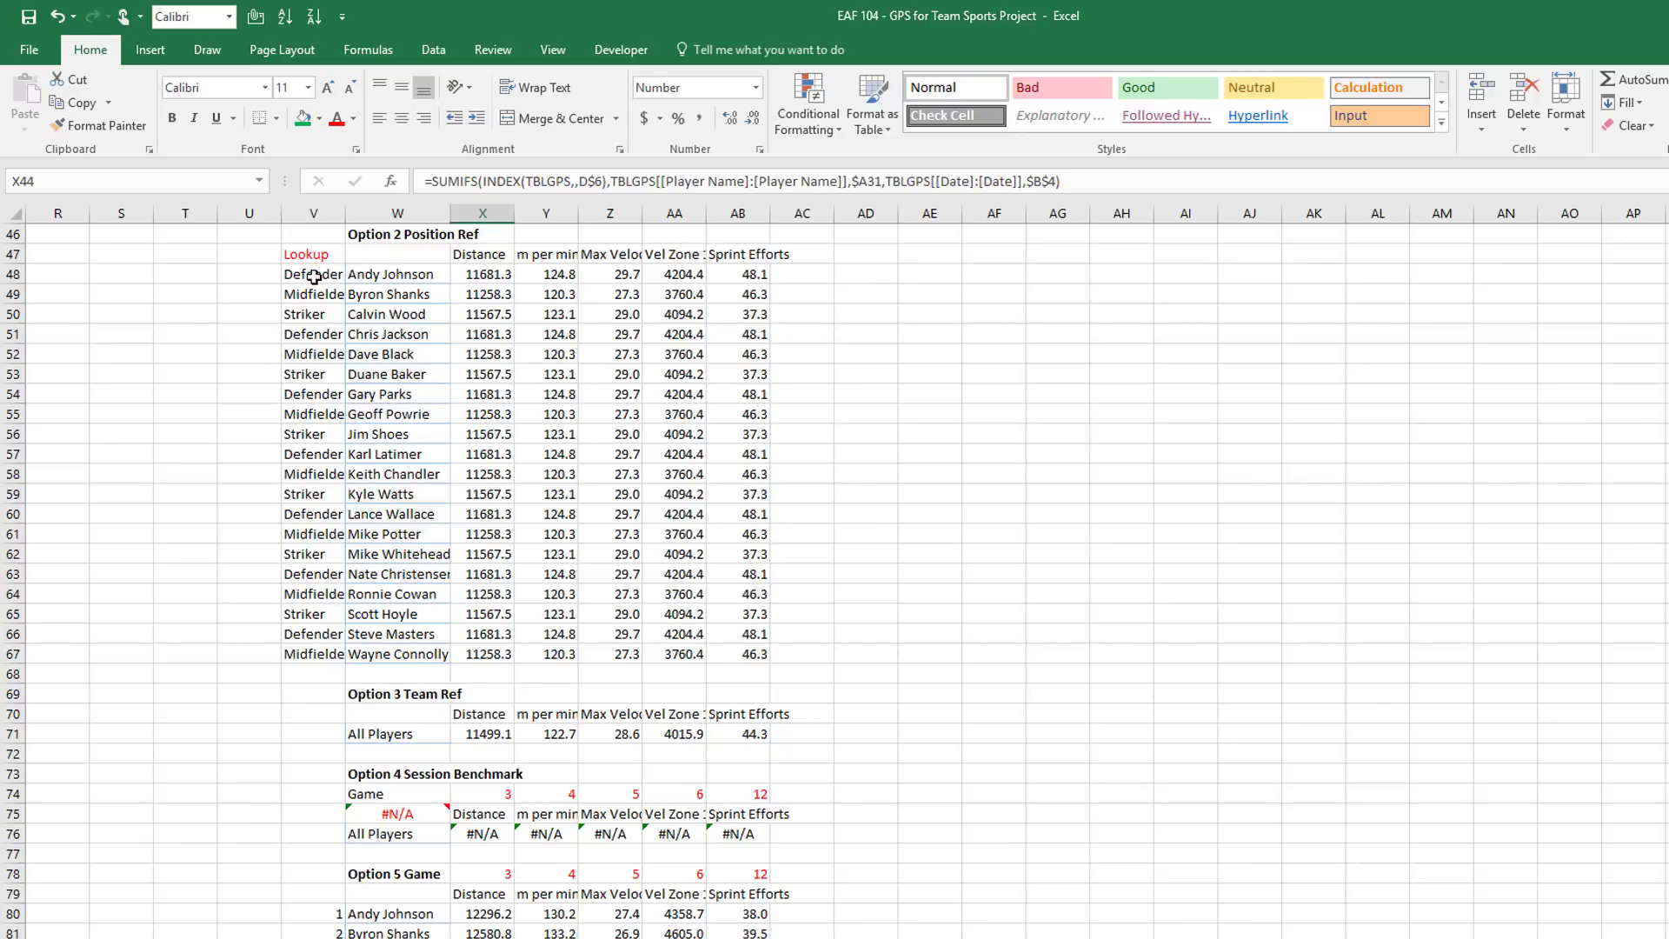
Inspect the position lookups in V48 and X48, then scroll back toward A1
{"action": "left_click", "coordinate": [314, 276]}
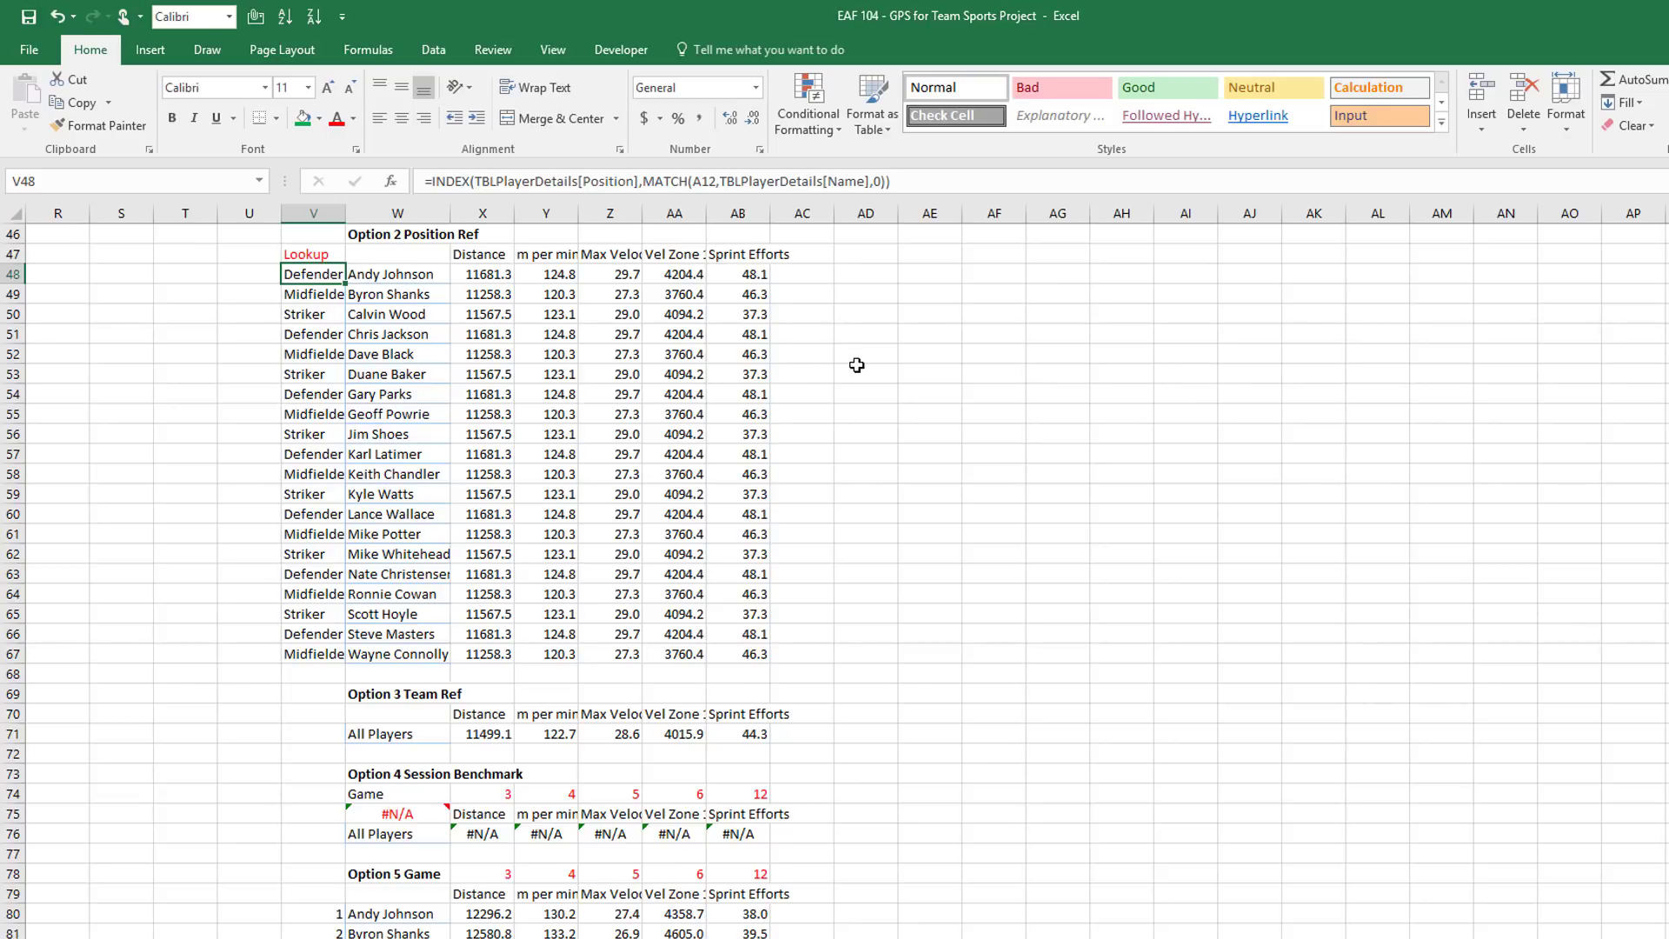
{"action": "left_click", "coordinate": [486, 274]}
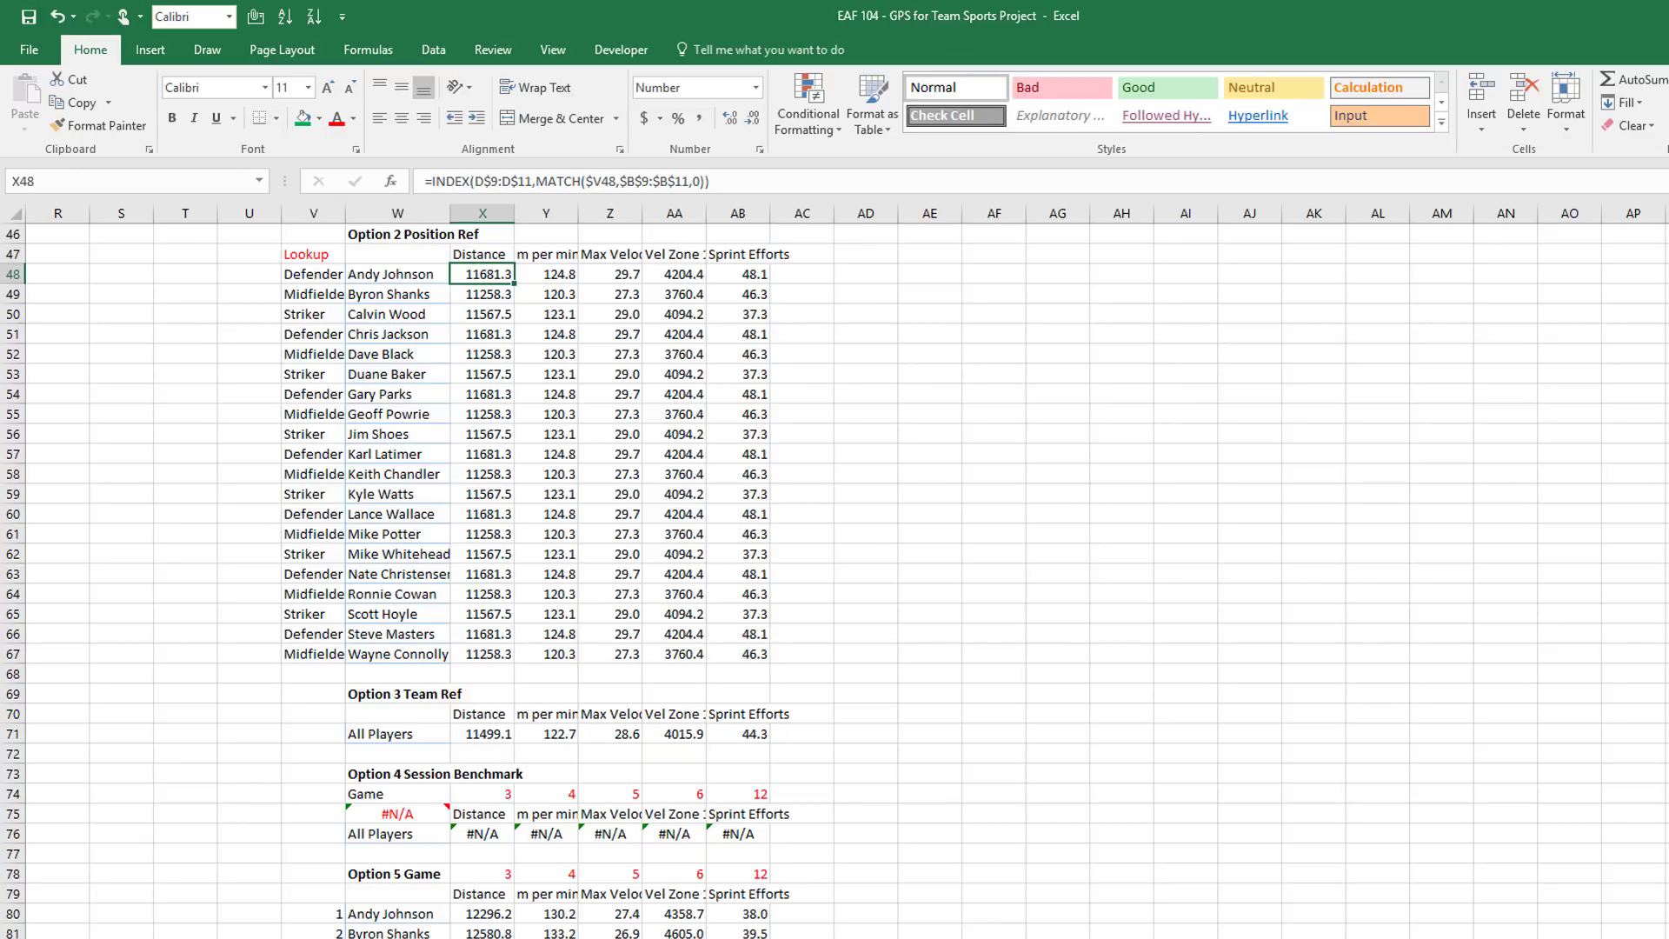
{"action": "scroll", "coordinate": [832, 684], "scroll_direction": "left", "scroll_amount": 6}
{"action": "scroll", "coordinate": [833, 684], "scroll_direction": "up", "scroll_amount": 15}
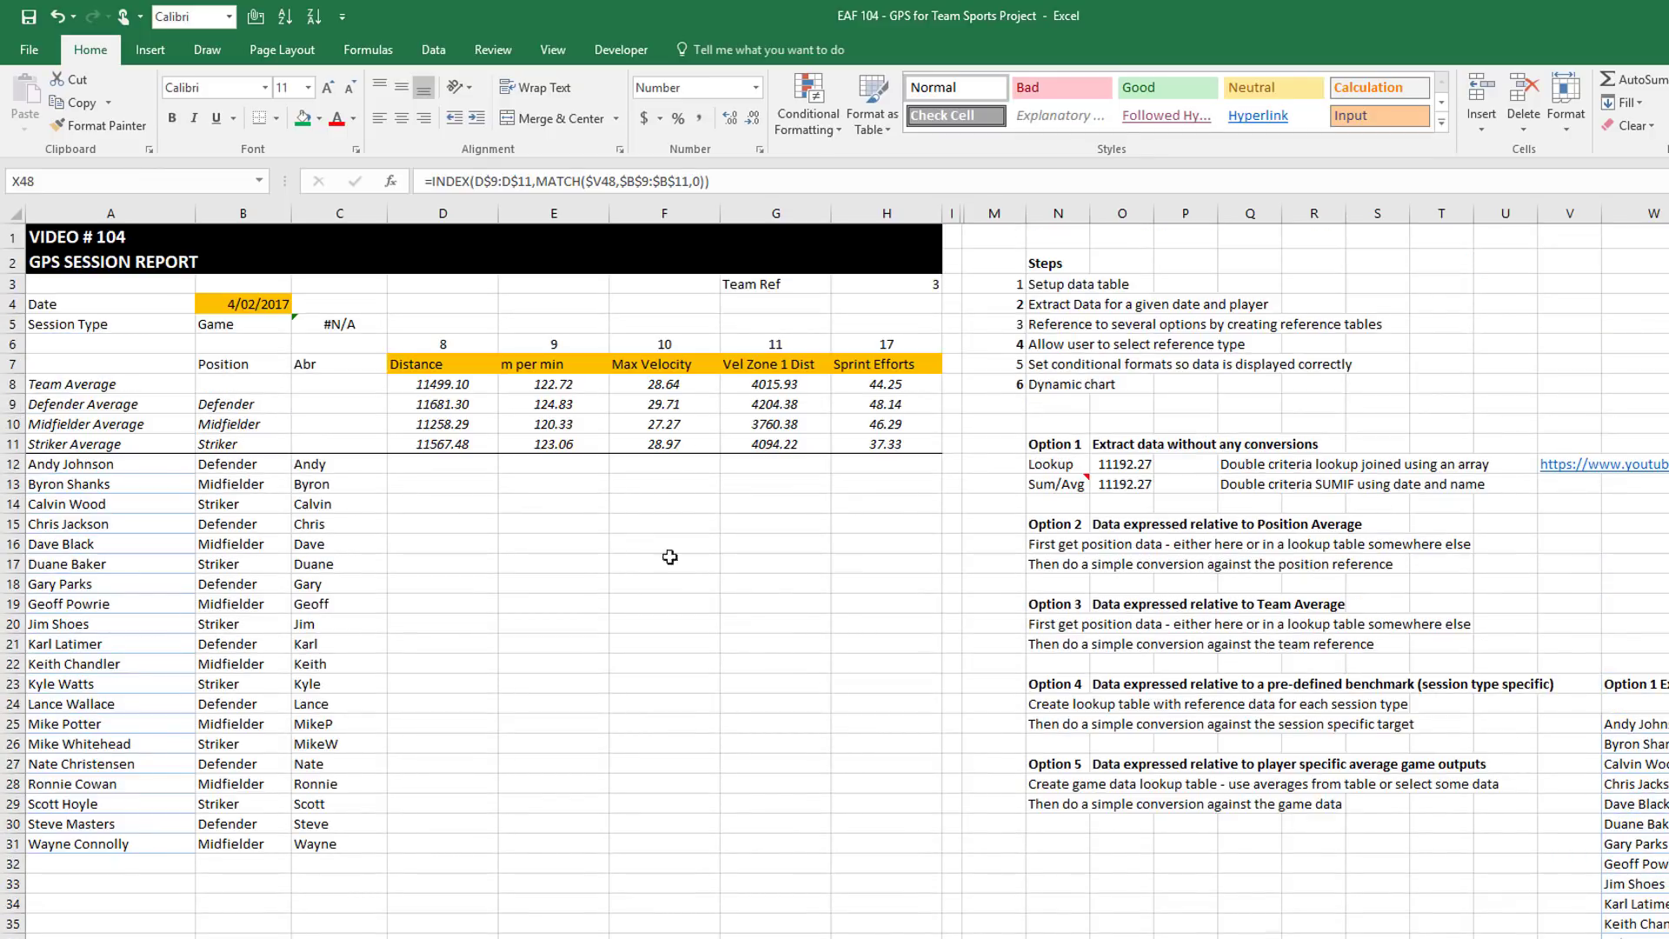
{"action": "left_click_drag", "start_coordinate": [439, 392], "coordinate": [874, 446]}
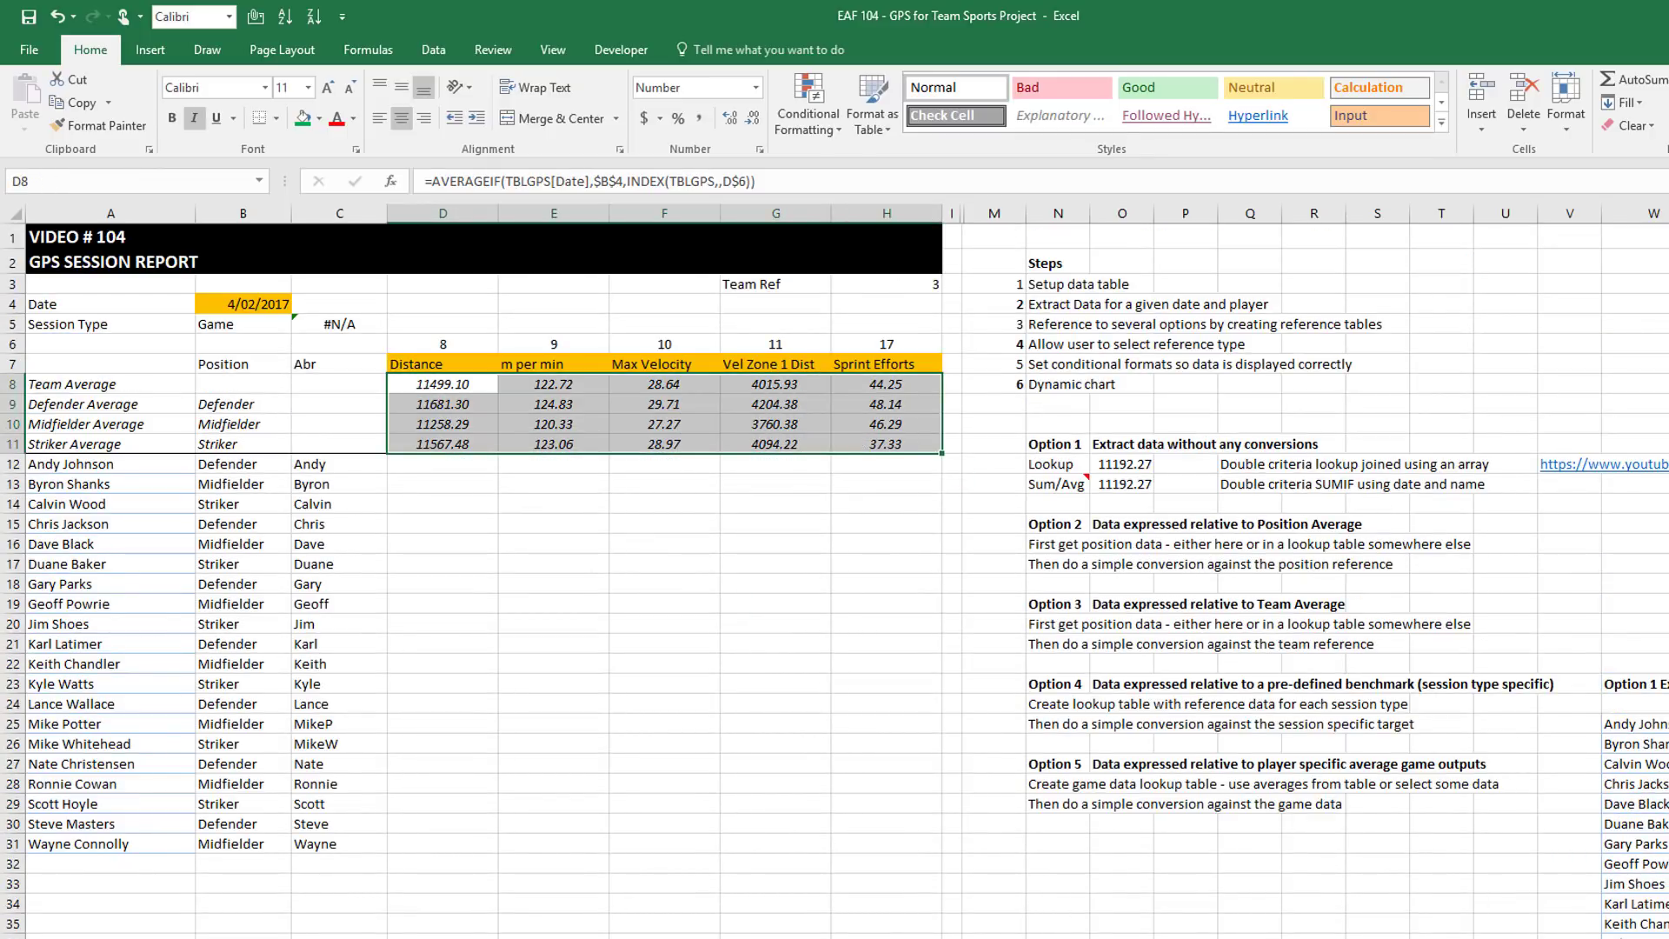
{"action": "scroll", "coordinate": [1331, 822], "scroll_direction": "right", "scroll_amount": 5}
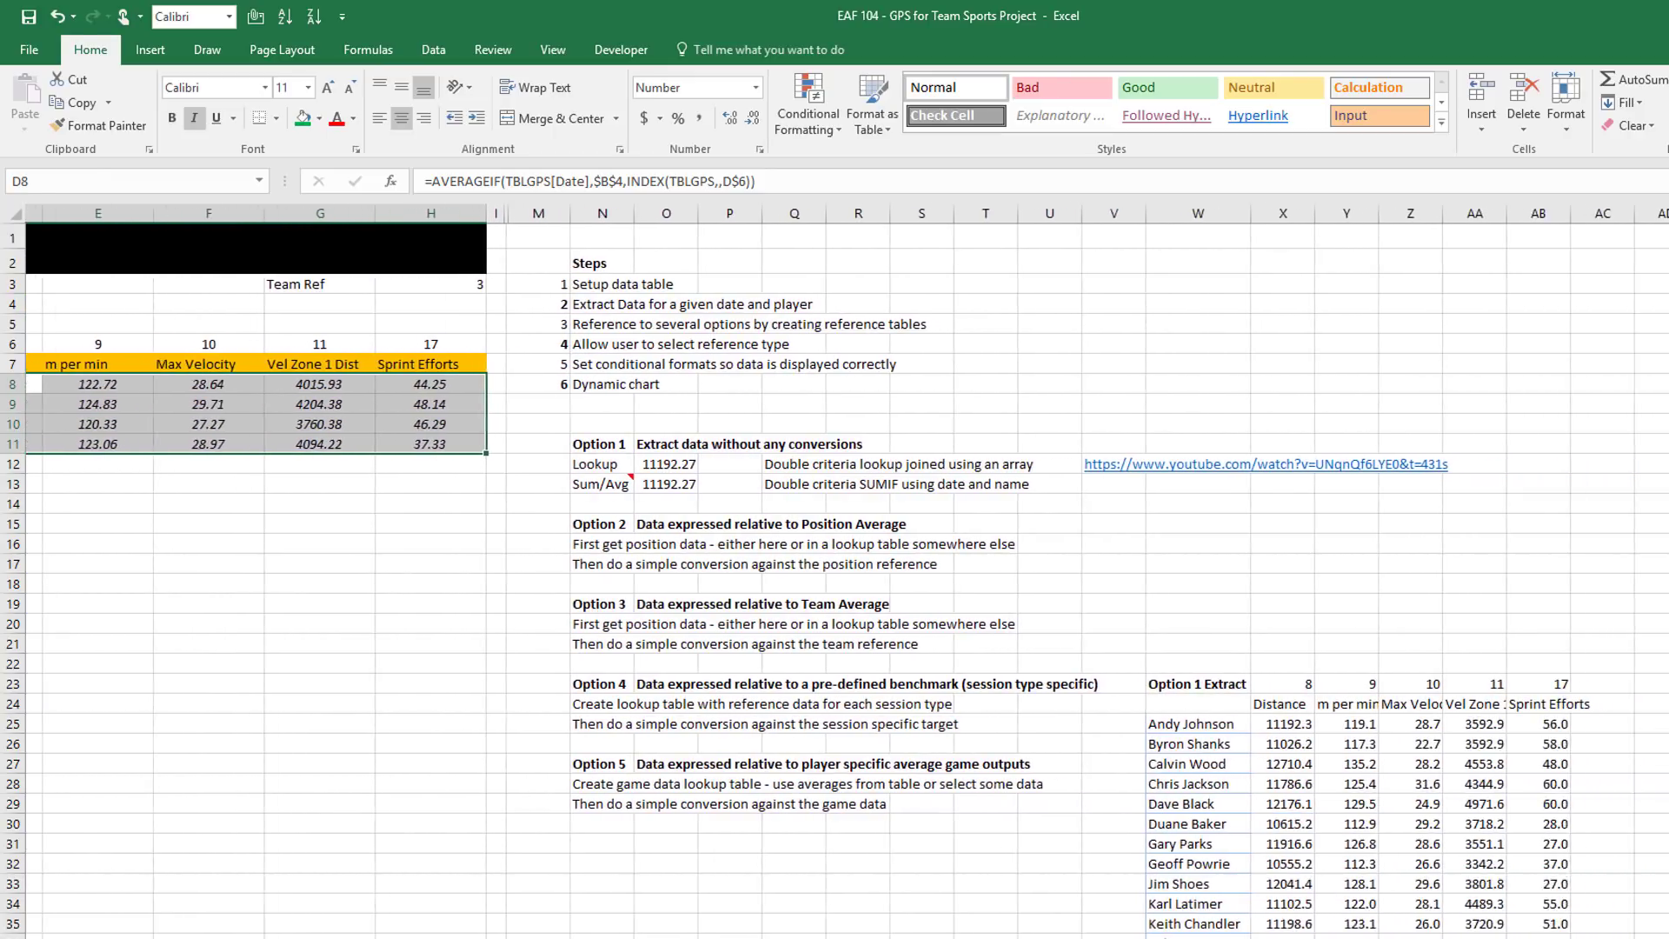
{"action": "scroll", "coordinate": [1331, 822], "scroll_direction": "down", "scroll_amount": 14}
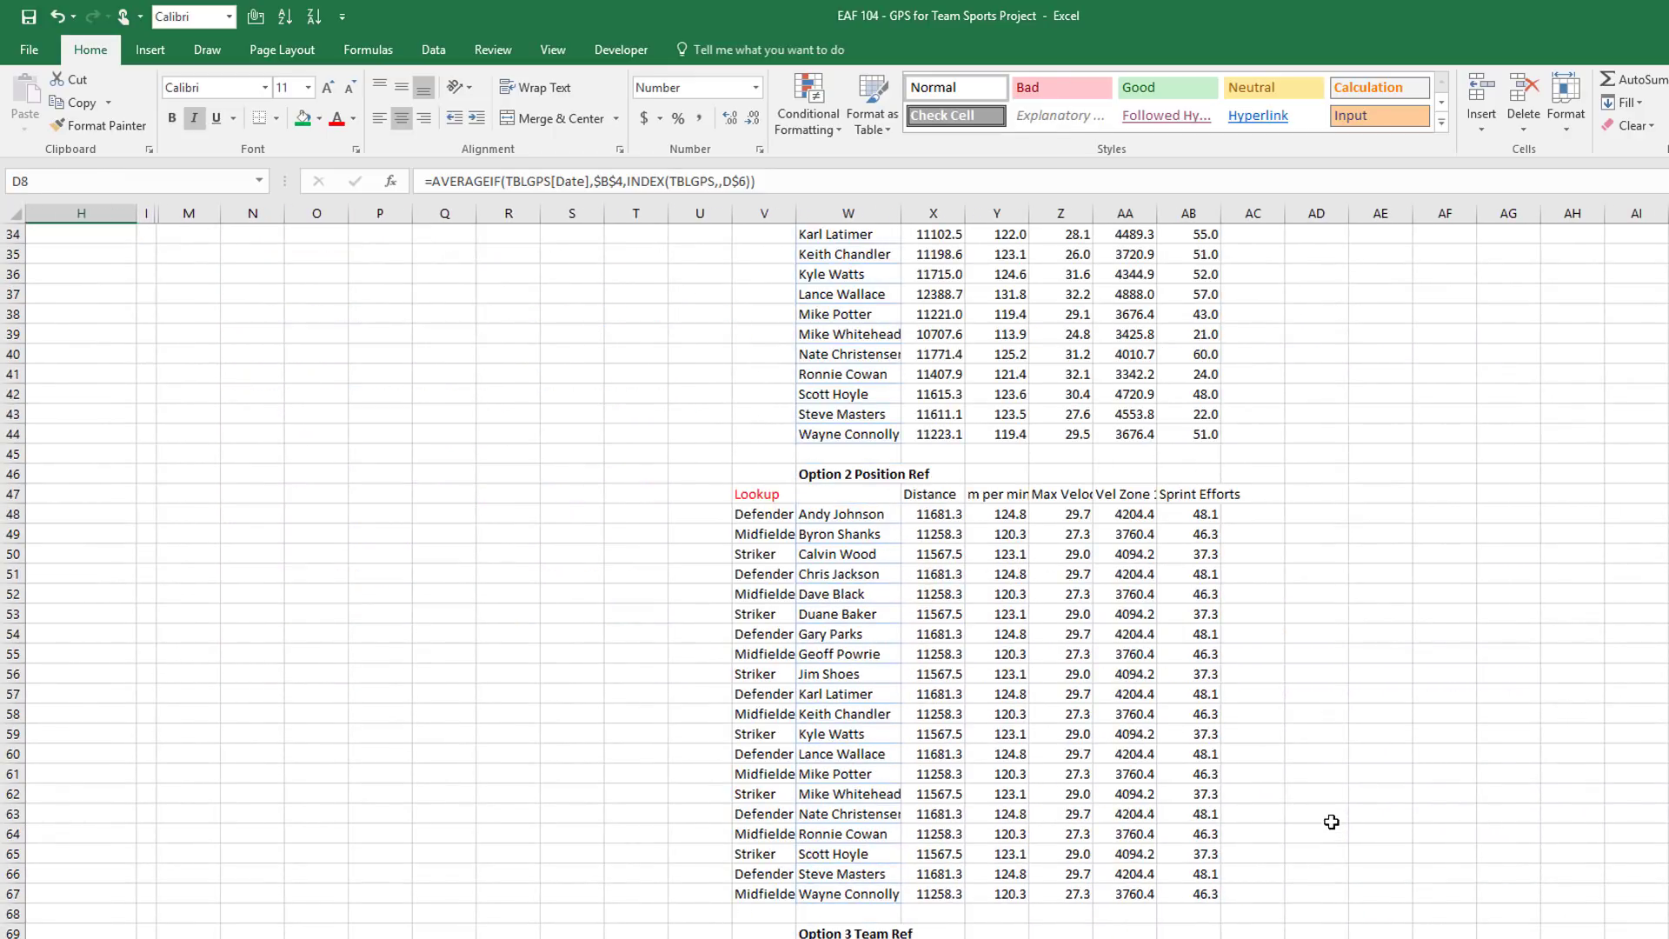
{"action": "scroll", "coordinate": [1331, 821], "scroll_direction": "down", "scroll_amount": 2}
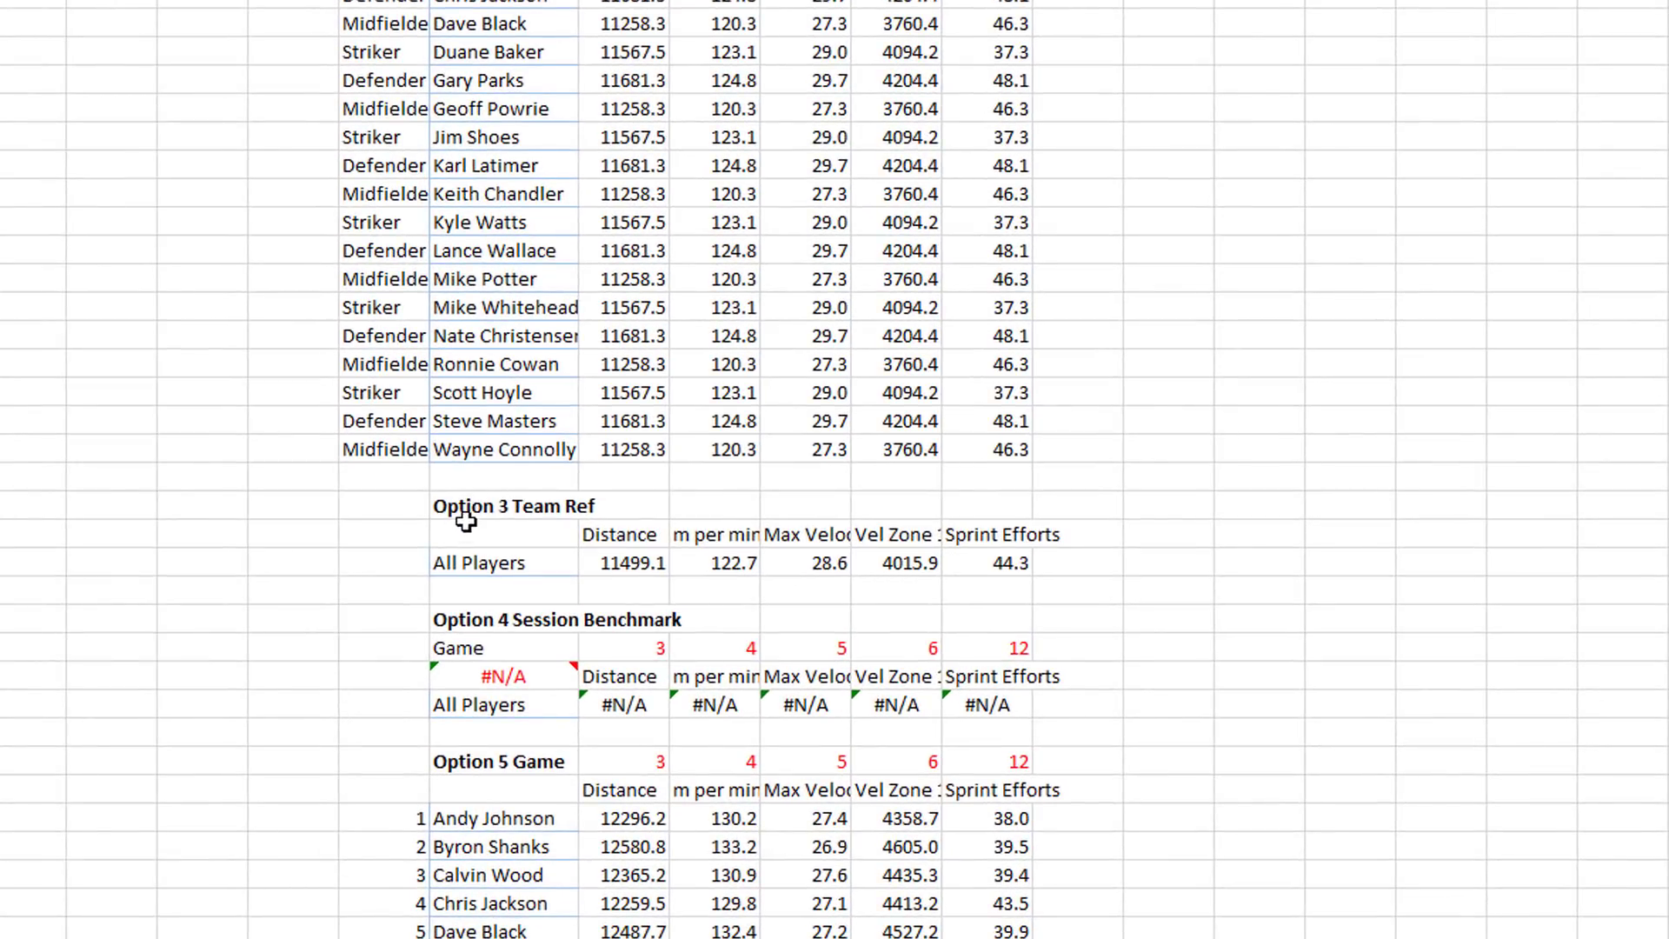
{"action": "left_click", "coordinate": [638, 564]}
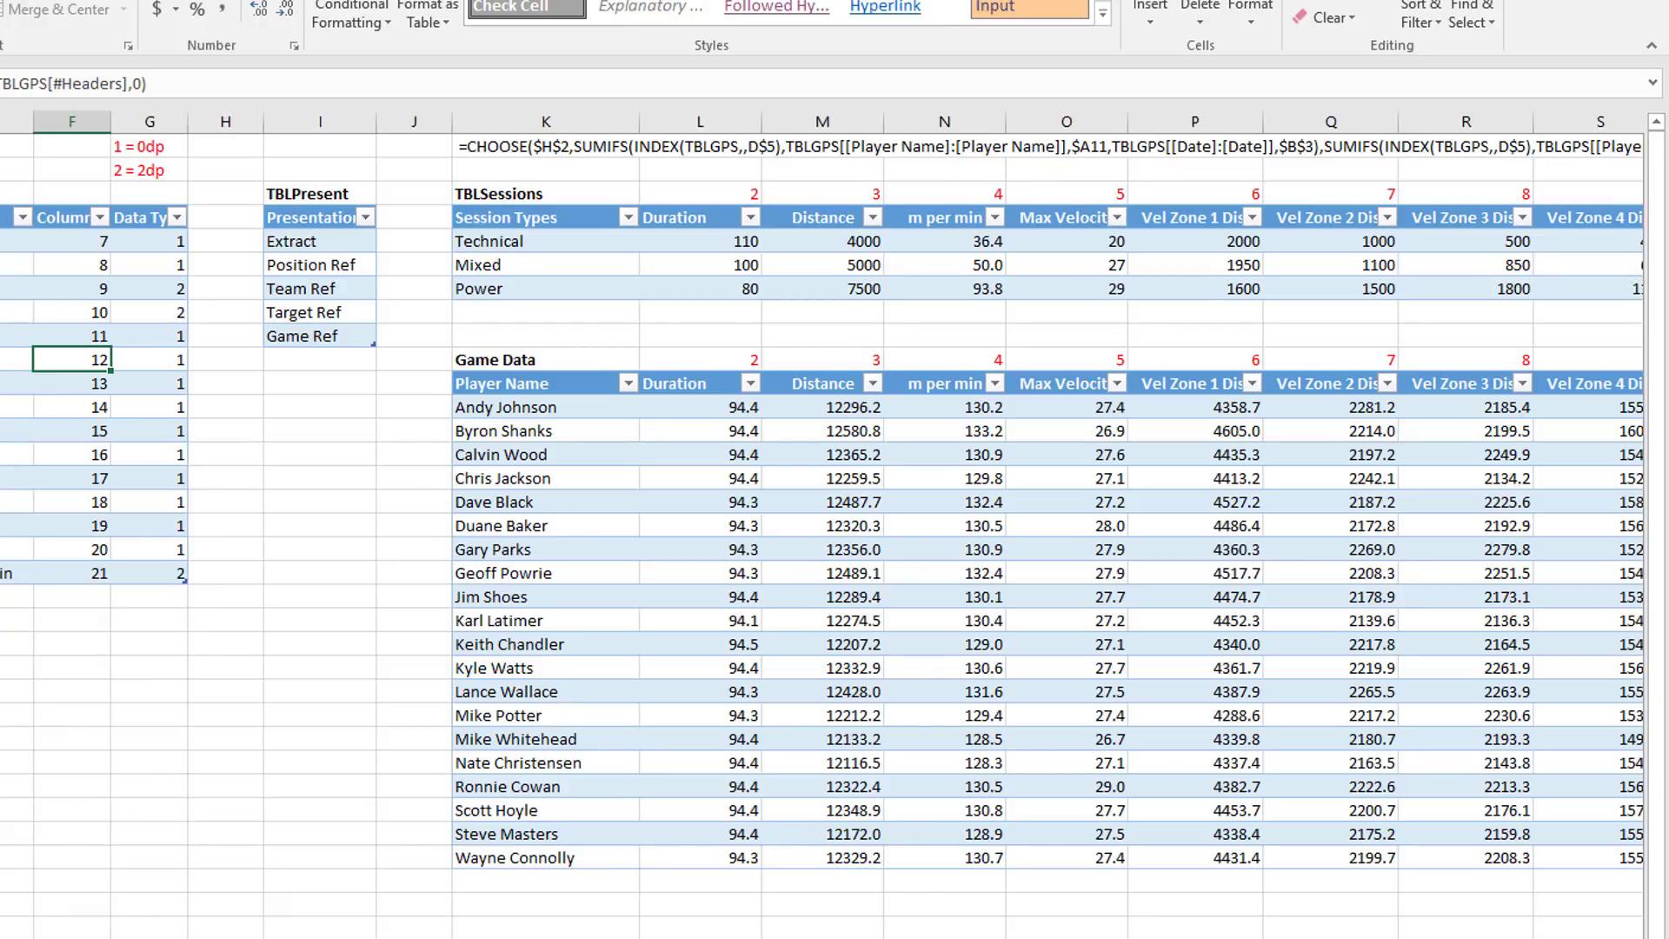
Step through TBLSessions from Technical down to the Power session's Duration value
{"action": "left_click", "coordinate": [547, 244]}
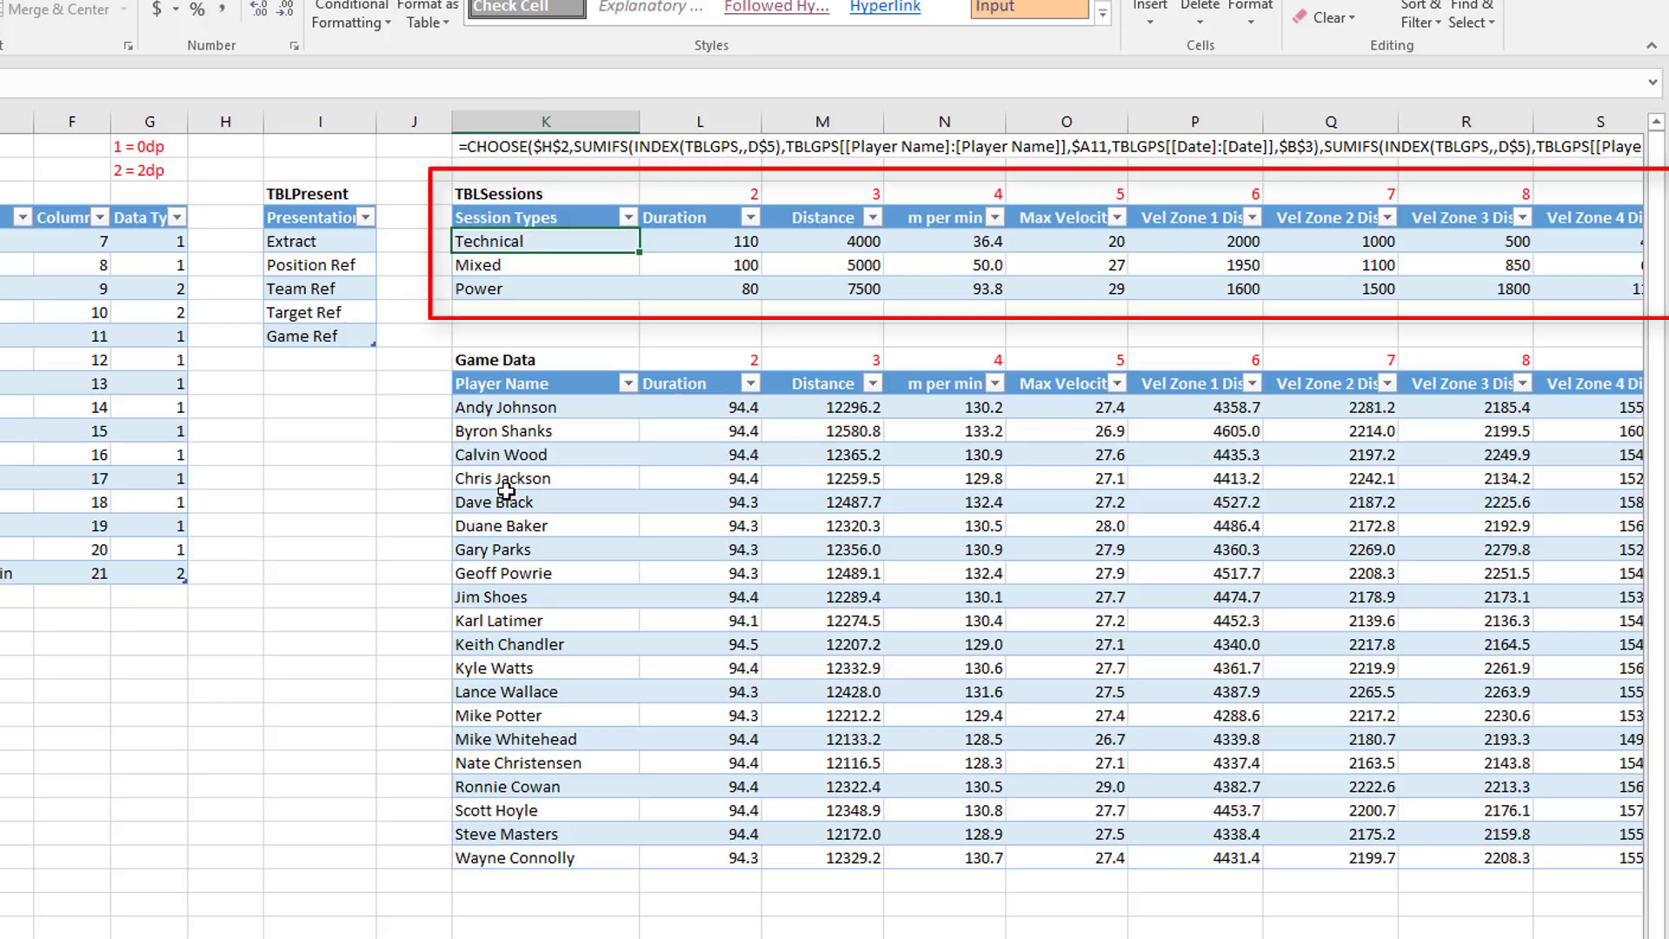
{"action": "key", "text": "Down"}
{"action": "key", "text": "Down"}
{"action": "key", "text": "Right"}
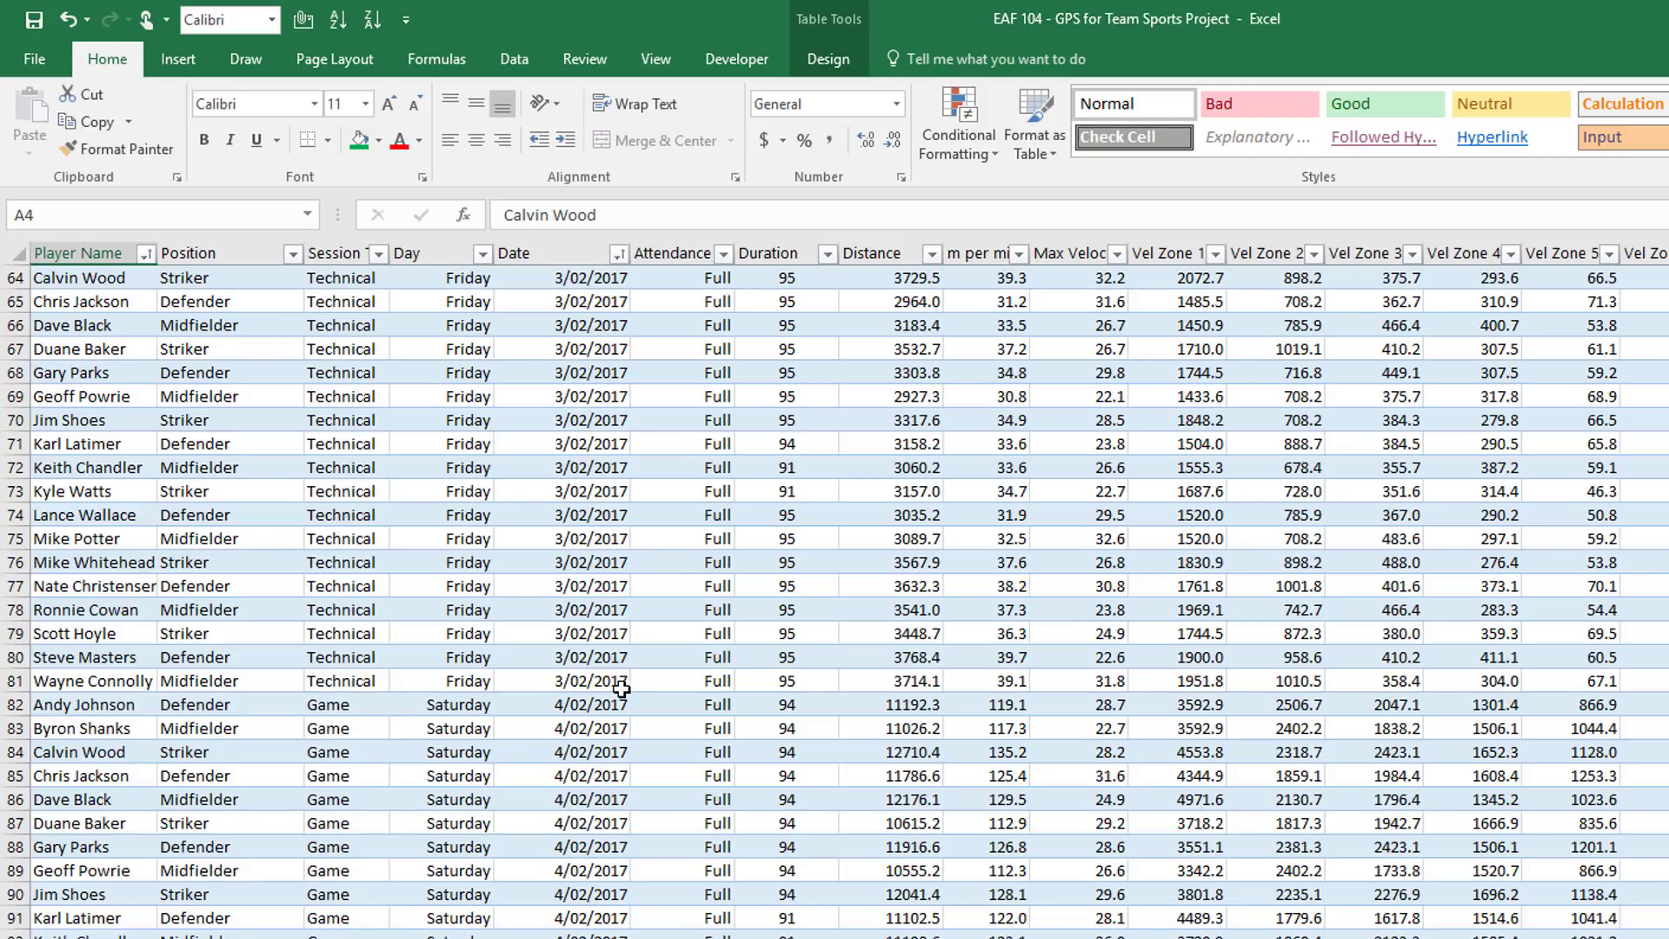
On the report sheet, change the B4 date to 7/02/2017
{"action": "scroll", "coordinate": [621, 690], "scroll_direction": "down", "scroll_amount": 10}
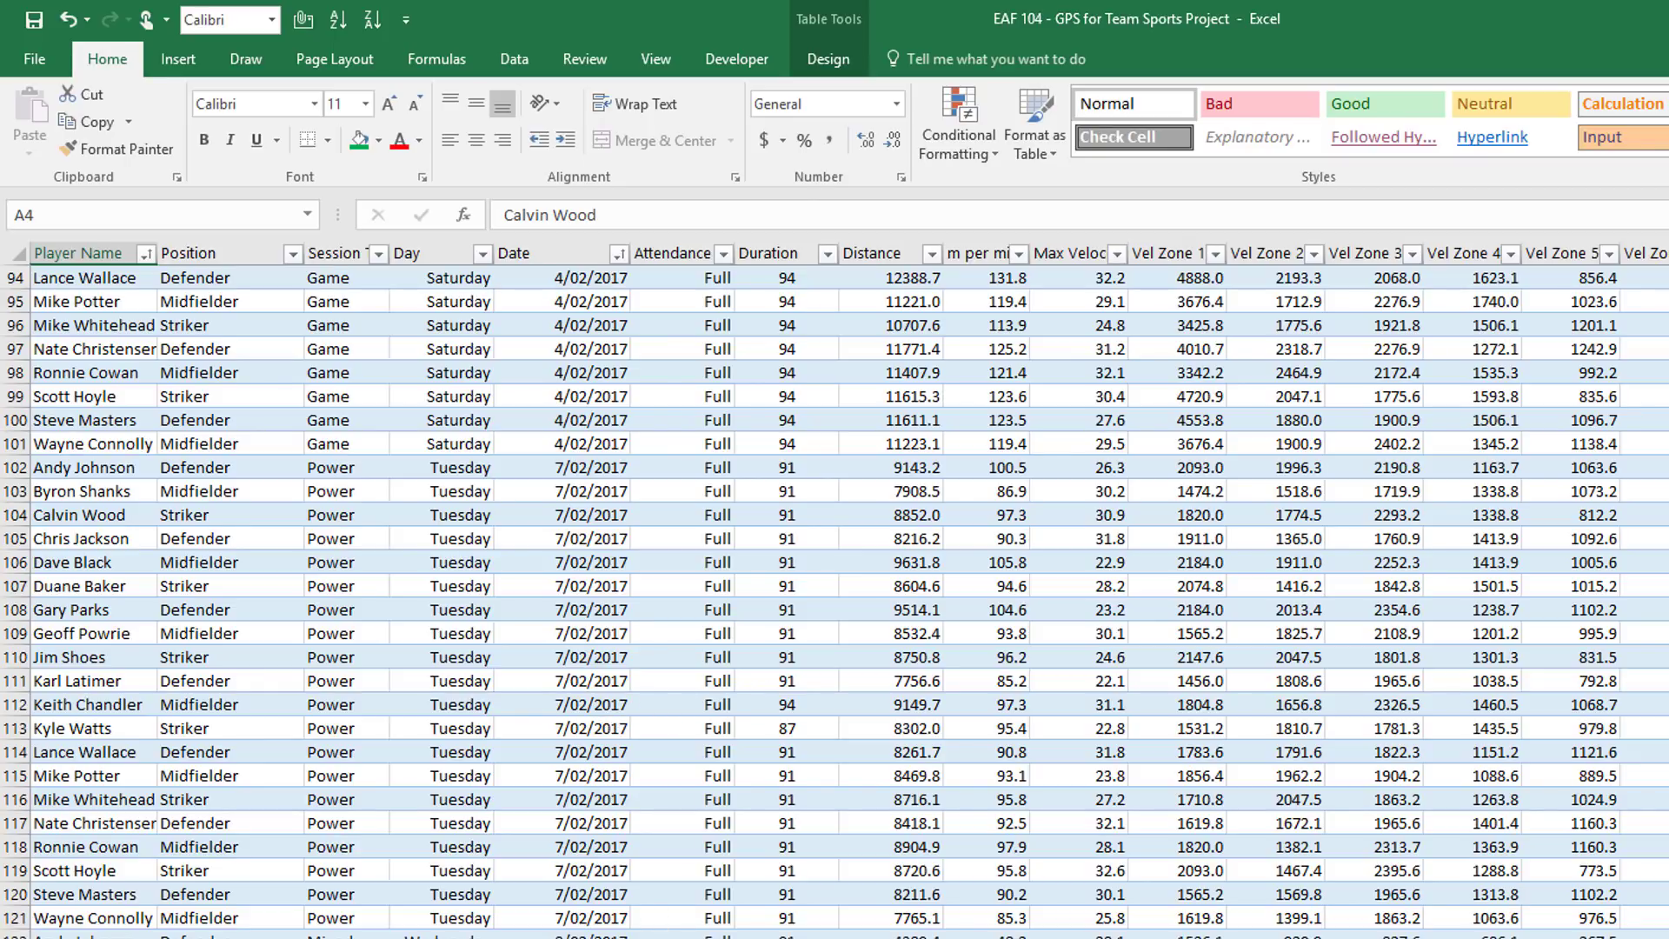
{"action": "left_click", "coordinate": [60, 937]}
{"action": "left_click", "coordinate": [300, 353]}
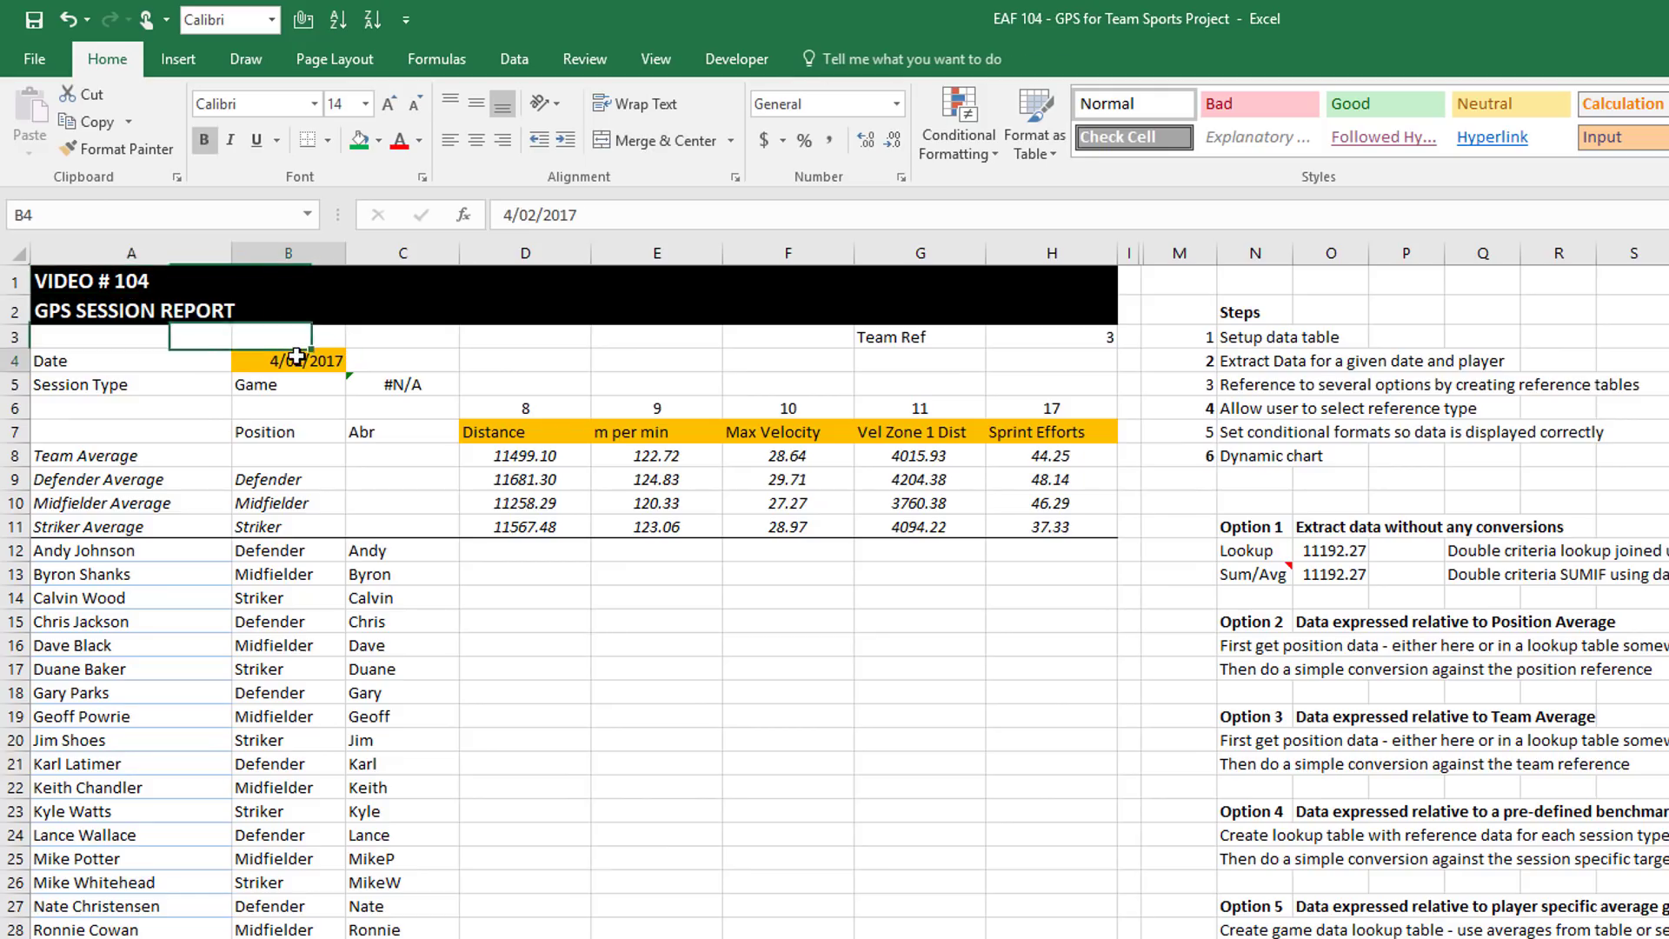
{"action": "left_click", "coordinate": [513, 215]}
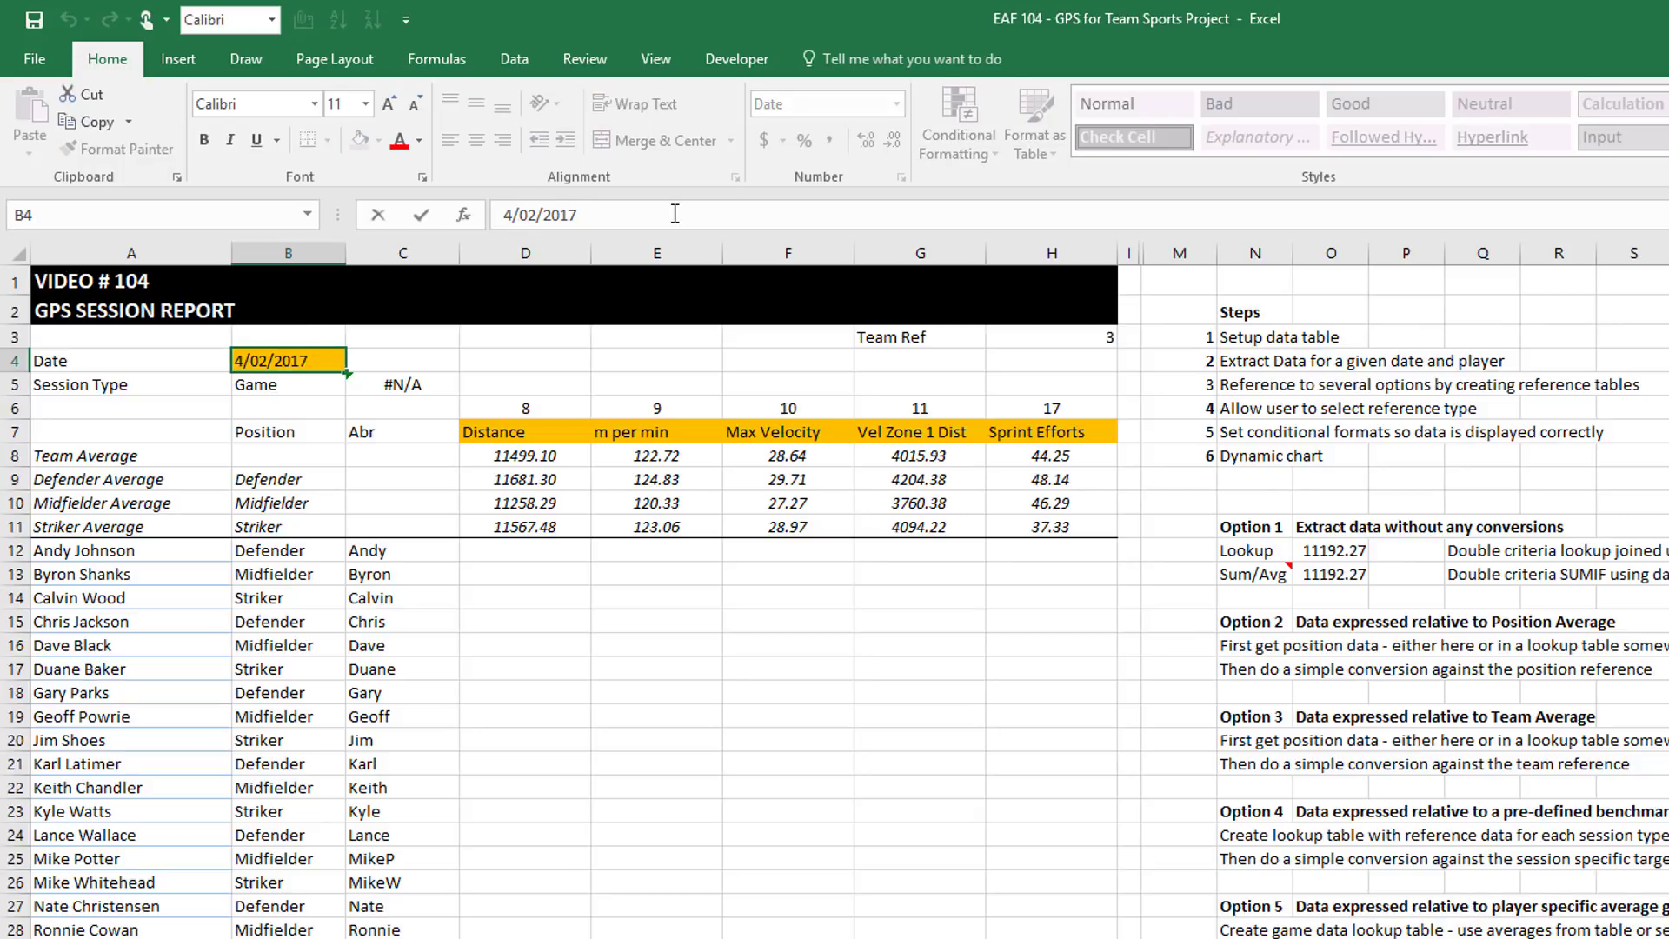
{"action": "key", "text": "BackSpace"}
{"action": "type", "text": "7"}
{"action": "key", "text": "Return"}
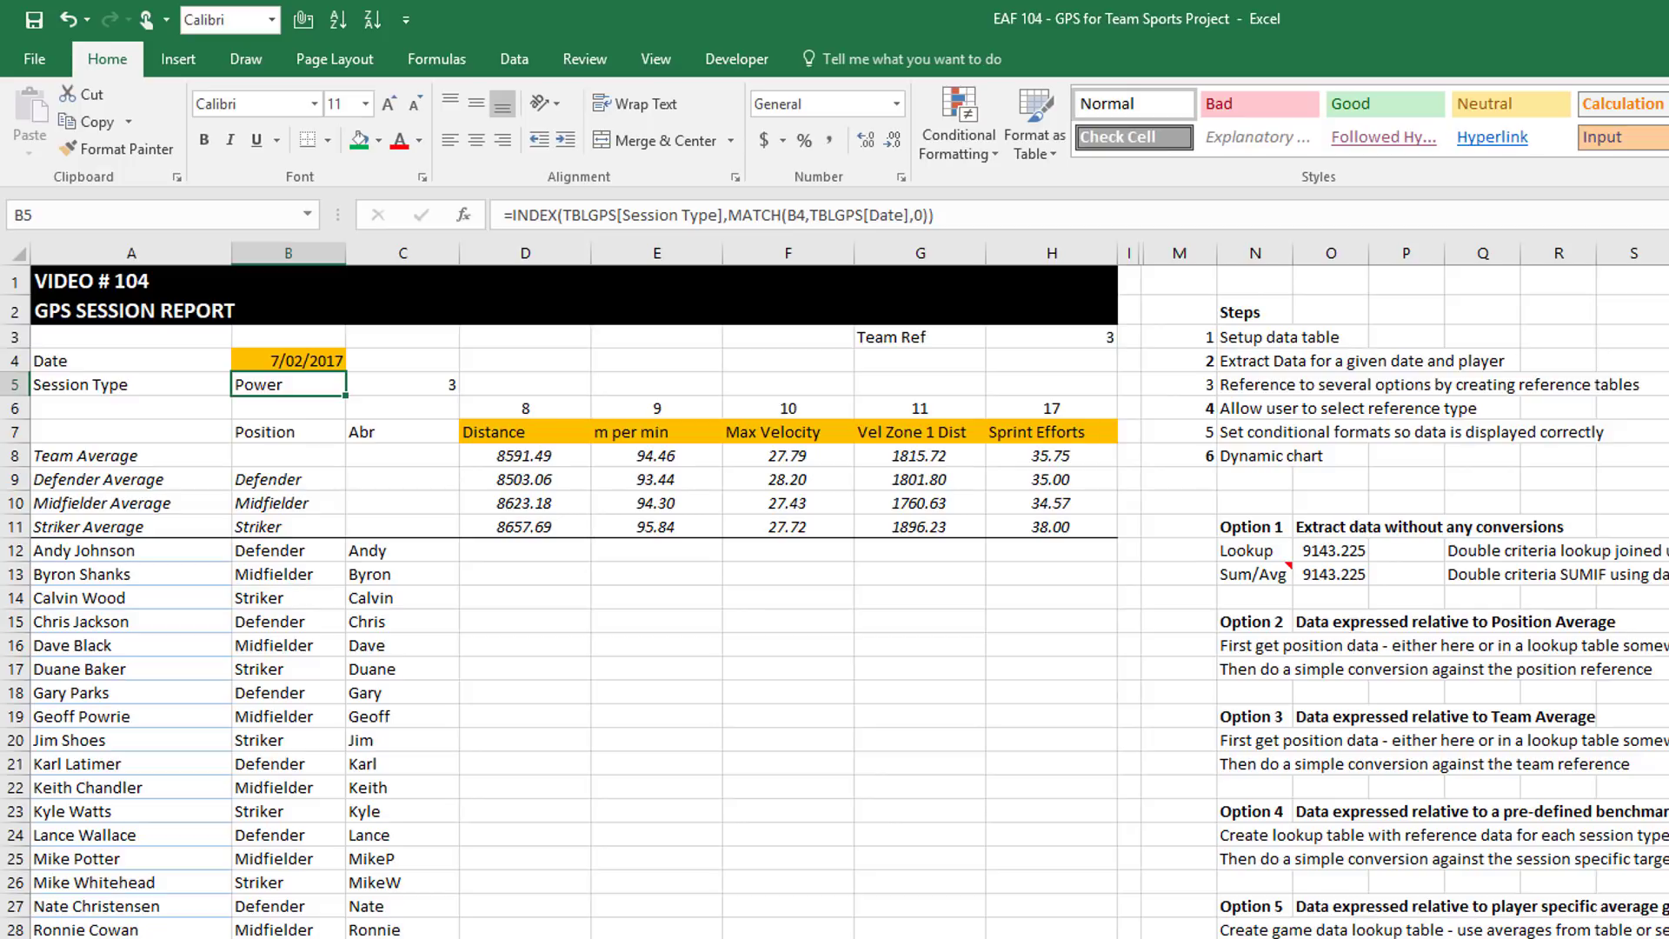
Scroll to the Option 4 table to see the updated Power benchmarks
{"action": "scroll", "coordinate": [1657, 773], "scroll_direction": "right", "scroll_amount": 4}
{"action": "scroll", "coordinate": [1656, 773], "scroll_direction": "down", "scroll_amount": 7}
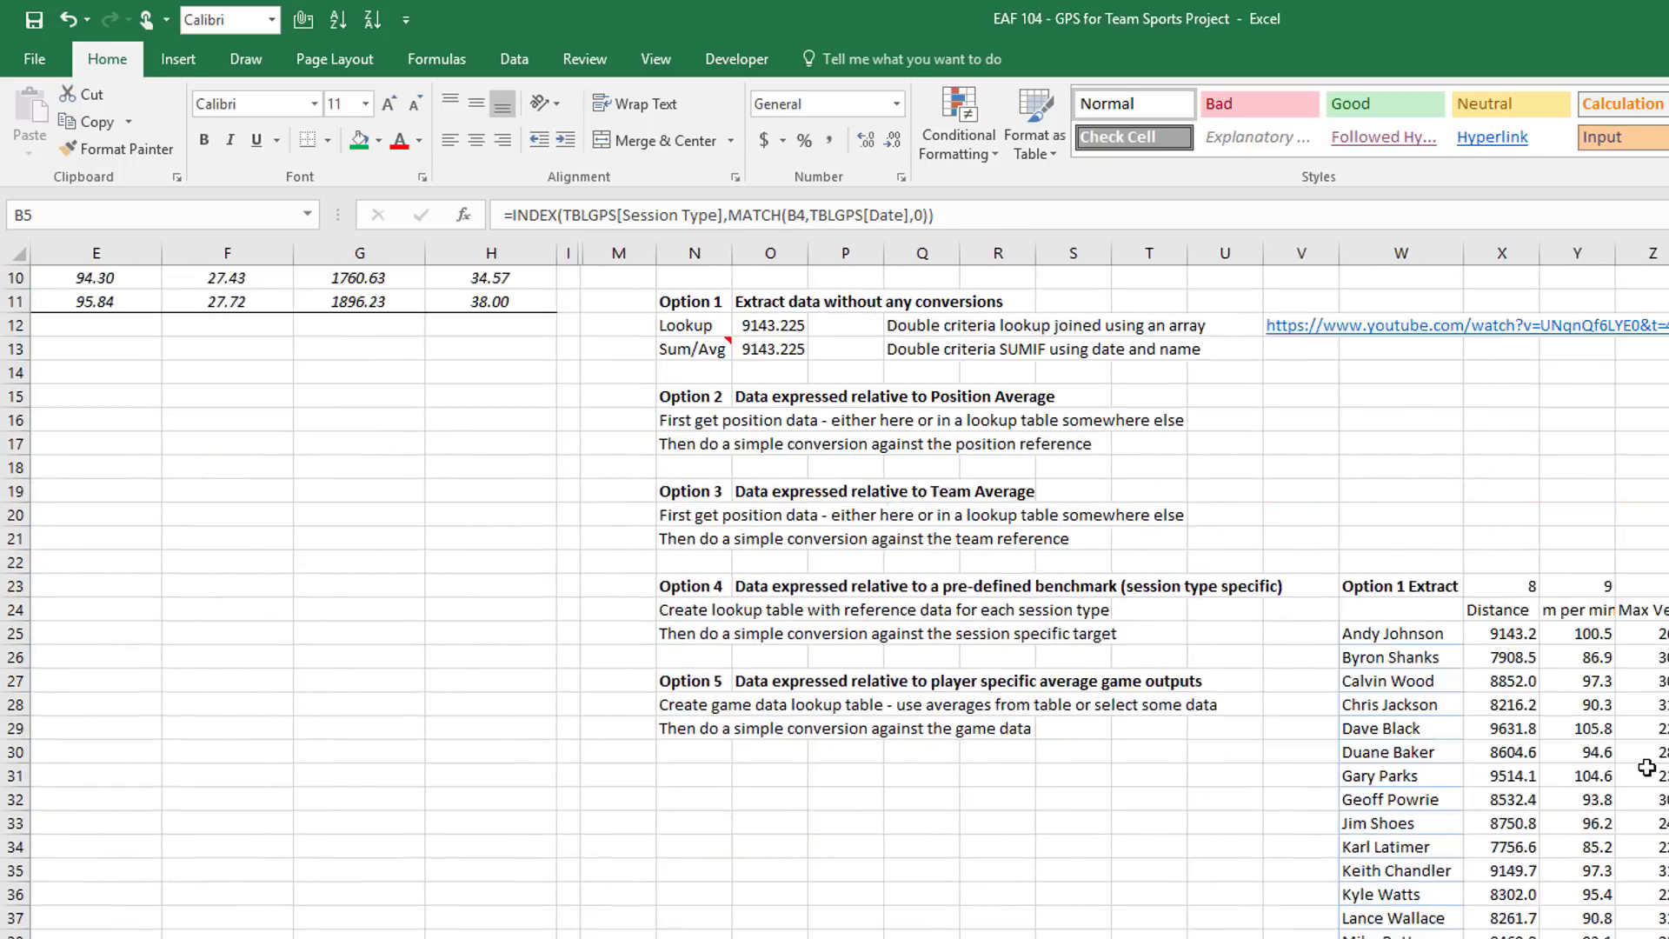
{"action": "scroll", "coordinate": [1657, 773], "scroll_direction": "down", "scroll_amount": 15}
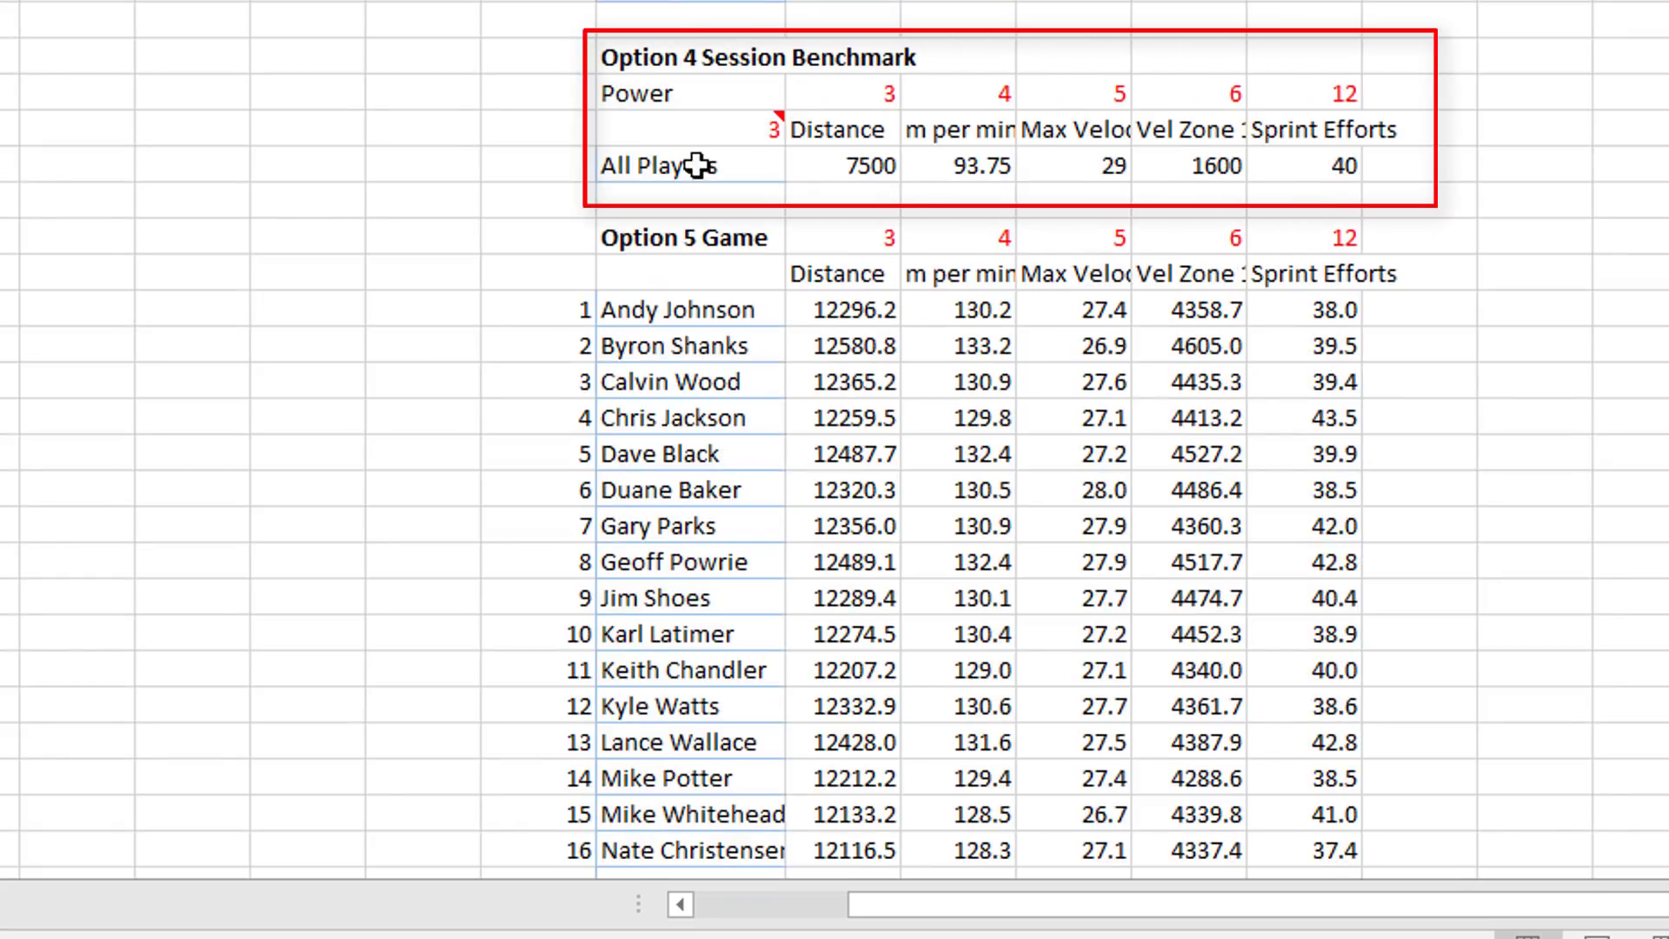
Trace the Power 7500 Distance benchmark to its INDEX(TBLSessions…) formula, then select Game Data
{"action": "left_click", "coordinate": [683, 97]}
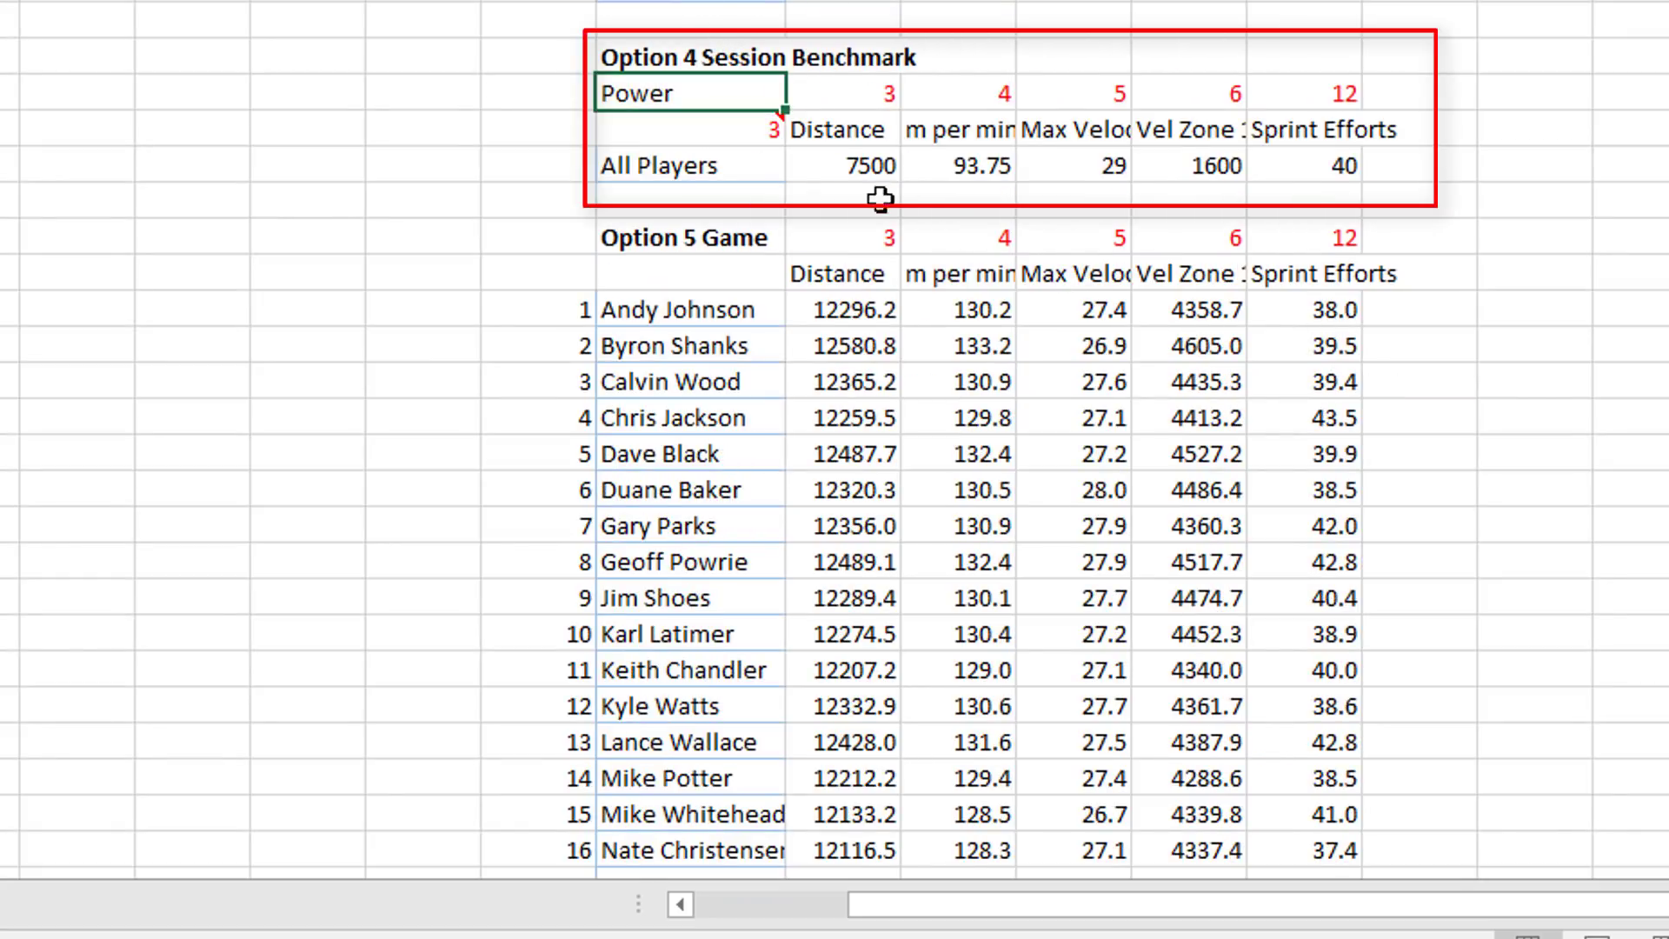
{"action": "left_click", "coordinate": [835, 165]}
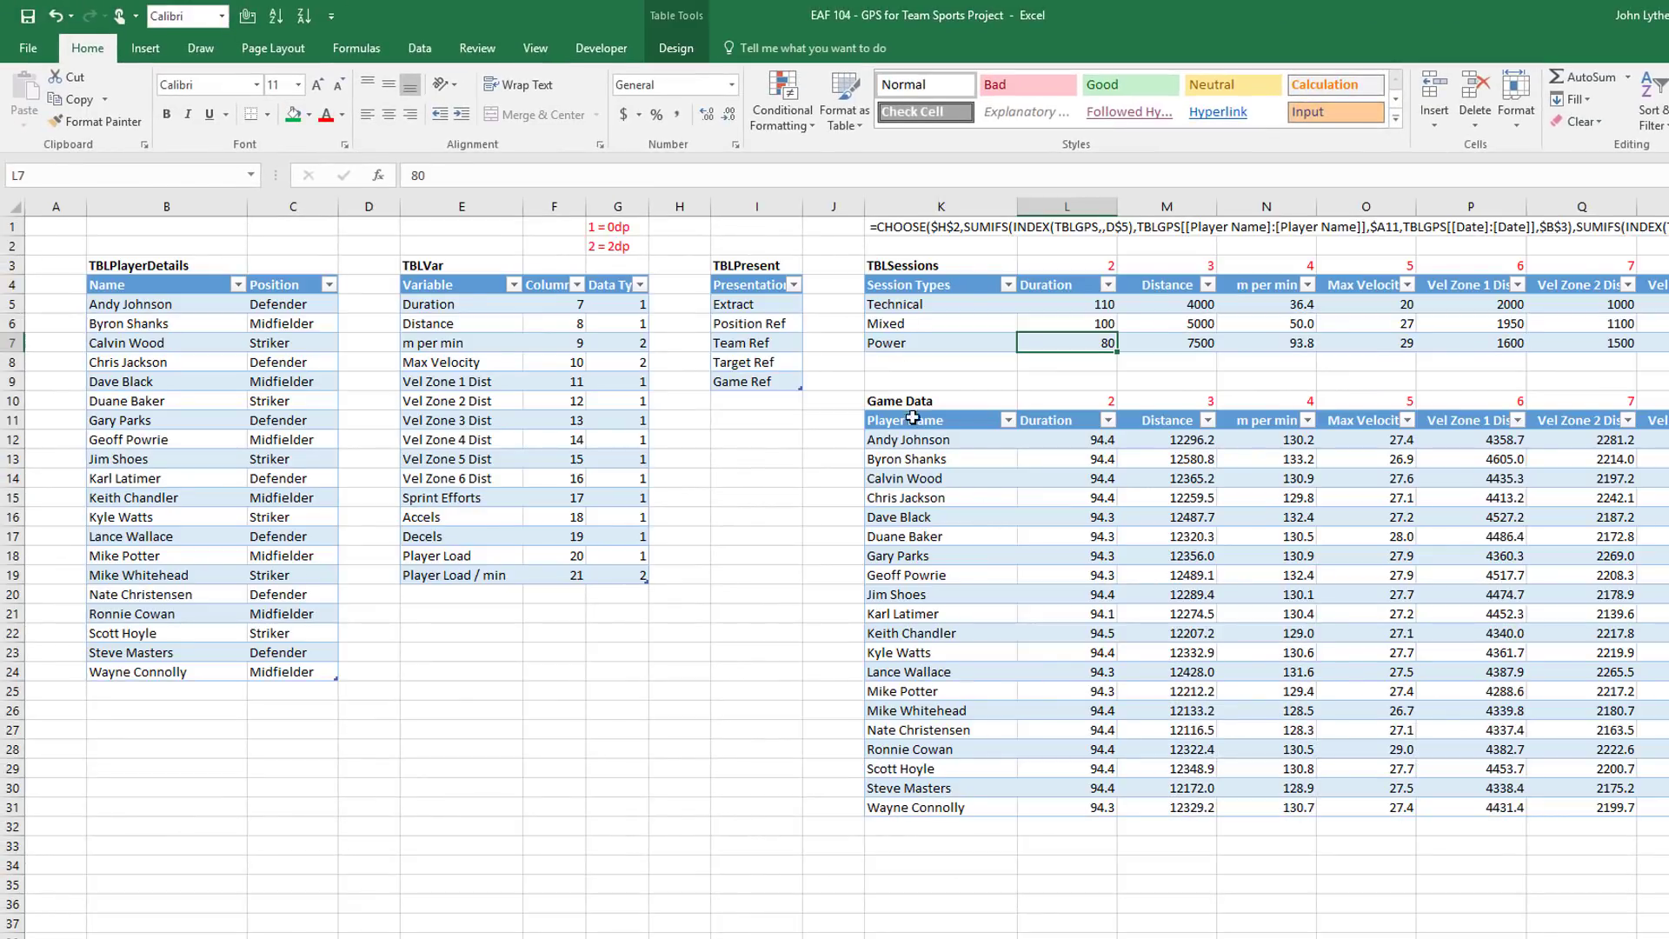
{"action": "left_click", "coordinate": [913, 405]}
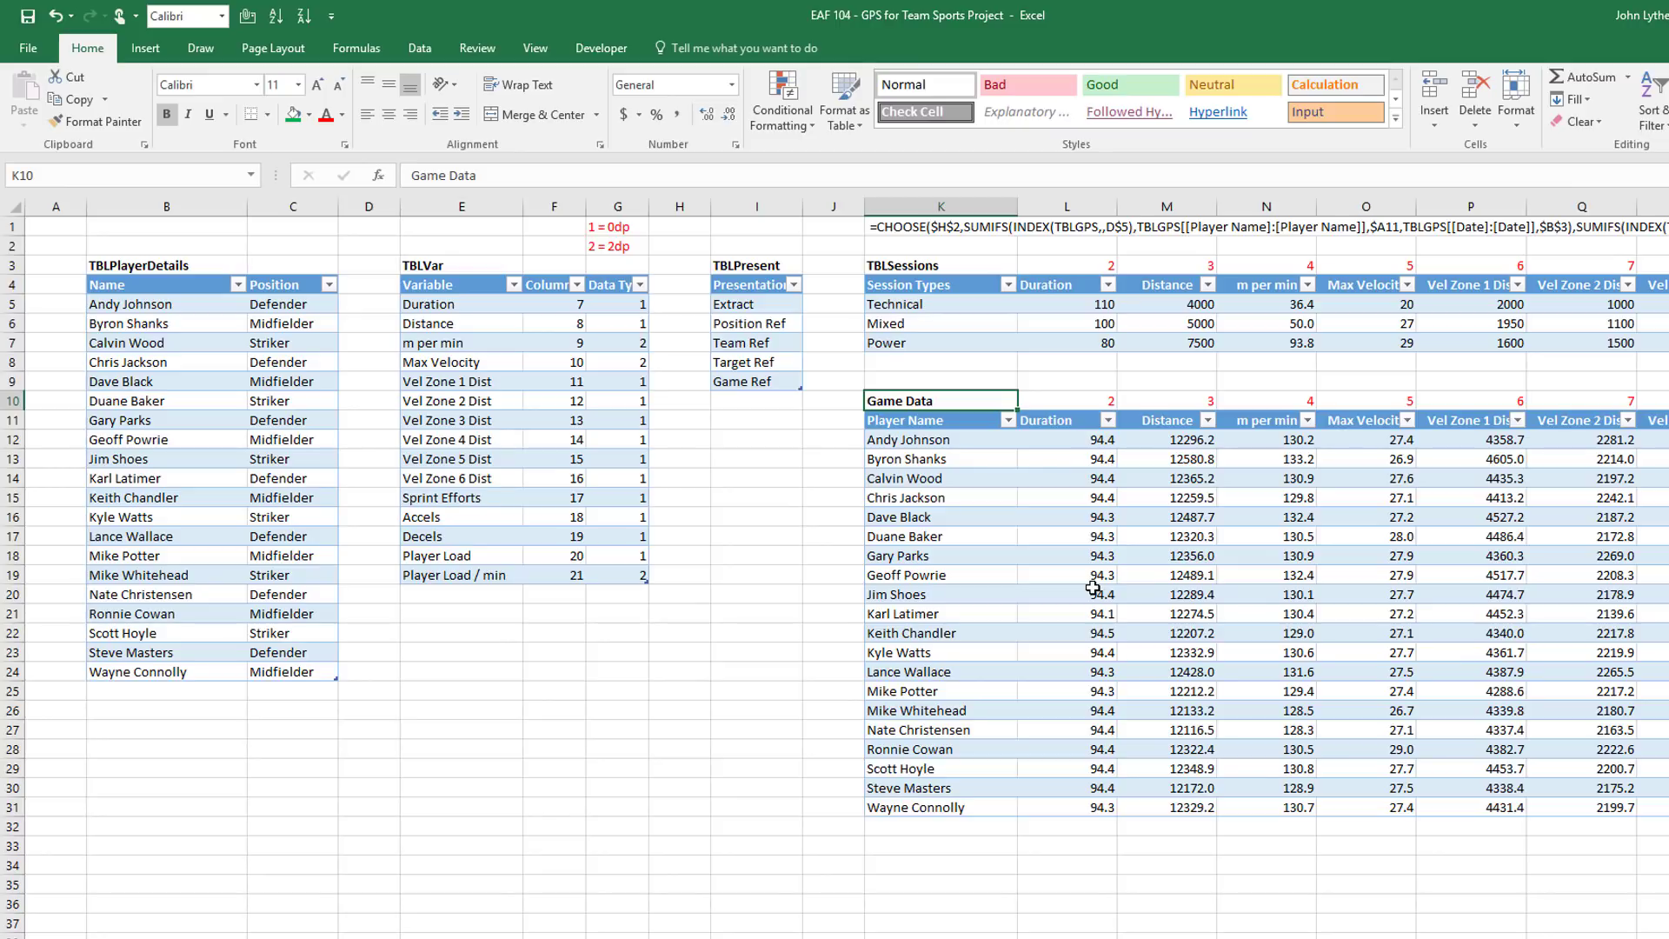
View a player's Game Data Duration AVERAGEIFS formula, then switch to the GPS data sheet
{"action": "left_click", "coordinate": [914, 499]}
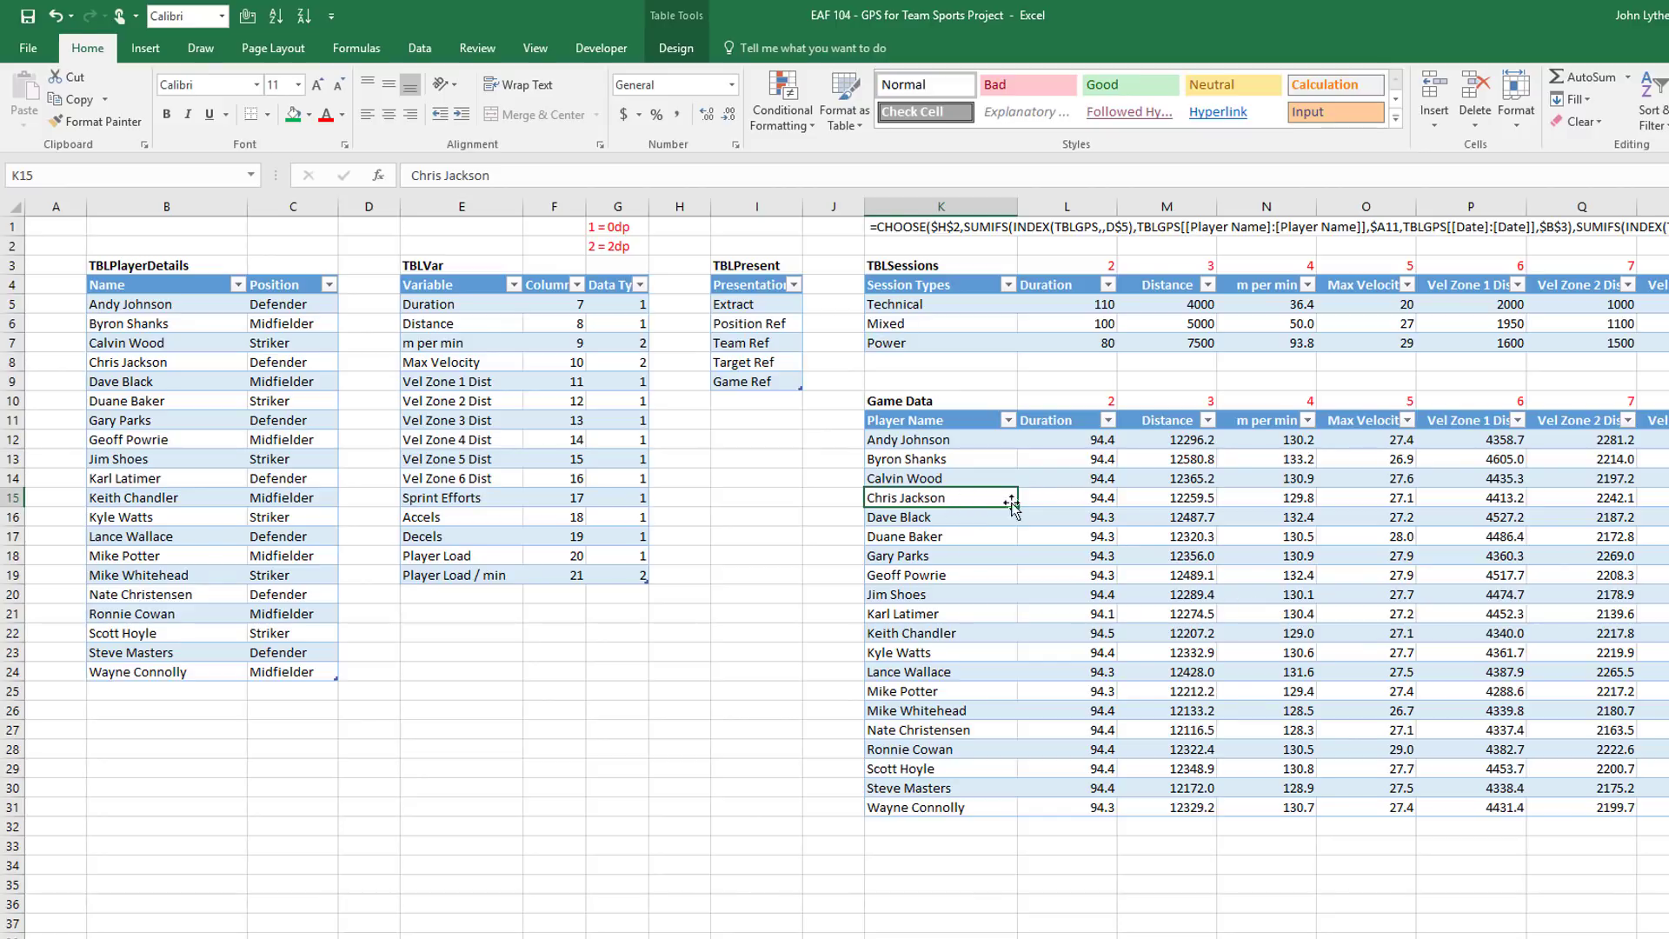
{"action": "left_click", "coordinate": [1103, 499]}
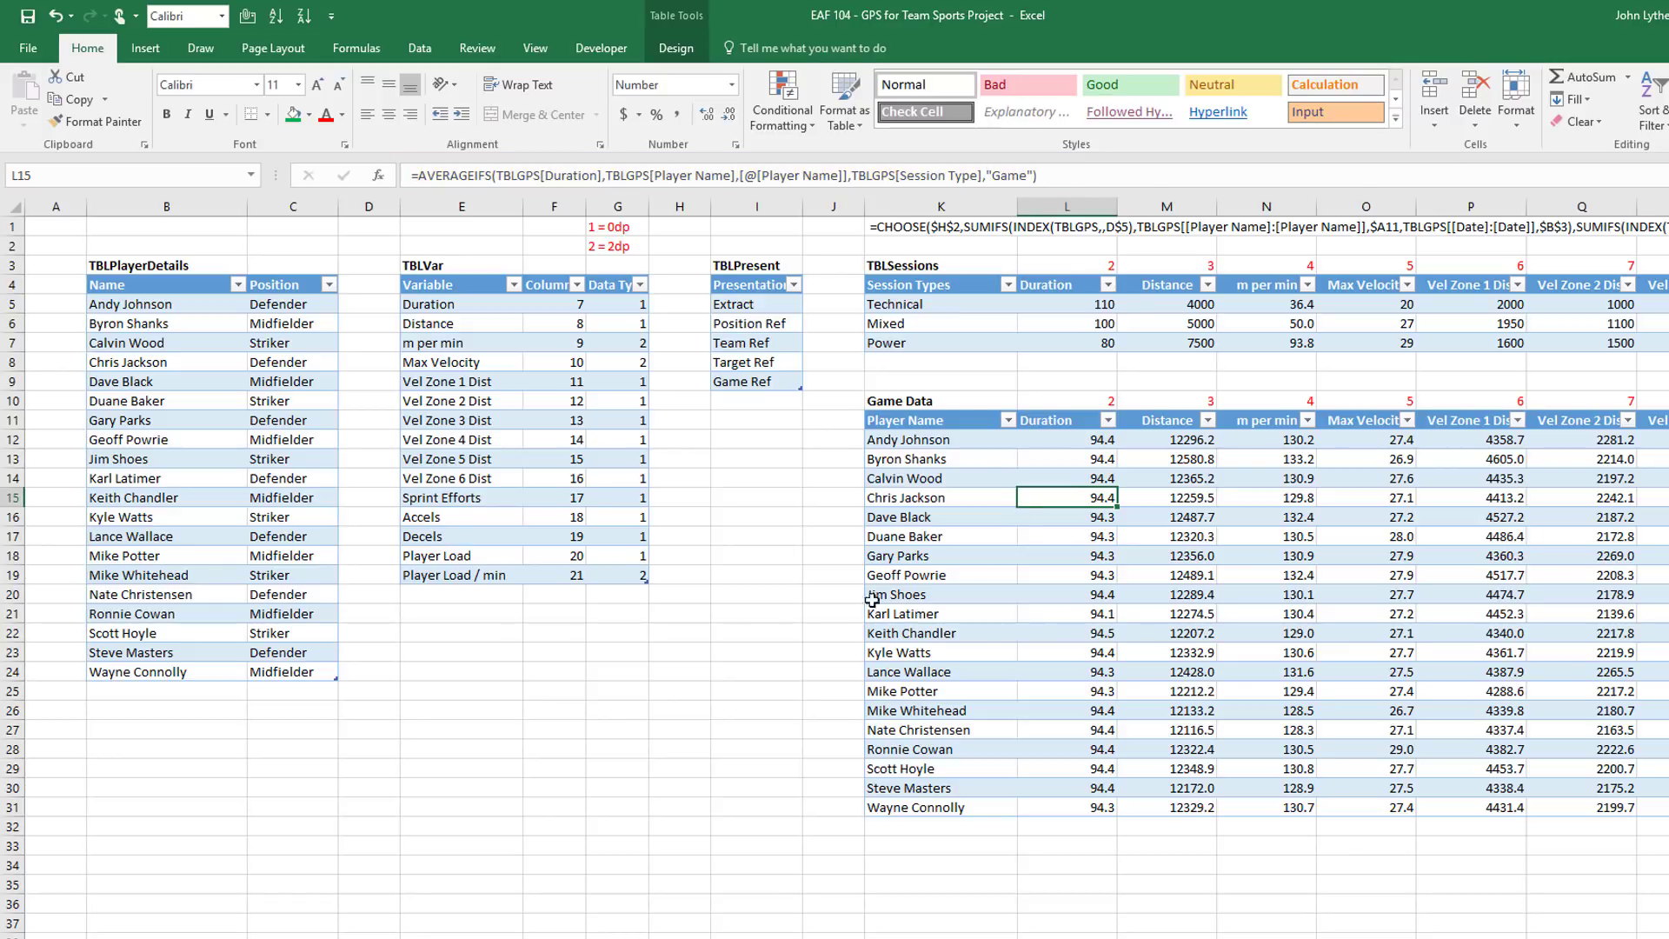
{"action": "left_click", "coordinate": [322, 937]}
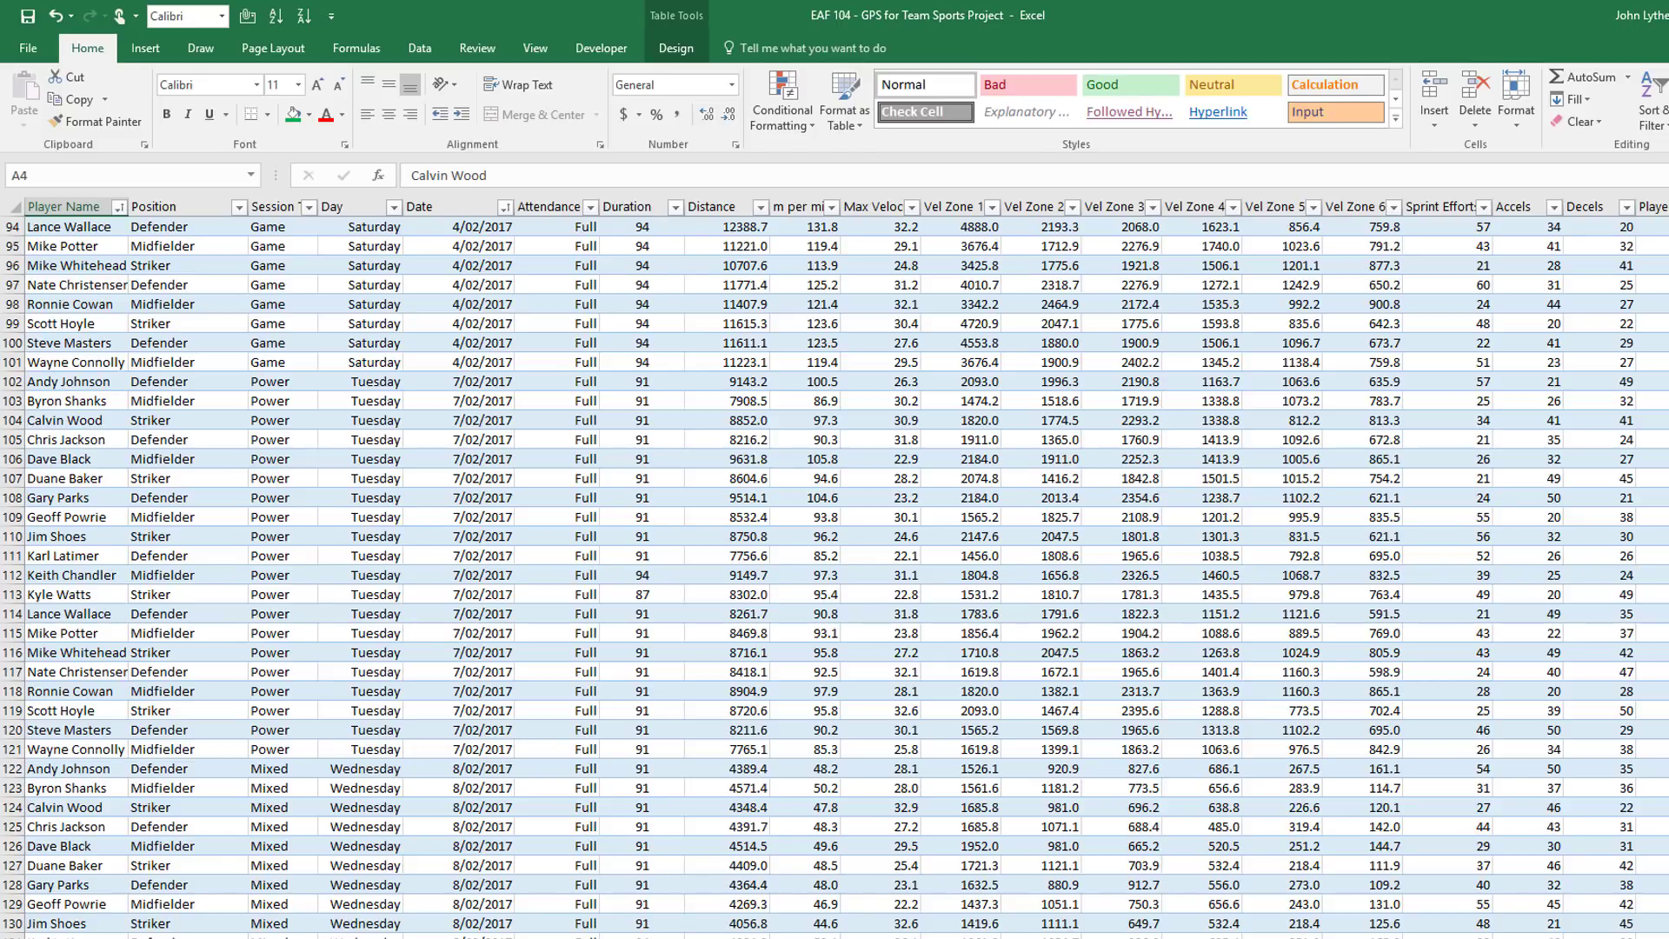
Back on the report sheet, inspect X80's INDEX(TBLGameData…) formula in Option 5 Game
{"action": "left_click", "coordinate": [946, 937]}
{"action": "scroll", "coordinate": [1215, 584], "scroll_direction": "down", "scroll_amount": 2}
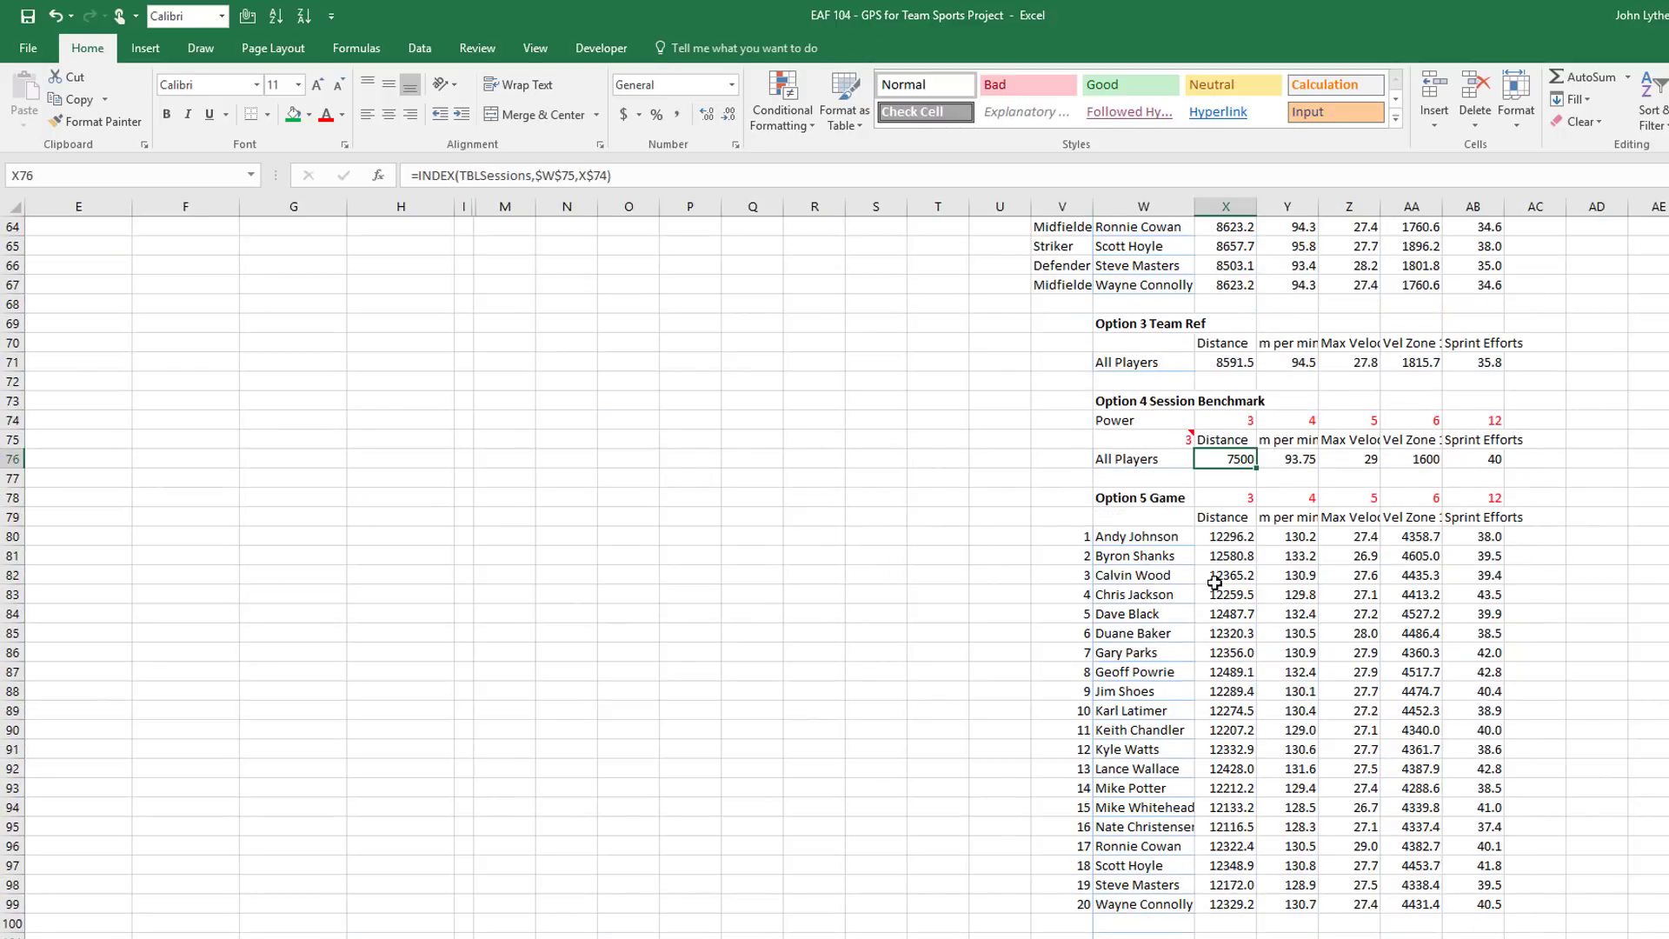
{"action": "scroll", "coordinate": [1215, 583], "scroll_direction": "down", "scroll_amount": 2}
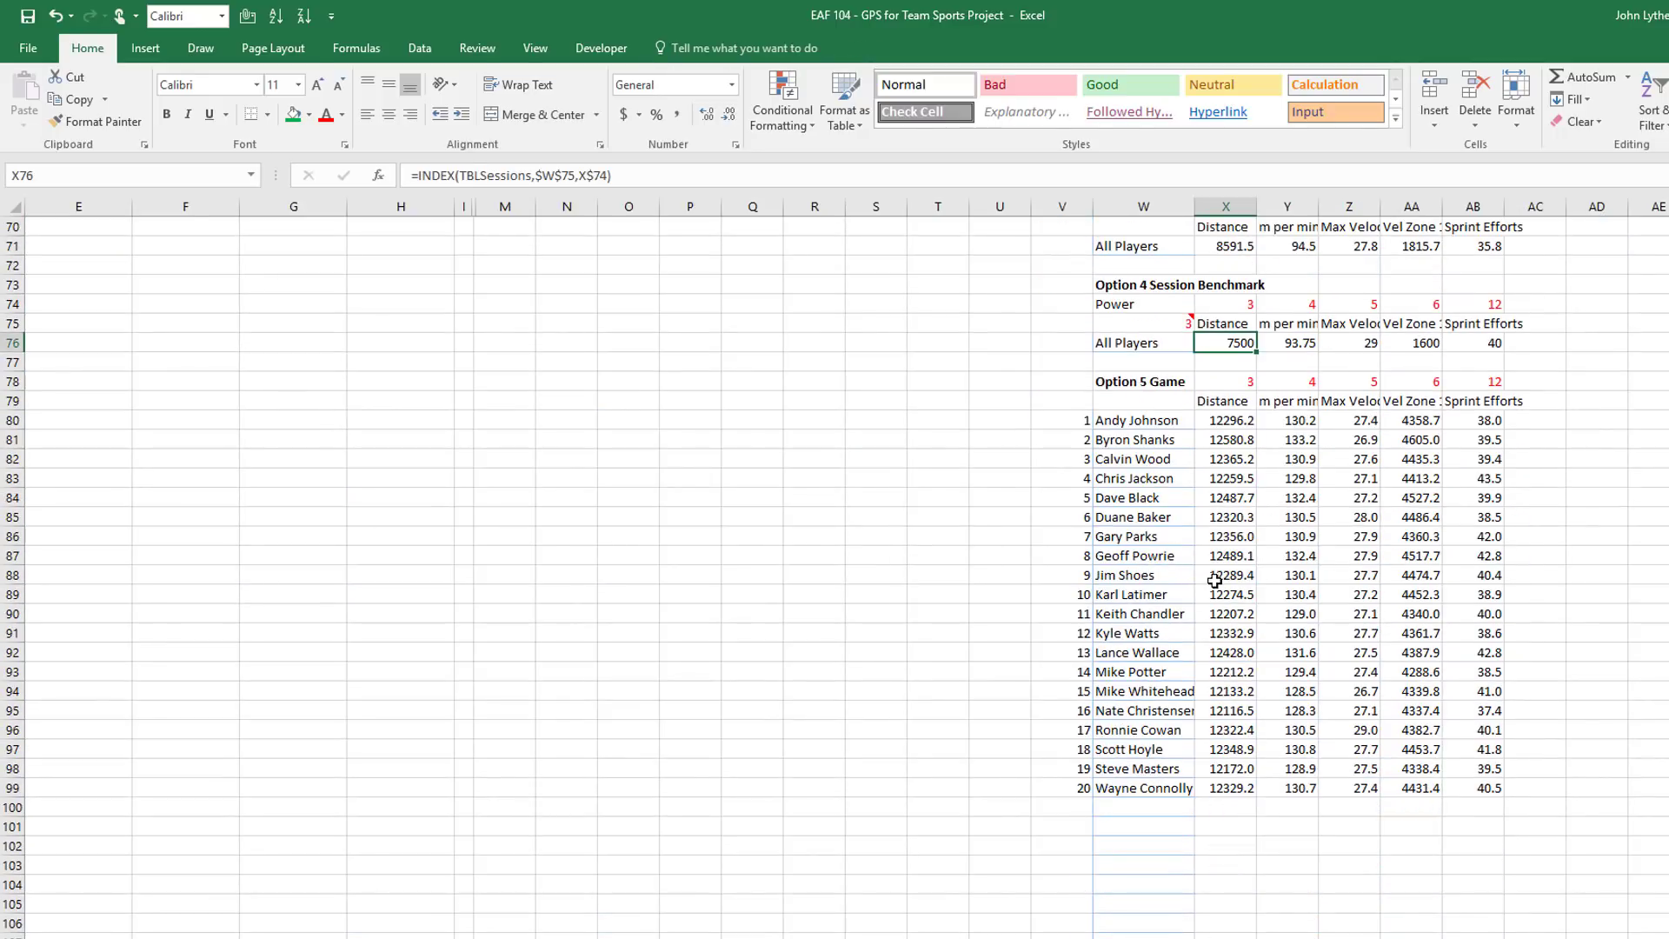
{"action": "left_click", "coordinate": [1231, 421]}
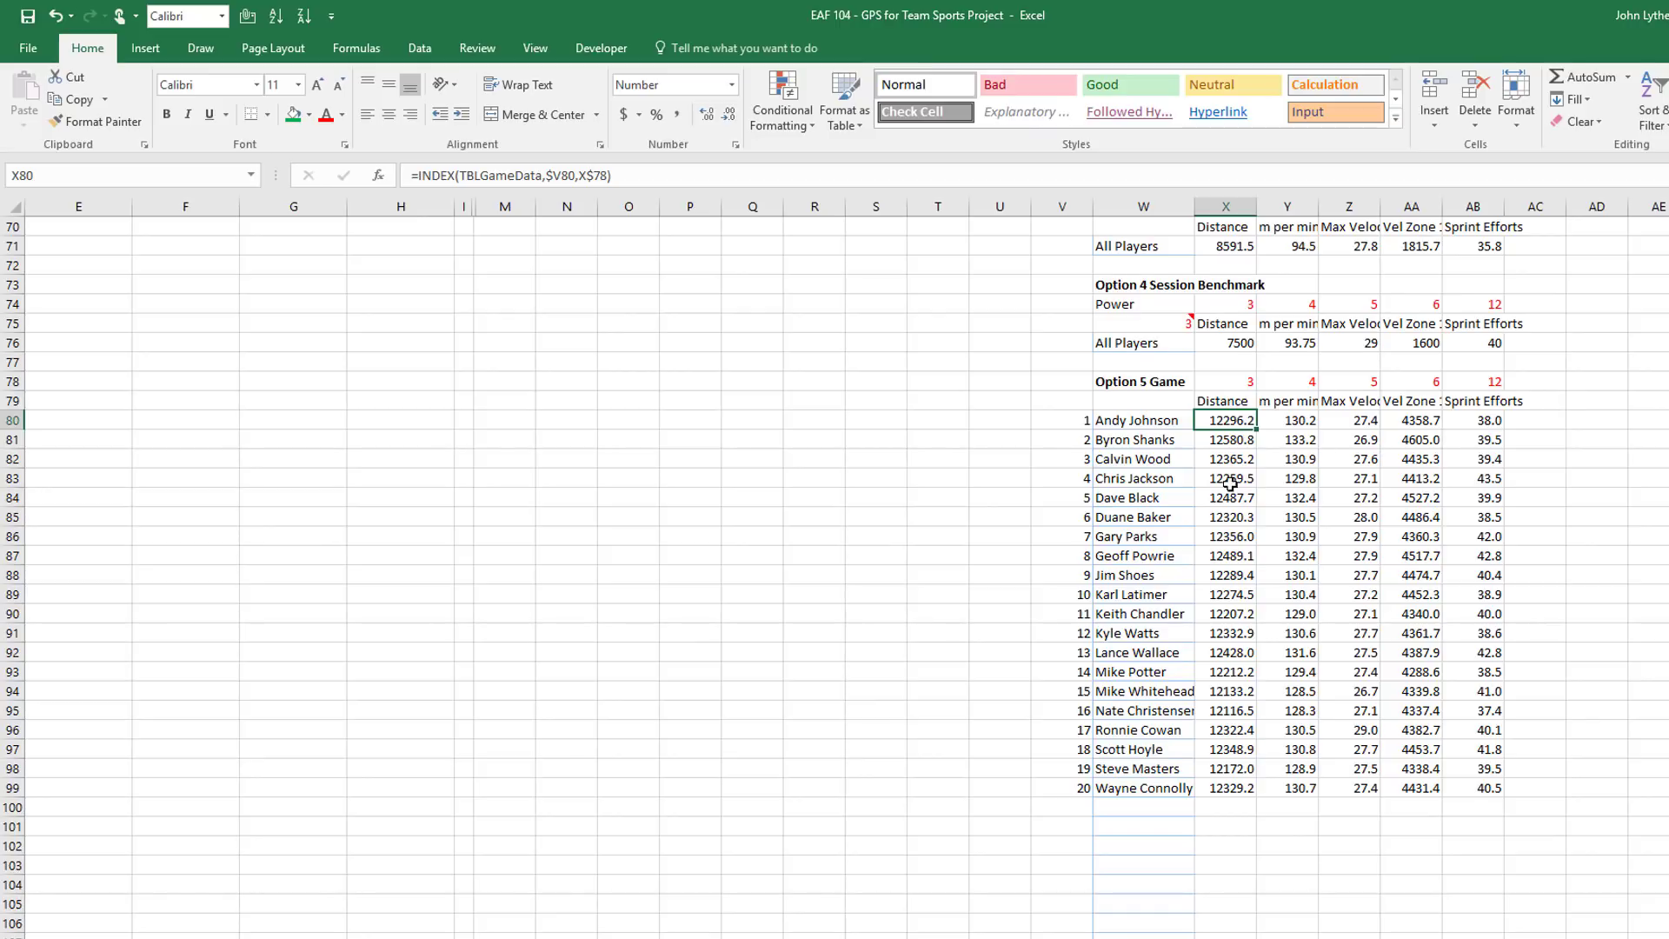
Scroll back to row 1 and column A to show the report's date, session type and averages
{"action": "scroll", "coordinate": [1231, 483], "scroll_direction": "up", "scroll_amount": 4}
{"action": "scroll", "coordinate": [1283, 594], "scroll_direction": "up", "scroll_amount": 9}
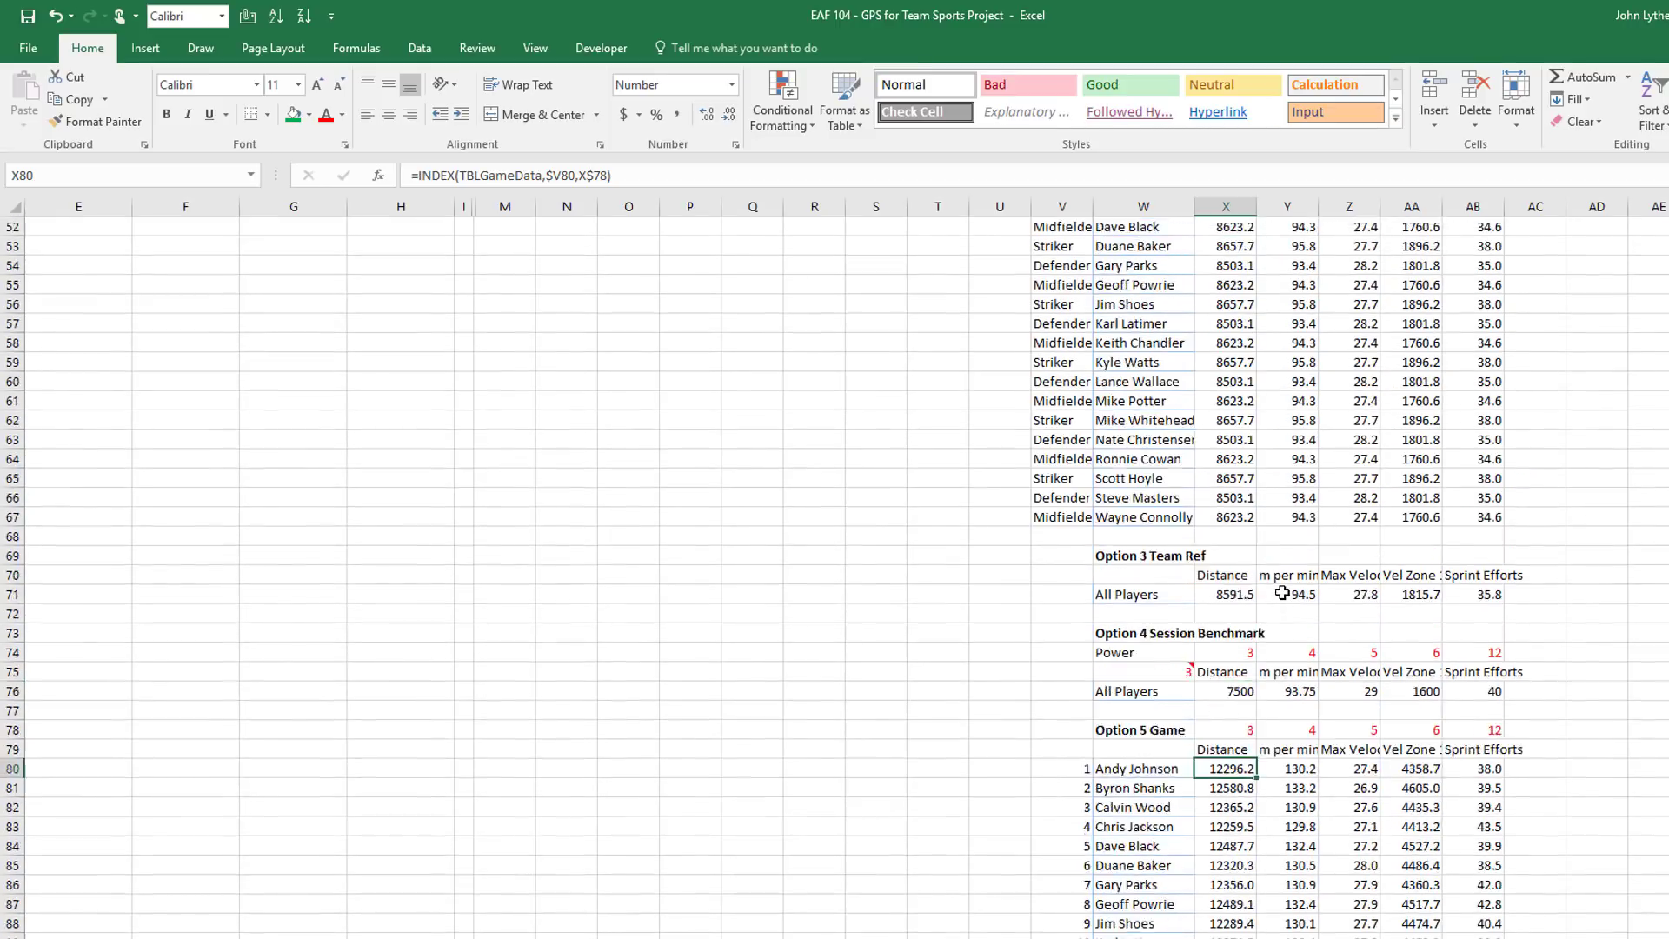
{"action": "scroll", "coordinate": [1284, 594], "scroll_direction": "up", "scroll_amount": 4}
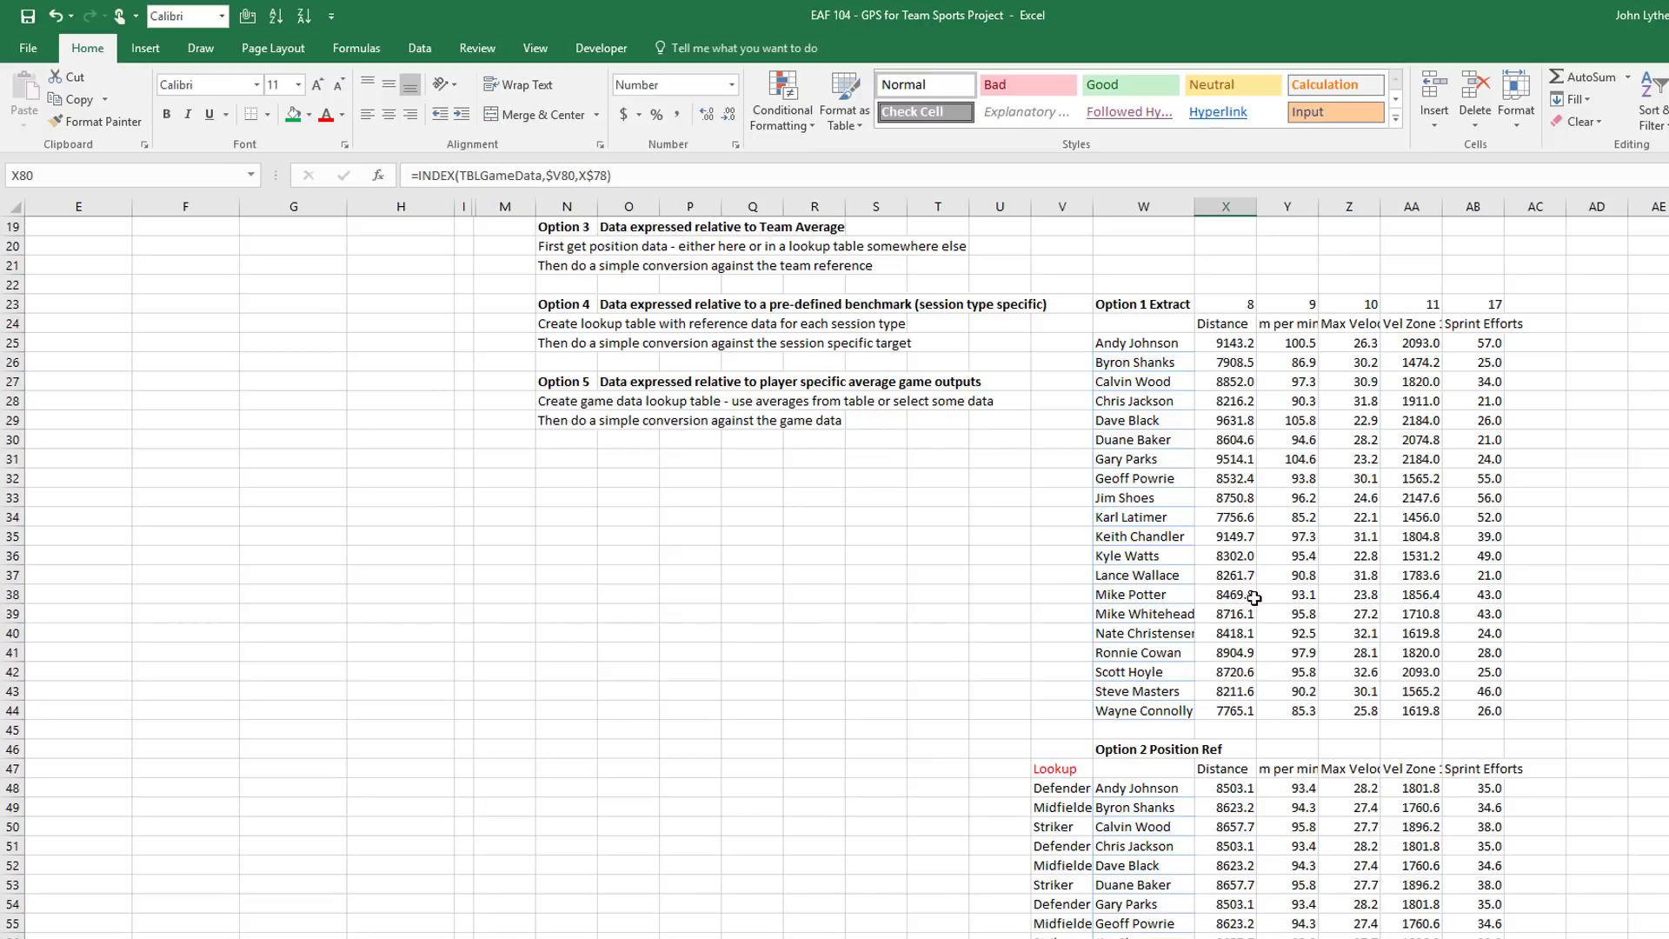
{"action": "scroll", "coordinate": [1255, 598], "scroll_direction": "up", "scroll_amount": 6}
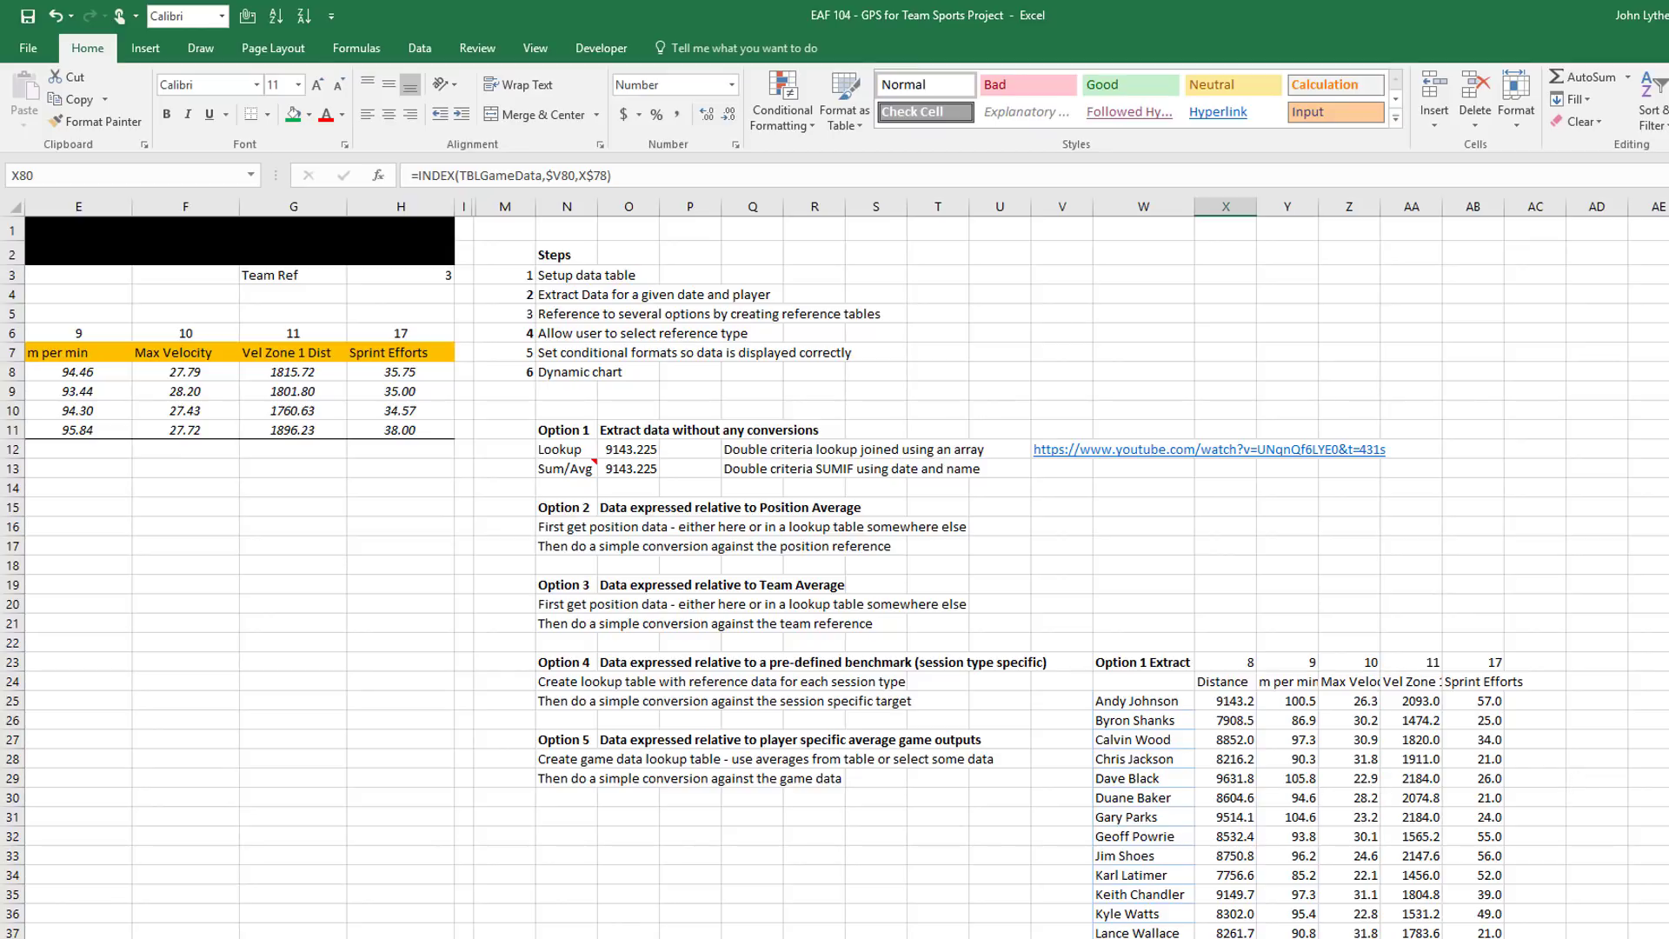
{"action": "scroll", "coordinate": [835, 565], "scroll_direction": "left", "scroll_amount": 4}
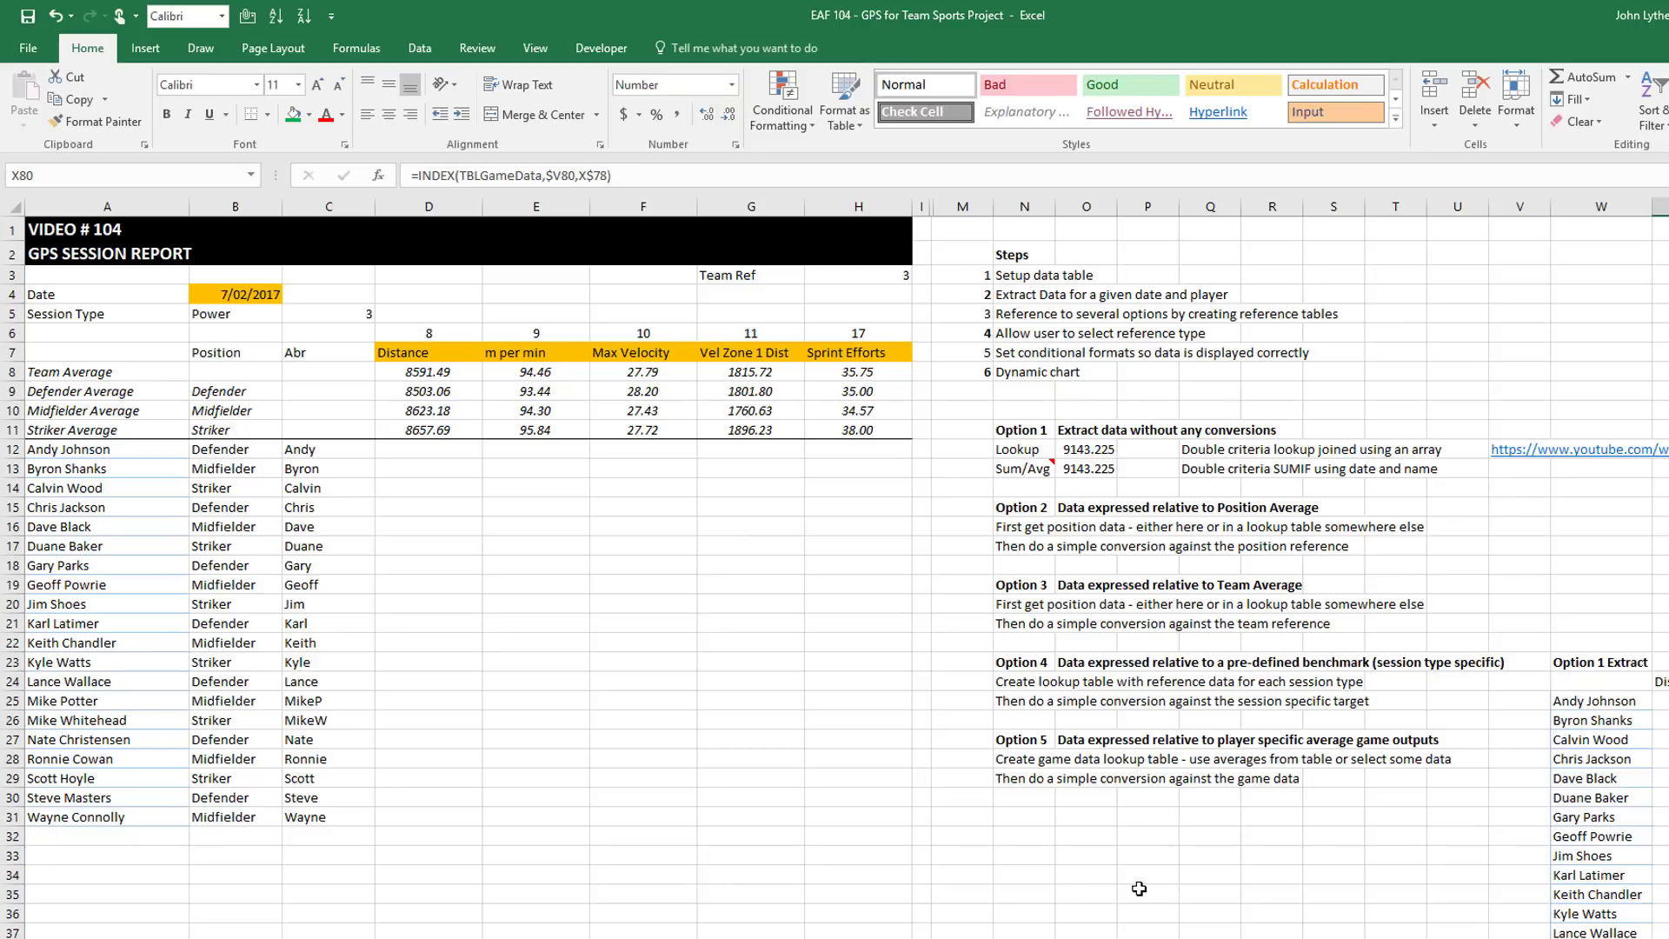
Try Game Ref as the reference type and inspect H3's MATCH index formula
{"action": "left_click", "coordinate": [752, 275]}
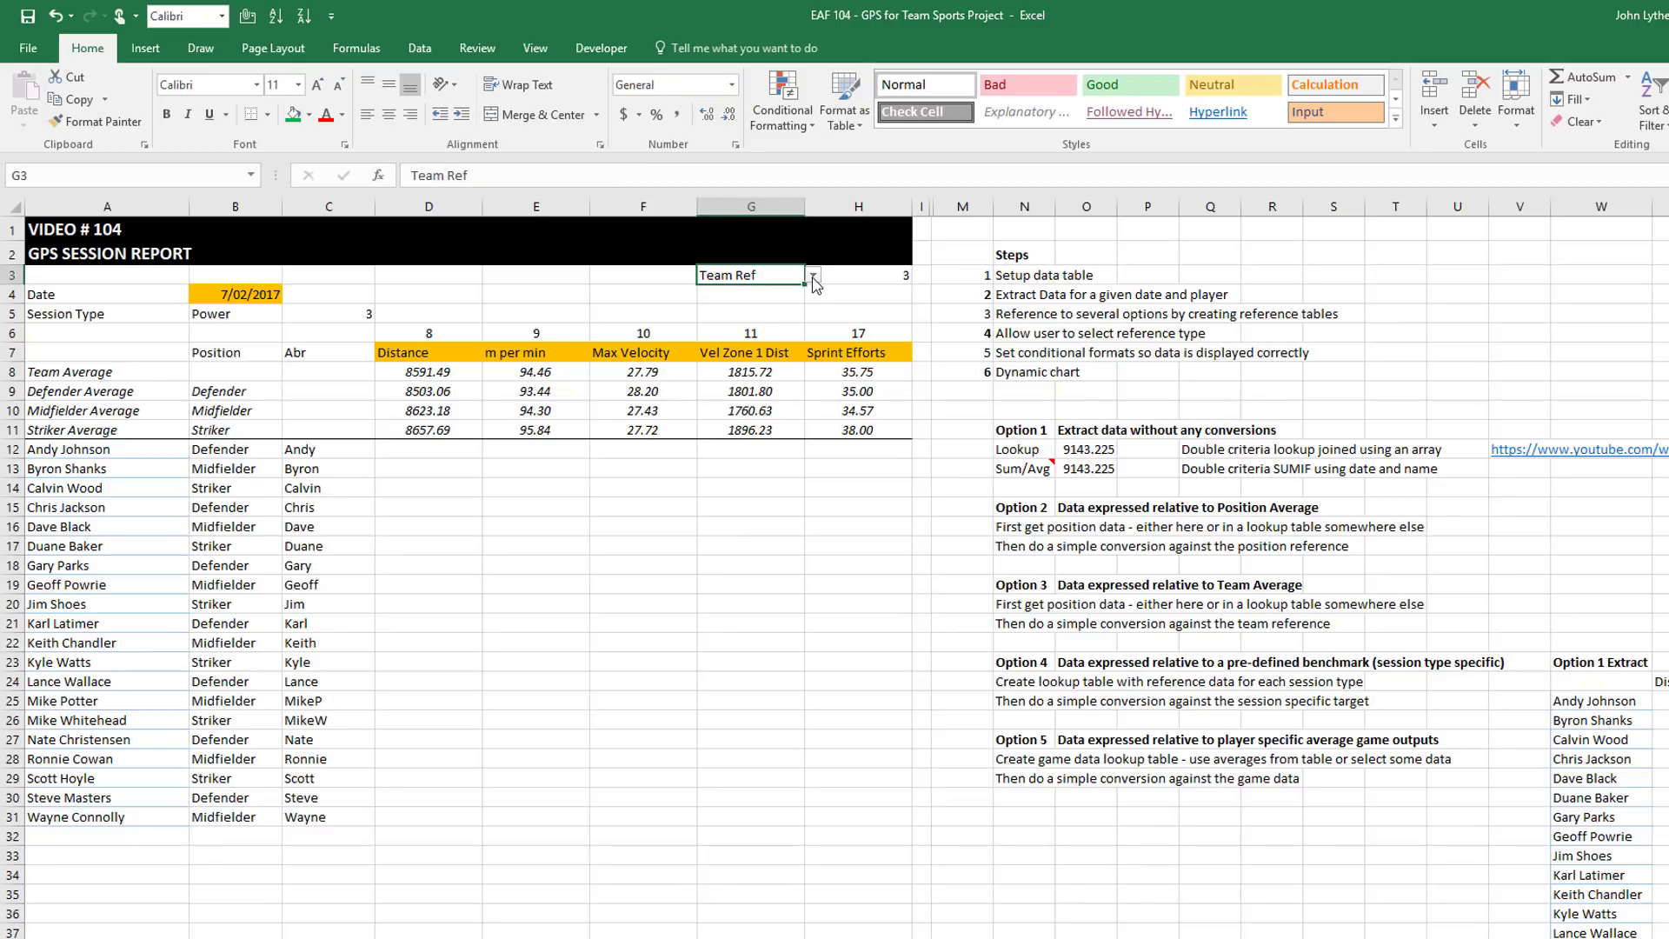
{"action": "left_click", "coordinate": [814, 275]}
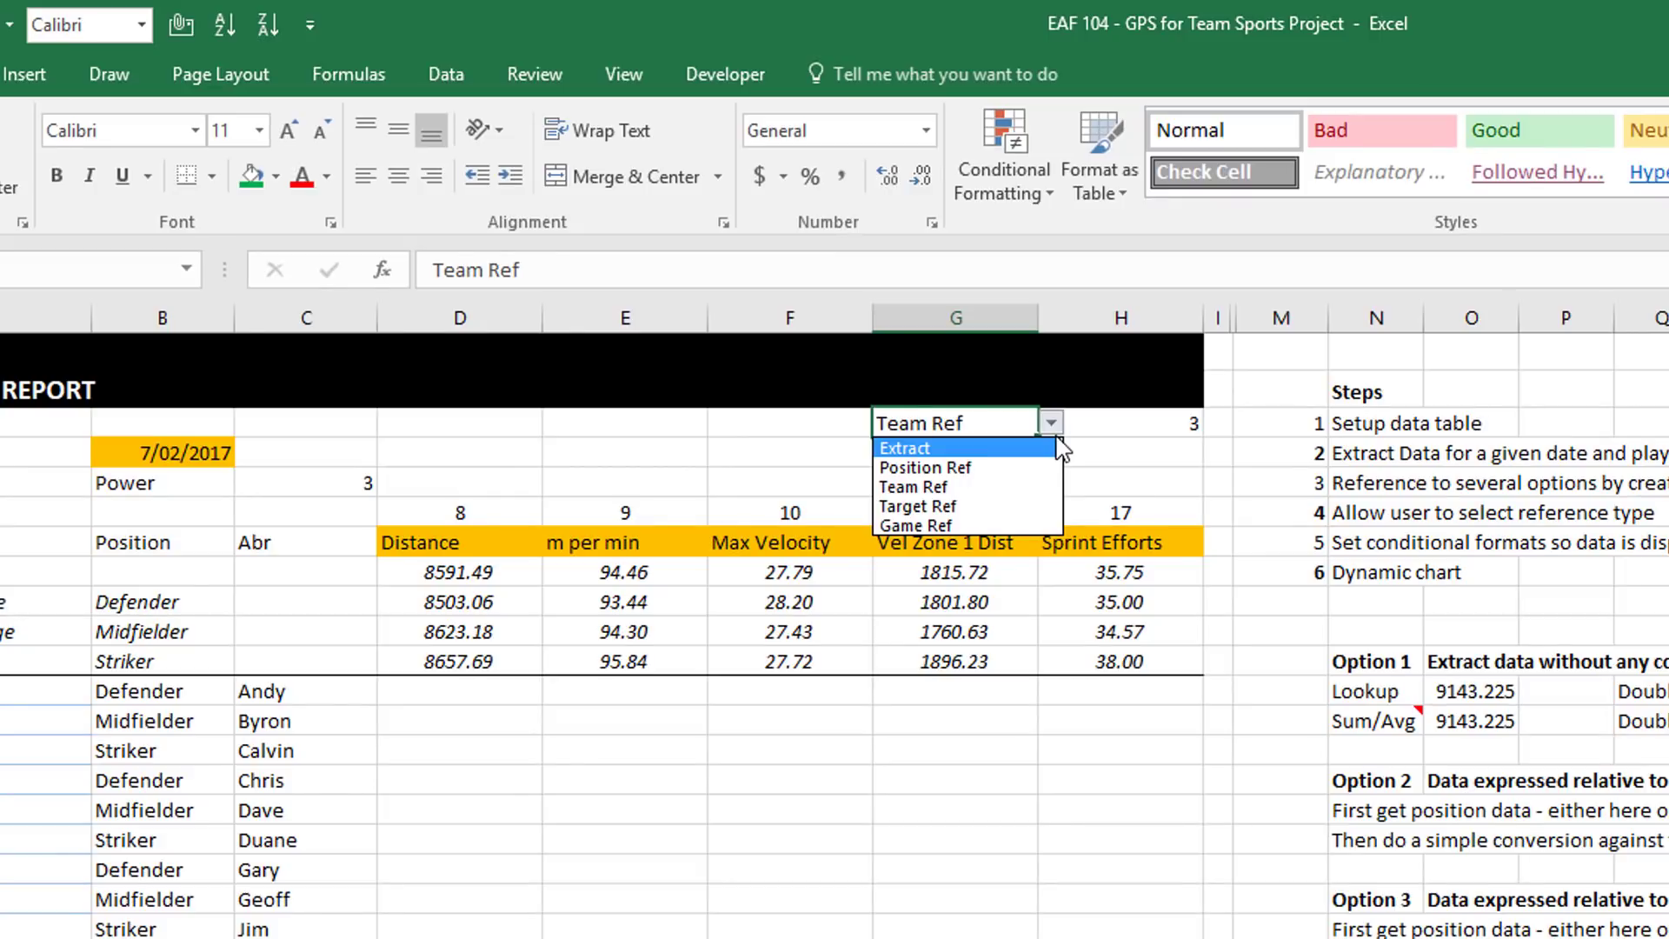
{"action": "left_click", "coordinate": [979, 525]}
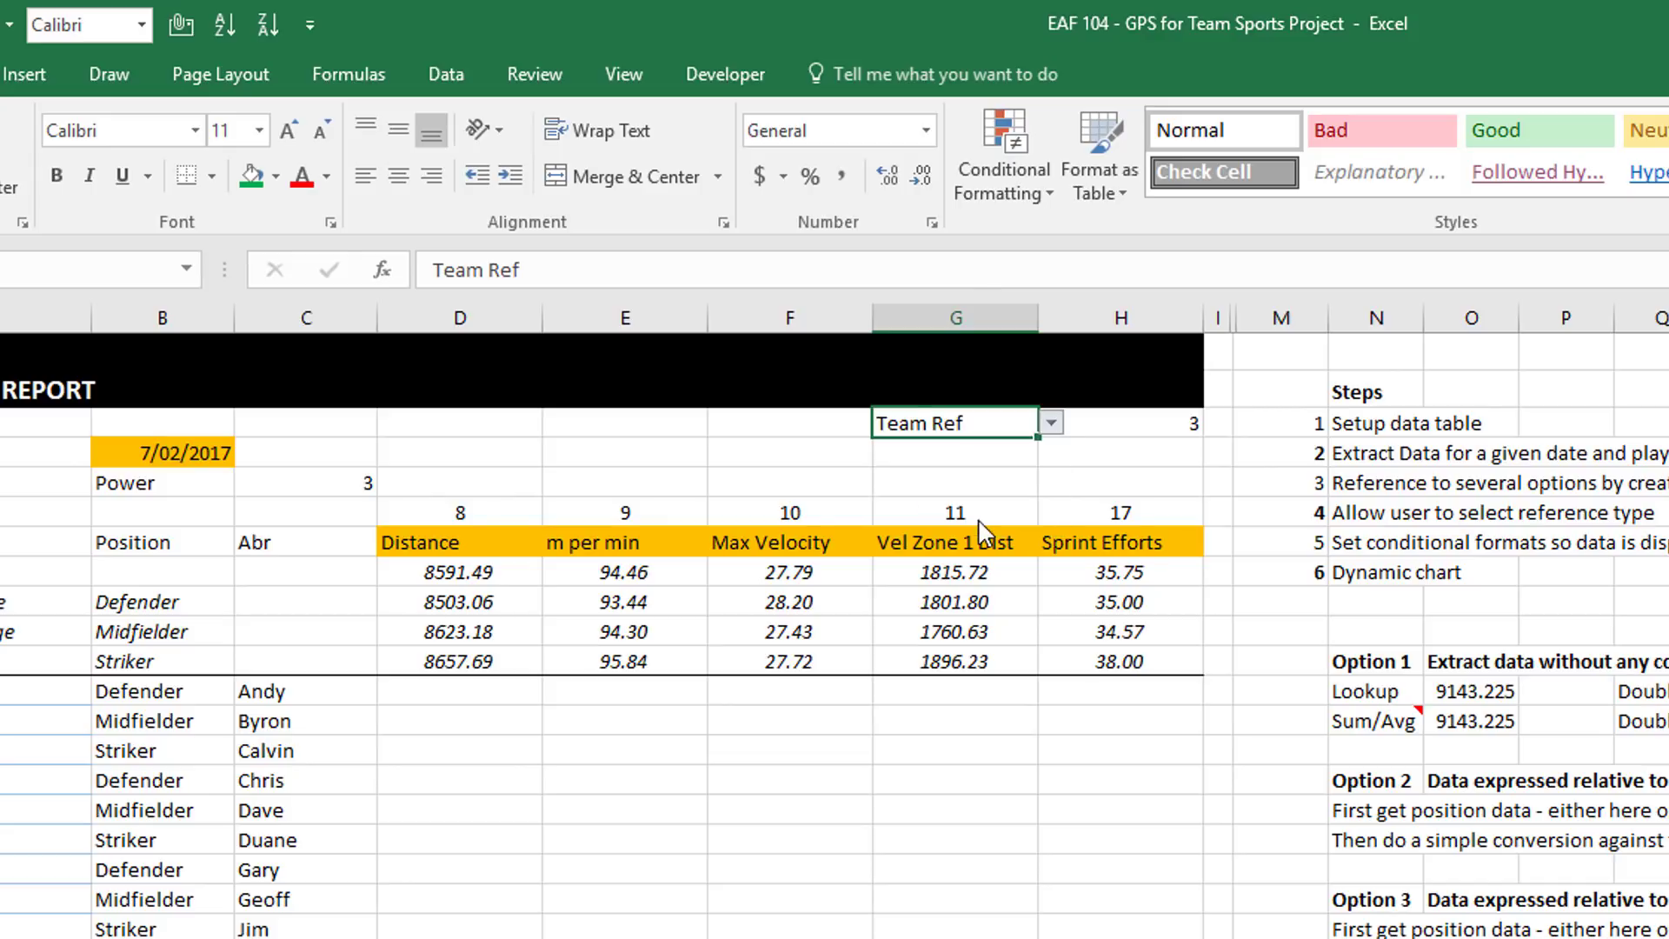
{"action": "left_click", "coordinate": [1154, 429]}
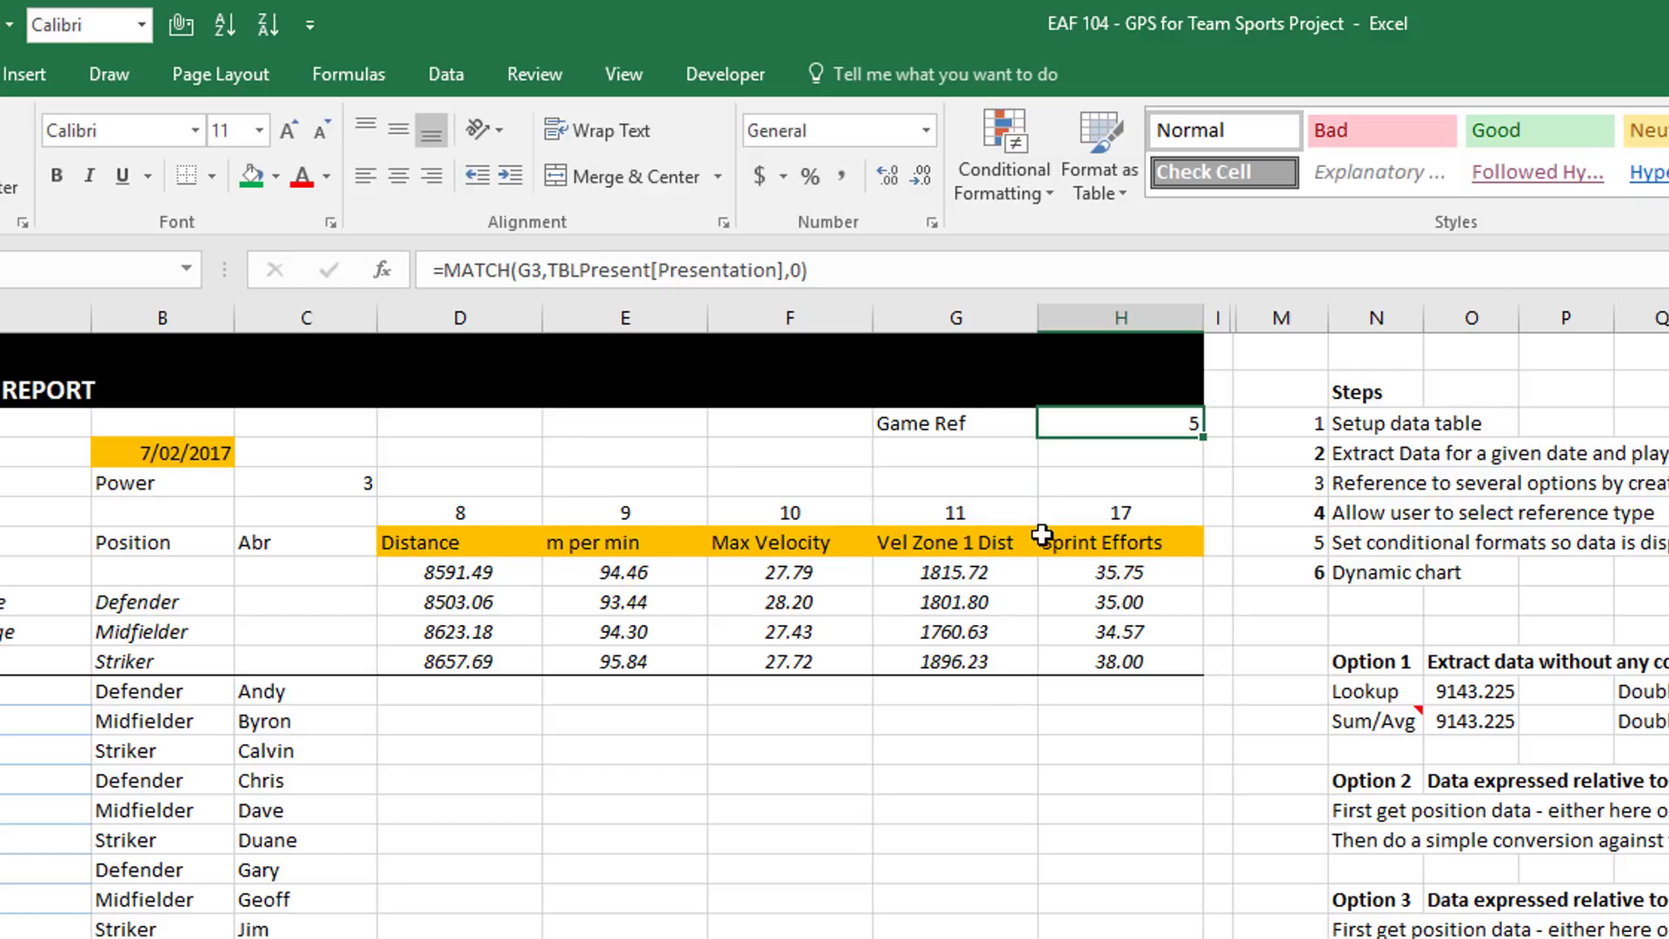
Set the G3 reference type back to Extract, giving index 1
{"action": "left_click", "coordinate": [1015, 426]}
{"action": "left_click", "coordinate": [1047, 426]}
{"action": "left_click", "coordinate": [1026, 449]}
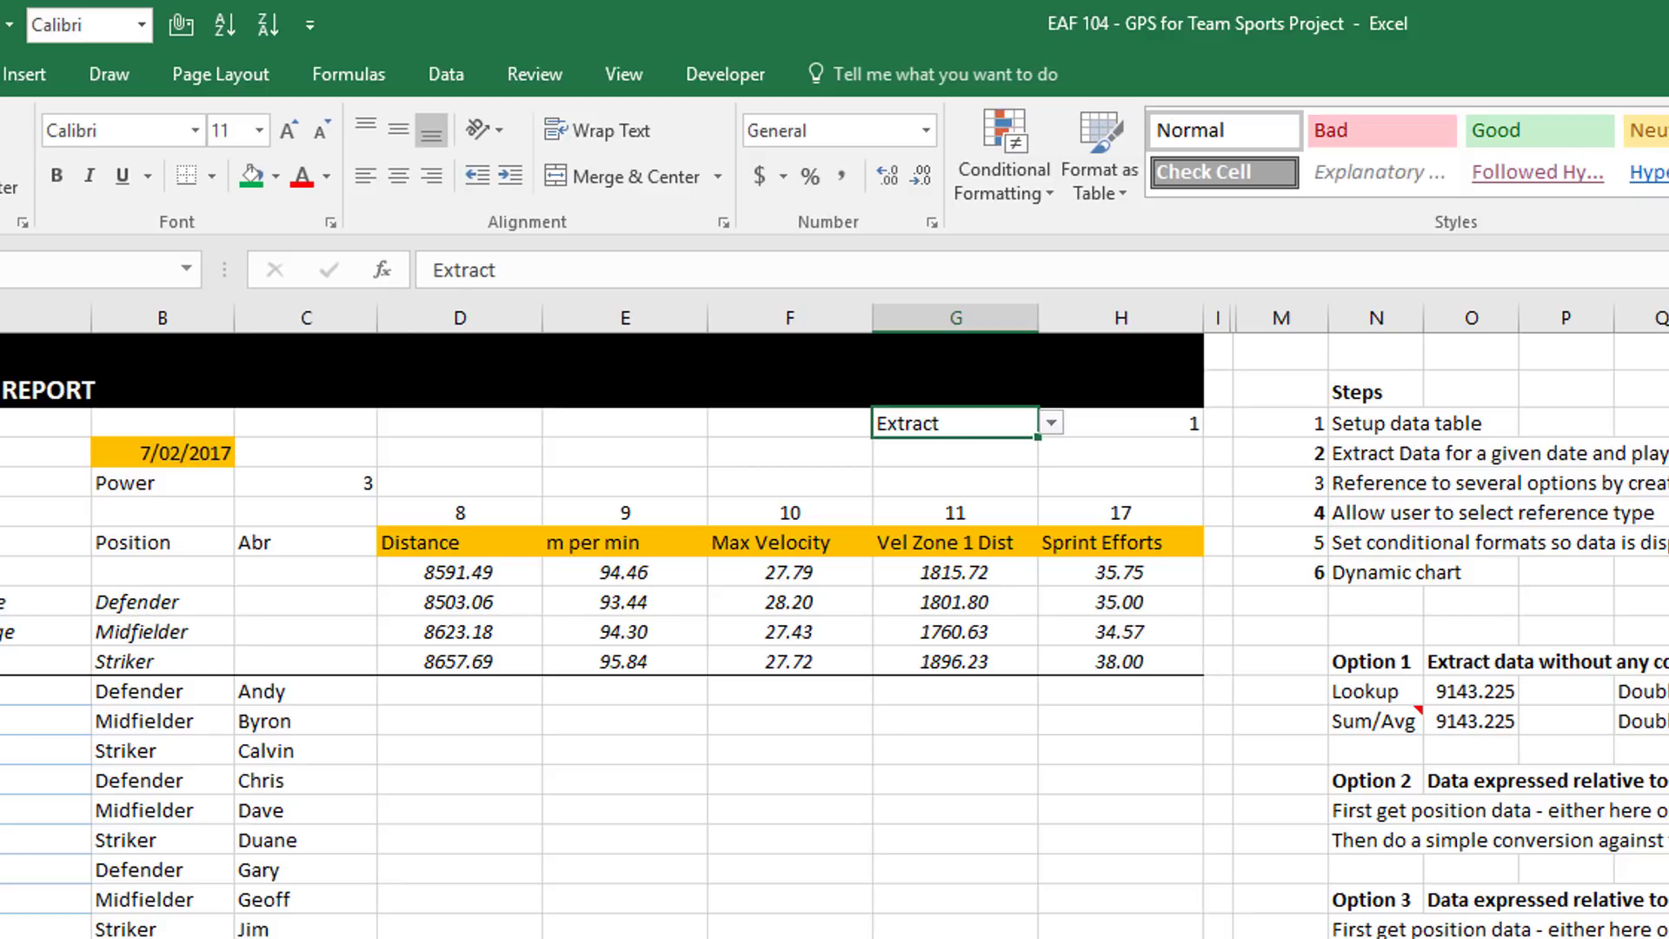
{"action": "scroll", "coordinate": [834, 622], "scroll_direction": "right", "scroll_amount": 10}
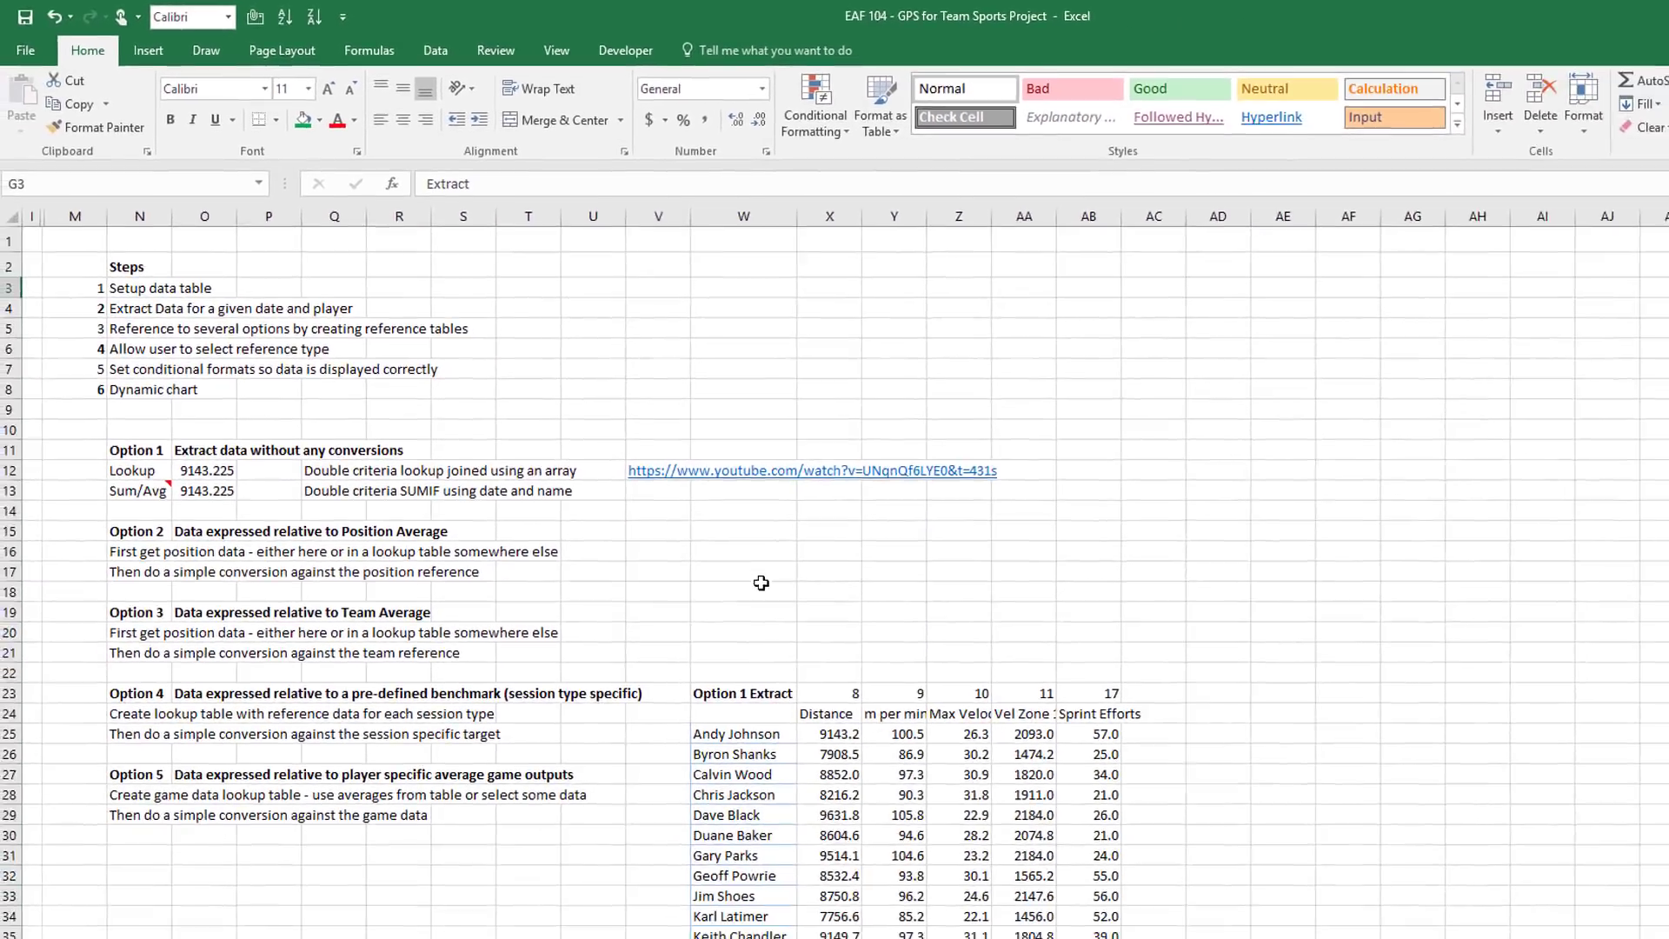
In W20 start =CHOOSE($H$3, with raw distance X25 as the first choice
{"action": "left_click", "coordinate": [913, 928]}
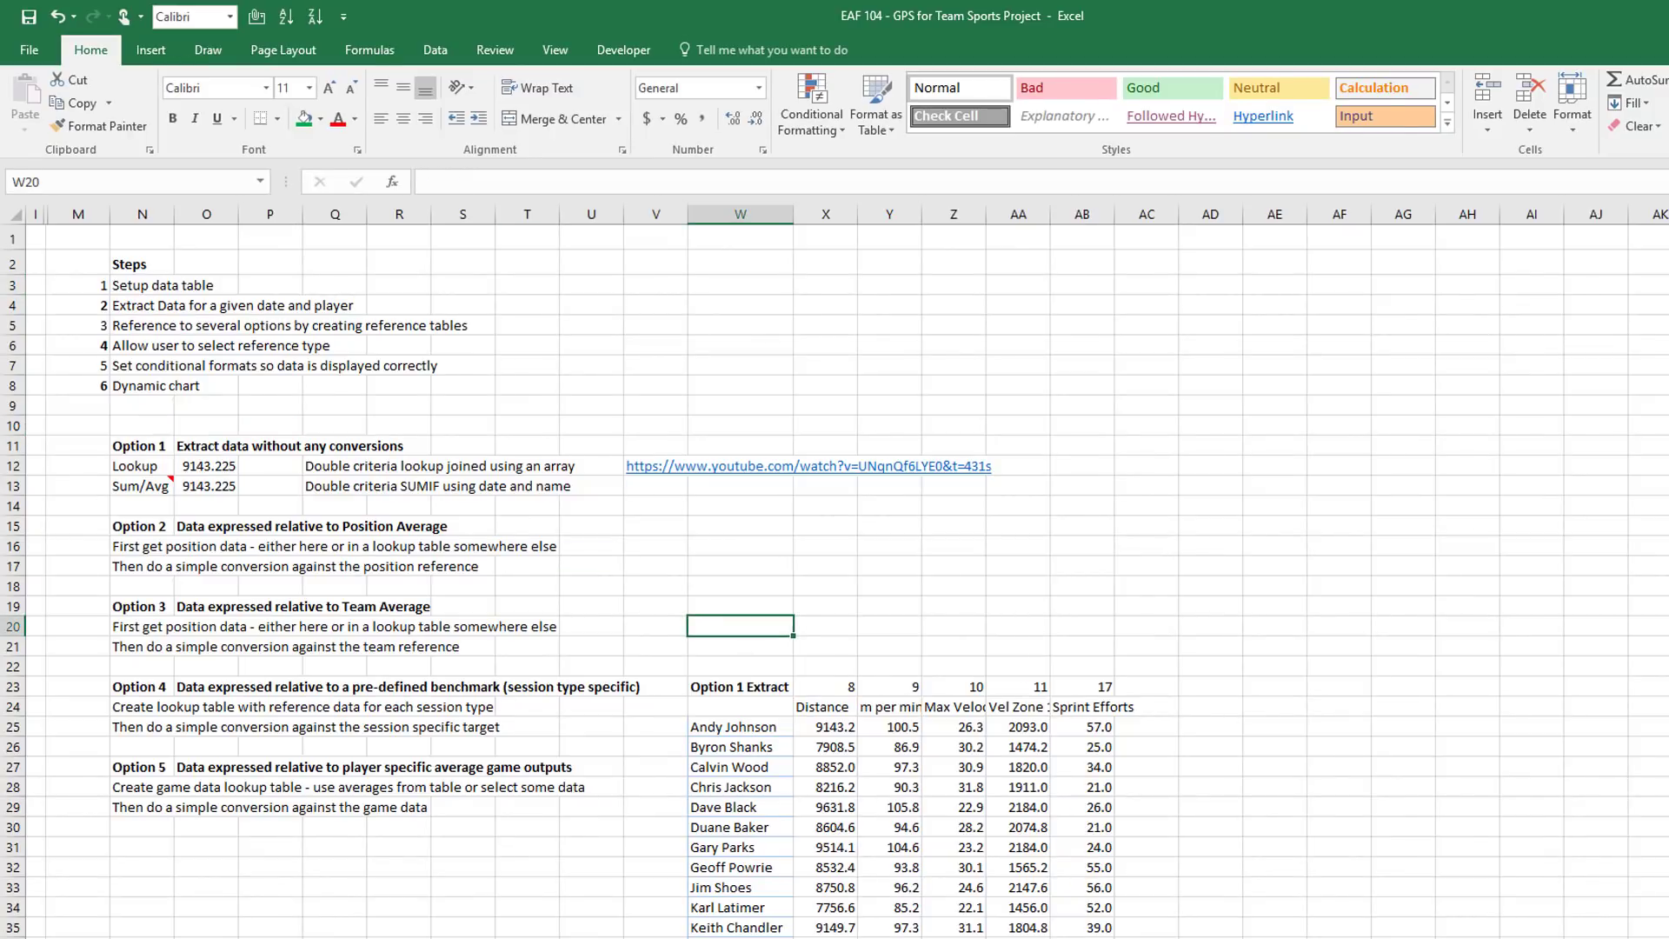
{"action": "type", "text": "=choose"}
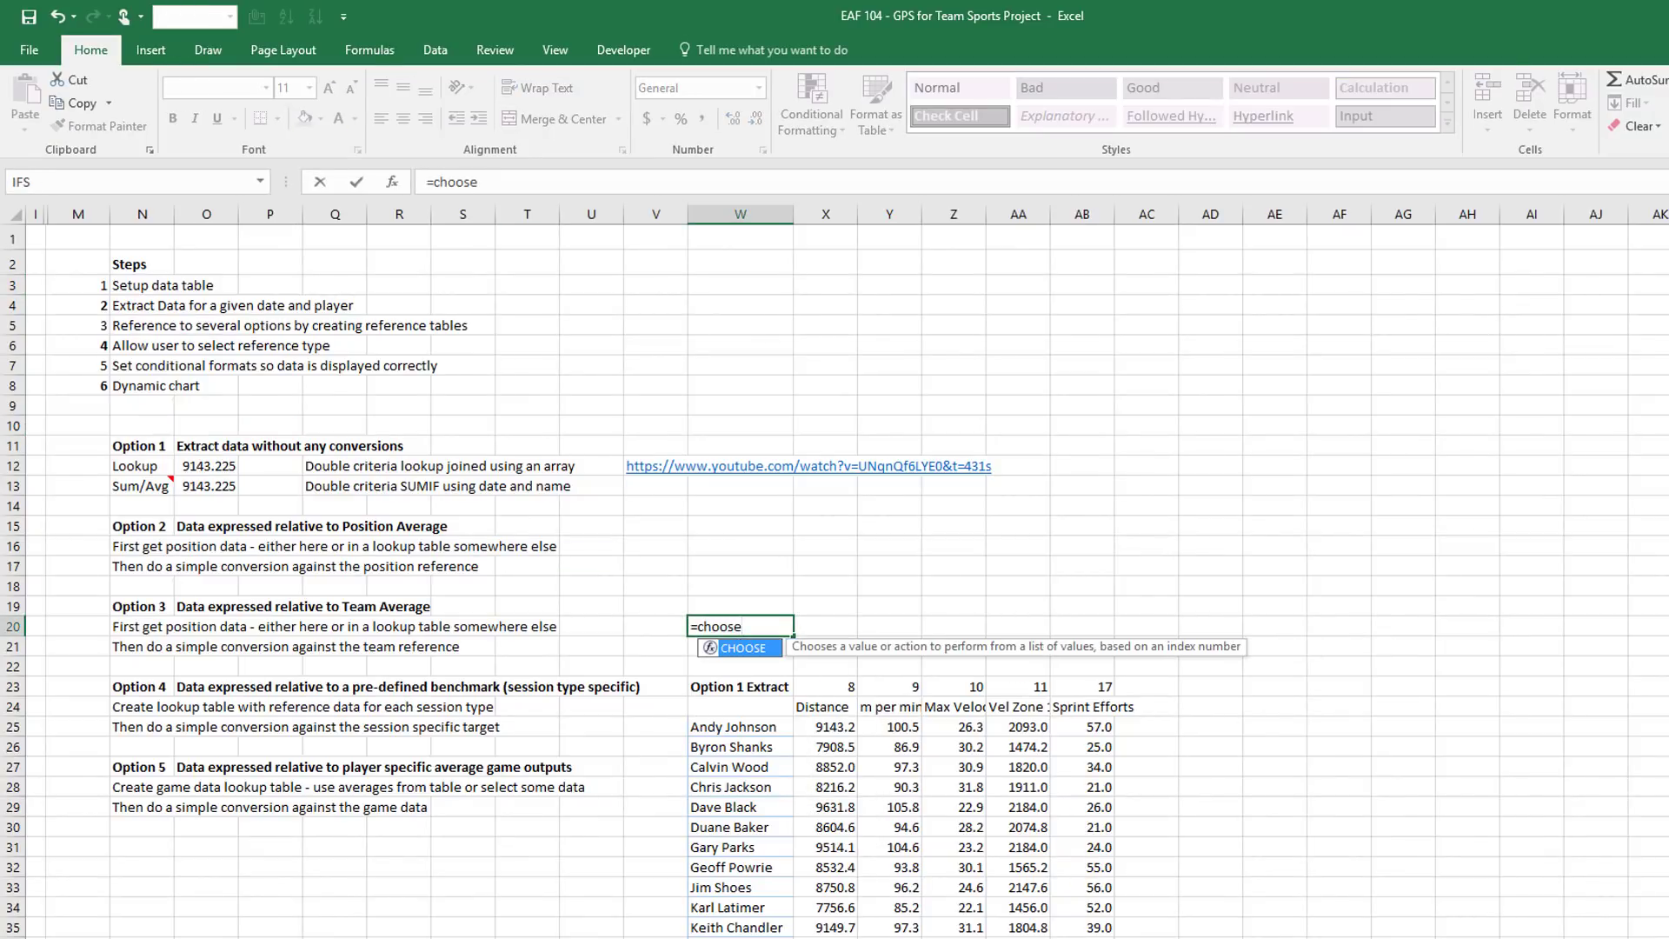
{"action": "type", "text": "("}
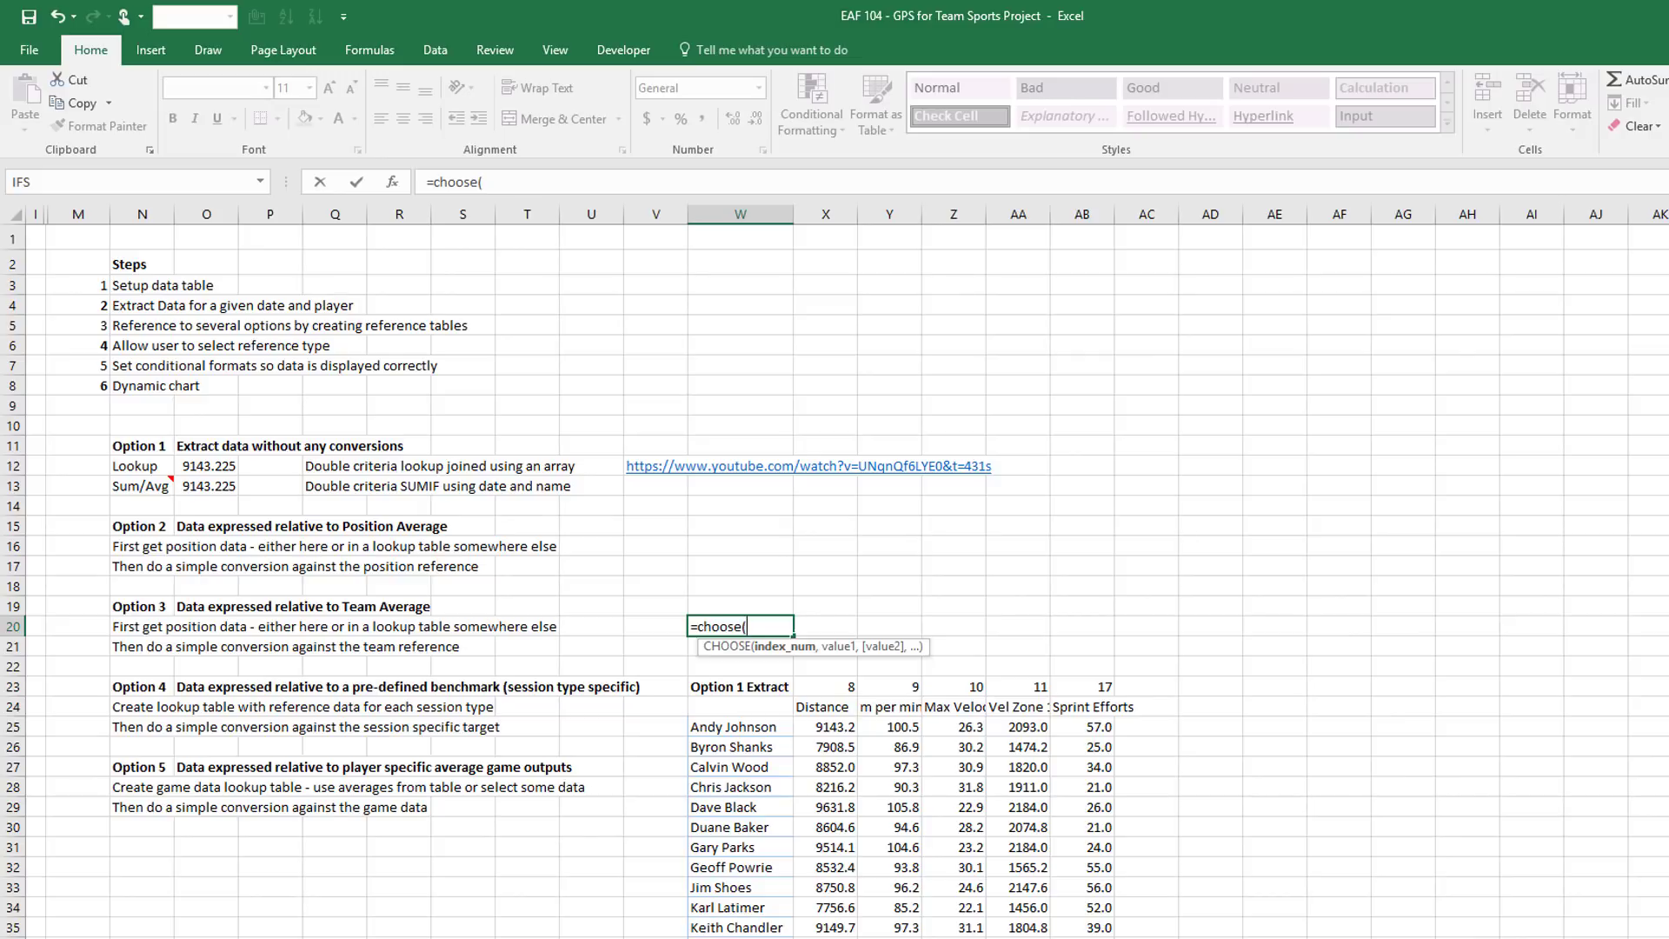
{"action": "scroll", "coordinate": [598, 242], "scroll_direction": "left", "scroll_amount": 5}
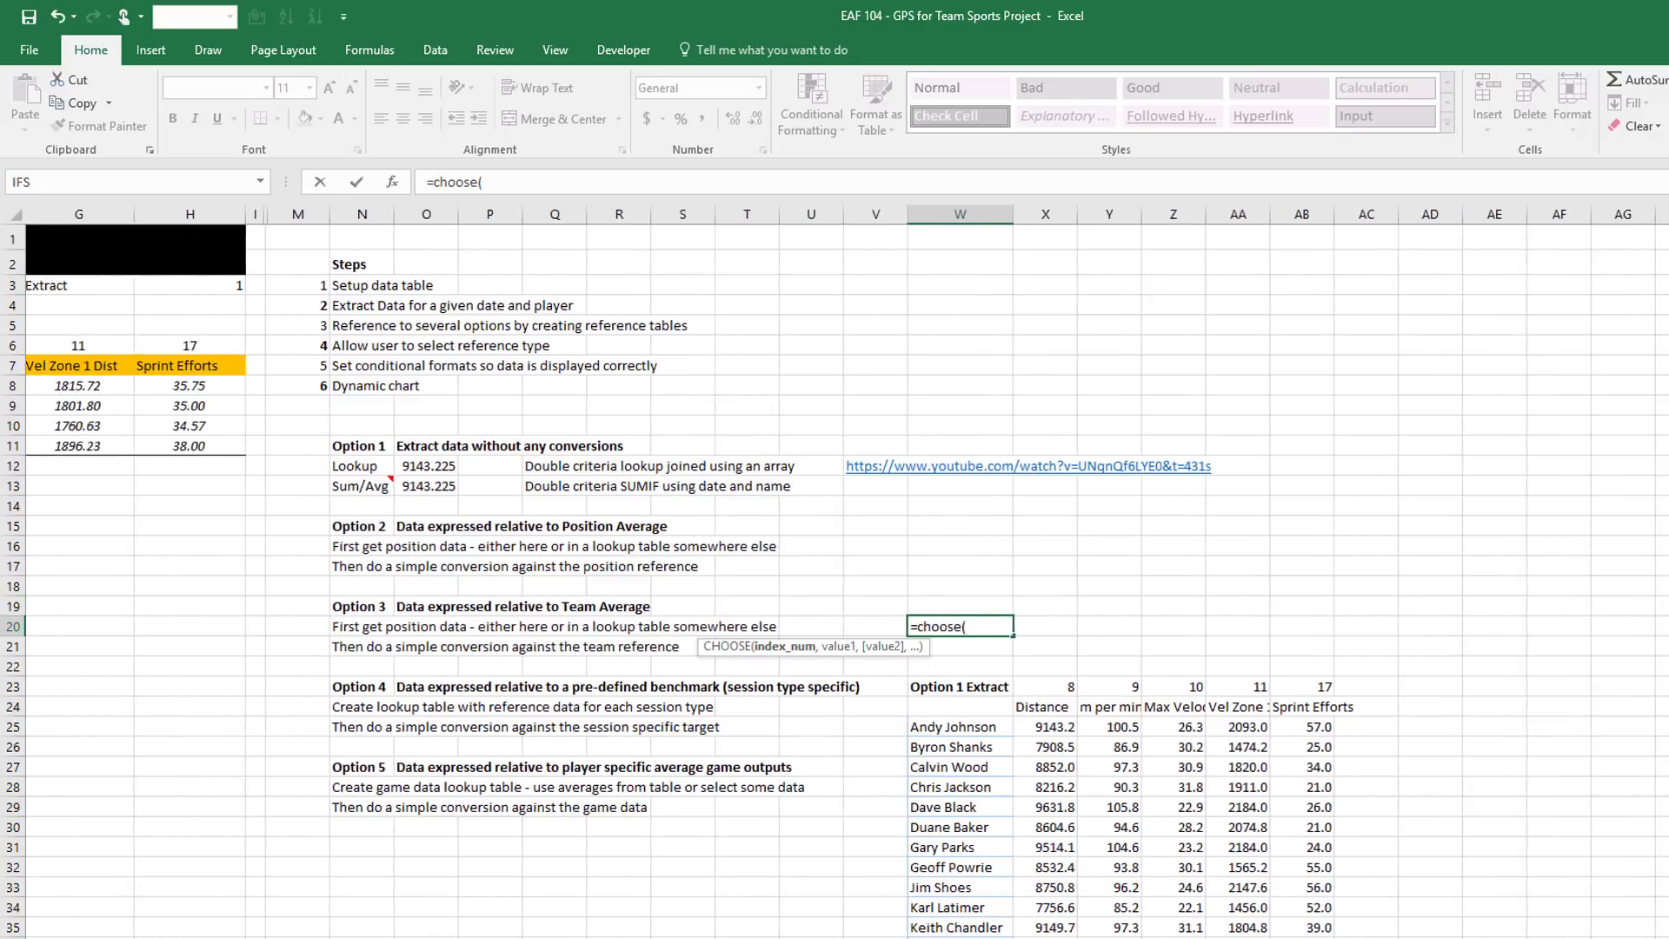
{"action": "left_click", "coordinate": [544, 282]}
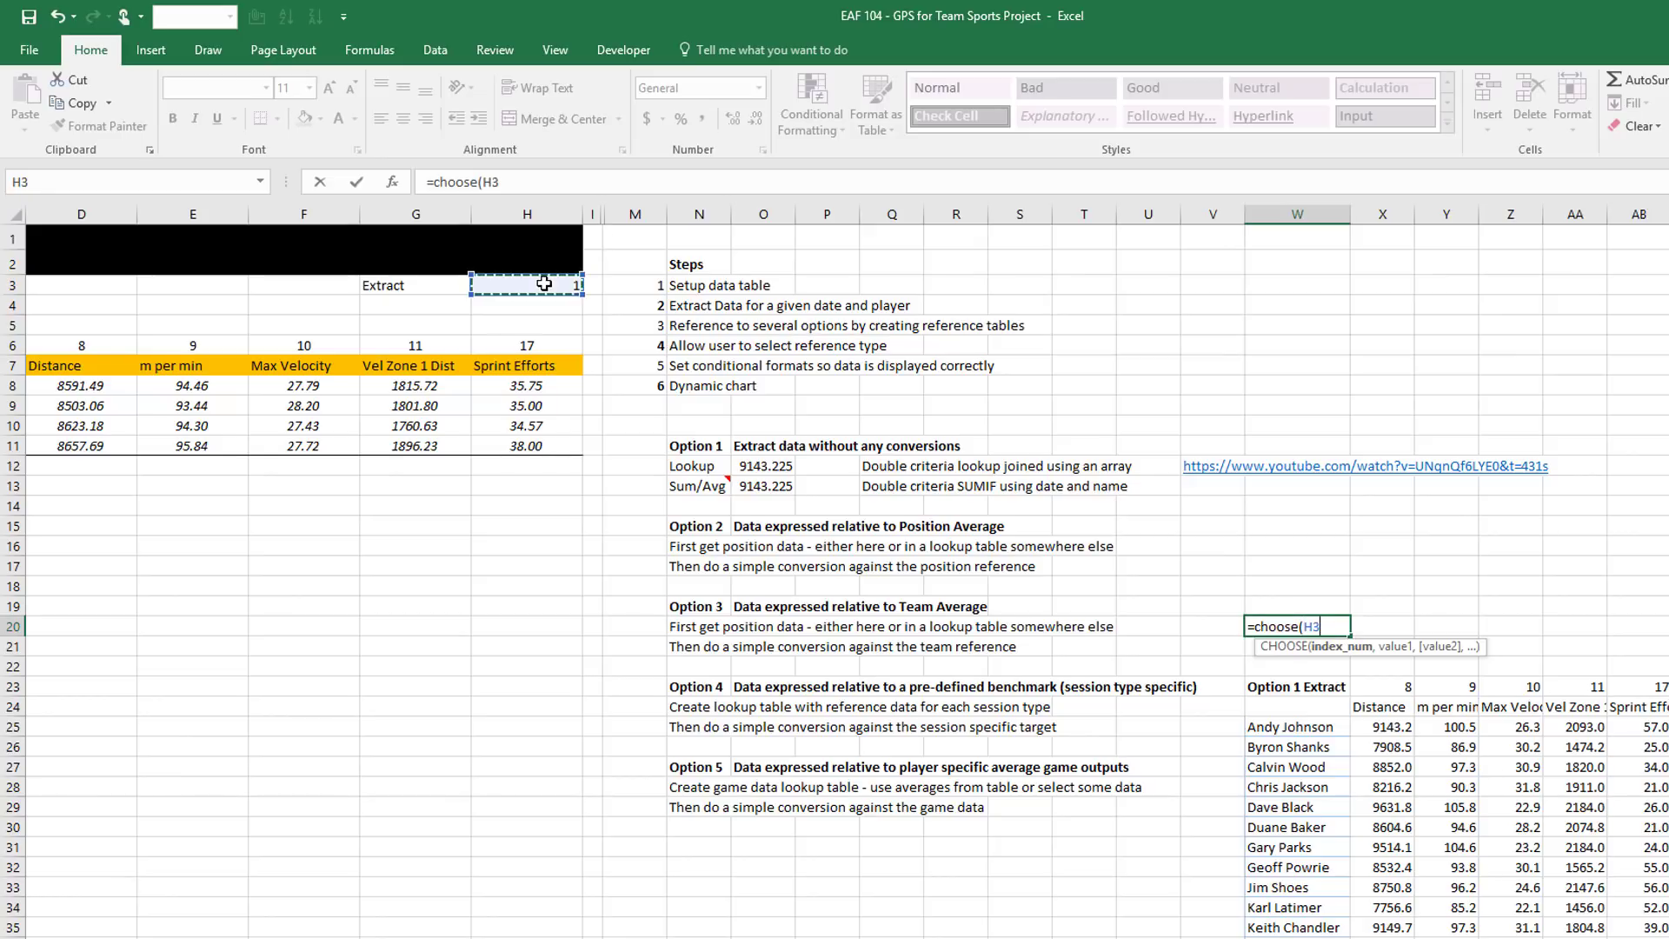
{"action": "key", "text": "F4"}
{"action": "scroll", "coordinate": [846, 571], "scroll_direction": "right", "scroll_amount": 5}
{"action": "scroll", "coordinate": [692, 645], "scroll_direction": "right", "scroll_amount": 1}
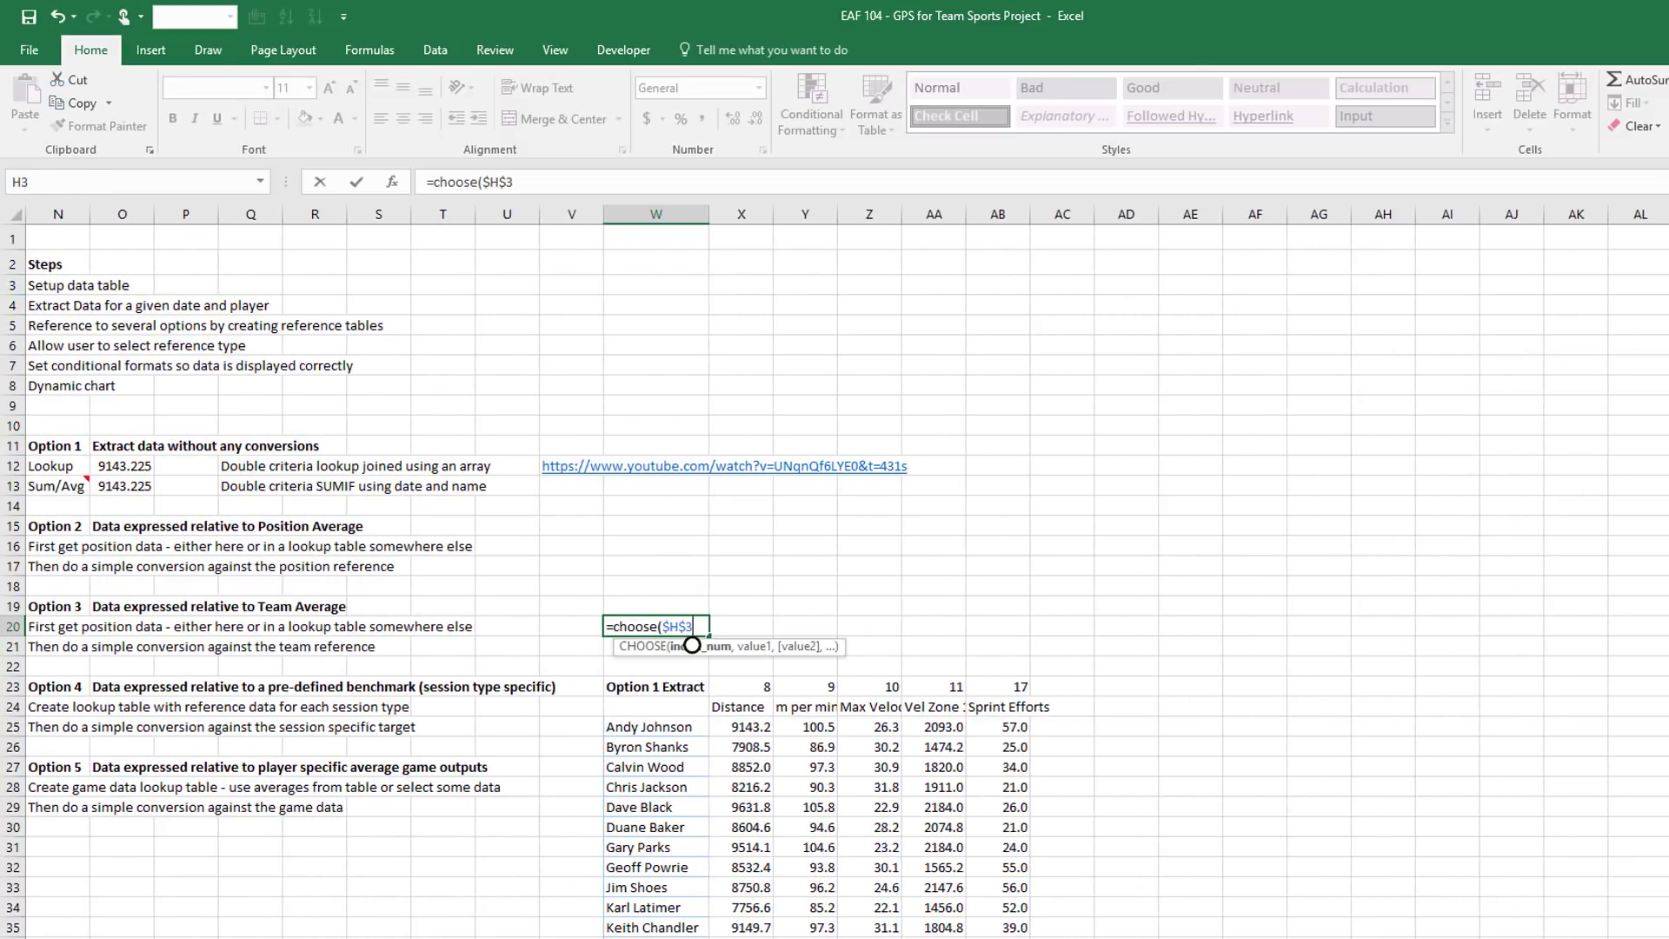
{"action": "type", "text": ","}
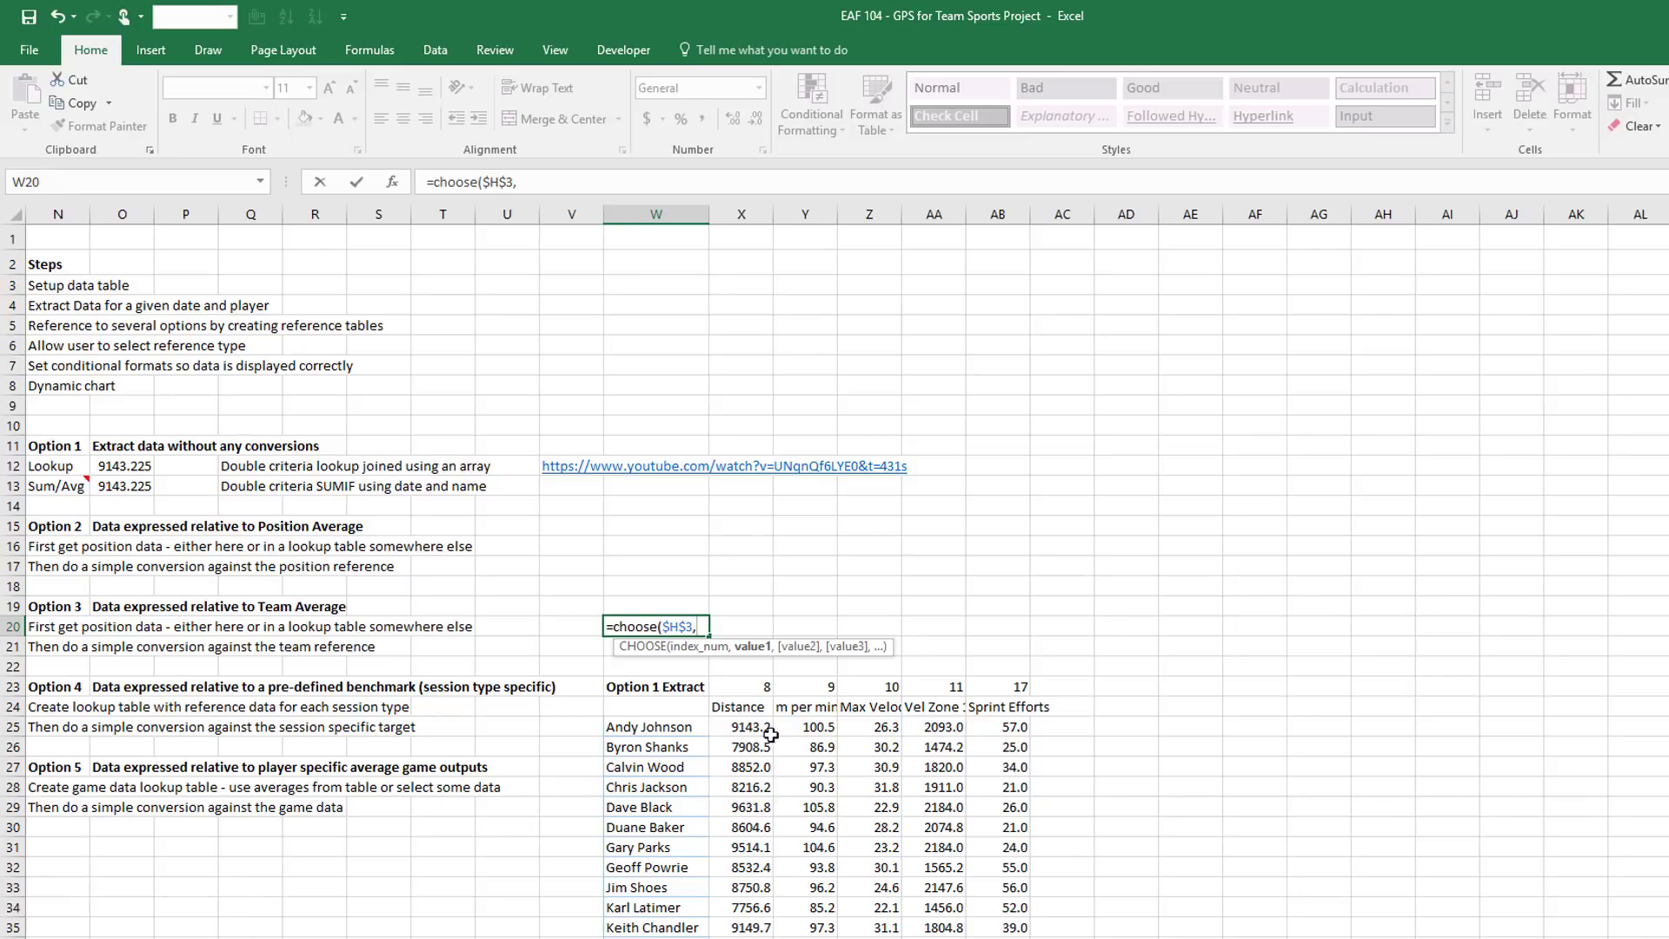
{"action": "left_click", "coordinate": [741, 727]}
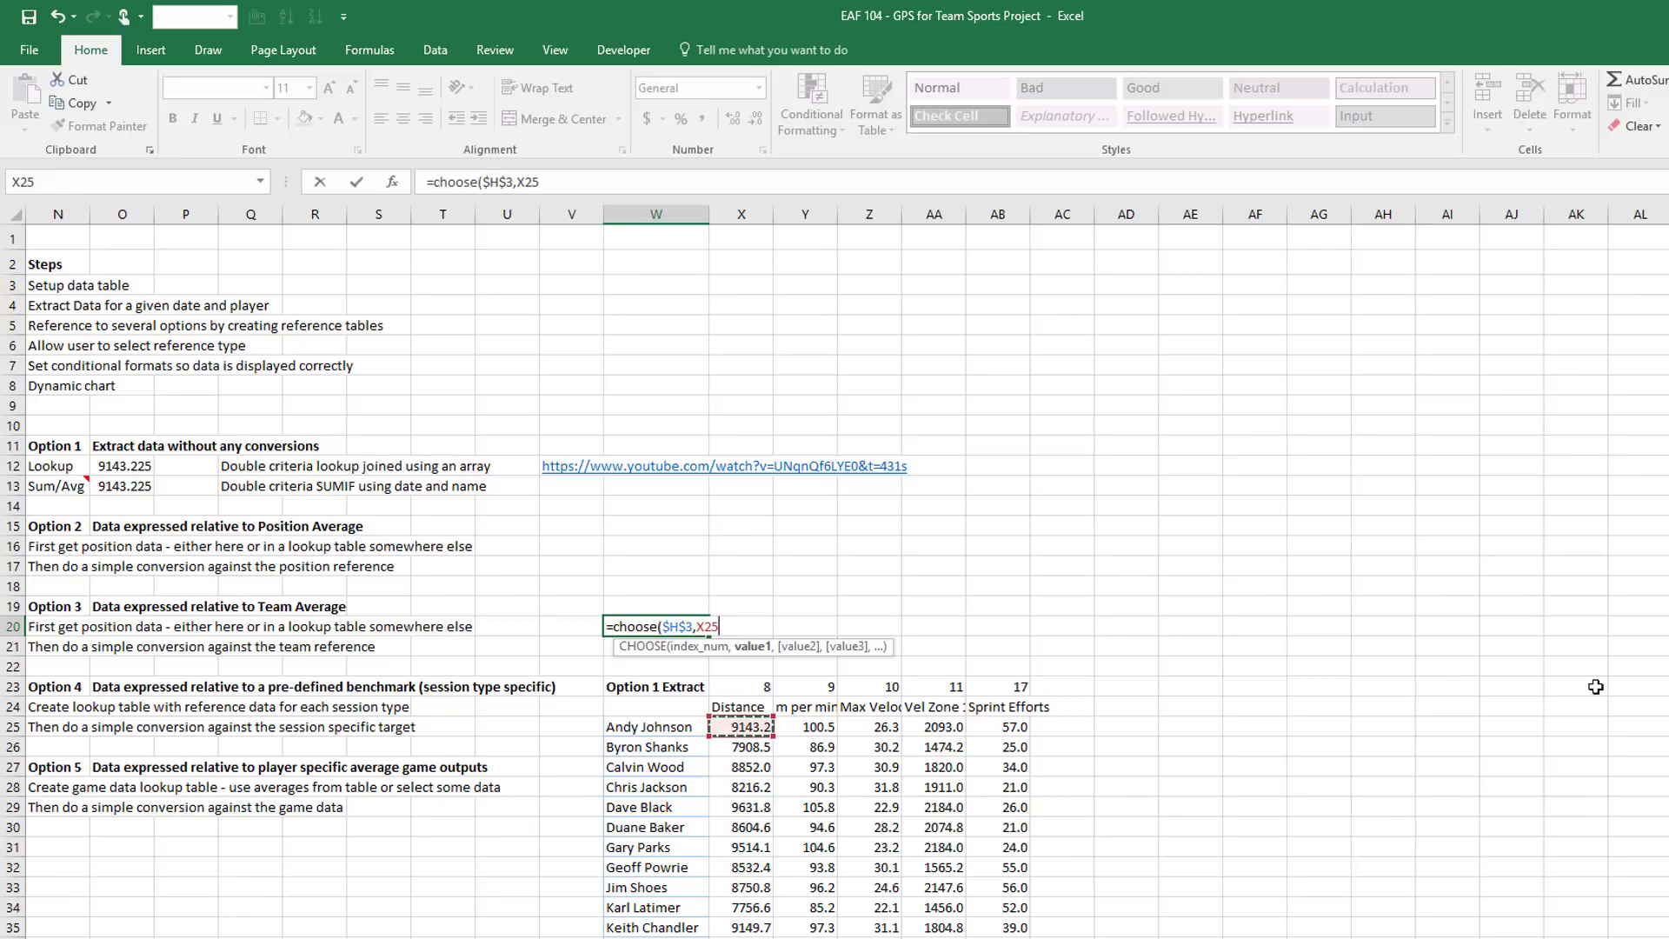
{"action": "type", "text": ","}
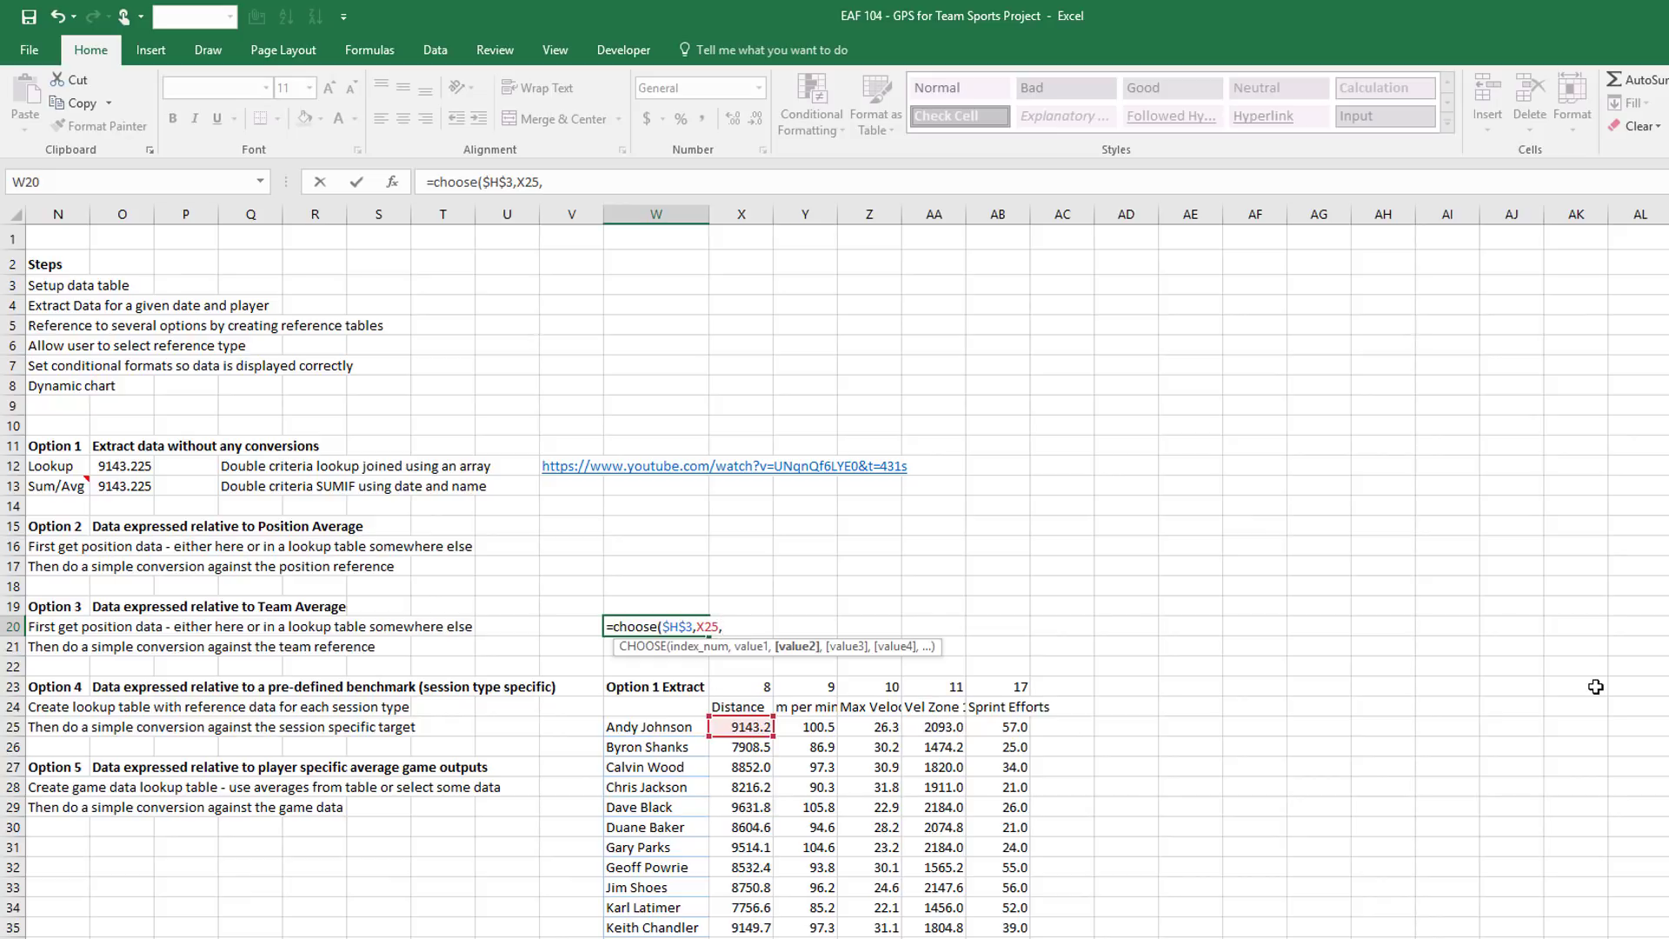
Add X25/X48 as the second choice and begin X25/ as the third
{"action": "left_click", "coordinate": [742, 727]}
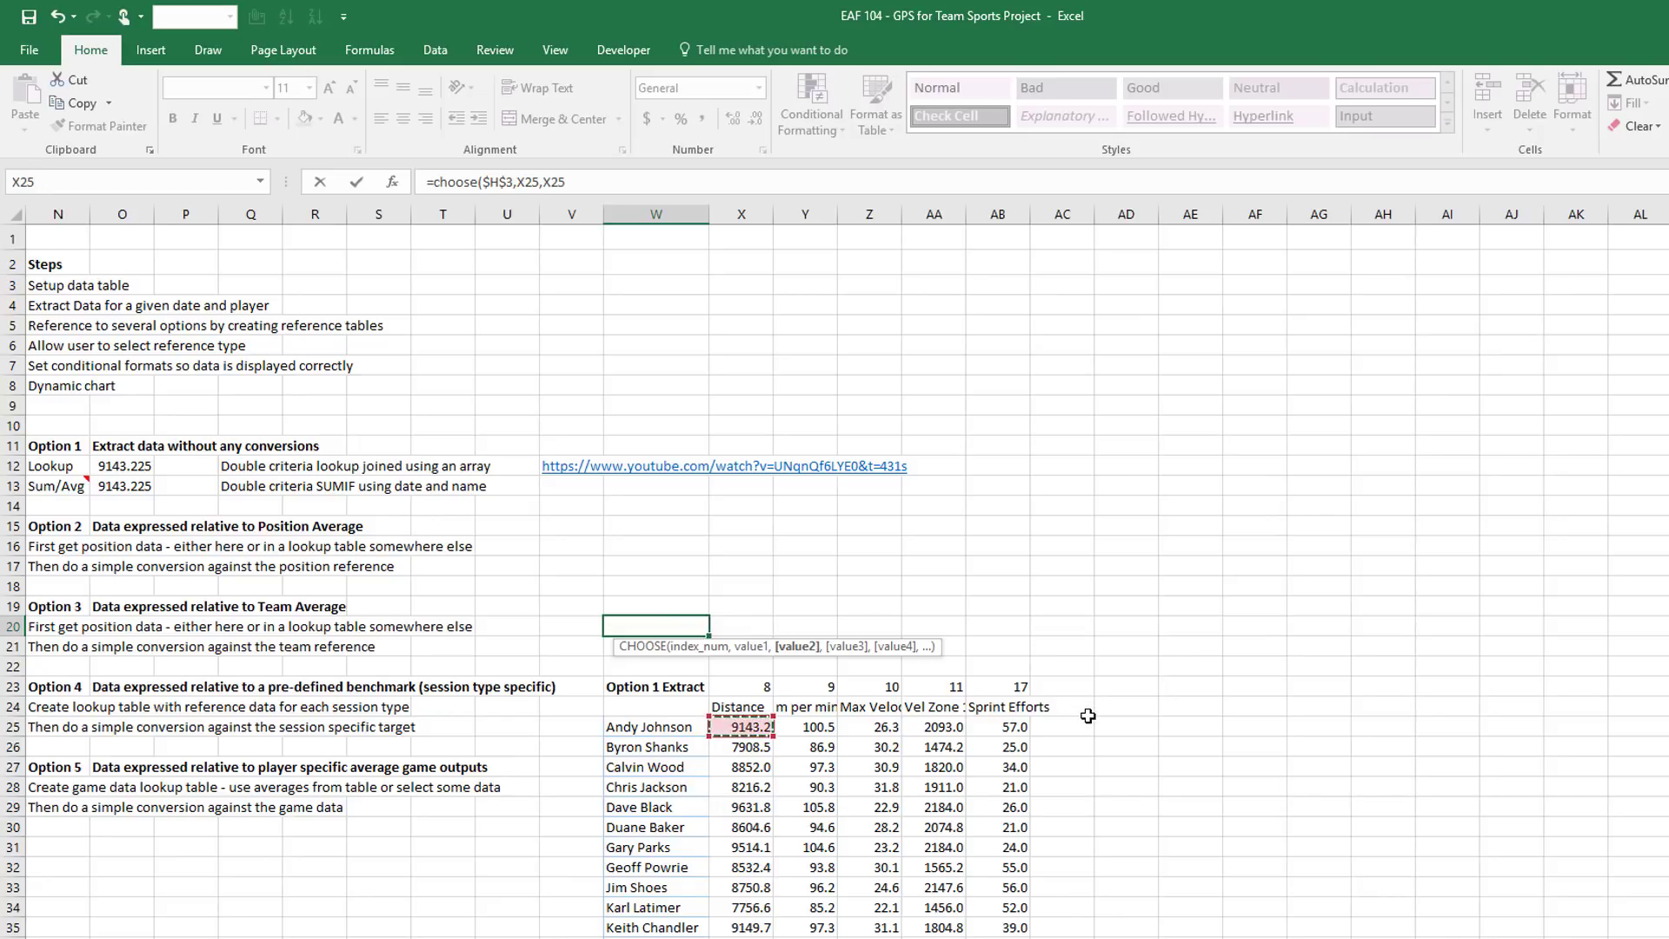
{"action": "scroll", "coordinate": [1087, 713], "scroll_direction": "down", "scroll_amount": 3}
{"action": "type", "text": "/"}
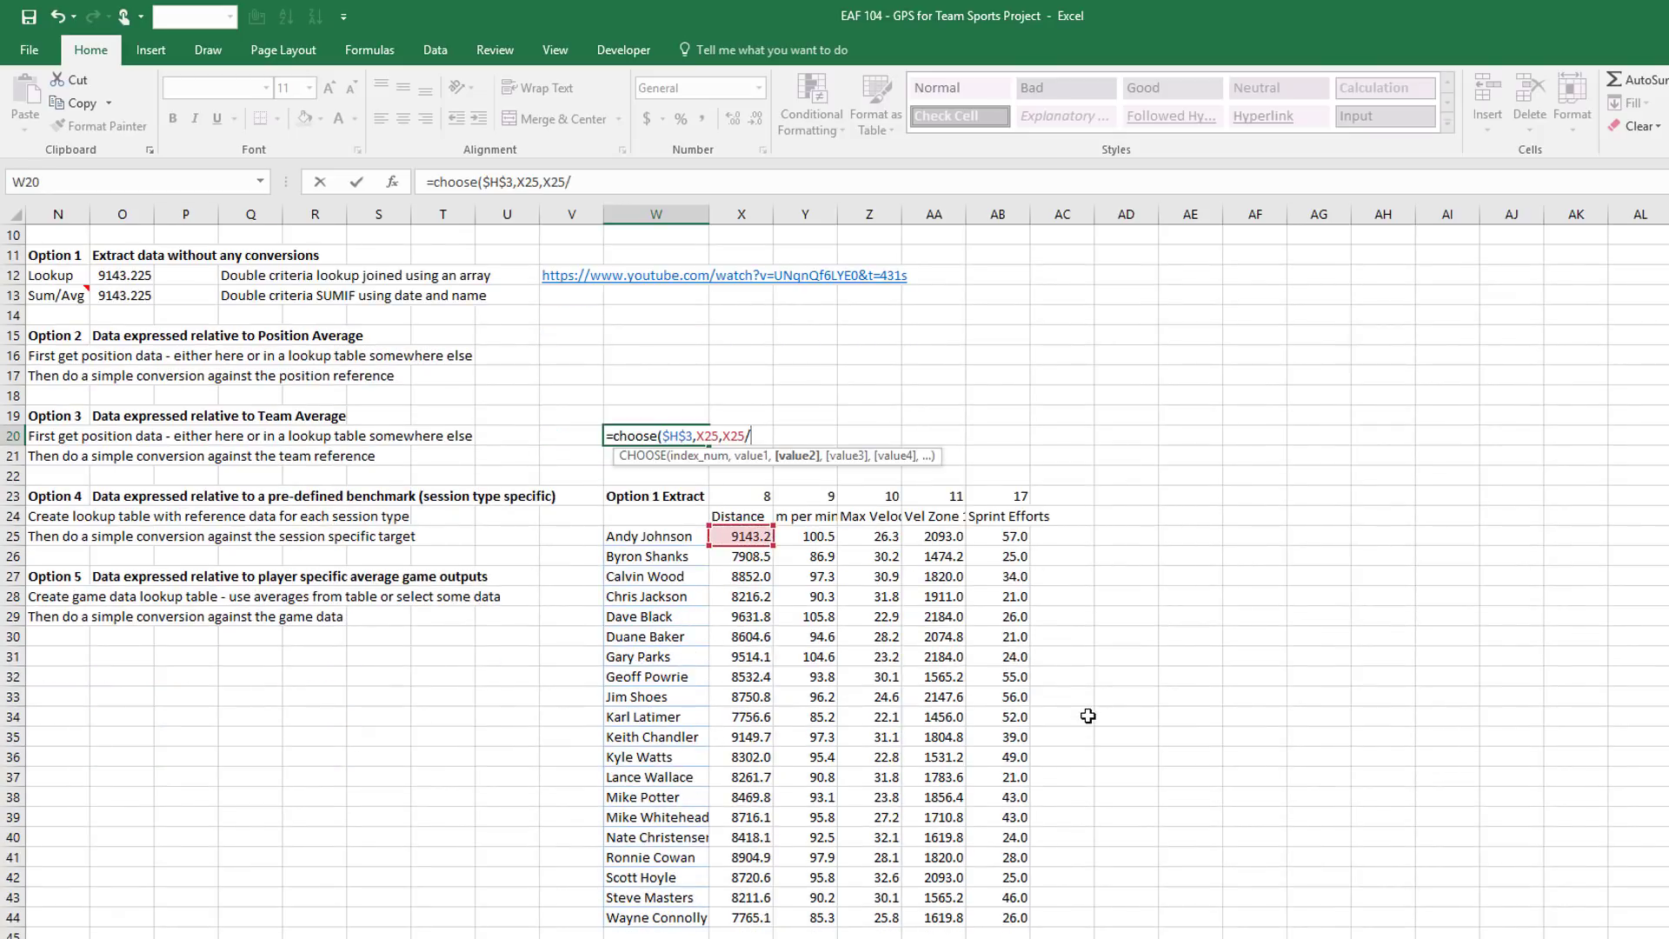
{"action": "scroll", "coordinate": [1087, 716], "scroll_direction": "down", "scroll_amount": 3}
{"action": "left_click", "coordinate": [744, 824]}
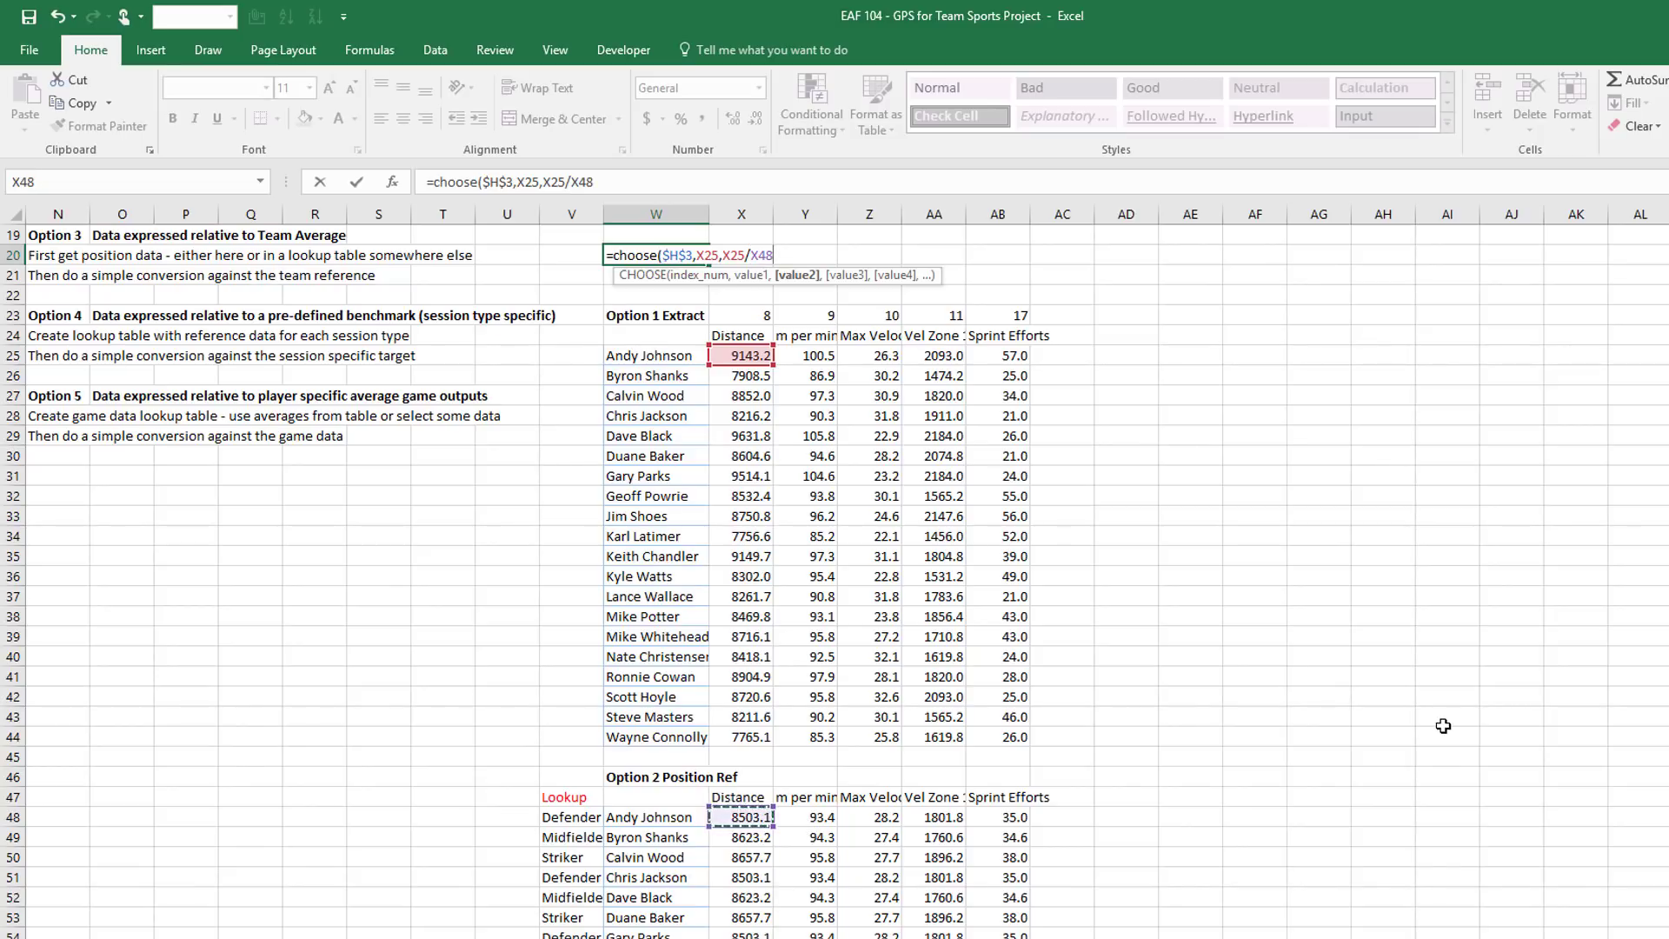
{"action": "type", "text": ","}
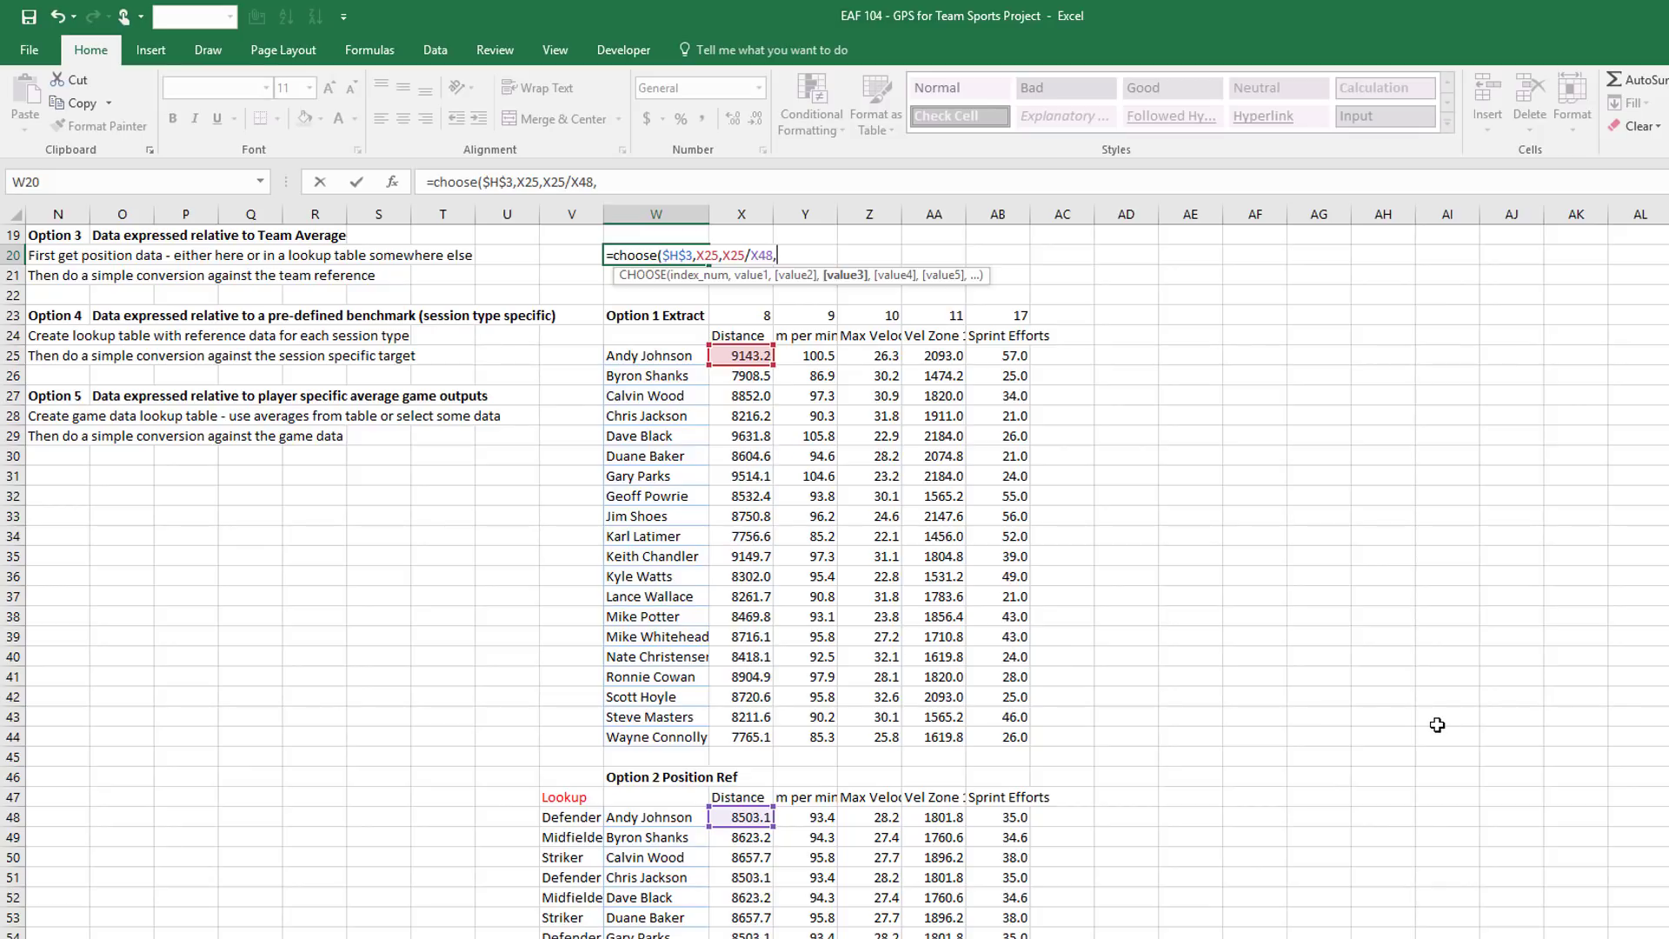
{"action": "left_click", "coordinate": [740, 352]}
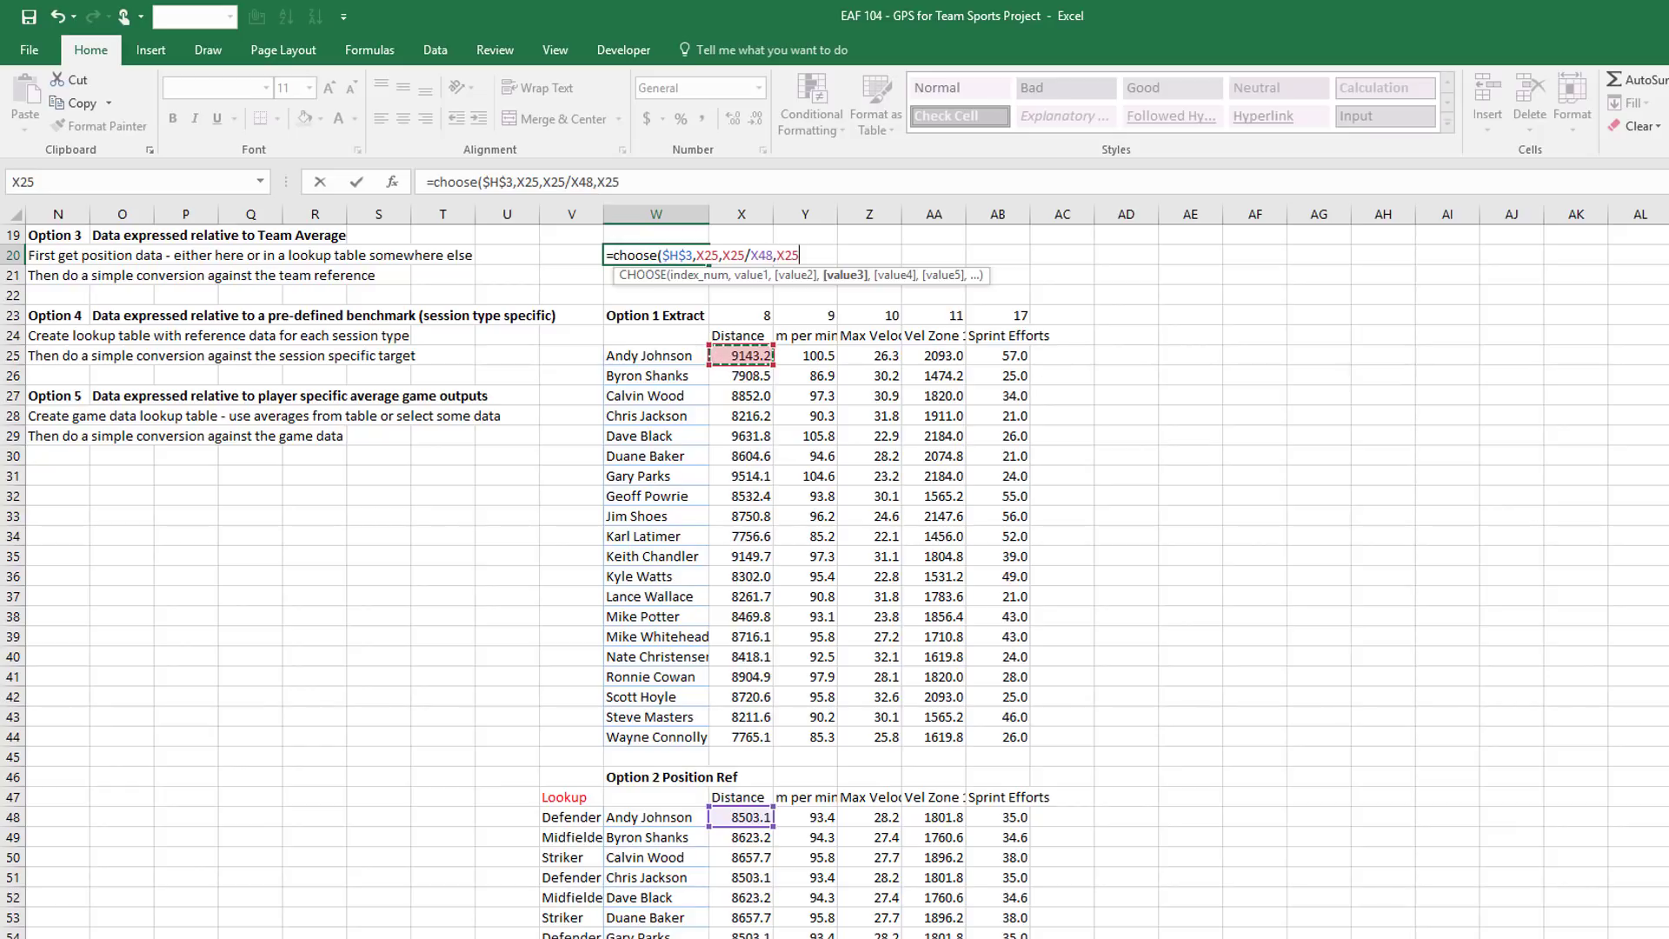
{"action": "type", "text": "/"}
{"action": "scroll", "coordinate": [1179, 516], "scroll_direction": "down", "scroll_amount": 2}
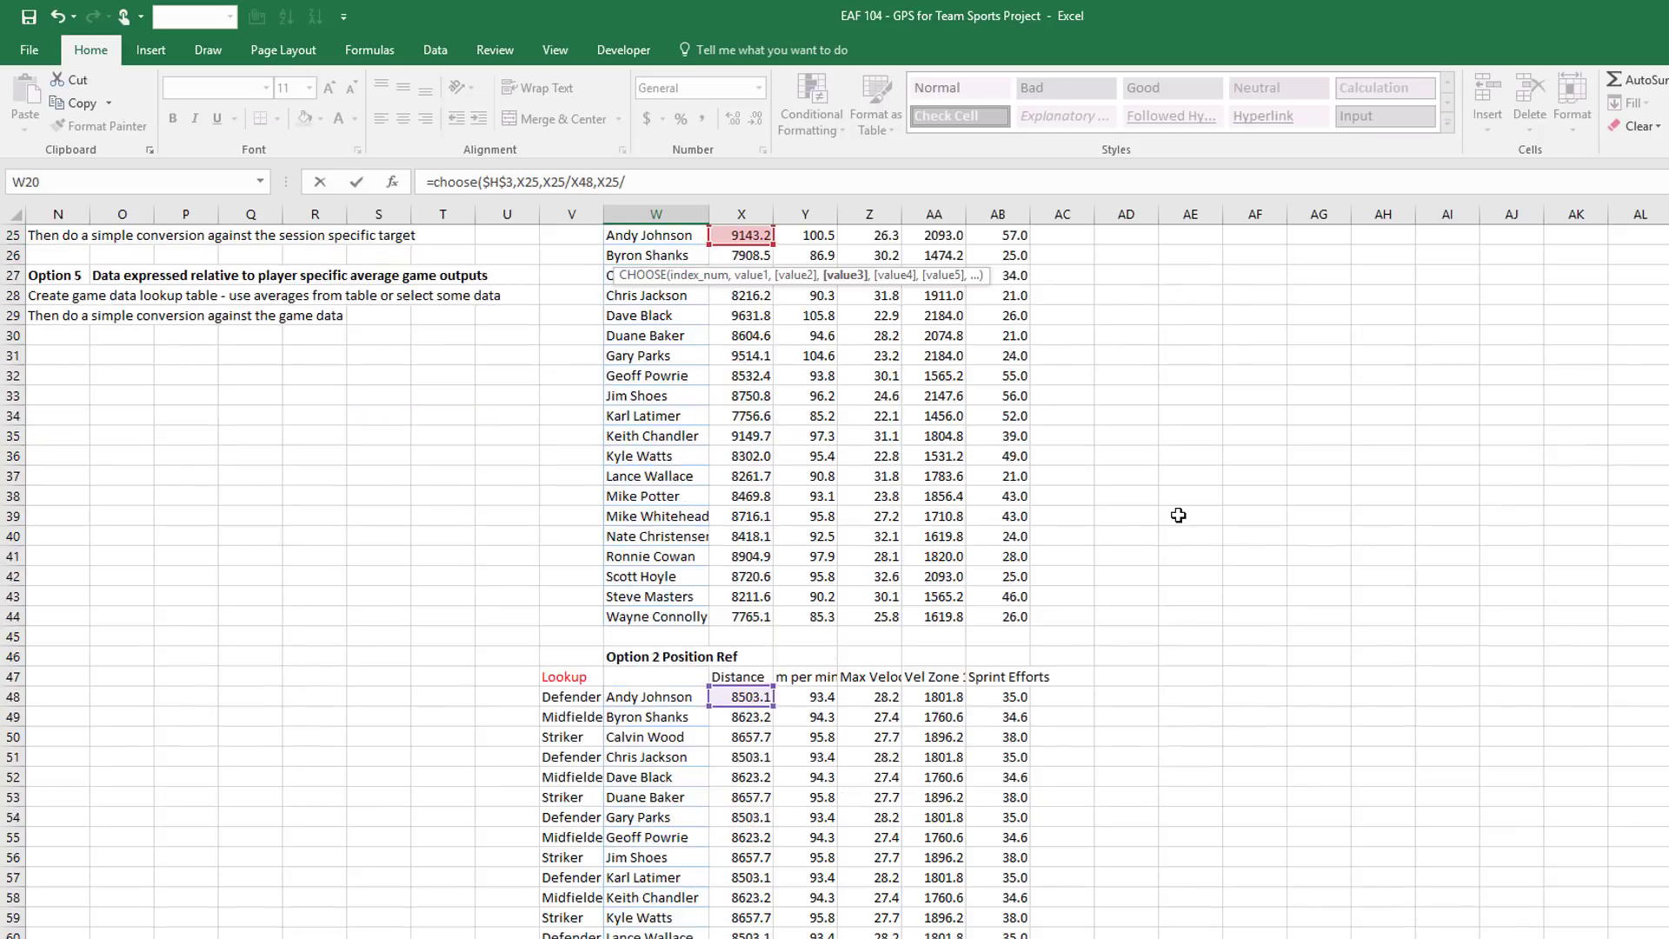
Complete the third choice as X25/X$71 and begin X25/ as the fourth
{"action": "scroll", "coordinate": [1178, 515], "scroll_direction": "down", "scroll_amount": 6}
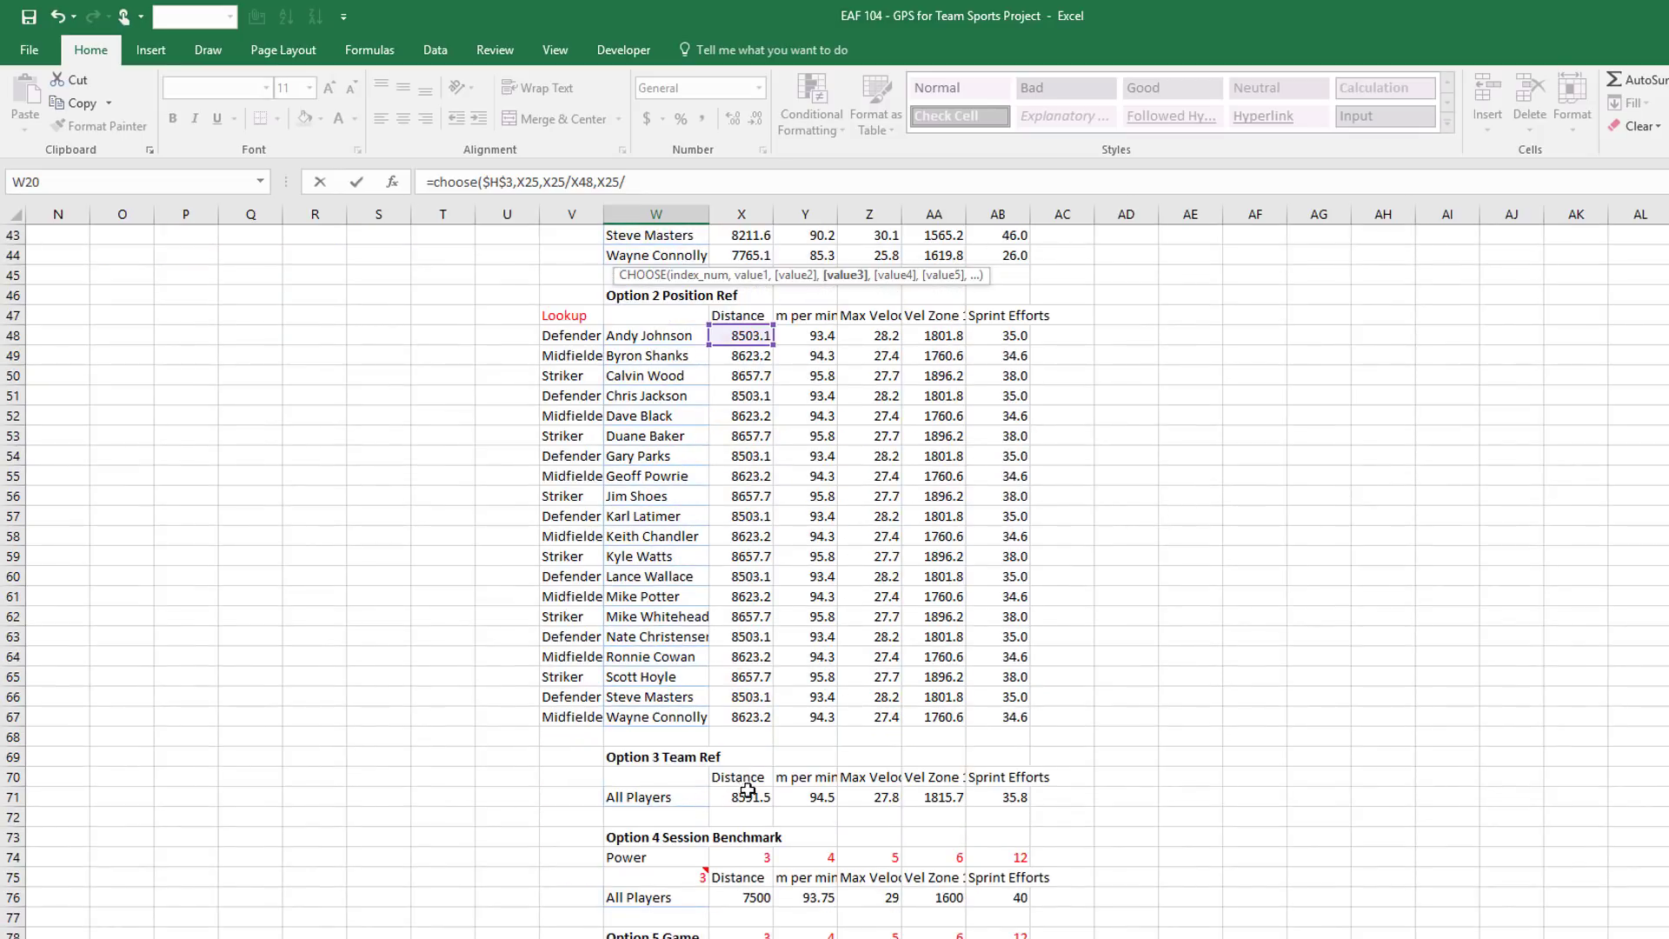
{"action": "left_click", "coordinate": [747, 791]}
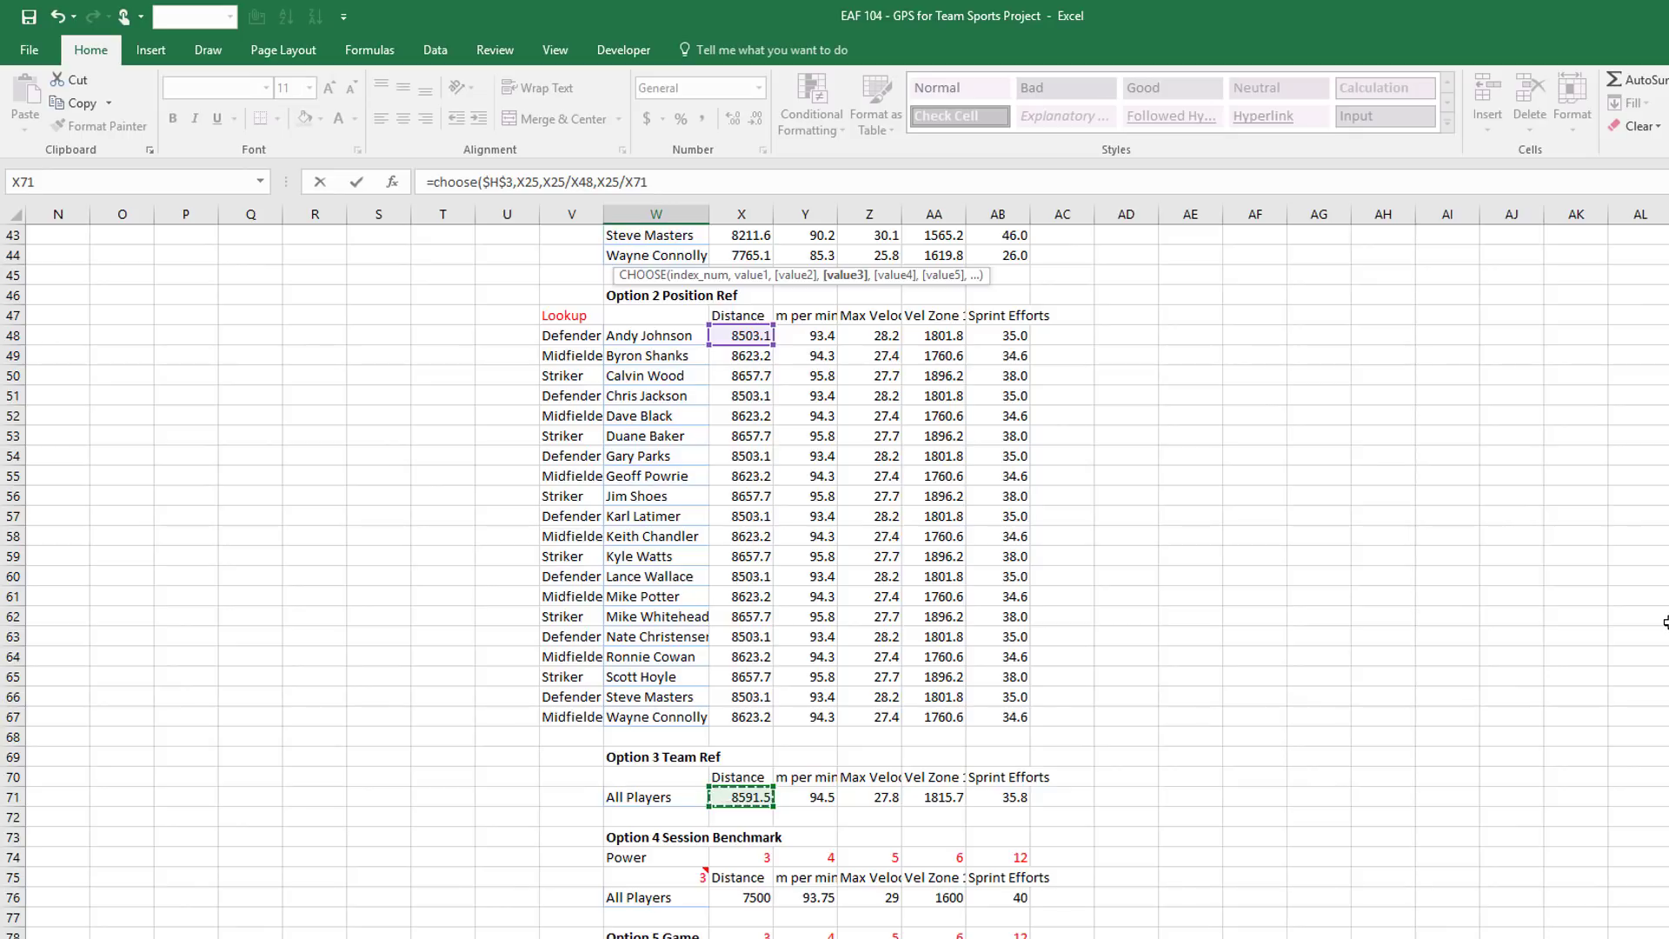
{"action": "key", "text": "F4"}
{"action": "key", "text": "F4"}
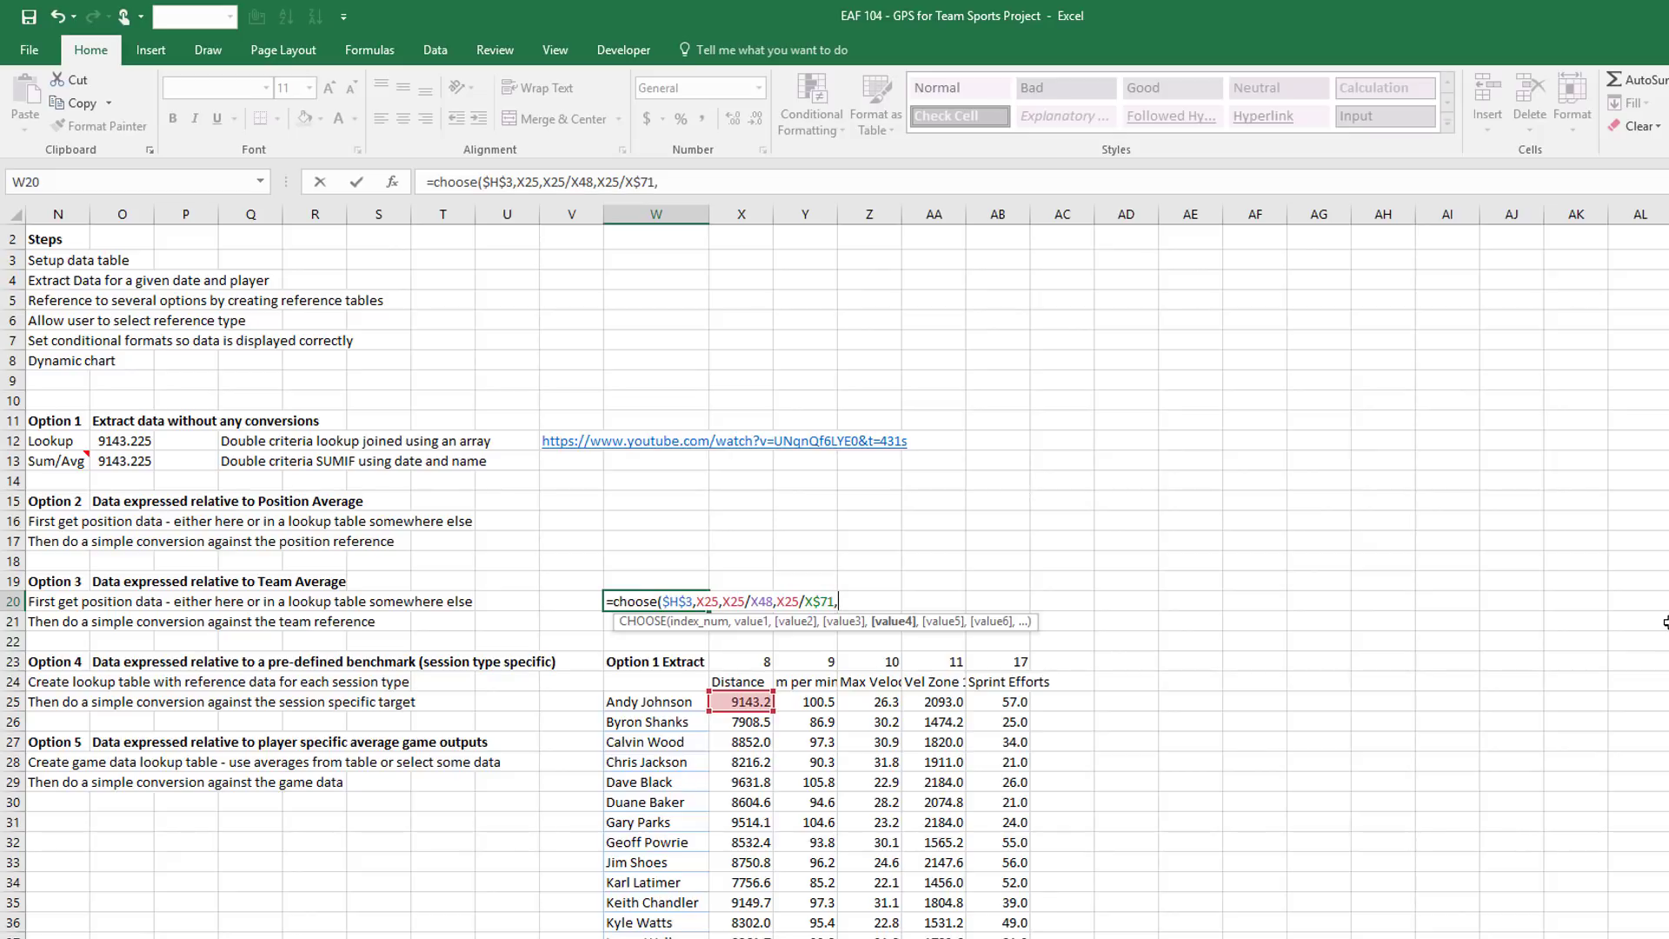
{"action": "left_click", "coordinate": [740, 702]}
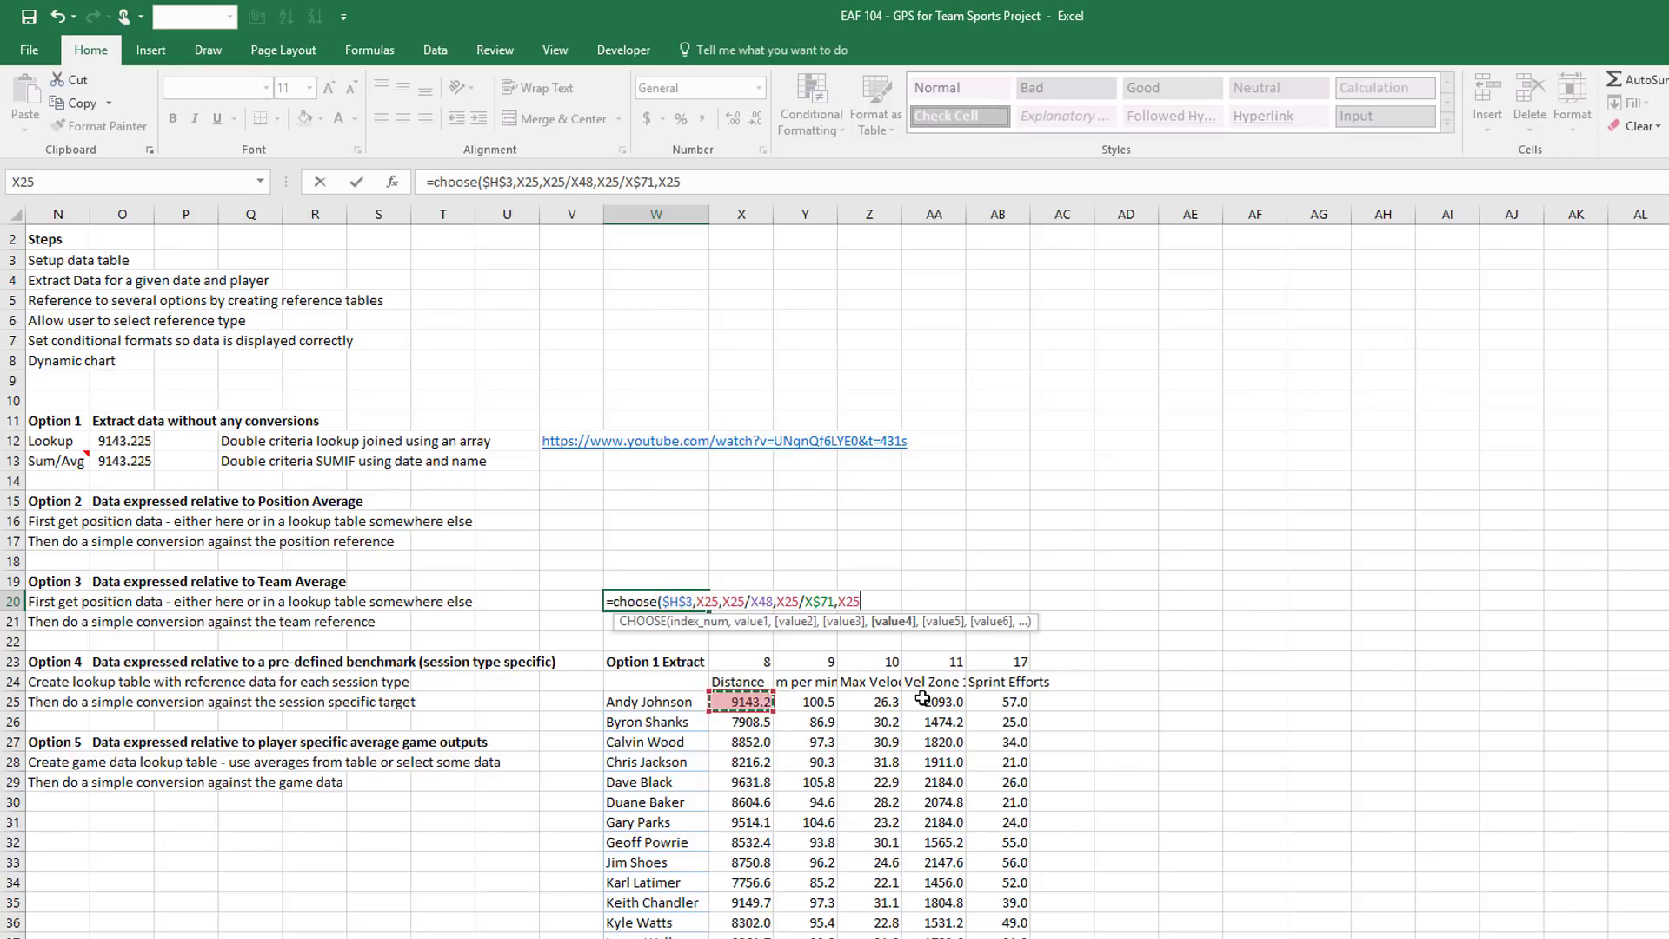
{"action": "type", "text": "/"}
{"action": "scroll", "coordinate": [734, 809], "scroll_direction": "down", "scroll_amount": 3}
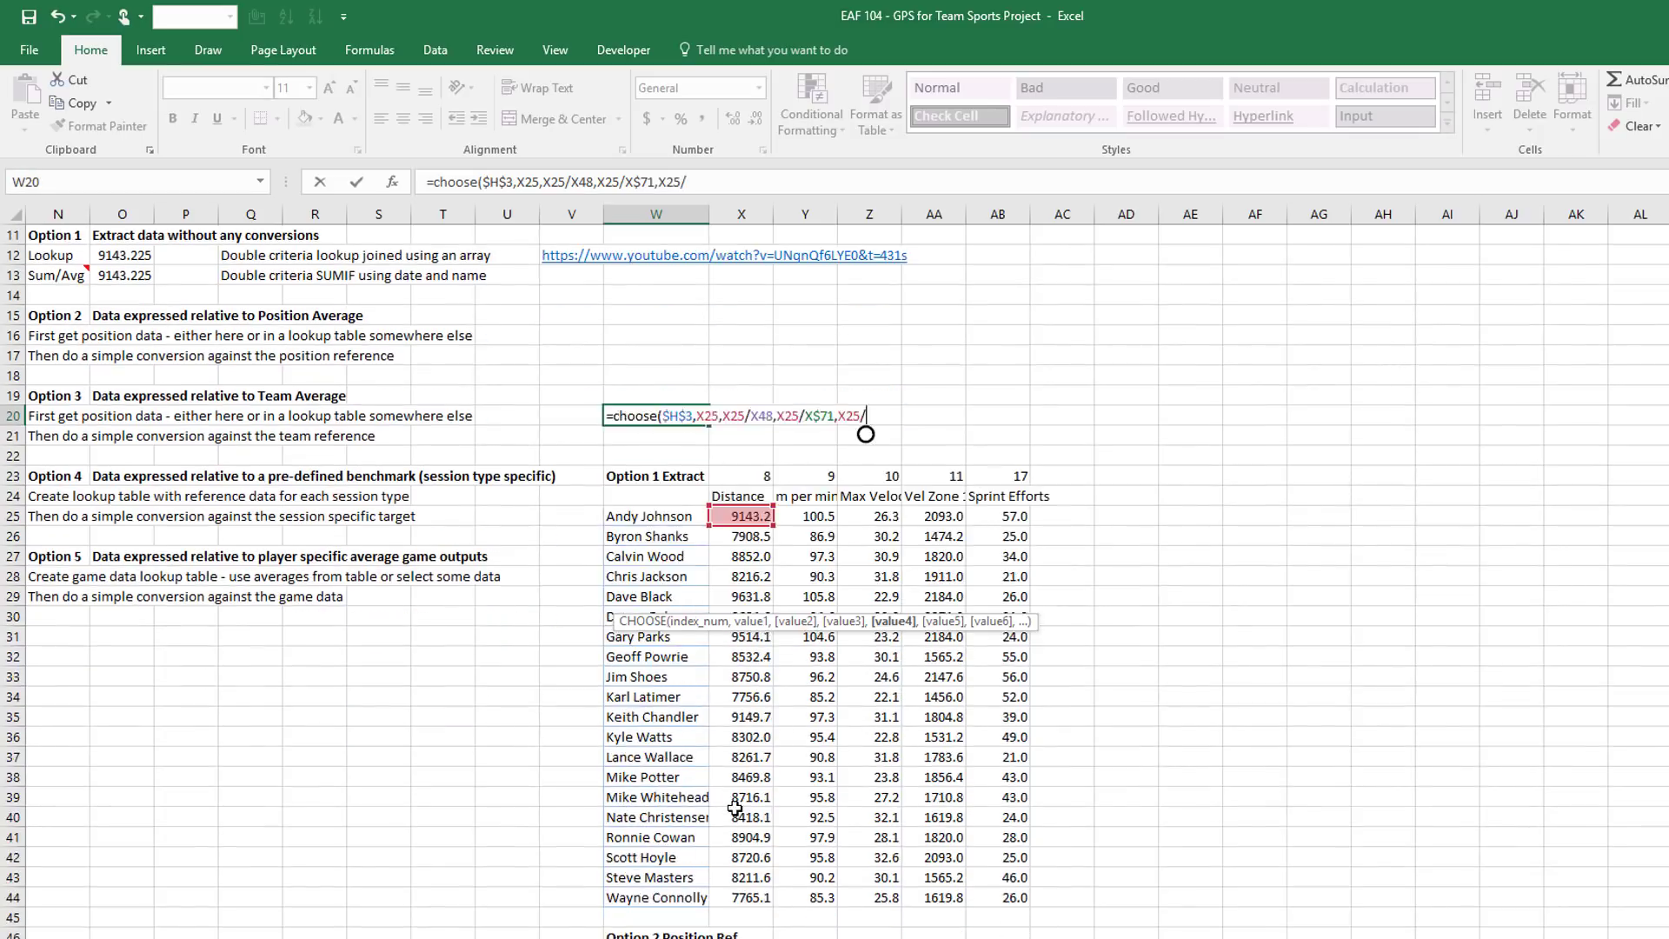
{"action": "scroll", "coordinate": [734, 809], "scroll_direction": "down", "scroll_amount": 12}
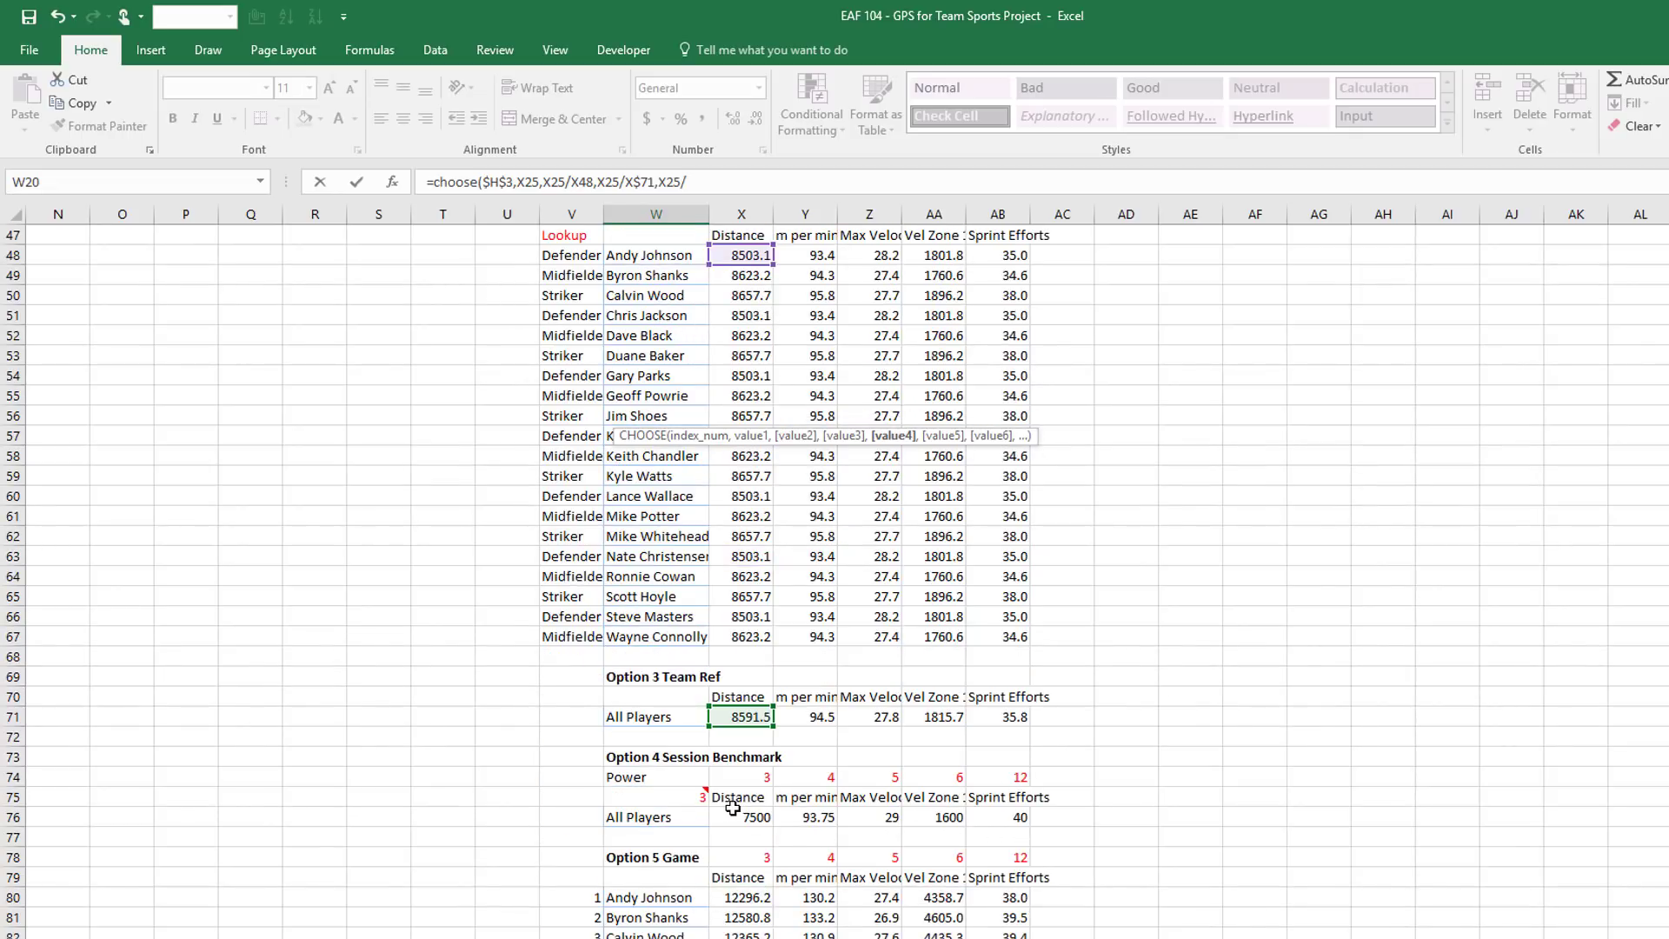
Finish the formula with X25/X$76 and X25/X80 choices and enter it
{"action": "left_click", "coordinate": [737, 821]}
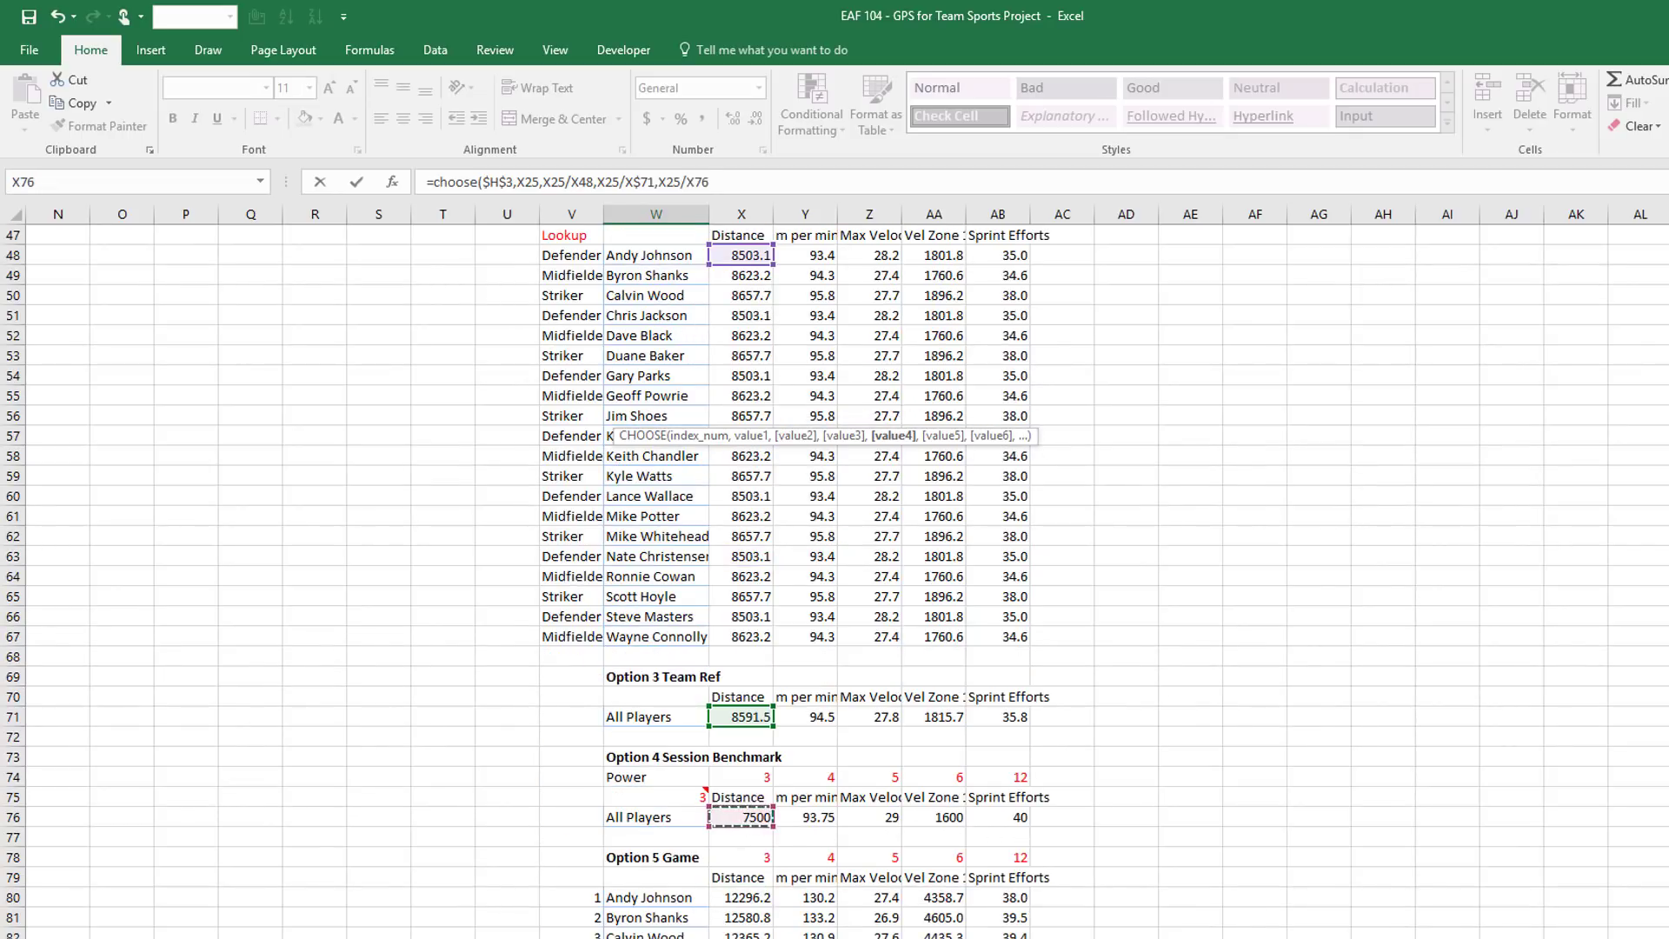
{"action": "key", "text": "F4"}
{"action": "key", "text": "F4"}
{"action": "scroll", "coordinate": [735, 809], "scroll_direction": "up", "scroll_amount": 15}
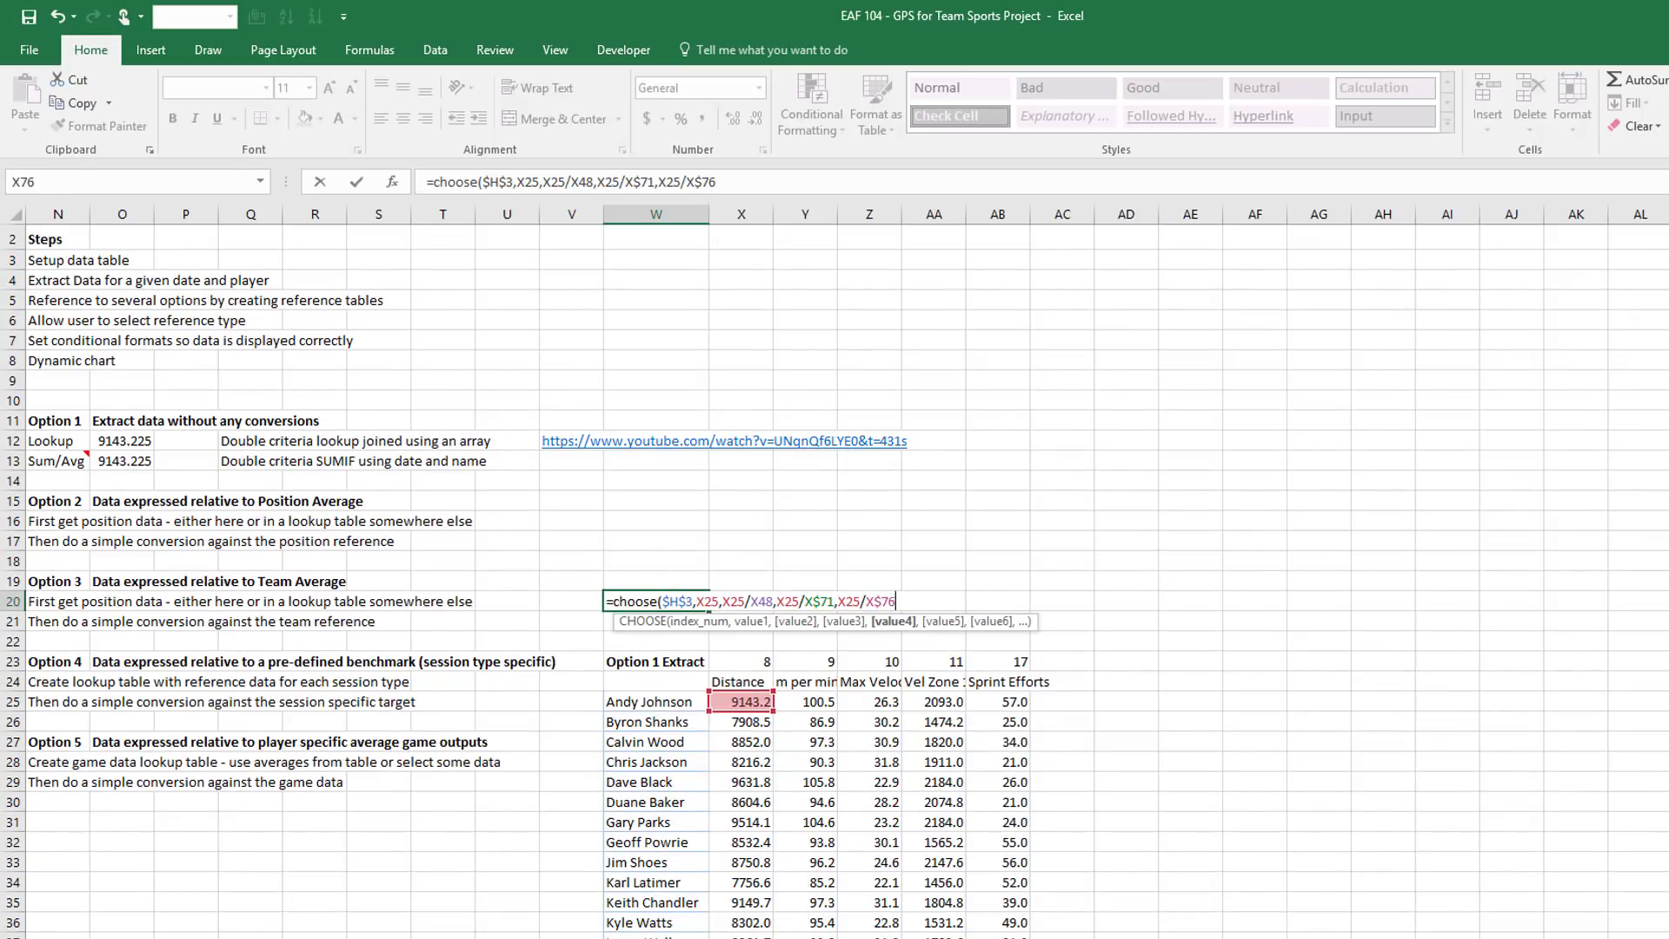
{"action": "type", "text": ","}
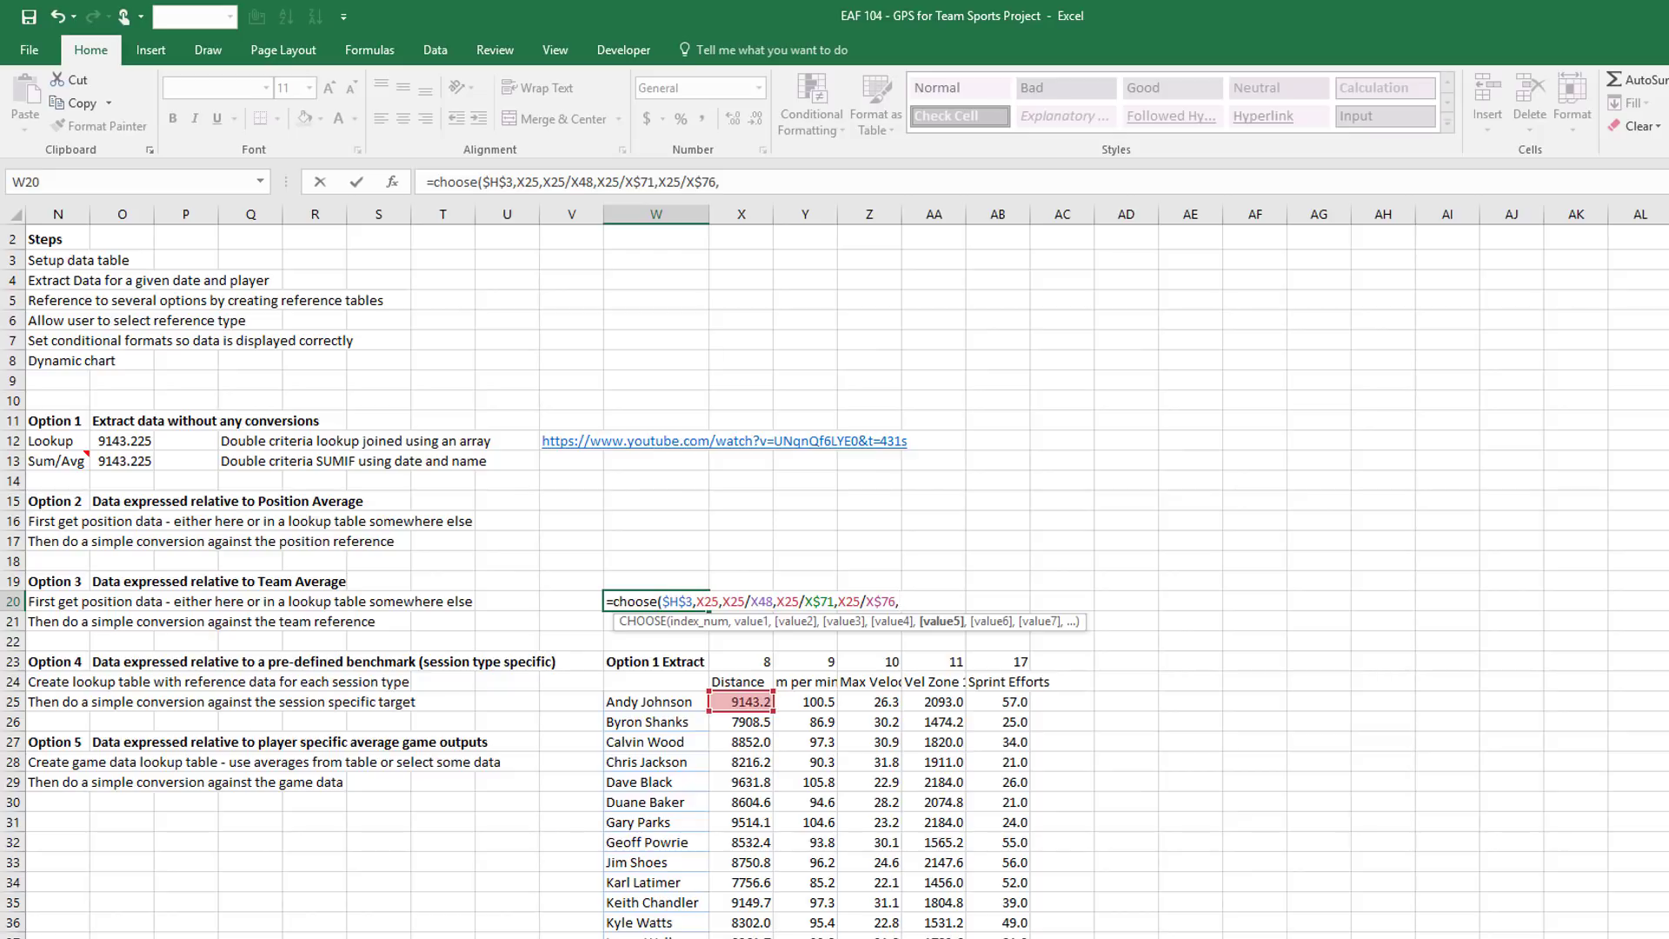
{"action": "left_click", "coordinate": [722, 700]}
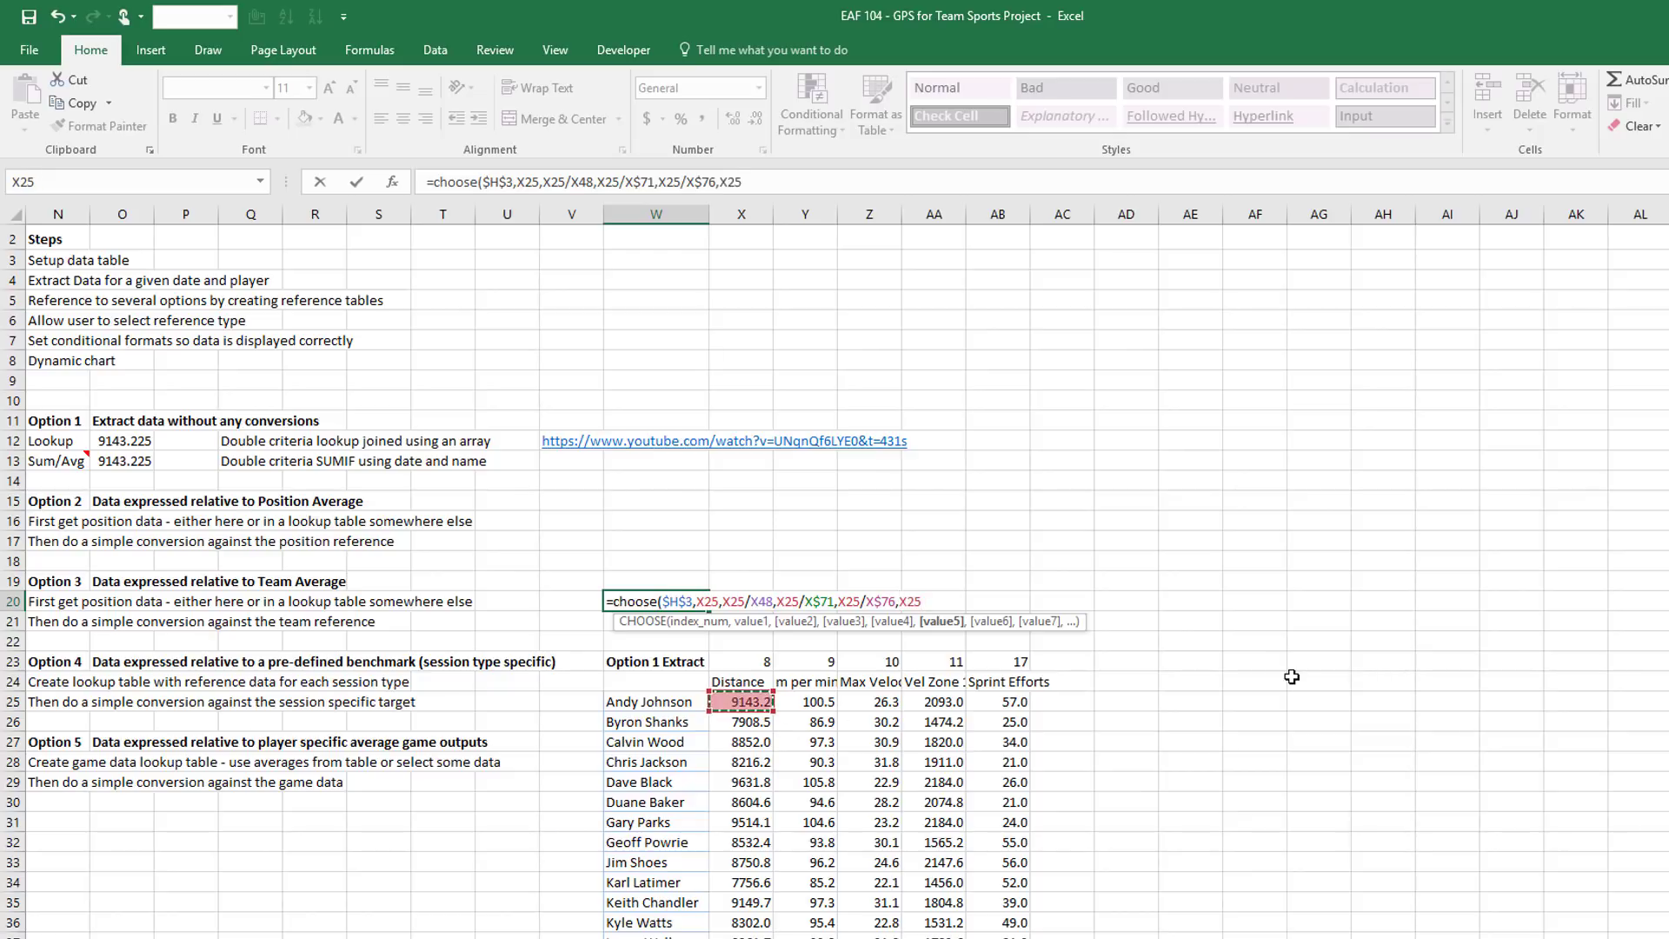
{"action": "type", "text": "/"}
{"action": "scroll", "coordinate": [913, 747], "scroll_direction": "down", "scroll_amount": 6}
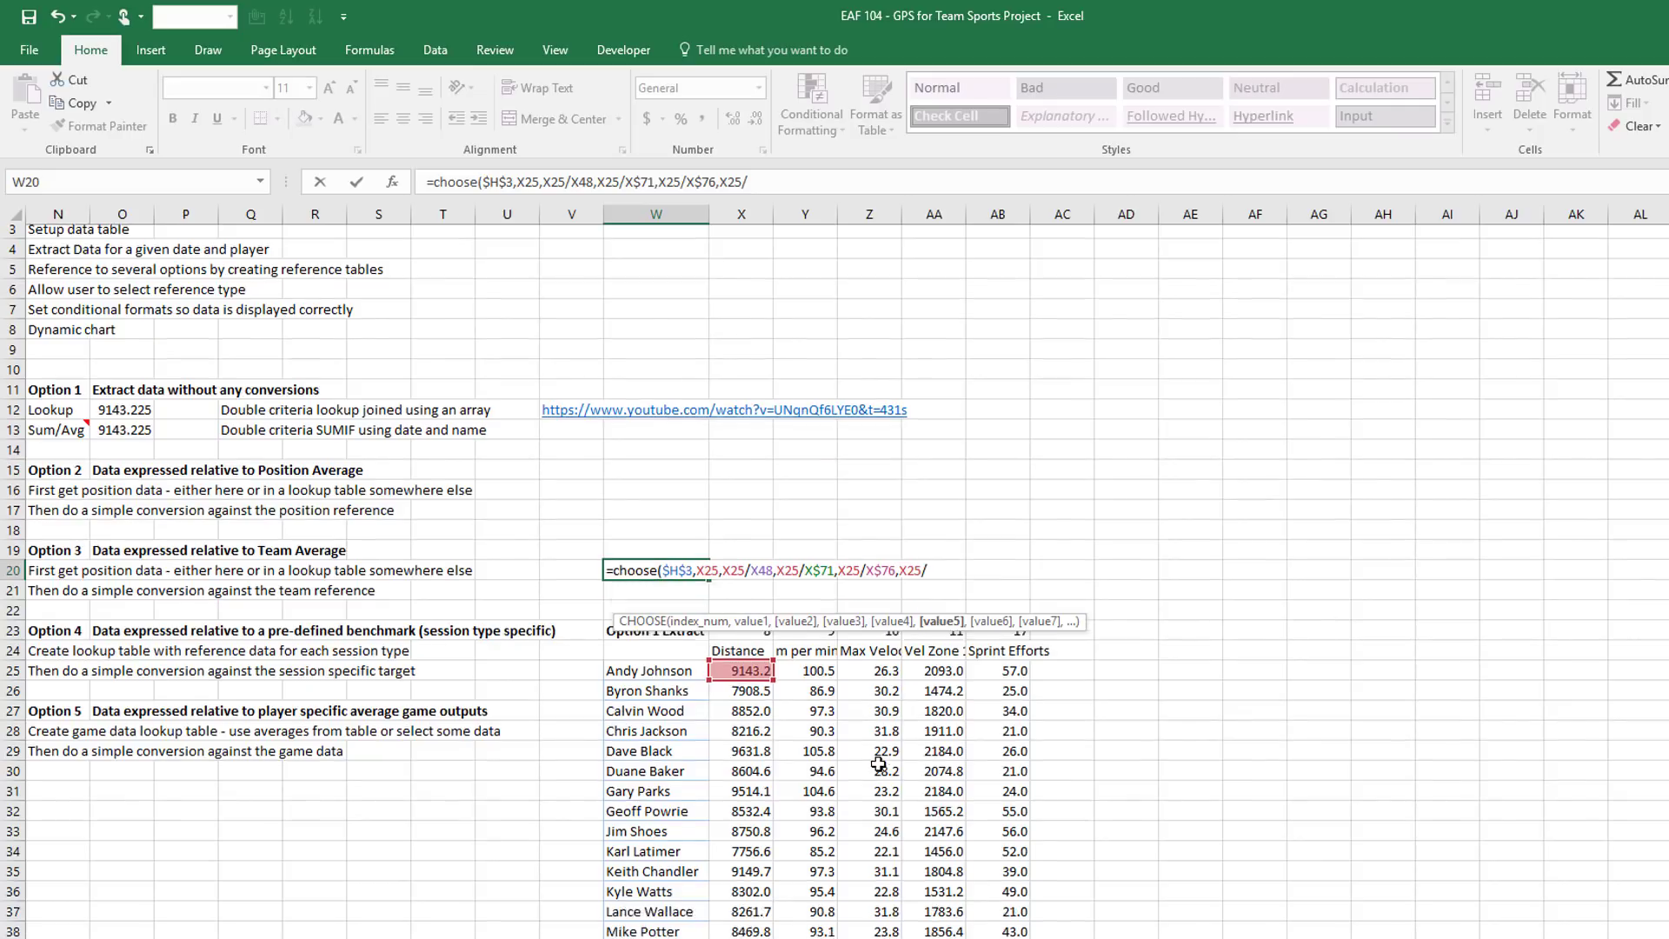
{"action": "scroll", "coordinate": [878, 763], "scroll_direction": "down", "scroll_amount": 15}
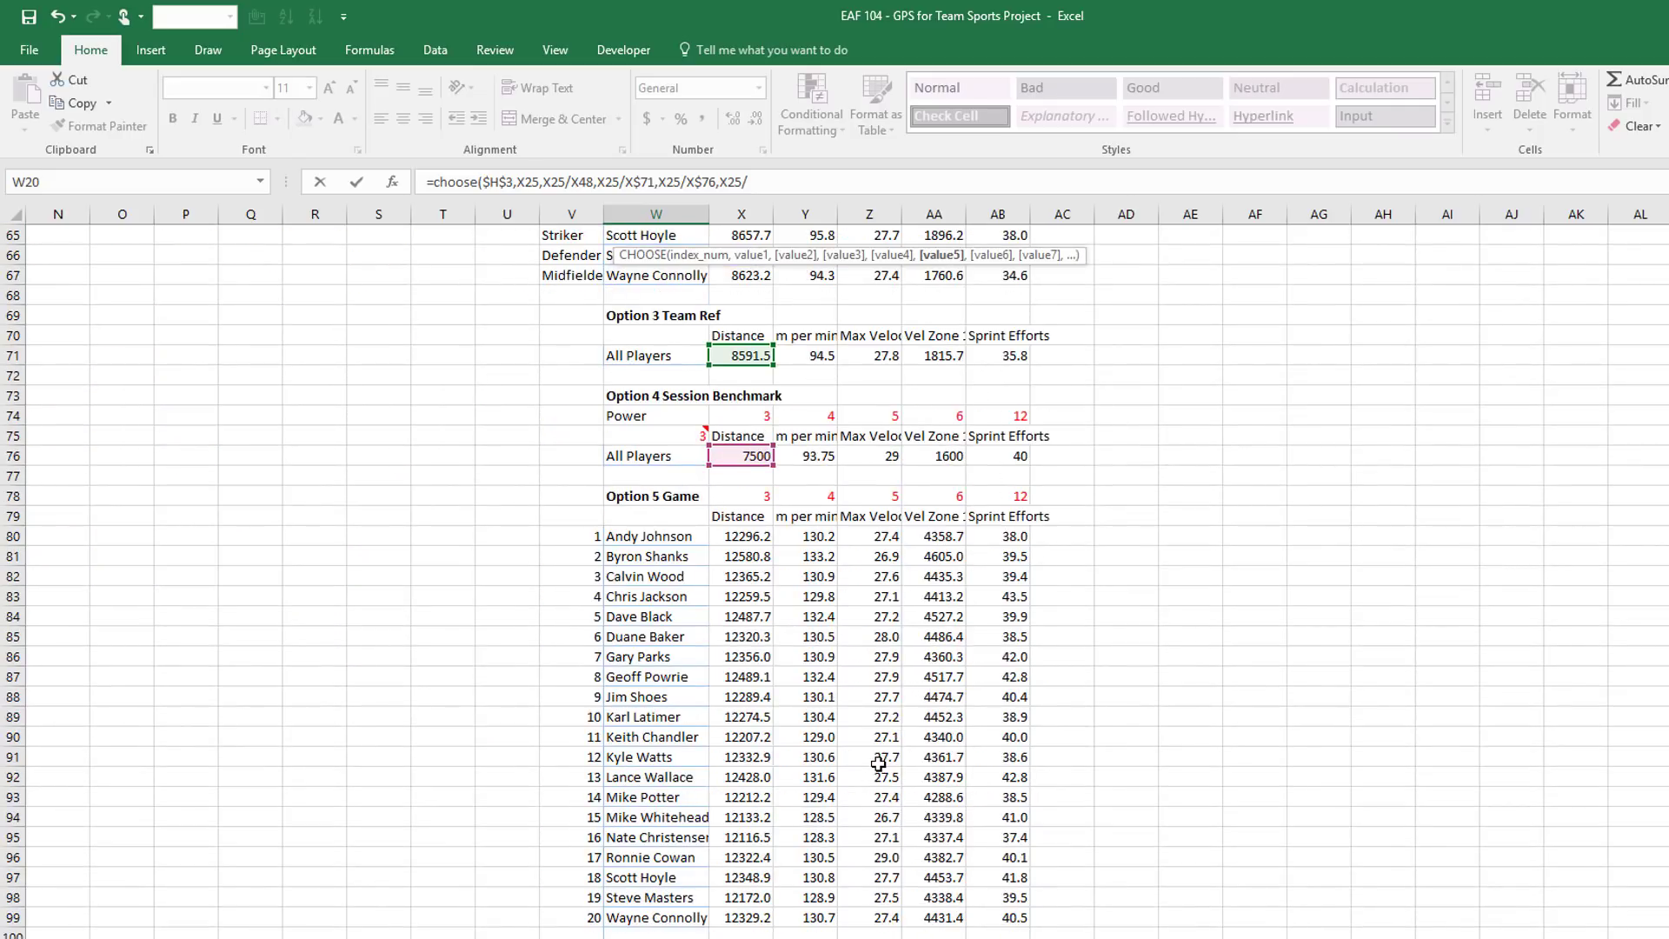
{"action": "left_click", "coordinate": [747, 537]}
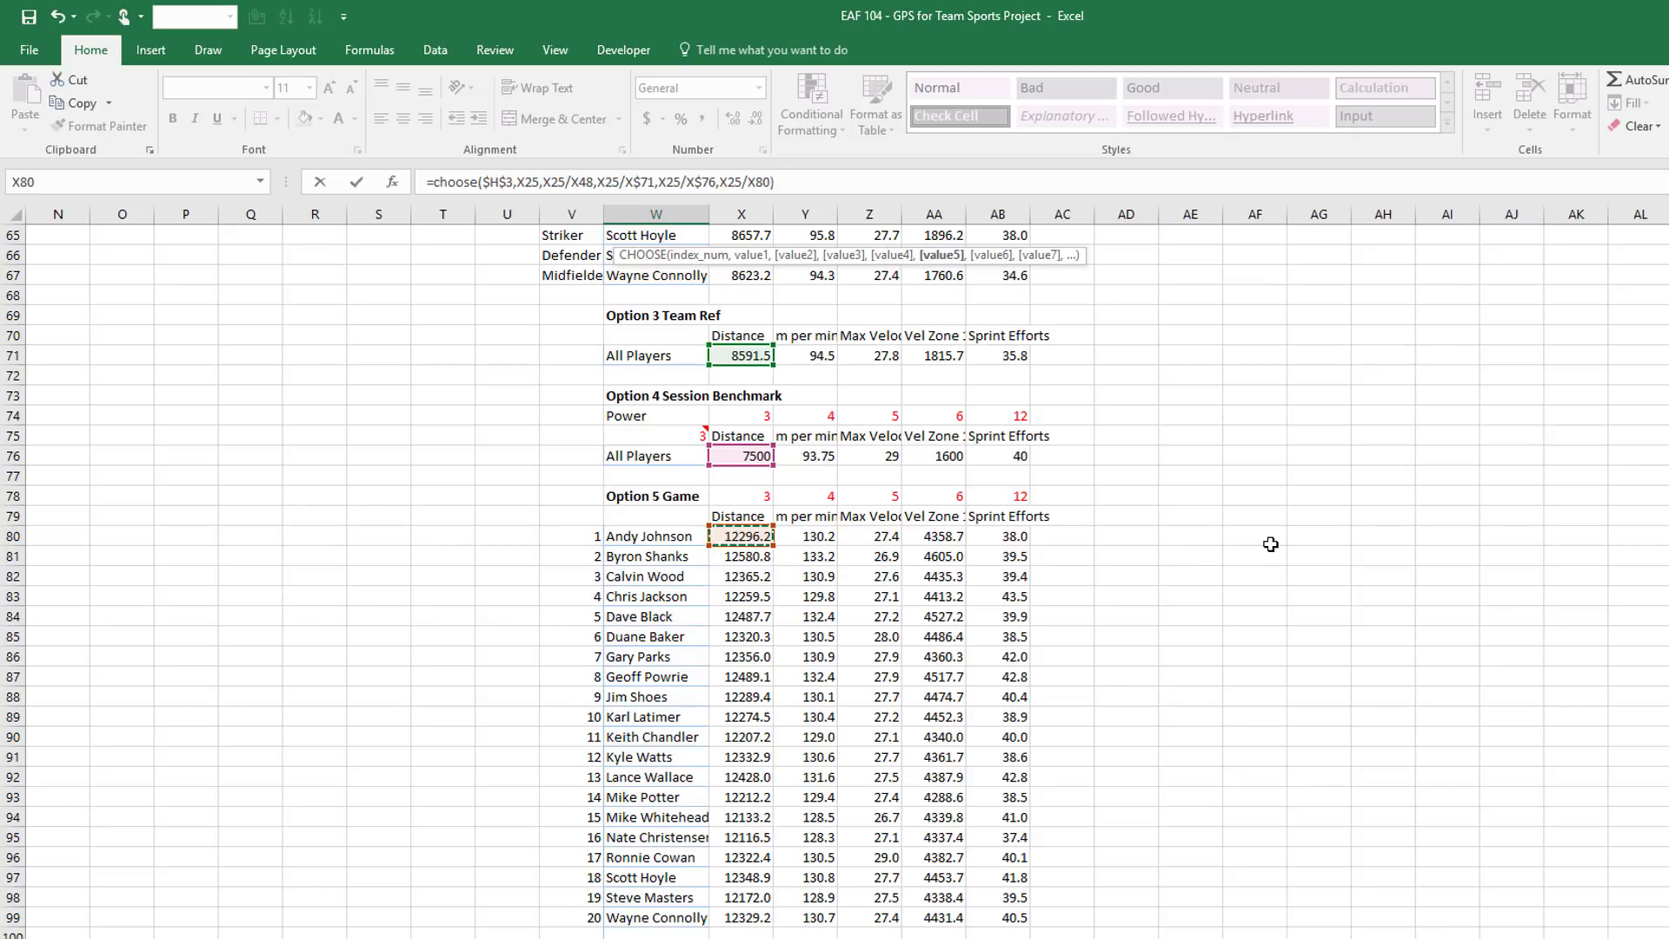
{"action": "key", "text": "Return"}
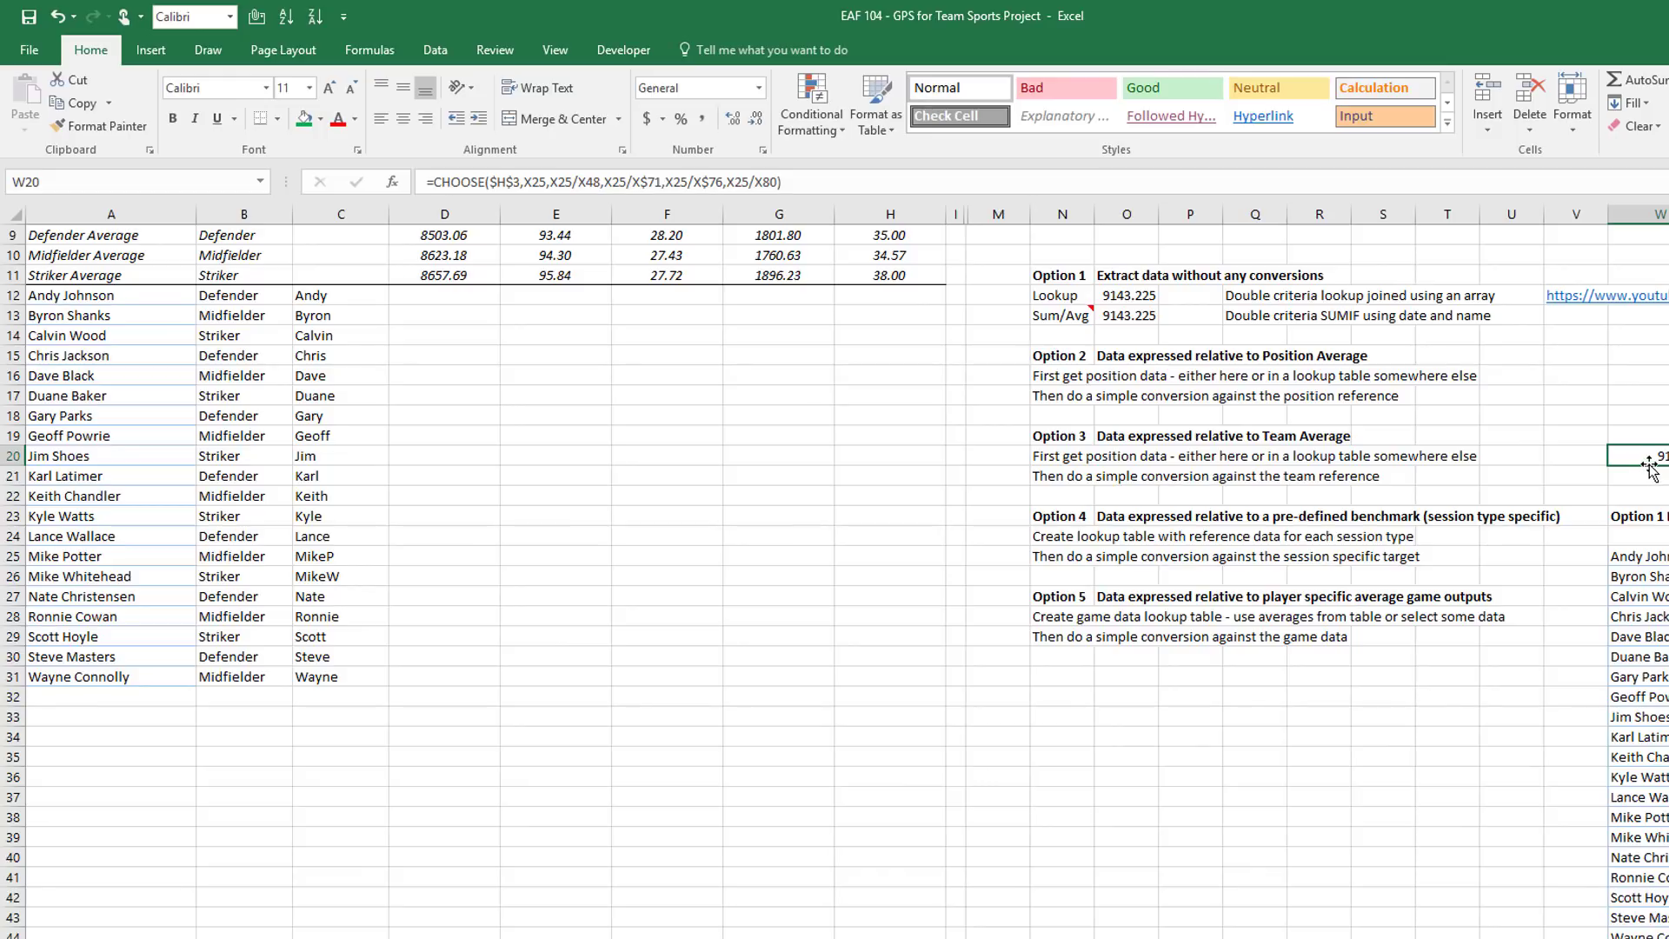
Move the W20 formula to D12, fill it across D12:H31, and centre the values
{"action": "left_click_drag", "start_coordinate": [1645, 453], "coordinate": [483, 311]}
{"action": "scroll", "coordinate": [533, 321], "scroll_direction": "up", "scroll_amount": 3}
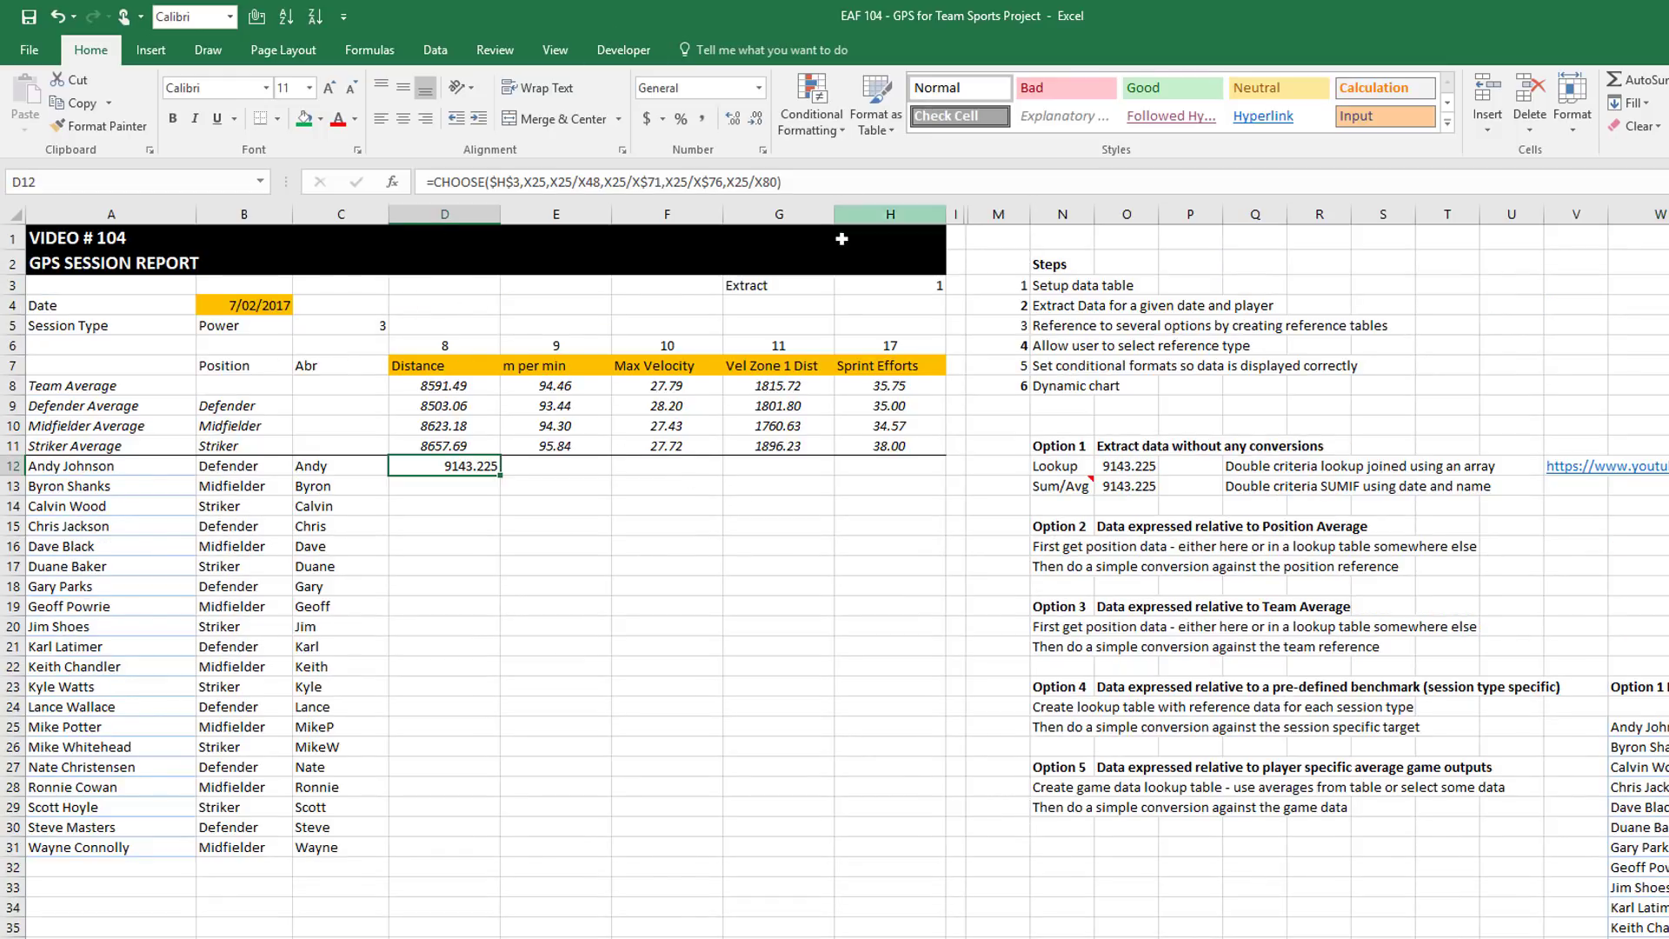
{"action": "left_click_drag", "start_coordinate": [501, 476], "coordinate": [496, 865]}
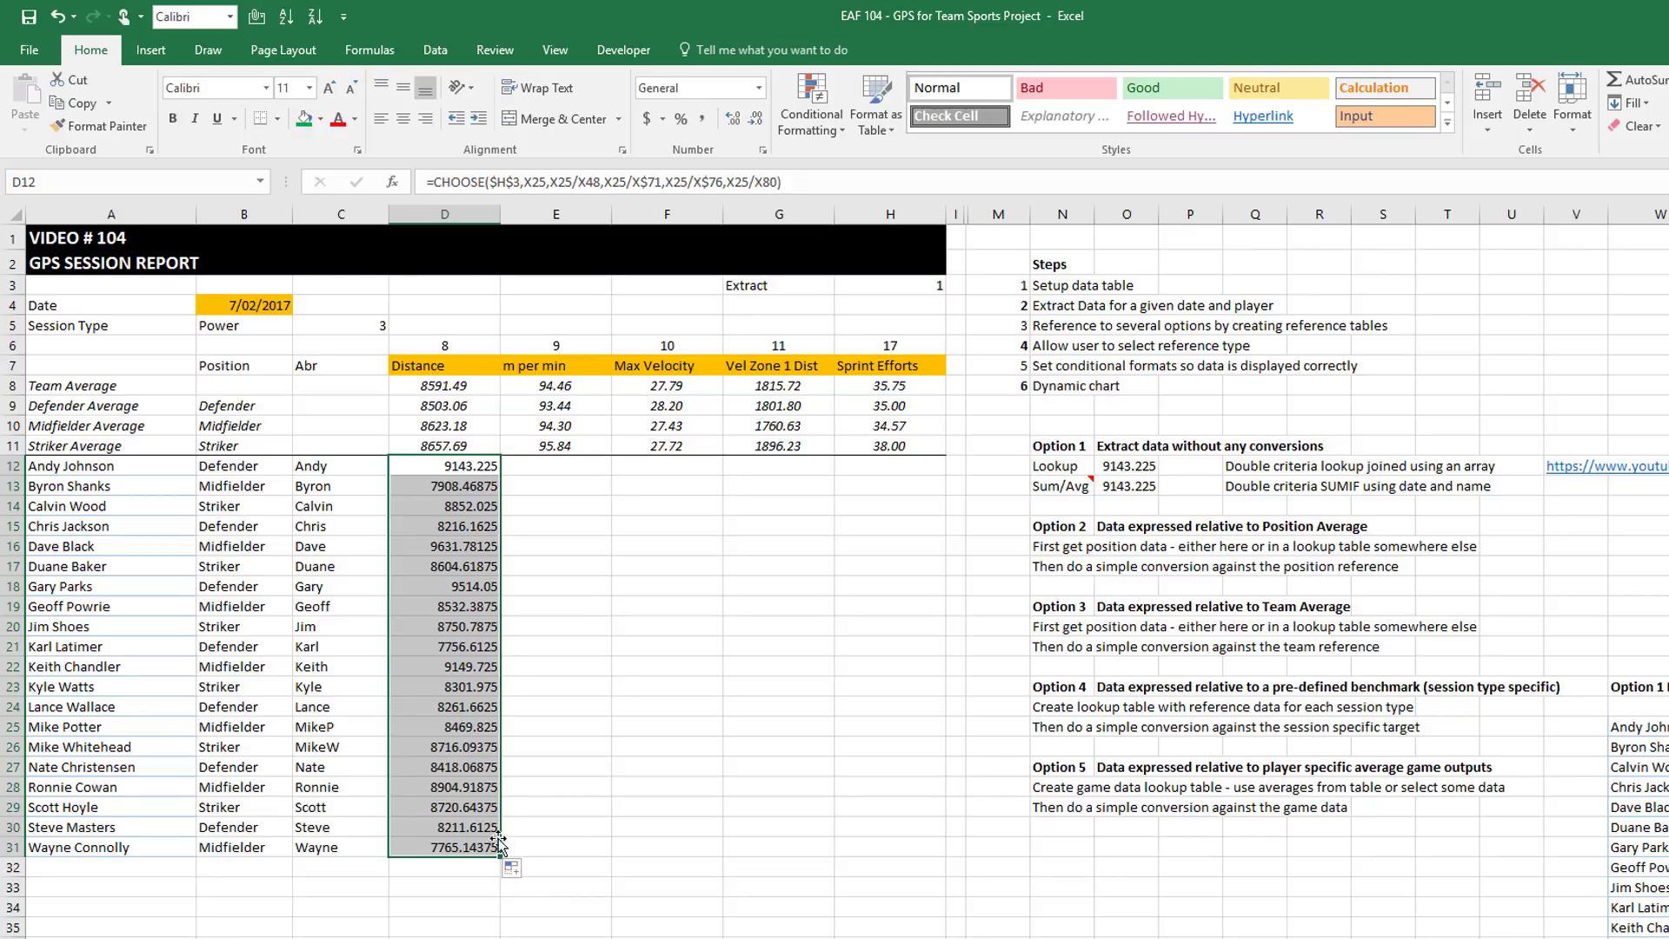
{"action": "left_click_drag", "start_coordinate": [500, 858], "coordinate": [913, 868]}
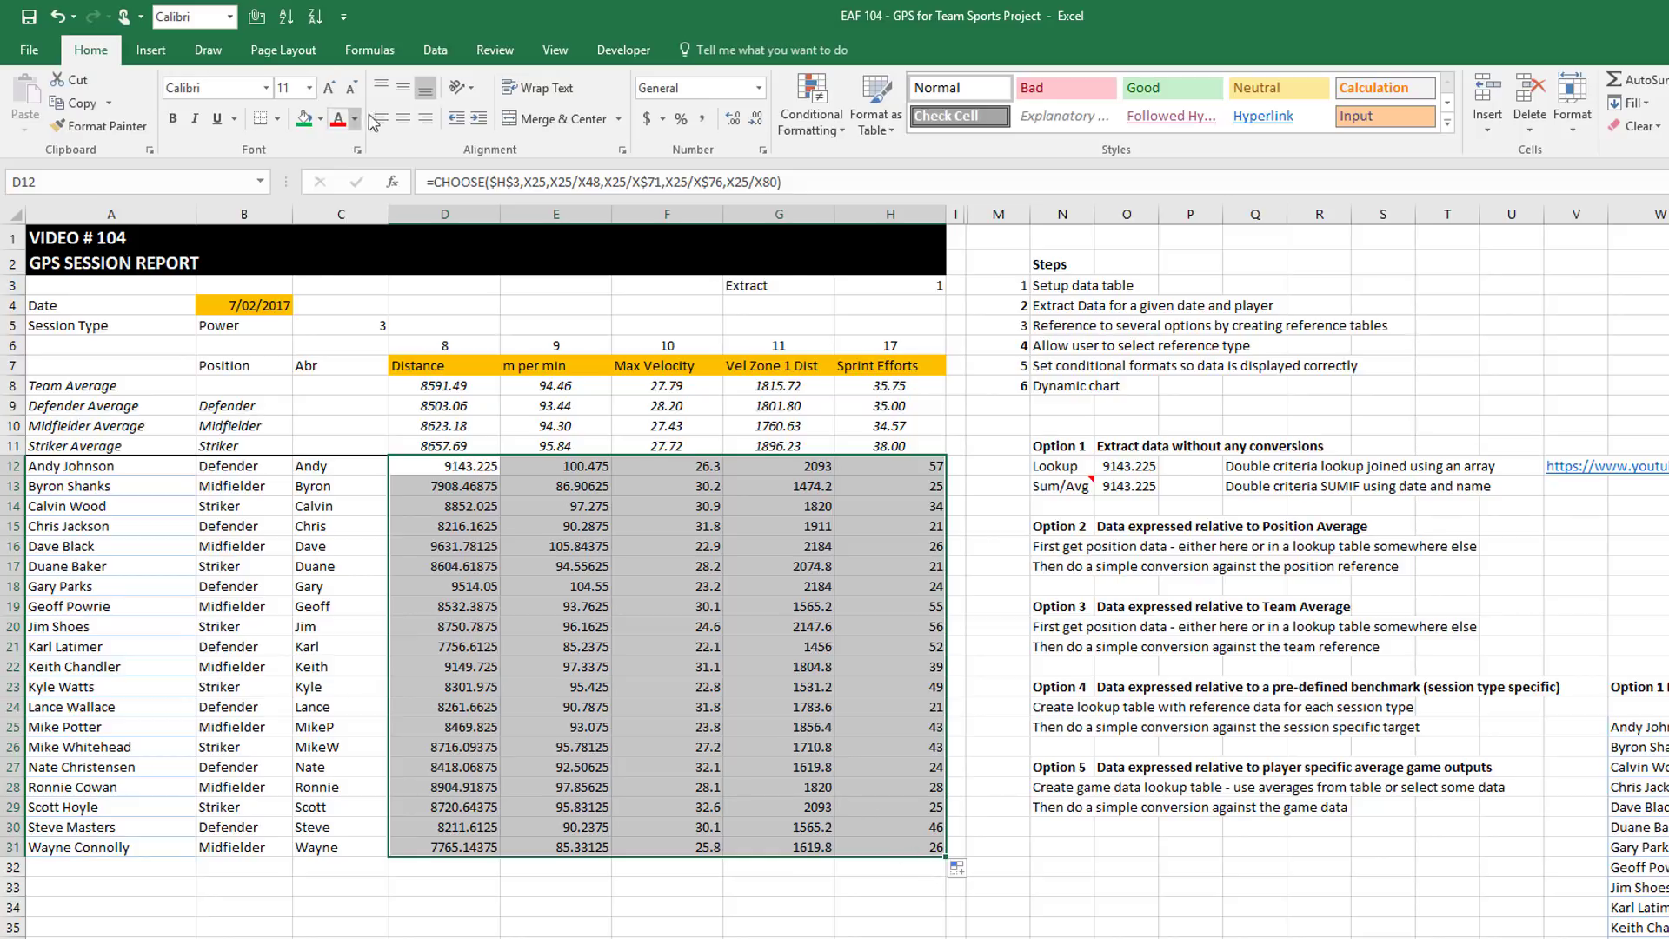
{"action": "left_click", "coordinate": [404, 122]}
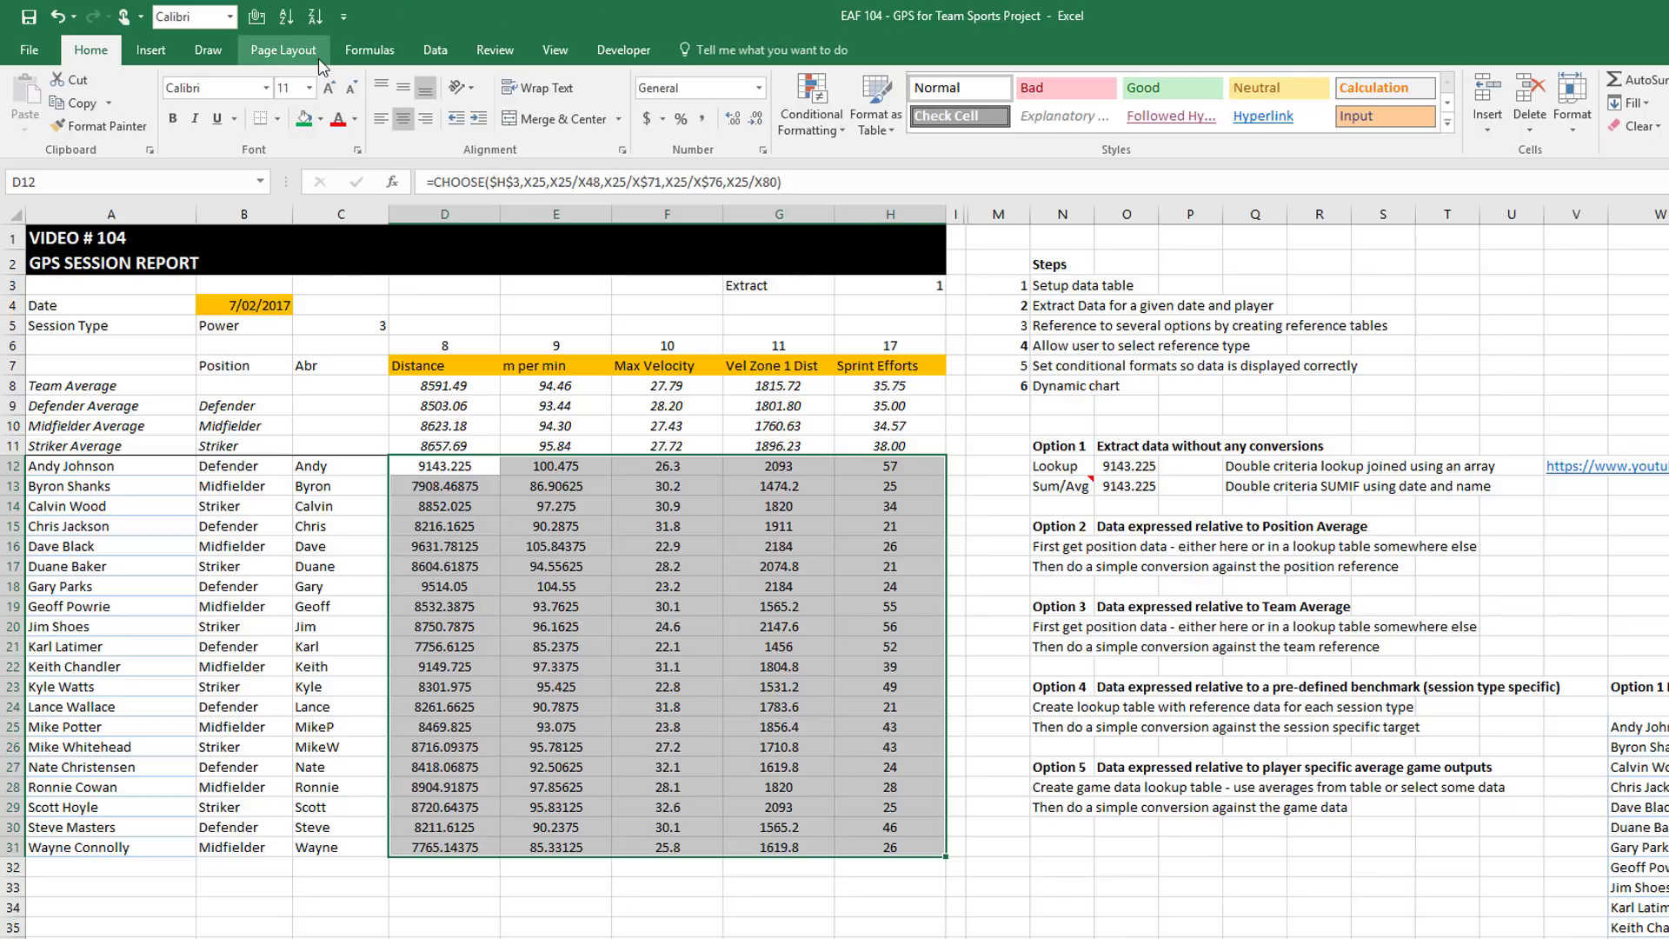
Apply Number format with two decimals to the D12:H31 player values
{"action": "left_click", "coordinate": [761, 91]}
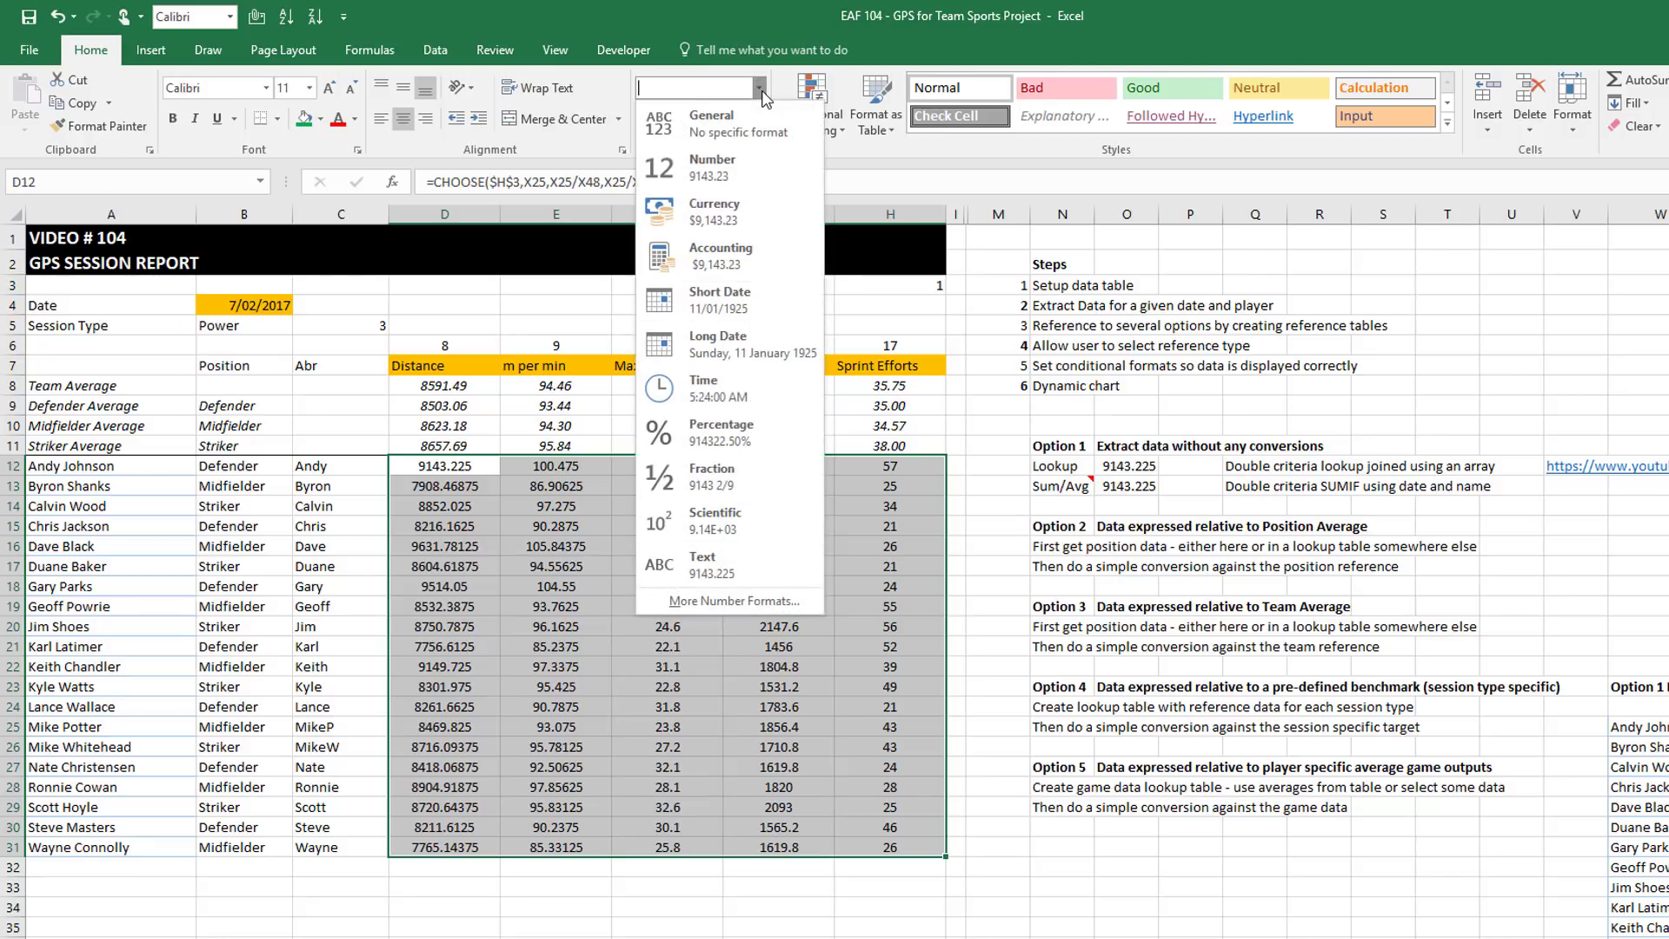
{"action": "left_click", "coordinate": [709, 159]}
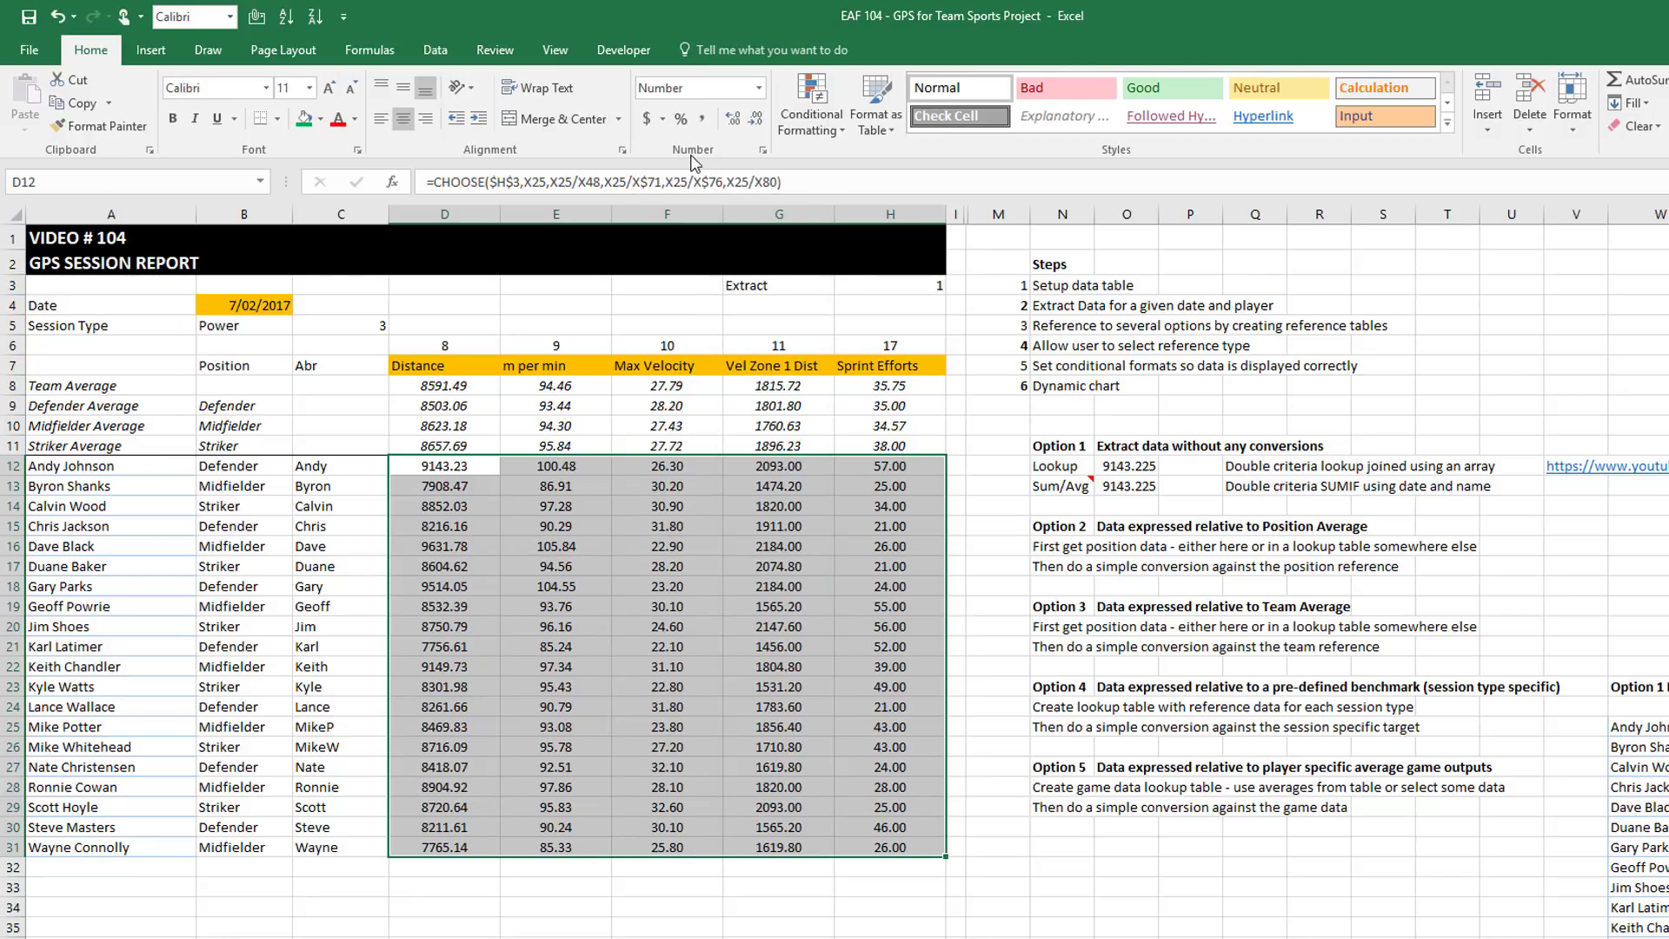
{"action": "left_click", "coordinate": [90, 889]}
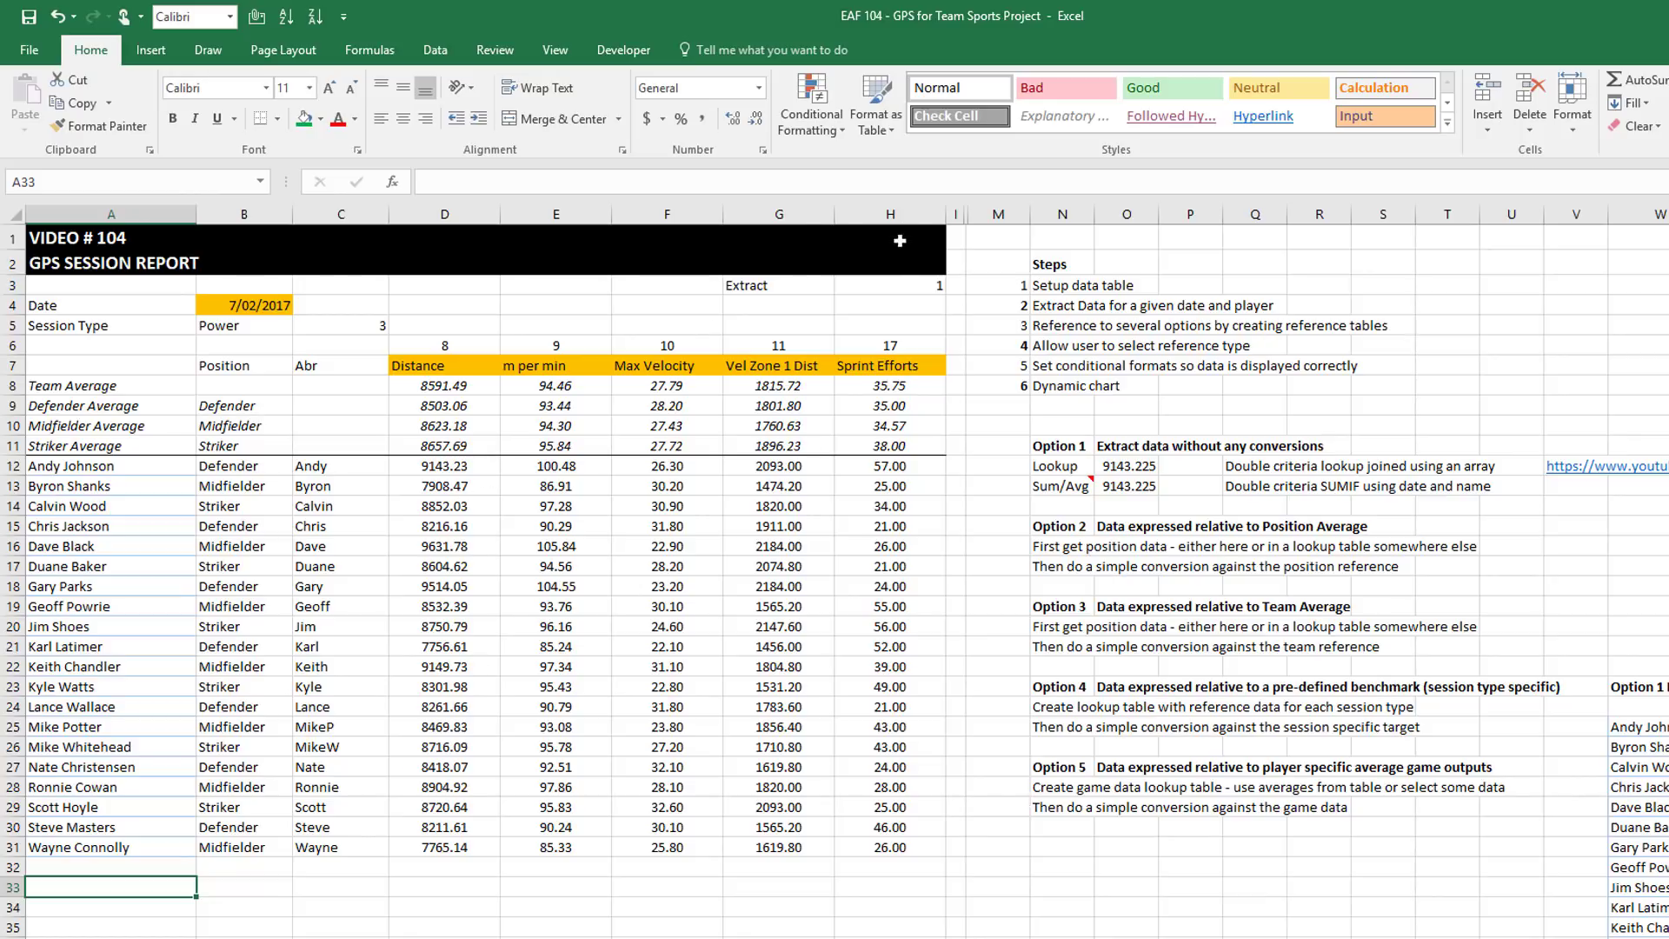
{"action": "left_click", "coordinate": [809, 287]}
Cycle G3 through Position, Team and Target Ref, ending on Game Ref (index 5)
{"action": "left_click", "coordinate": [843, 286]}
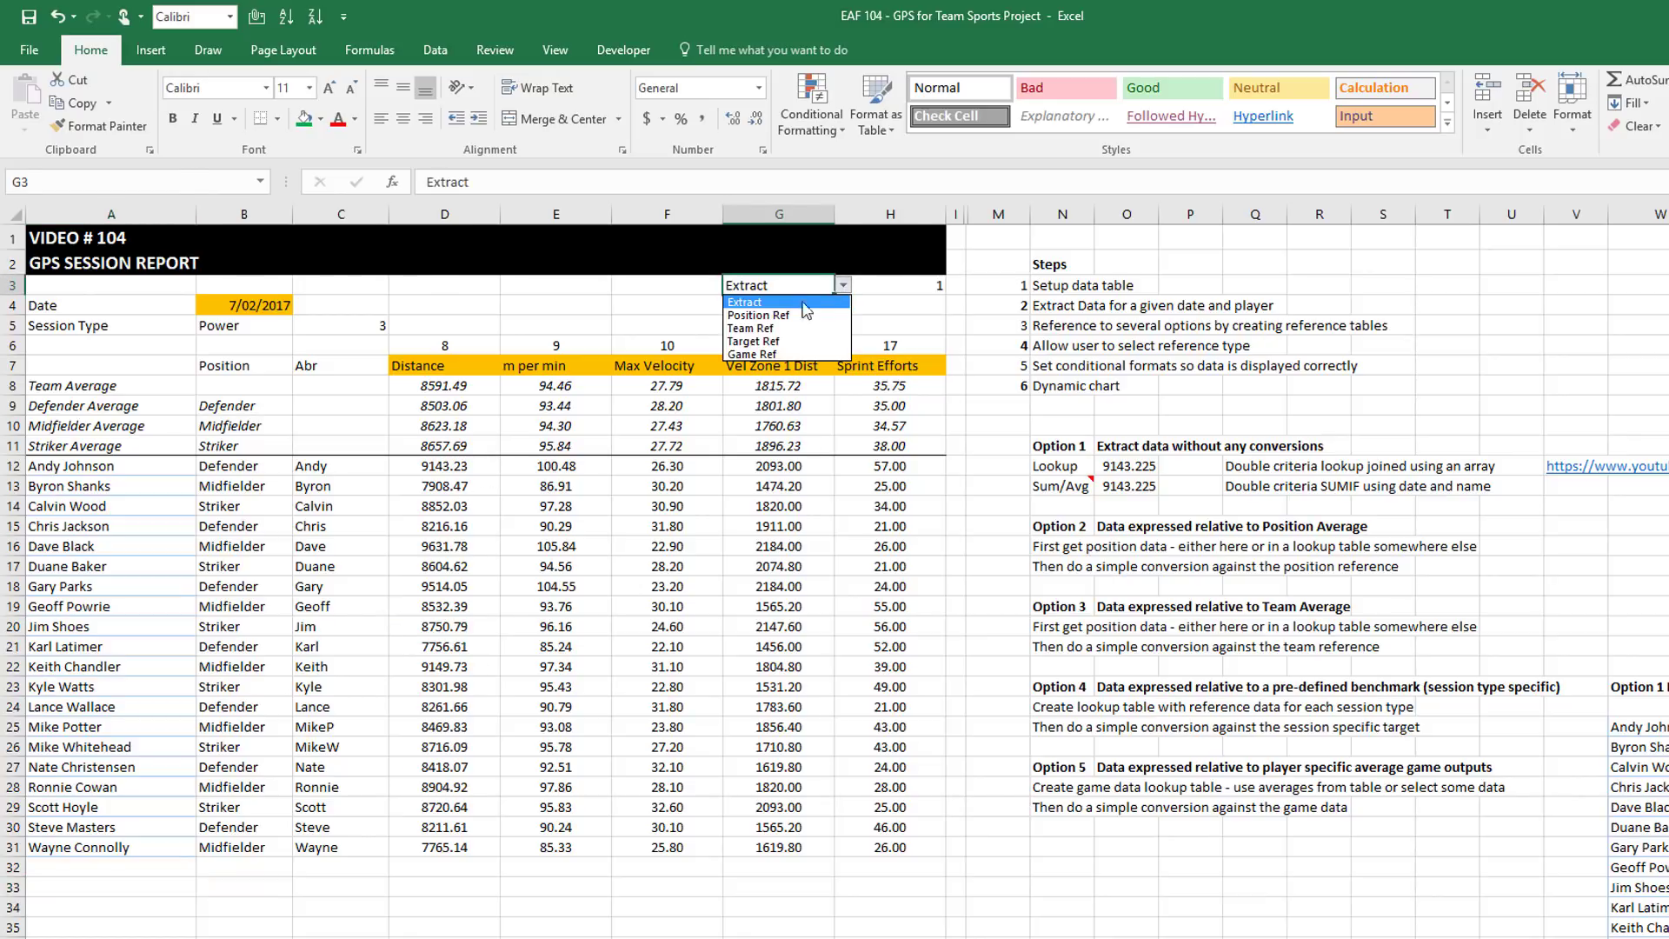
{"action": "left_click", "coordinate": [792, 316]}
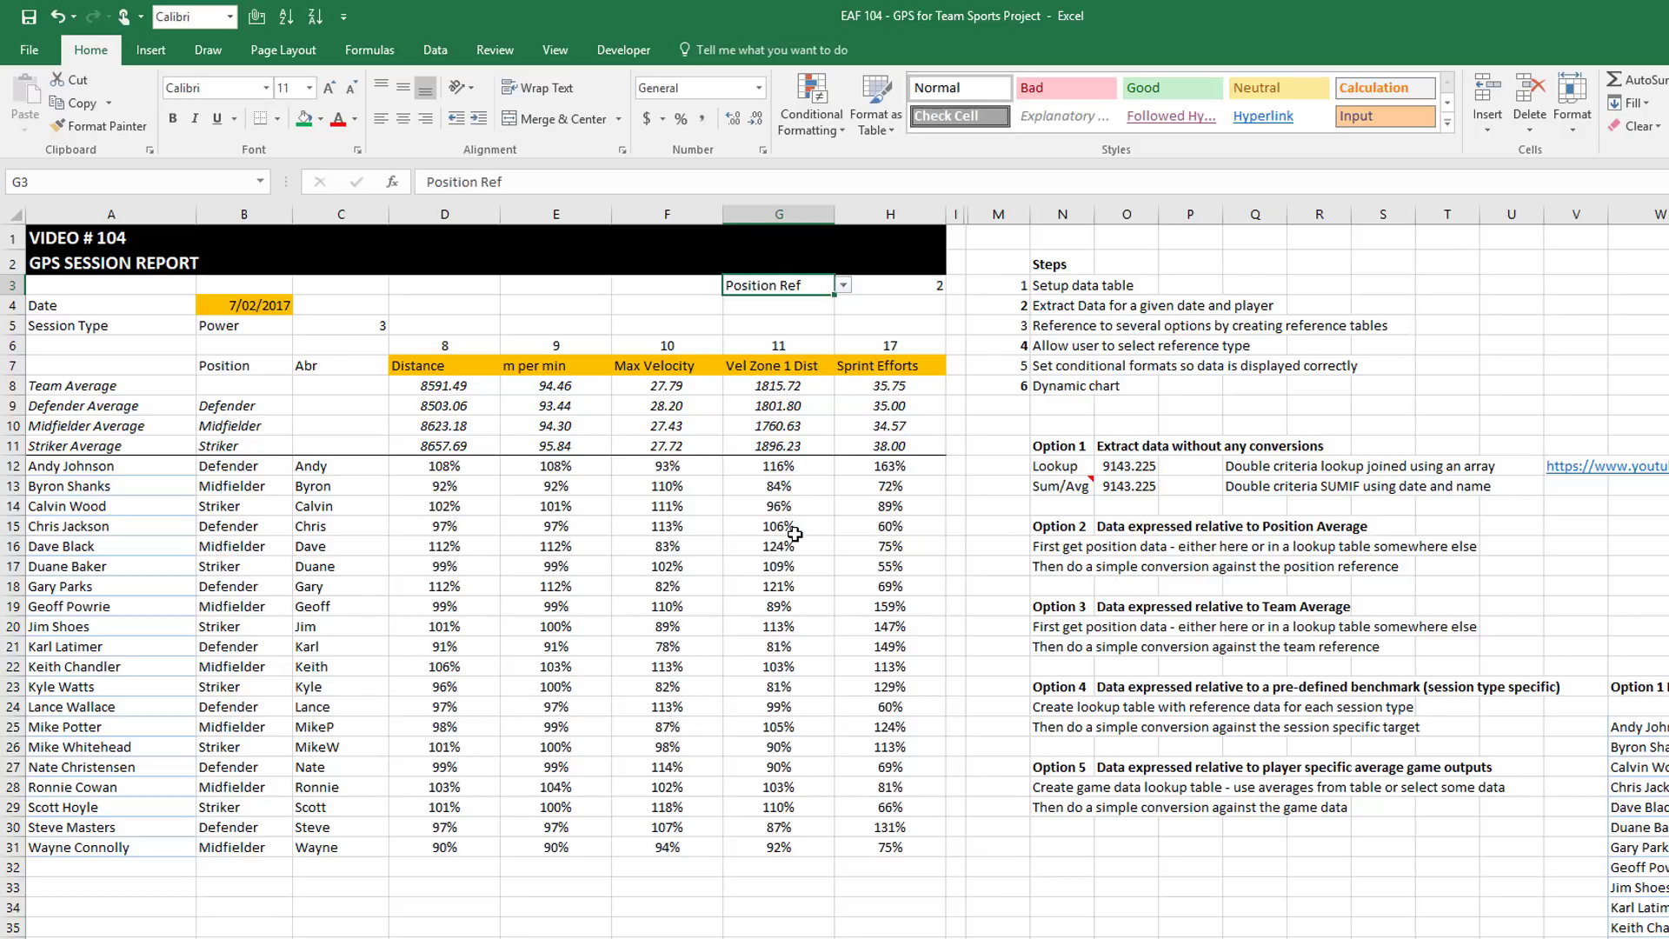
{"action": "left_click", "coordinate": [844, 286]}
{"action": "left_click", "coordinate": [783, 329]}
{"action": "left_click", "coordinate": [843, 286]}
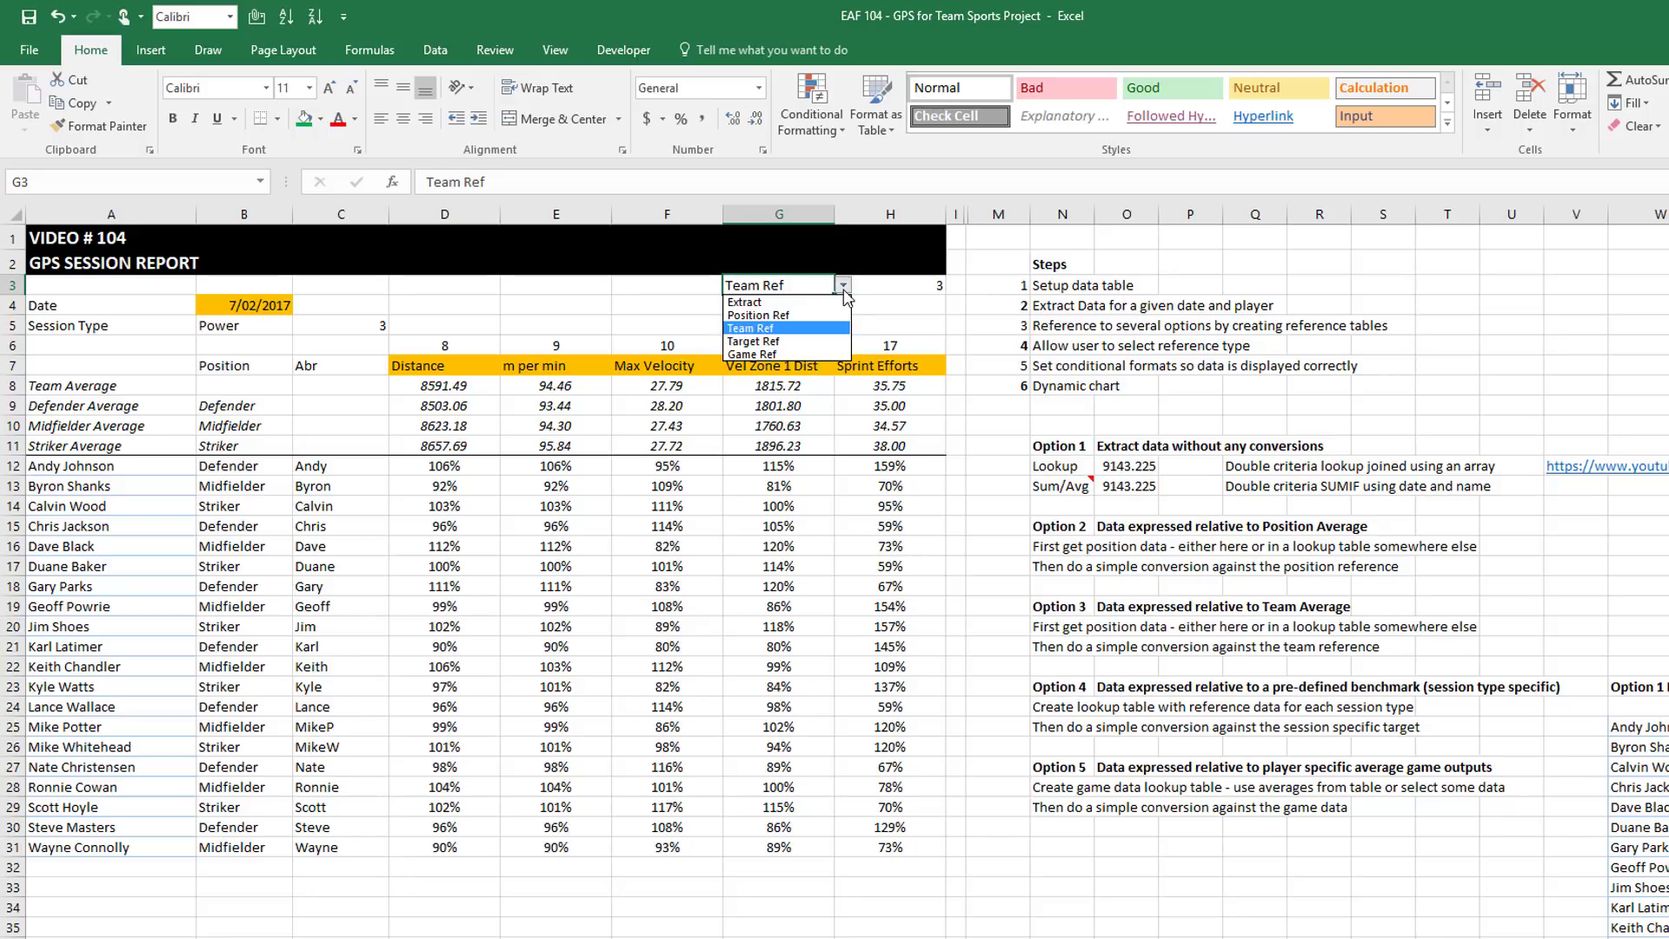
{"action": "left_click", "coordinate": [783, 343]}
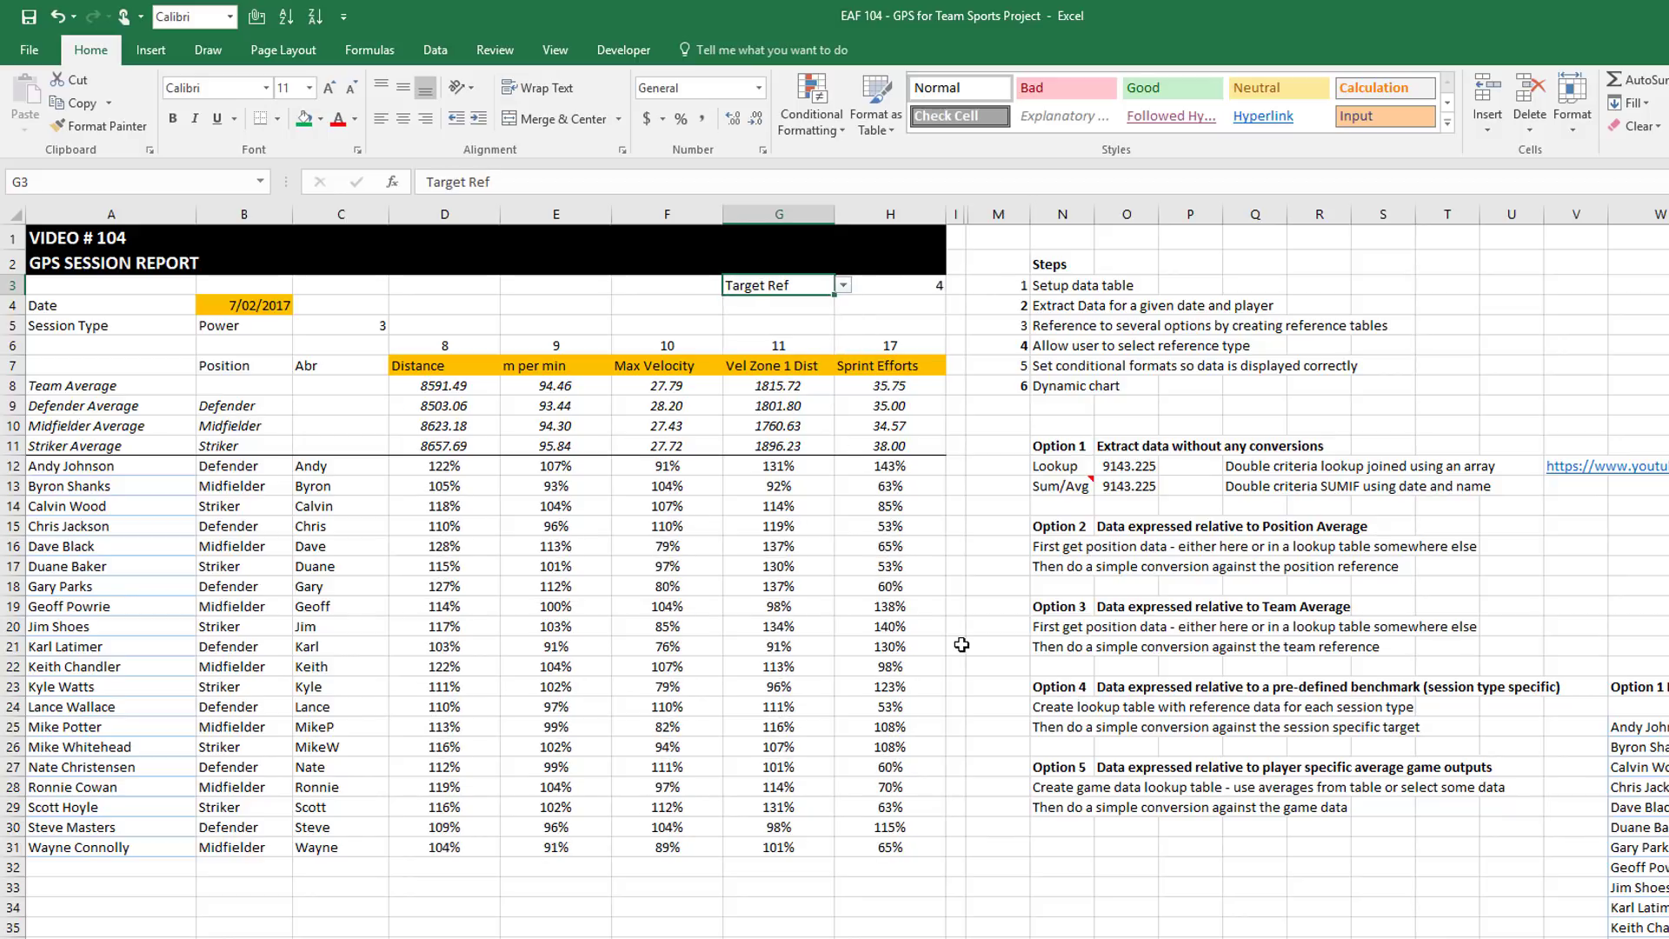
{"action": "left_click", "coordinate": [849, 290]}
{"action": "left_click", "coordinate": [782, 356]}
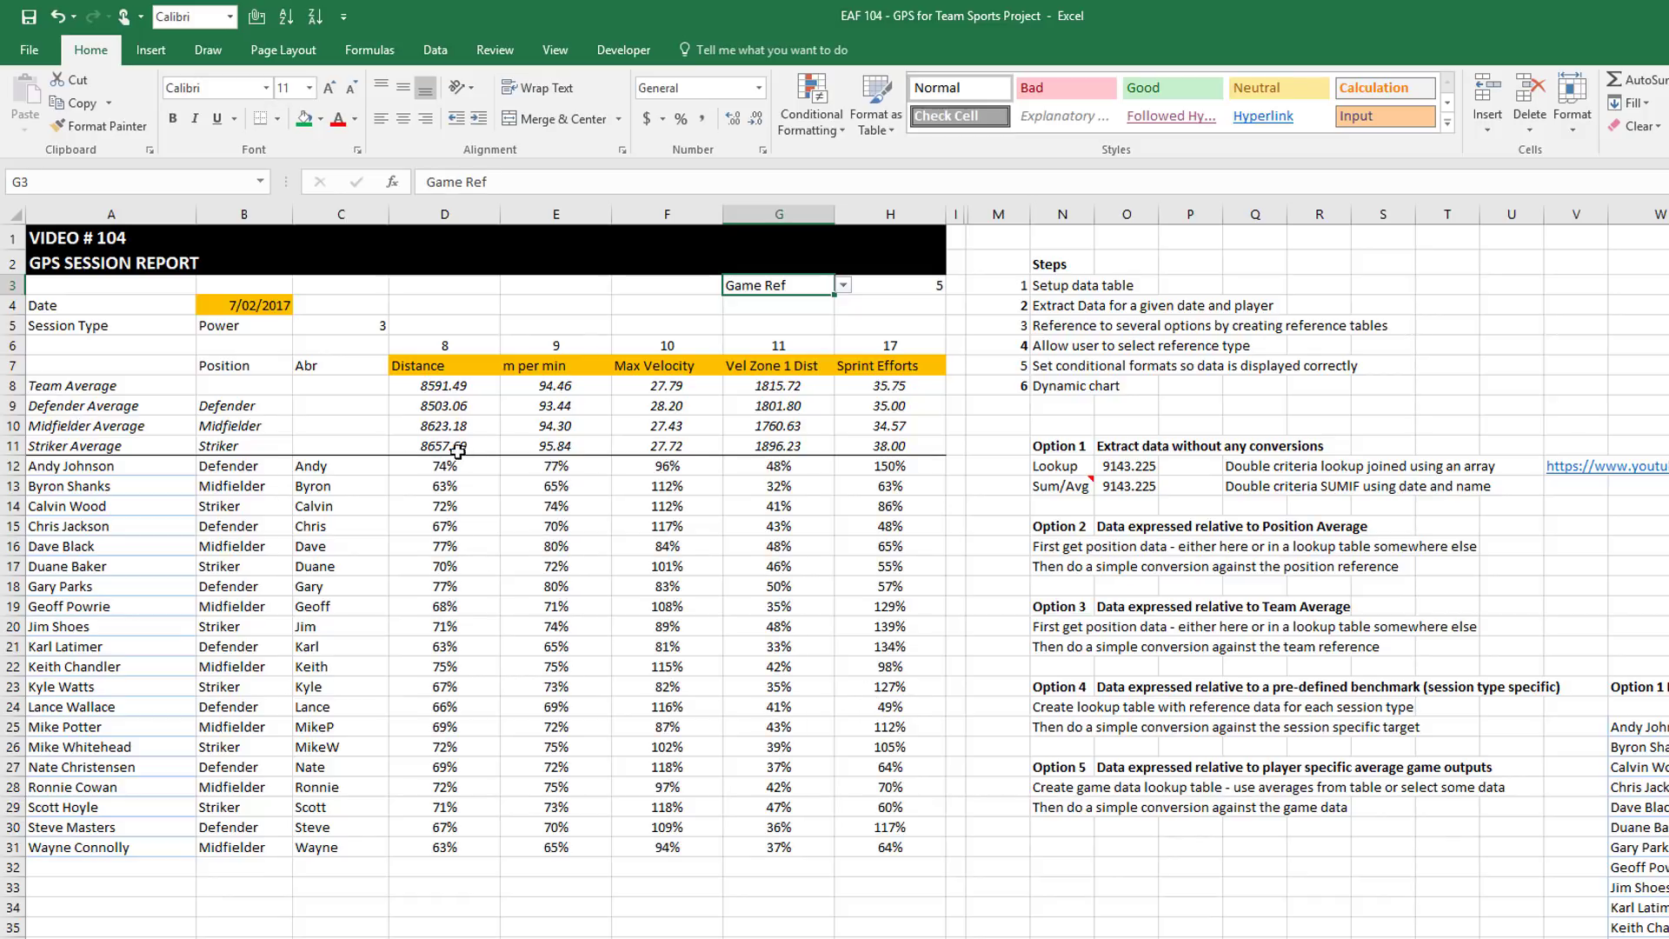
{"action": "left_click", "coordinate": [677, 368]}
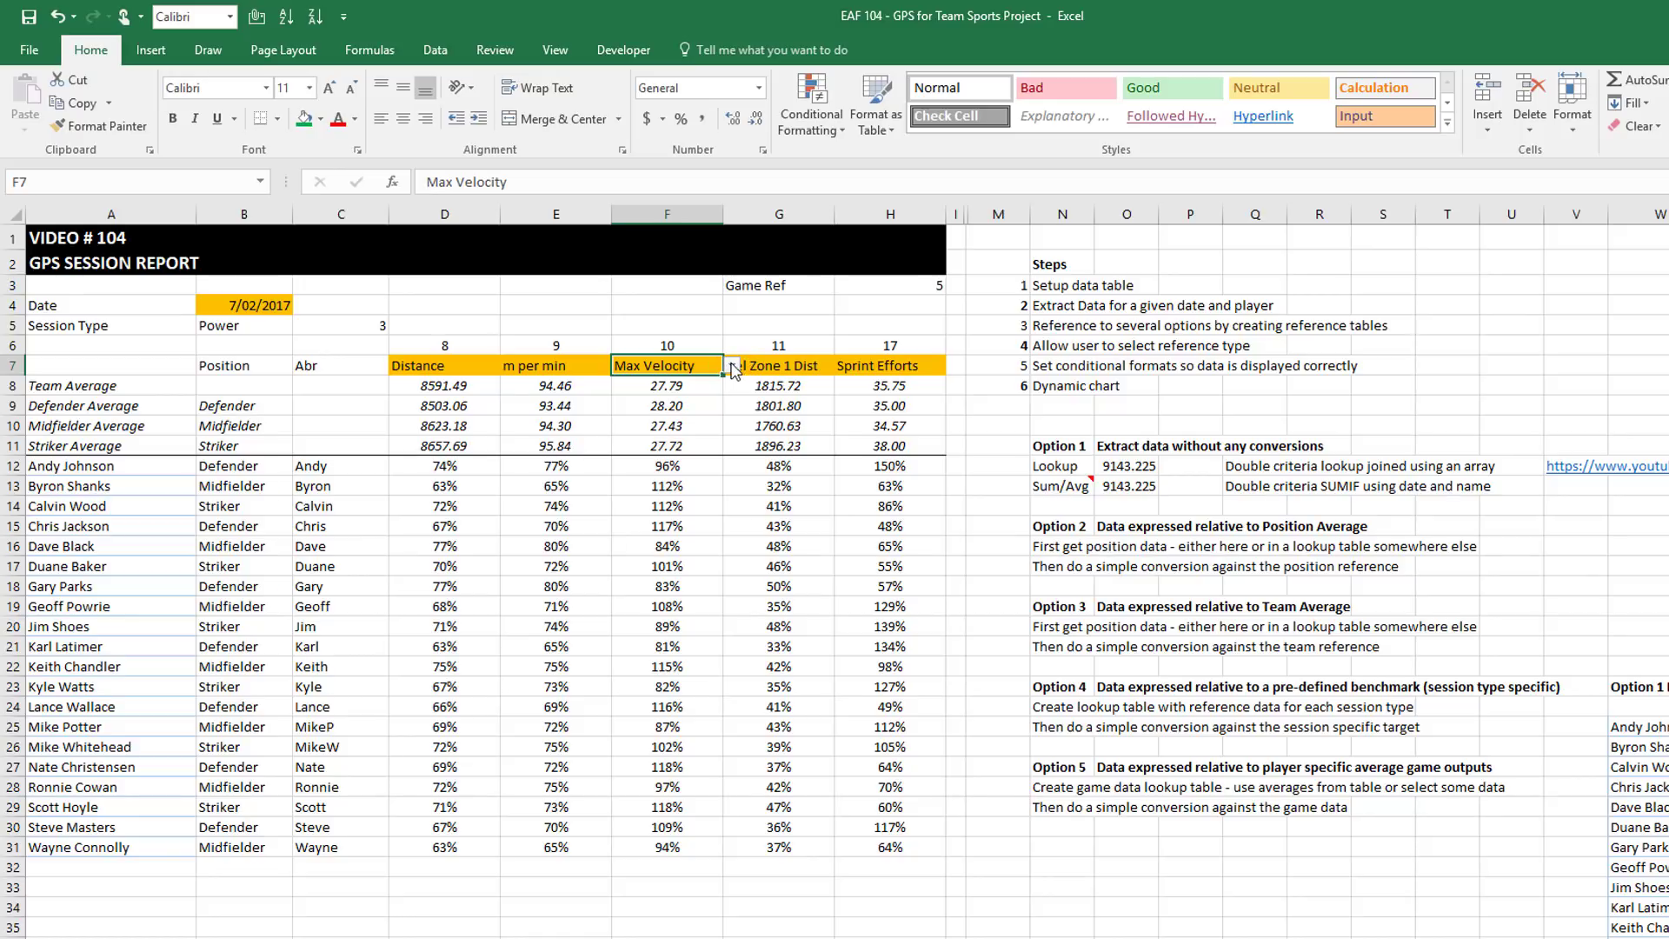
Switch F7's metric from Max Velocity to Player Load
{"action": "left_click", "coordinate": [733, 365]}
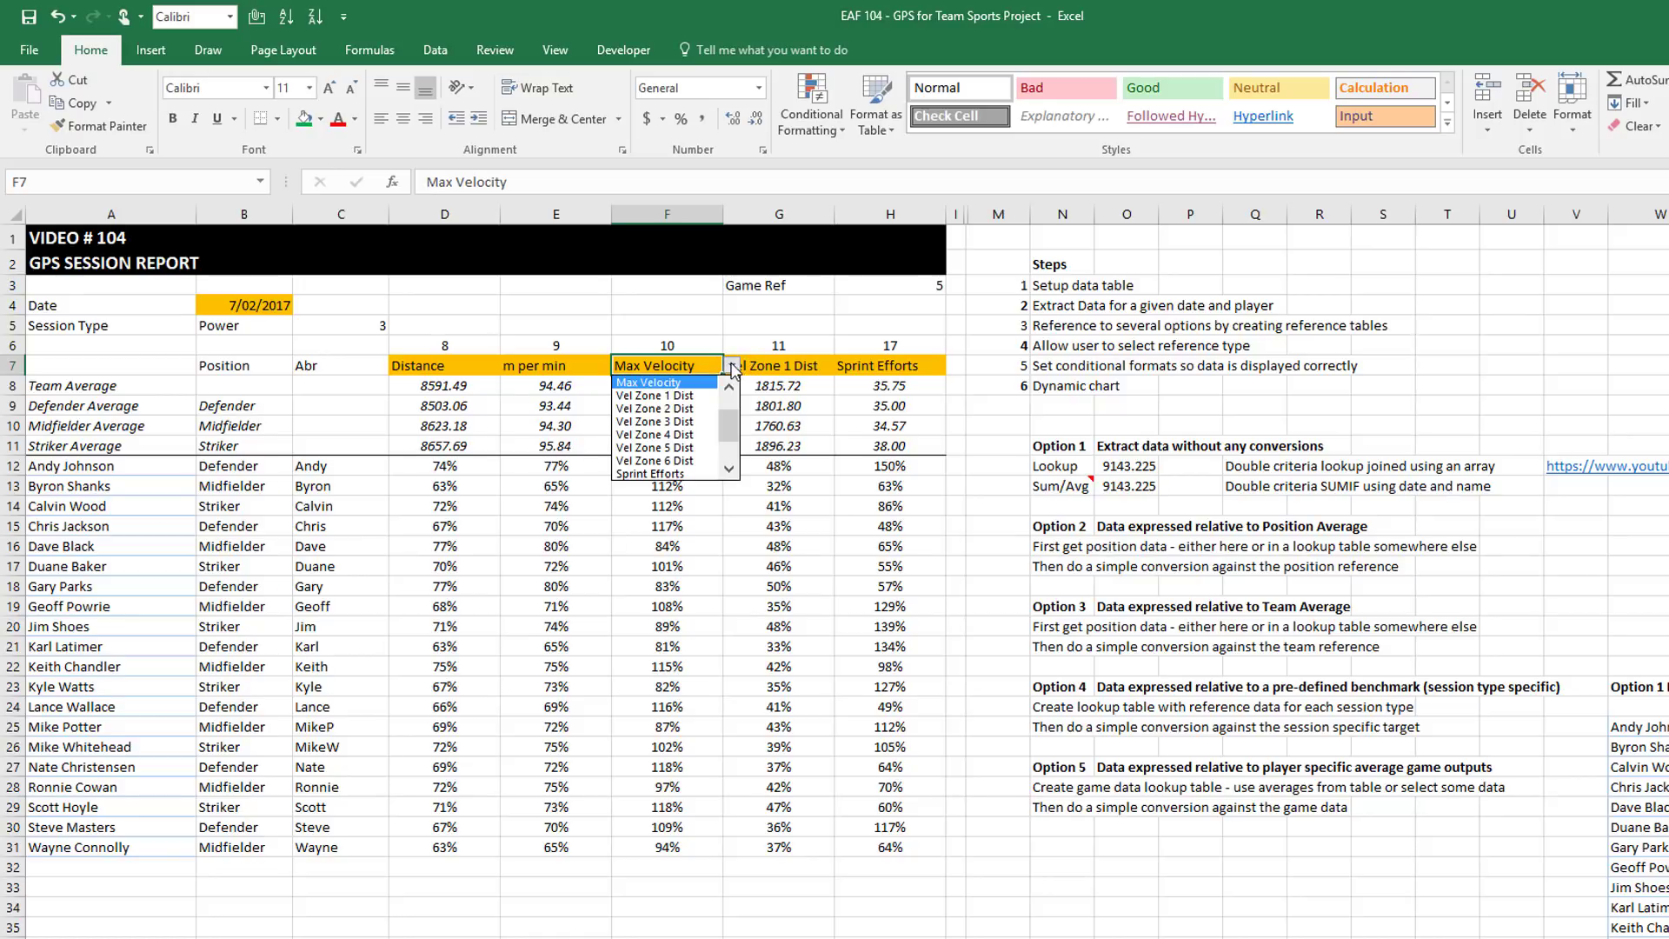
{"action": "left_click", "coordinate": [728, 471]}
{"action": "left_click", "coordinate": [729, 471]}
{"action": "left_click", "coordinate": [729, 471]}
{"action": "left_click", "coordinate": [729, 470]}
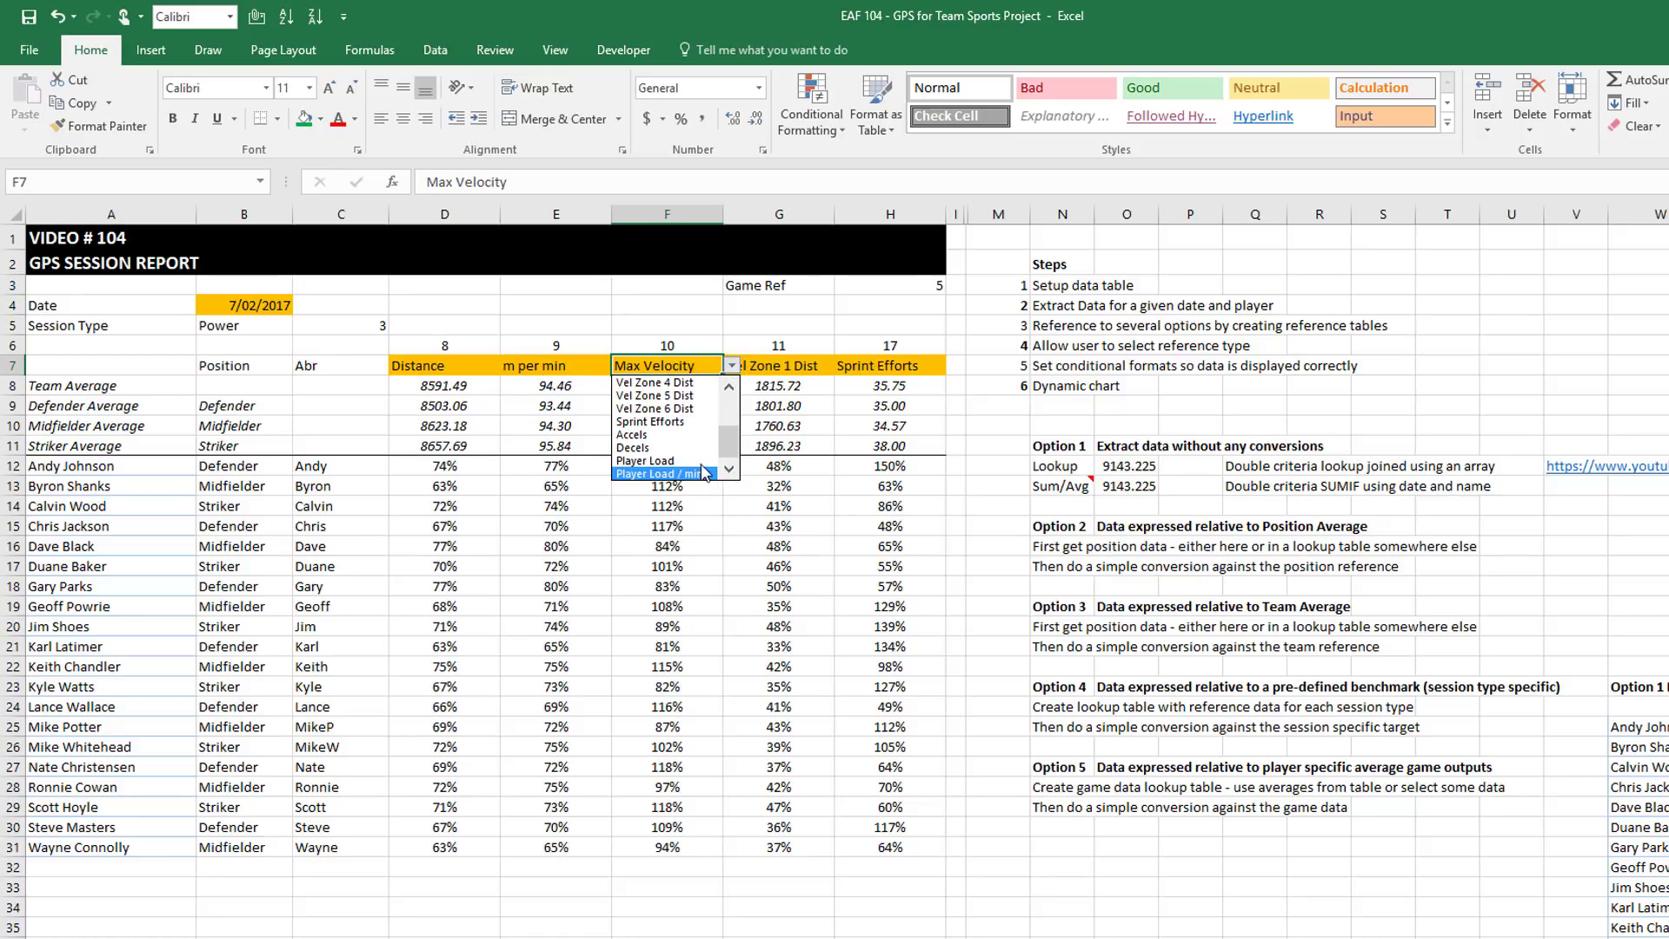
{"action": "left_click", "coordinate": [703, 460]}
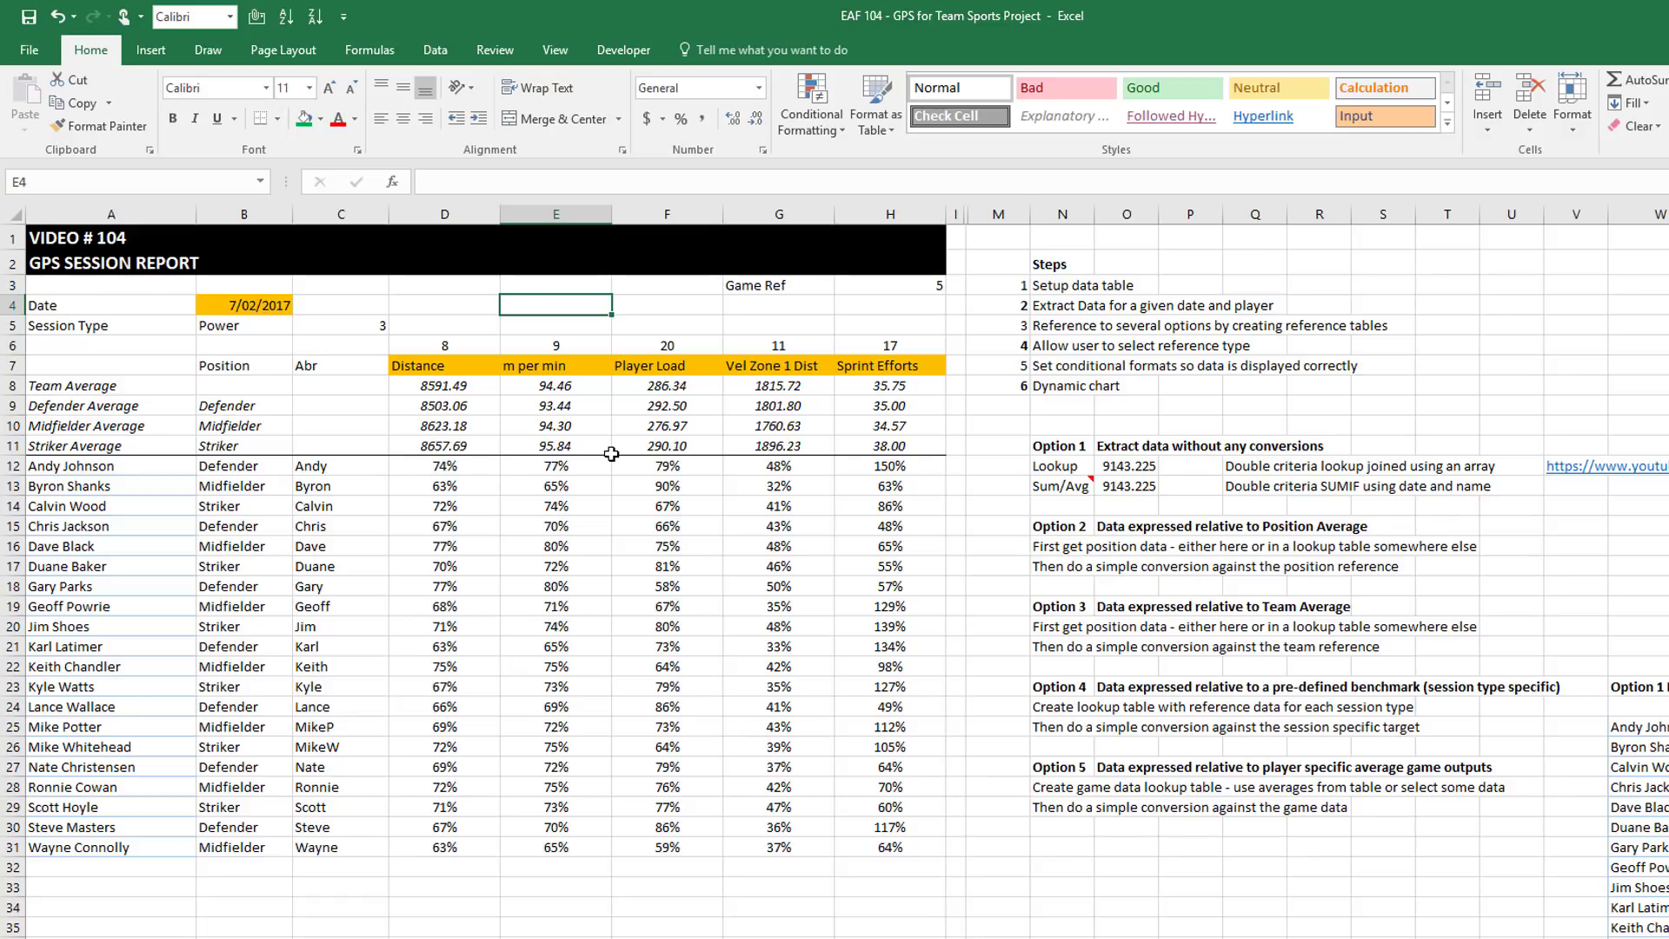
Unhide columns J–L holding the Chart, Label and Combo headings
{"action": "left_click", "coordinate": [966, 213]}
{"action": "left_click_drag", "start_coordinate": [966, 213], "coordinate": [956, 213]}
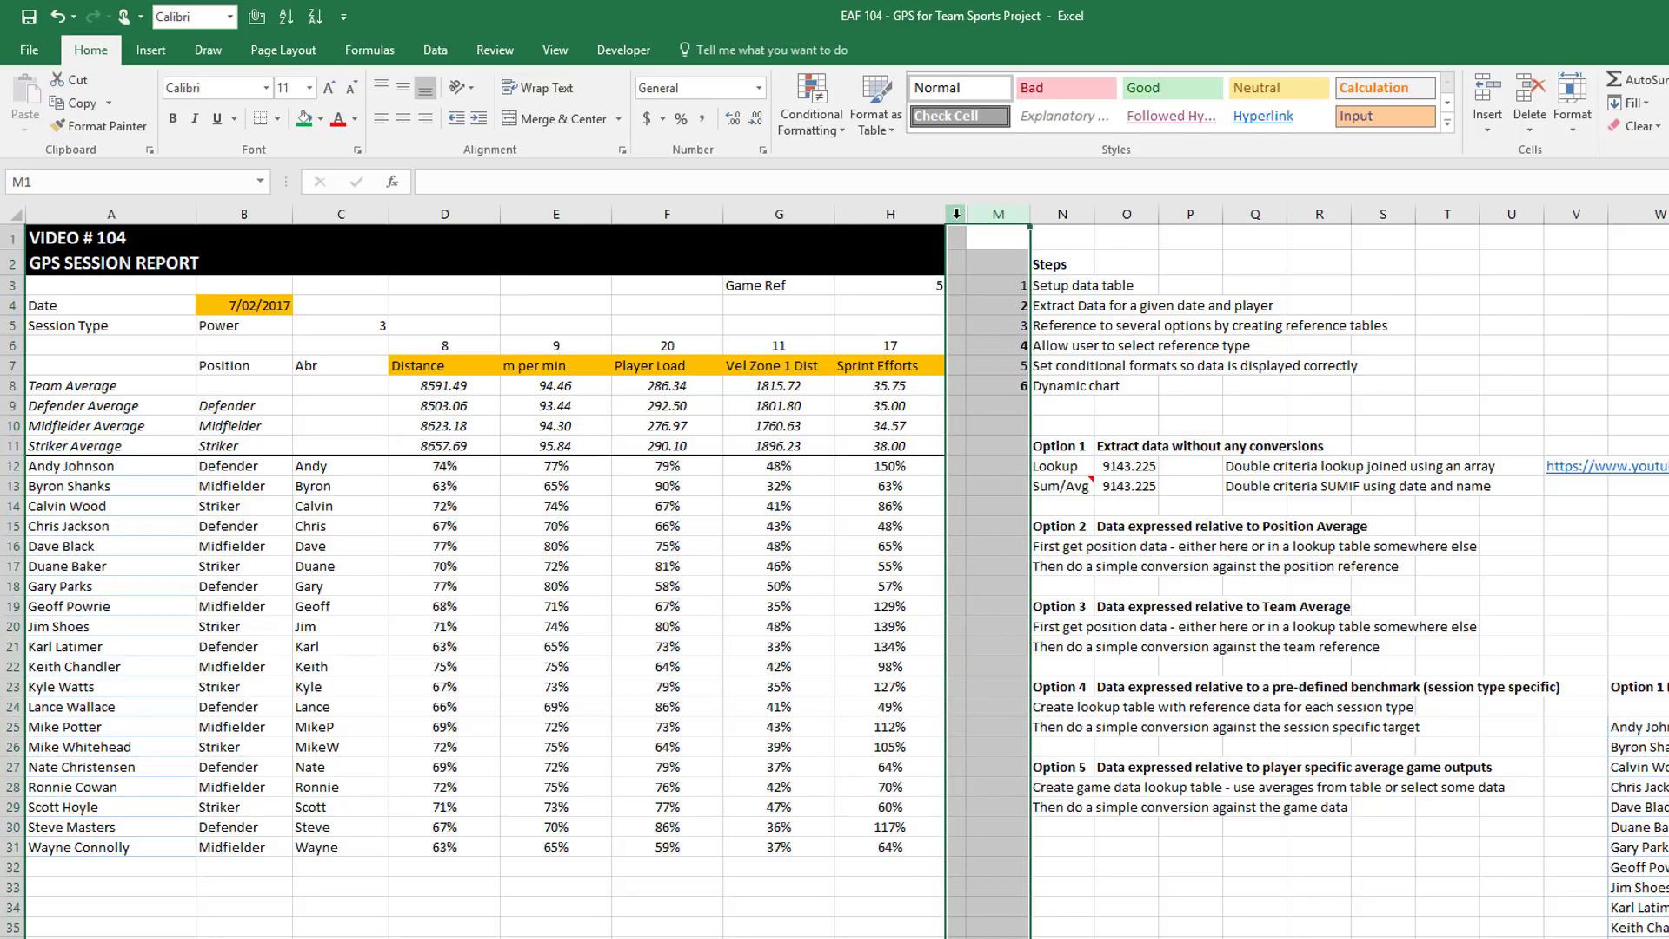
{"action": "right_click", "coordinate": [959, 219]}
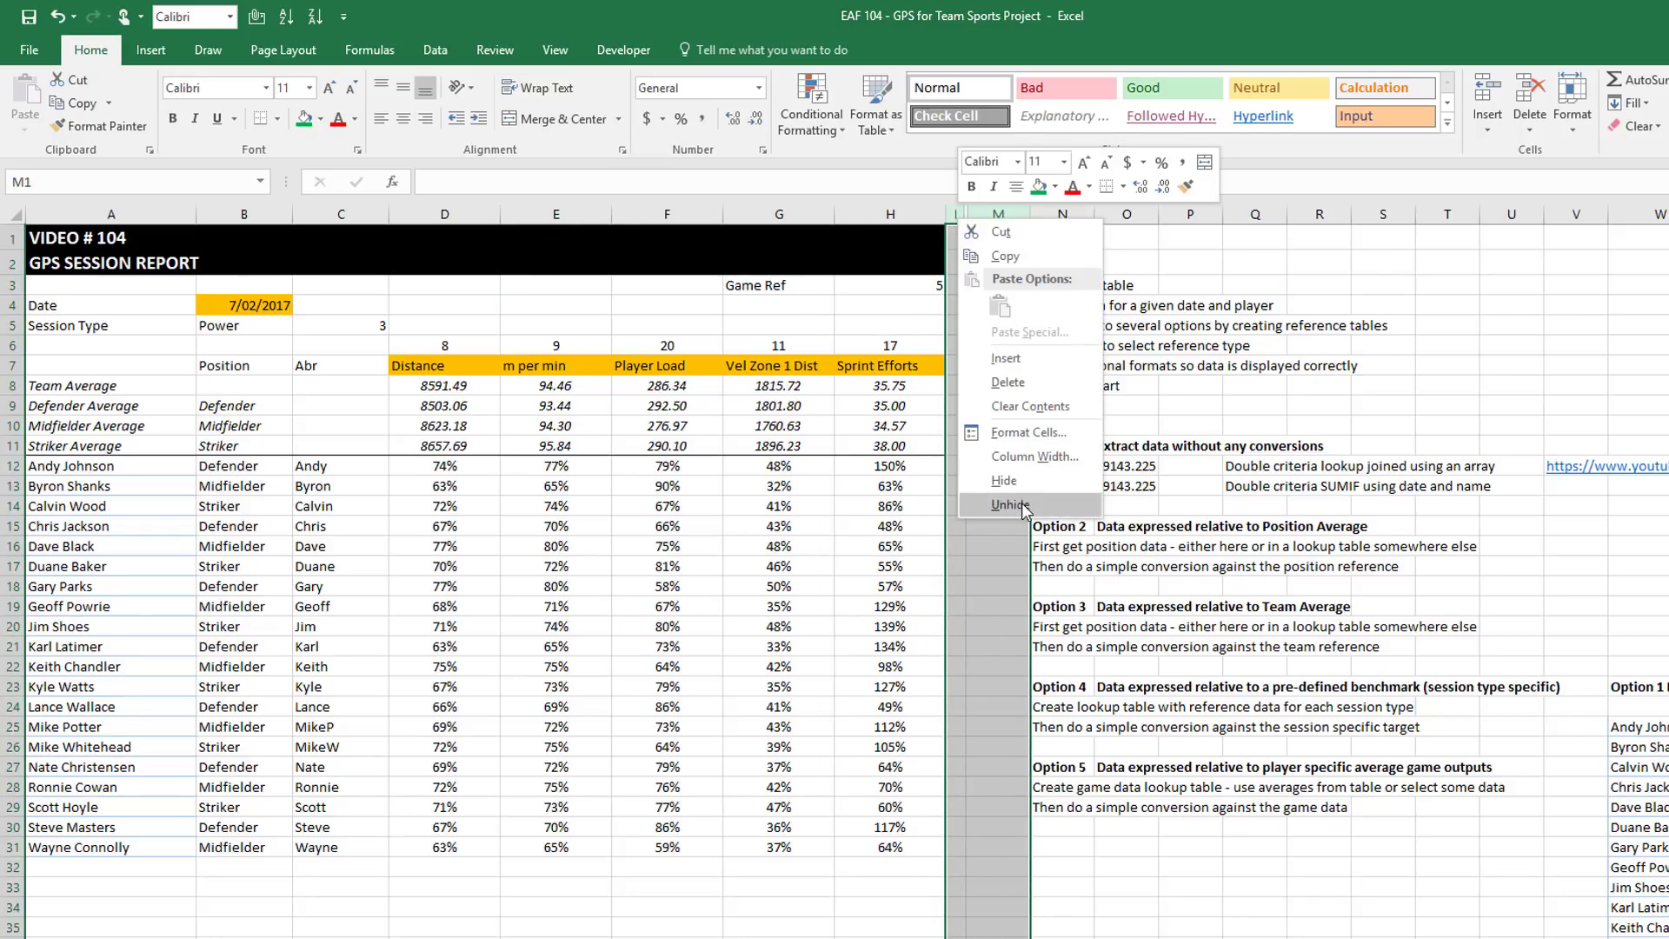
{"action": "left_click", "coordinate": [1010, 505]}
{"action": "left_click", "coordinate": [1013, 425]}
{"action": "left_click", "coordinate": [1000, 386]}
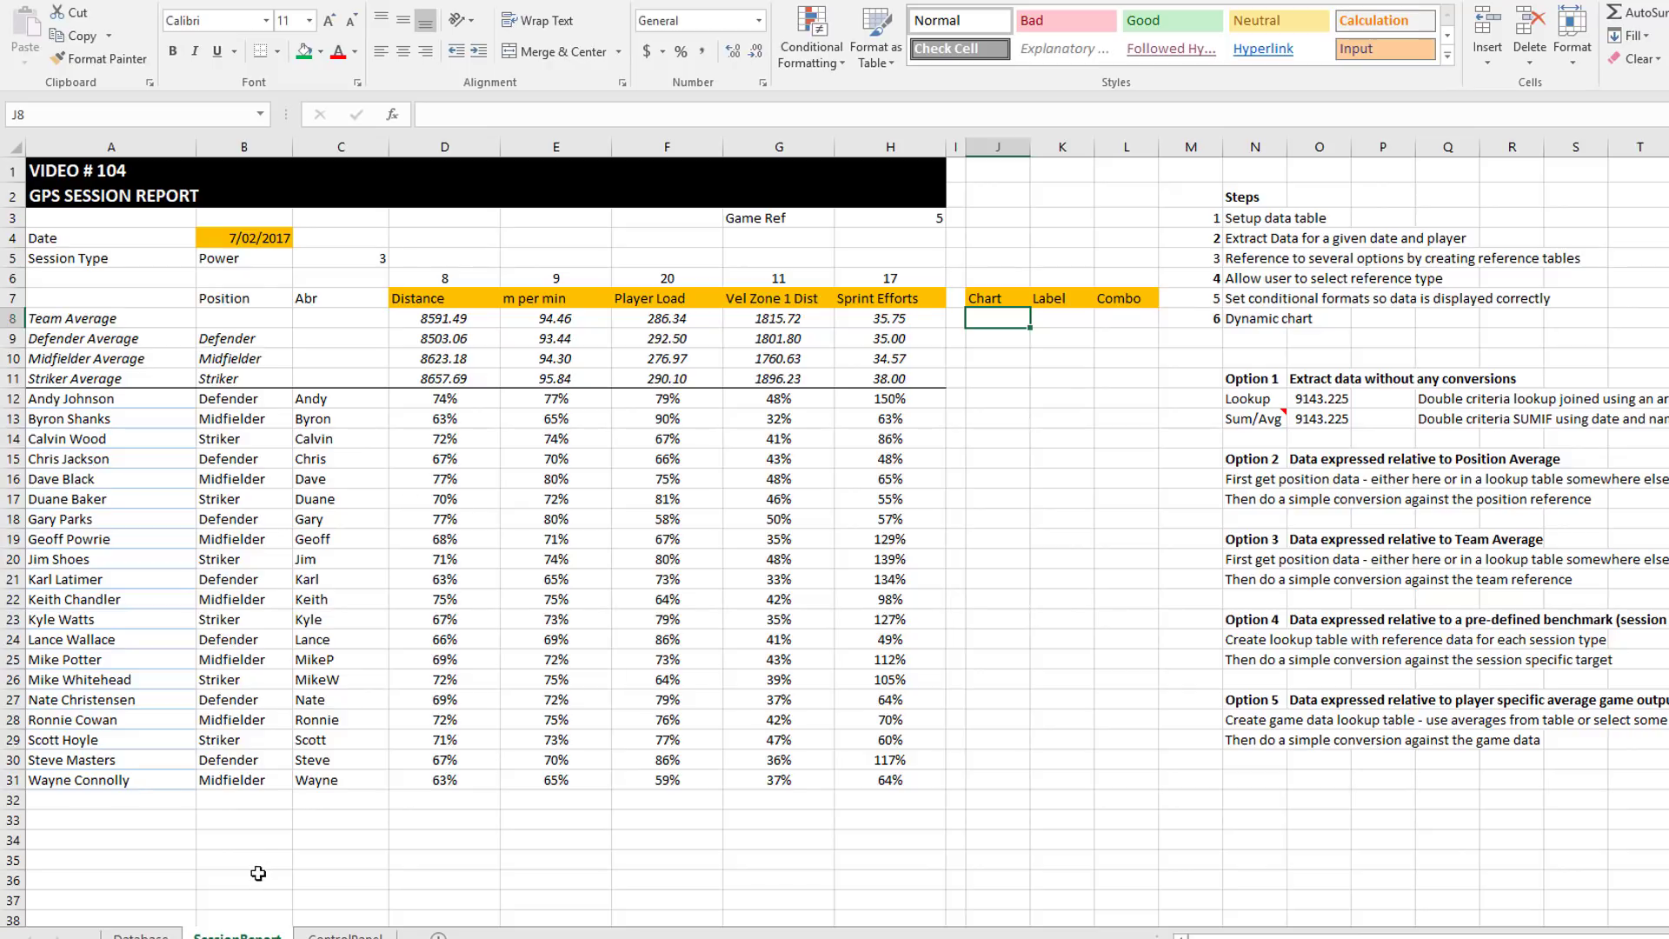
{"action": "left_click", "coordinate": [194, 821]}
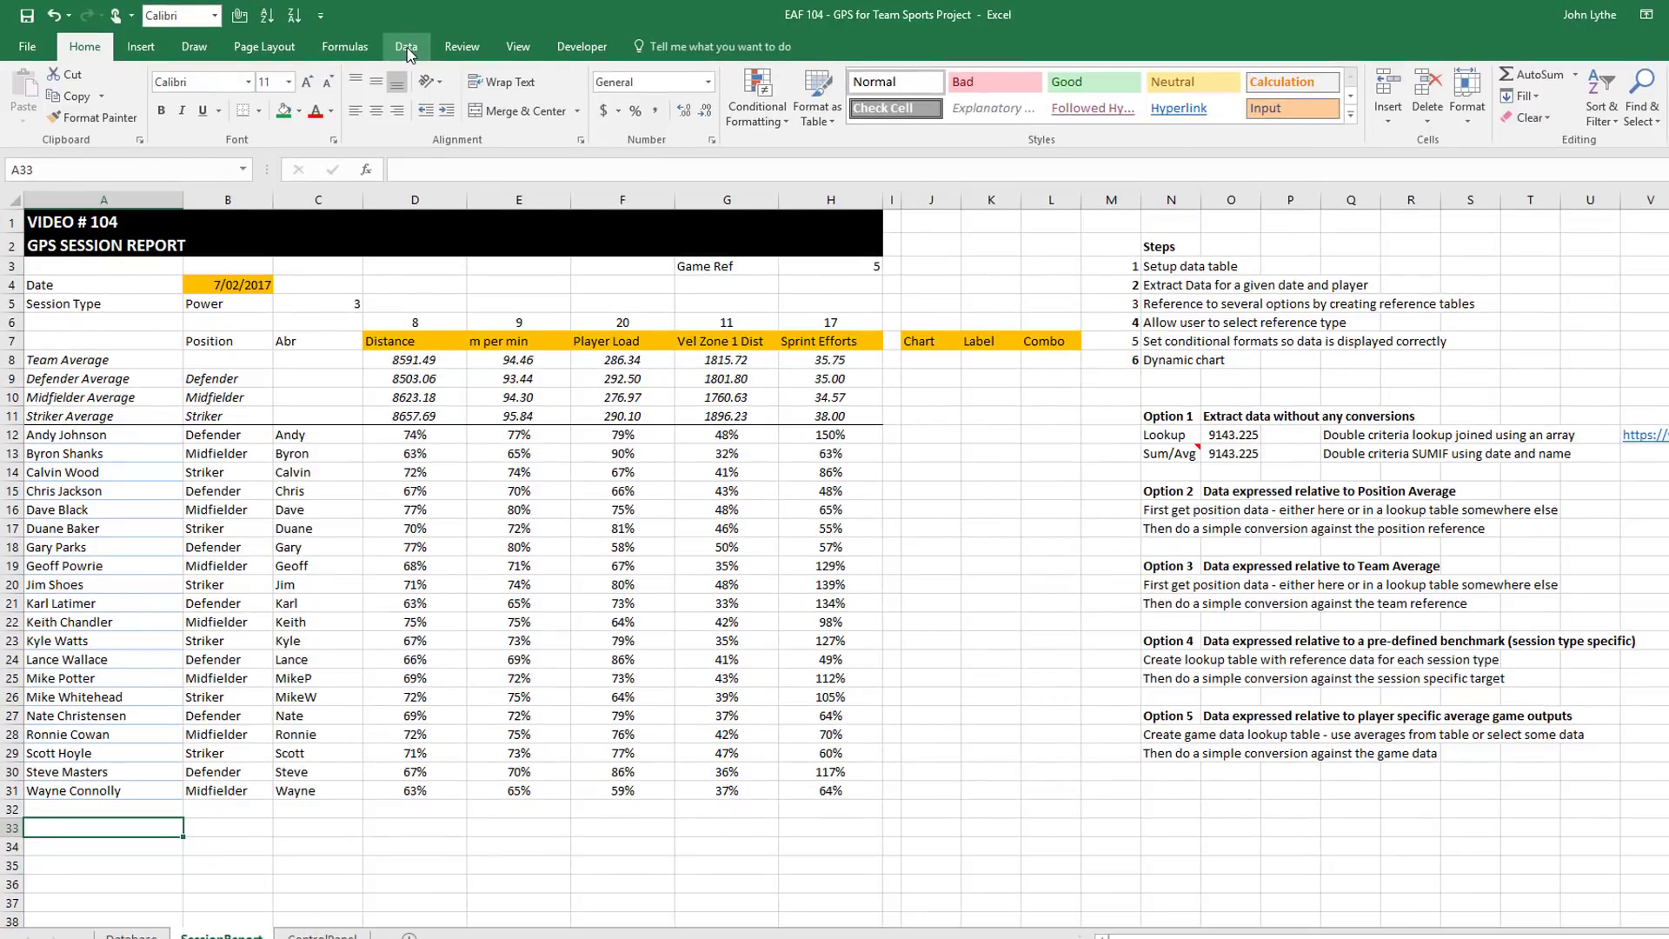
{"action": "left_click", "coordinate": [407, 49]}
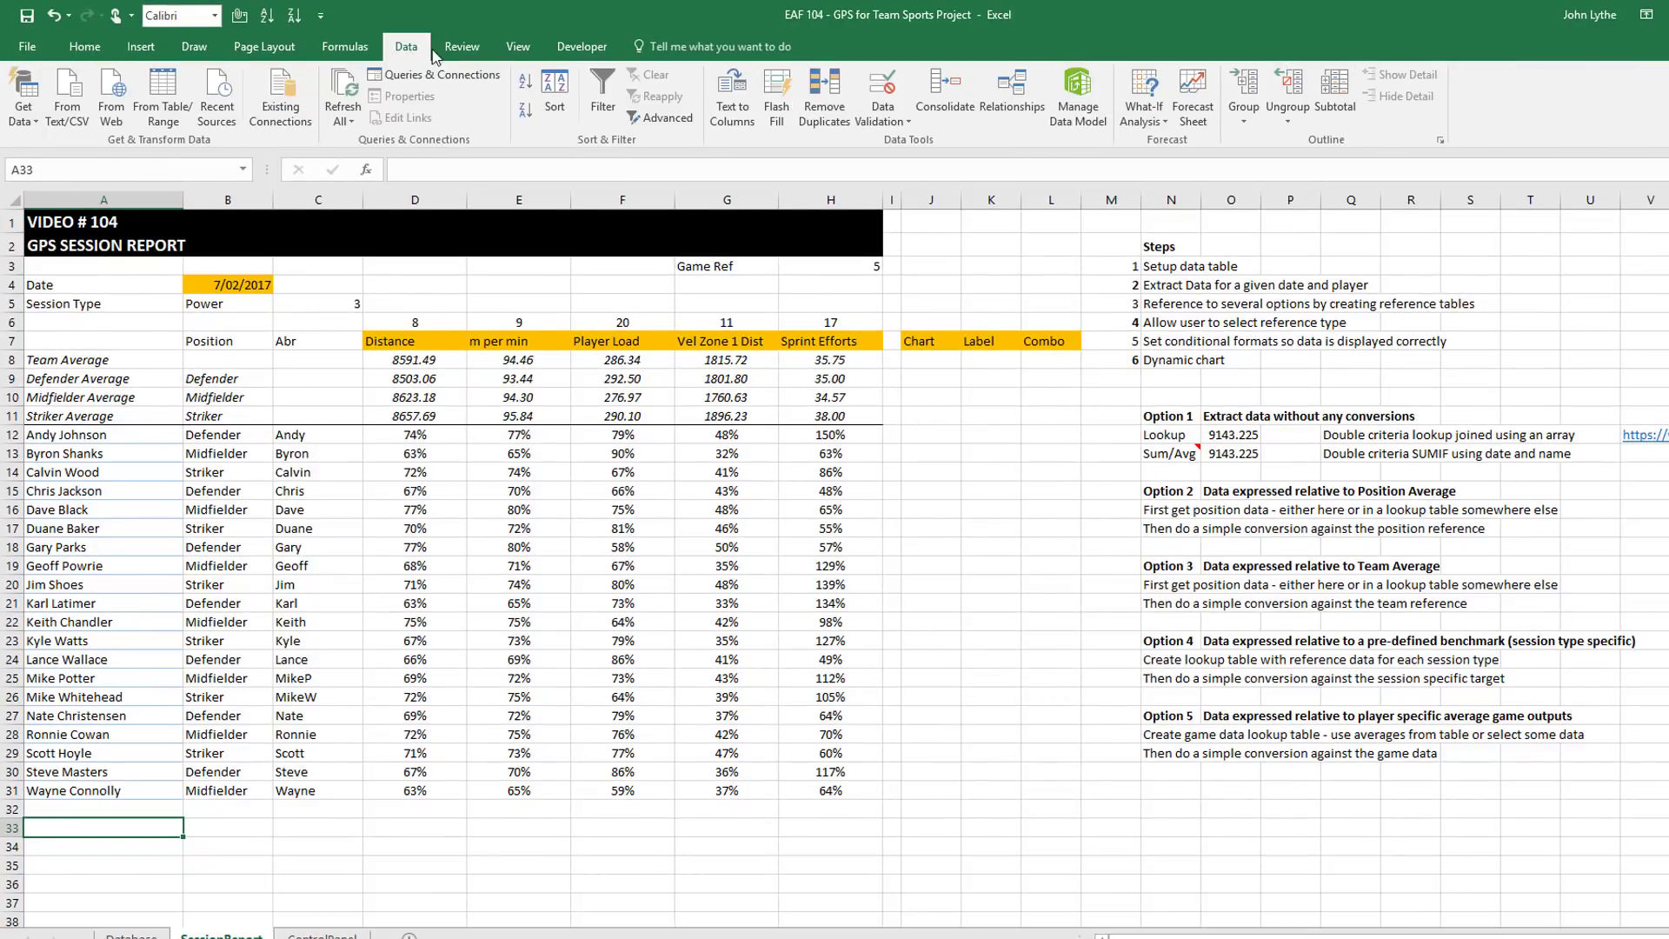
Give A33 a list validation sourced from the metric headings D7:H7
{"action": "left_click", "coordinate": [883, 114]}
{"action": "left_click", "coordinate": [924, 140]}
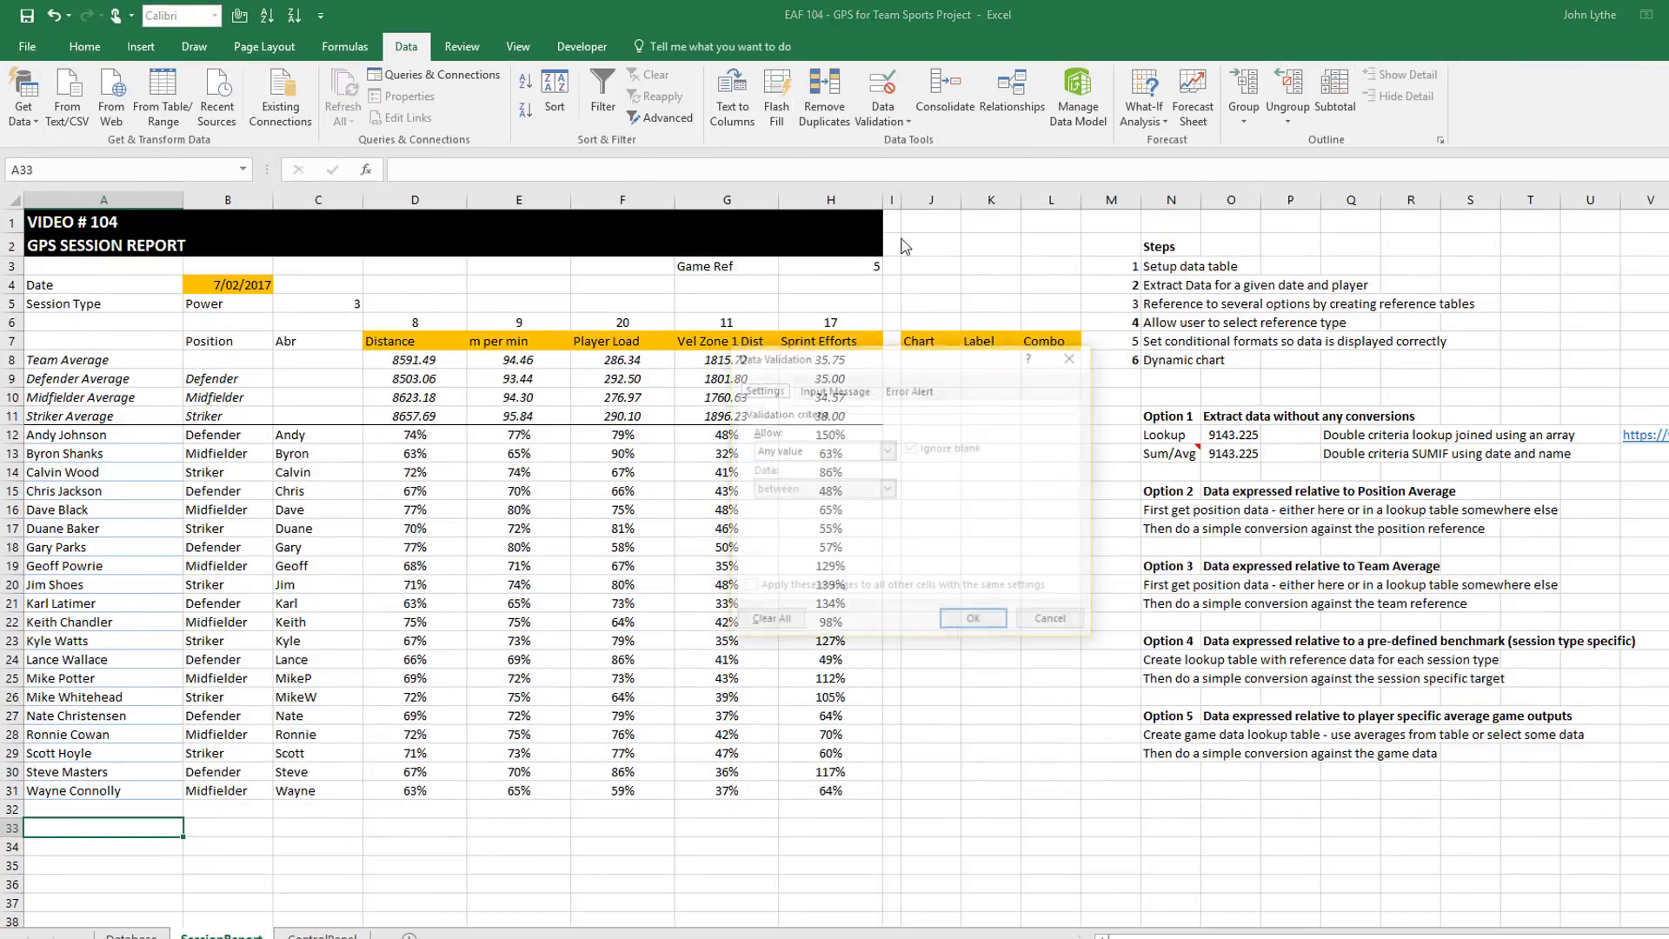
{"action": "left_click", "coordinate": [887, 449]}
{"action": "left_click", "coordinate": [798, 505]}
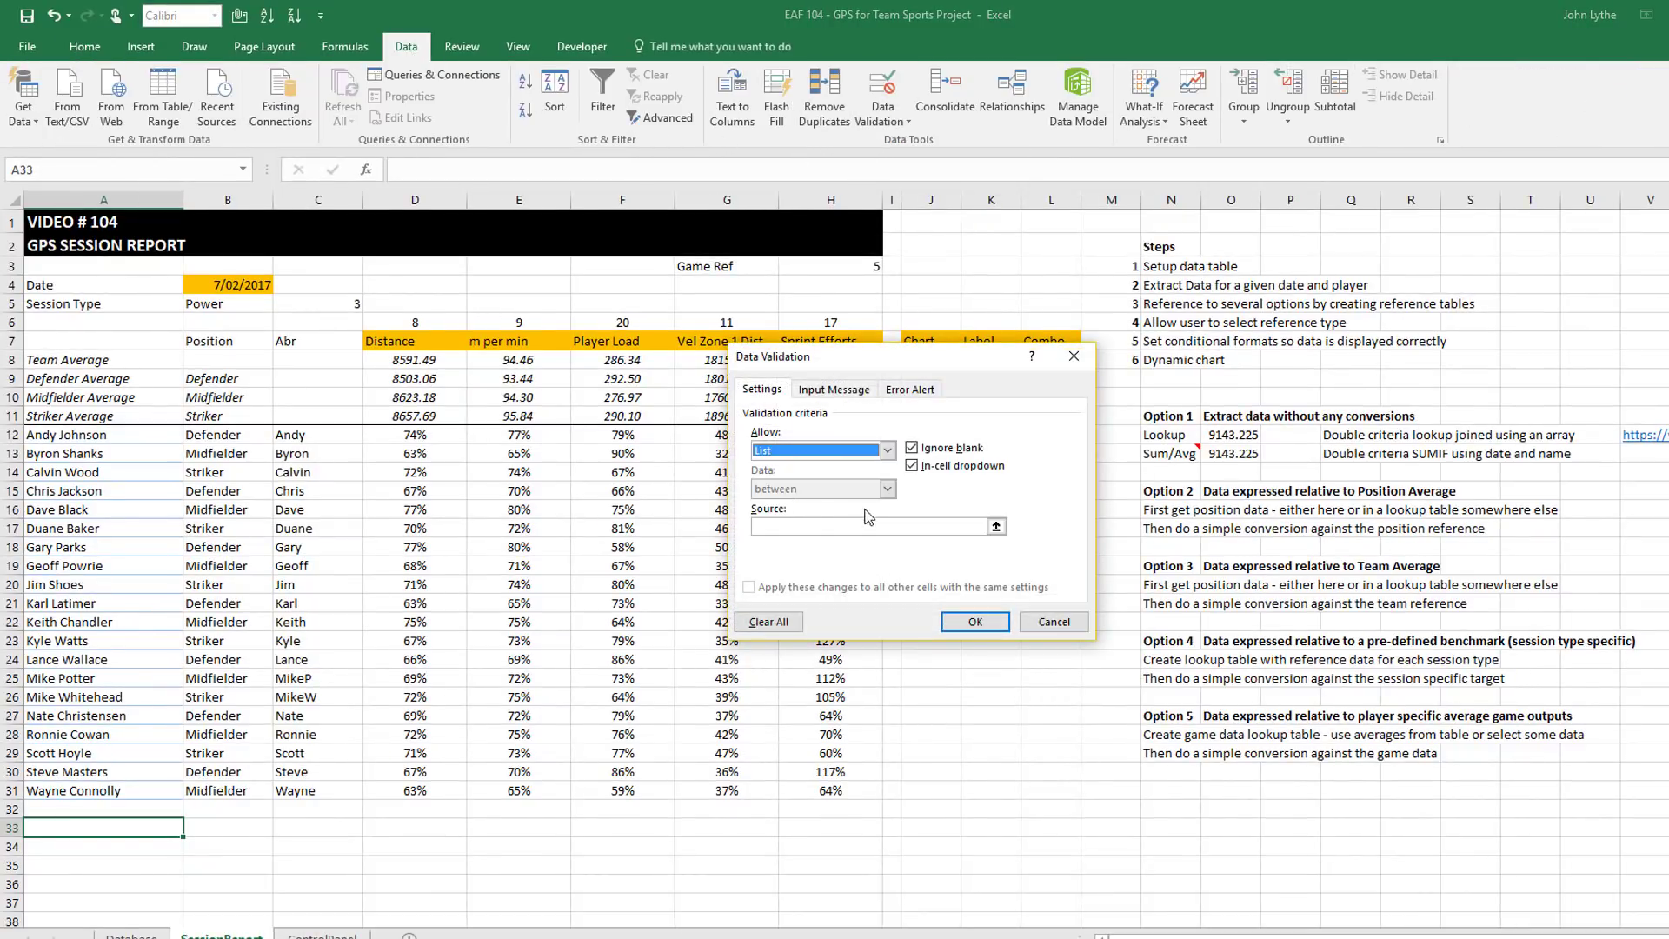
{"action": "left_click", "coordinate": [997, 527]}
{"action": "left_click_drag", "start_coordinate": [407, 351], "coordinate": [826, 343]}
{"action": "left_click", "coordinate": [1084, 381]}
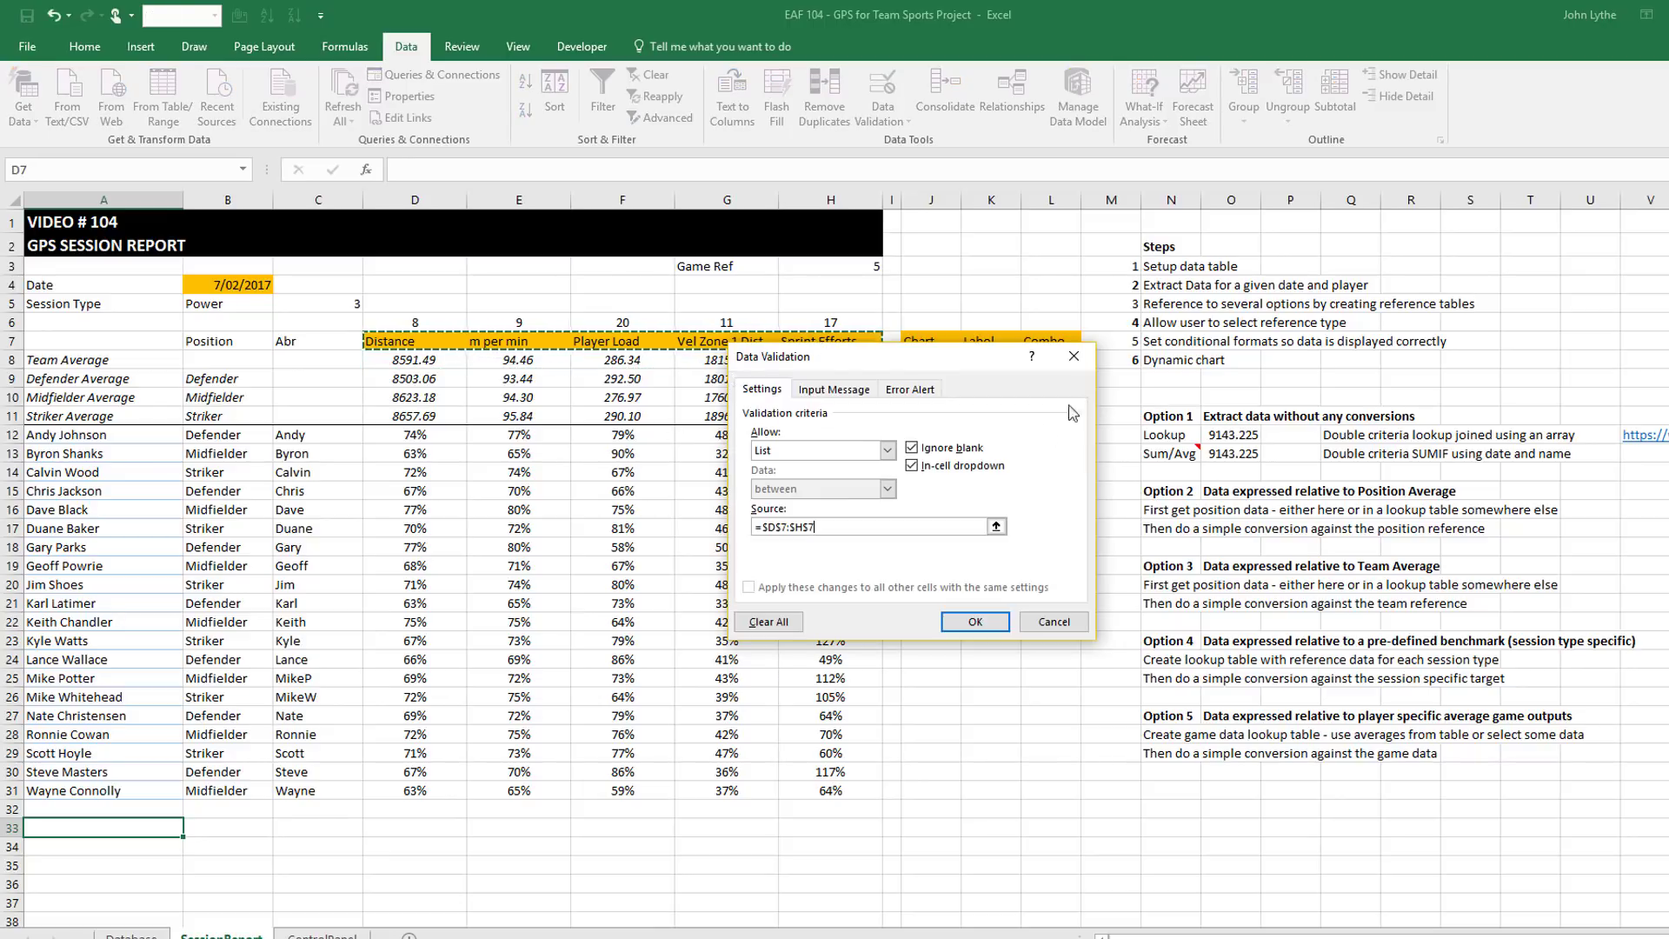
{"action": "left_click", "coordinate": [975, 623]}
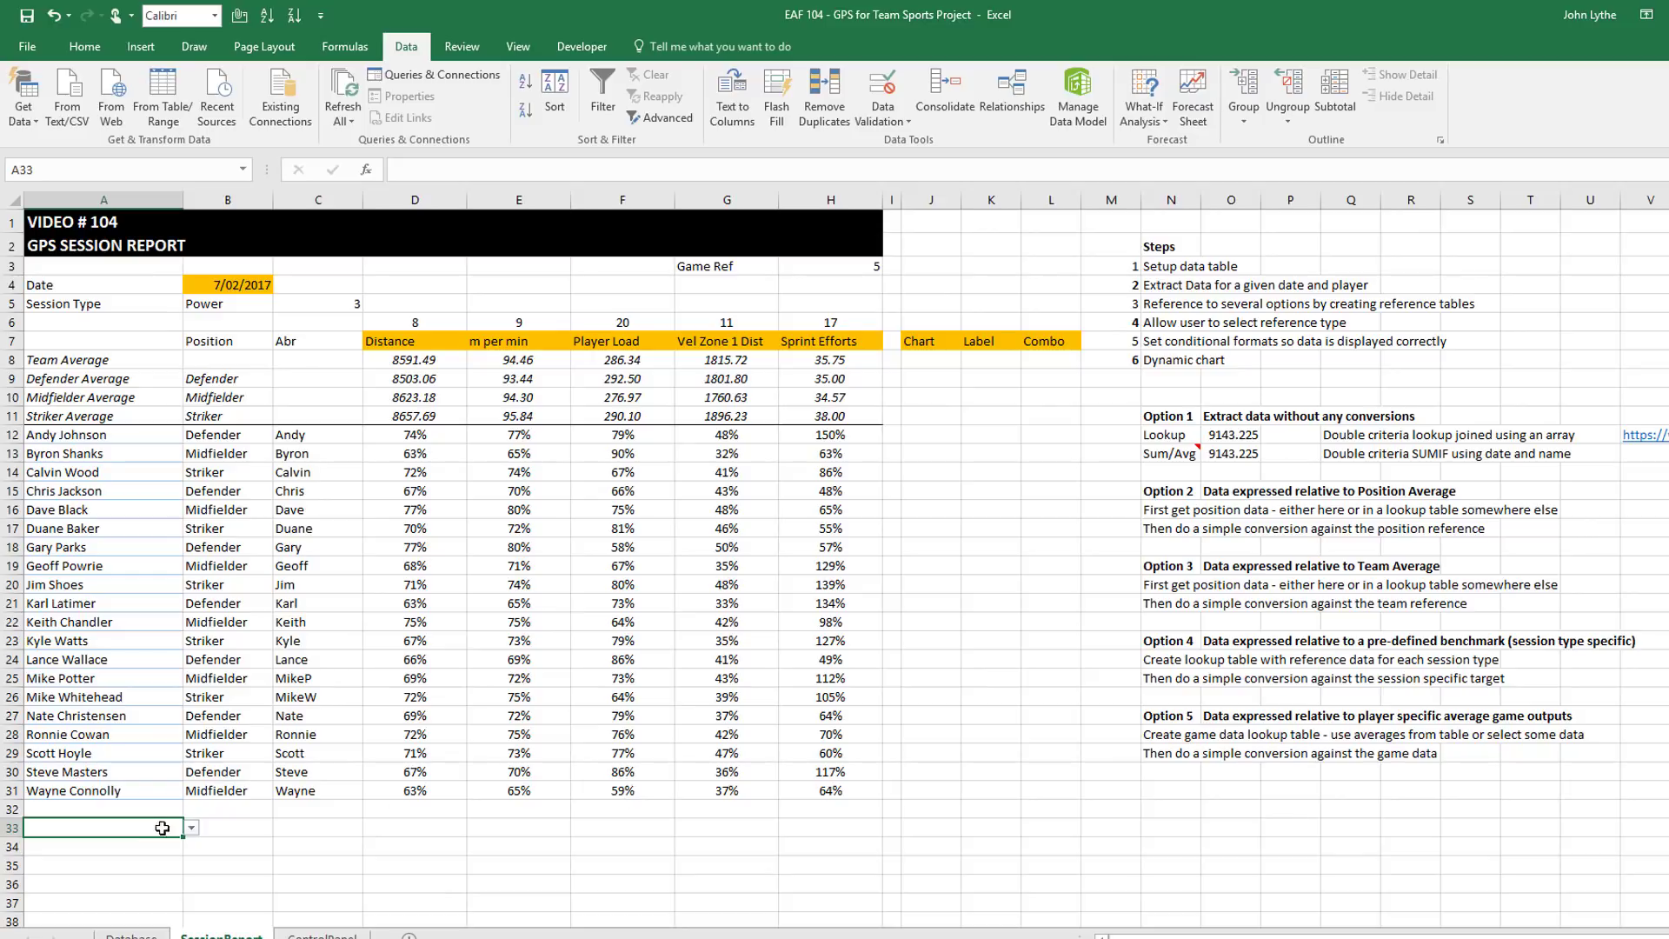
Set A33 to Distance and fill it orange as an input cell
{"action": "left_click", "coordinate": [192, 828]}
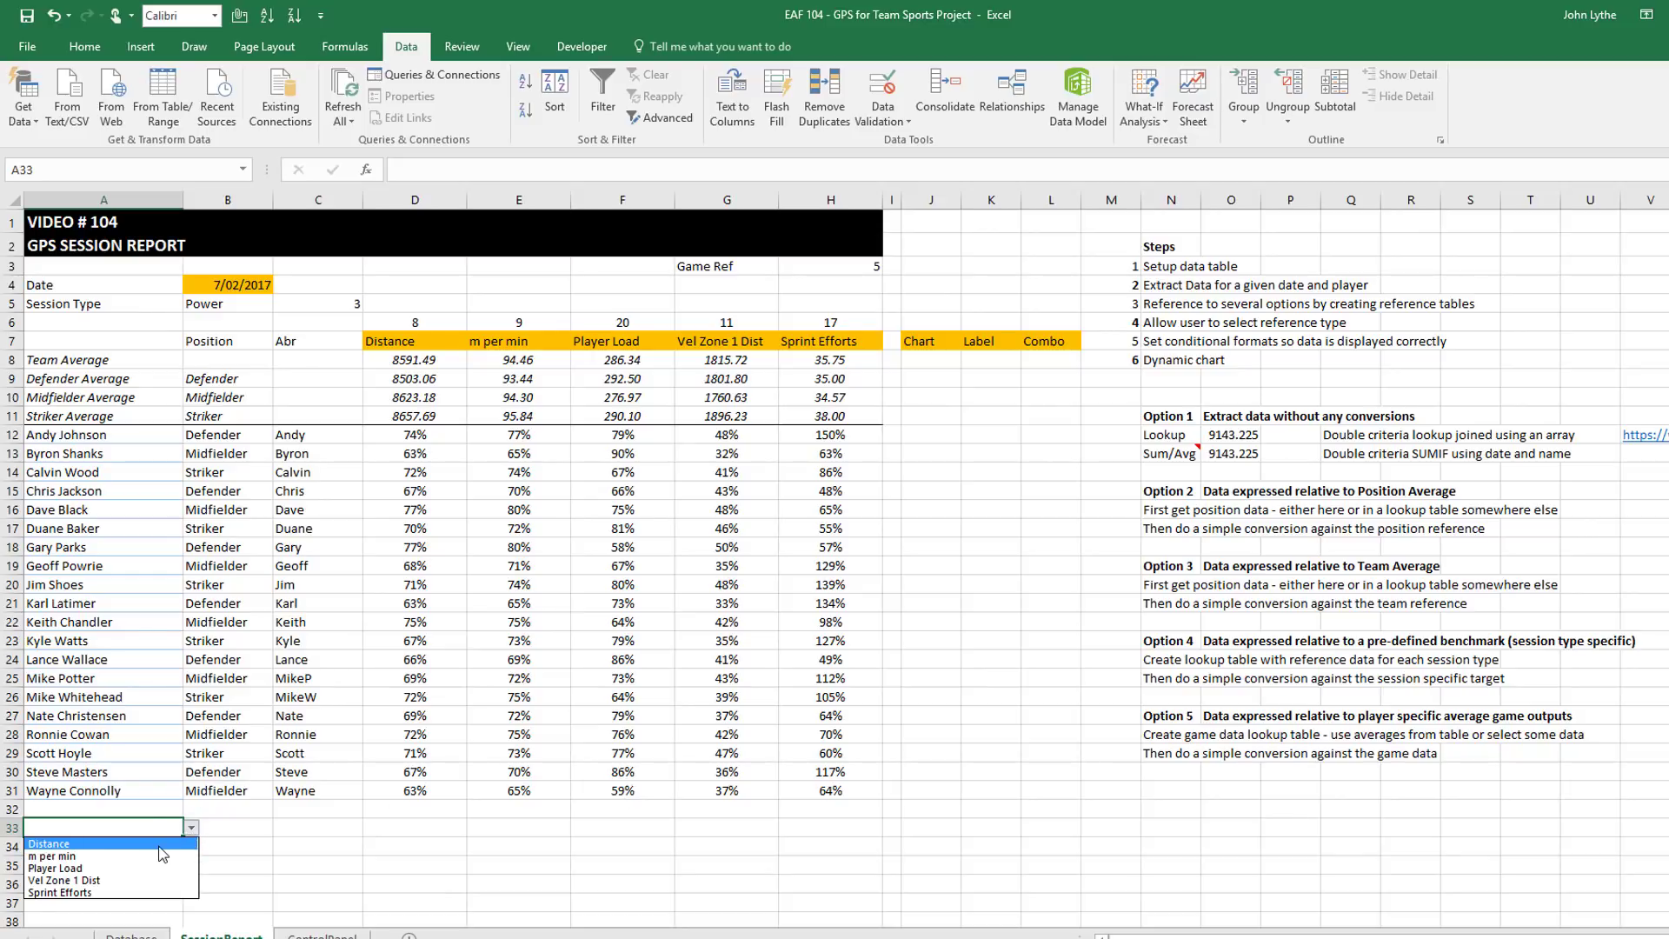
{"action": "left_click", "coordinate": [48, 843]}
{"action": "scroll", "coordinate": [150, 346], "scroll_direction": "down", "scroll_amount": 1}
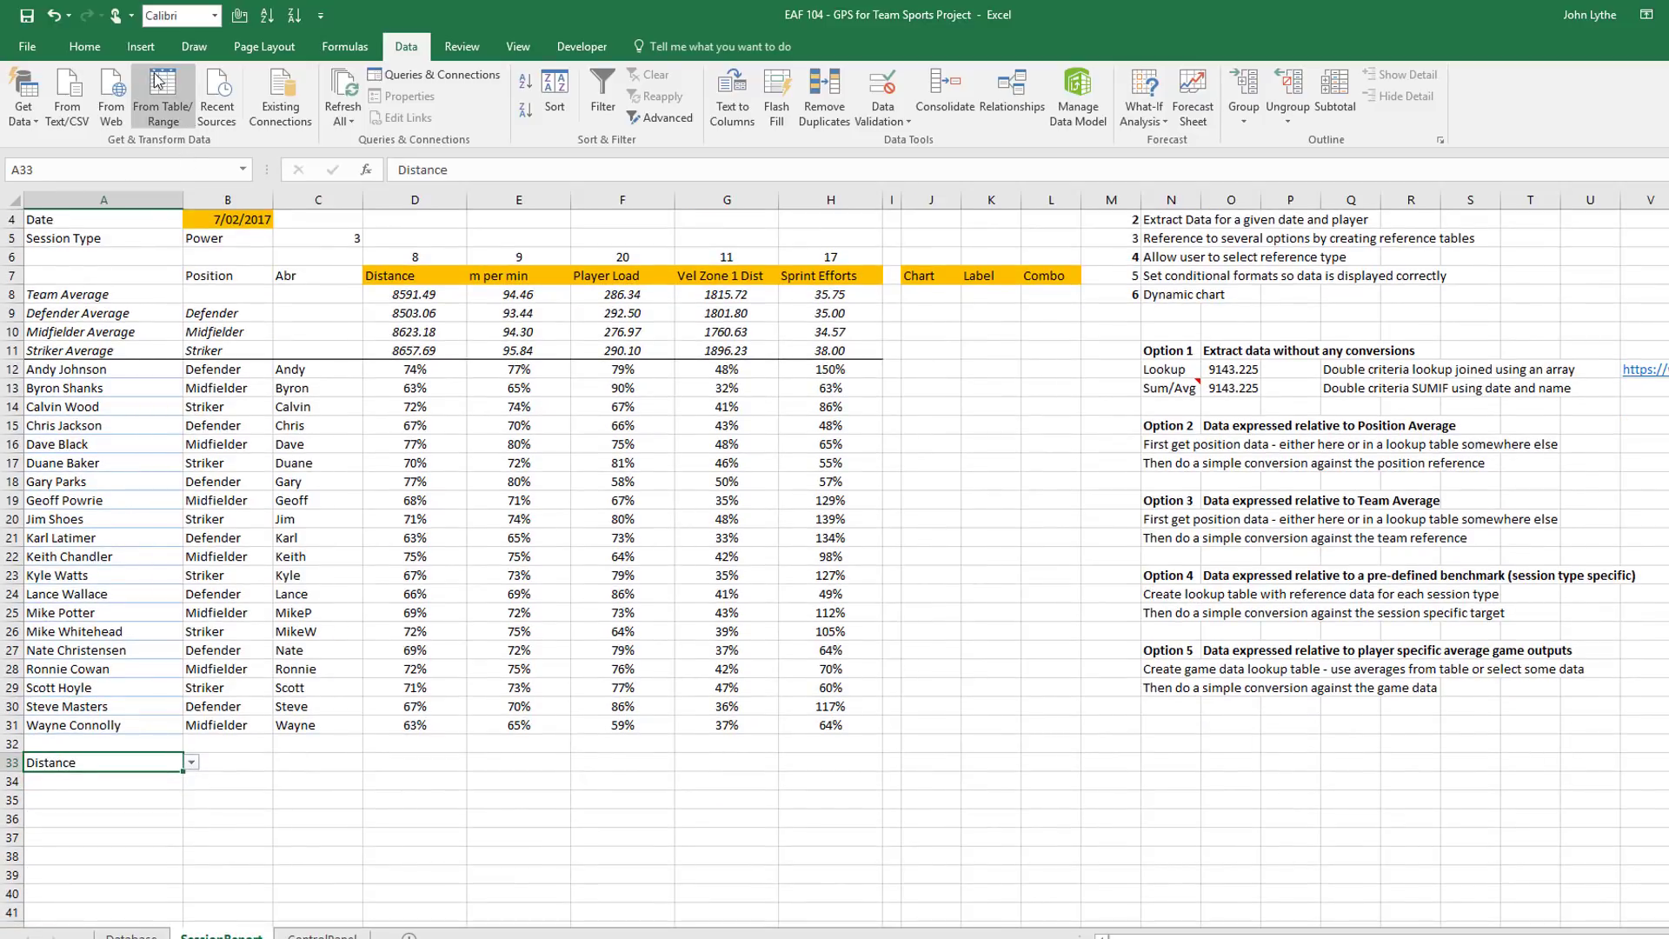
{"action": "left_click", "coordinate": [85, 46]}
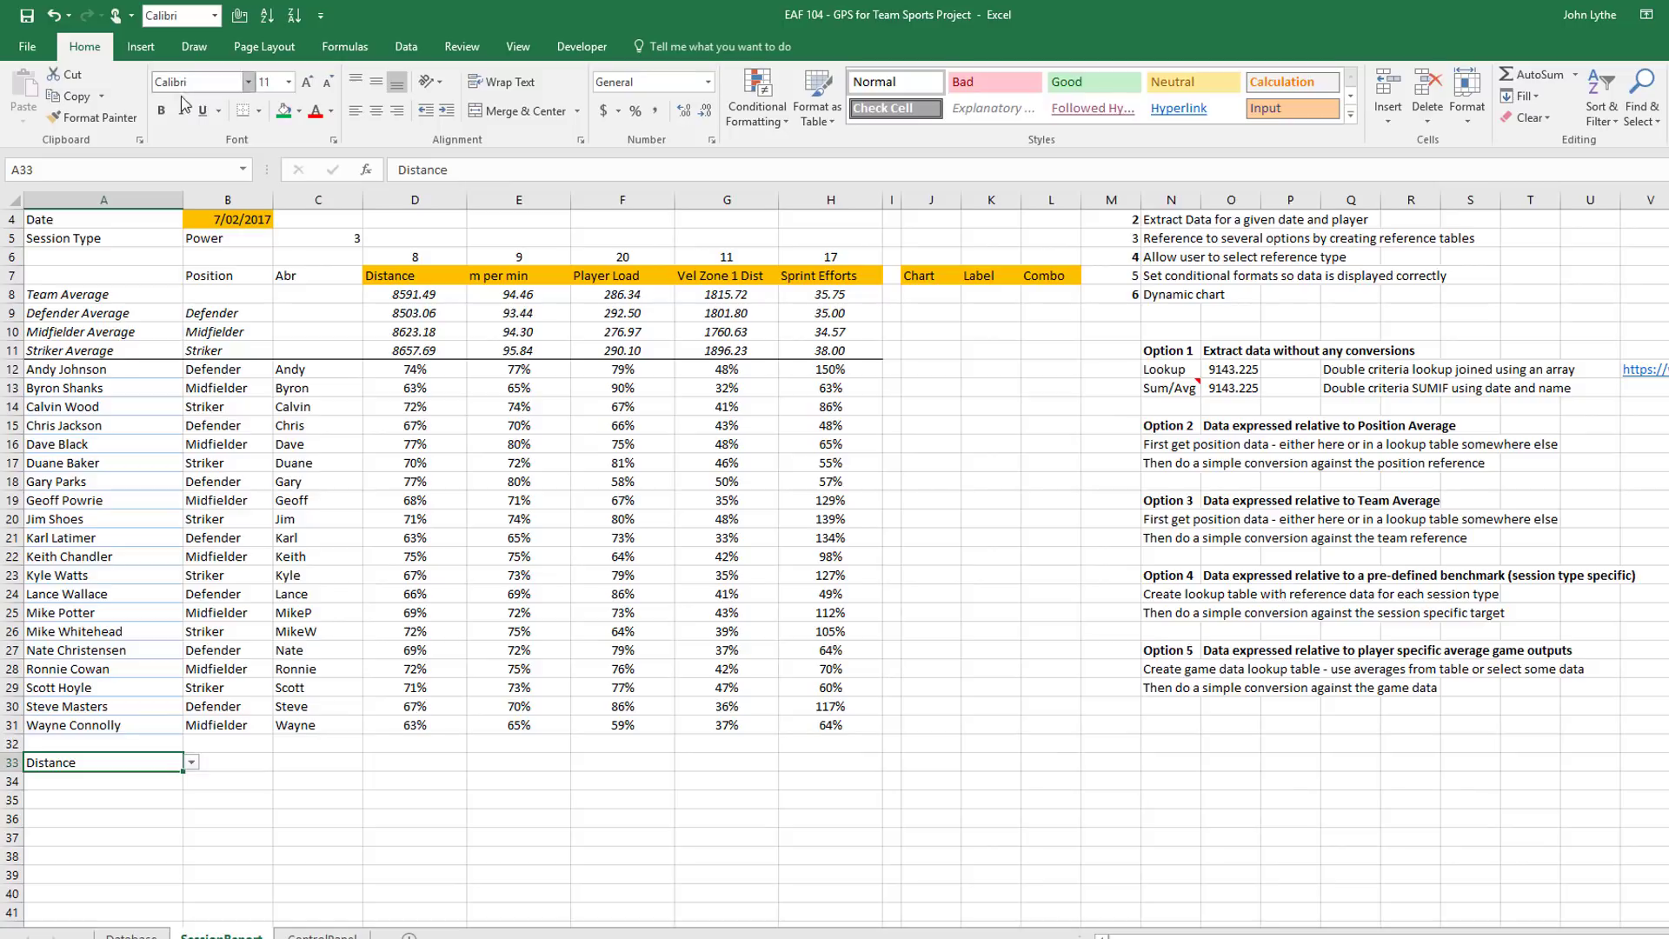
{"action": "left_click", "coordinate": [296, 113]}
{"action": "left_click", "coordinate": [316, 268]}
{"action": "left_click", "coordinate": [138, 820]}
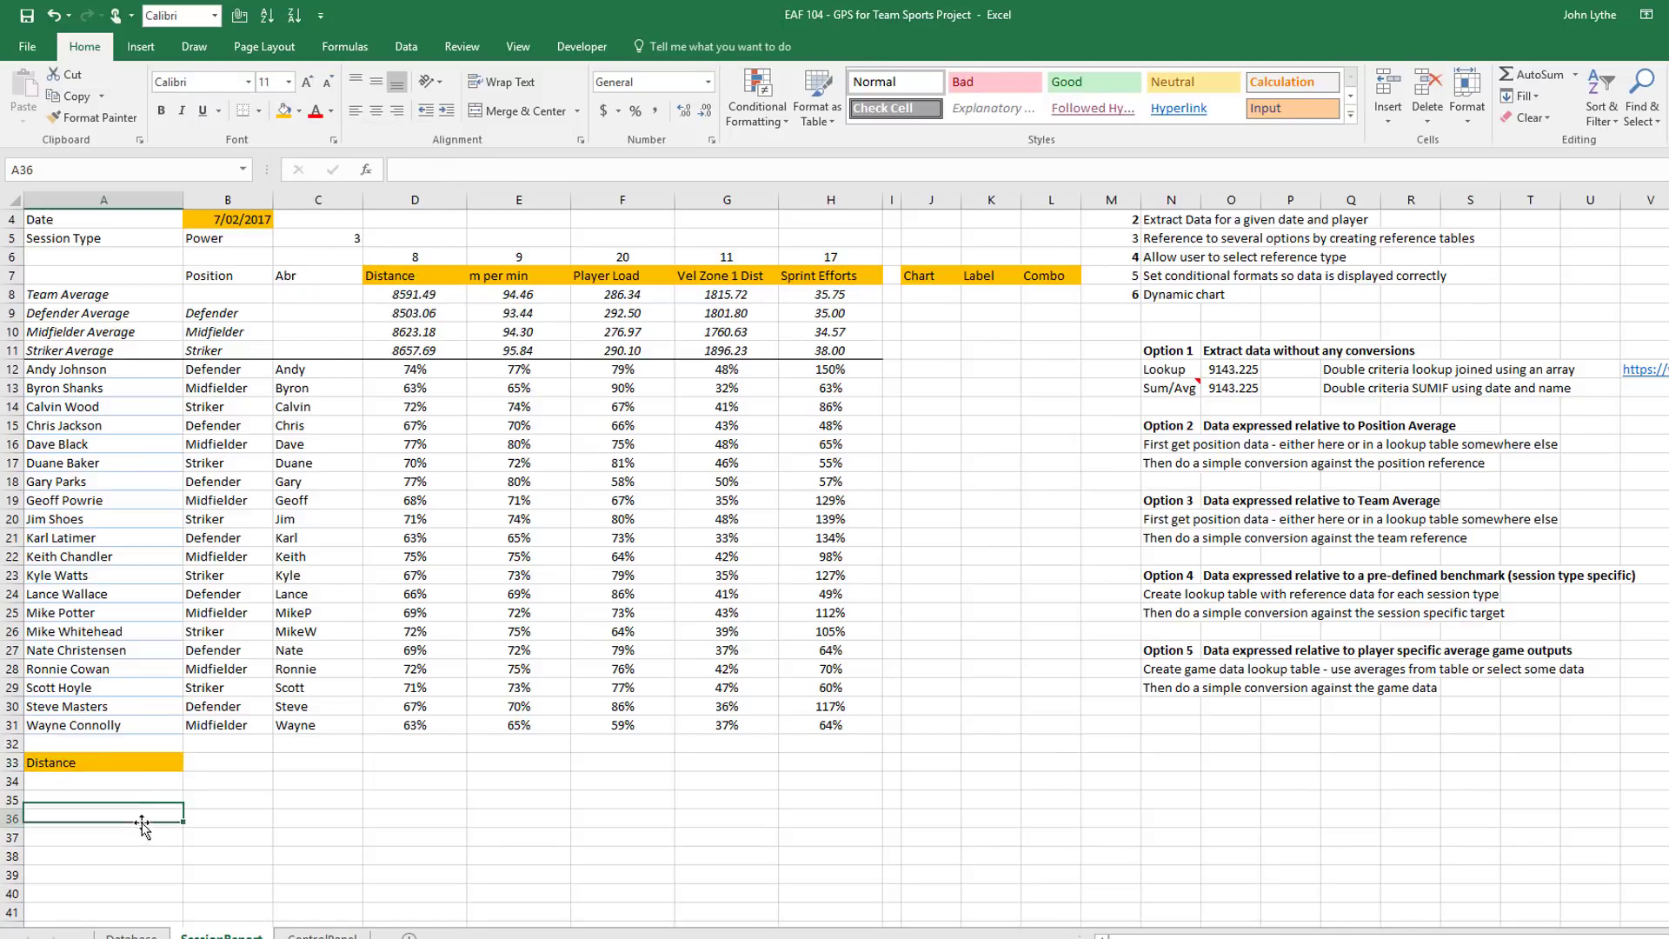
{"action": "left_click", "coordinate": [128, 771]}
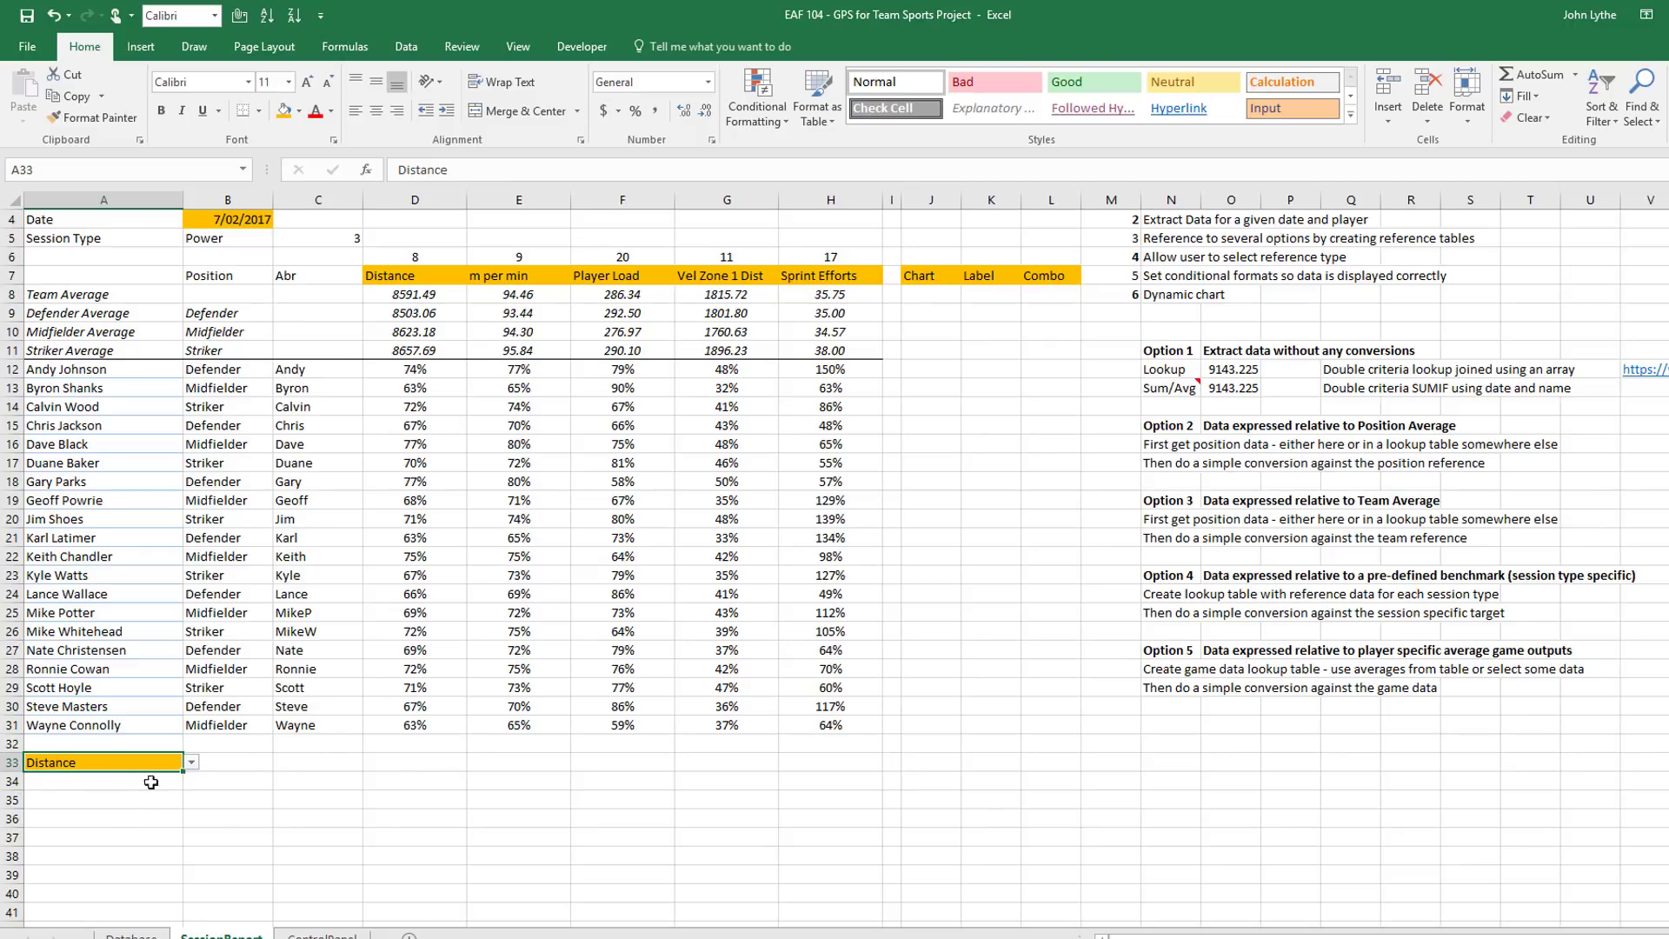
Enter =MATCH(A33,$A$7:$H$7,0) in B33 to return 4 for Distance, then select A7:H31
{"action": "left_click", "coordinate": [251, 765]}
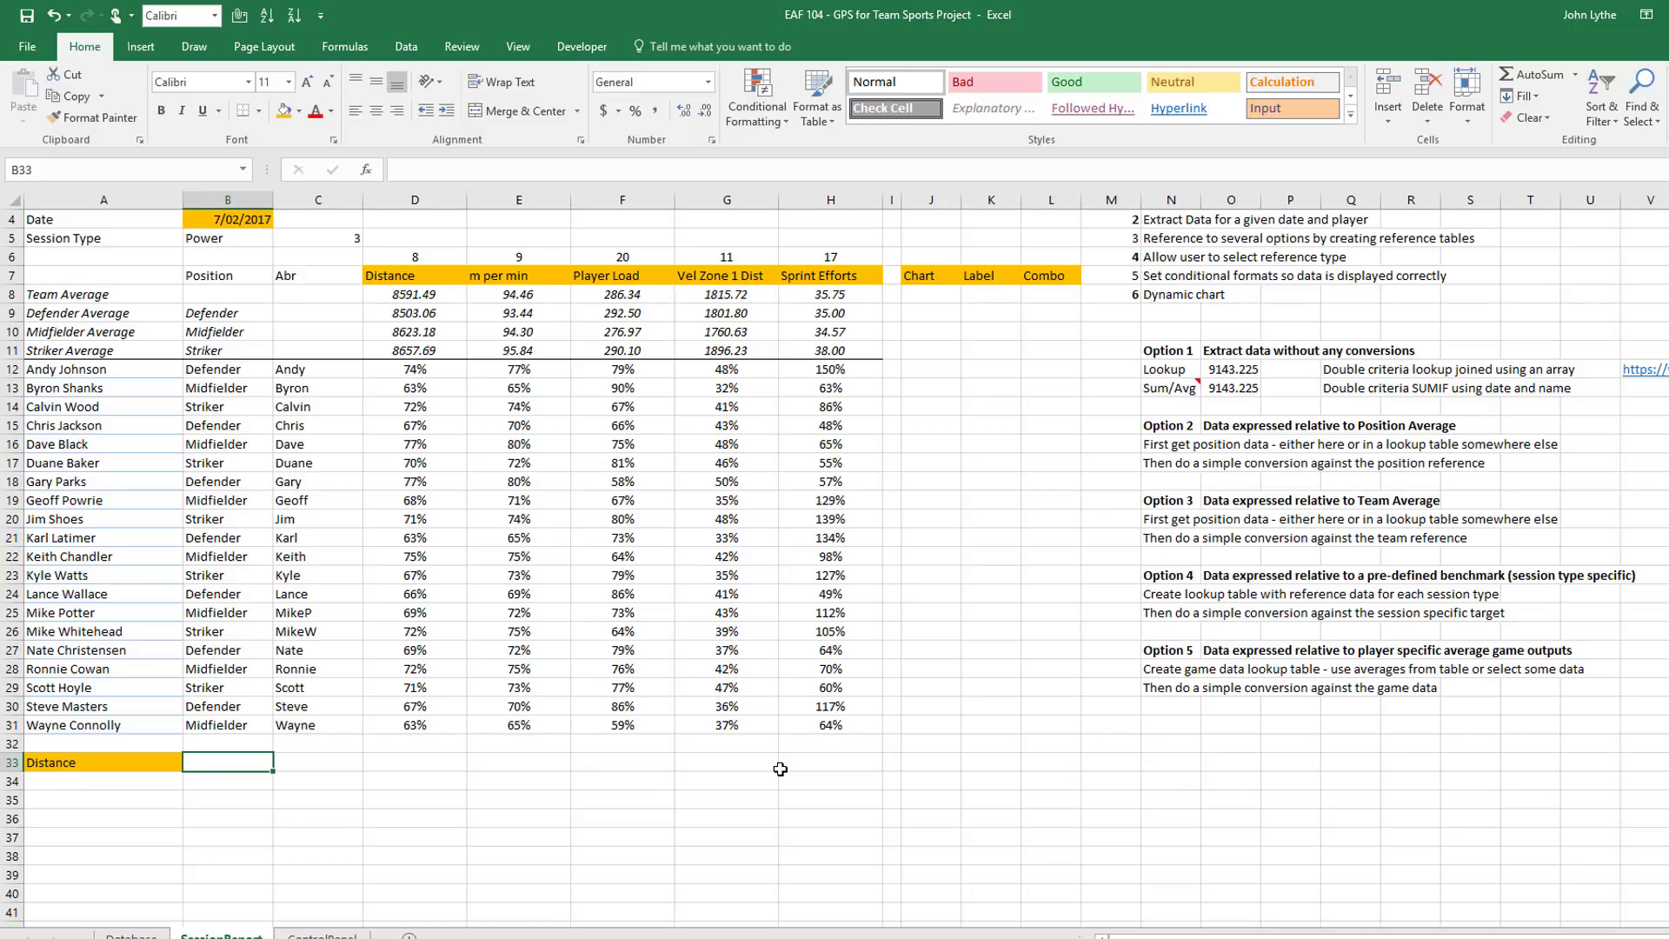
{"action": "type", "text": "="}
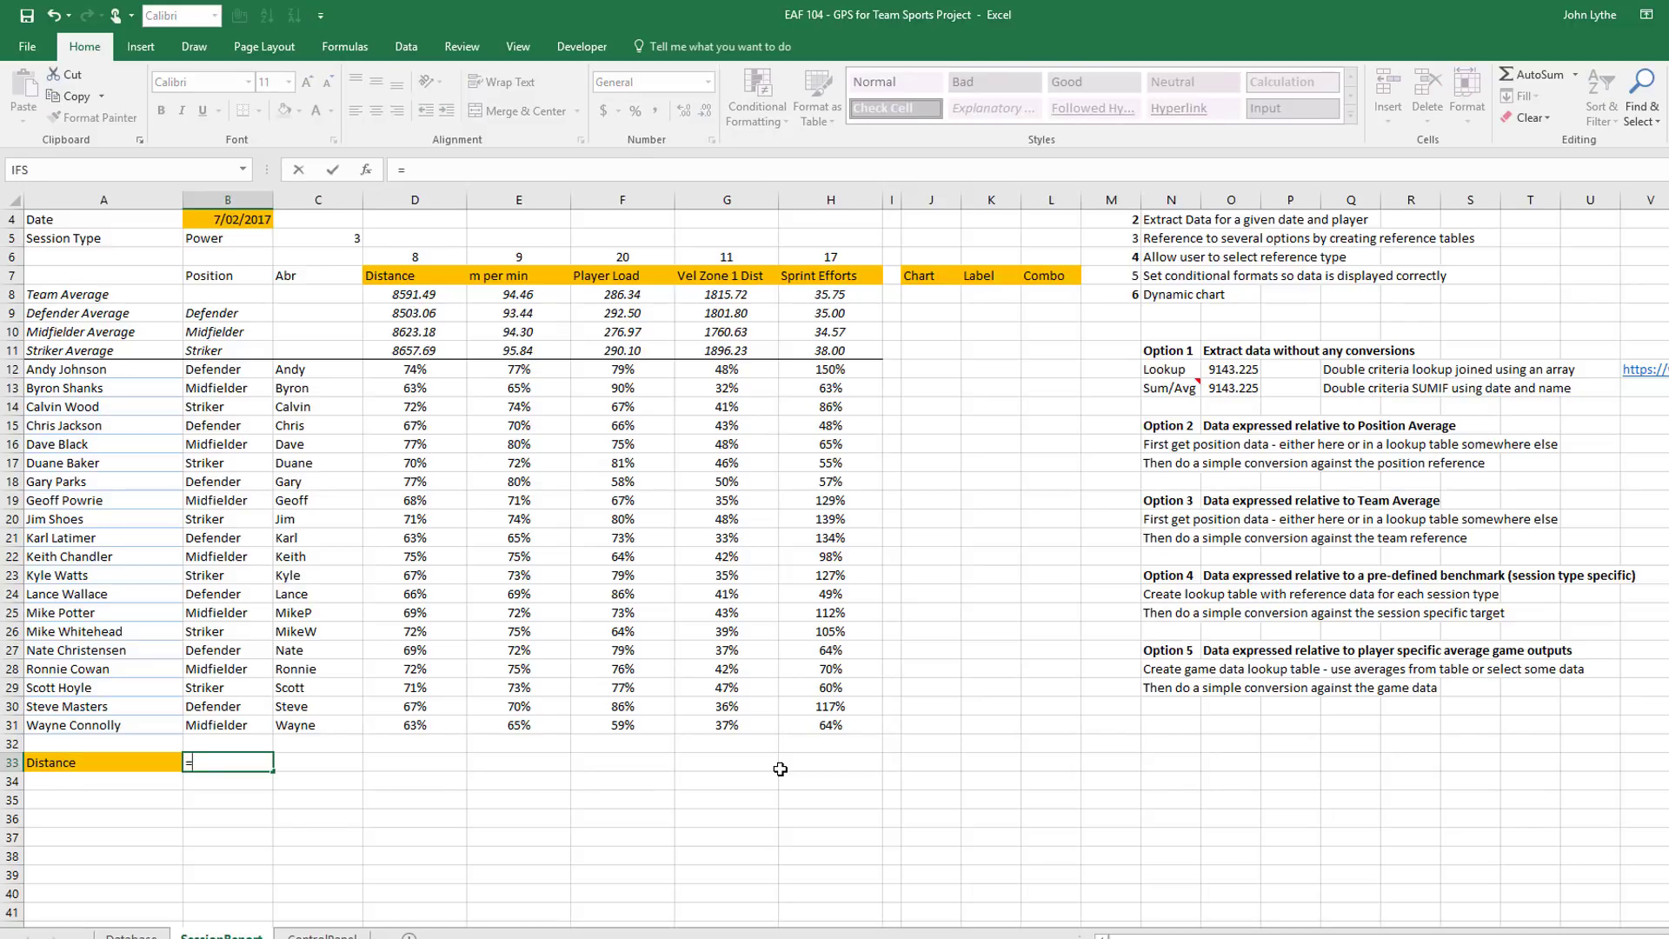
{"action": "type", "text": "match("}
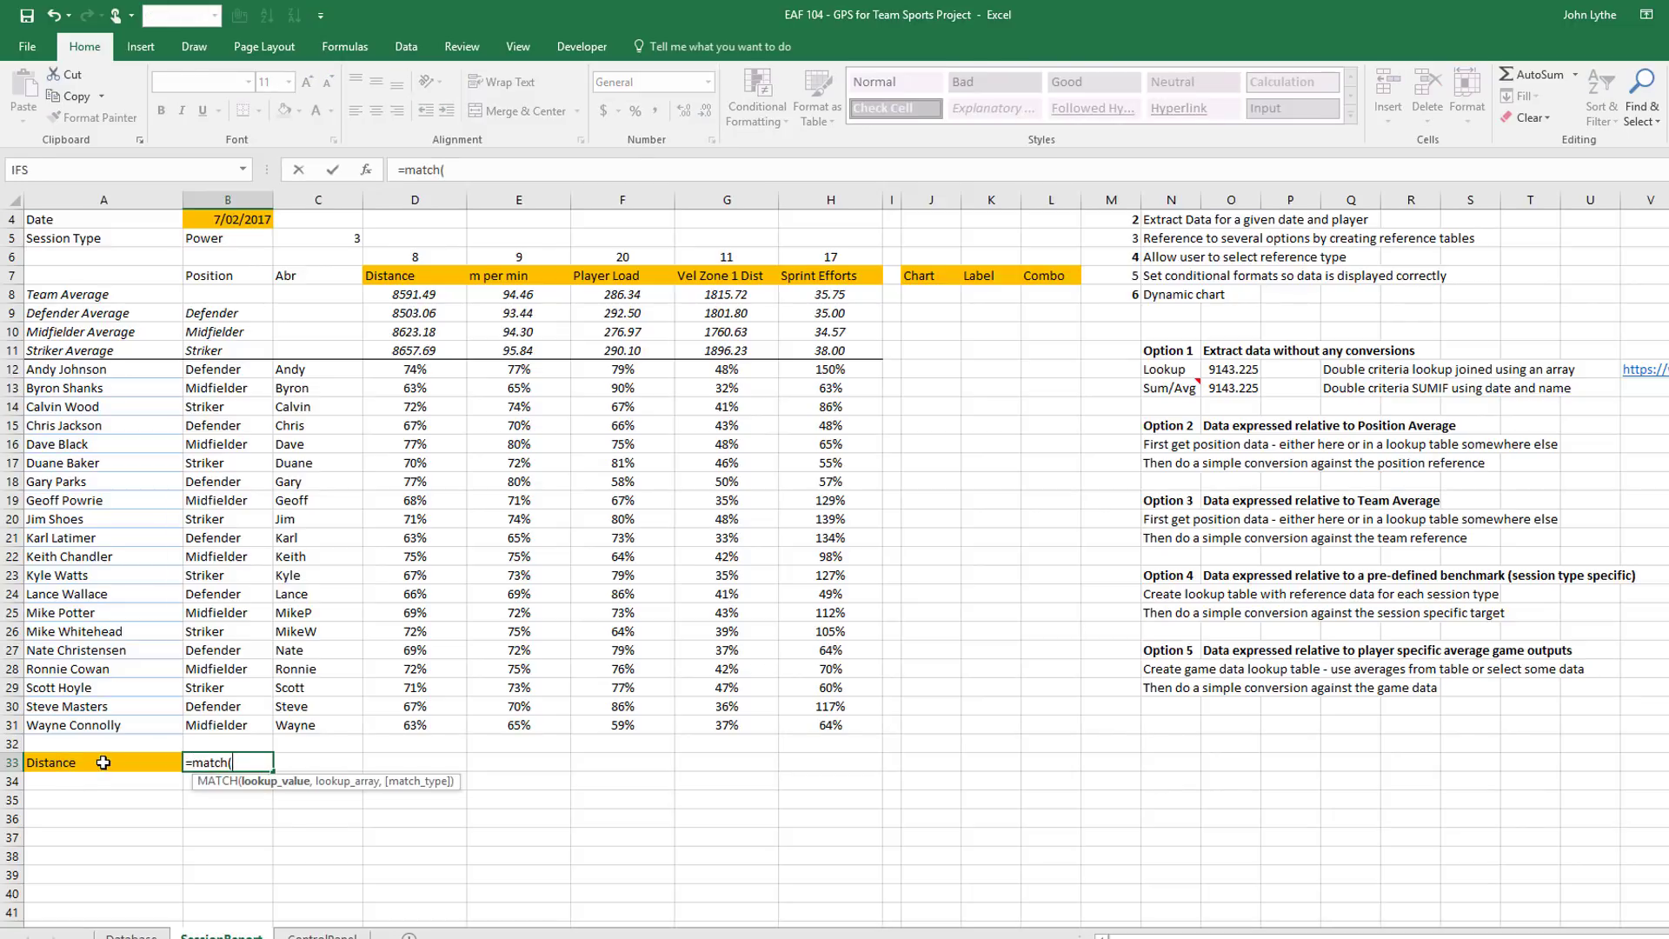
{"action": "left_click", "coordinate": [103, 762]}
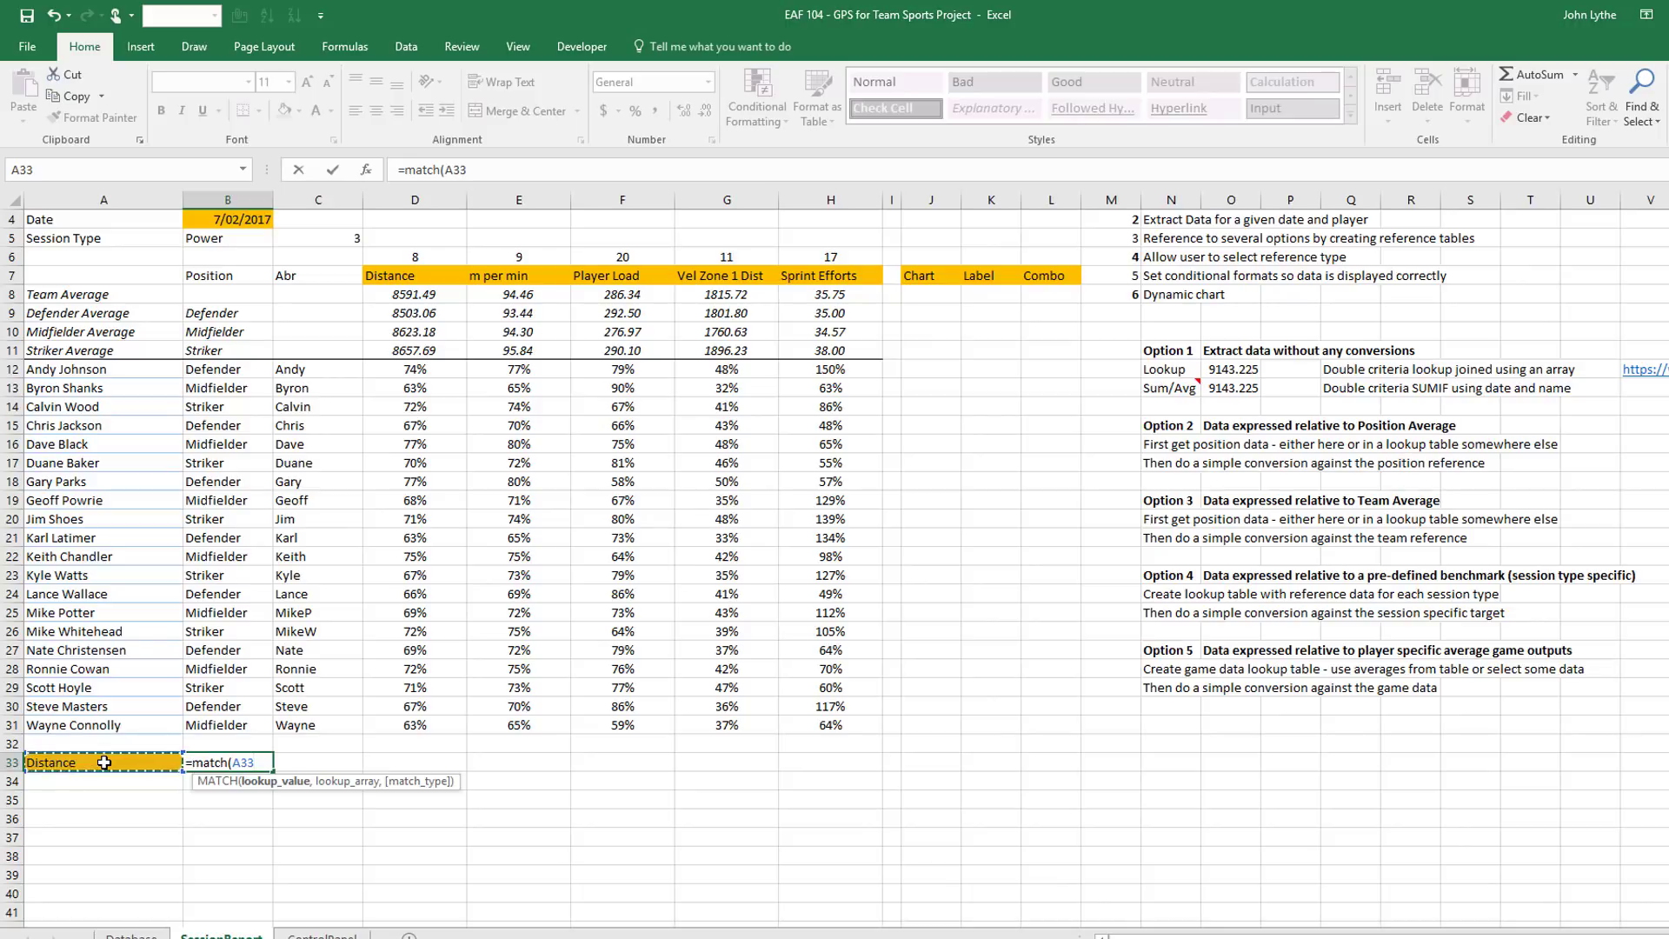
{"action": "type", "text": ","}
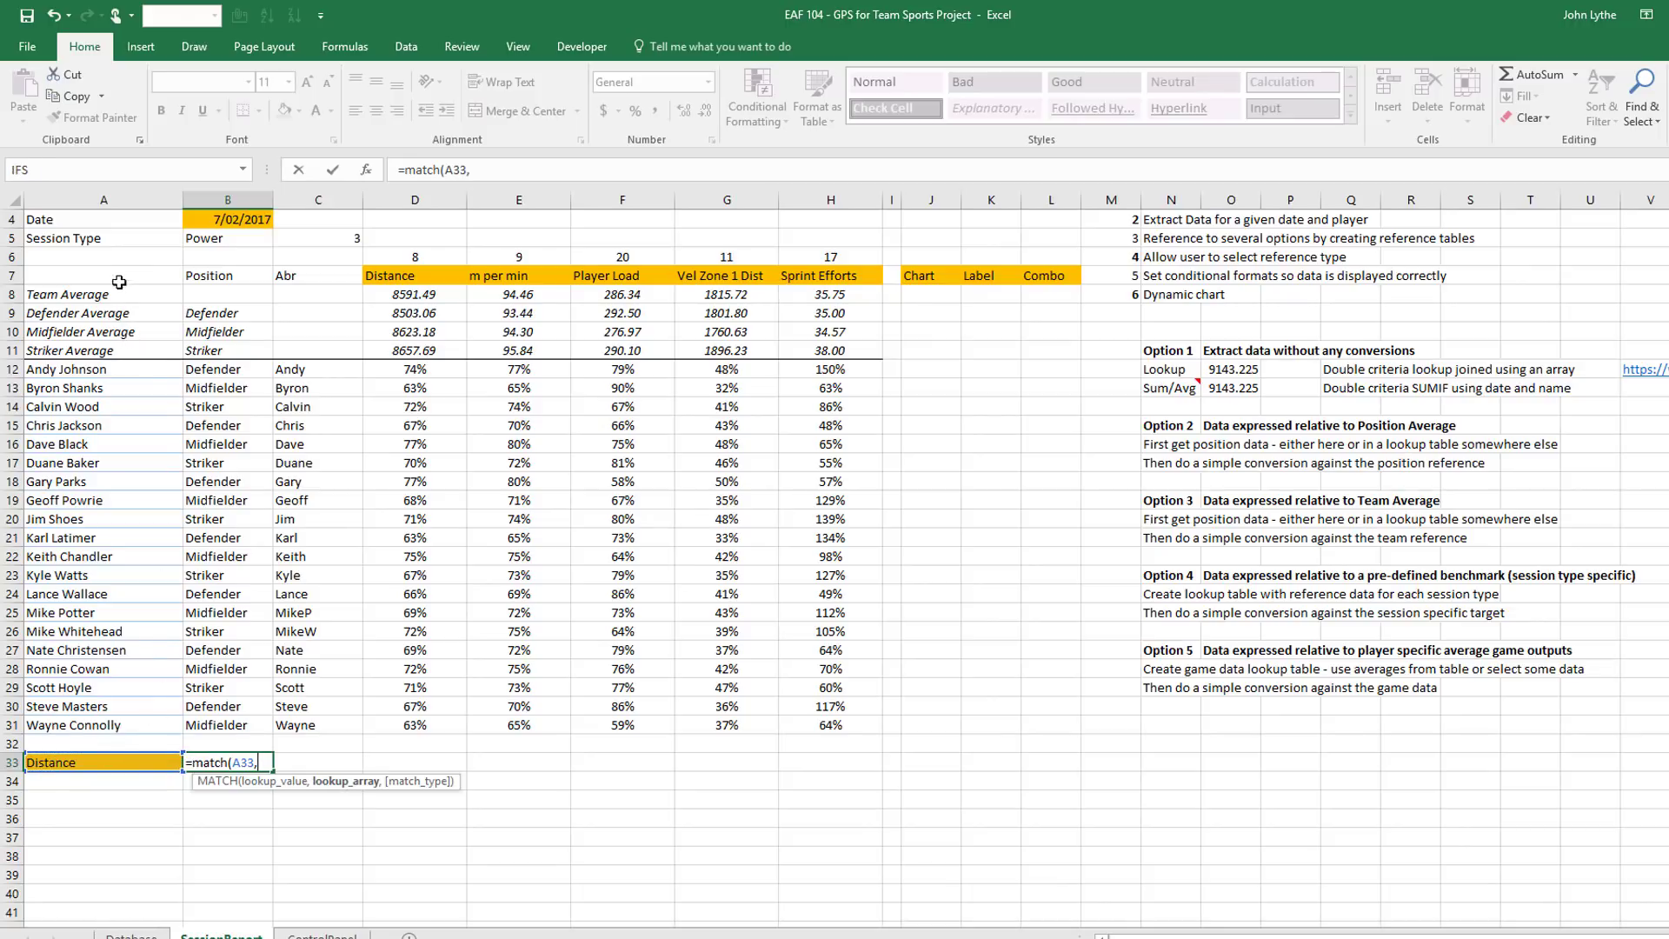
{"action": "left_click_drag", "start_coordinate": [113, 275], "coordinate": [805, 277]}
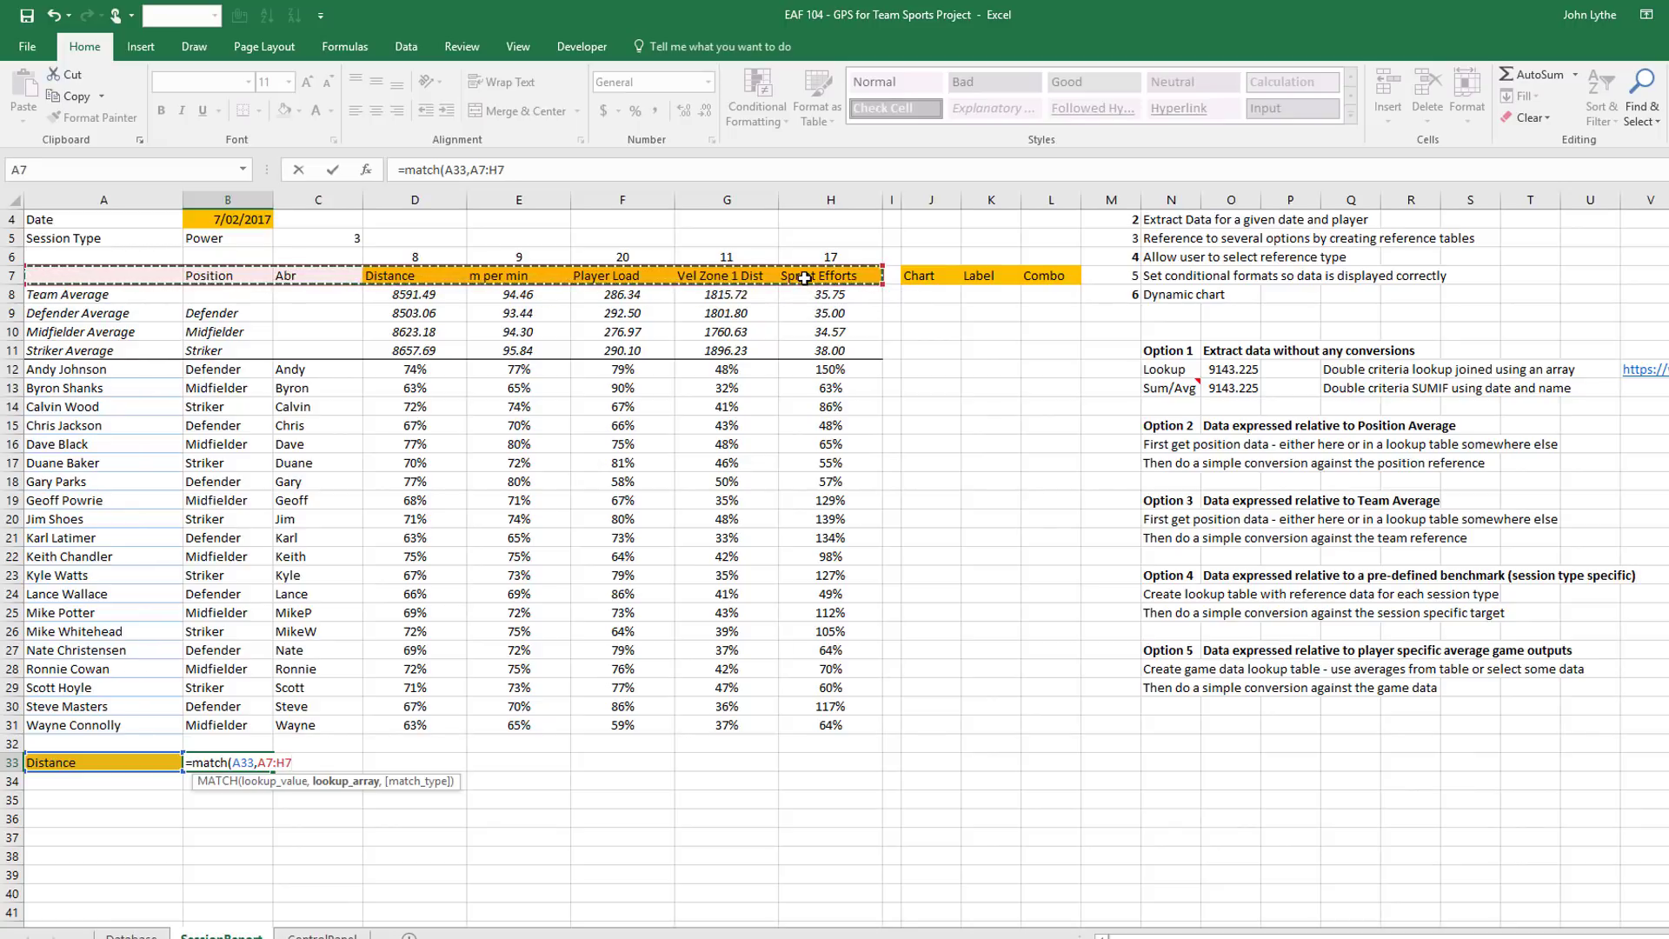
{"action": "key", "text": "F4"}
{"action": "type", "text": ",0)"}
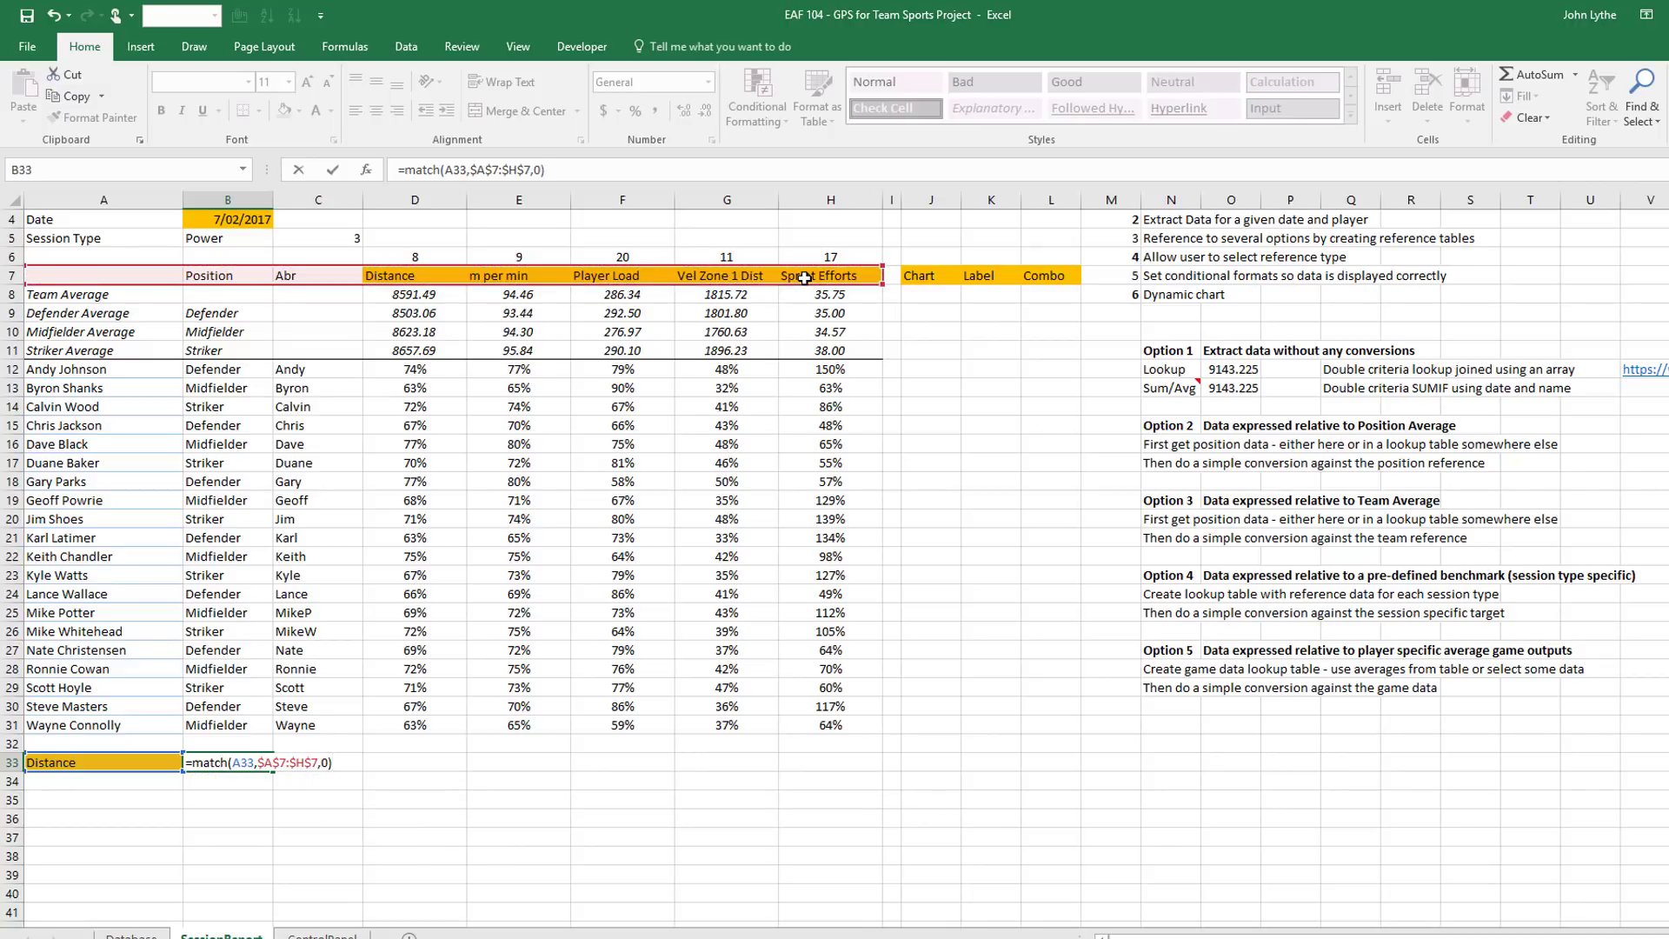
{"action": "key", "text": "Return"}
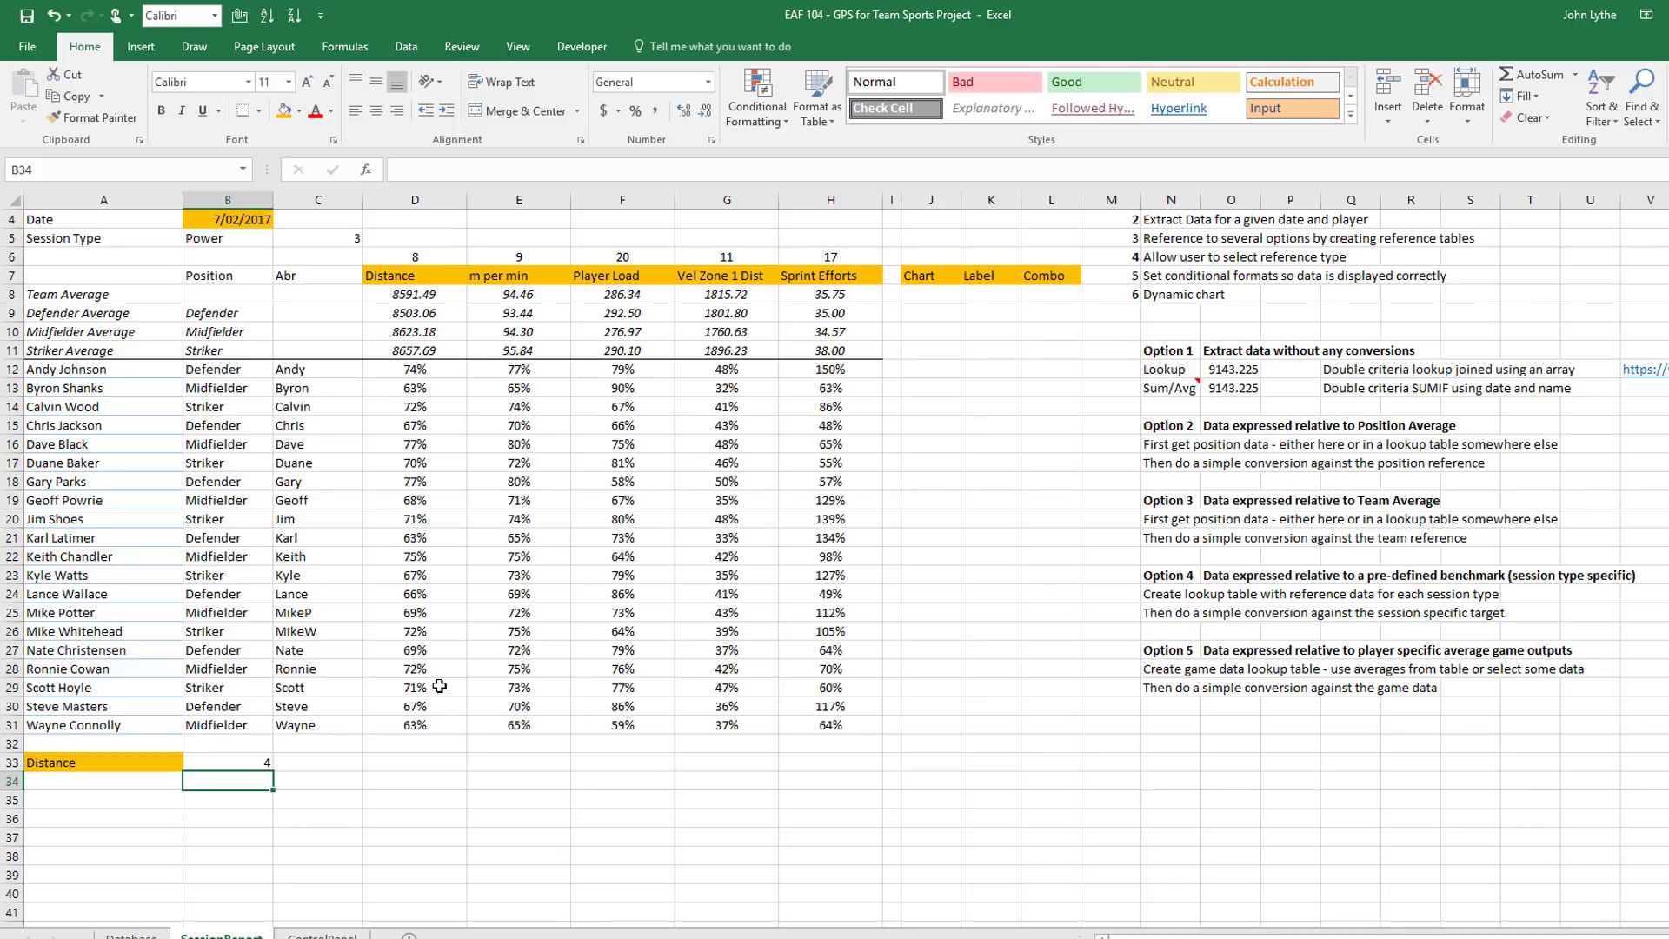
{"action": "left_click_drag", "start_coordinate": [87, 274], "coordinate": [830, 725]}
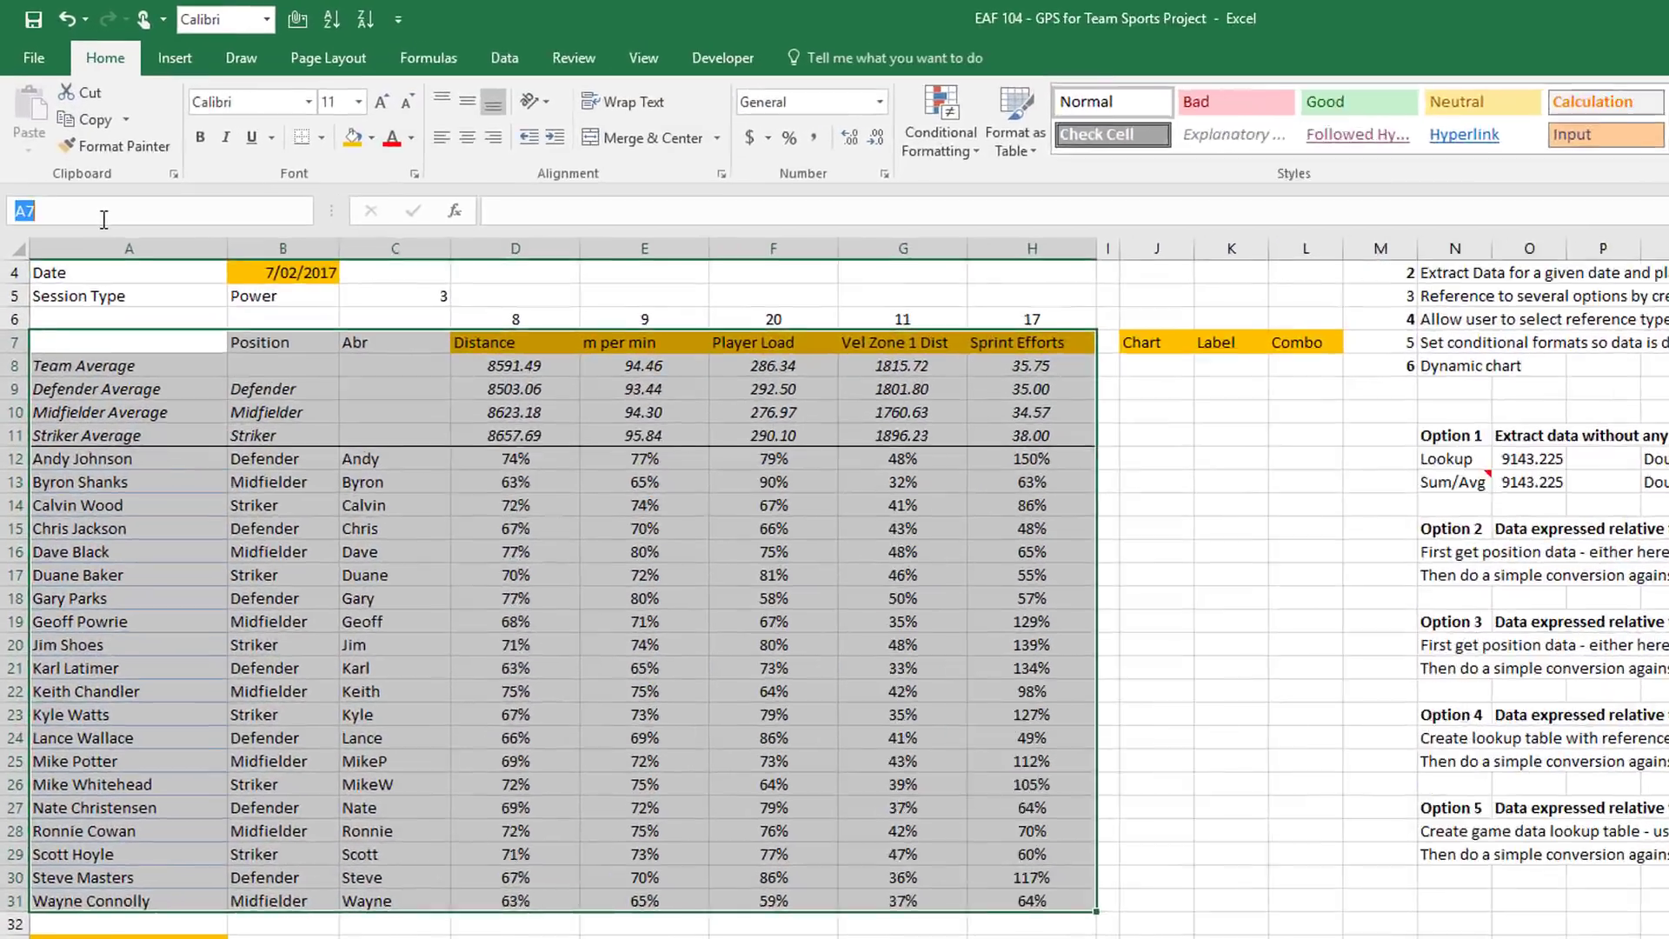
Name the selected range A7:H31 'tableSessionReport' through the Name Box
{"action": "left_click", "coordinate": [84, 171]}
{"action": "type", "text": "table"}
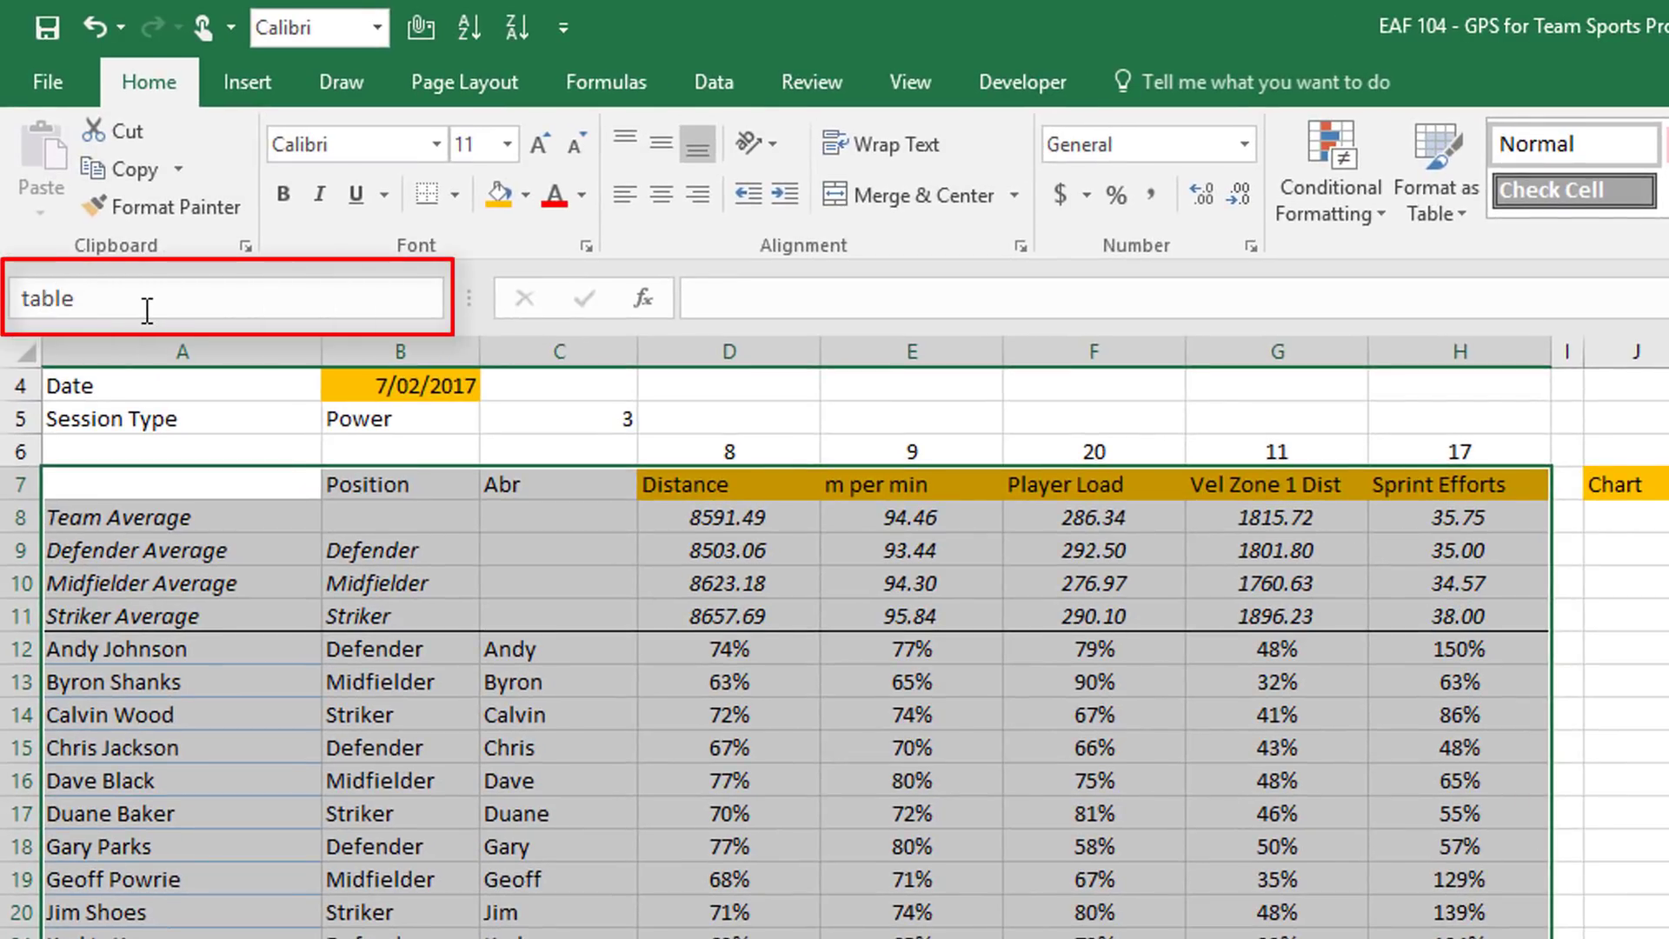
{"action": "type", "text": "Session"}
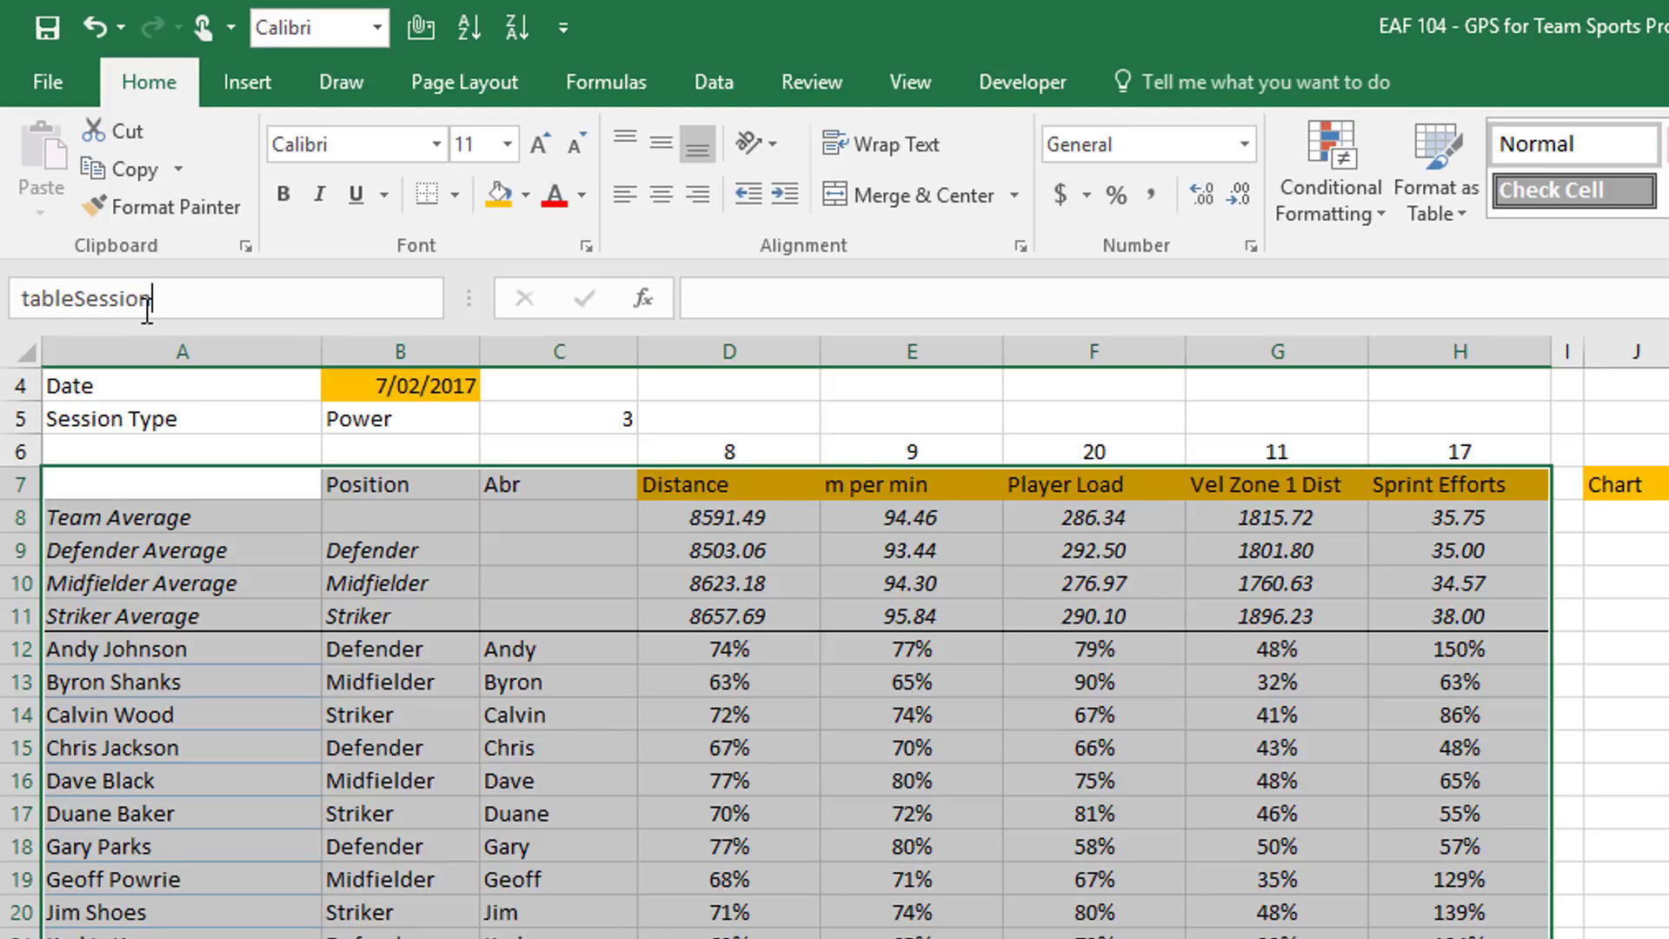
{"action": "type", "text": "Report"}
{"action": "key", "text": "Return"}
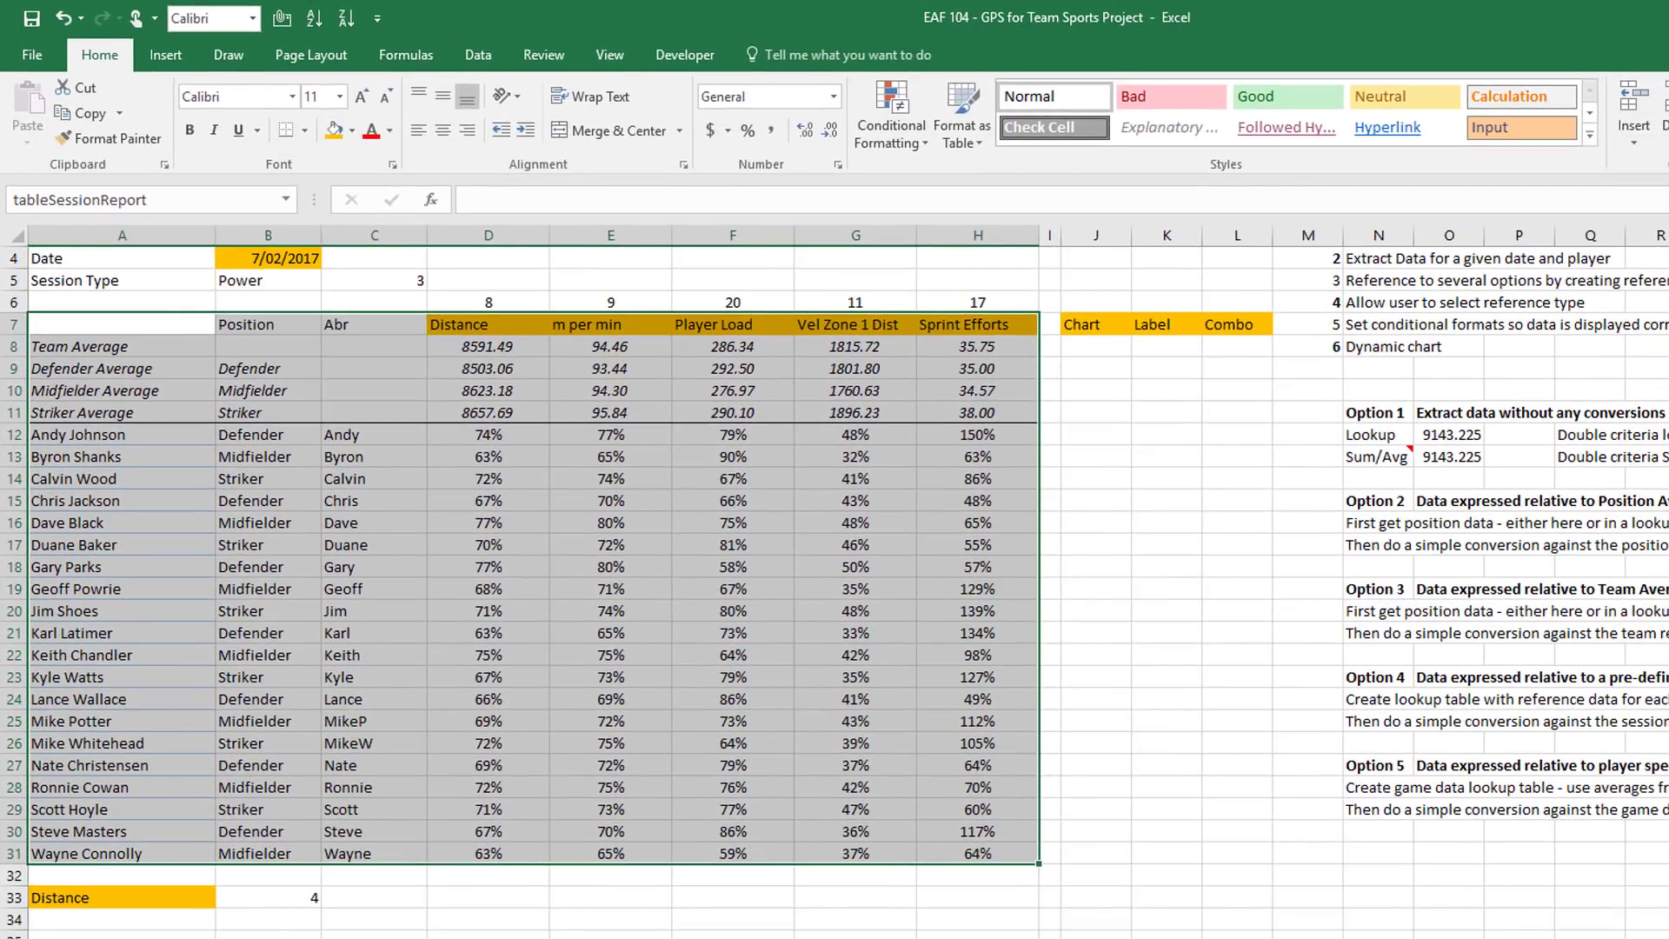
{"action": "left_click", "coordinate": [273, 903]}
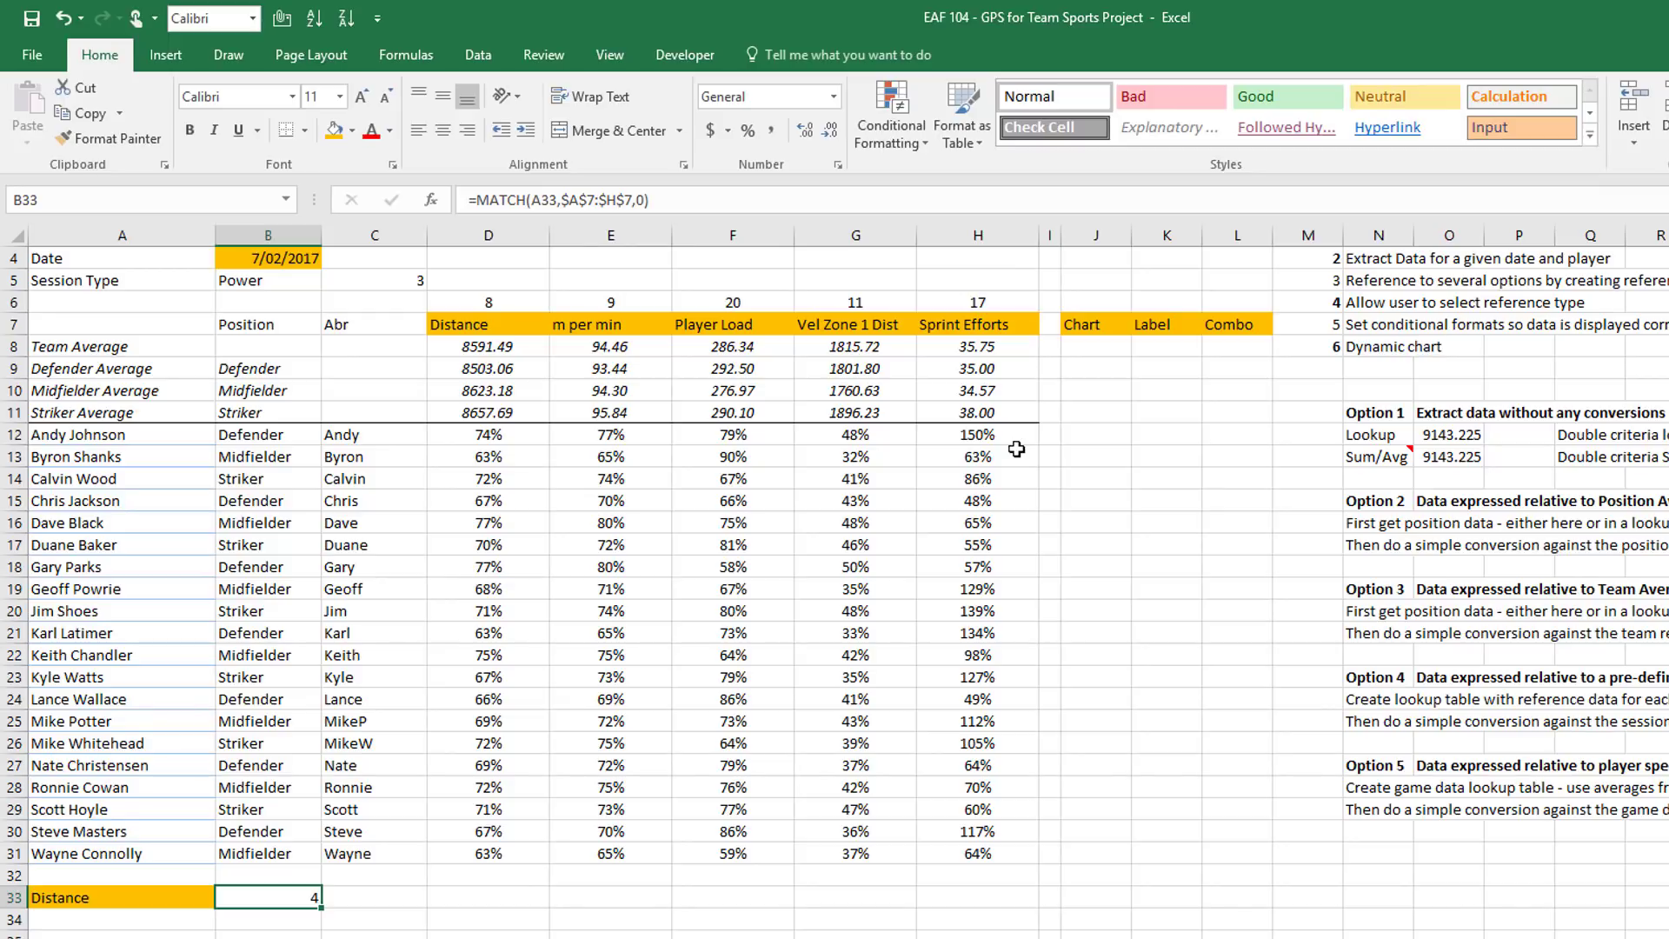
{"action": "left_click", "coordinate": [1095, 440]}
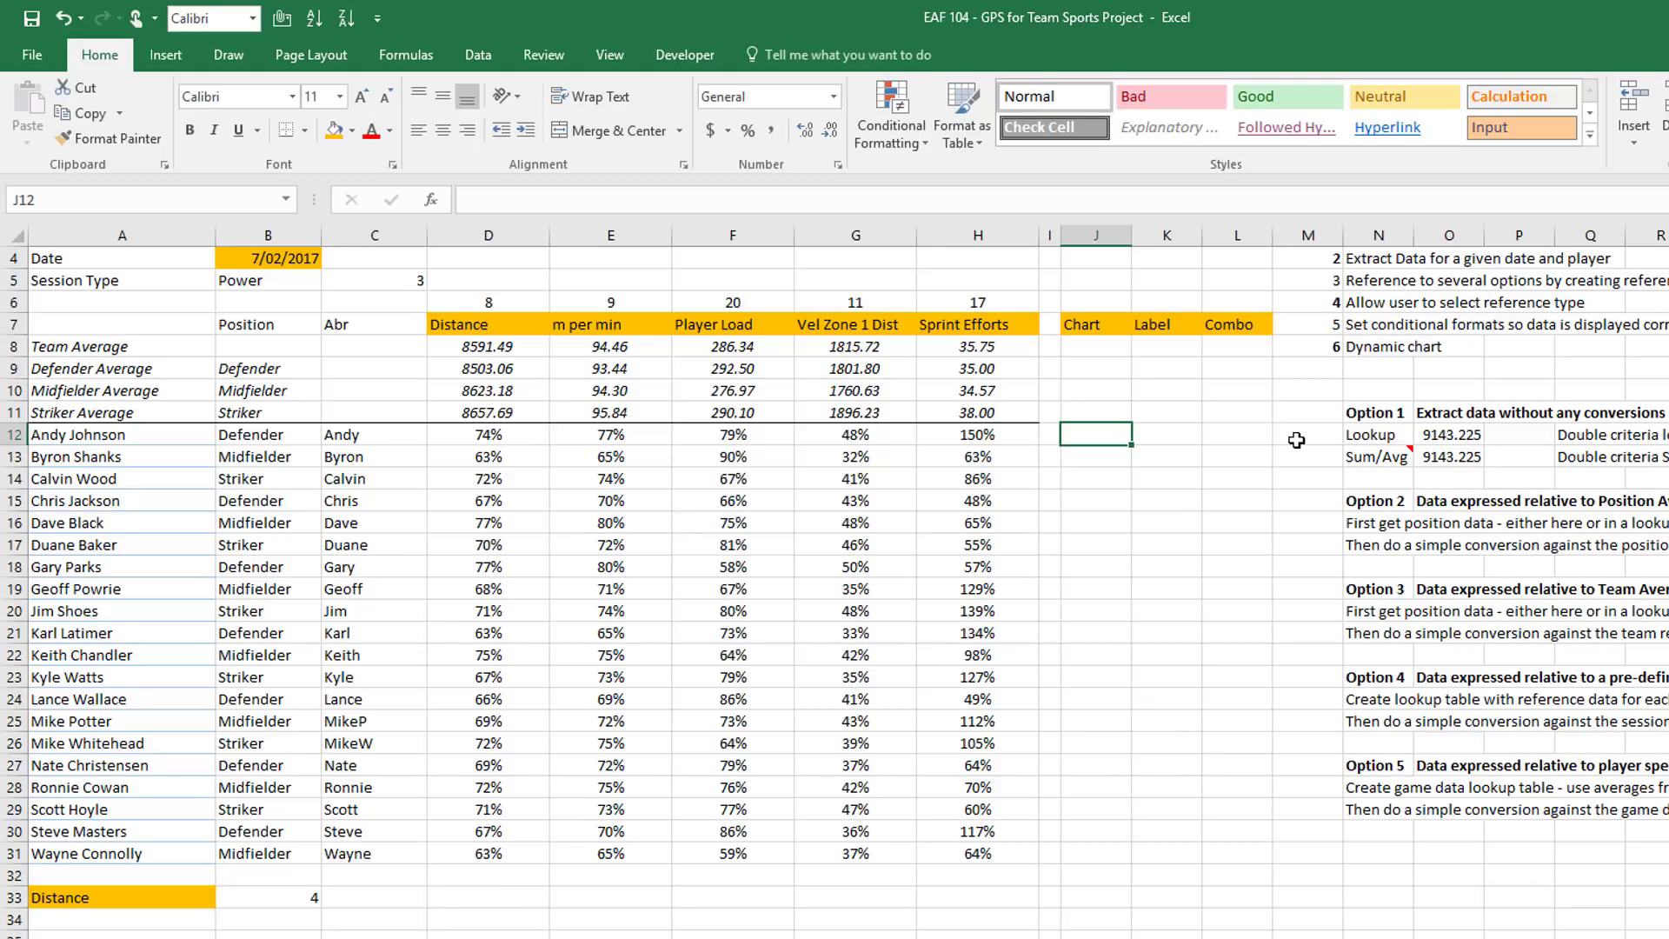
Enter =VLOOKUP(A12,tableSessionReport,$B$33,FALSE) in J12 and fill it down to J31
{"action": "type", "text": "=vl"}
{"action": "key", "text": "Tab"}
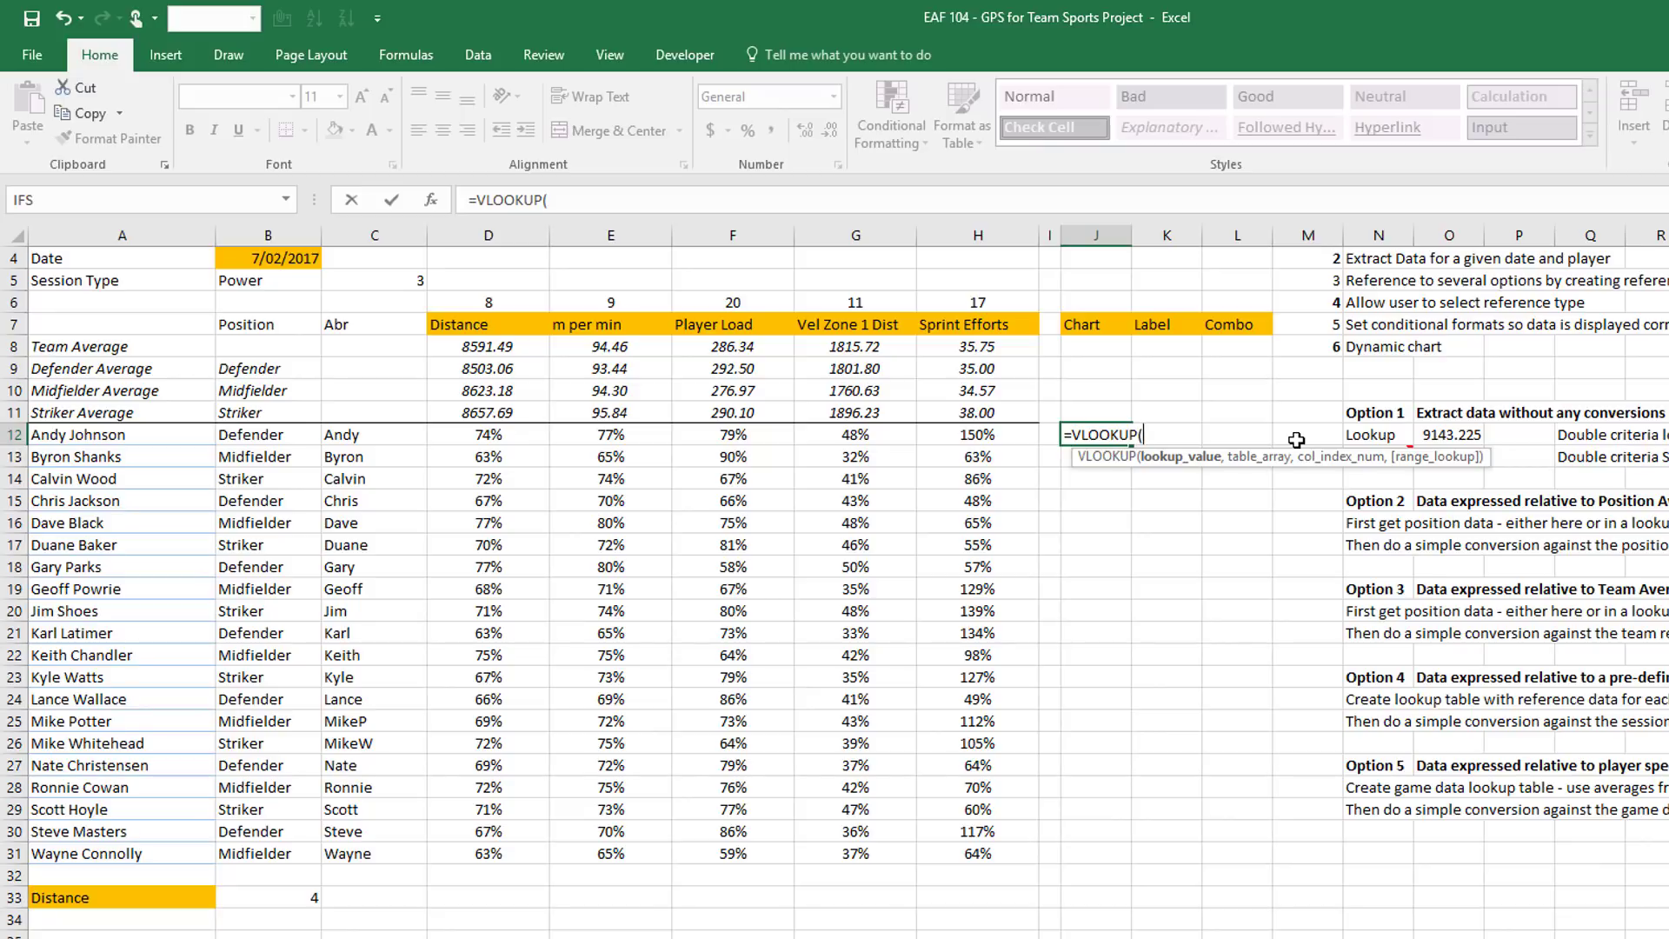
{"action": "left_click", "coordinate": [122, 439]}
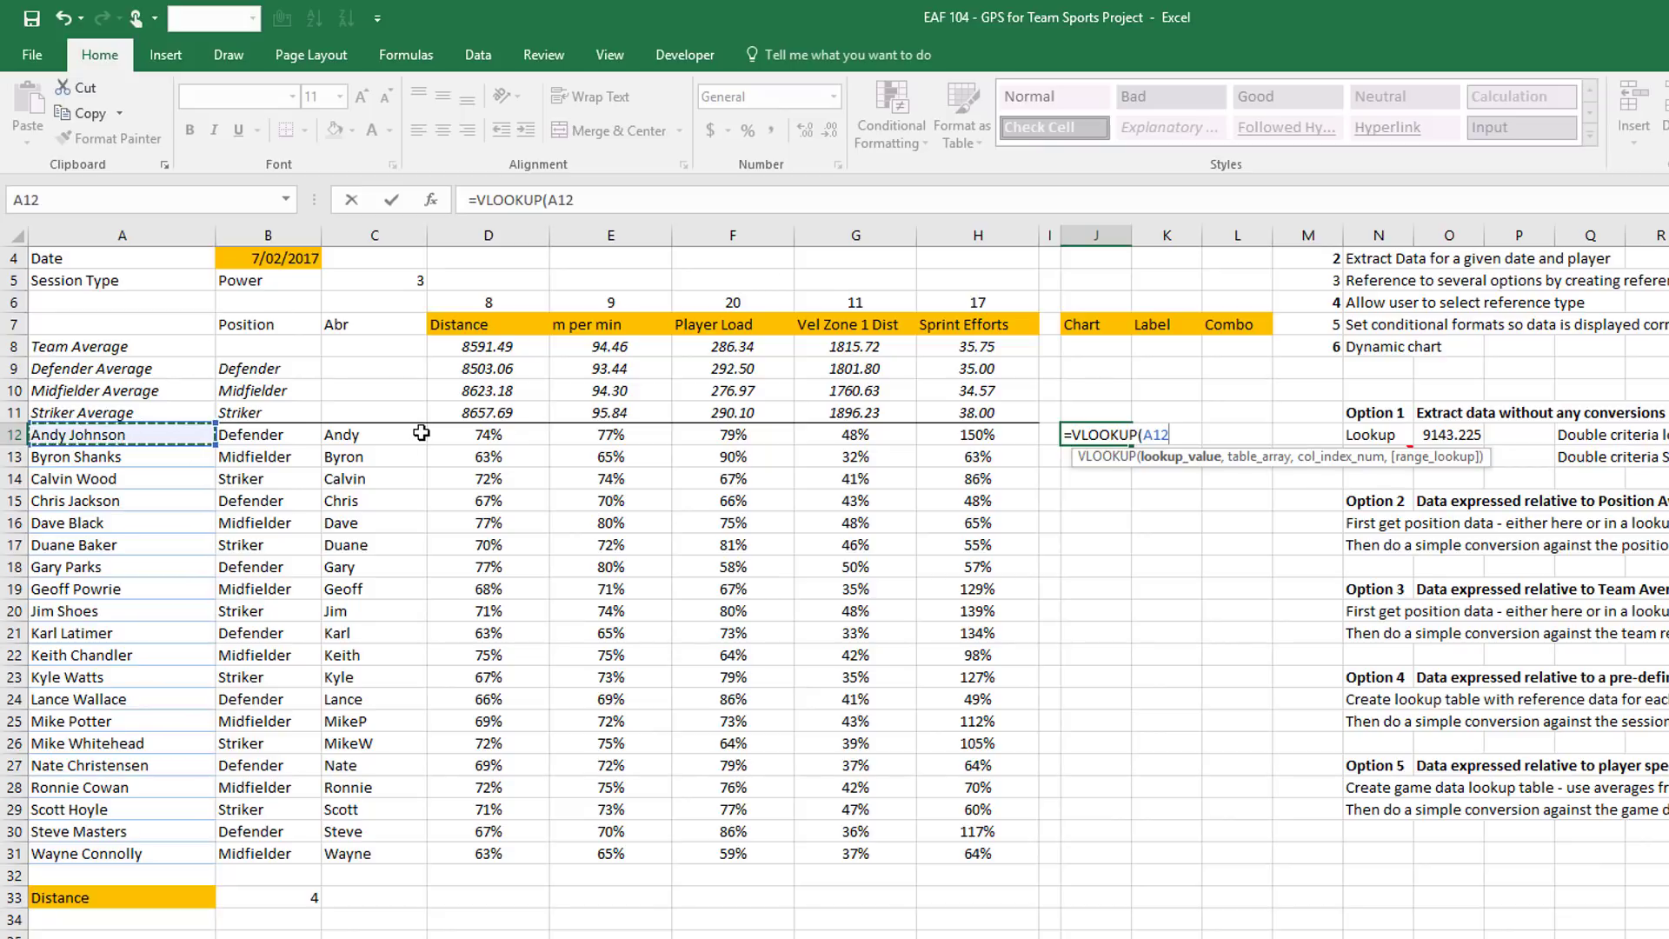
{"action": "type", "text": ","}
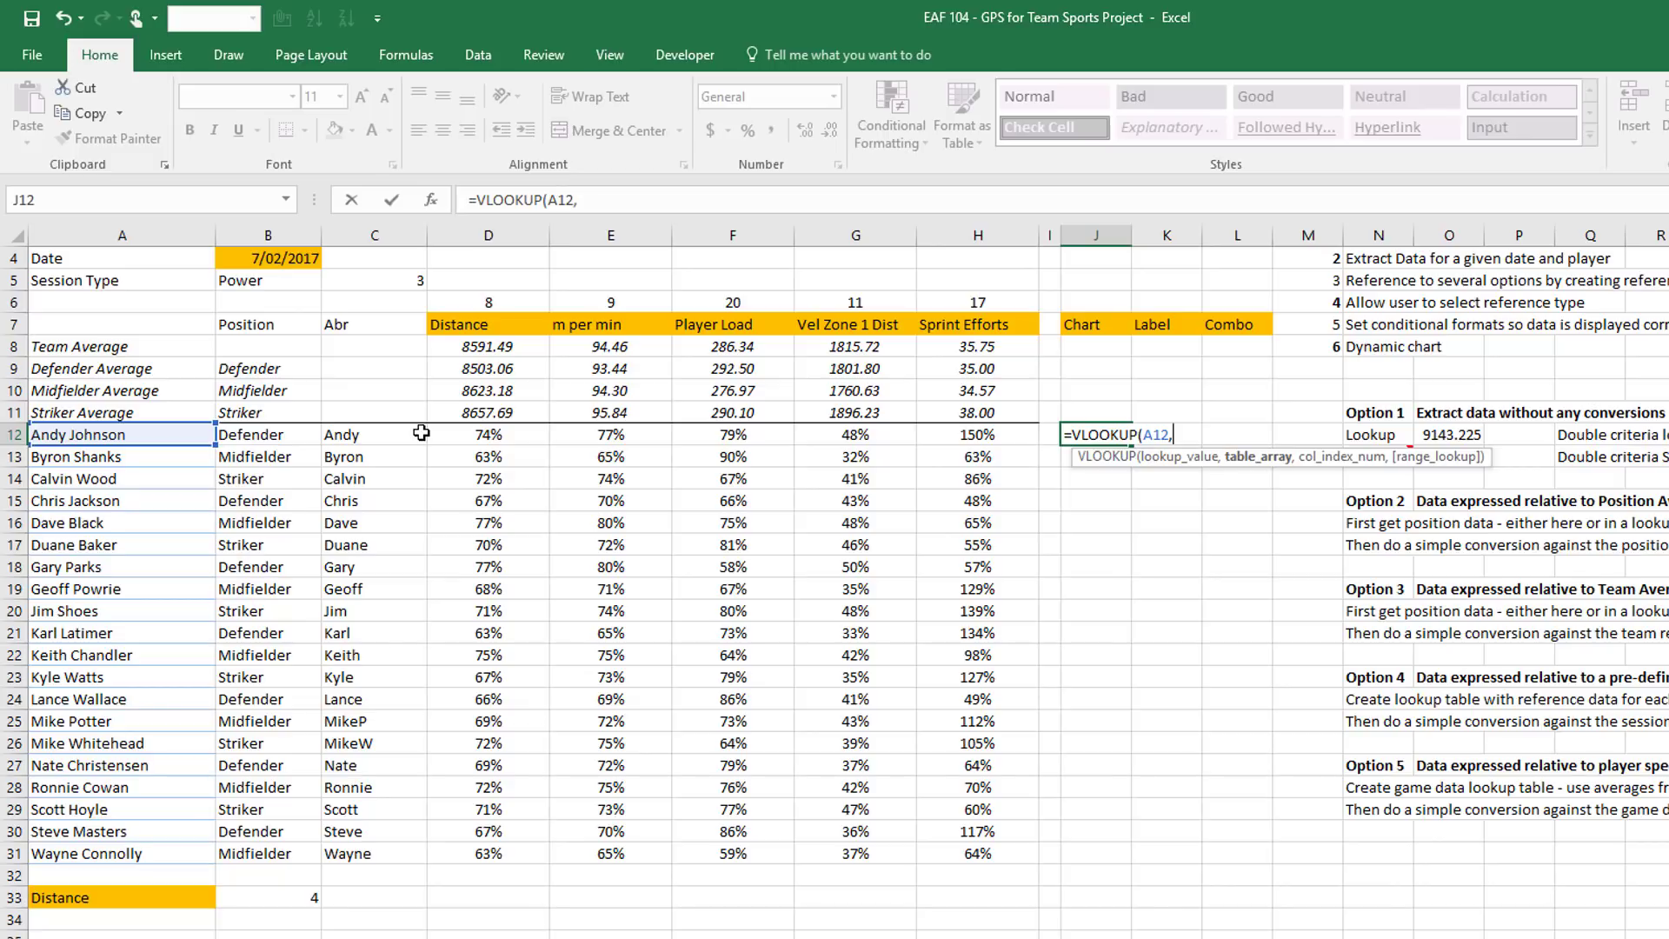
{"action": "type", "text": "tab"}
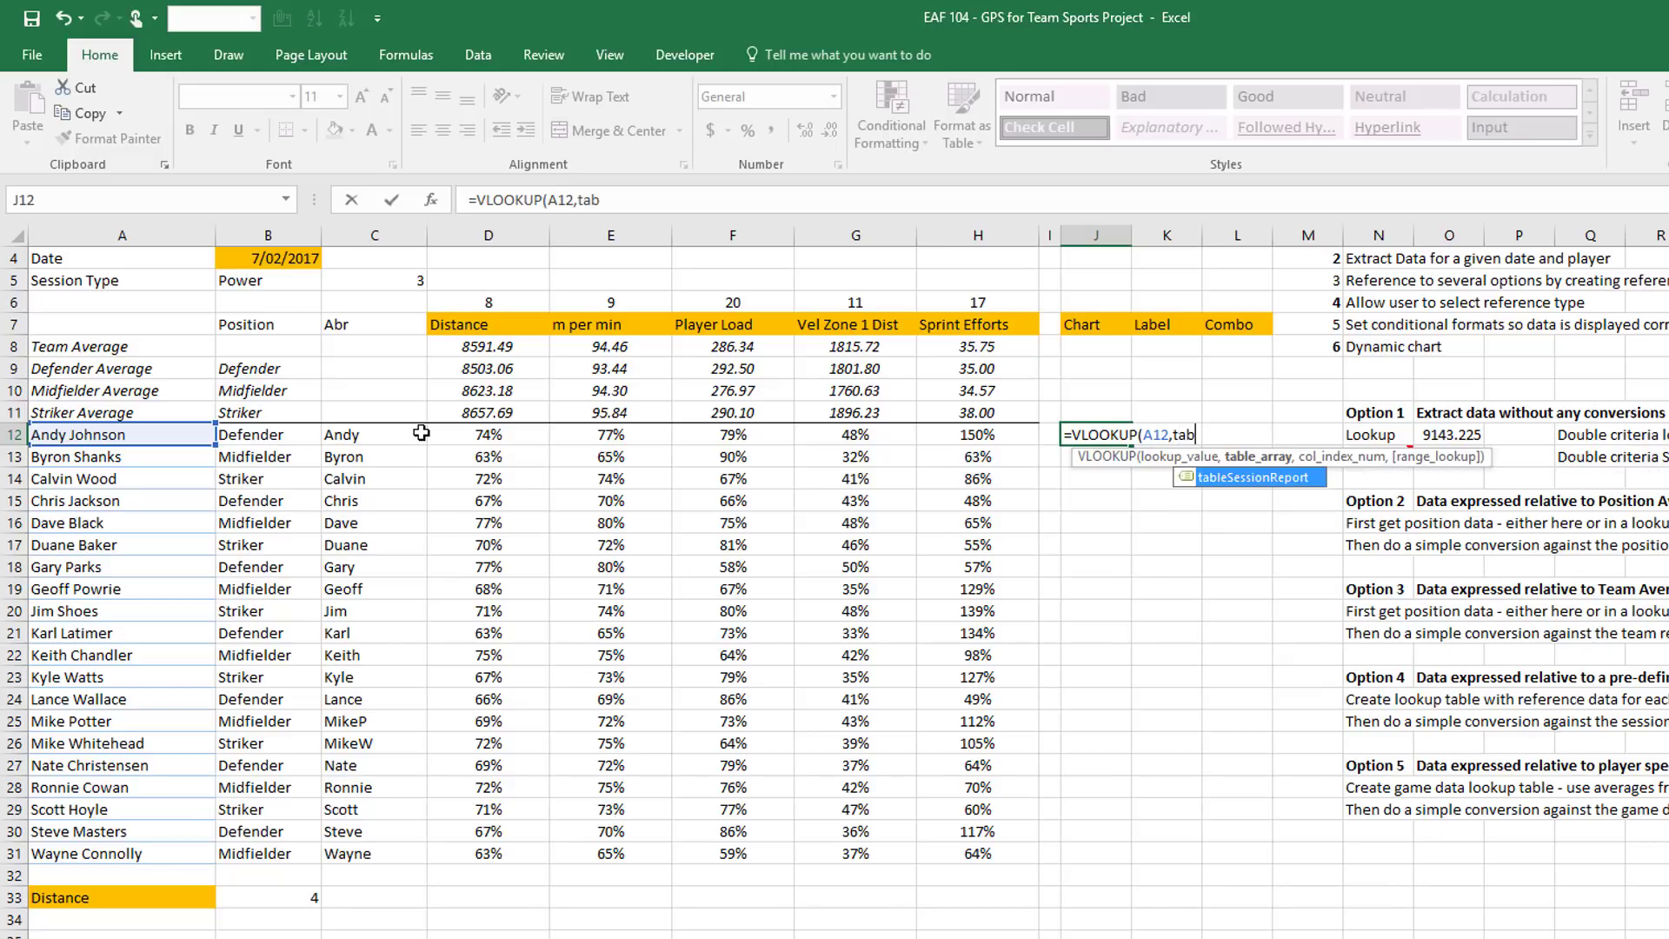
{"action": "key", "text": "Tab"}
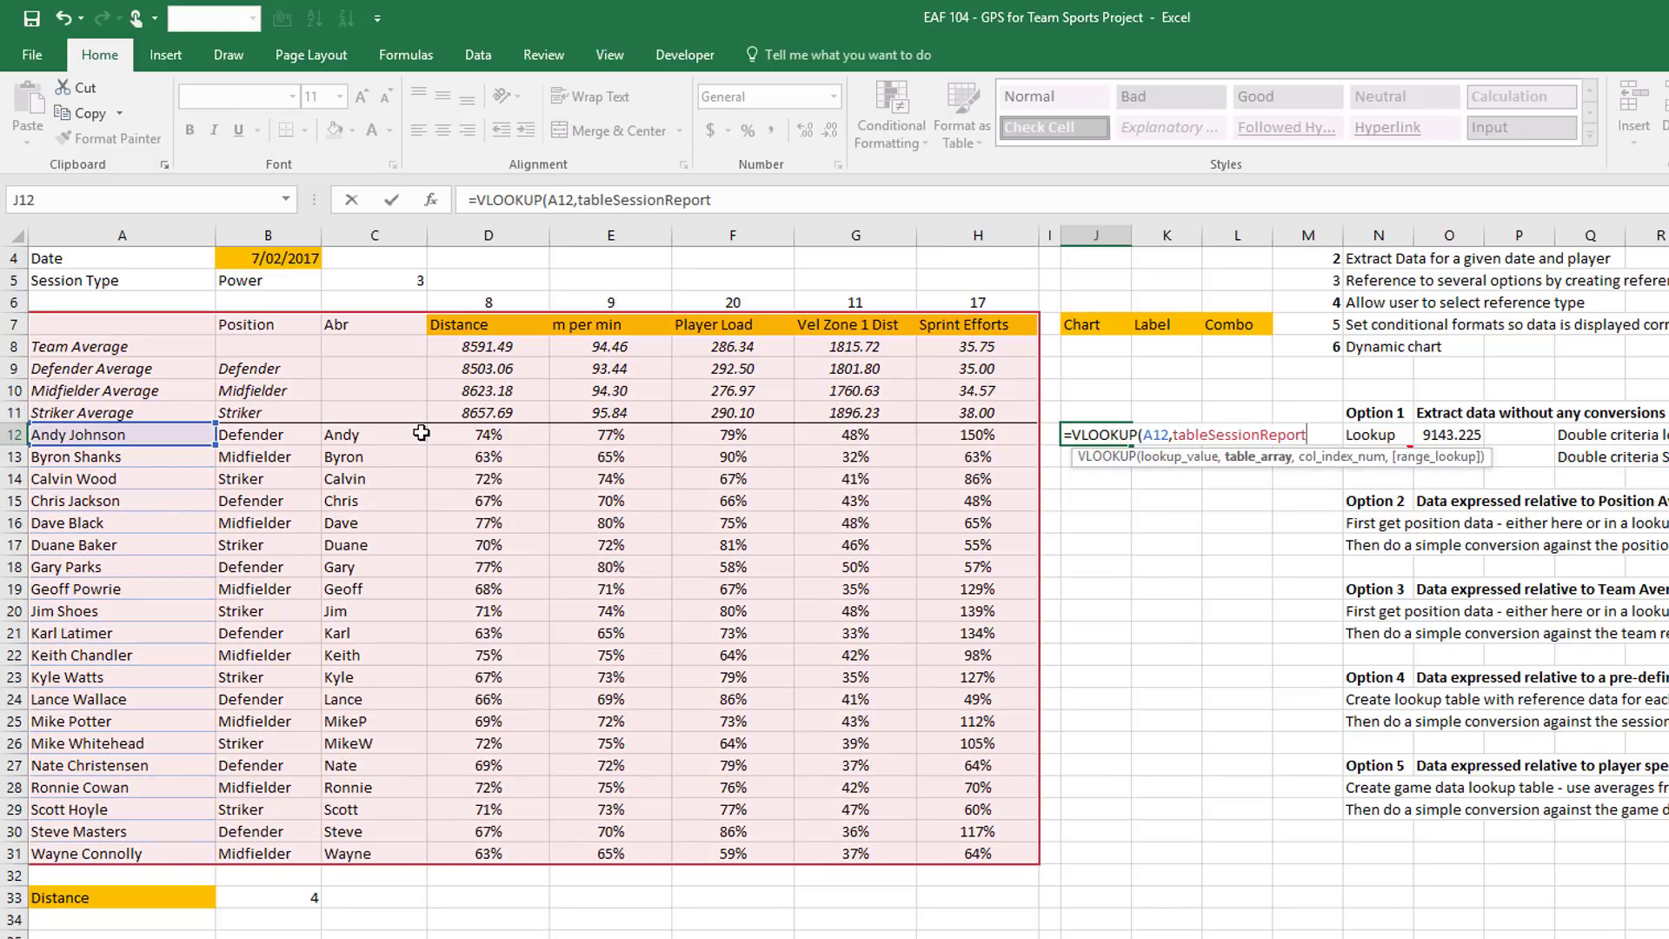
{"action": "type", "text": ","}
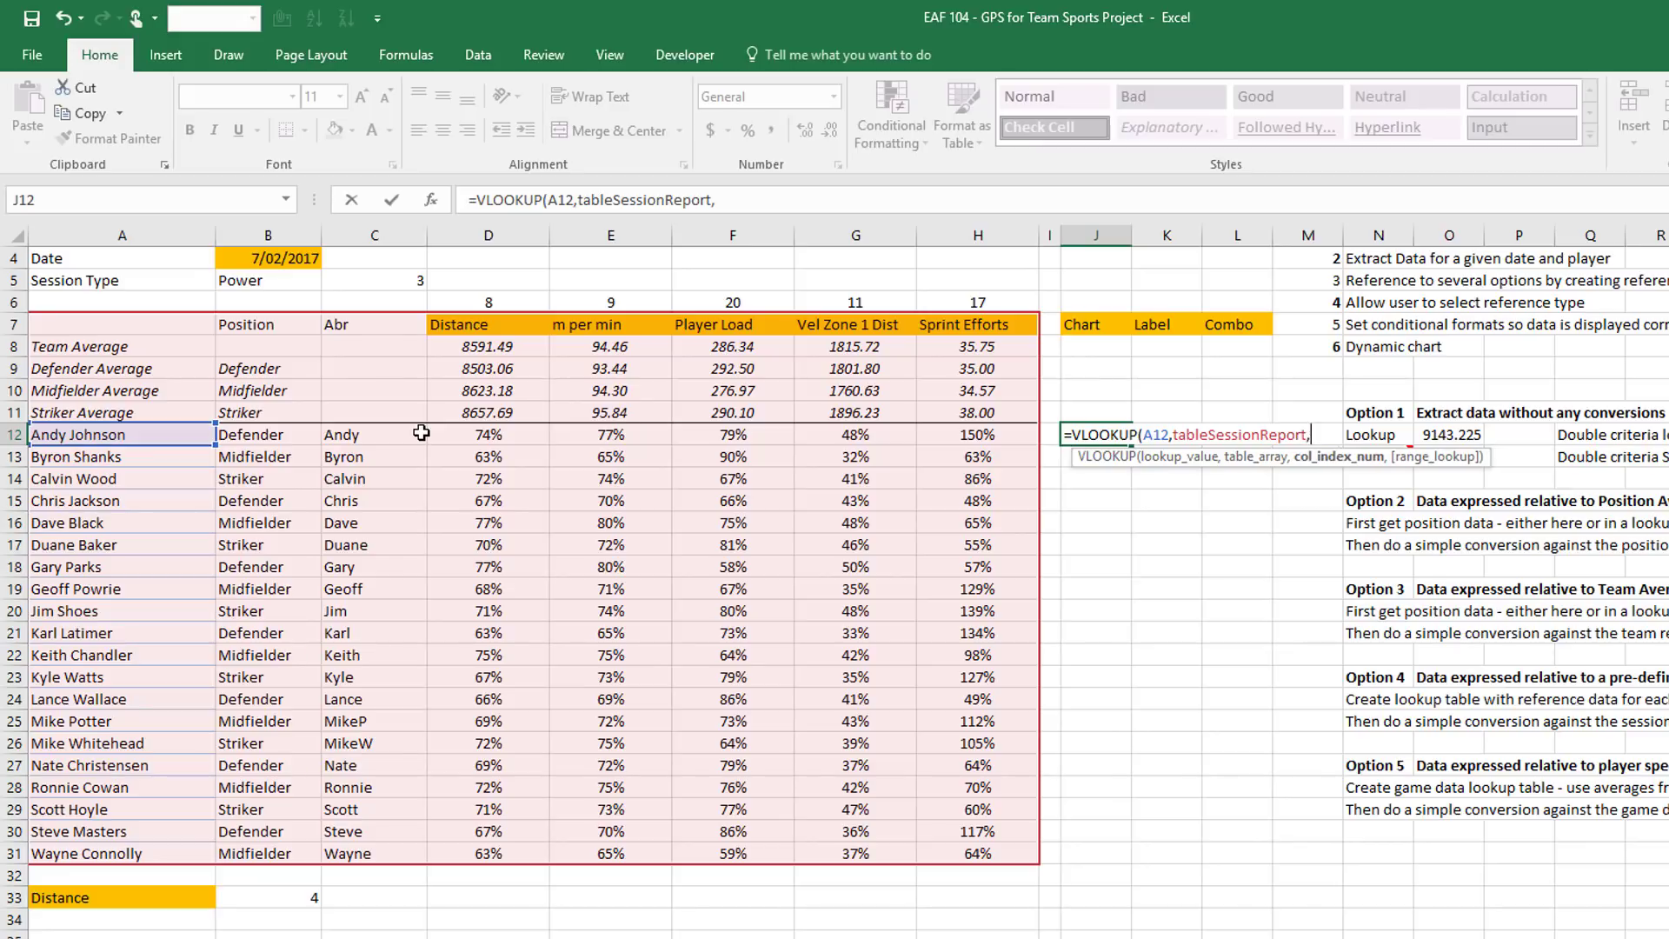
{"action": "left_click", "coordinate": [286, 897]}
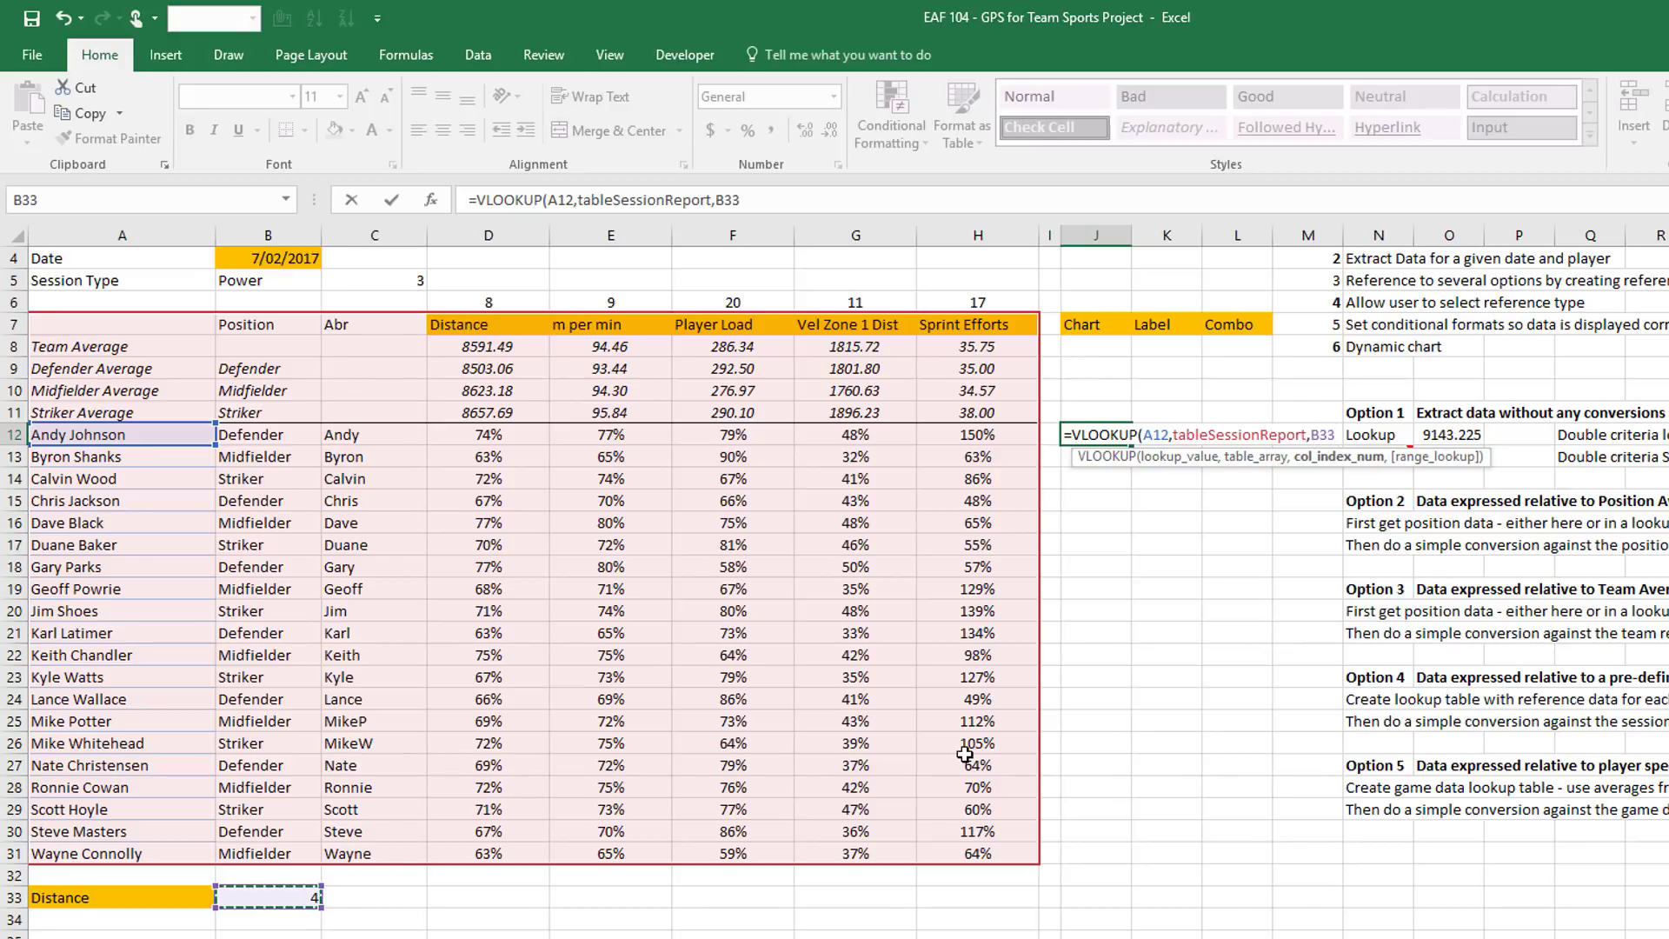
{"action": "key", "text": "F4"}
{"action": "type", "text": ","}
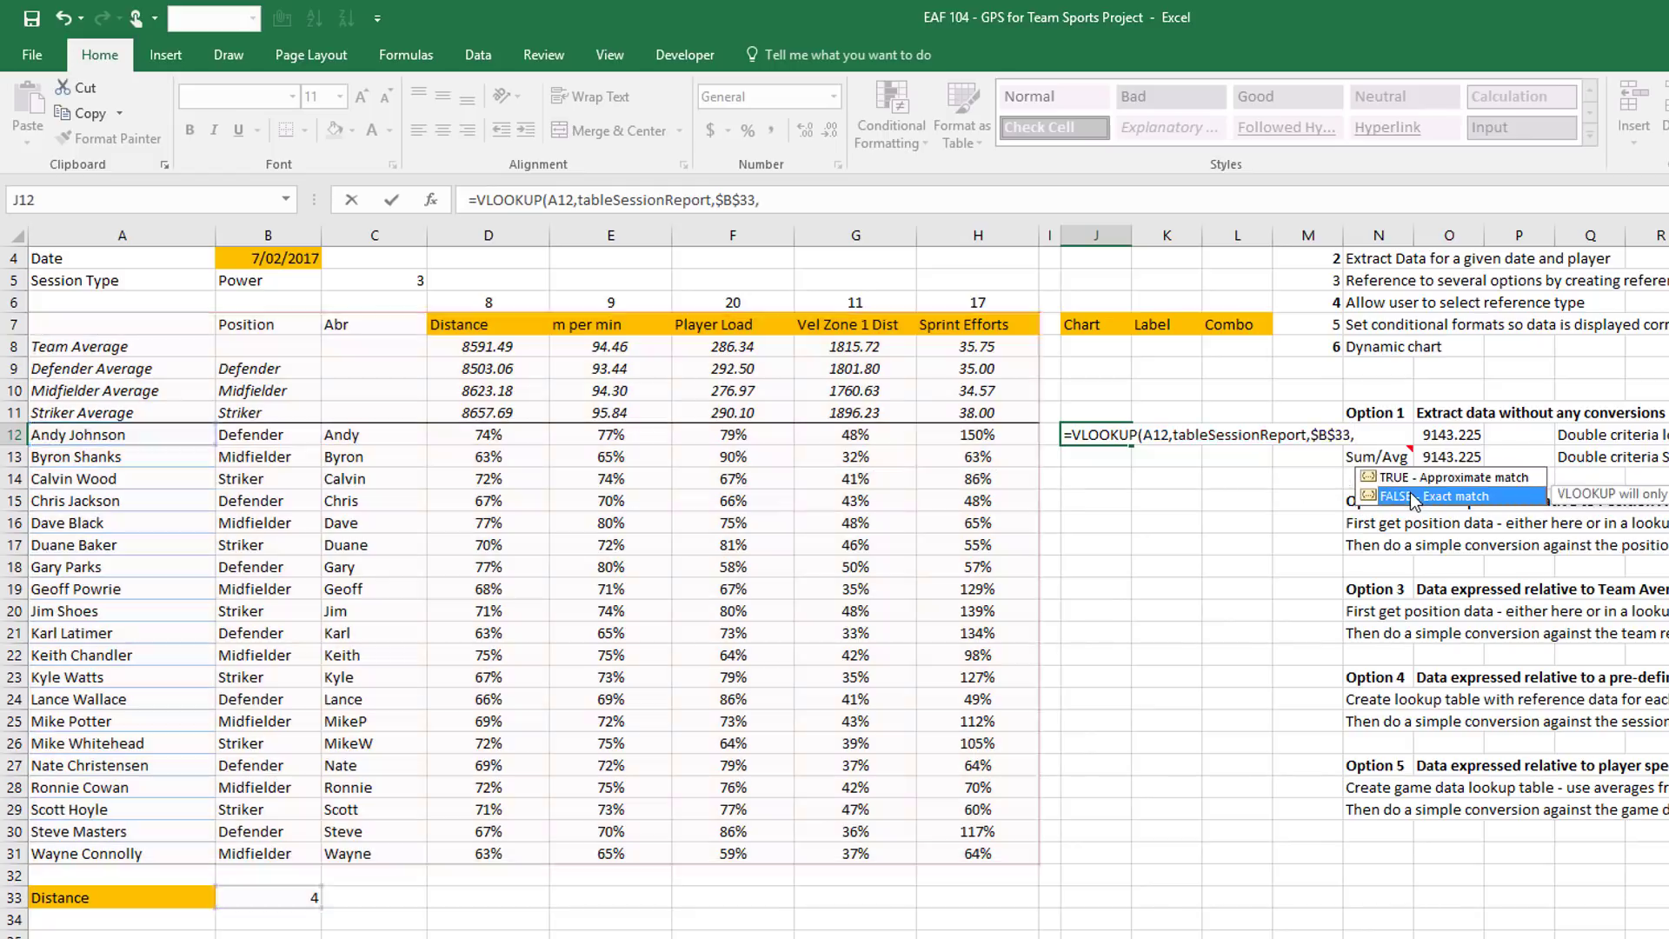
{"action": "double_click", "coordinate": [1426, 496]}
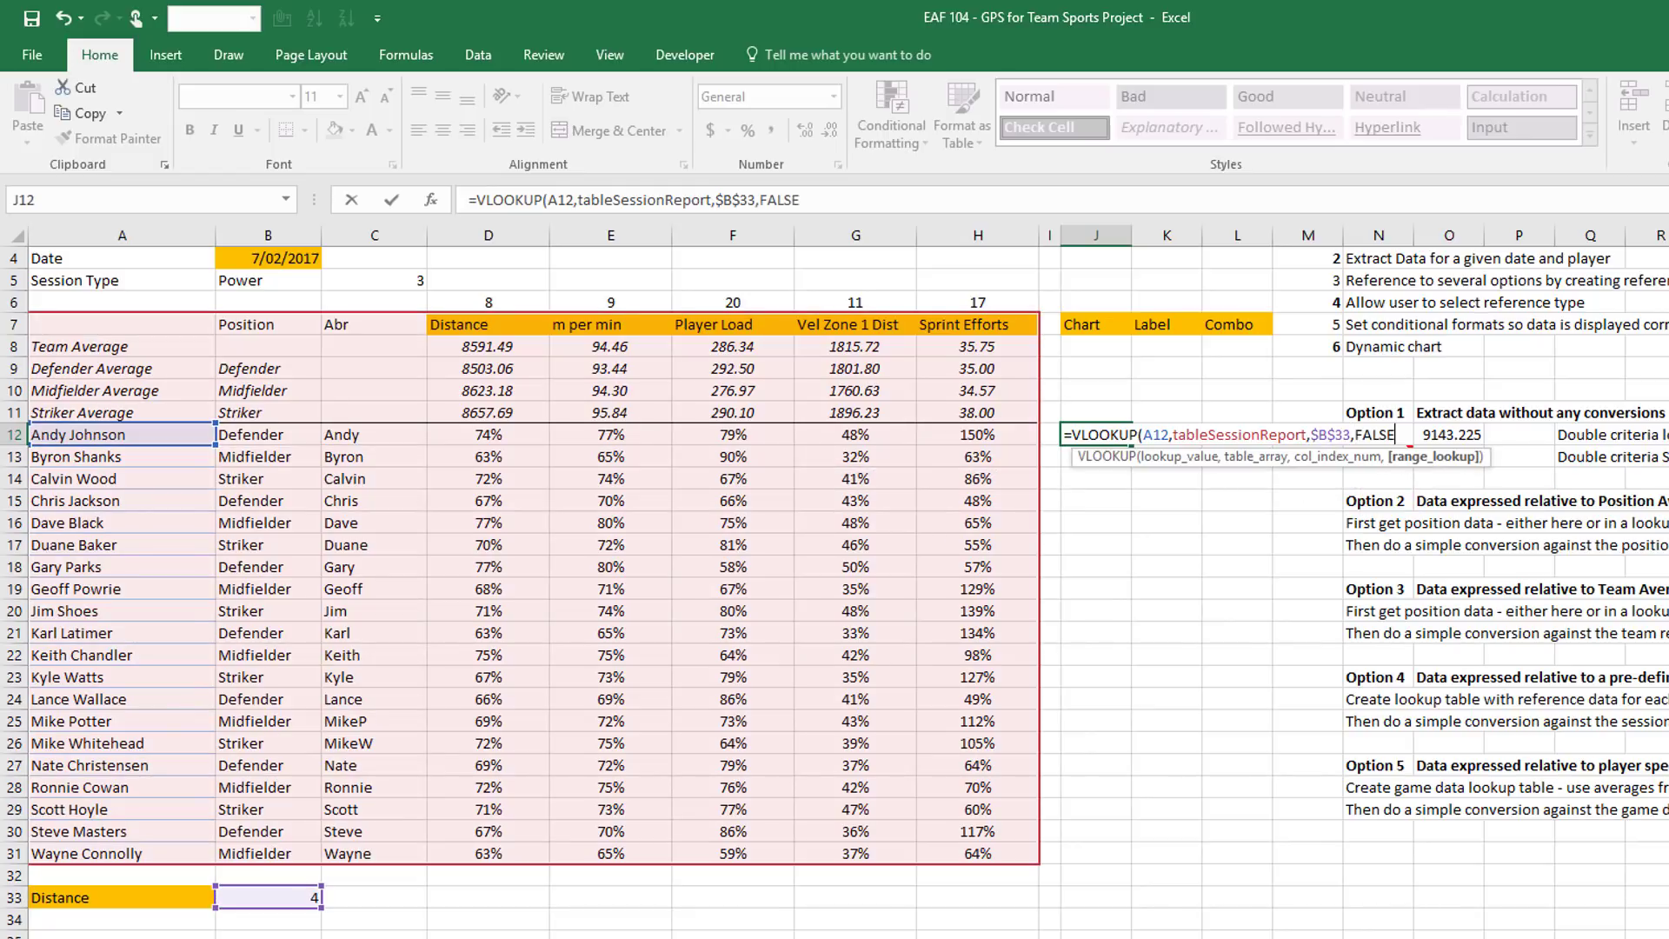
{"action": "type", "text": ")"}
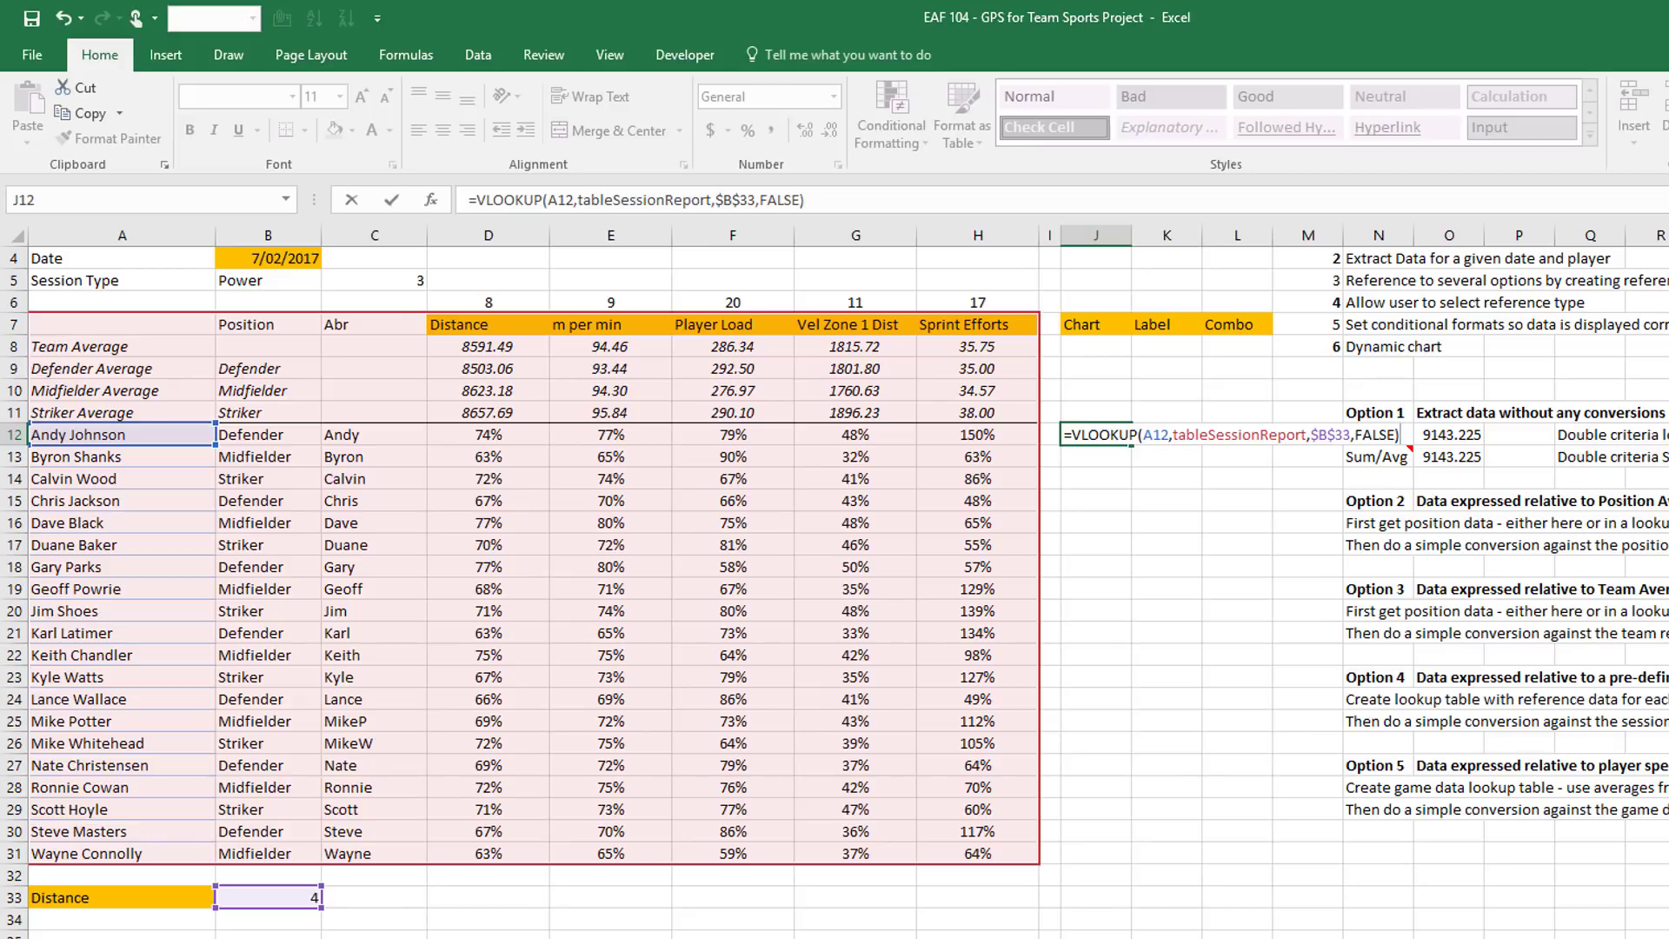
{"action": "key", "text": "Return"}
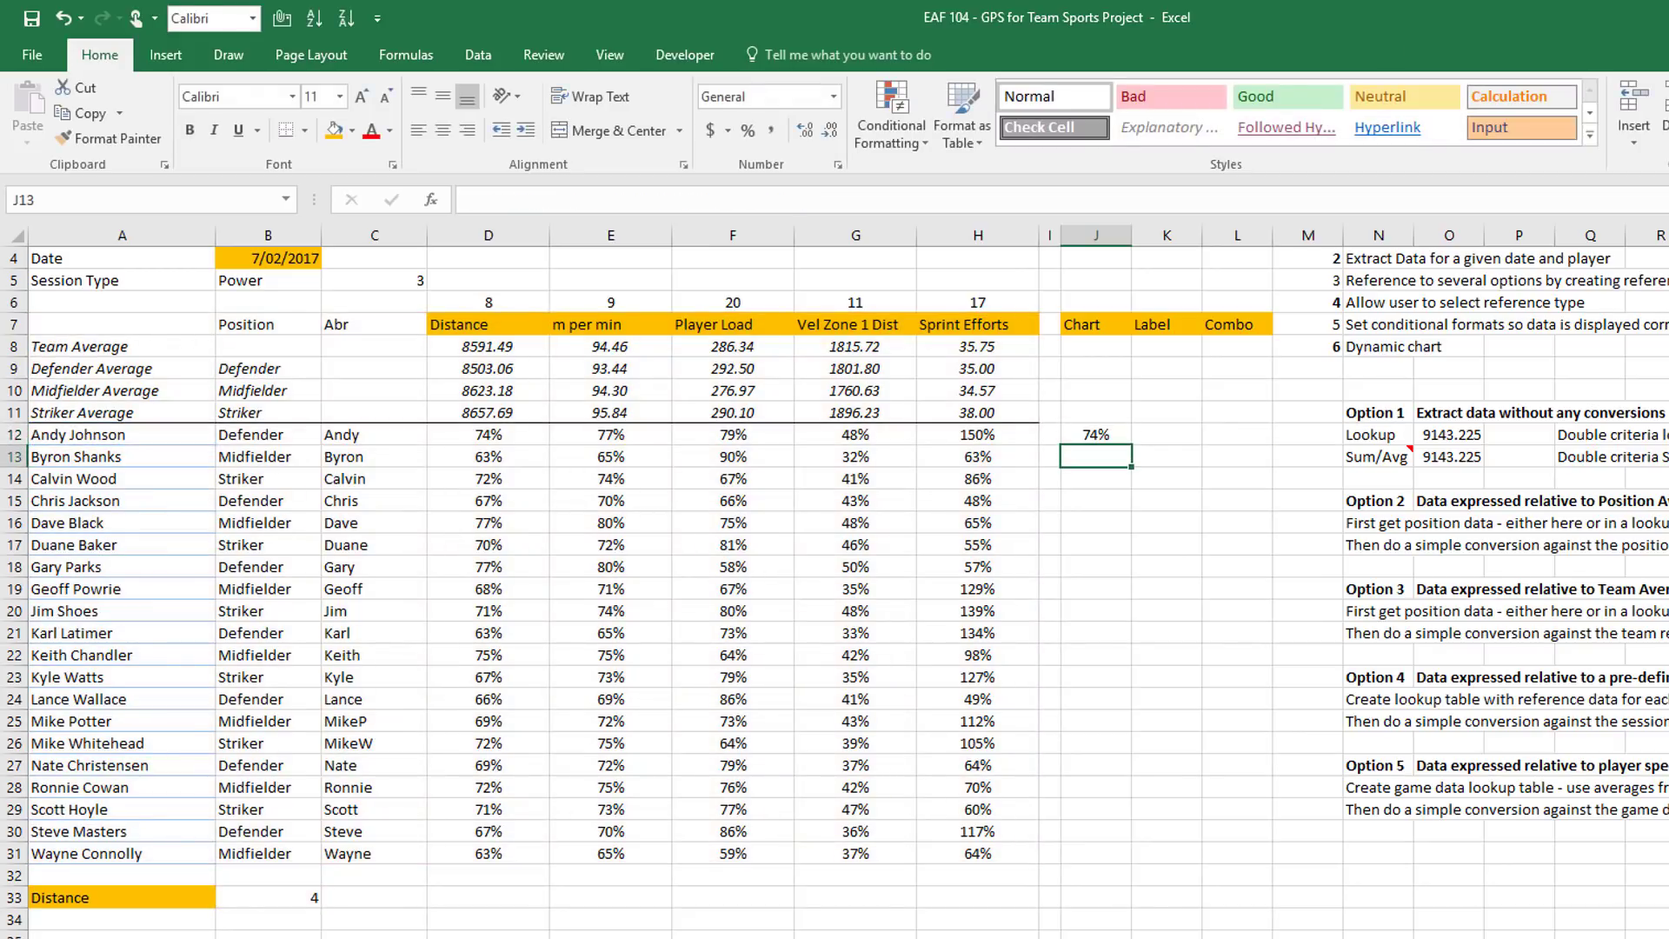
{"action": "left_click", "coordinate": [1131, 443]}
{"action": "left_click_drag", "start_coordinate": [1107, 544], "coordinate": [1106, 856]}
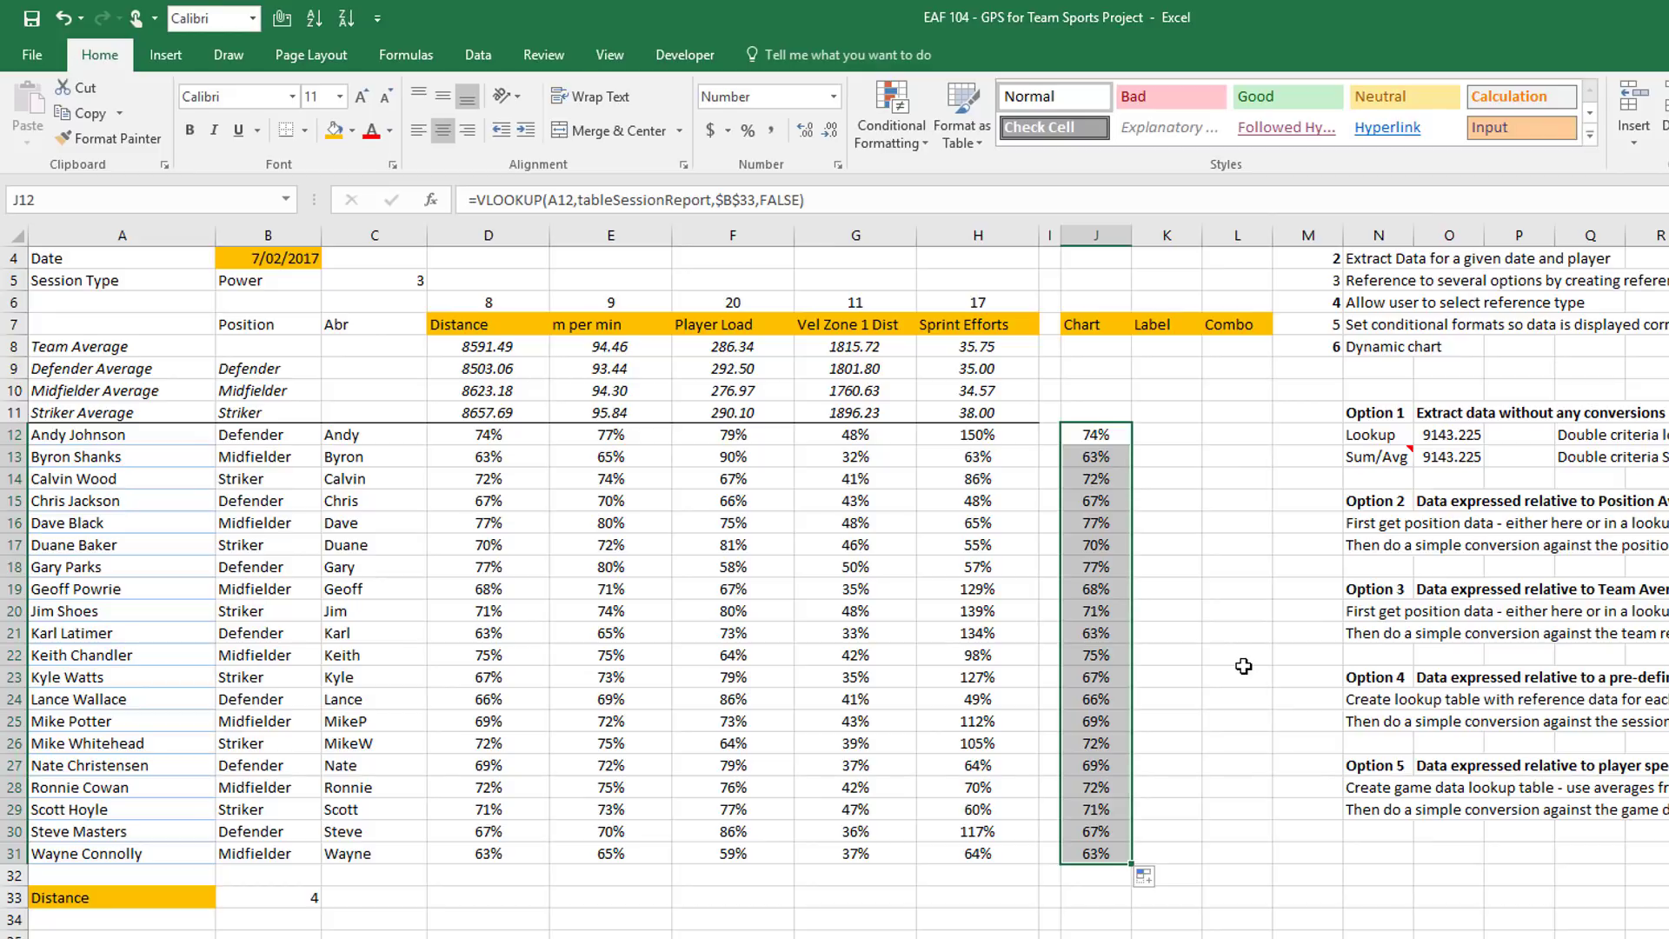
Insert a clustered column chart of J12:J31, placed below row 33 and widened
{"action": "left_click", "coordinate": [166, 56]}
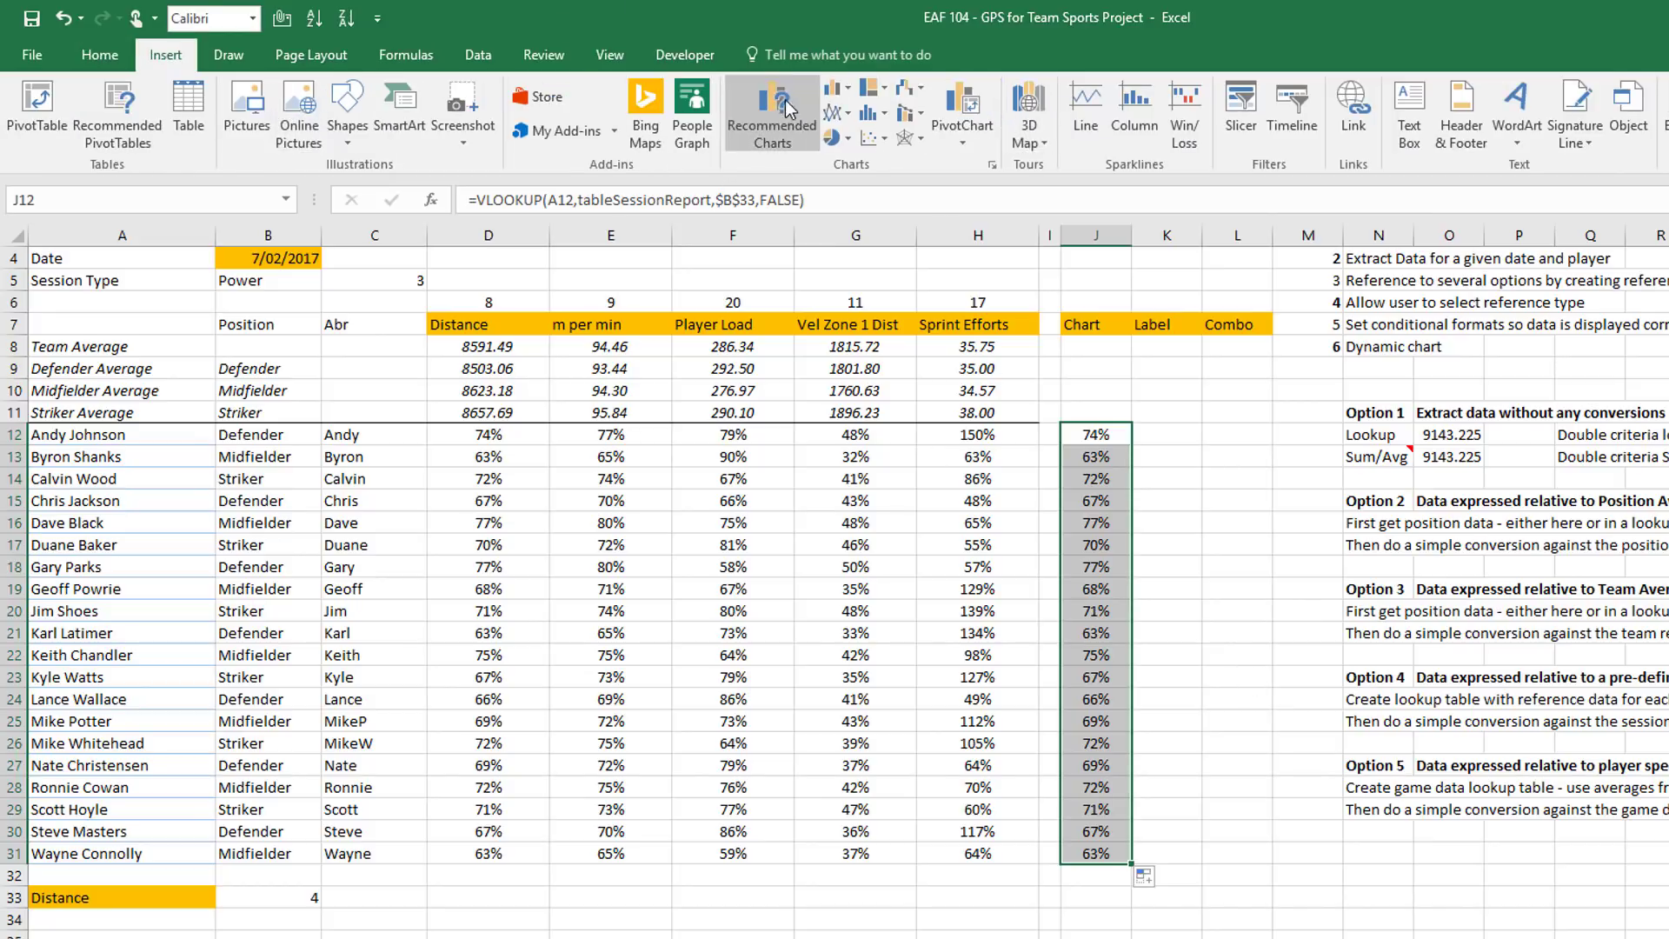
{"action": "left_click", "coordinate": [849, 94]}
{"action": "left_click", "coordinate": [863, 169]}
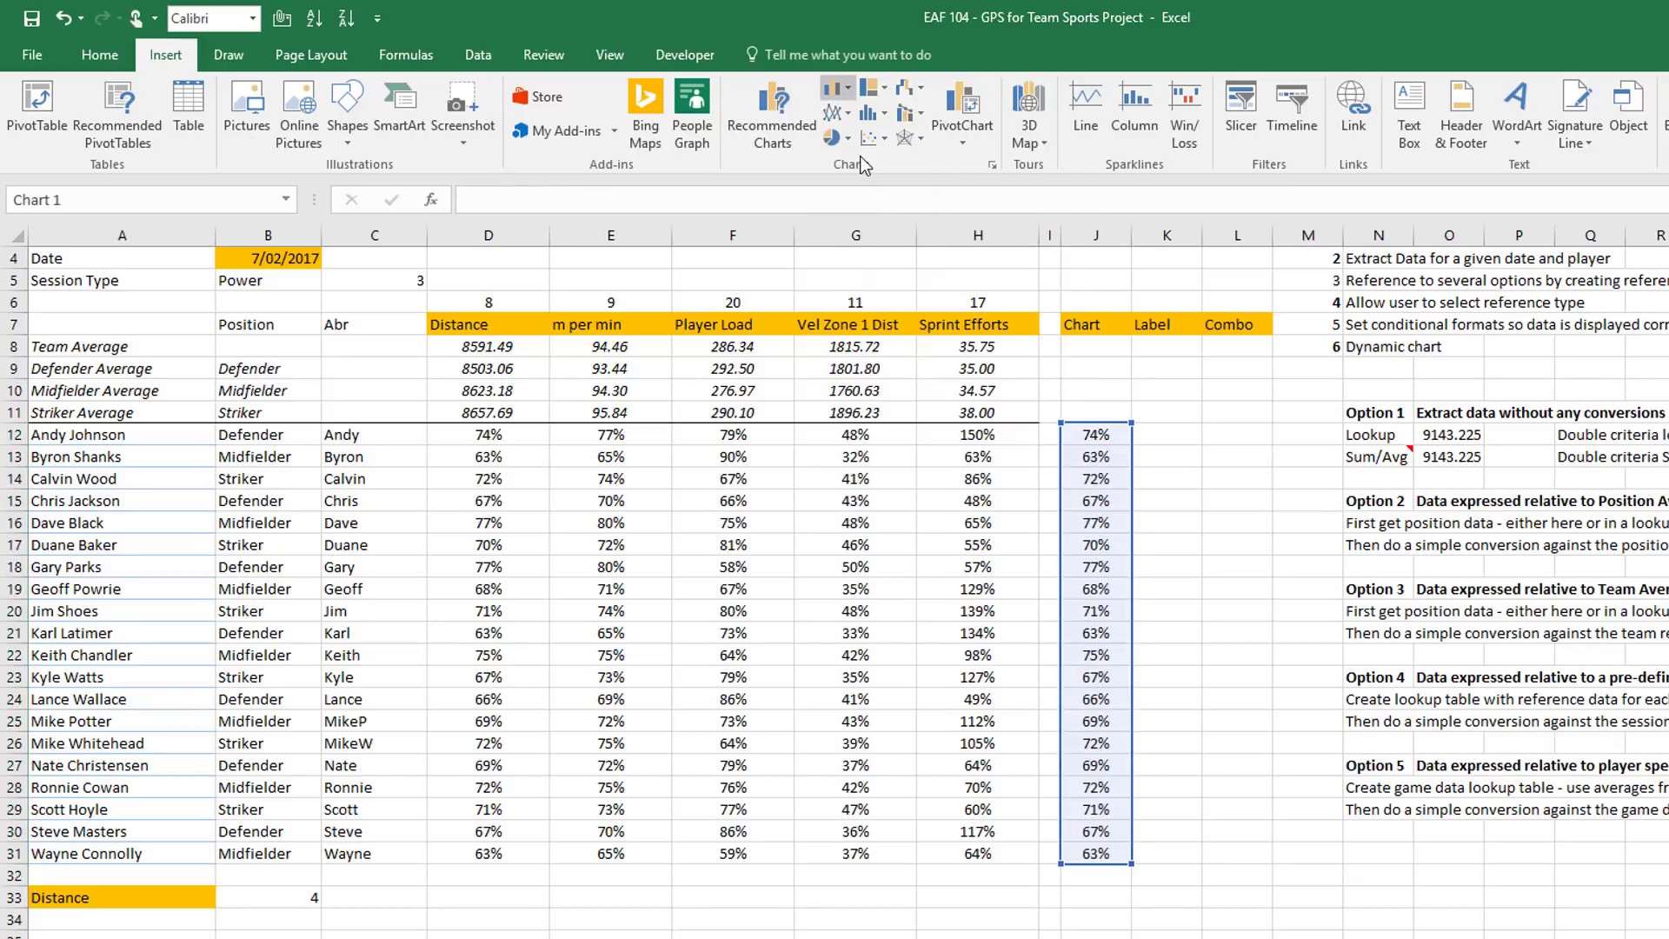
{"action": "scroll", "coordinate": [957, 508], "scroll_direction": "down", "scroll_amount": 4}
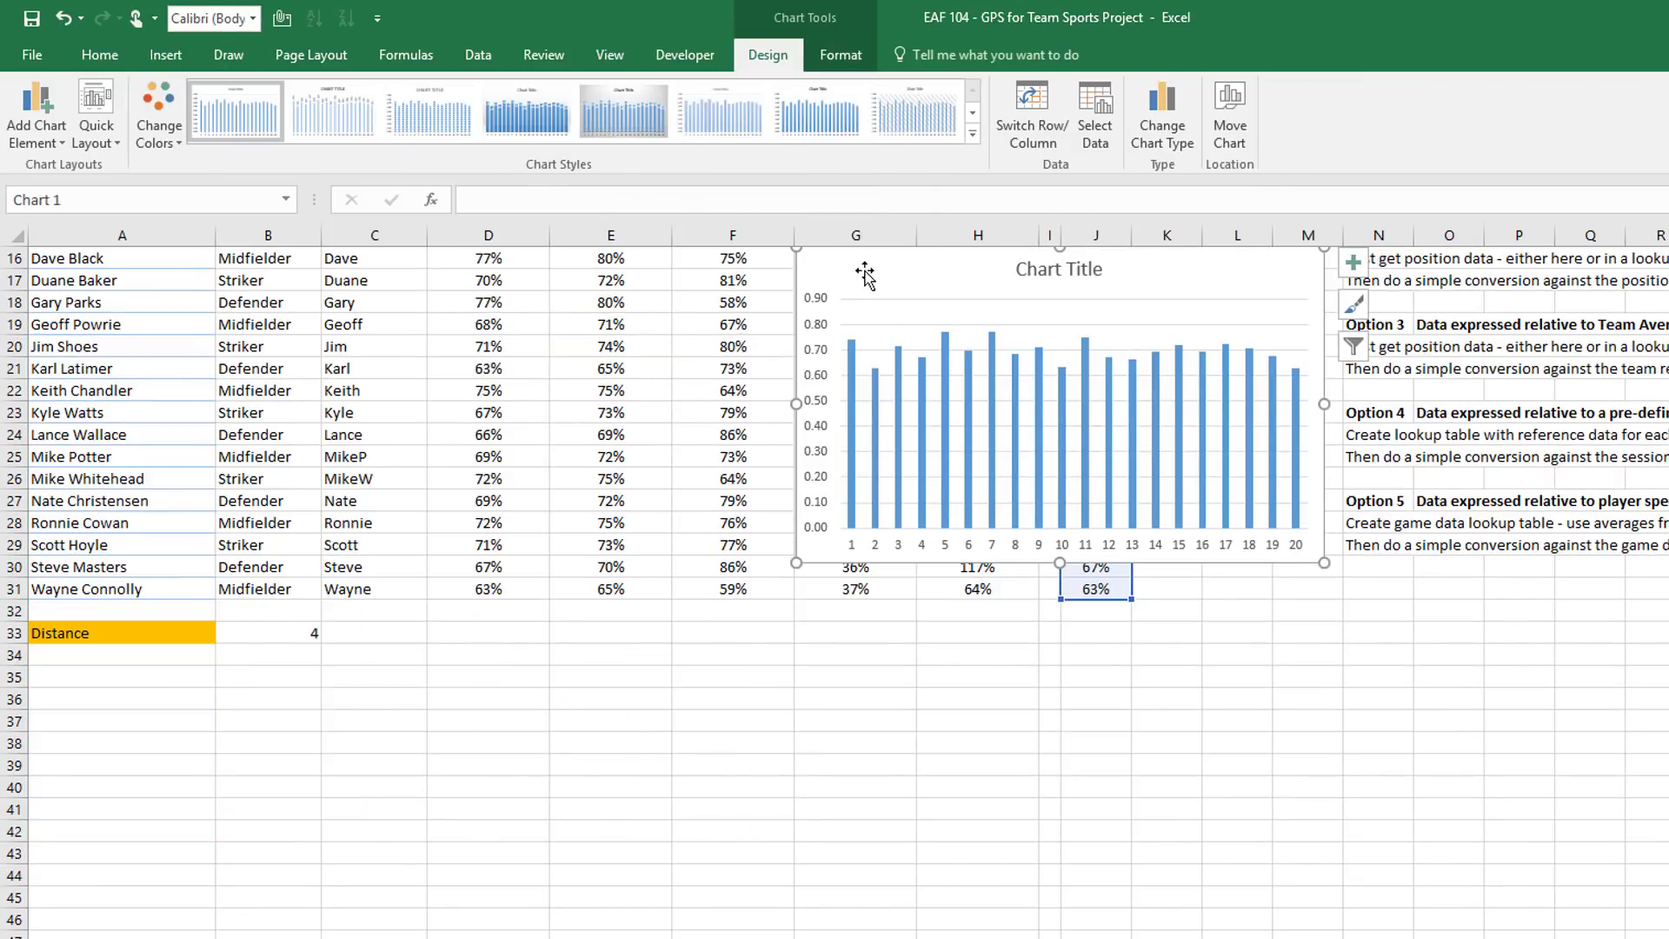
{"action": "left_click_drag", "start_coordinate": [865, 272], "coordinate": [294, 638]}
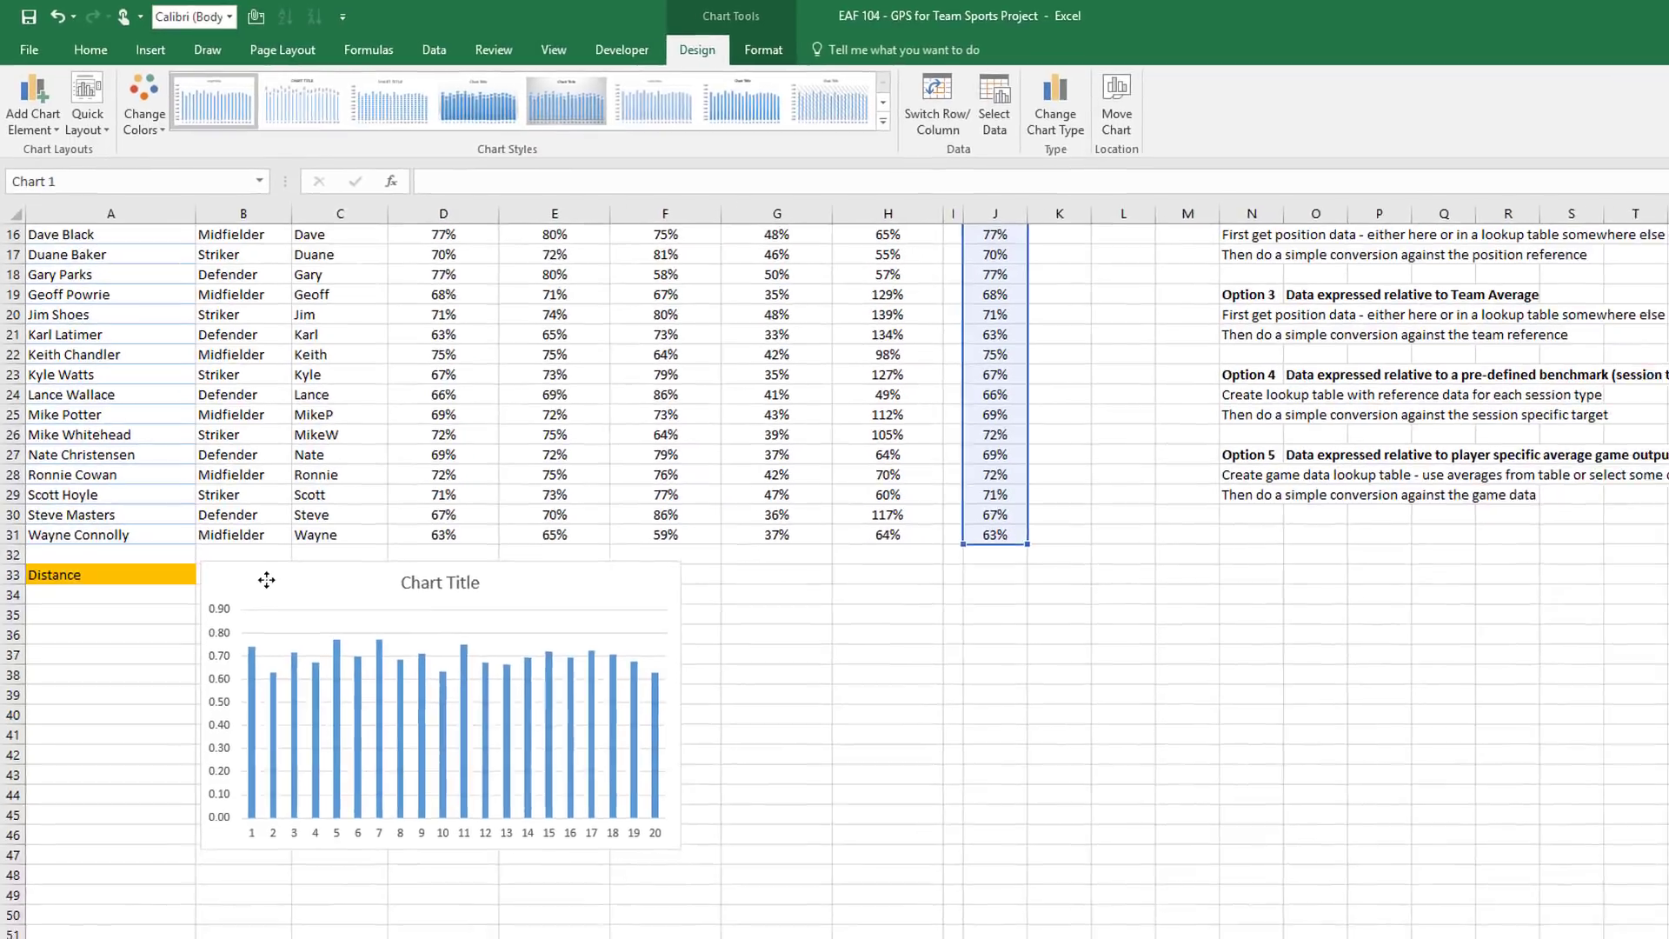
{"action": "left_click_drag", "start_coordinate": [267, 580], "coordinate": [96, 612]}
{"action": "left_click_drag", "start_coordinate": [83, 531], "coordinate": [96, 527]}
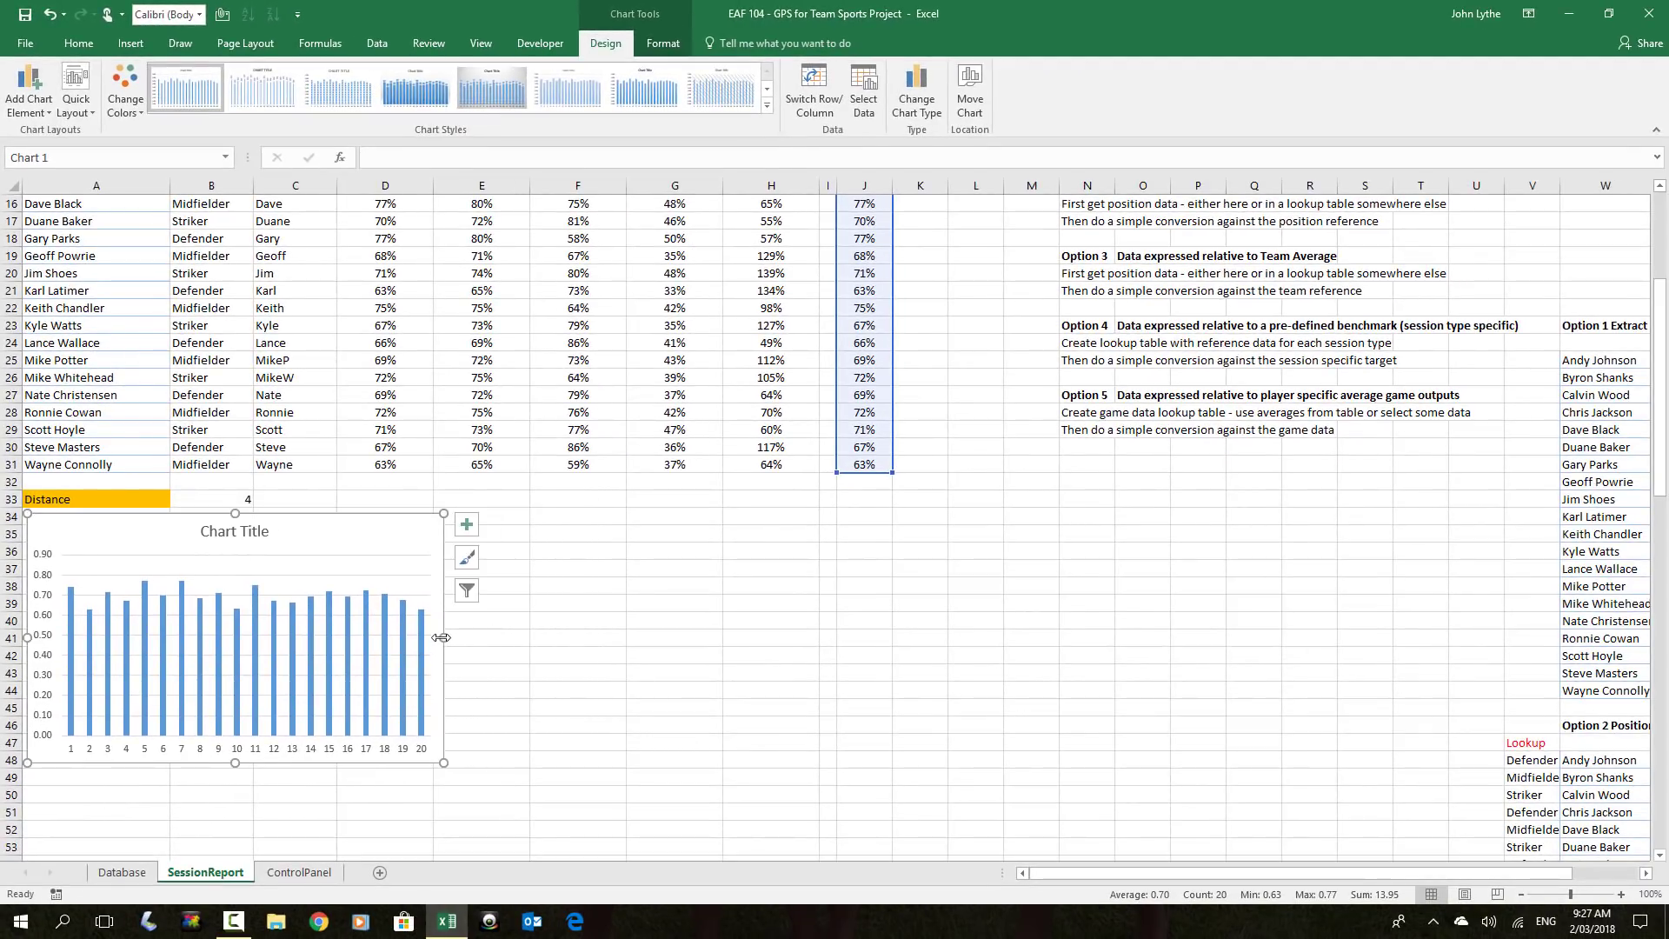
{"action": "left_click_drag", "start_coordinate": [440, 637], "coordinate": [1003, 652]}
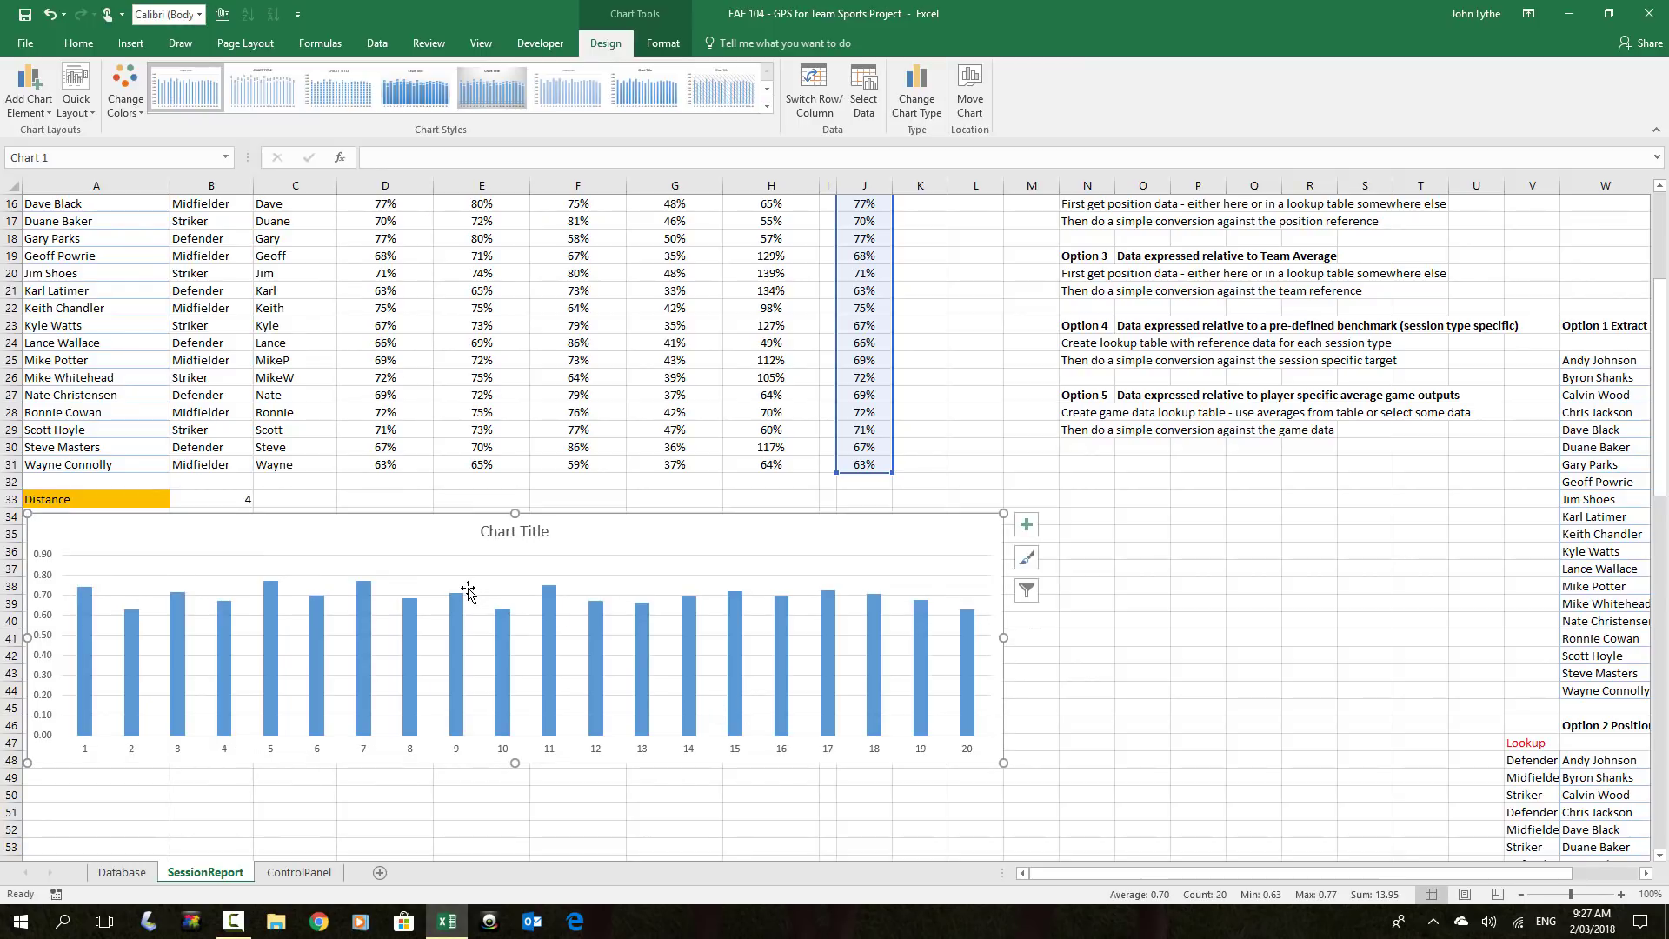
Link the chart title to cell A33 so it reads Distance
{"action": "left_click", "coordinate": [495, 537]}
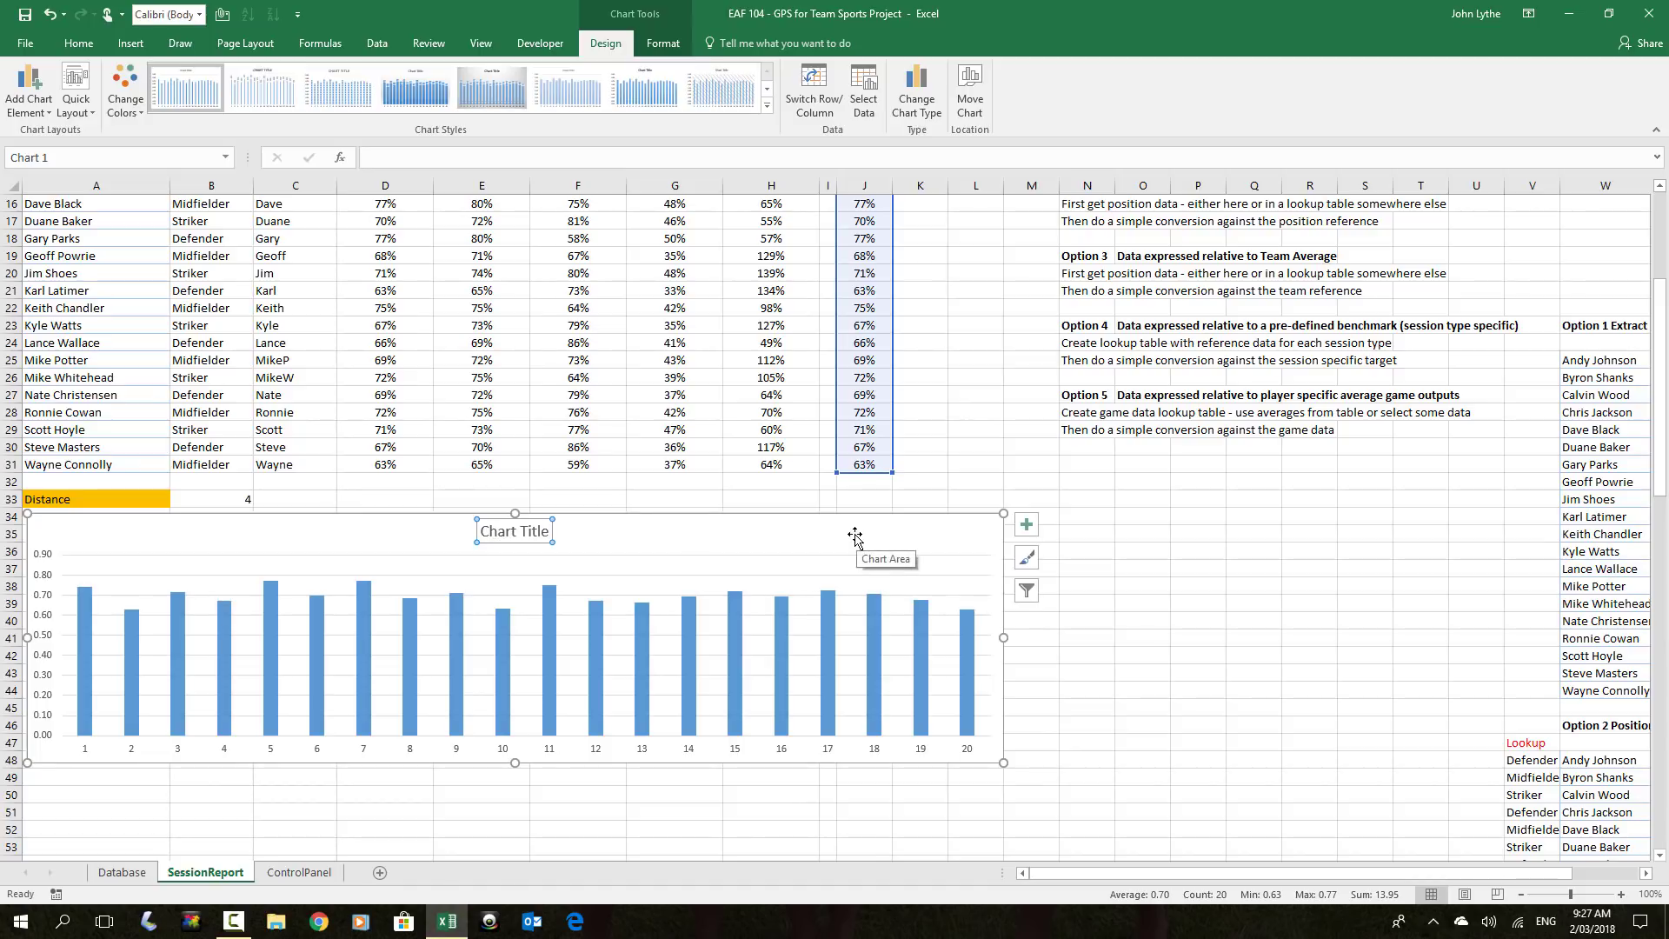
{"action": "left_click", "coordinate": [378, 159]}
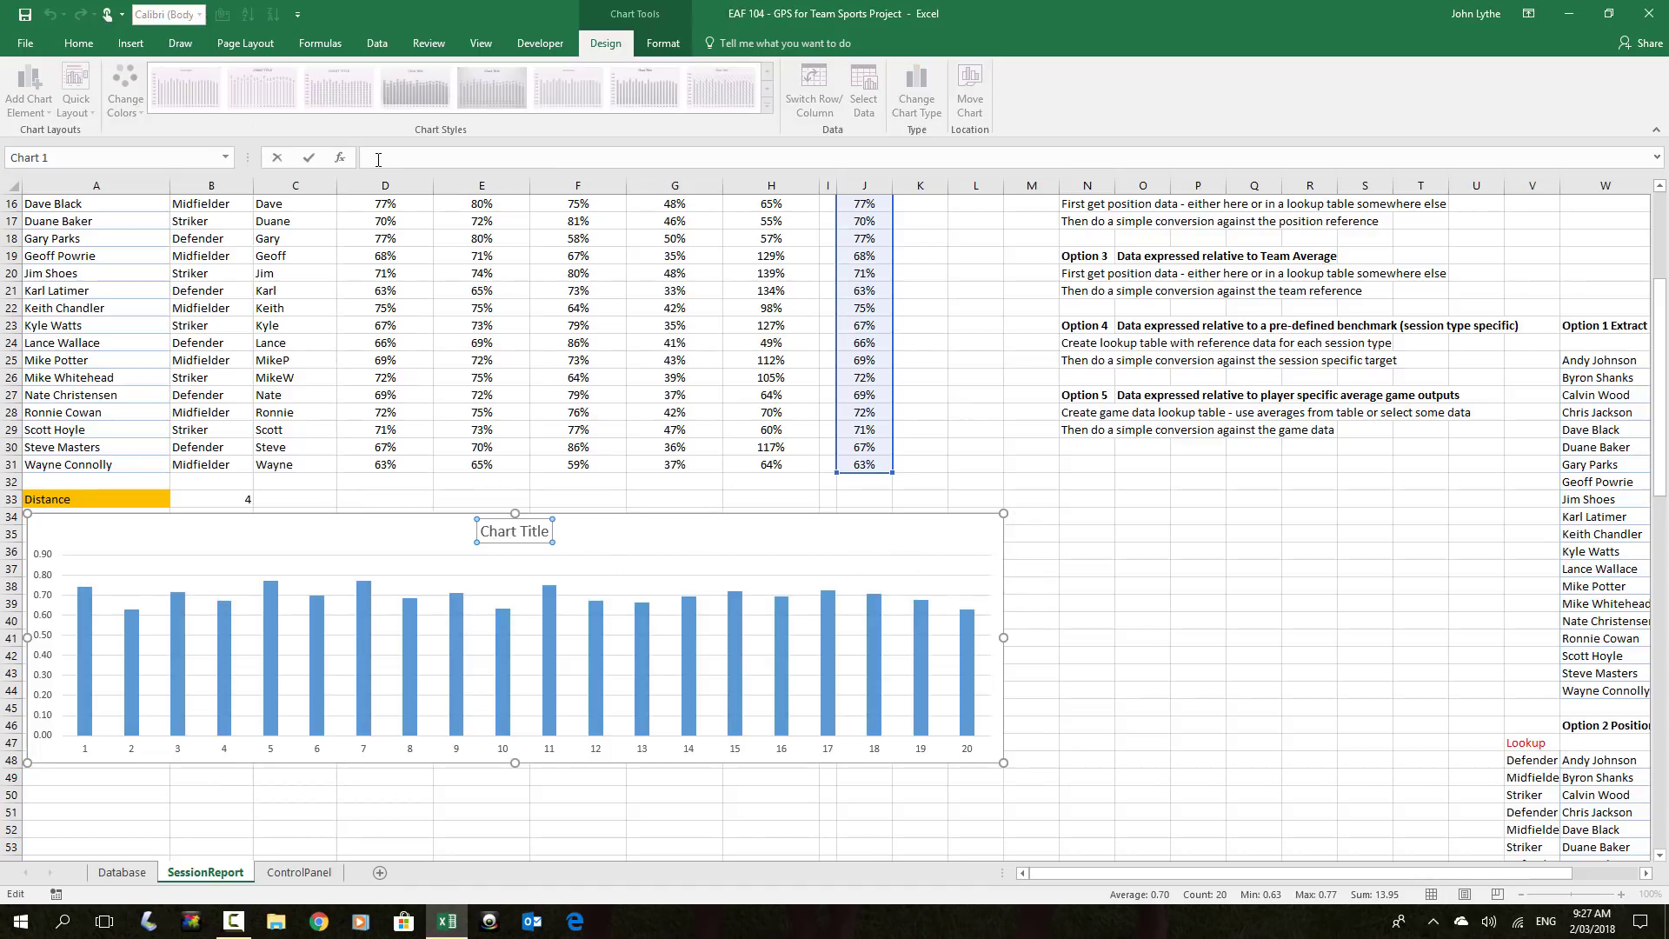
{"action": "type", "text": "="}
{"action": "left_click", "coordinate": [101, 504]}
{"action": "key", "text": "Return"}
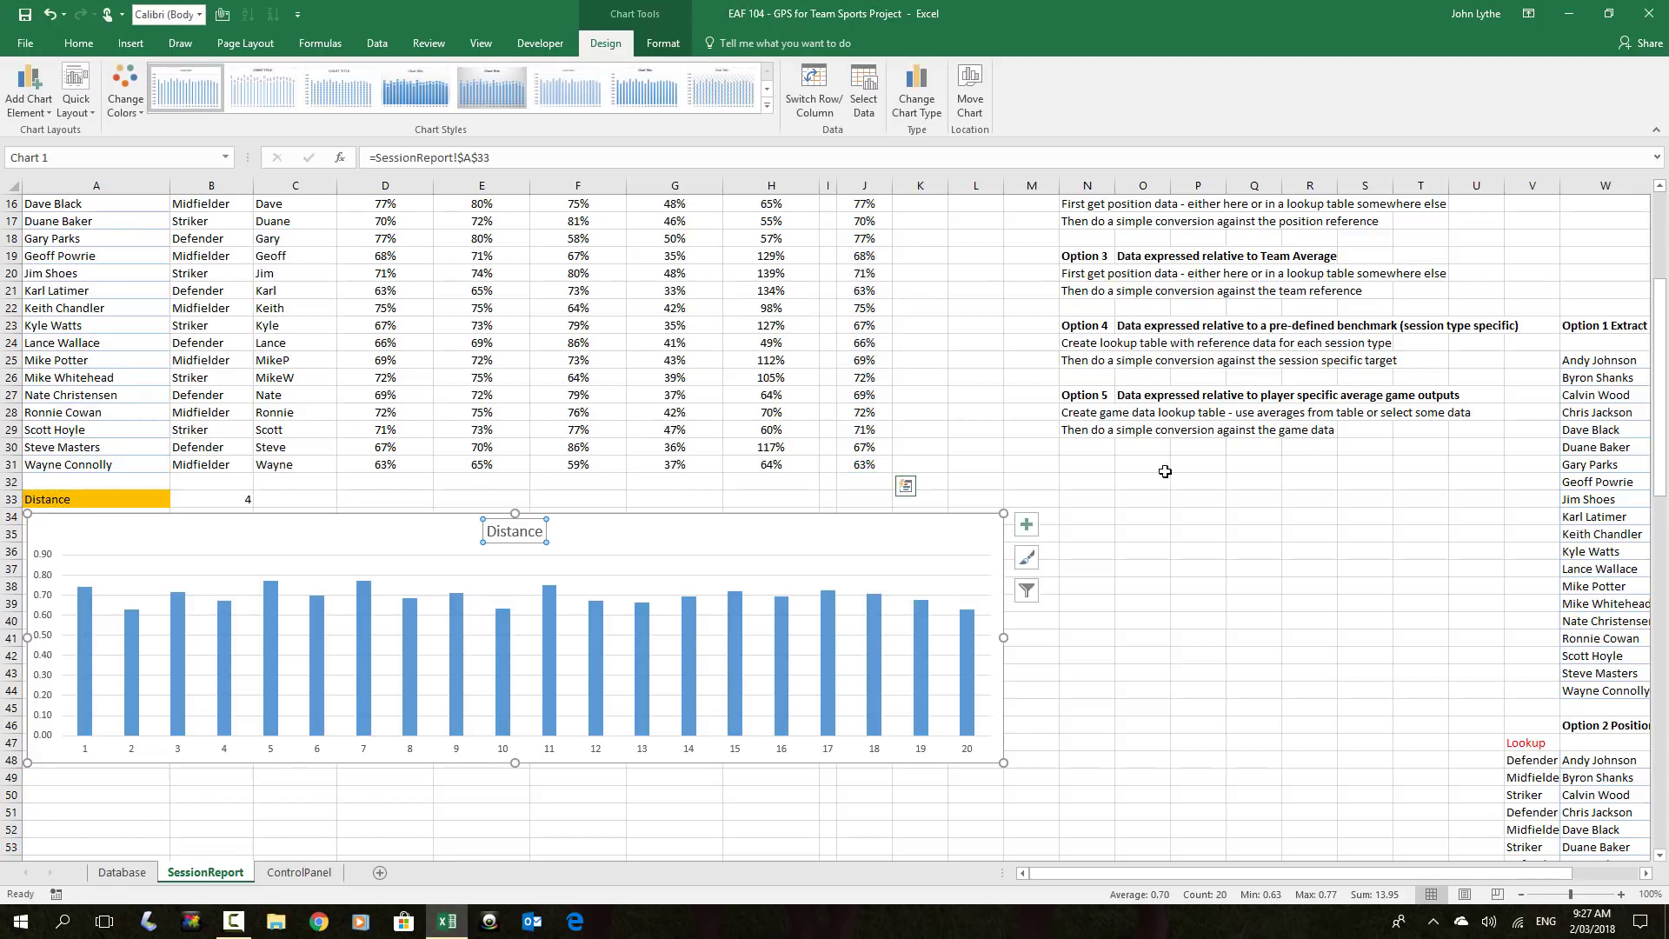
Set the chart's horizontal axis labels to the player names in A12:A31
{"action": "right_click", "coordinate": [546, 649]}
{"action": "left_click", "coordinate": [597, 722]}
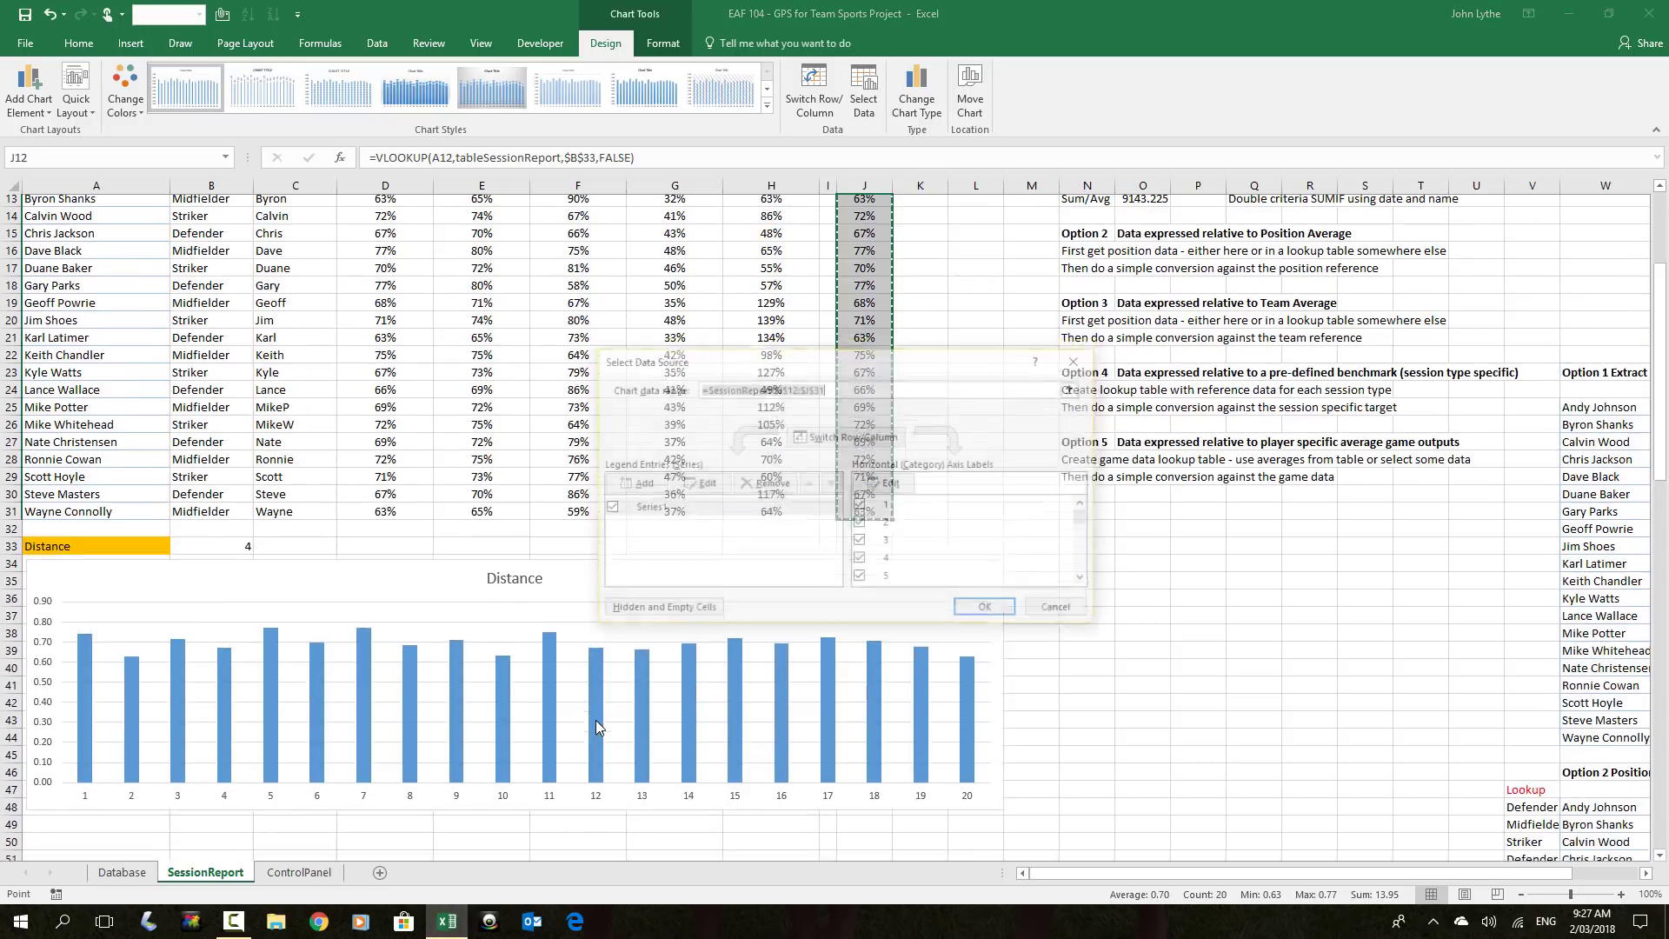
{"action": "left_click", "coordinate": [884, 484]}
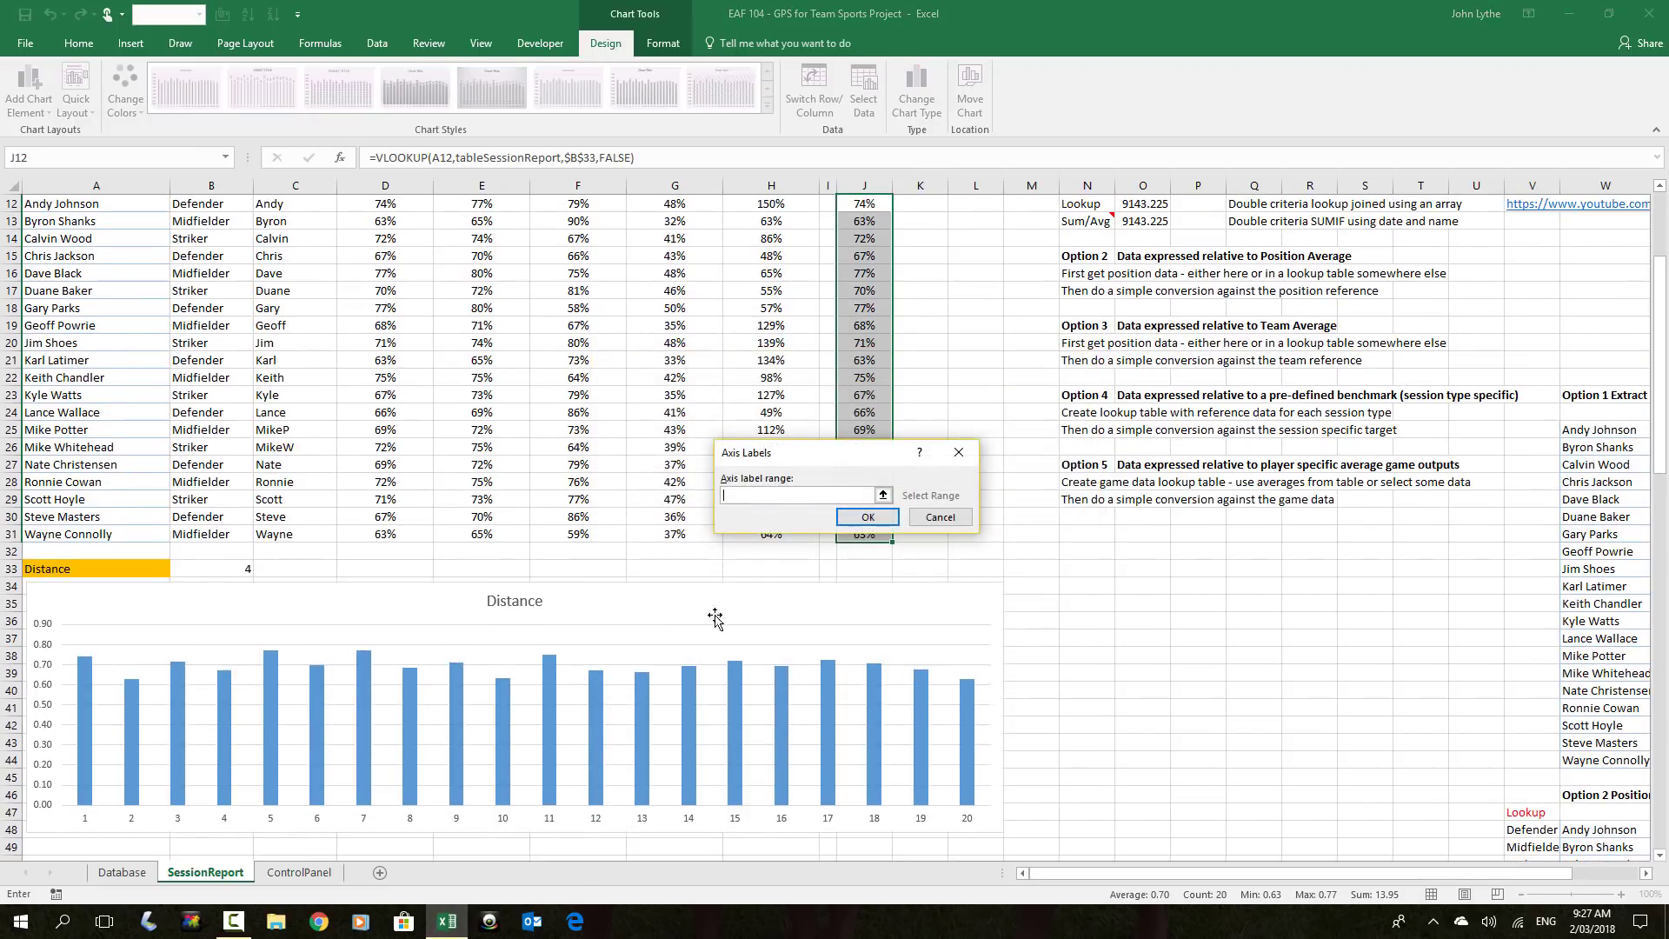
{"action": "scroll", "coordinate": [681, 615], "scroll_direction": "up", "scroll_amount": 3}
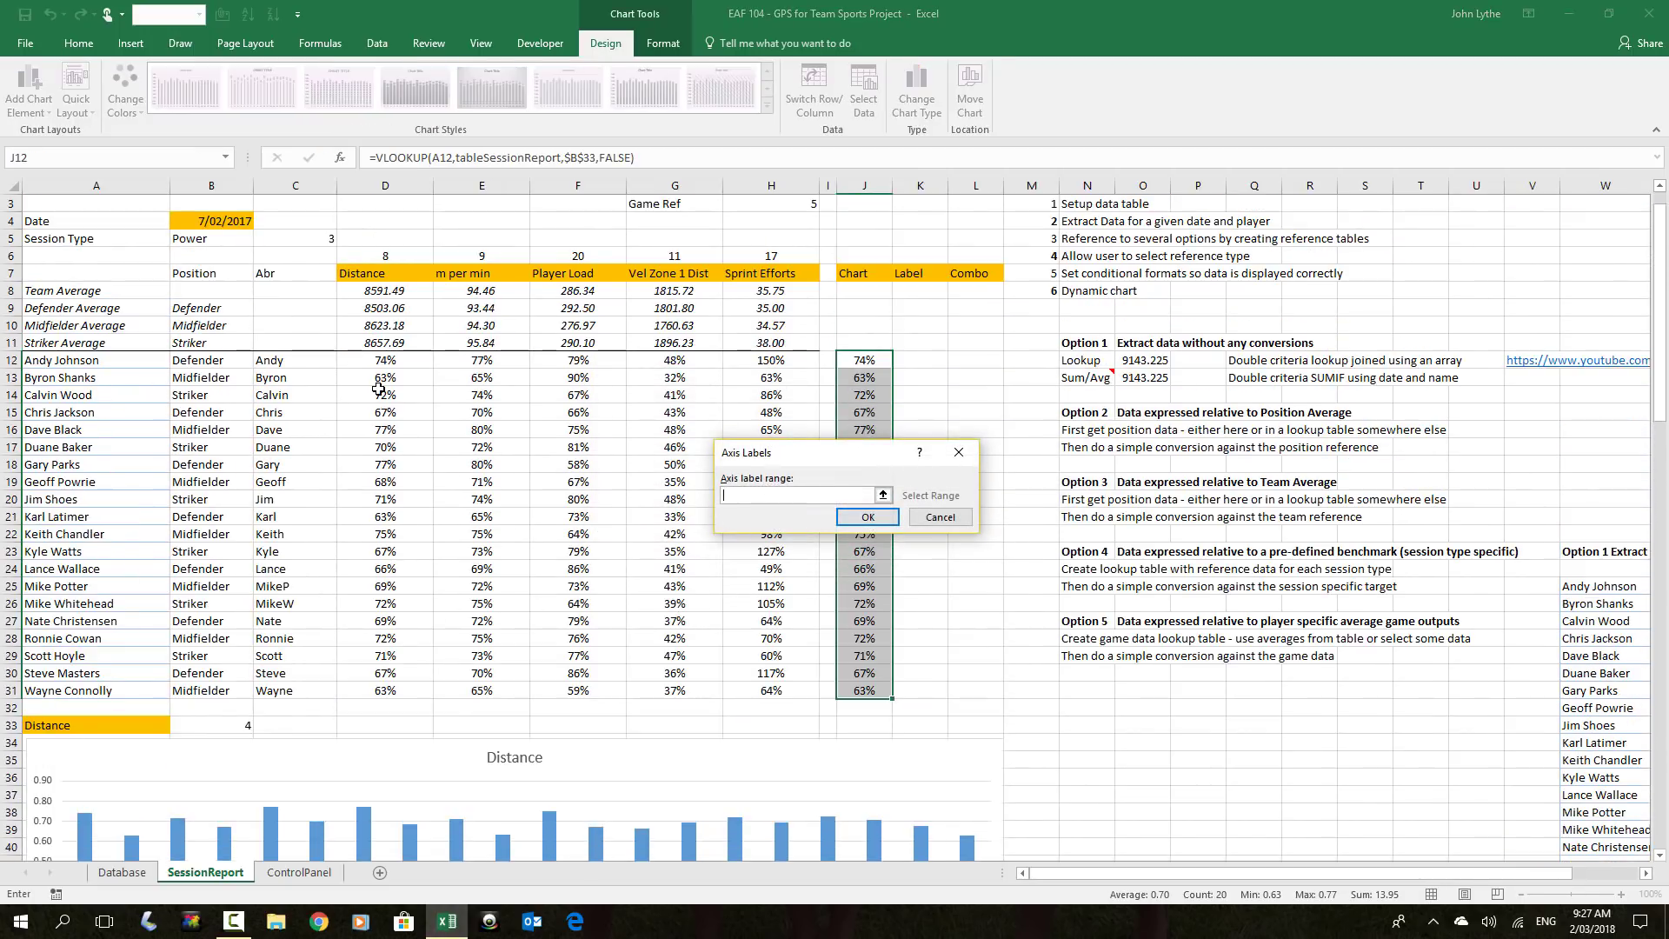
{"action": "left_click_drag", "start_coordinate": [102, 367], "coordinate": [96, 690]}
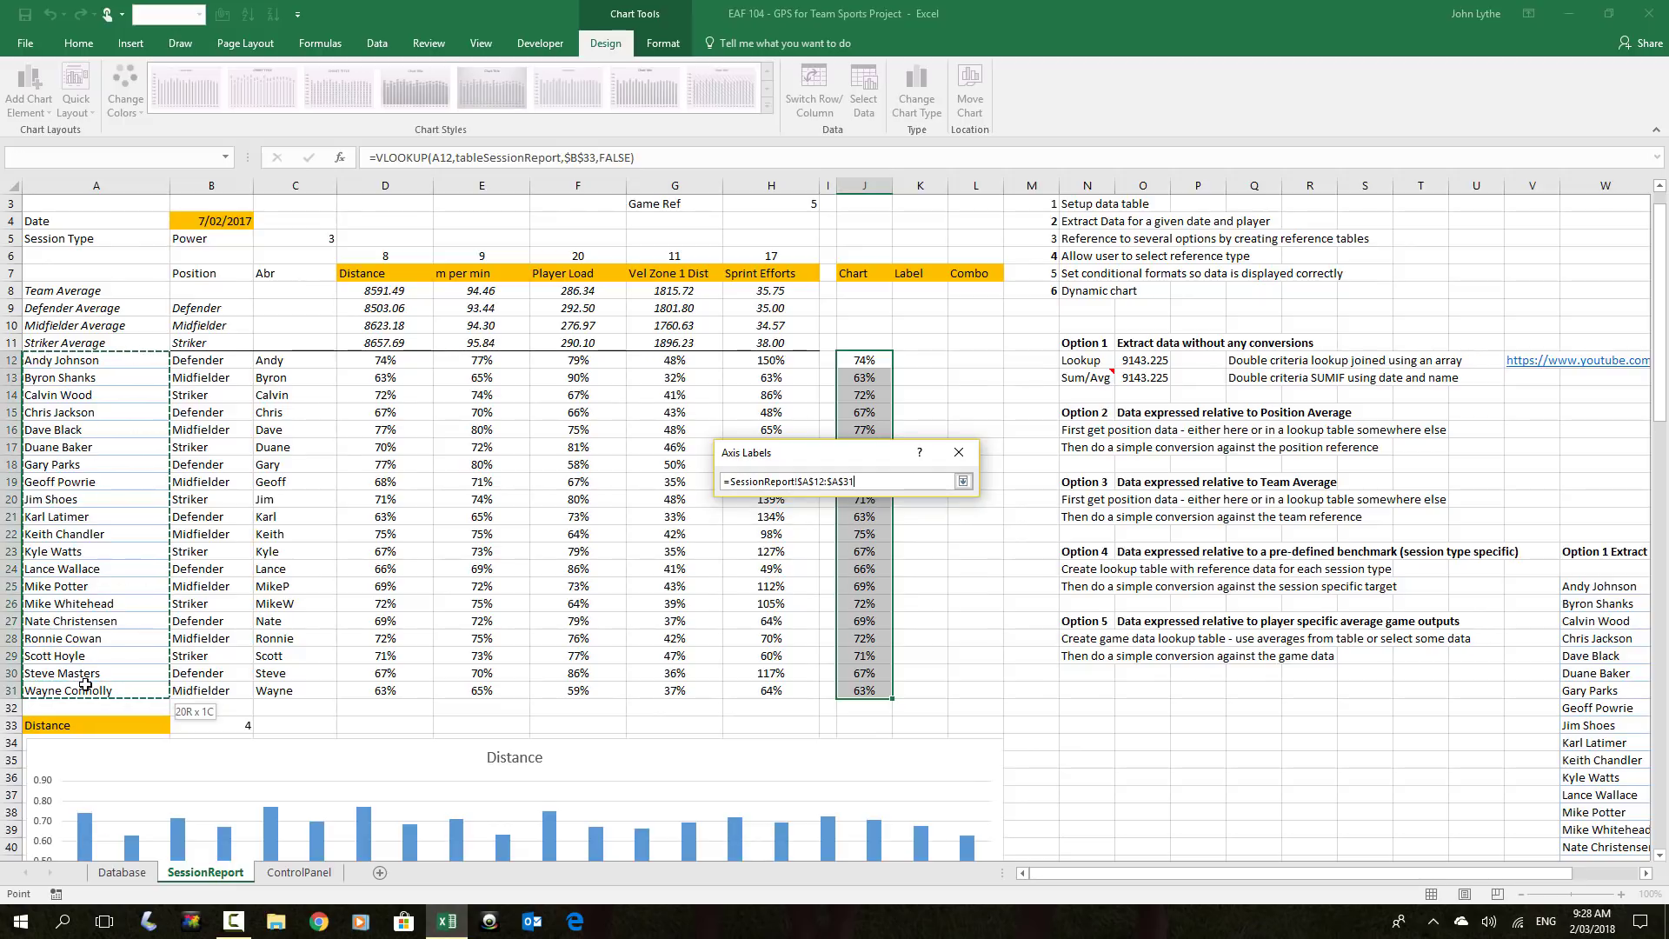
{"action": "left_click", "coordinate": [868, 516]}
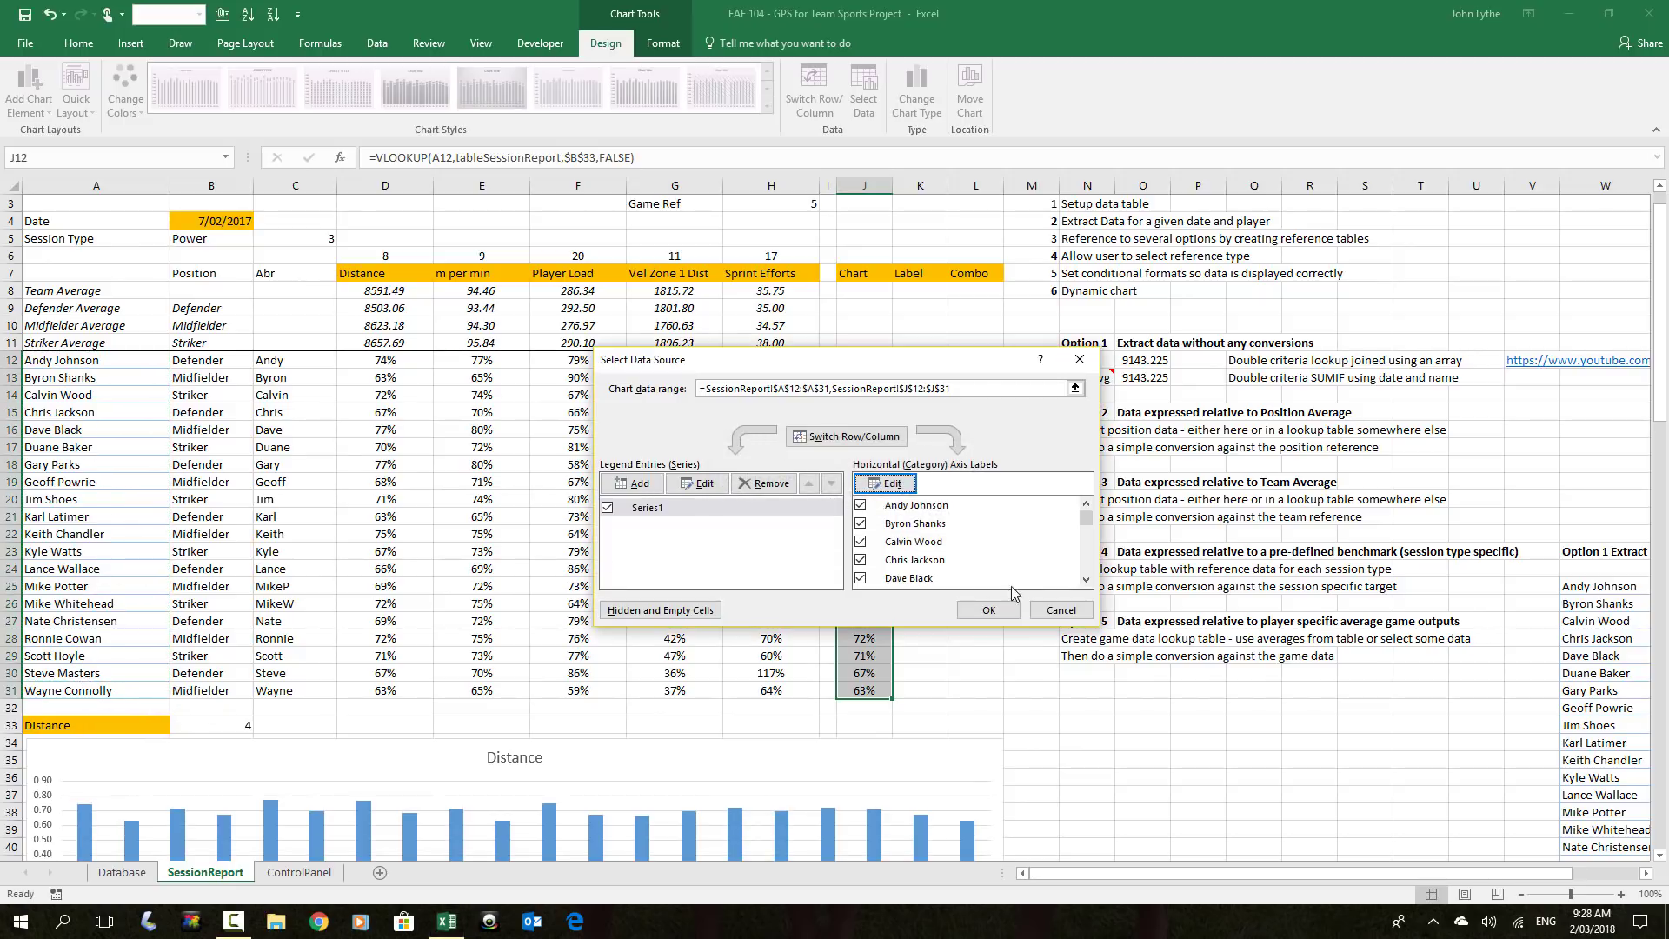
{"action": "left_click", "coordinate": [988, 611]}
{"action": "scroll", "coordinate": [632, 765], "scroll_direction": "down", "scroll_amount": 6}
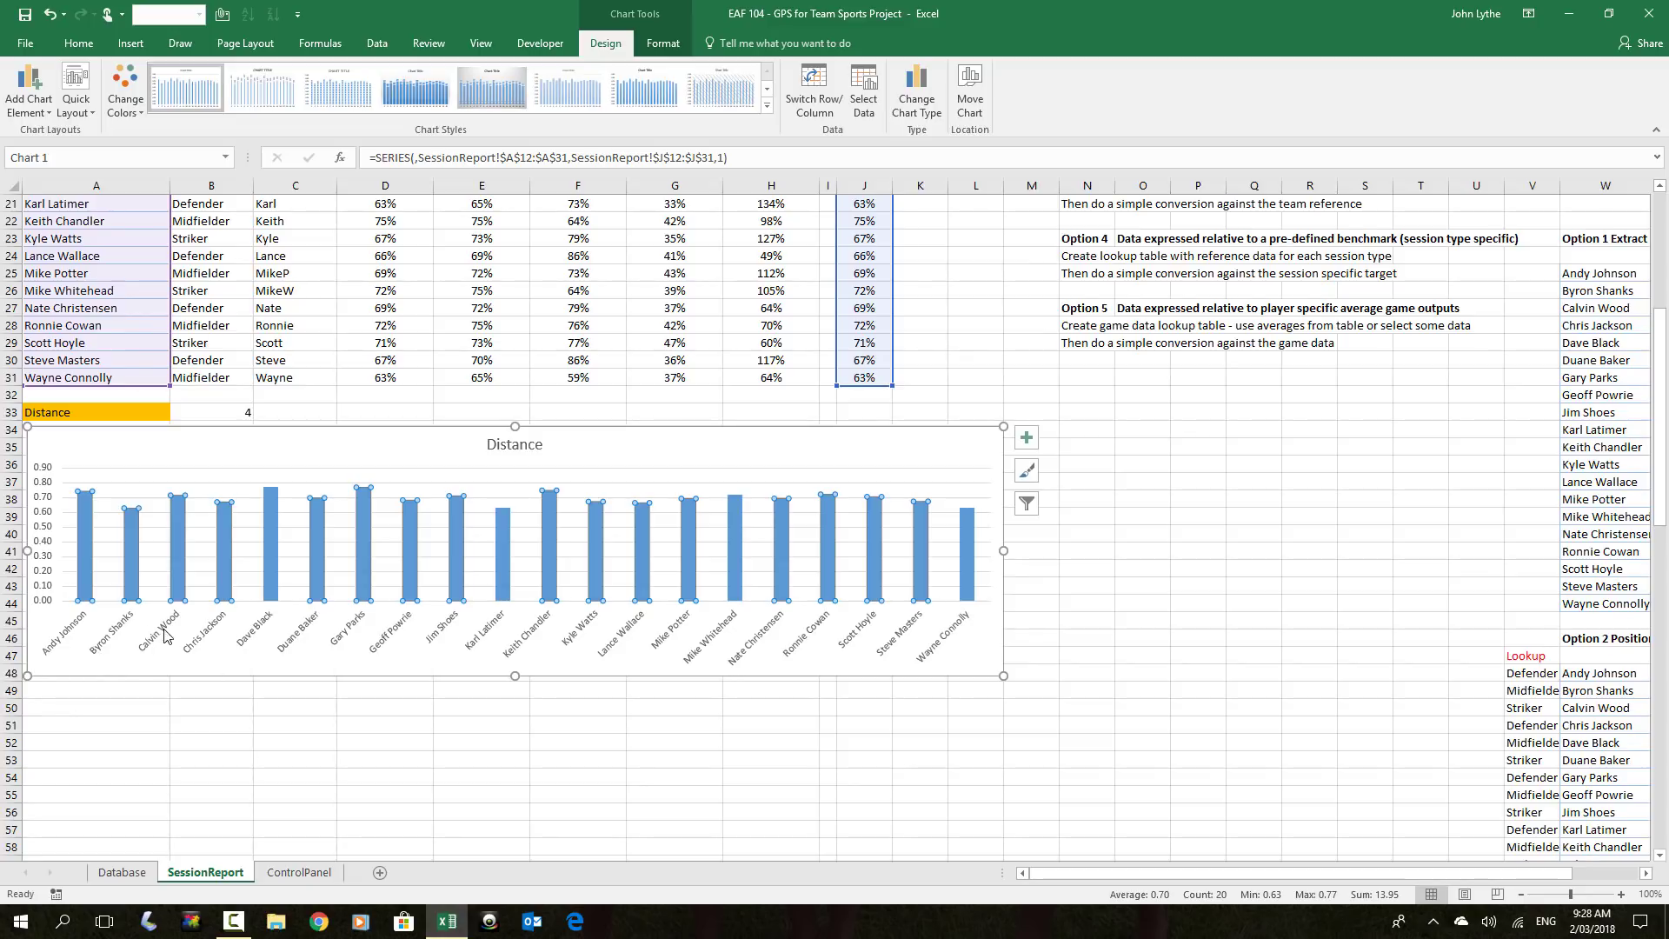
{"action": "scroll", "coordinate": [204, 652], "scroll_direction": "up", "scroll_amount": 6}
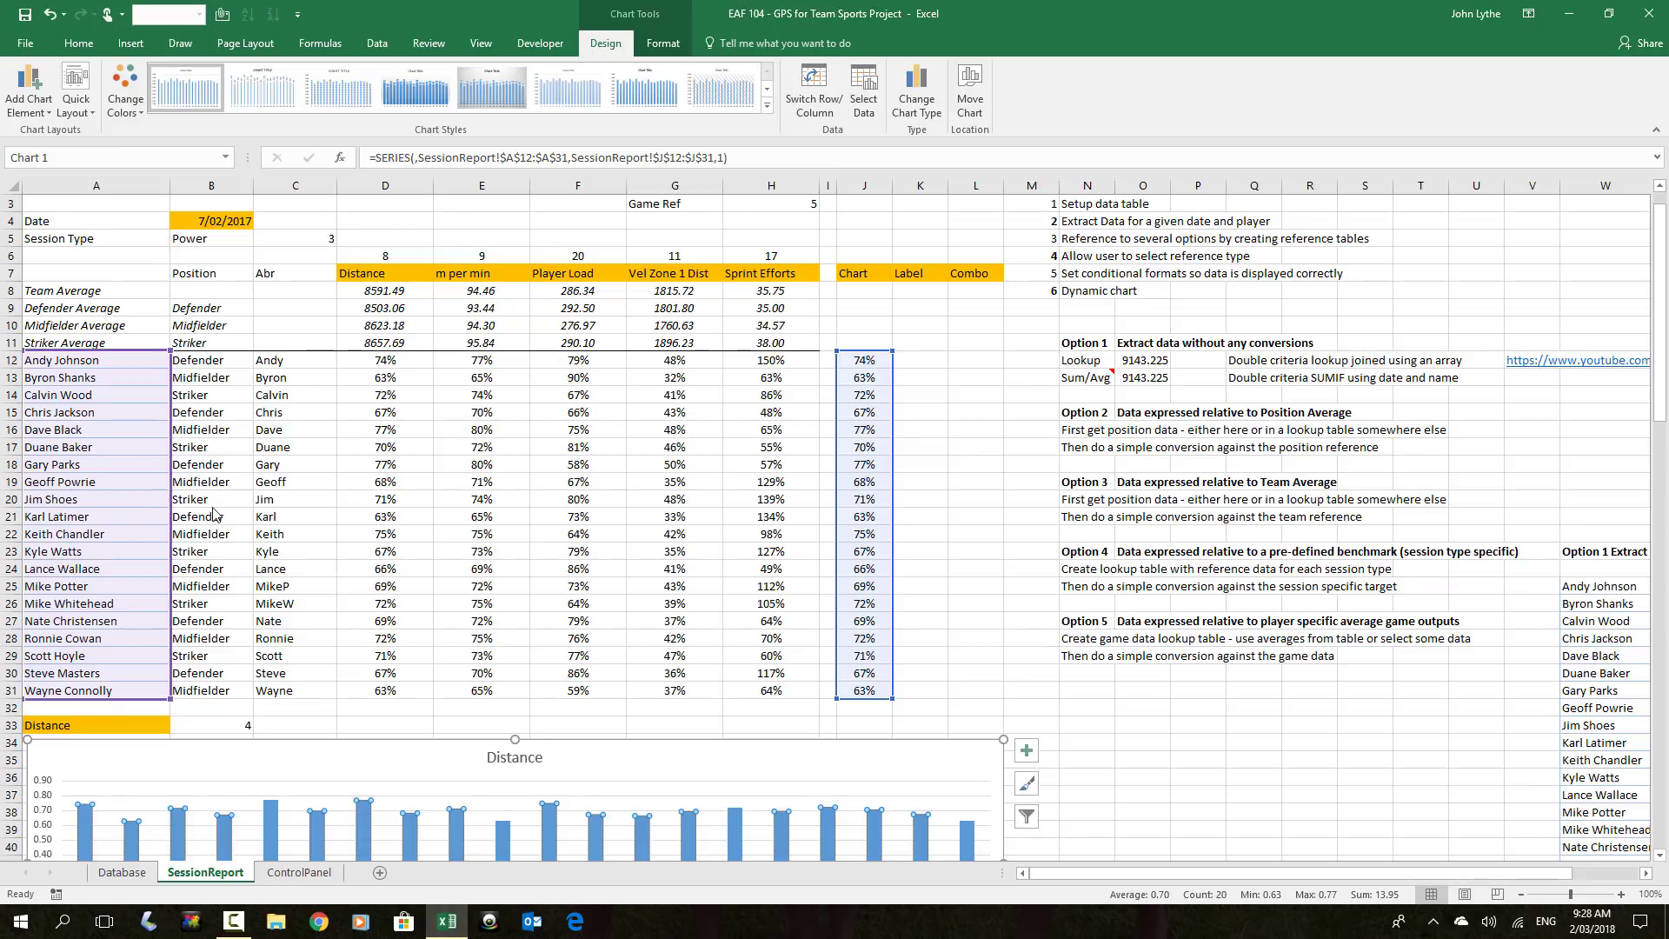
Change the axis labels to the short player names in C12:C31
{"action": "right_click", "coordinate": [300, 762]}
{"action": "left_click", "coordinate": [357, 571]}
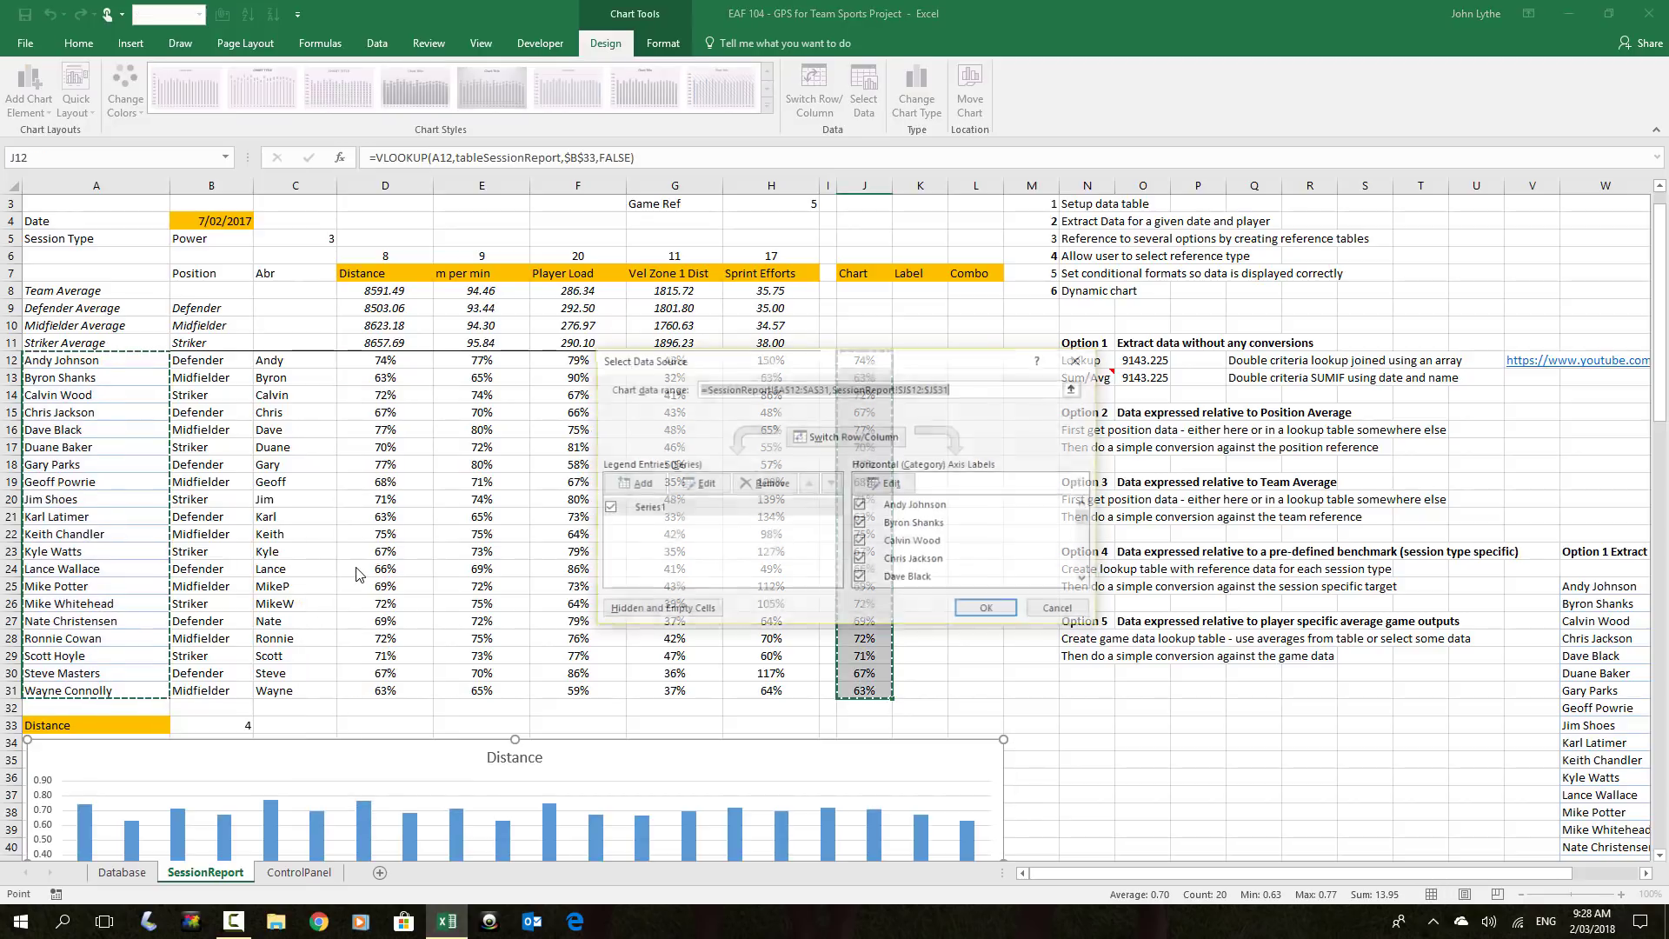
{"action": "left_click", "coordinate": [887, 484]}
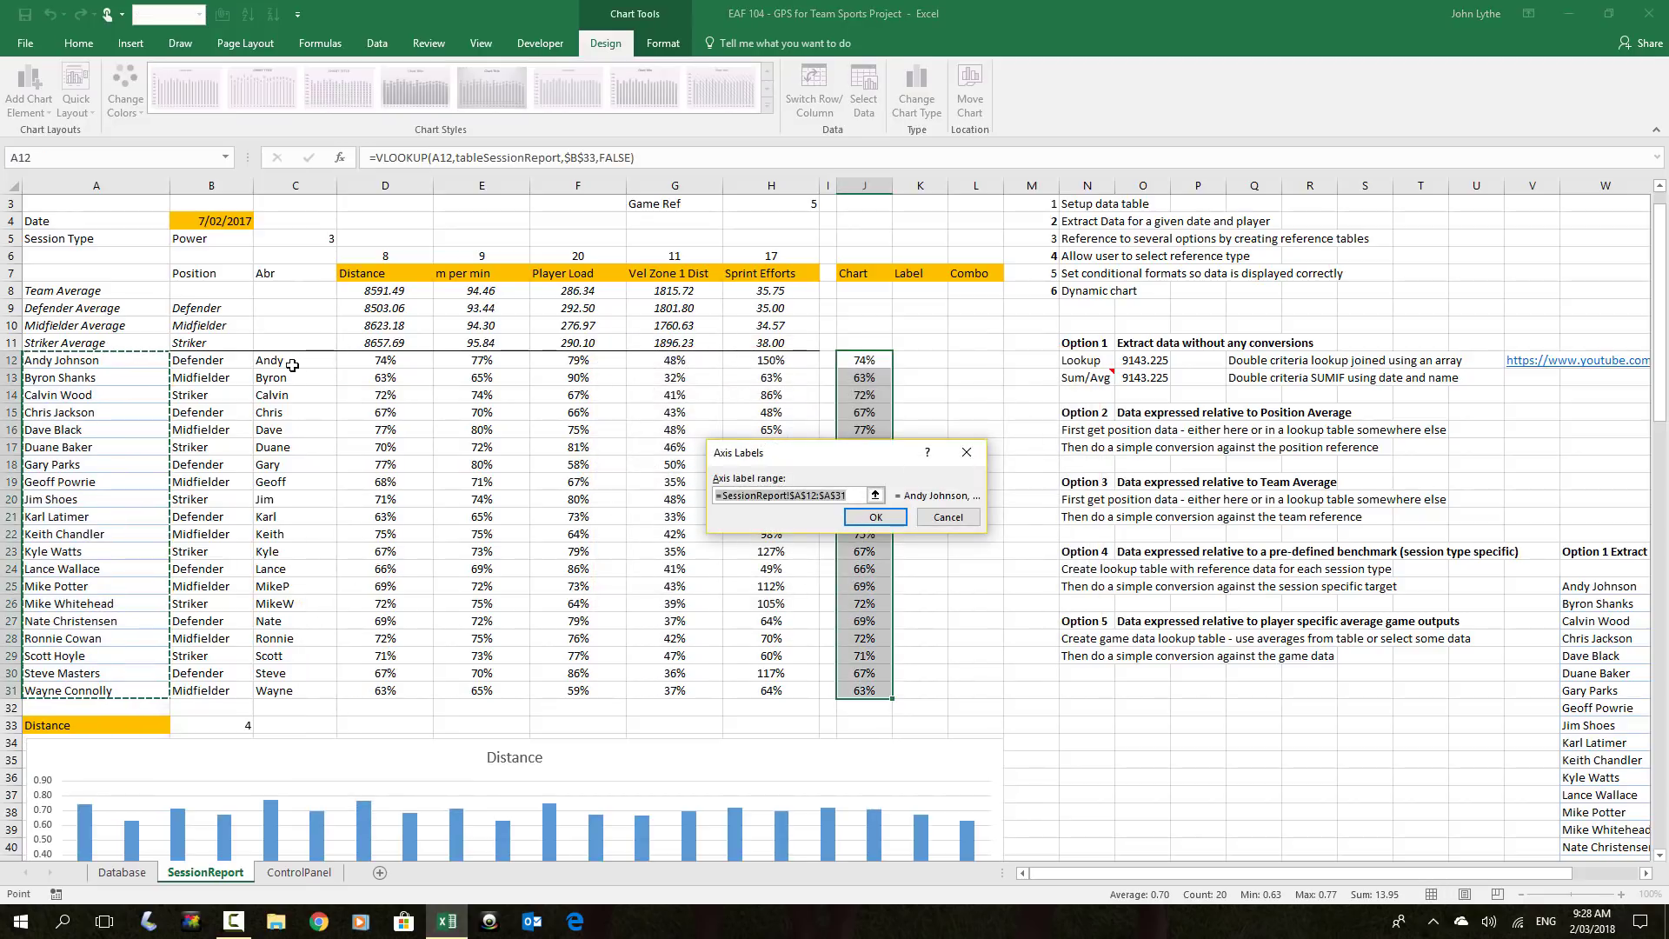
{"action": "left_click_drag", "start_coordinate": [292, 365], "coordinate": [353, 690]}
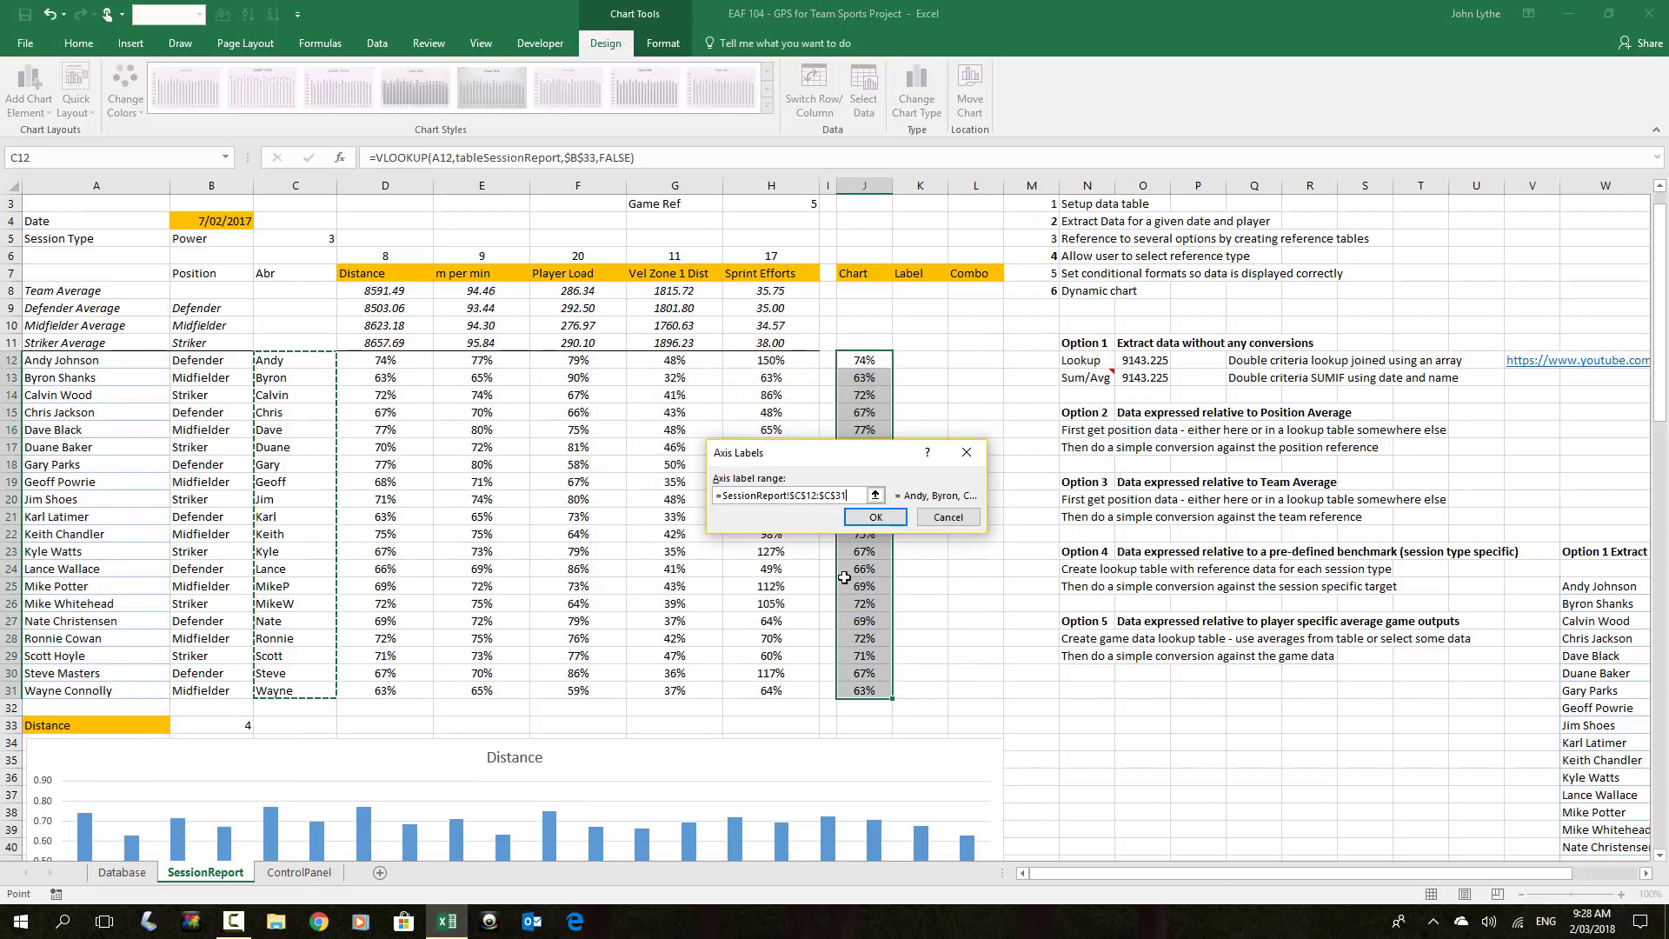
{"action": "left_click", "coordinate": [876, 519]}
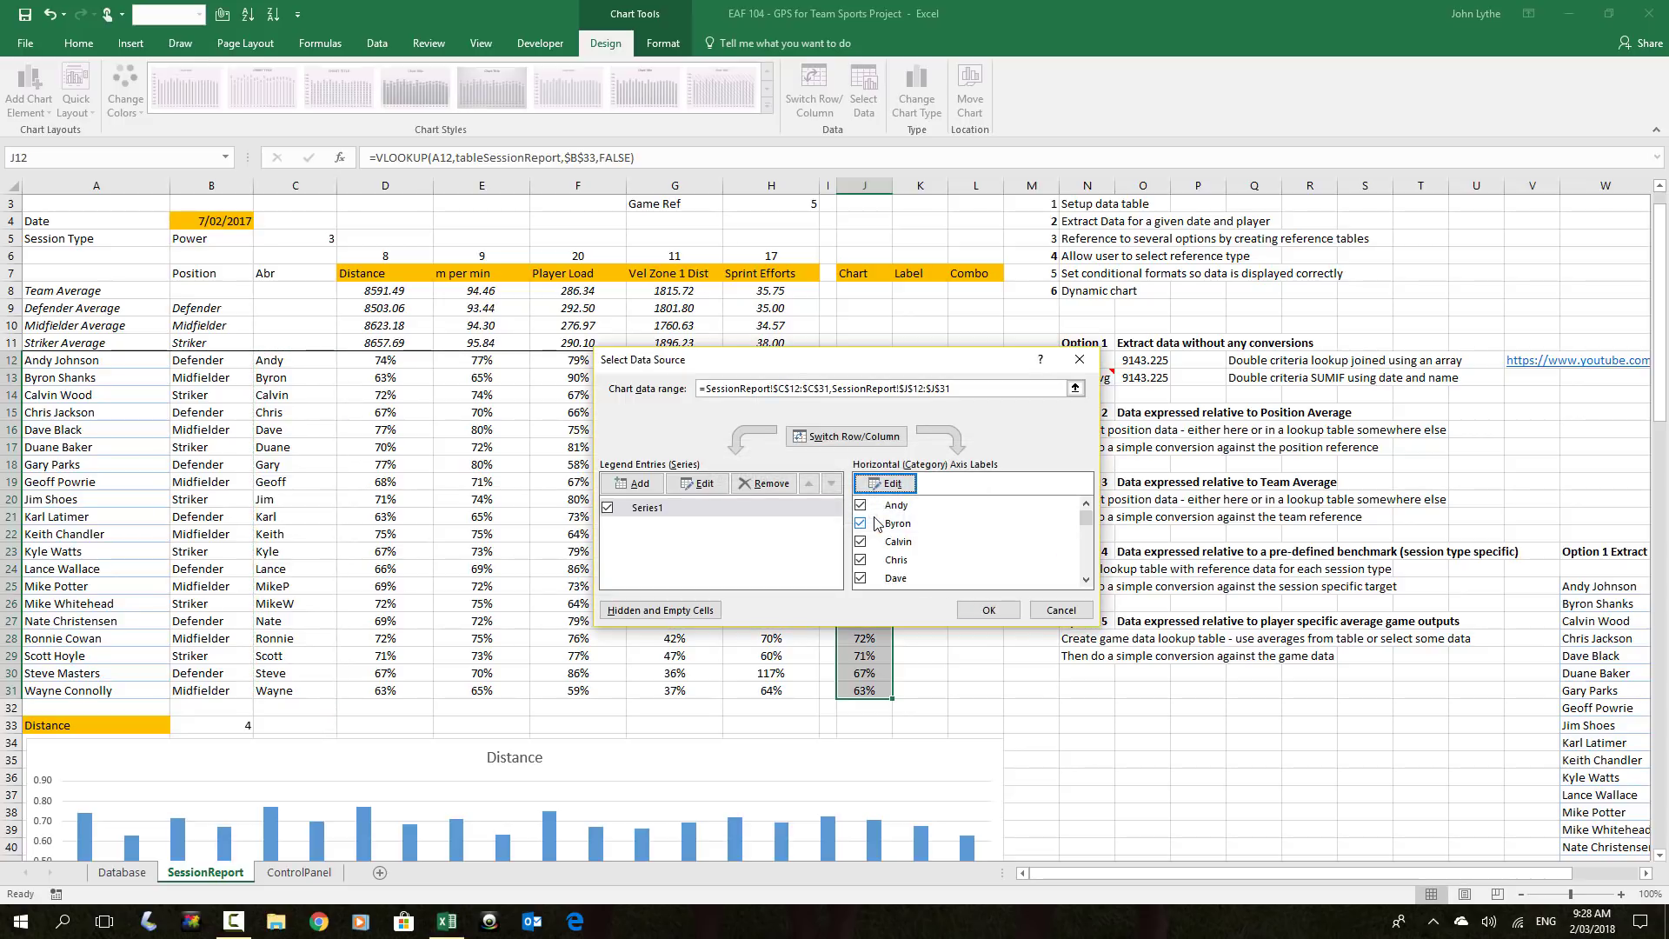
{"action": "left_click", "coordinate": [988, 613]}
{"action": "scroll", "coordinate": [408, 623], "scroll_direction": "down", "scroll_amount": 5}
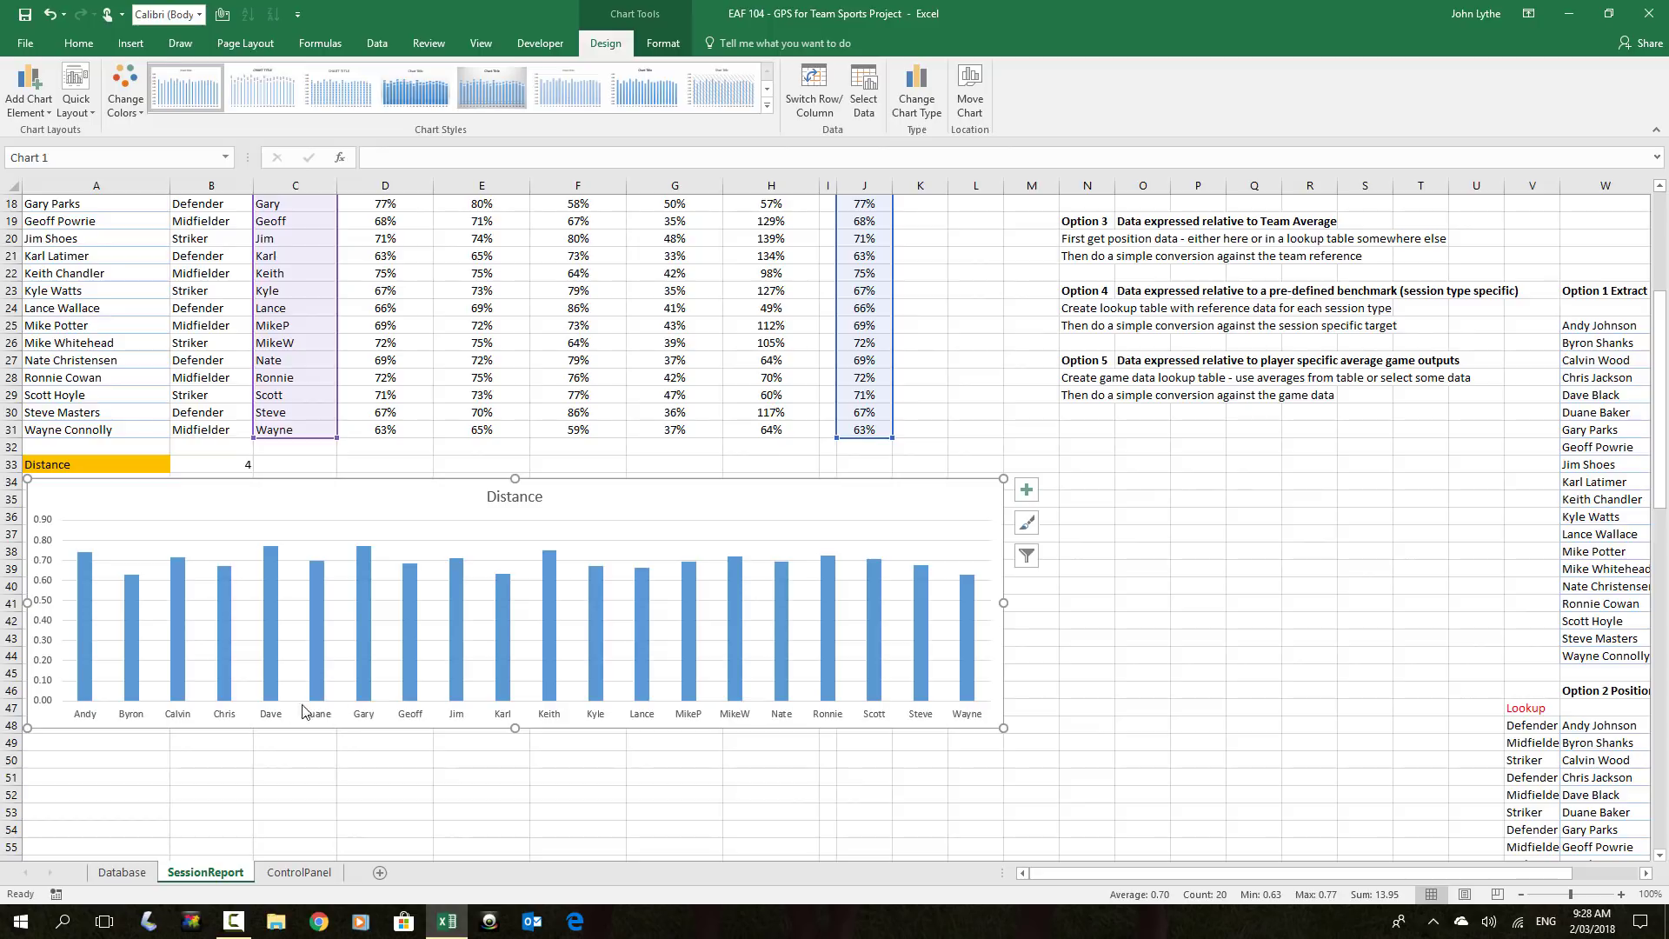
Set the Distance series gap width to 100% in Format Data Series
{"action": "right_click", "coordinate": [457, 597]}
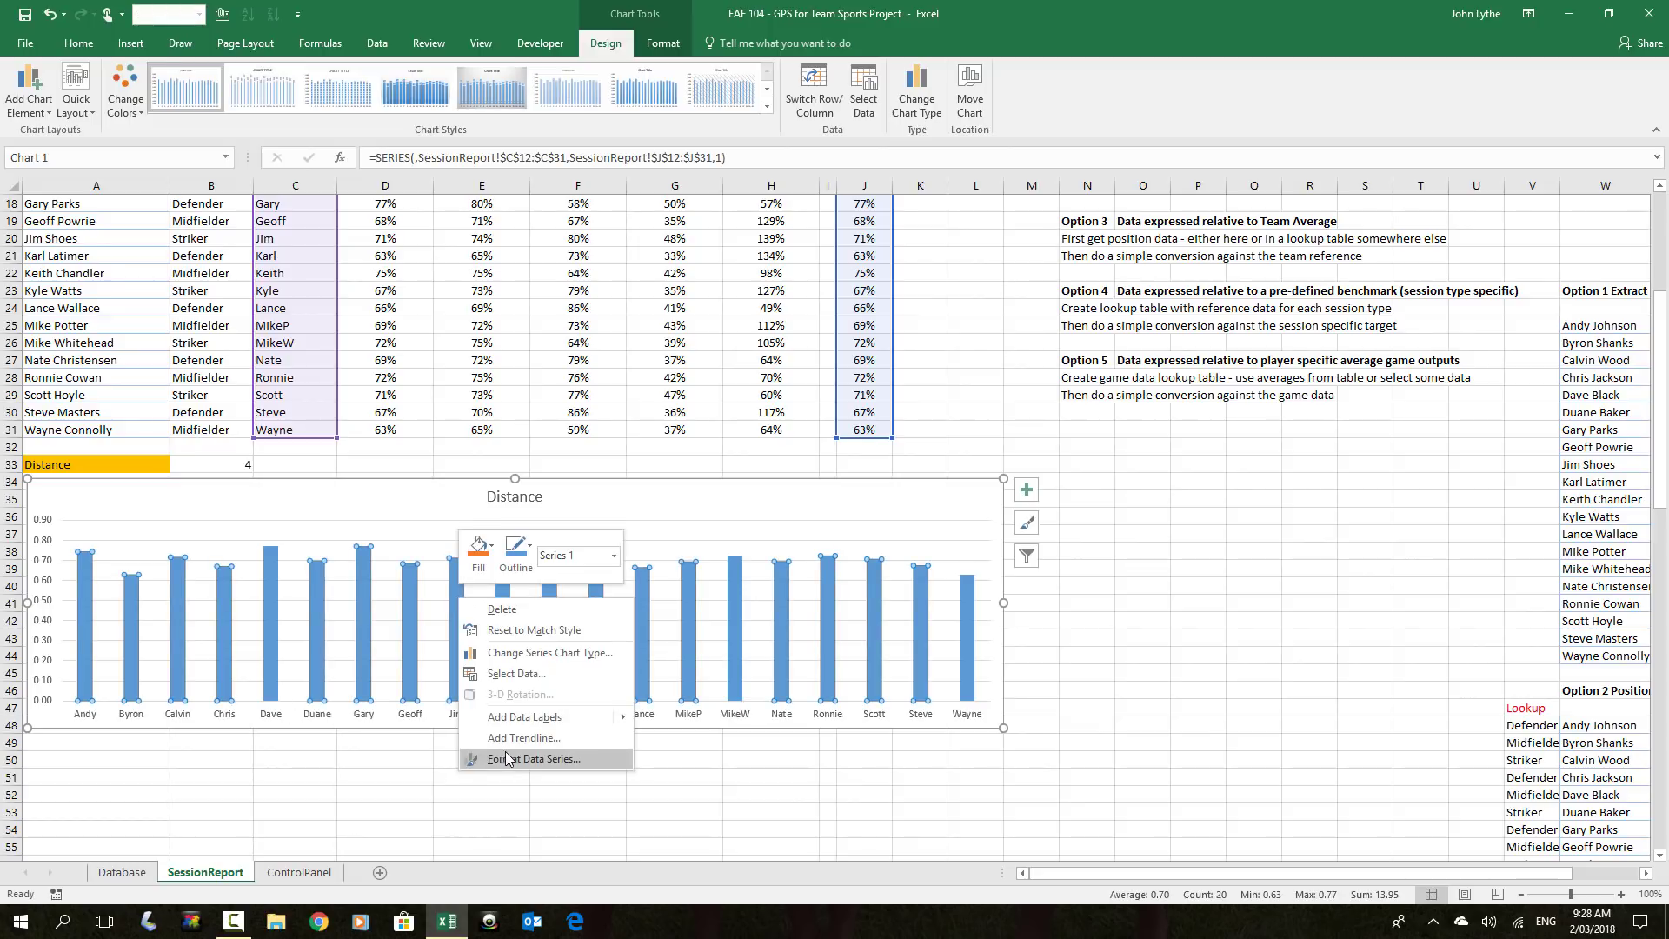
{"action": "left_click", "coordinate": [511, 759]}
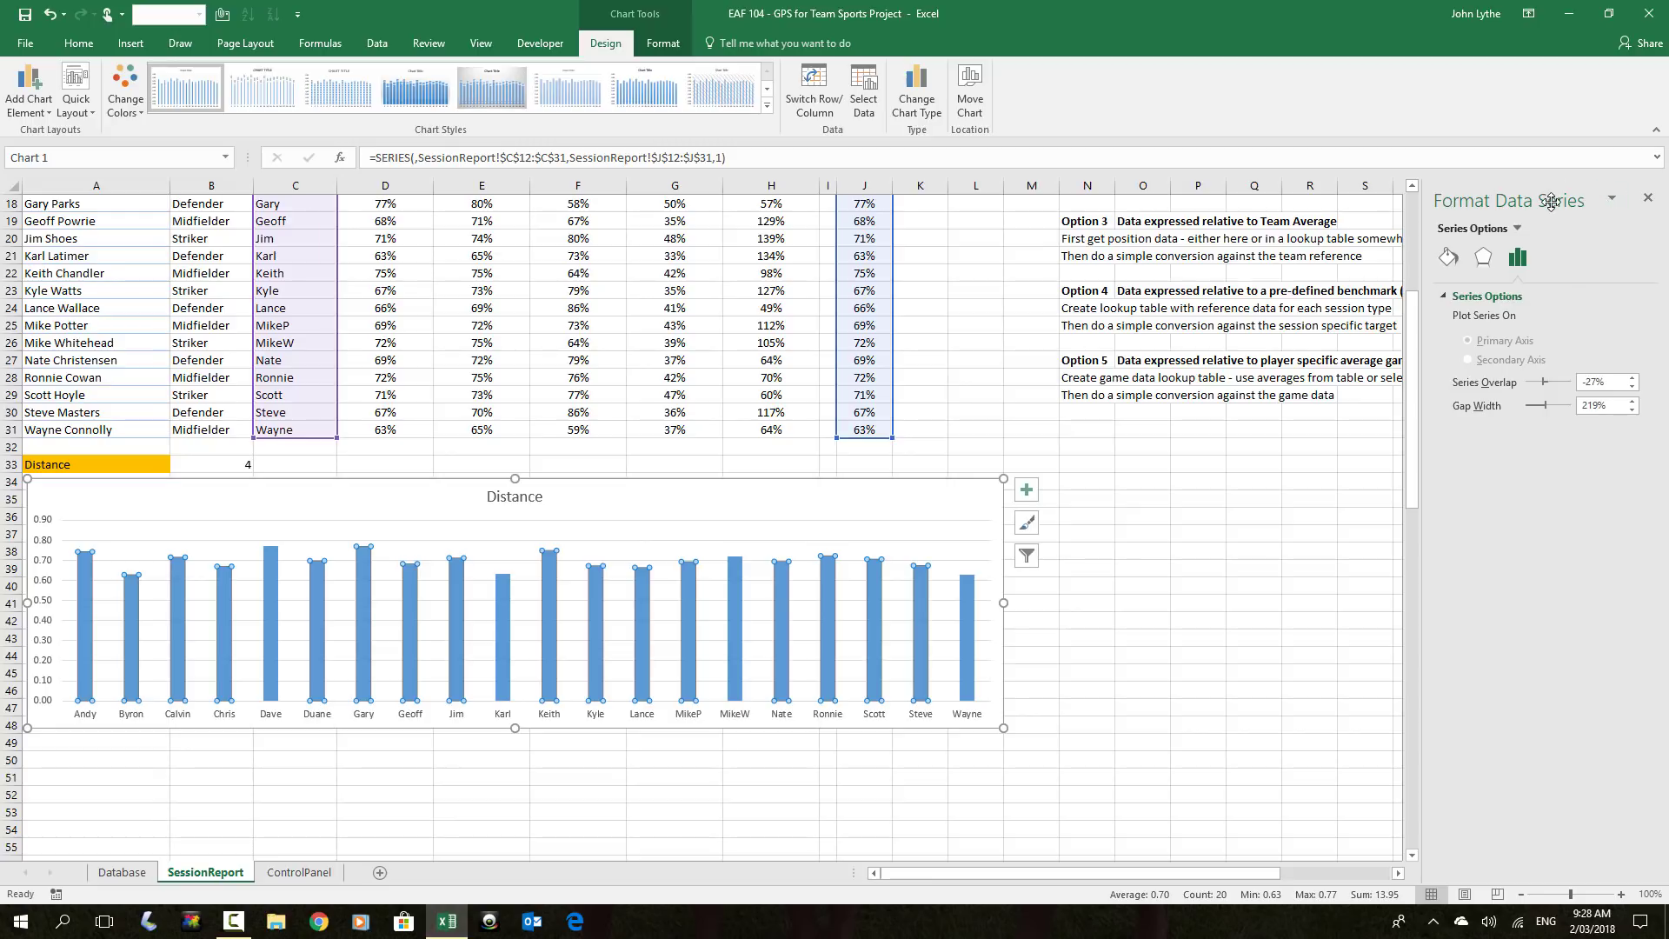
{"action": "left_click_drag", "start_coordinate": [1500, 201], "coordinate": [517, 217]}
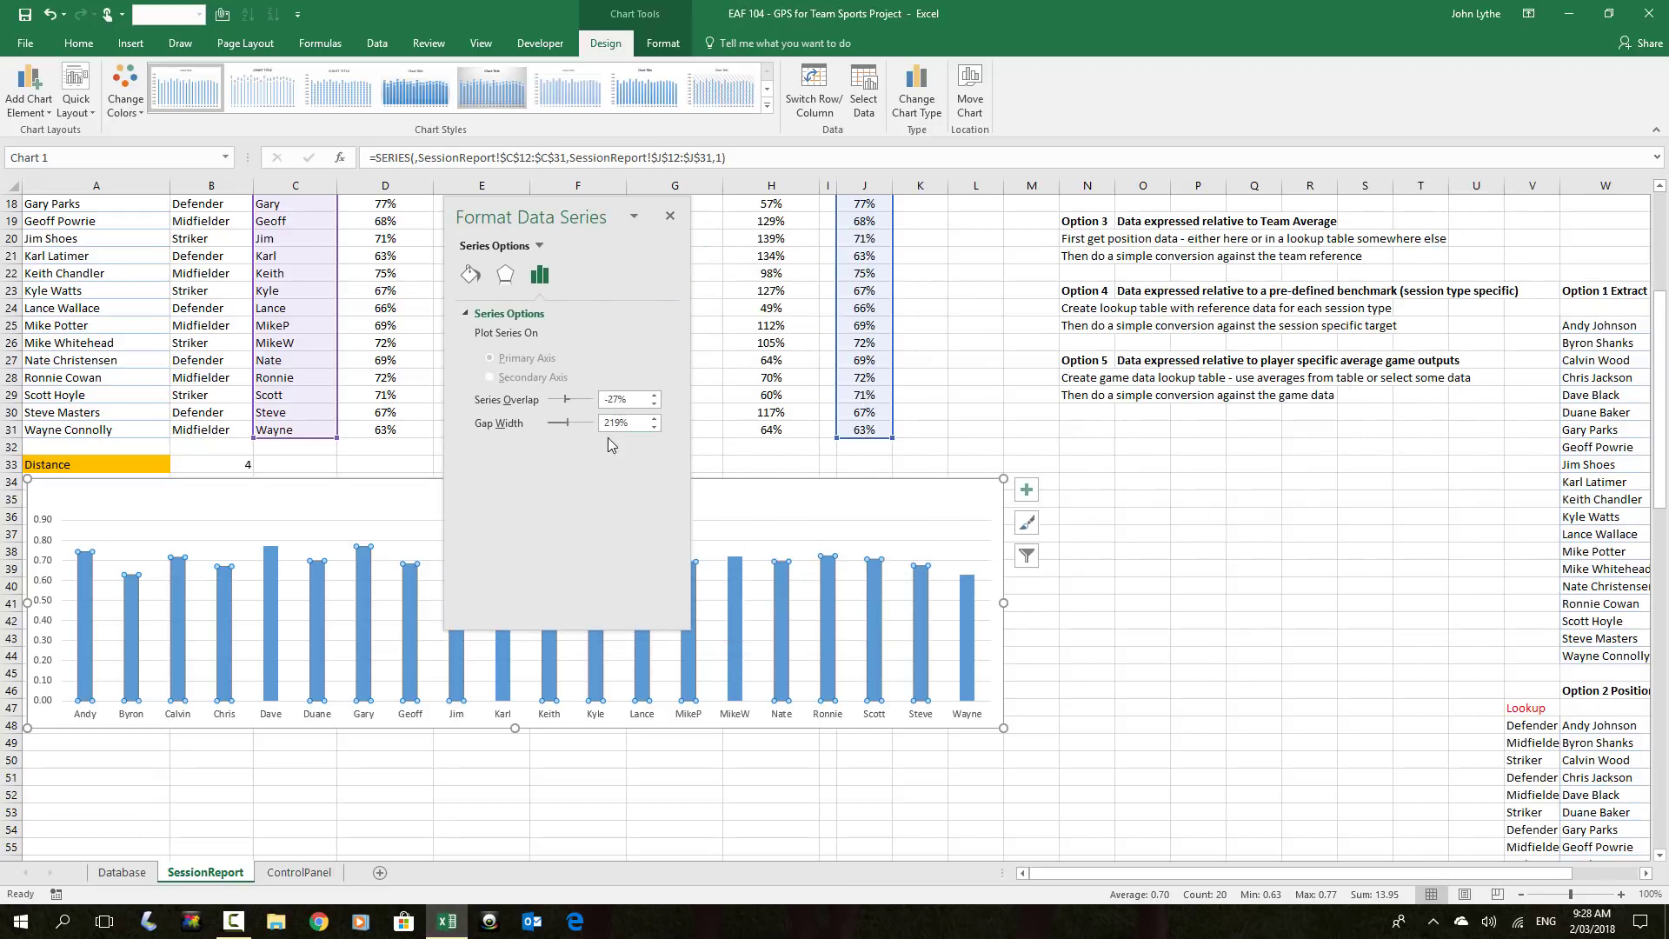
{"action": "left_click", "coordinate": [617, 423]}
{"action": "left_click", "coordinate": [670, 217]}
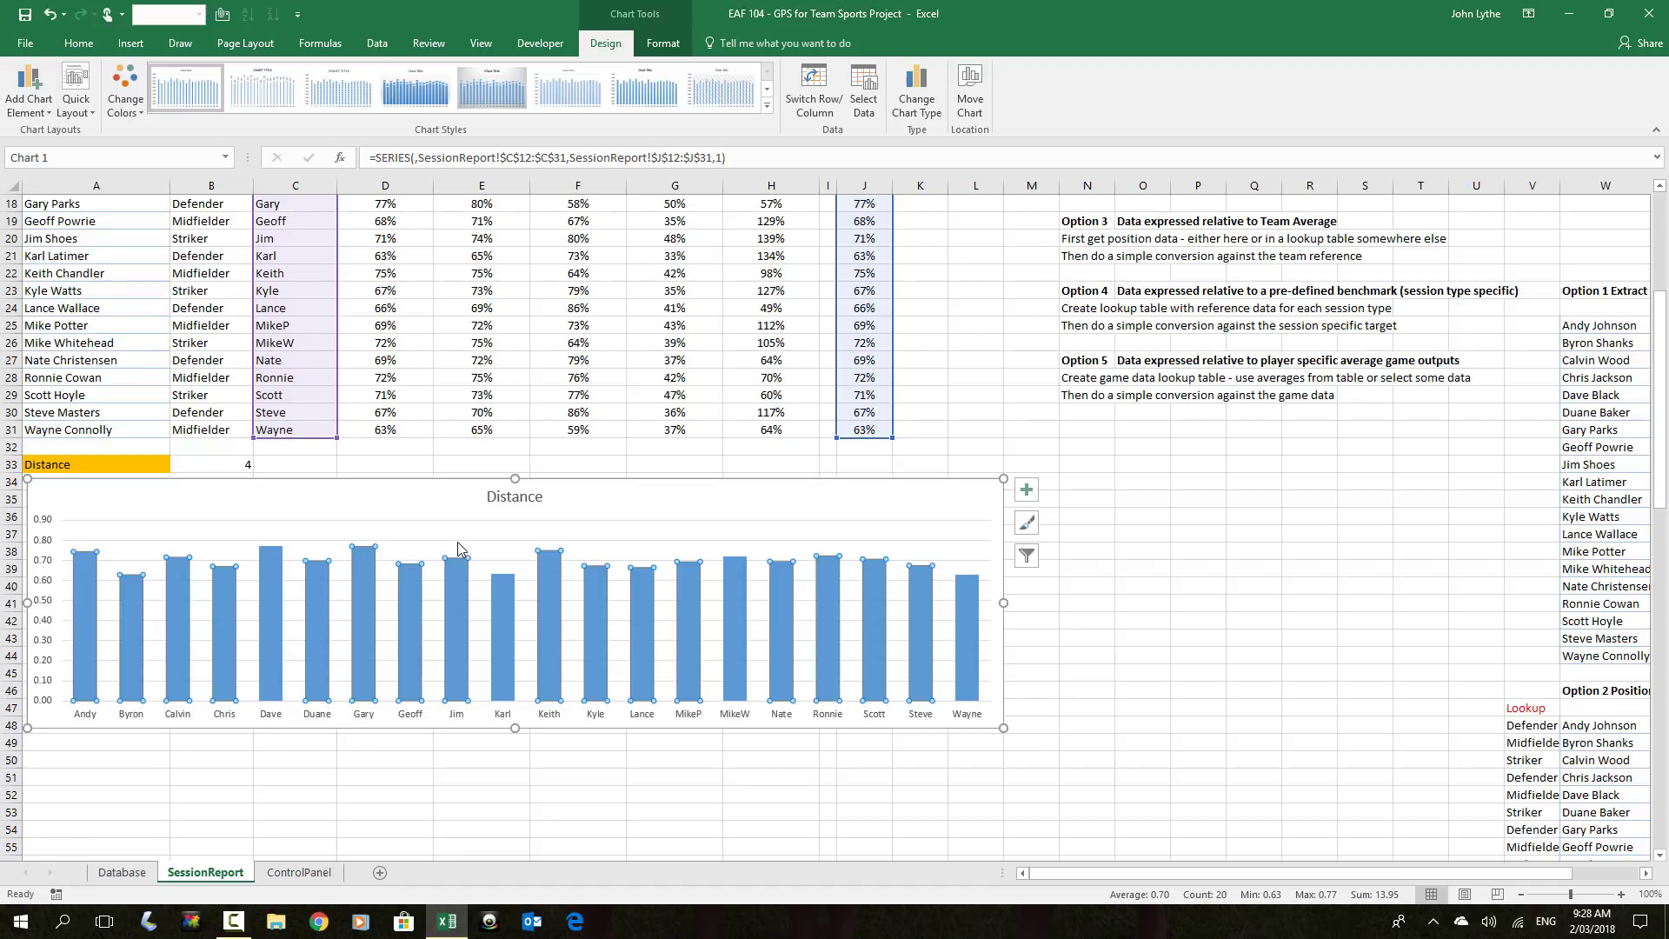
{"action": "right_click", "coordinate": [130, 611]}
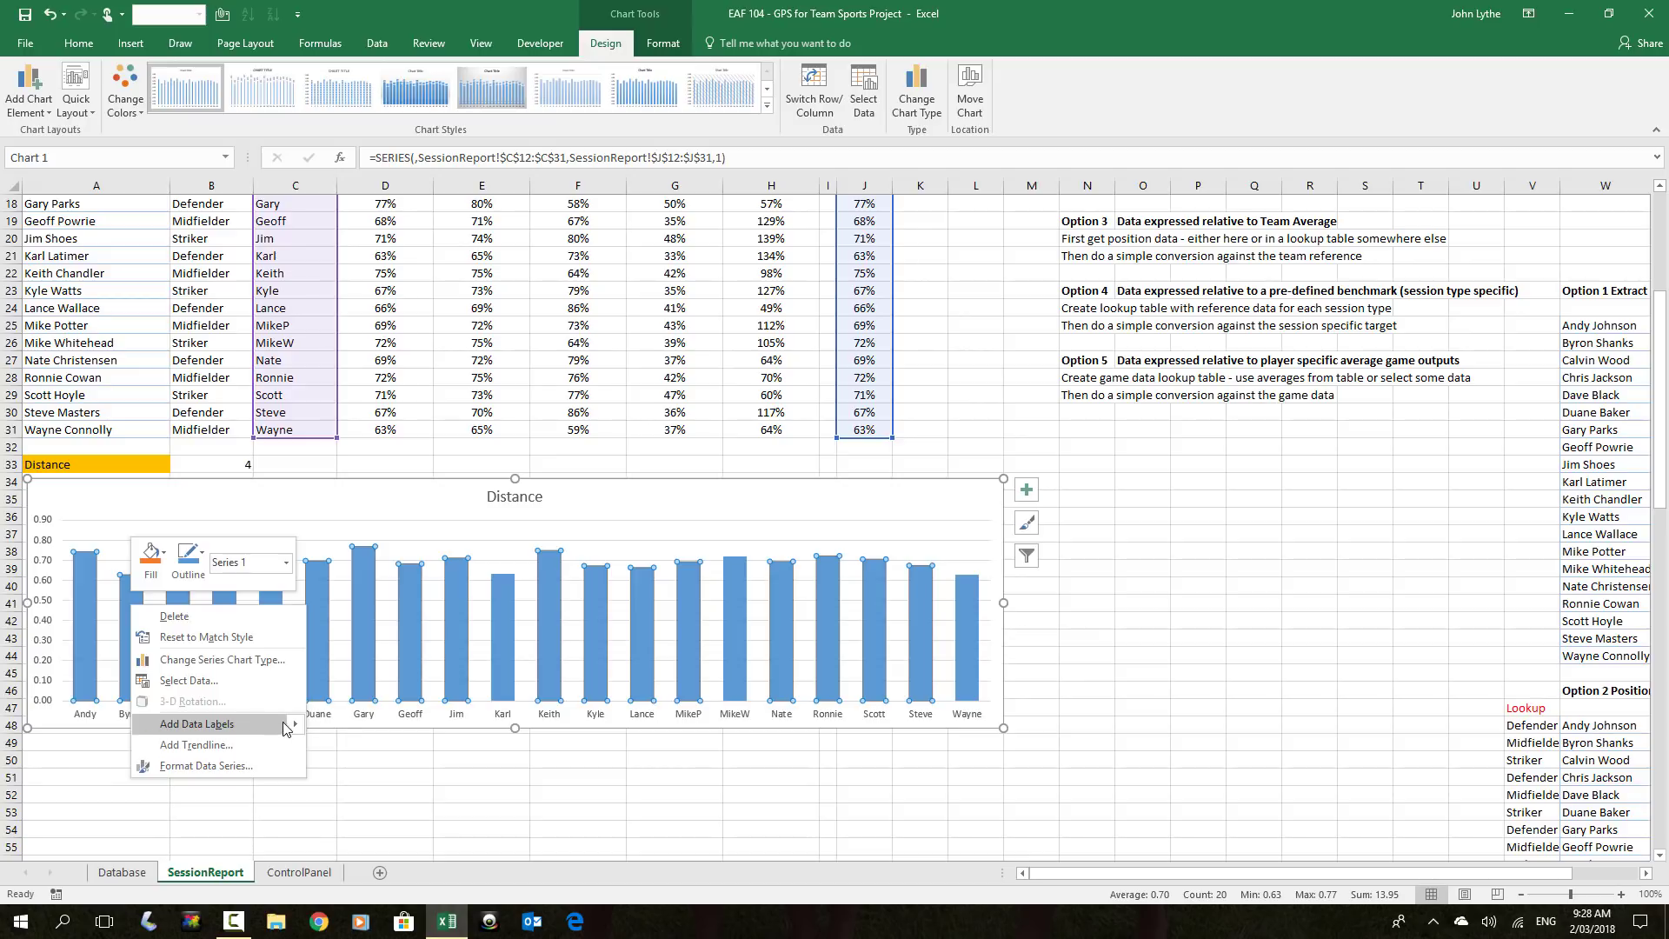
Try m per min, Player Load and Sprint Efforts in the A33 dropdown, settling on Vel Zone 1 Dist
{"action": "mouse_move", "coordinate": [264, 725]}
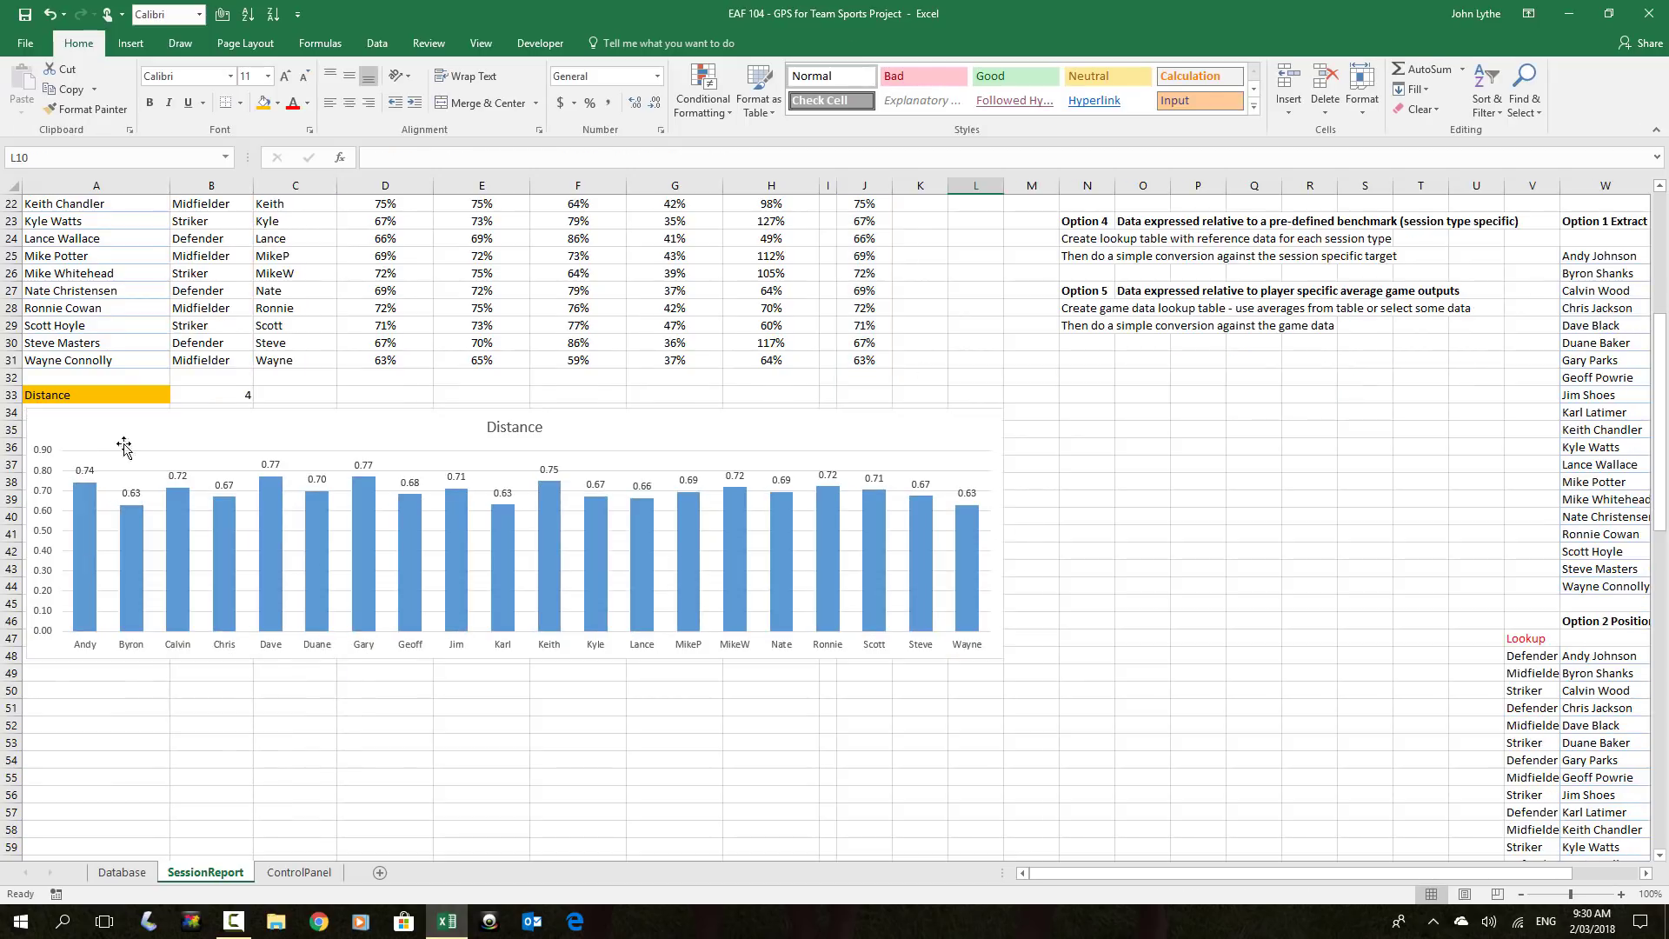
{"action": "left_click", "coordinate": [144, 395]}
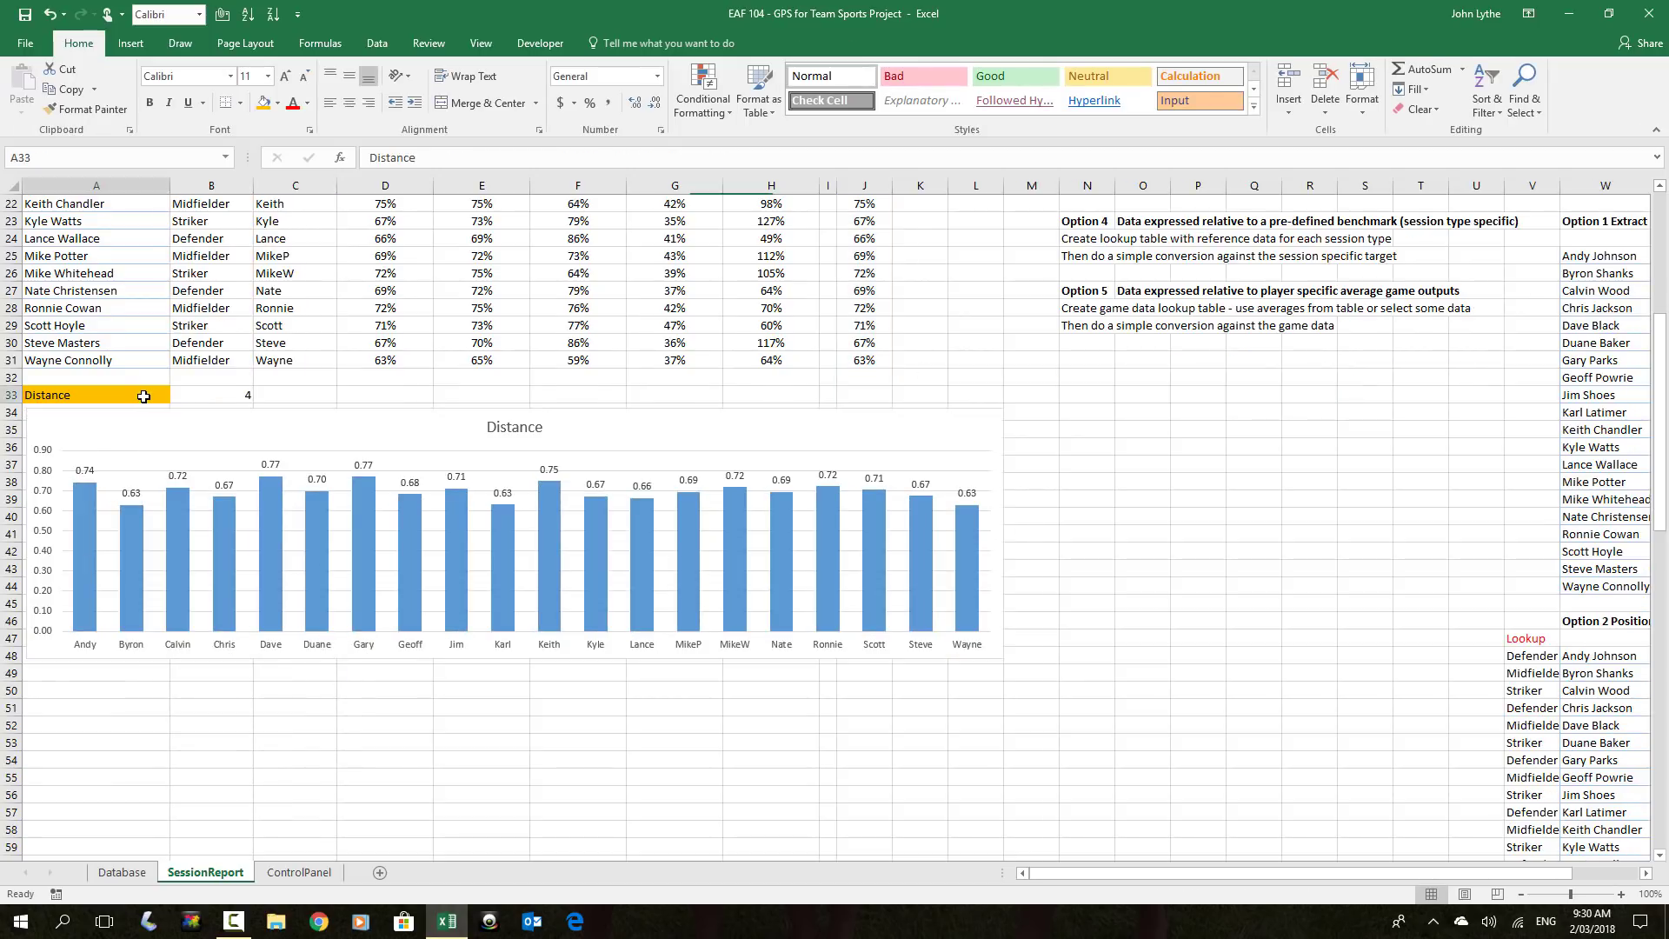
{"action": "left_click", "coordinate": [178, 395]}
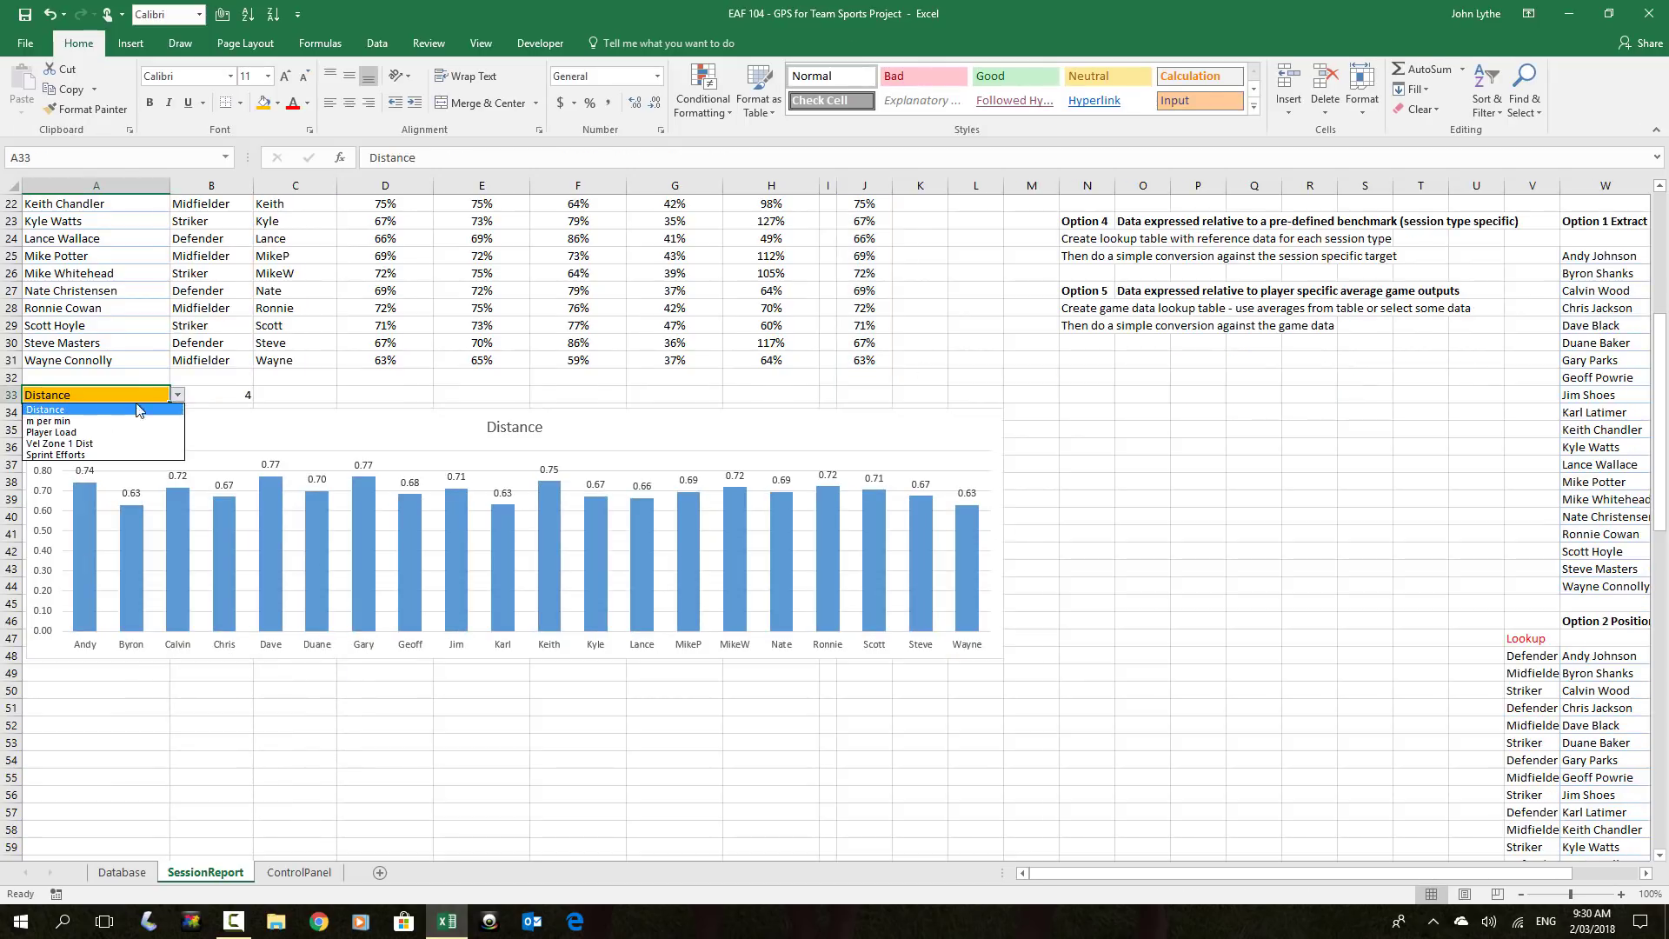
{"action": "left_click", "coordinate": [88, 422]}
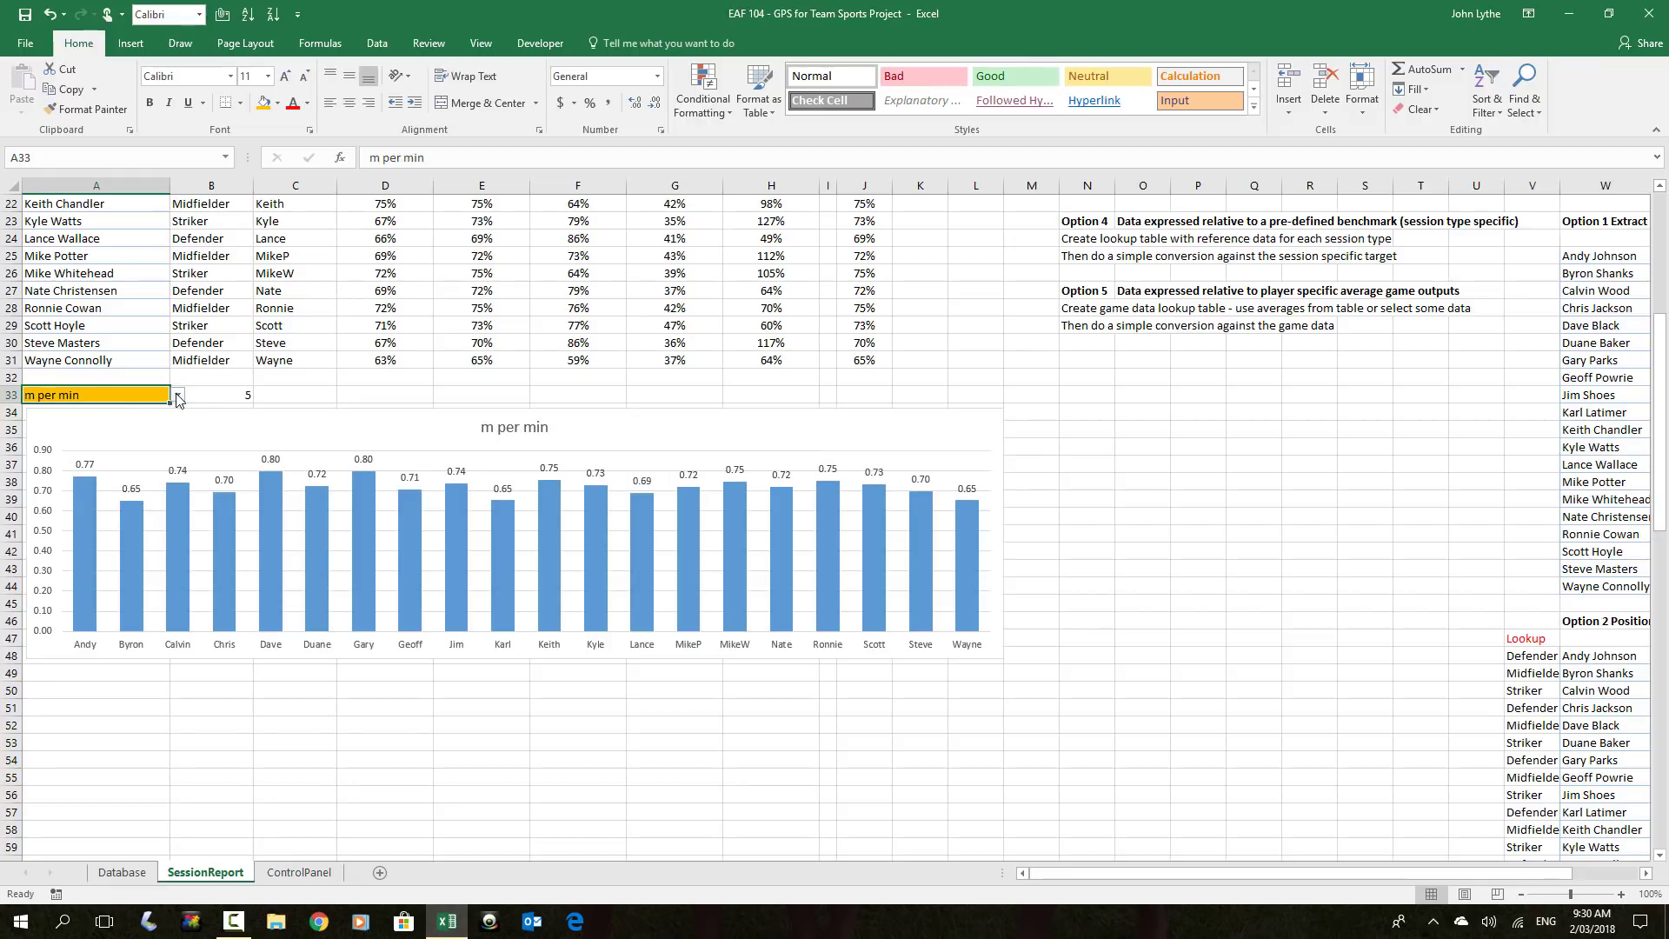
{"action": "left_click", "coordinate": [177, 396]}
{"action": "left_click", "coordinate": [100, 435]}
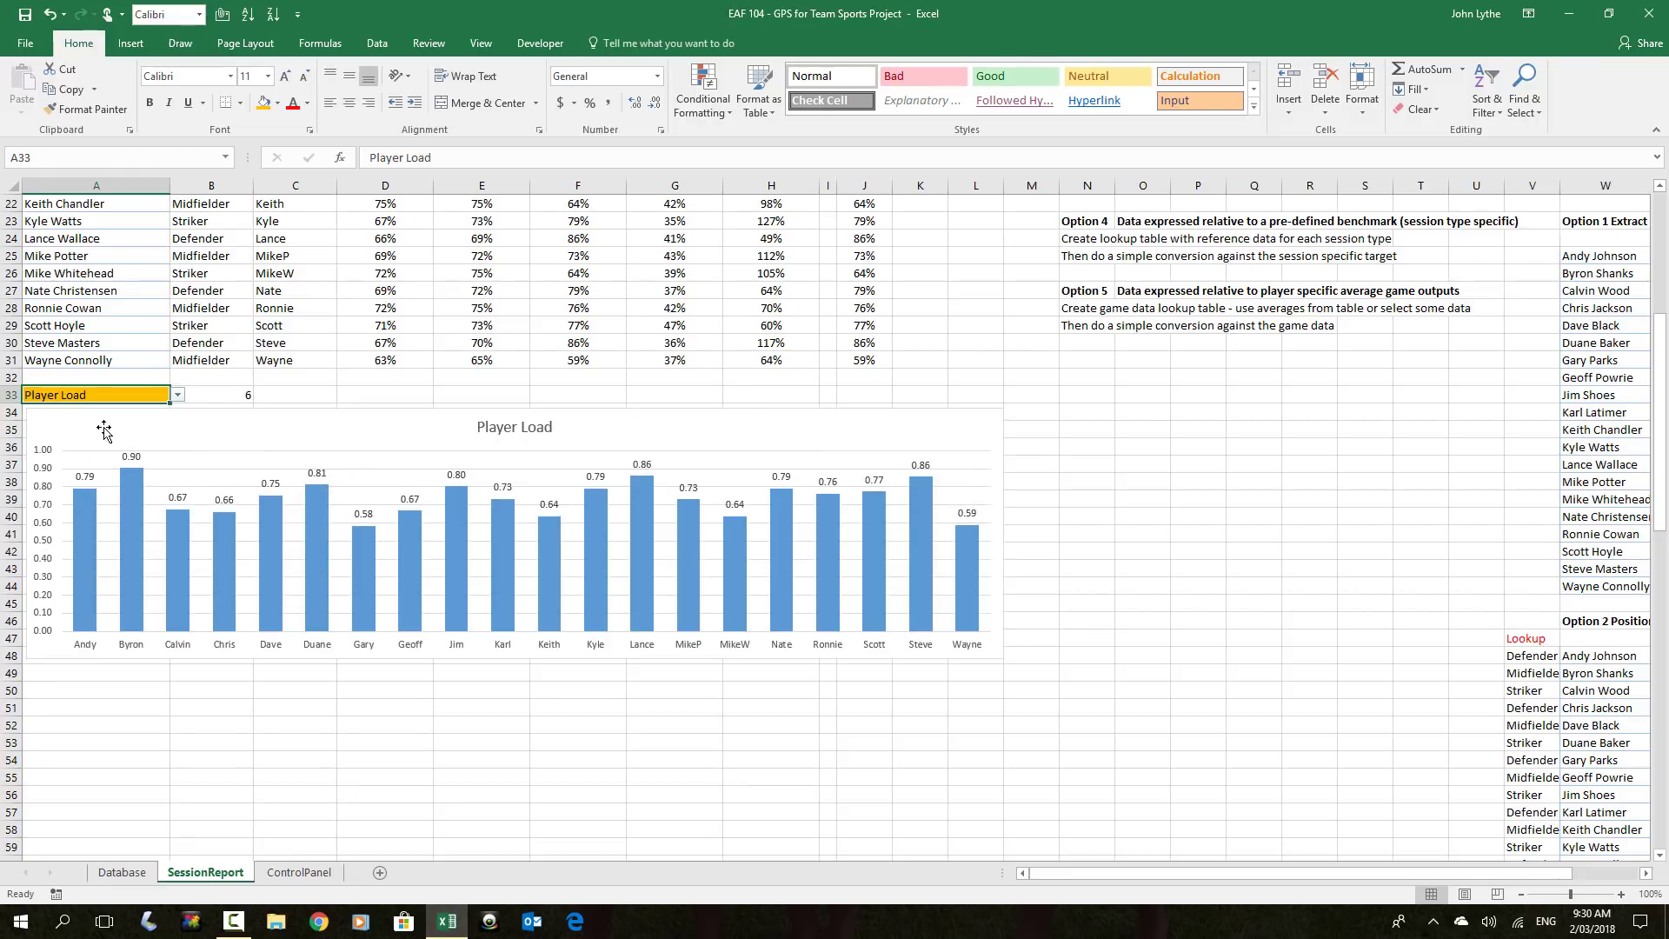
{"action": "left_click", "coordinate": [177, 394]}
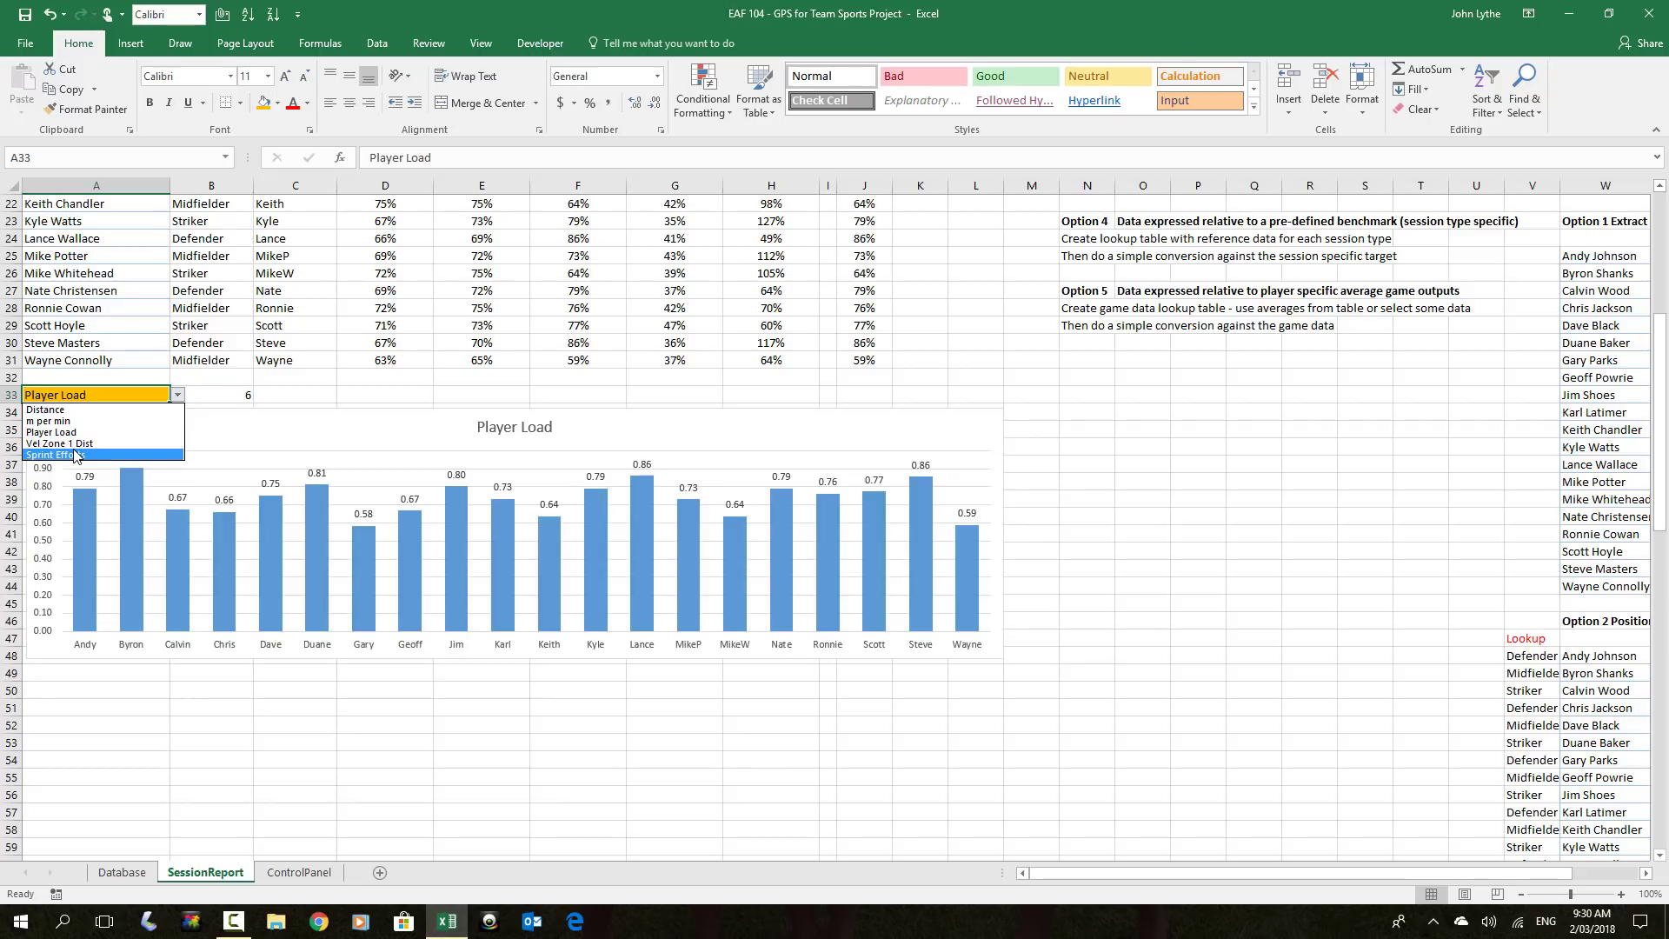
{"action": "left_click", "coordinate": [77, 454]}
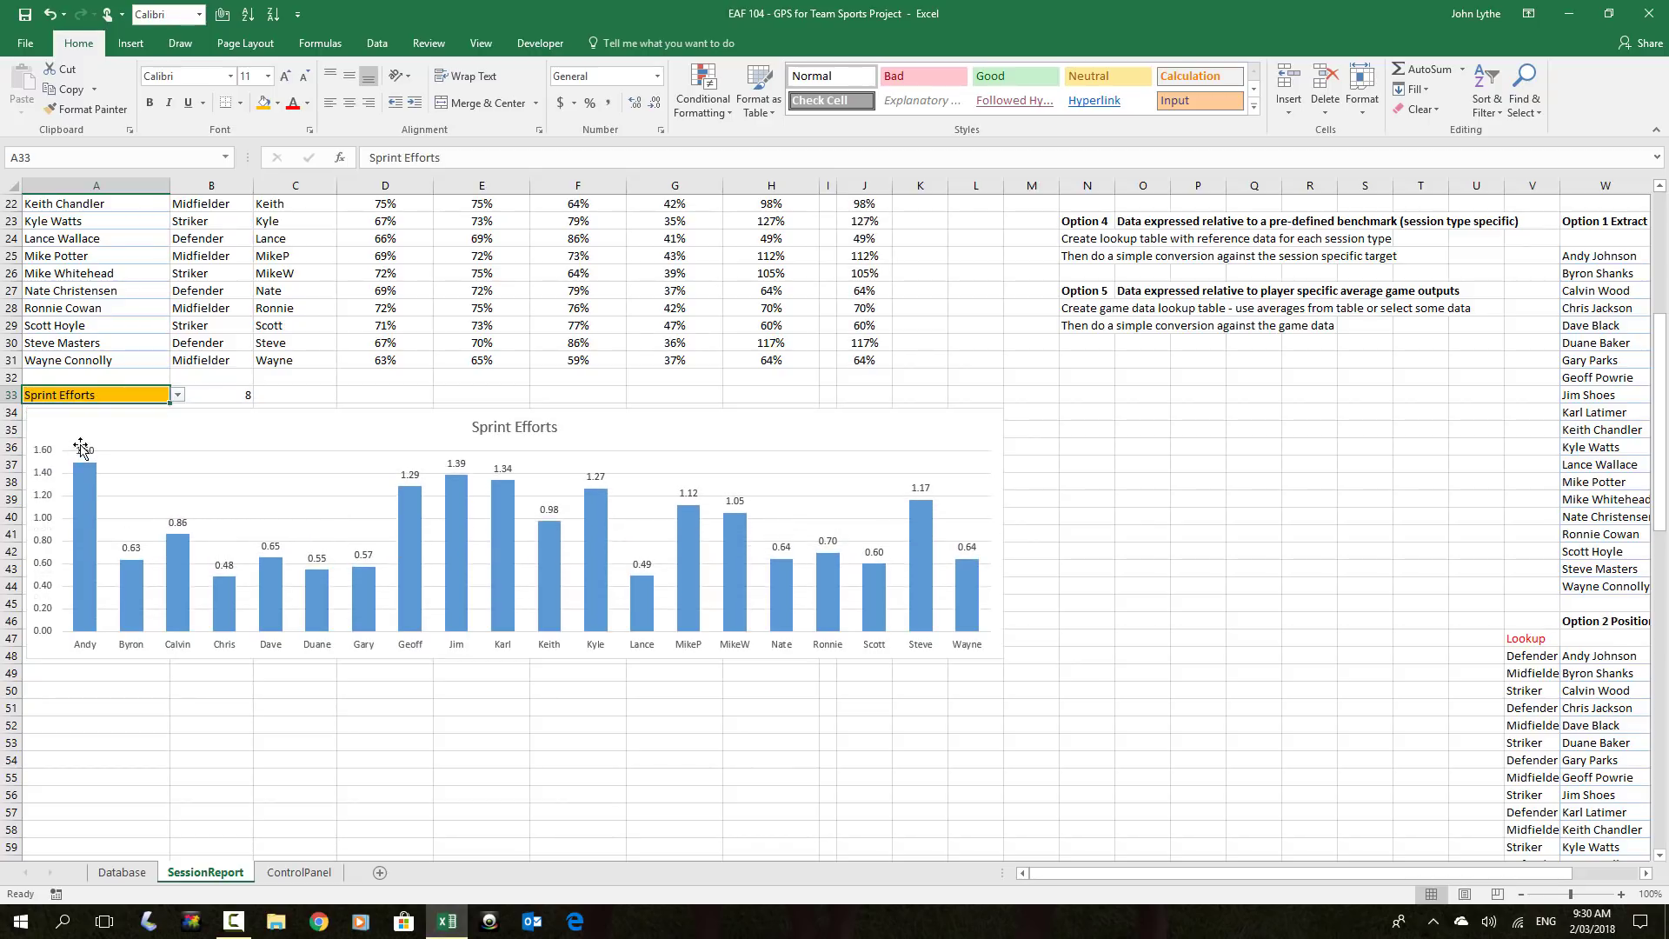
{"action": "left_click", "coordinate": [178, 395]}
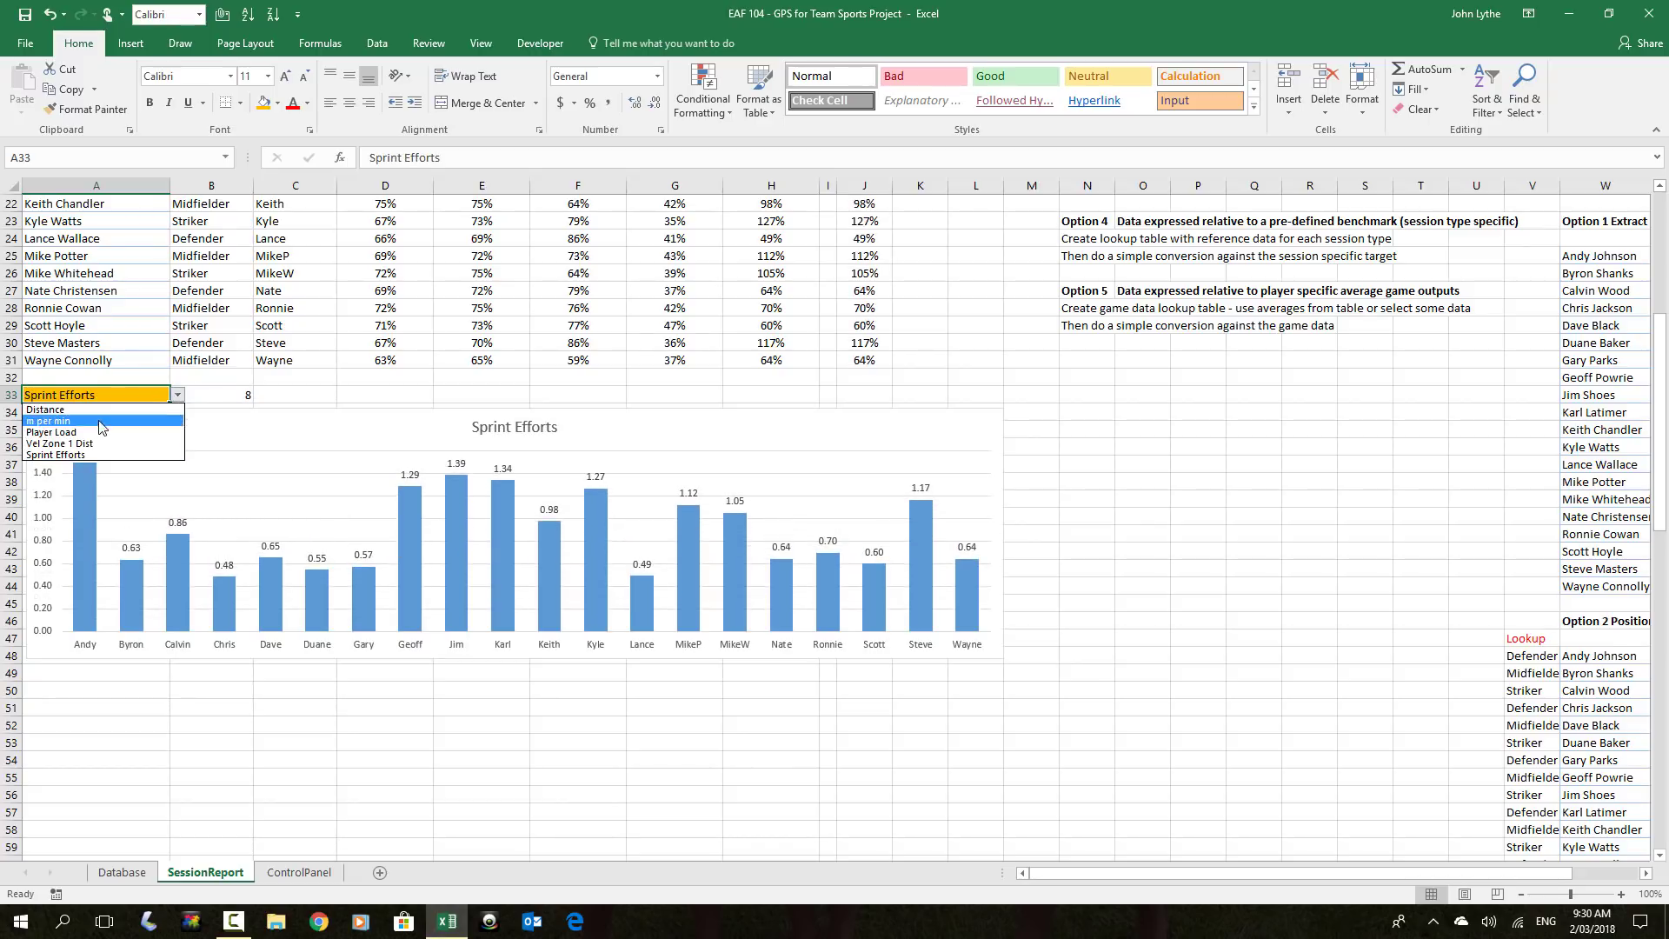
{"action": "left_click", "coordinate": [91, 446]}
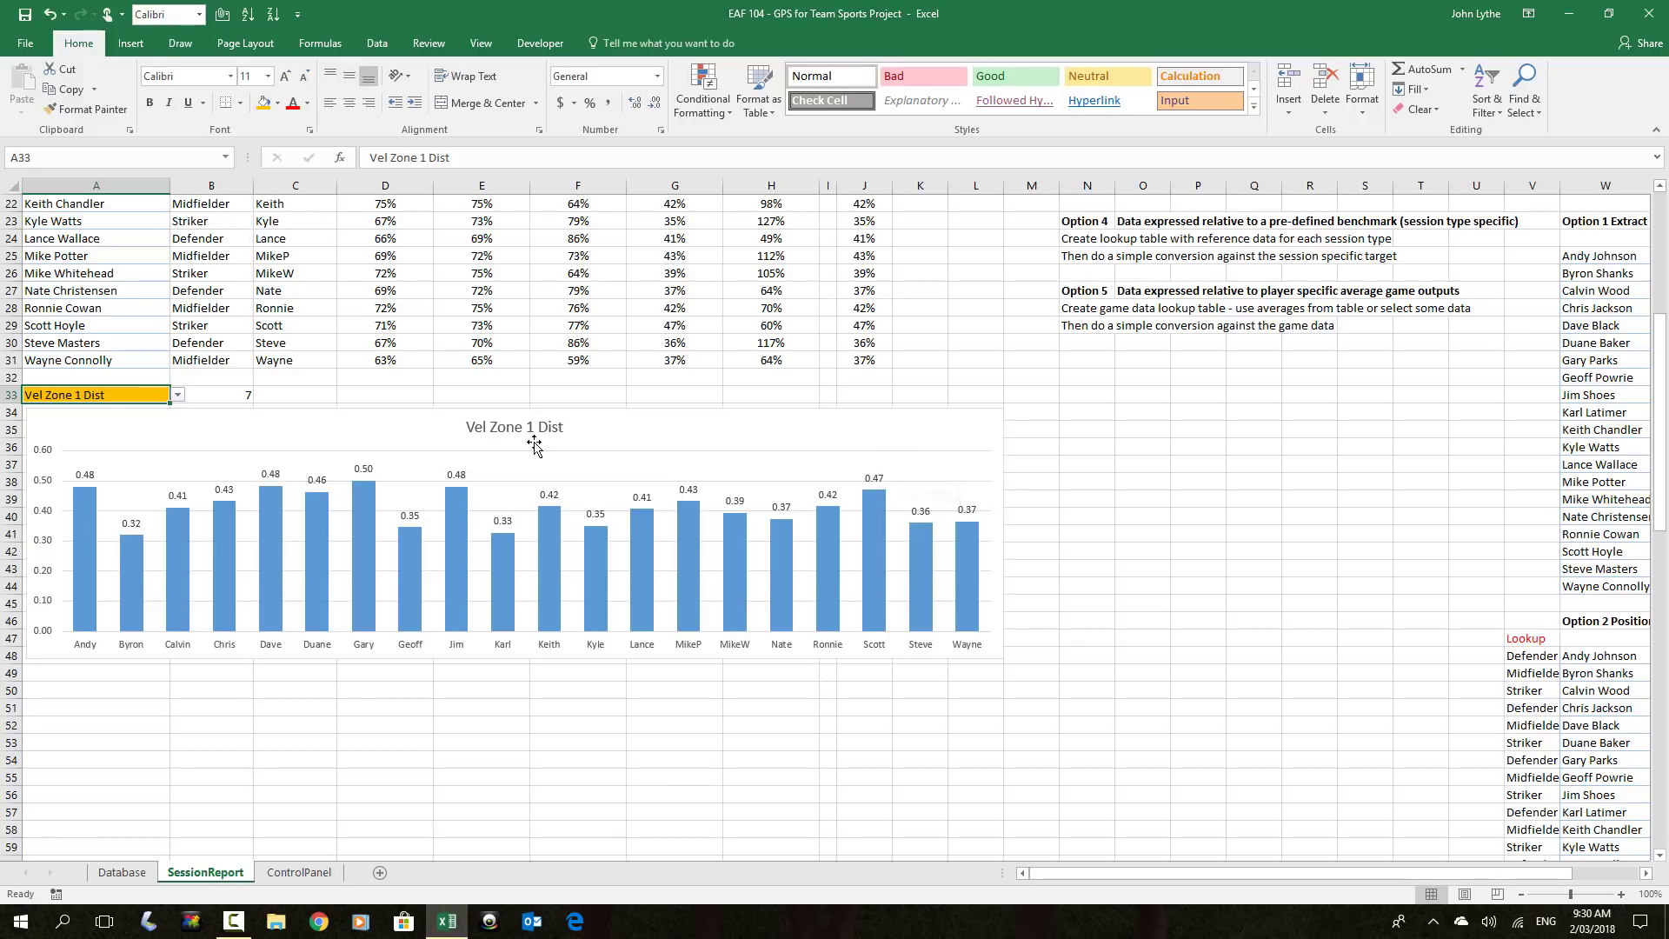
{"action": "left_click", "coordinate": [359, 469]}
Give the chart's data labels the Percentage format code 0%, showing values like 48%
{"action": "right_click", "coordinate": [359, 470]}
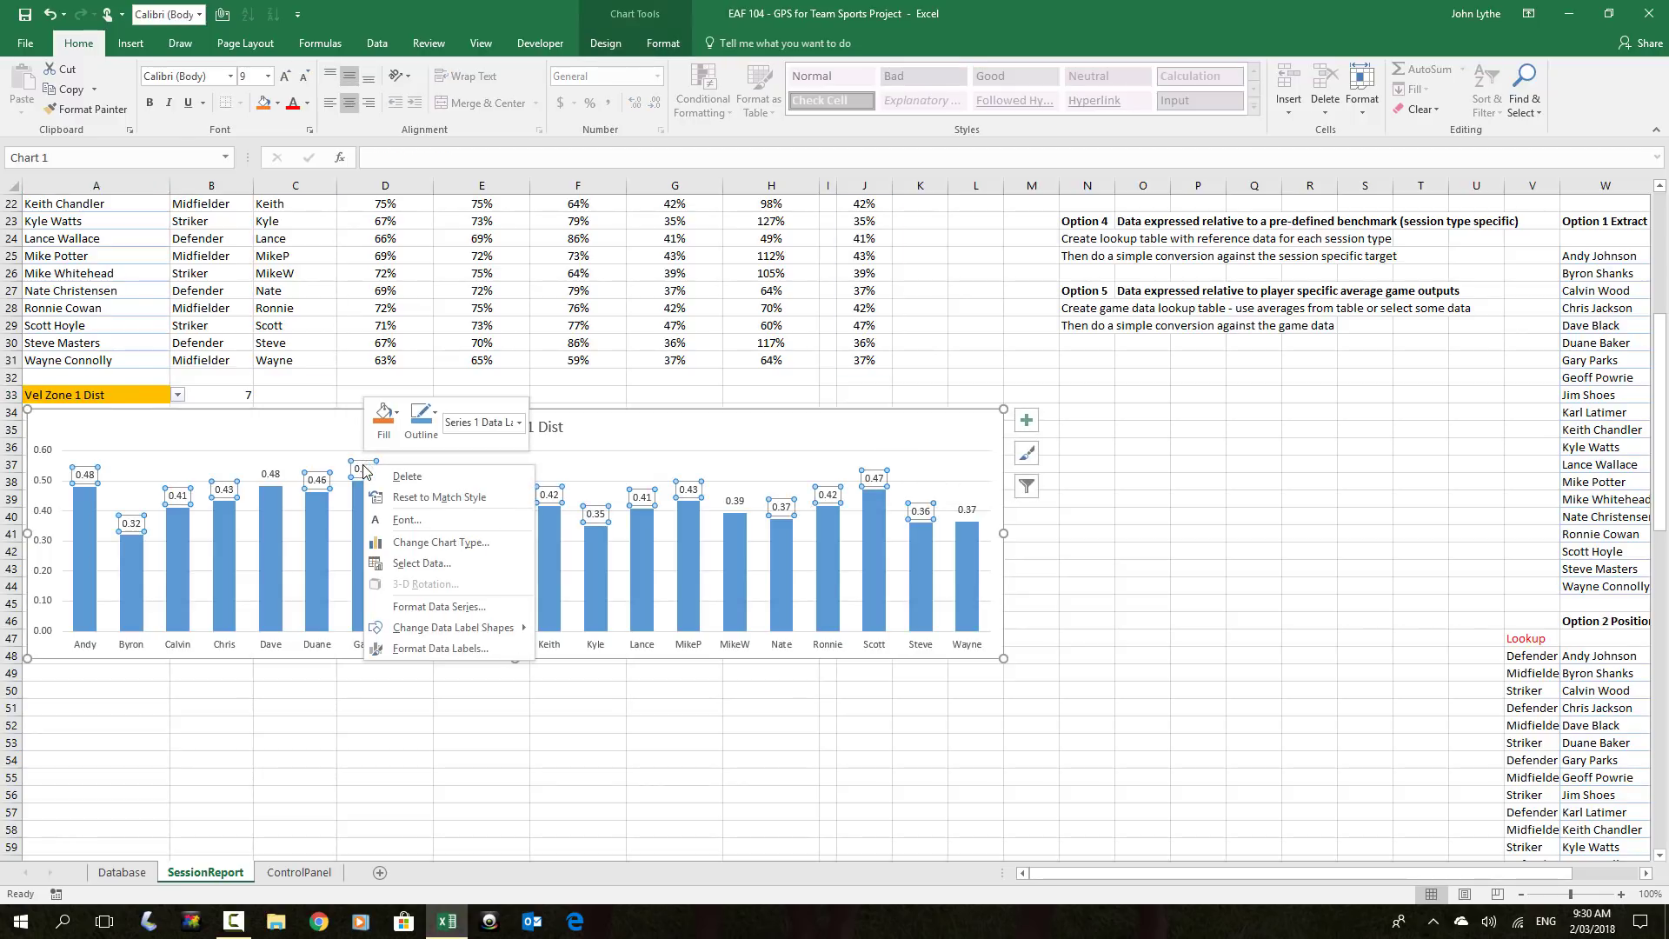
{"action": "left_click", "coordinate": [446, 649]}
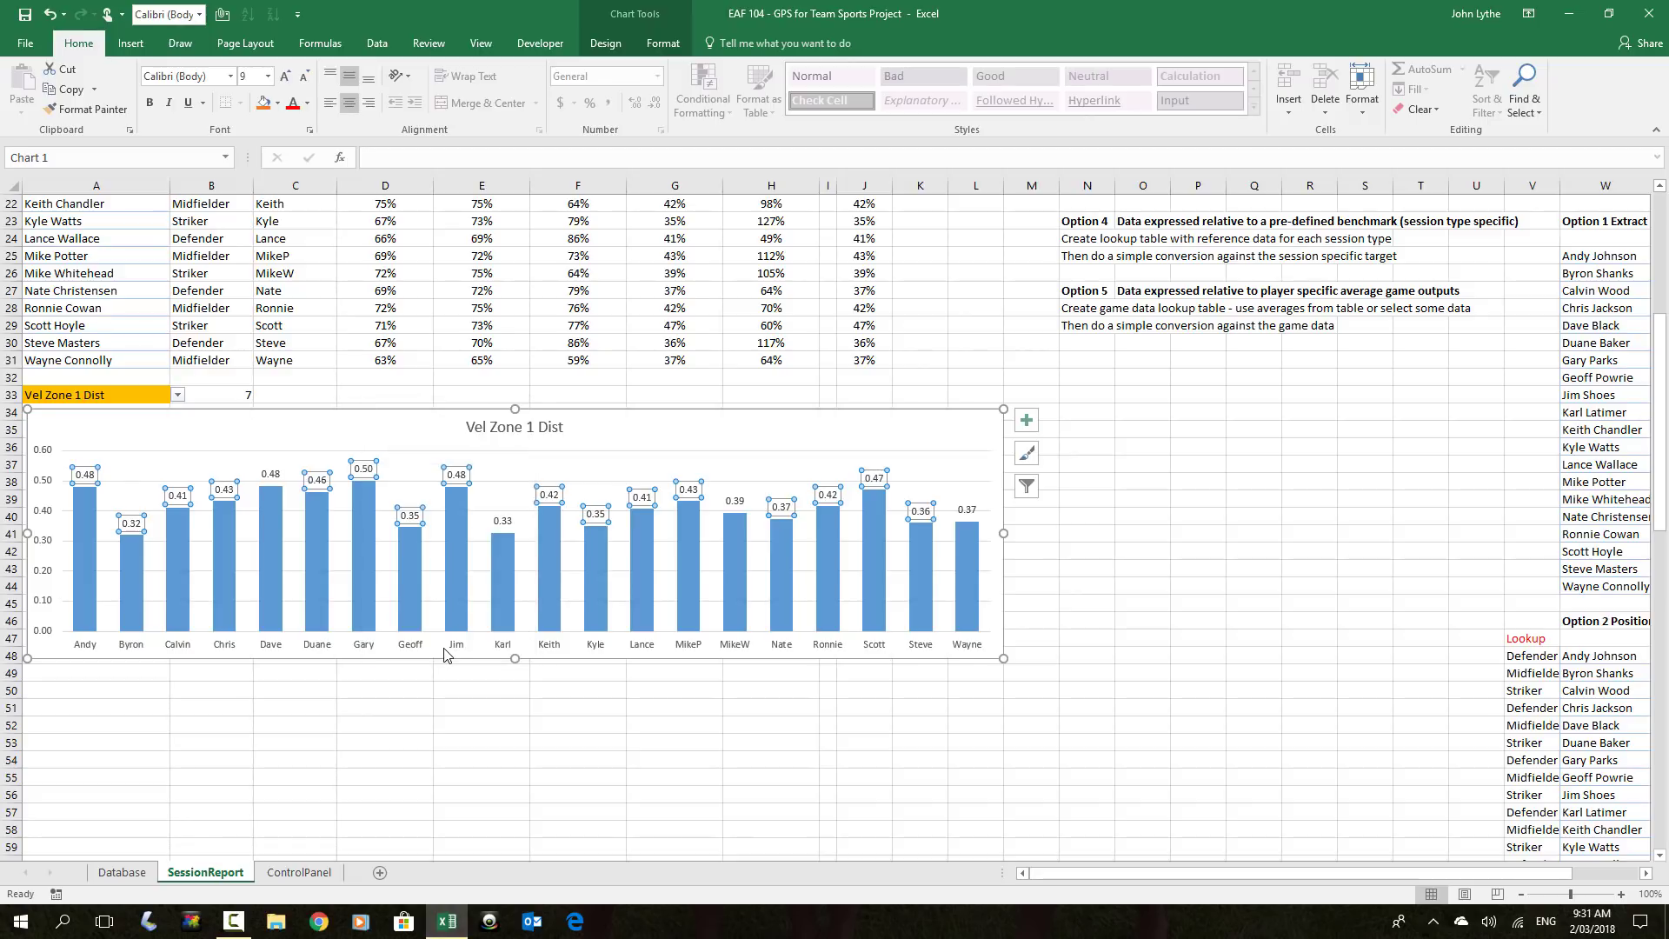
{"action": "scroll", "coordinate": [677, 420], "scroll_direction": "down", "scroll_amount": 1}
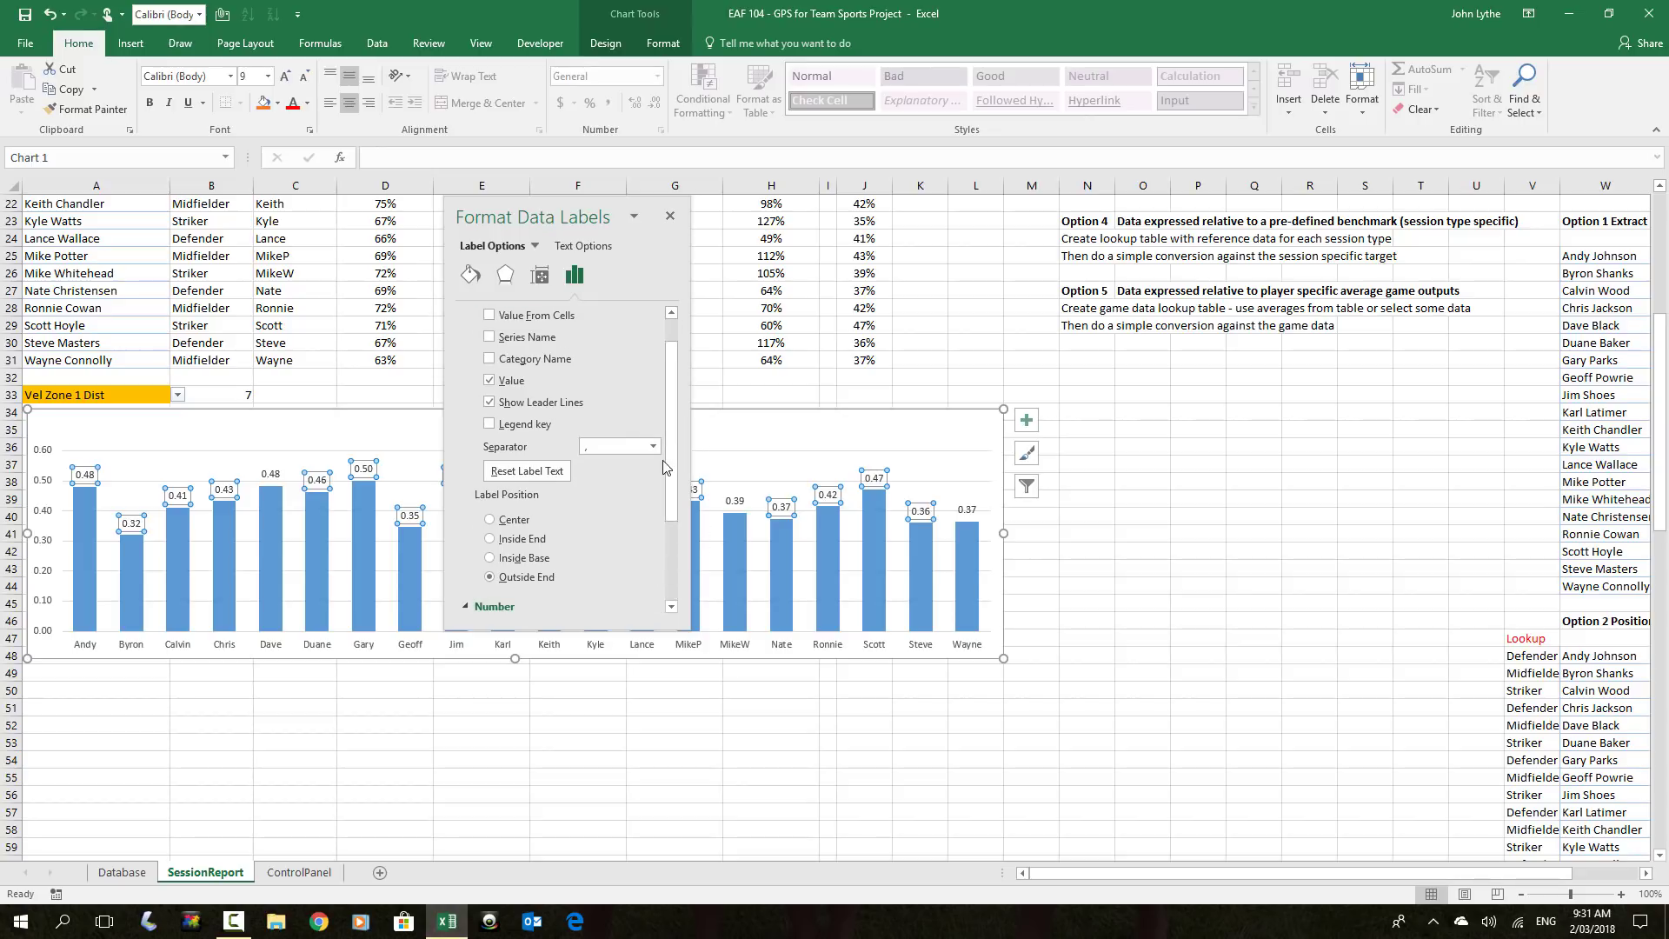
{"action": "scroll", "coordinate": [668, 470], "scroll_direction": "down", "scroll_amount": 3}
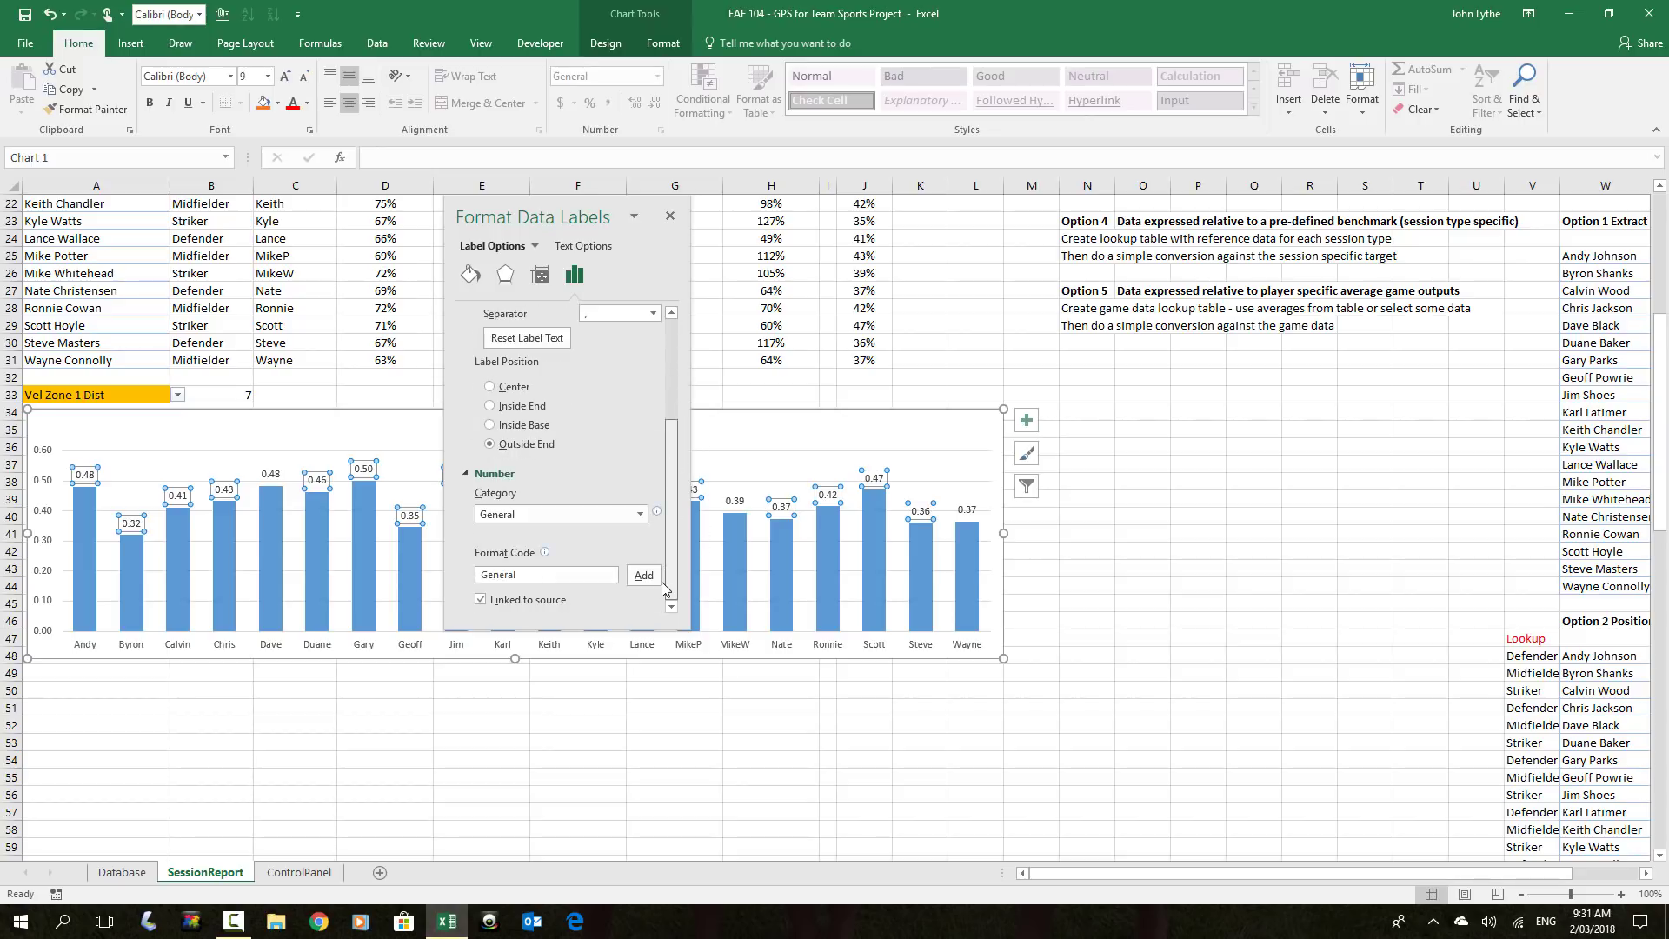
{"action": "left_click", "coordinate": [640, 514]}
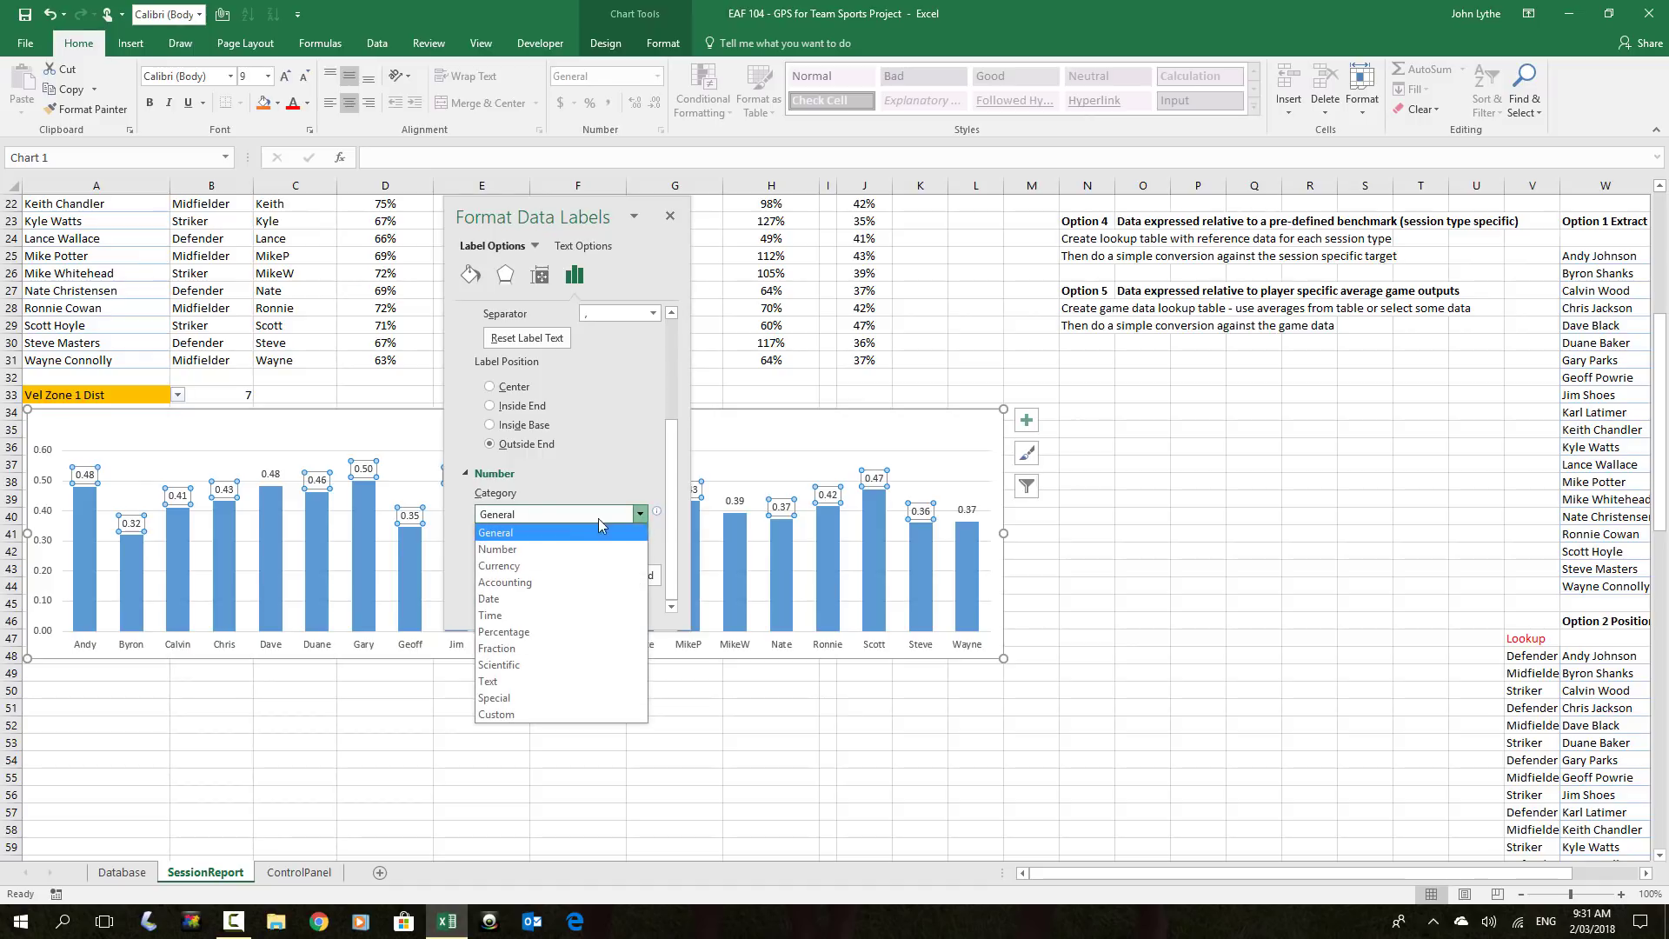
{"action": "left_click", "coordinate": [513, 632]}
{"action": "left_click", "coordinate": [539, 582]}
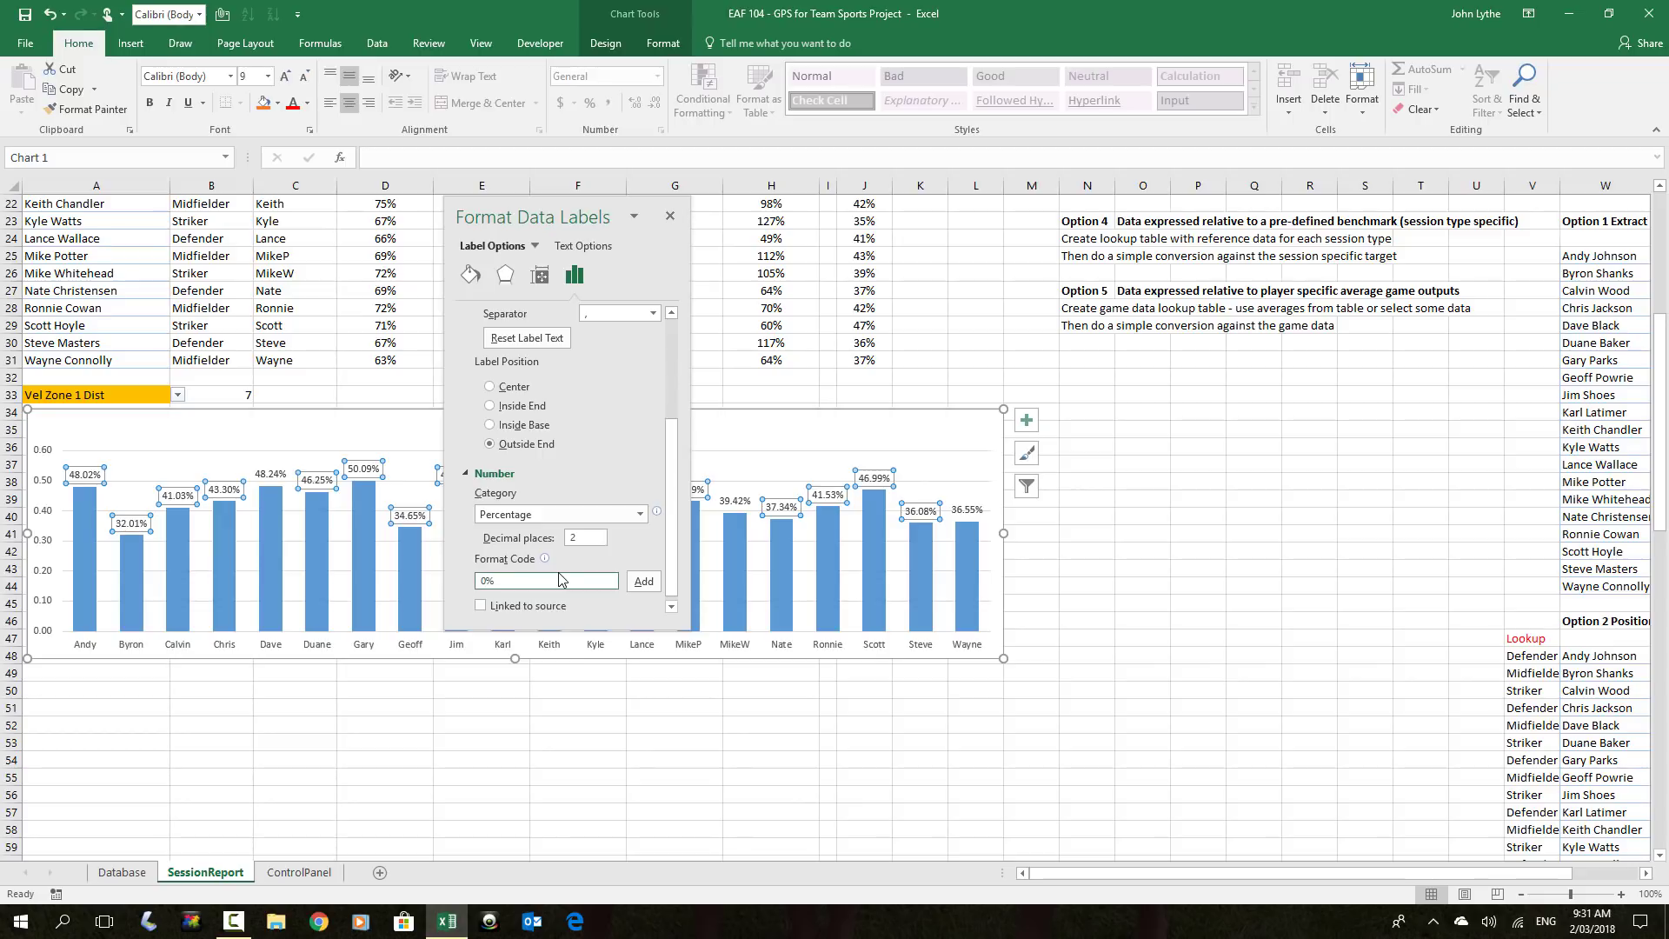
{"action": "left_click", "coordinate": [642, 584]}
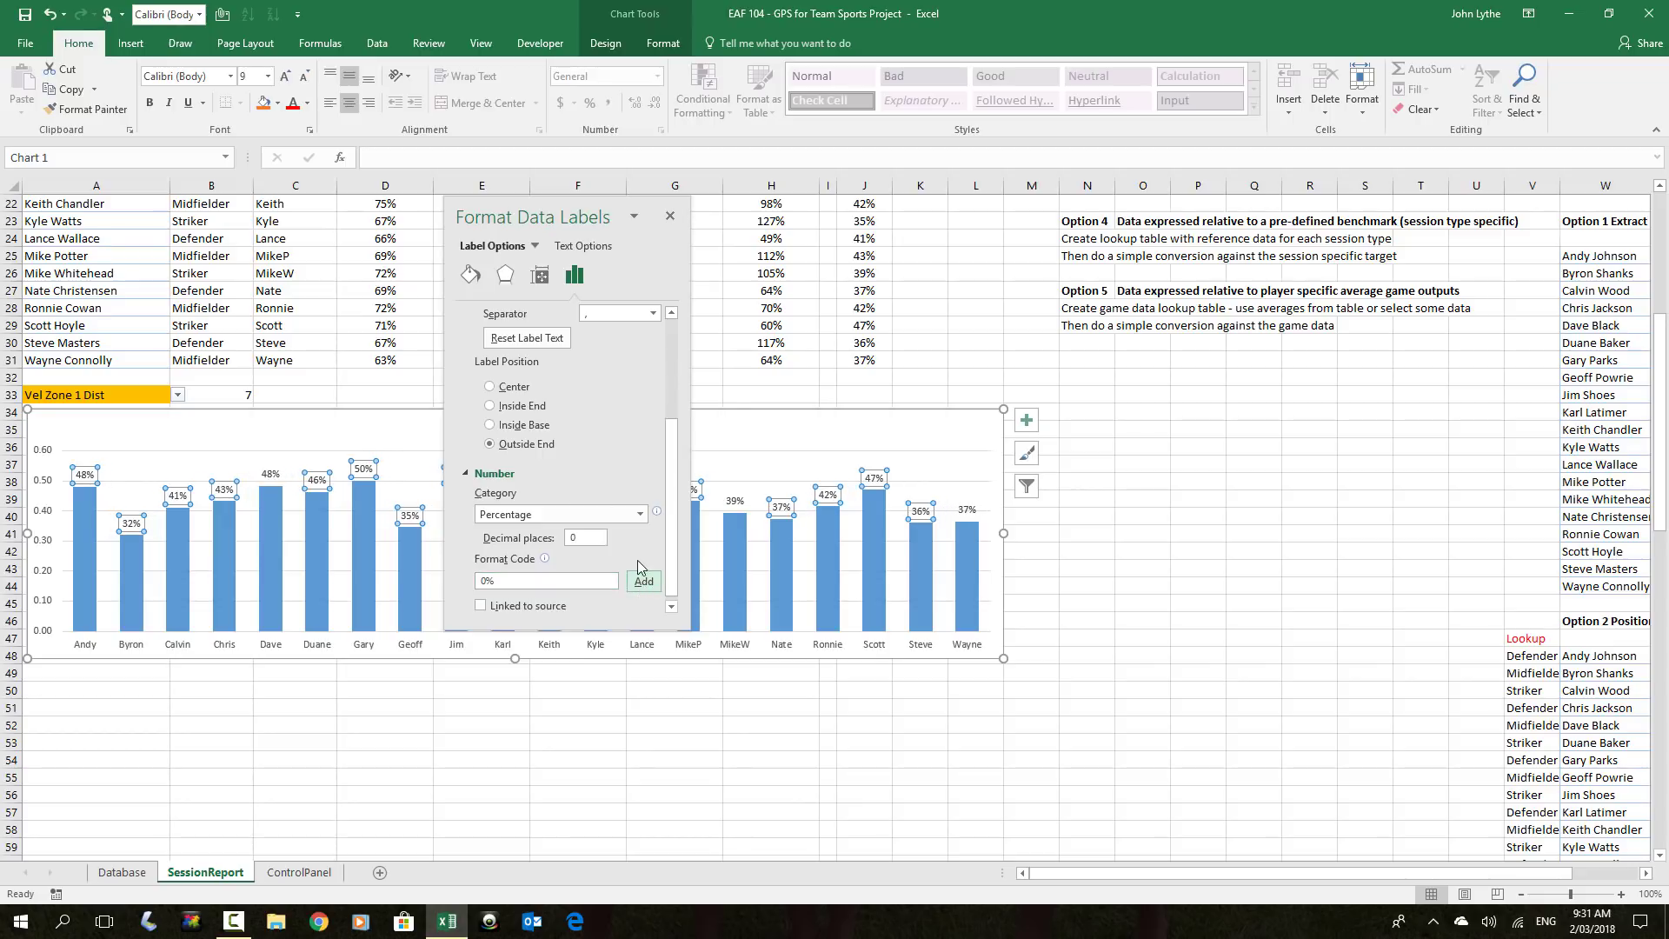
{"action": "left_click", "coordinate": [669, 215]}
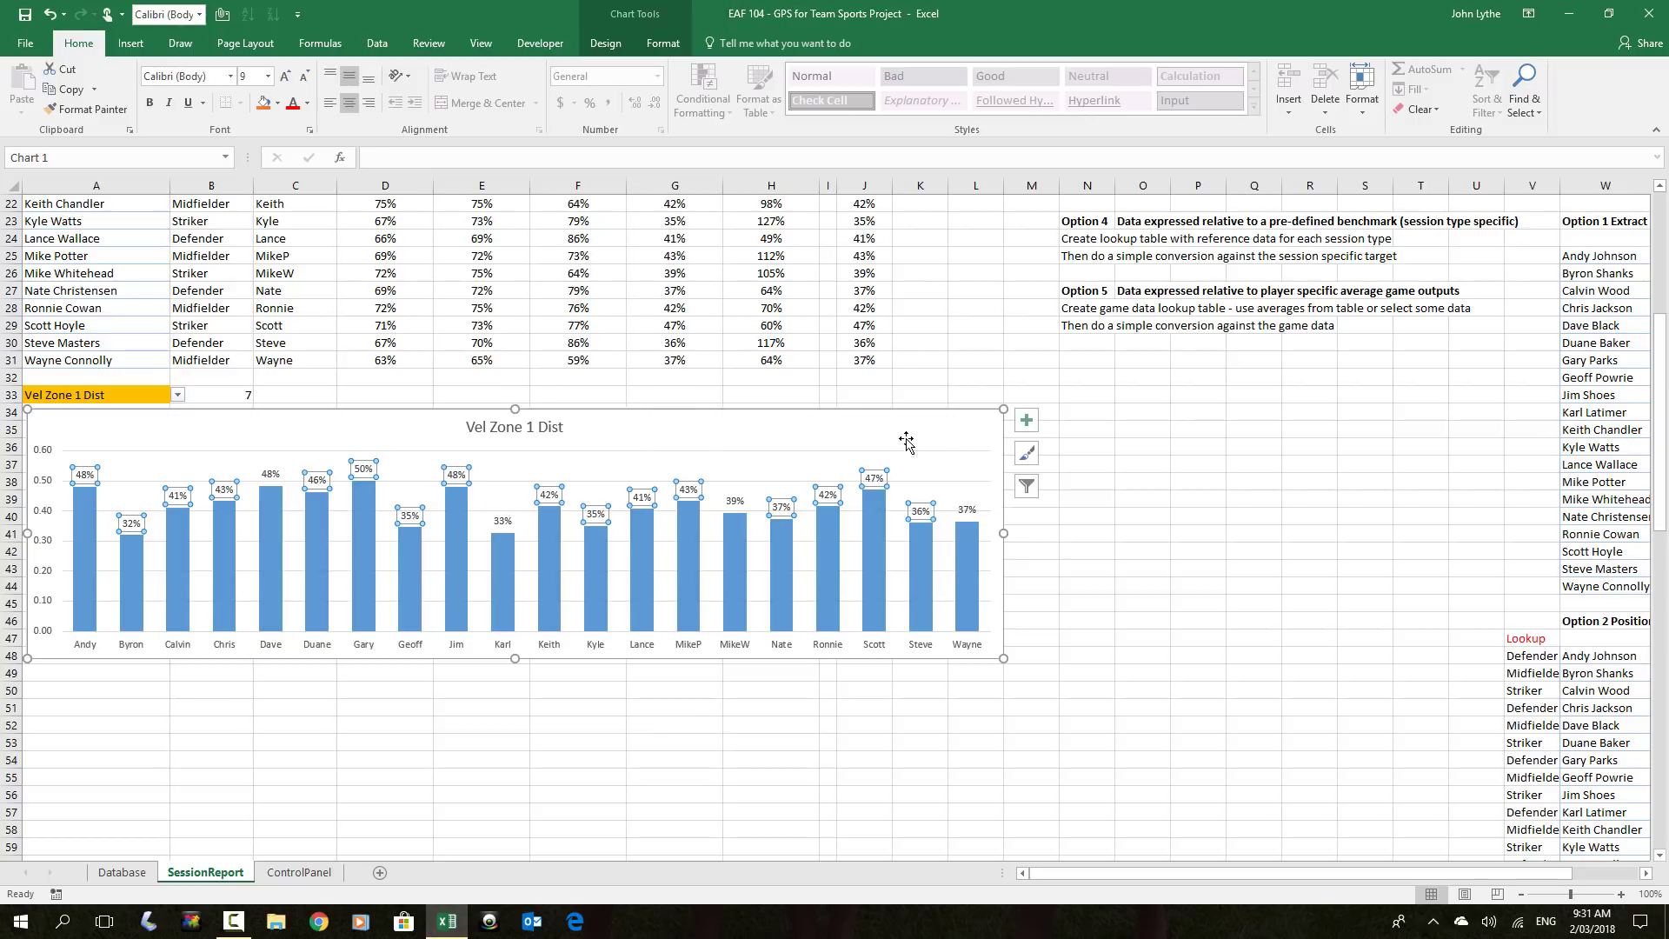
{"action": "left_click", "coordinate": [932, 360]}
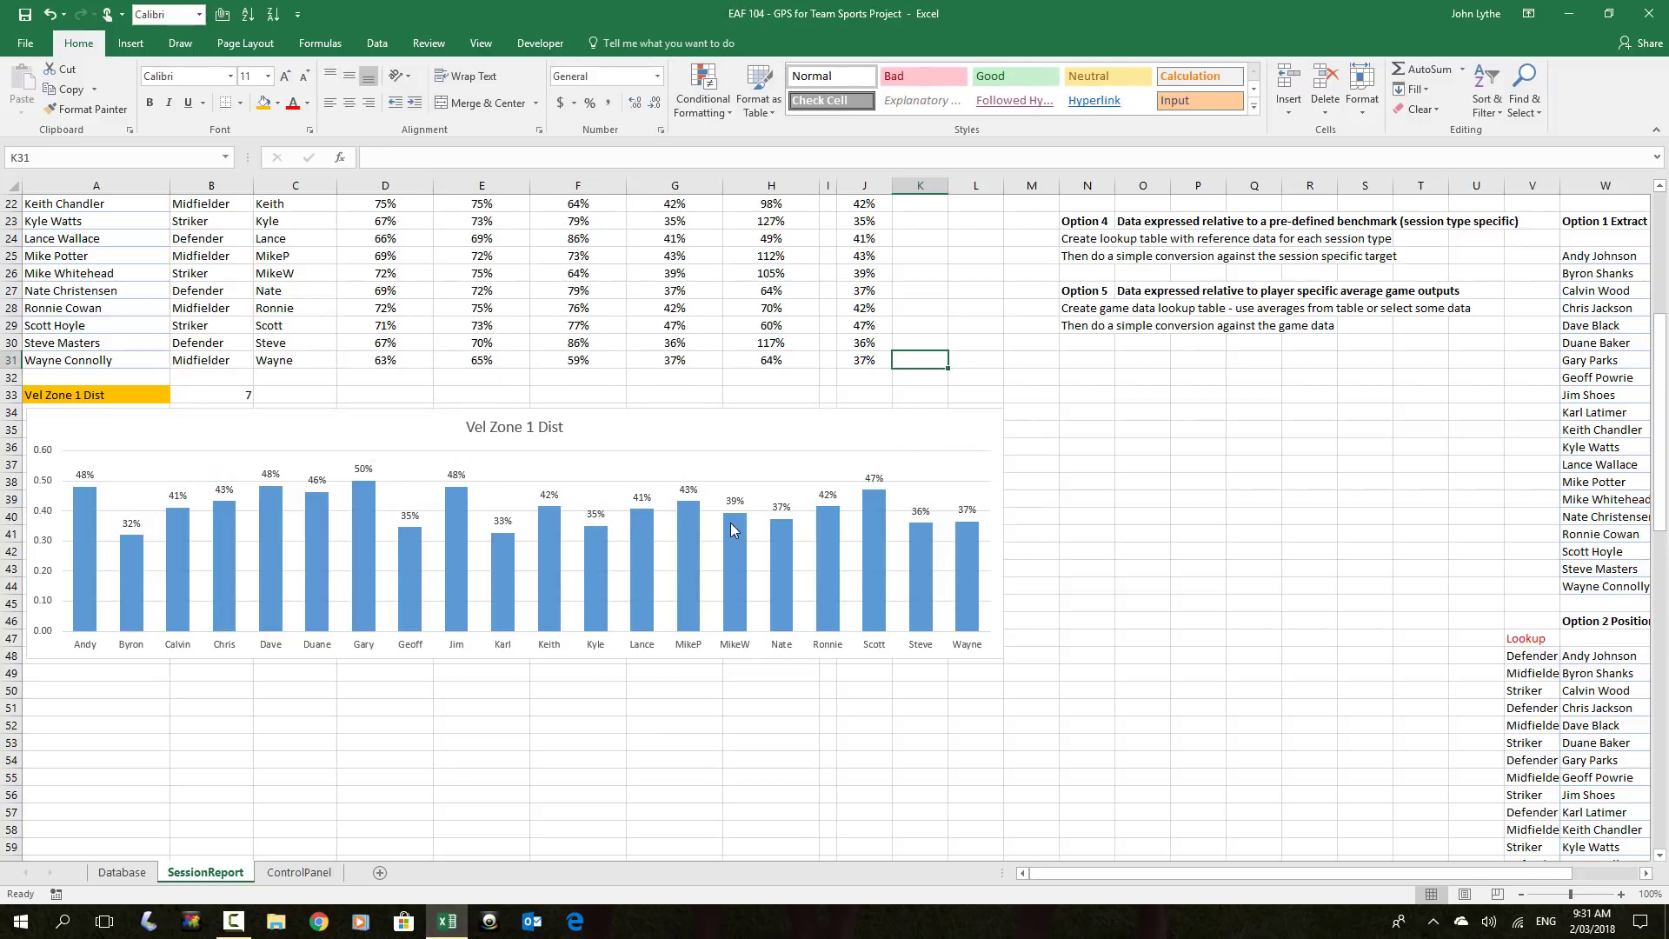
{"action": "left_click", "coordinate": [519, 430]}
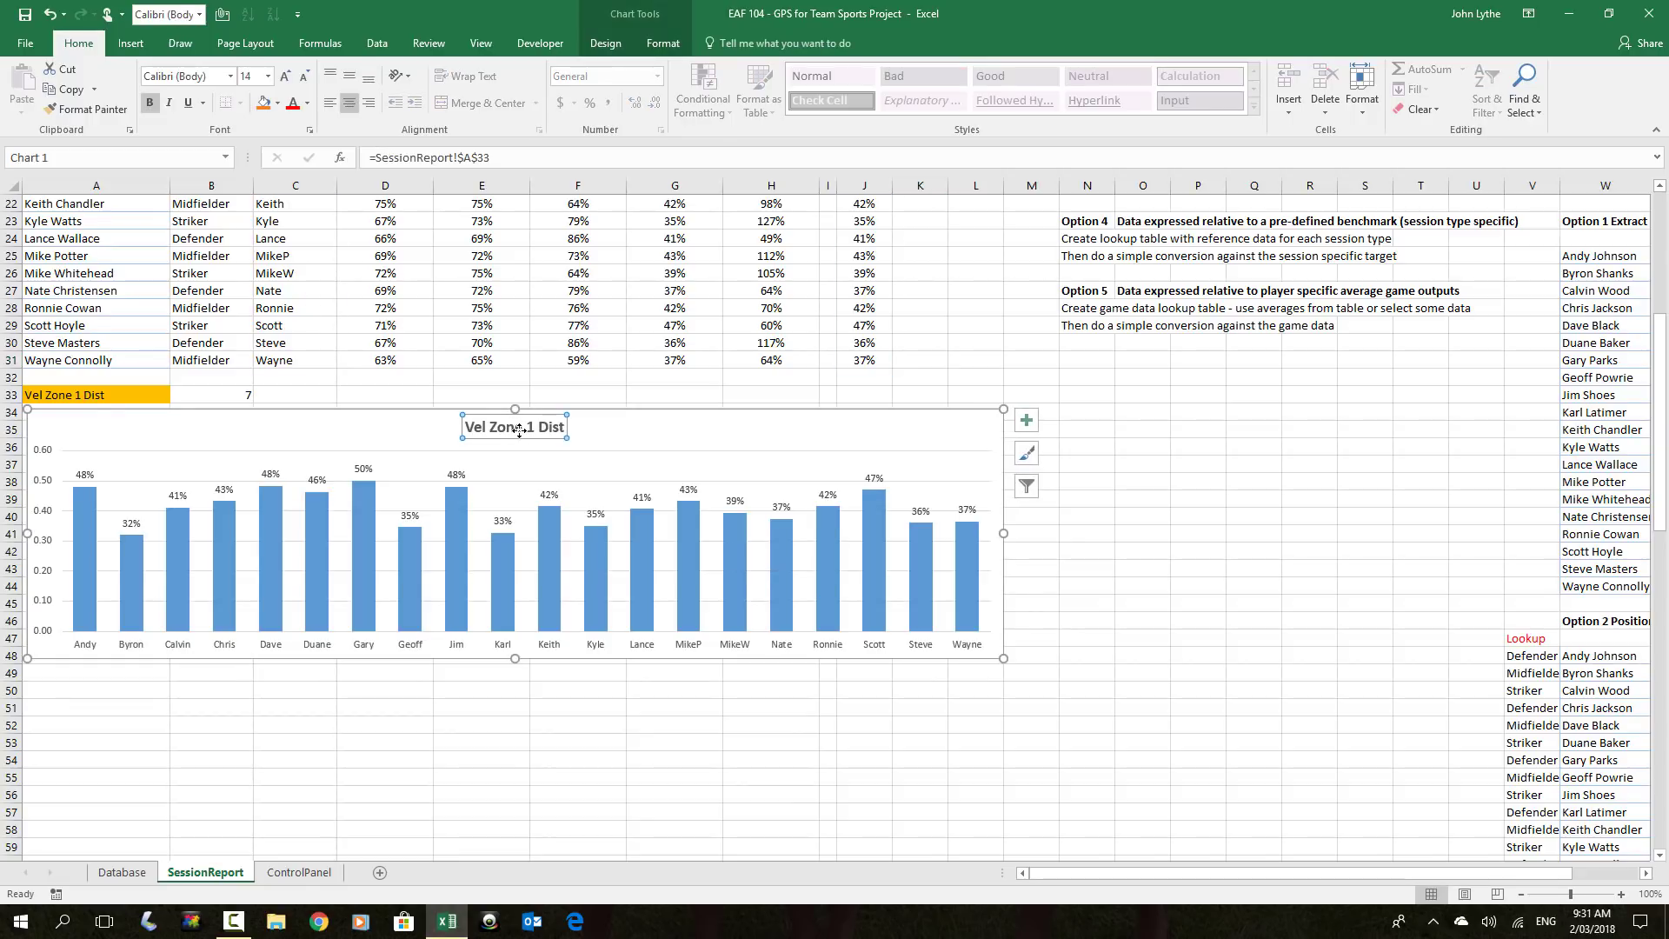
{"action": "left_click", "coordinate": [1082, 550]}
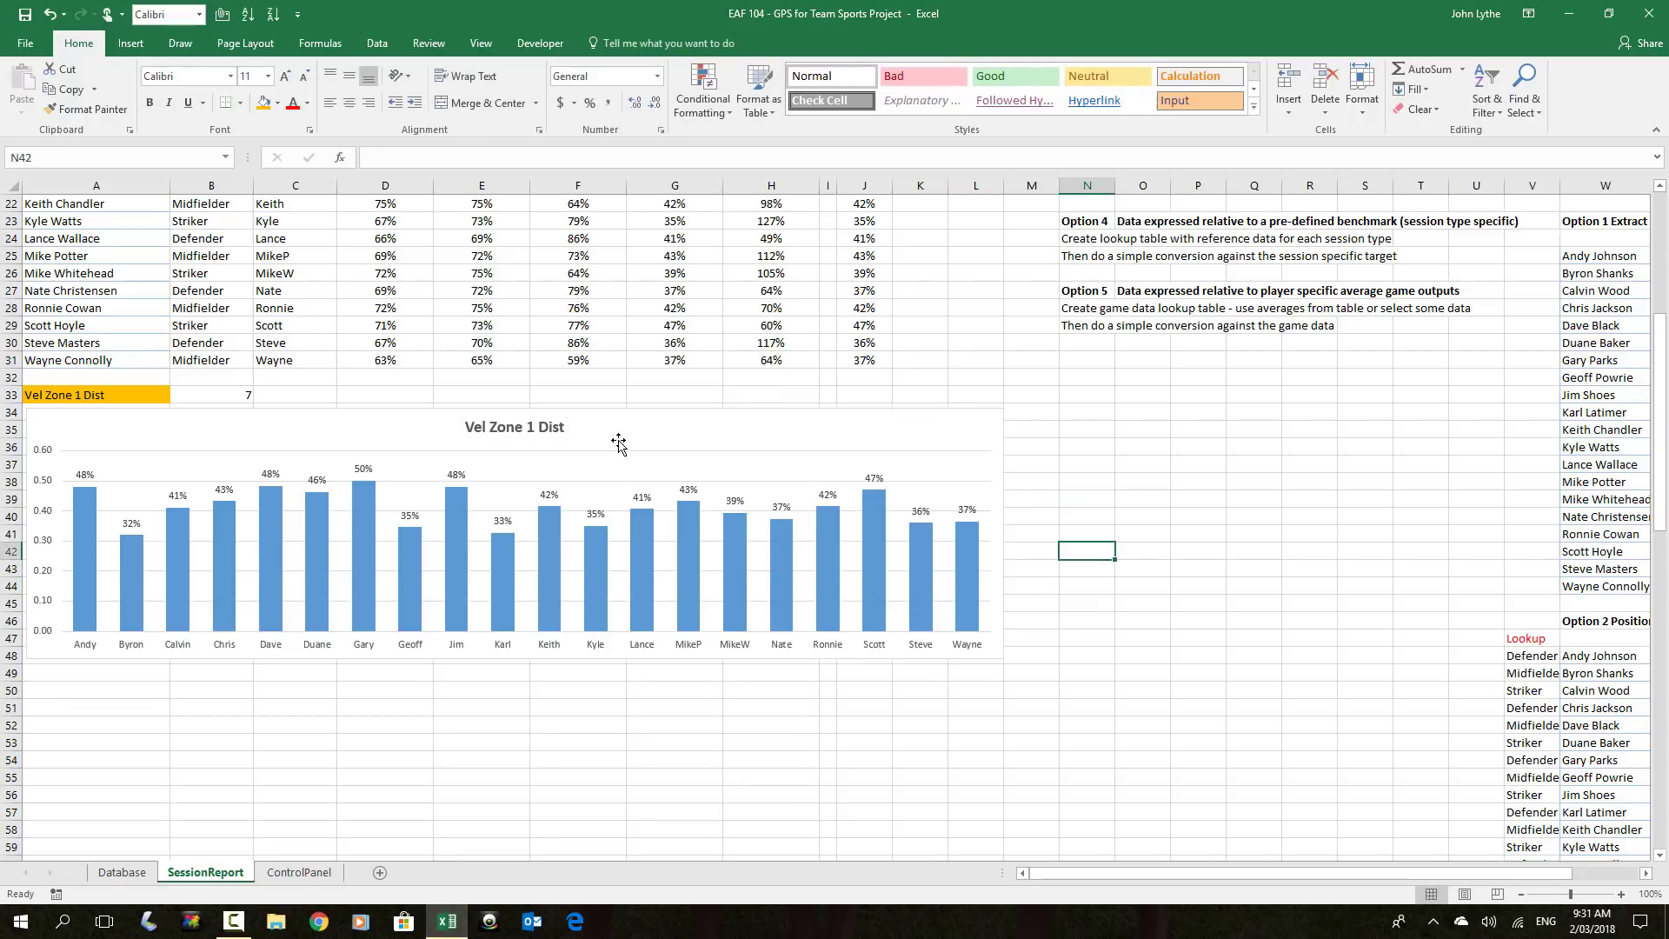
Delete the chart's vertical value axis
{"action": "left_click", "coordinate": [45, 487]}
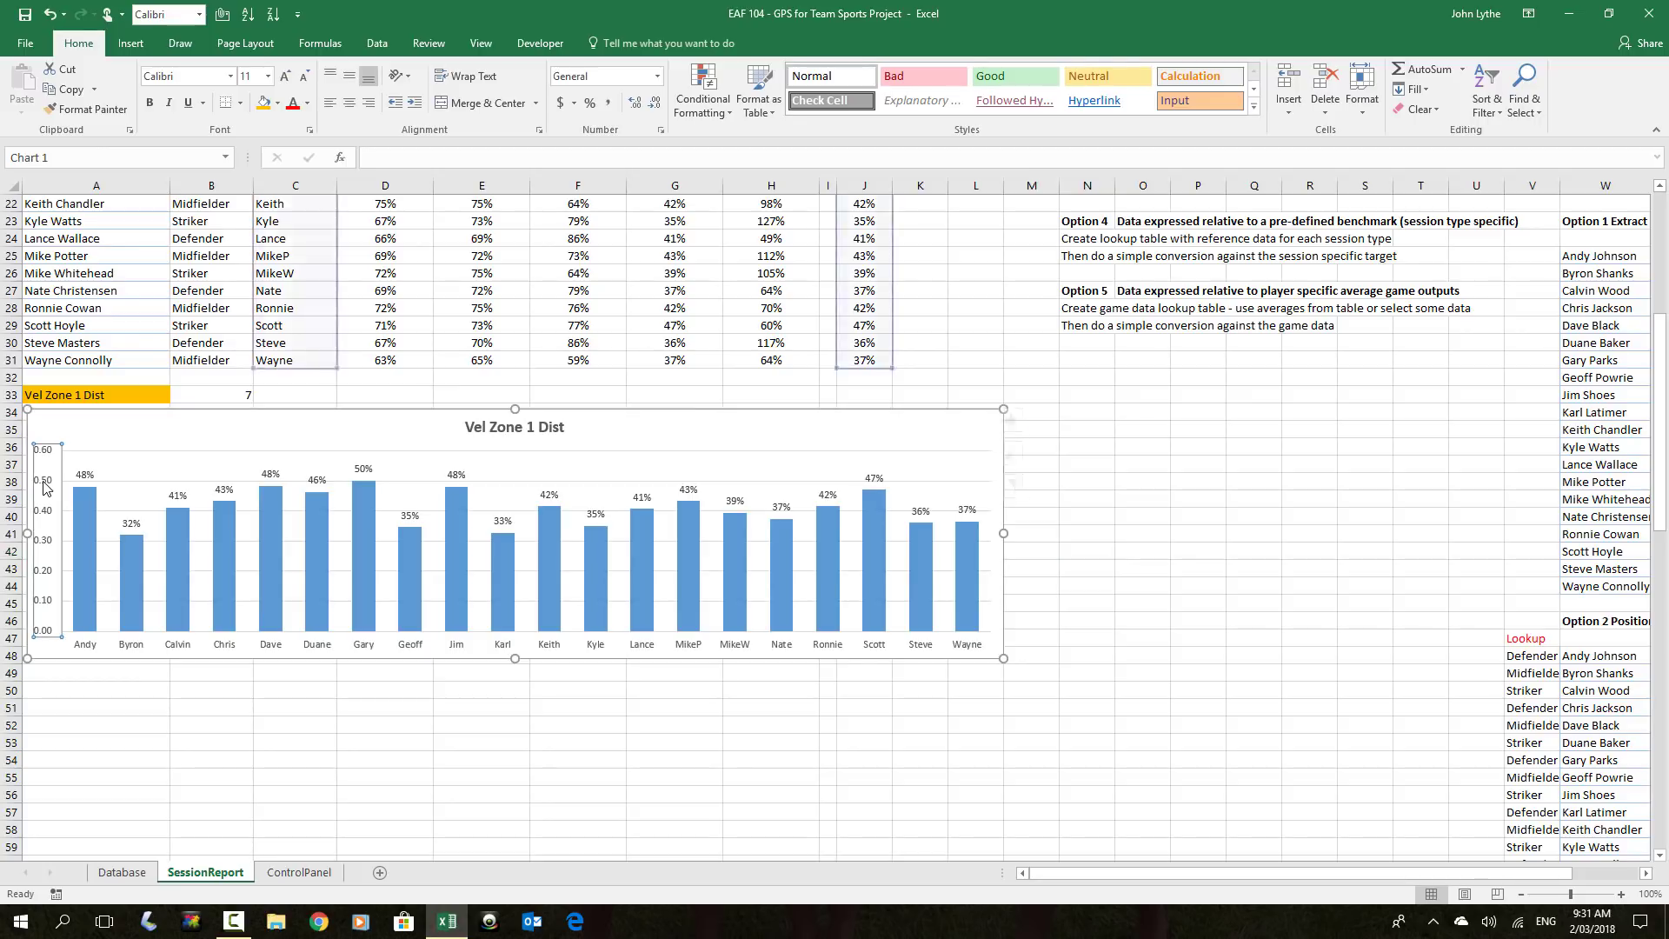
{"action": "key", "text": "Delete"}
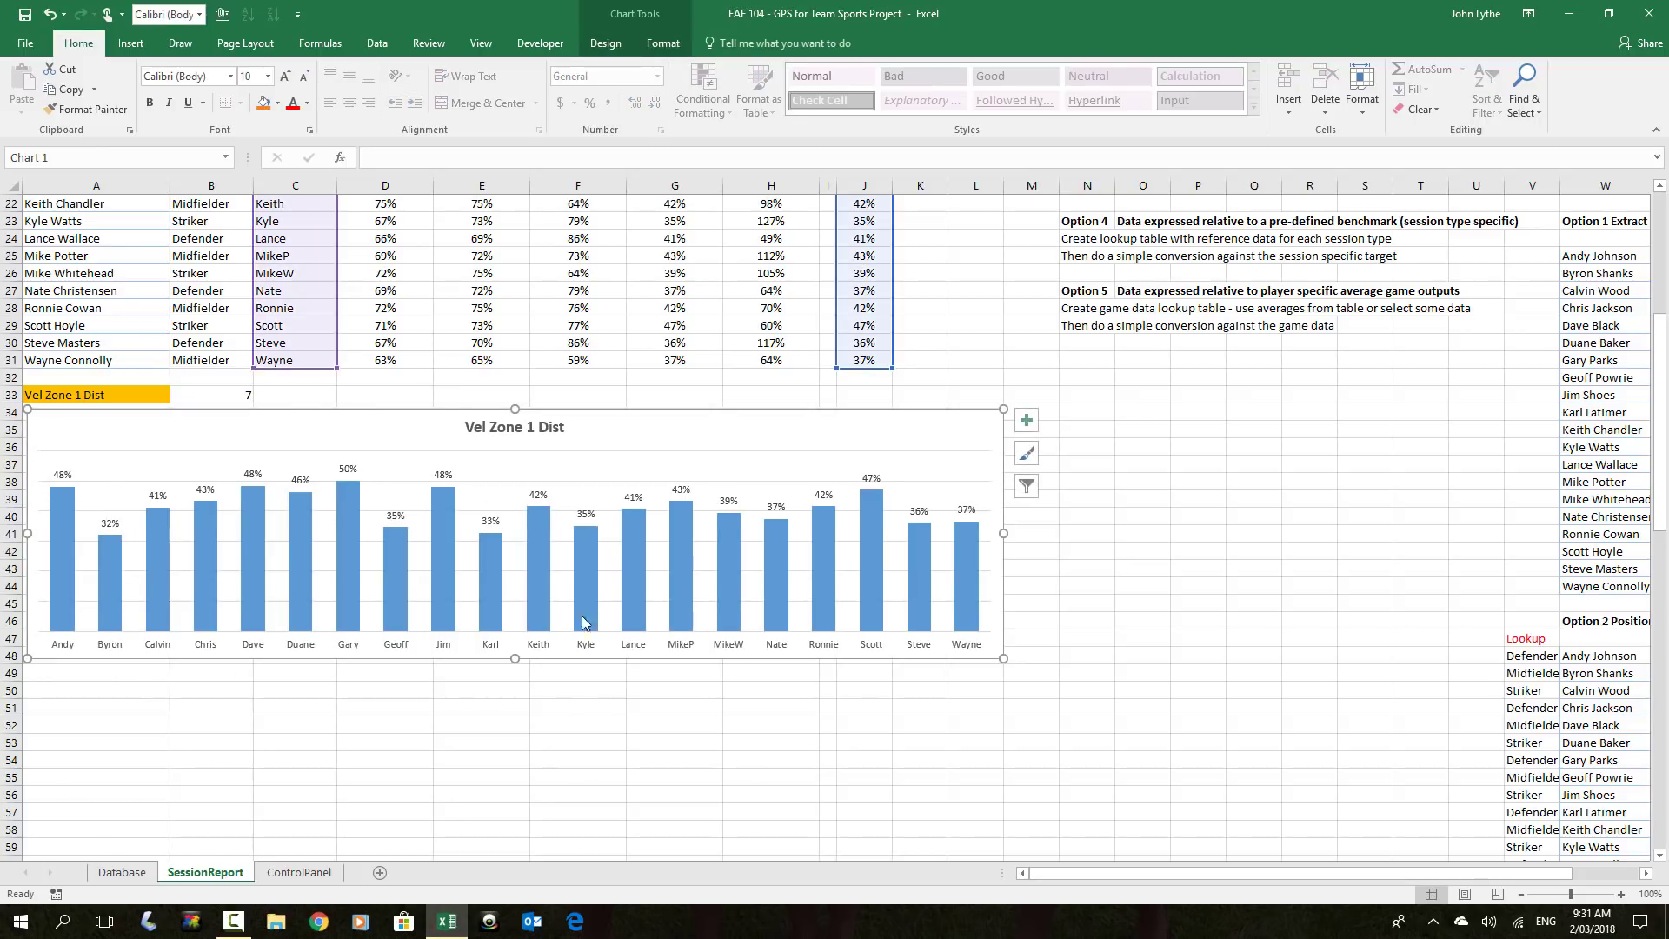
{"action": "left_click", "coordinate": [248, 744]}
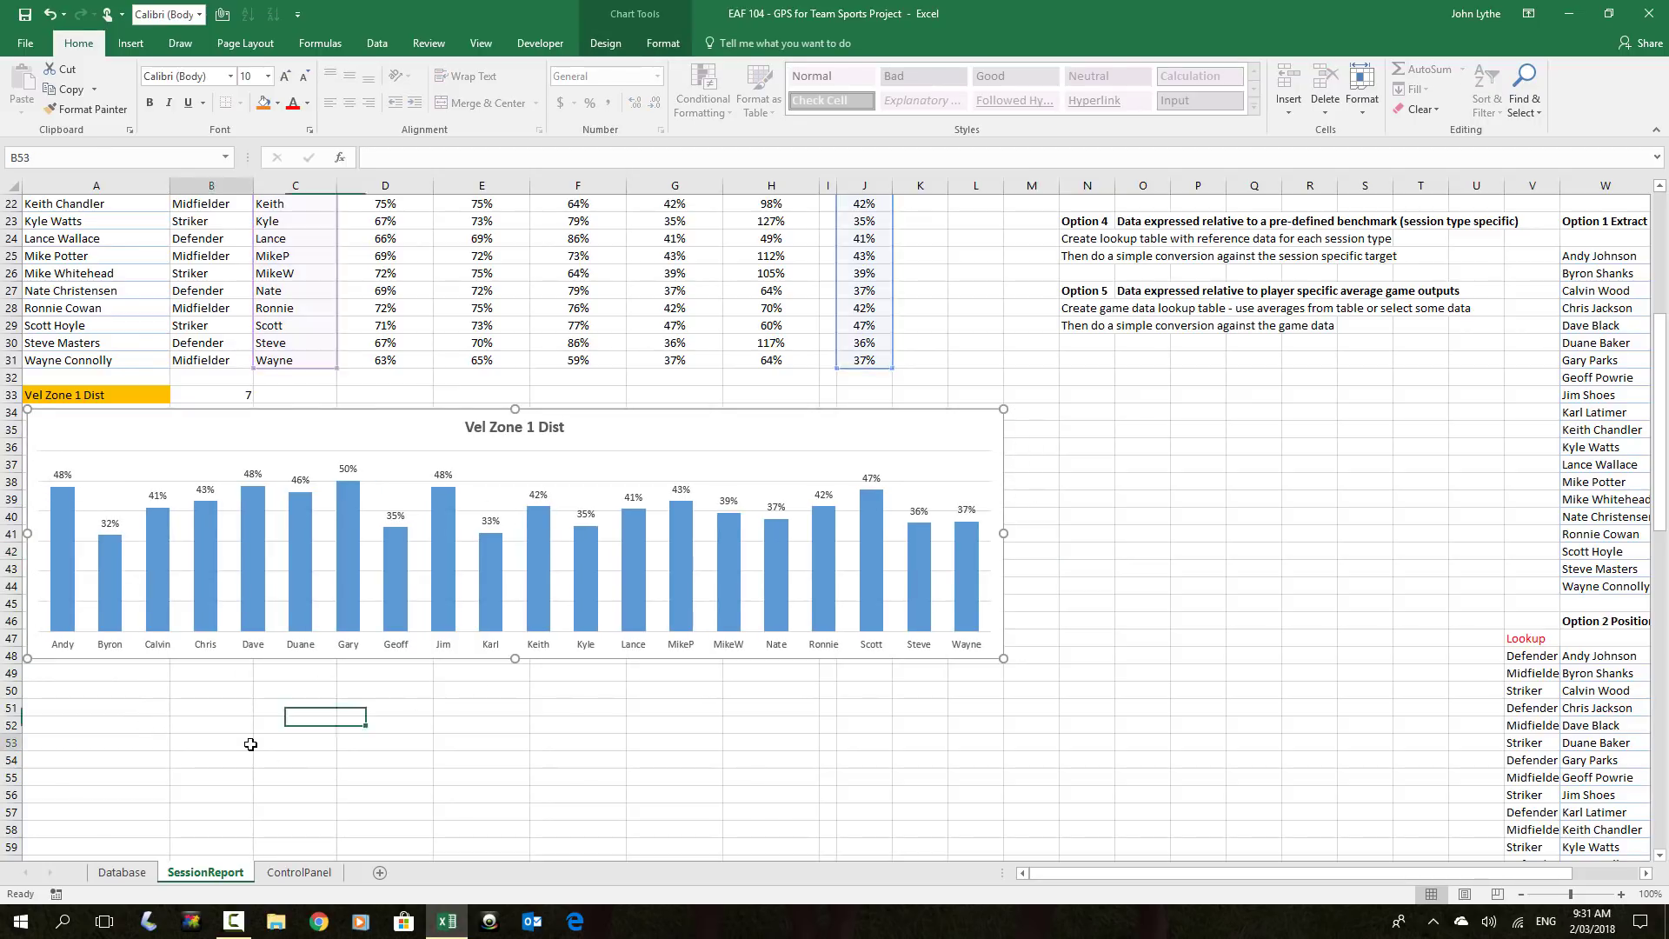
{"action": "left_click", "coordinate": [547, 648]}
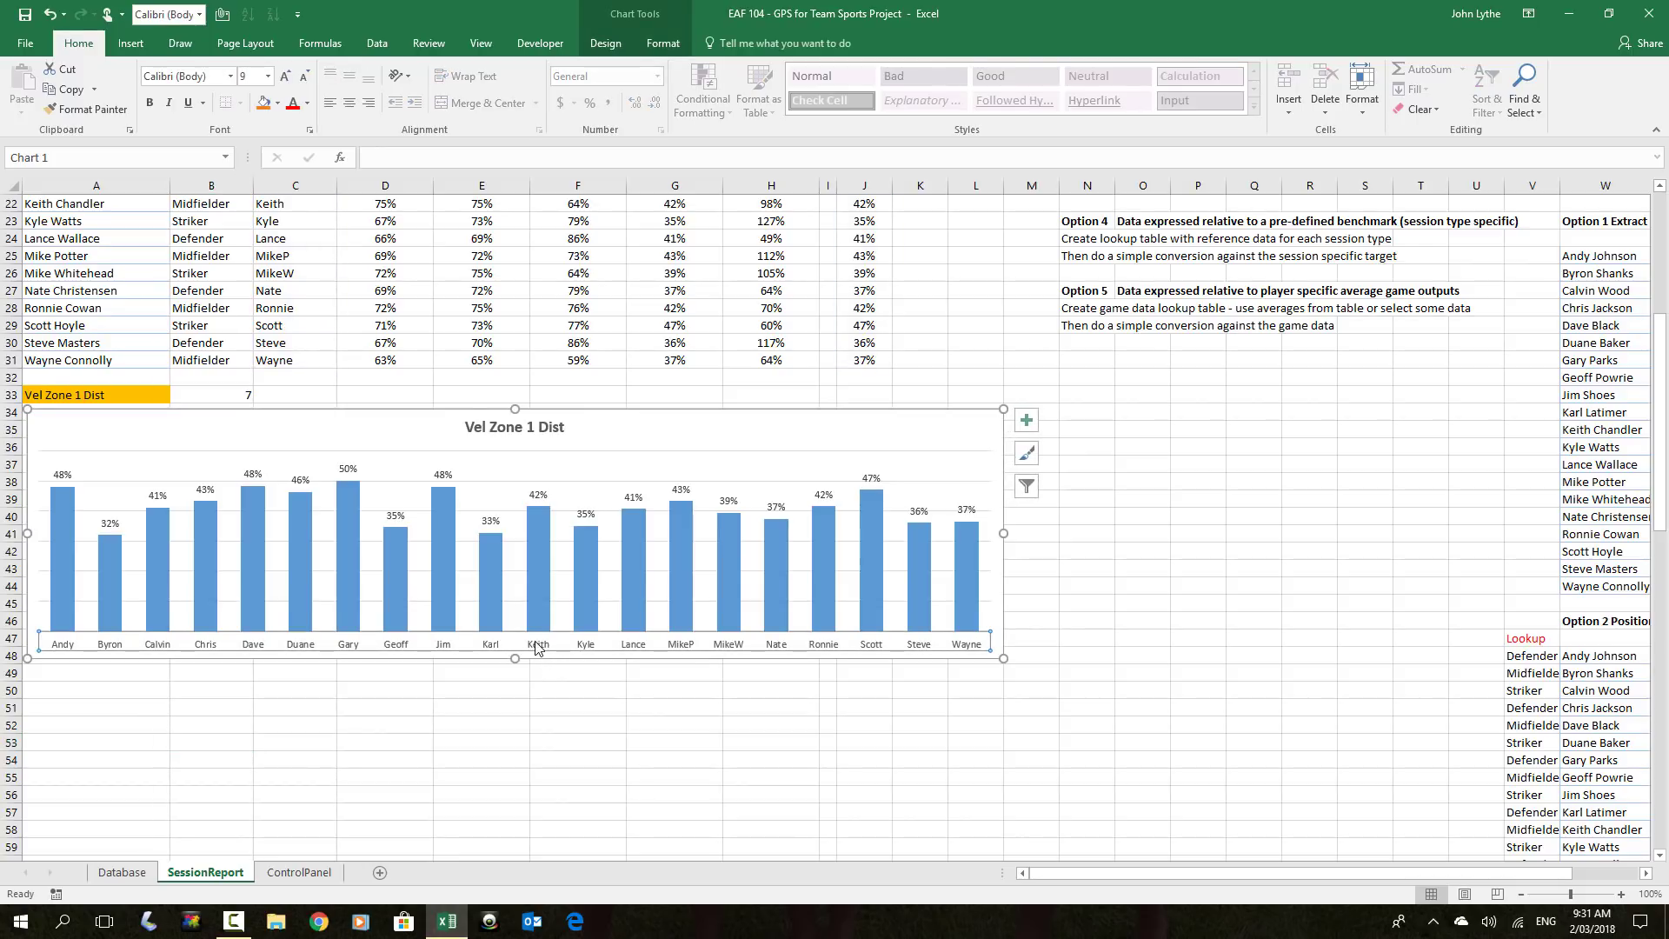
{"action": "left_click", "coordinate": [260, 707]}
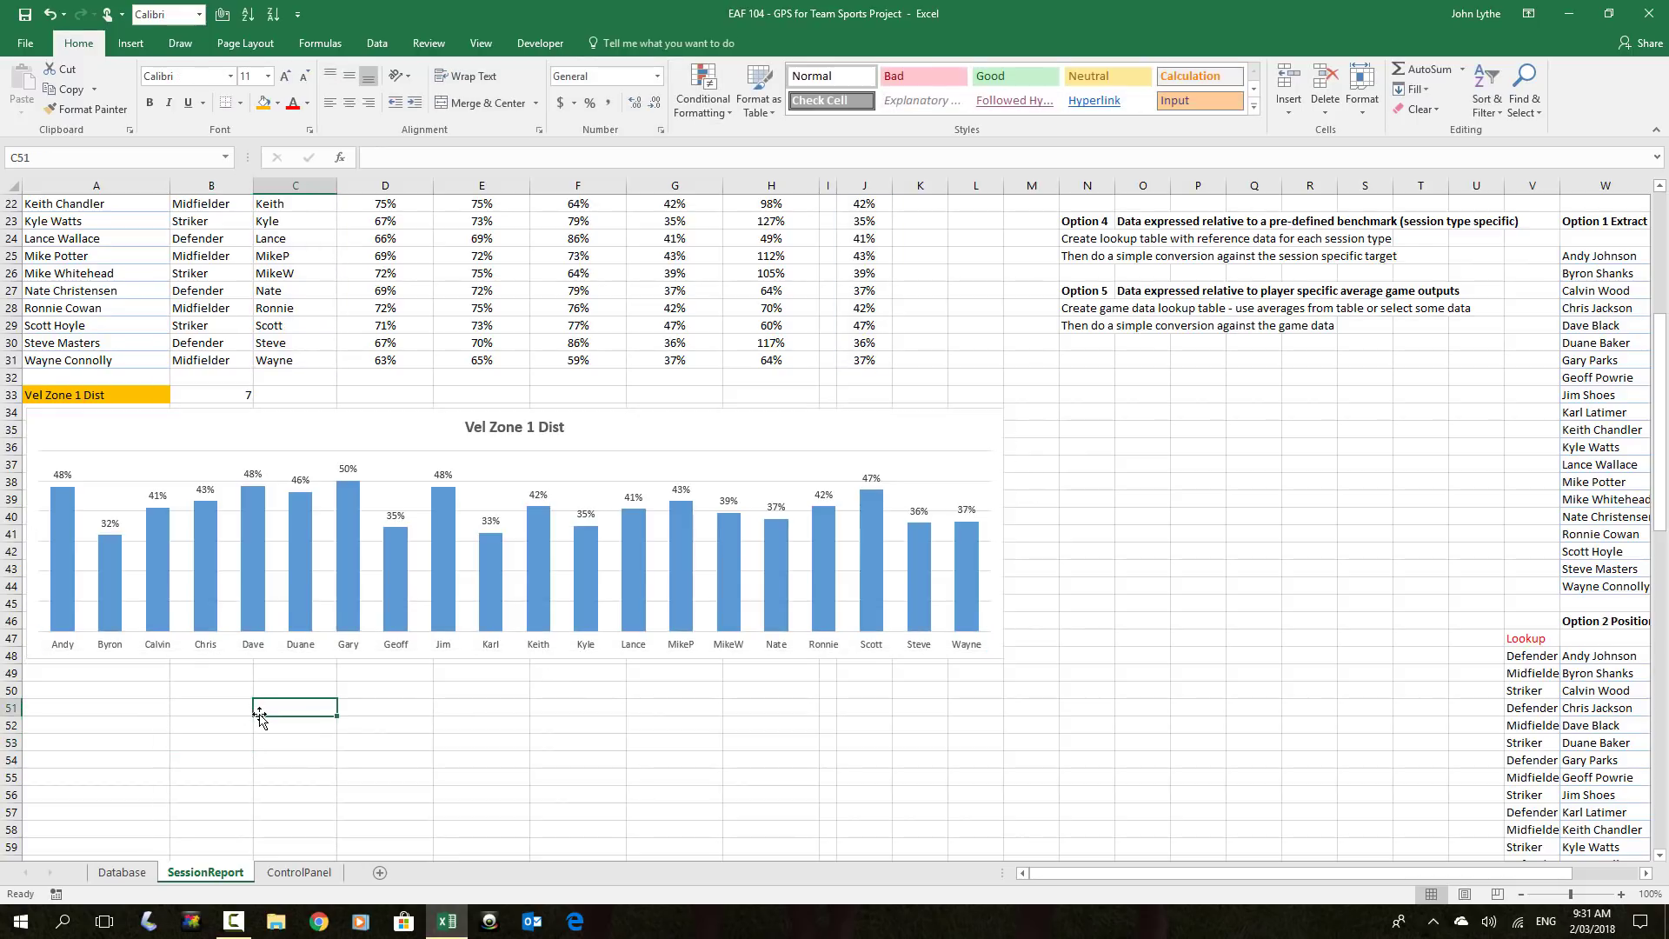
Drag the chart's bottom edge down to make it taller
{"action": "left_click", "coordinate": [514, 657]}
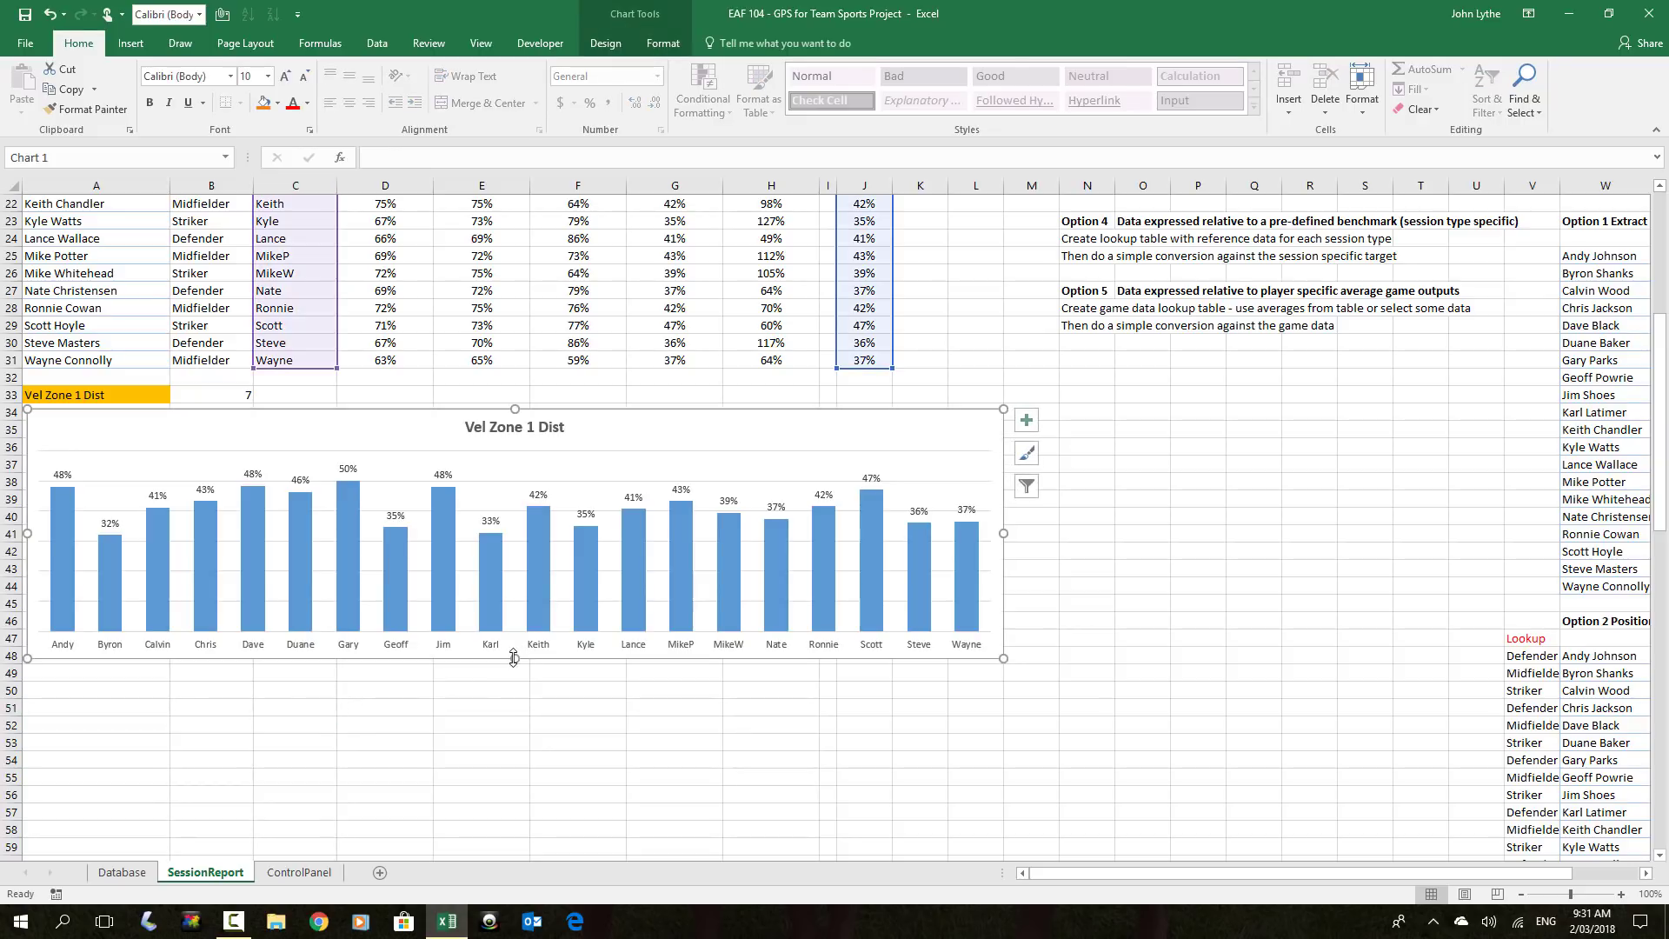
{"action": "left_click_drag", "start_coordinate": [514, 659], "coordinate": [484, 757]}
{"action": "left_click", "coordinate": [1081, 622]}
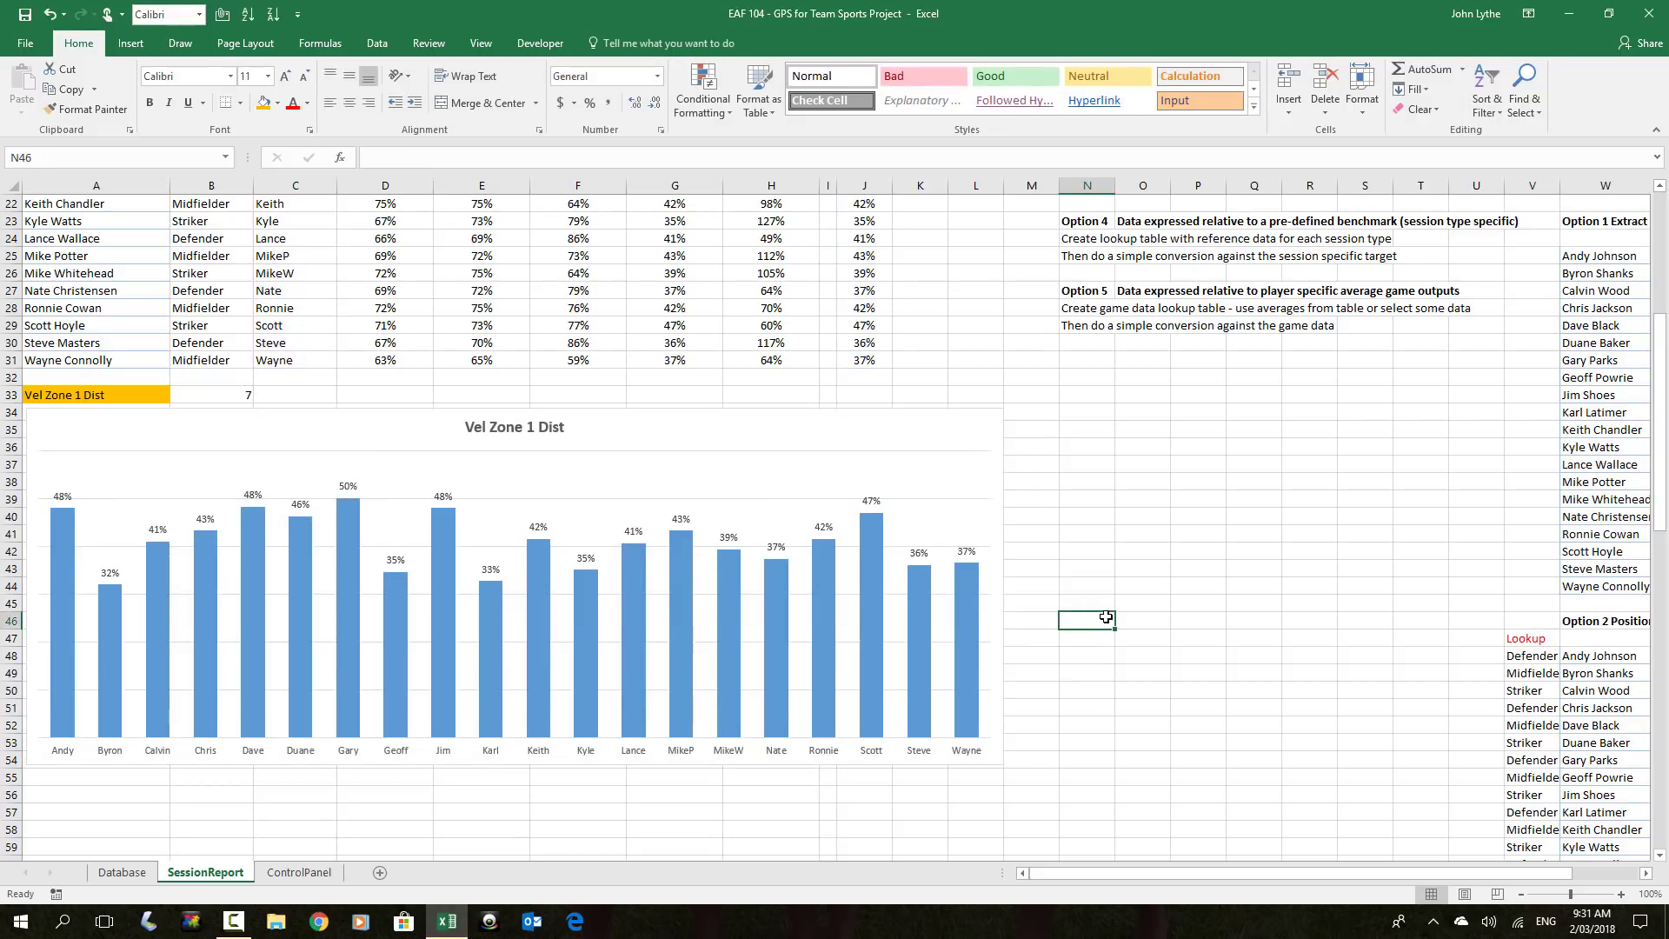
{"action": "scroll", "coordinate": [1106, 616], "scroll_direction": "up", "scroll_amount": 5}
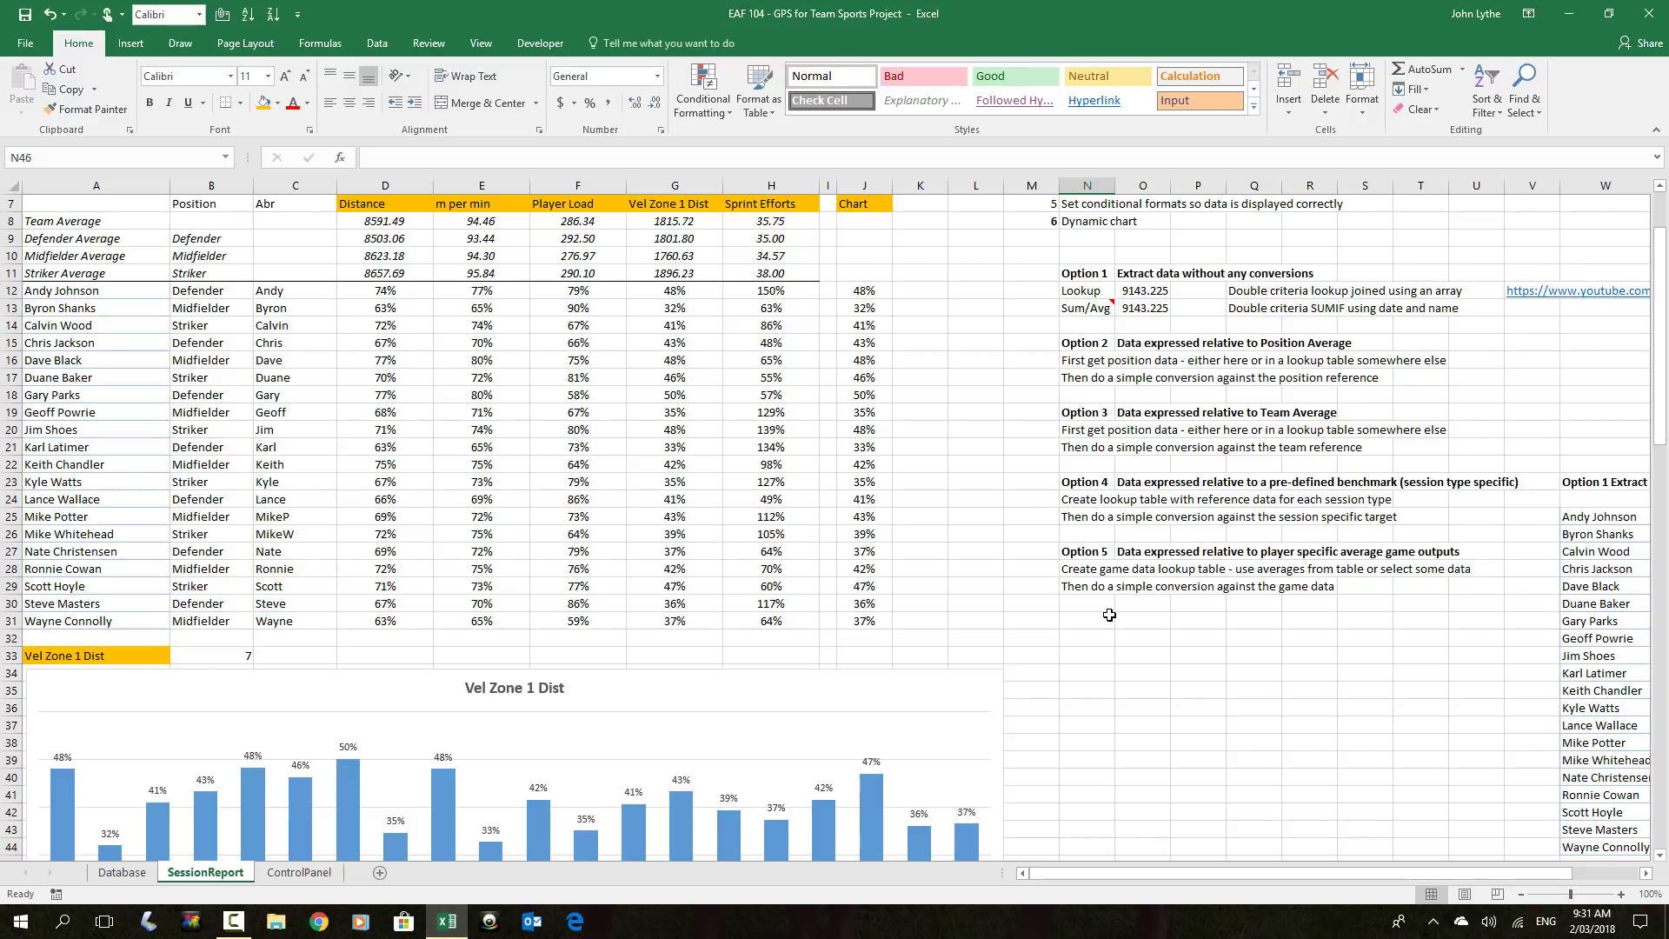
{"action": "scroll", "coordinate": [1112, 611], "scroll_direction": "up", "scroll_amount": 2}
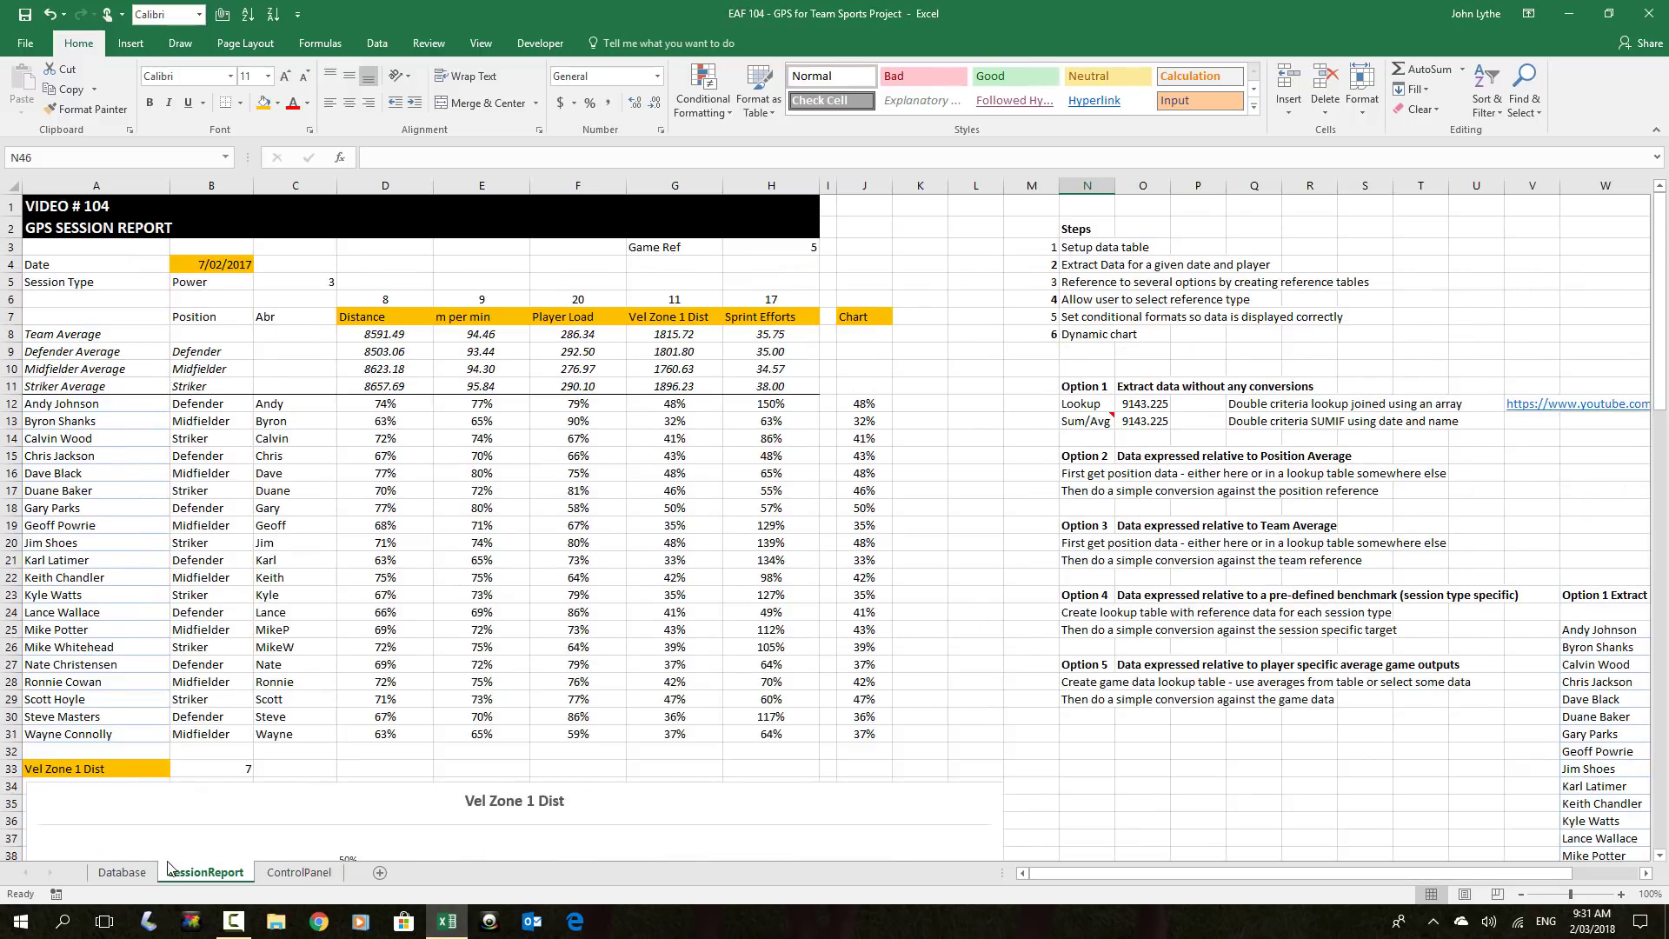
Show the Database sheet from its top row and select a cell inside the GPS data table
{"action": "left_click", "coordinate": [138, 873]}
{"action": "scroll", "coordinate": [184, 752], "scroll_direction": "up", "scroll_amount": 14}
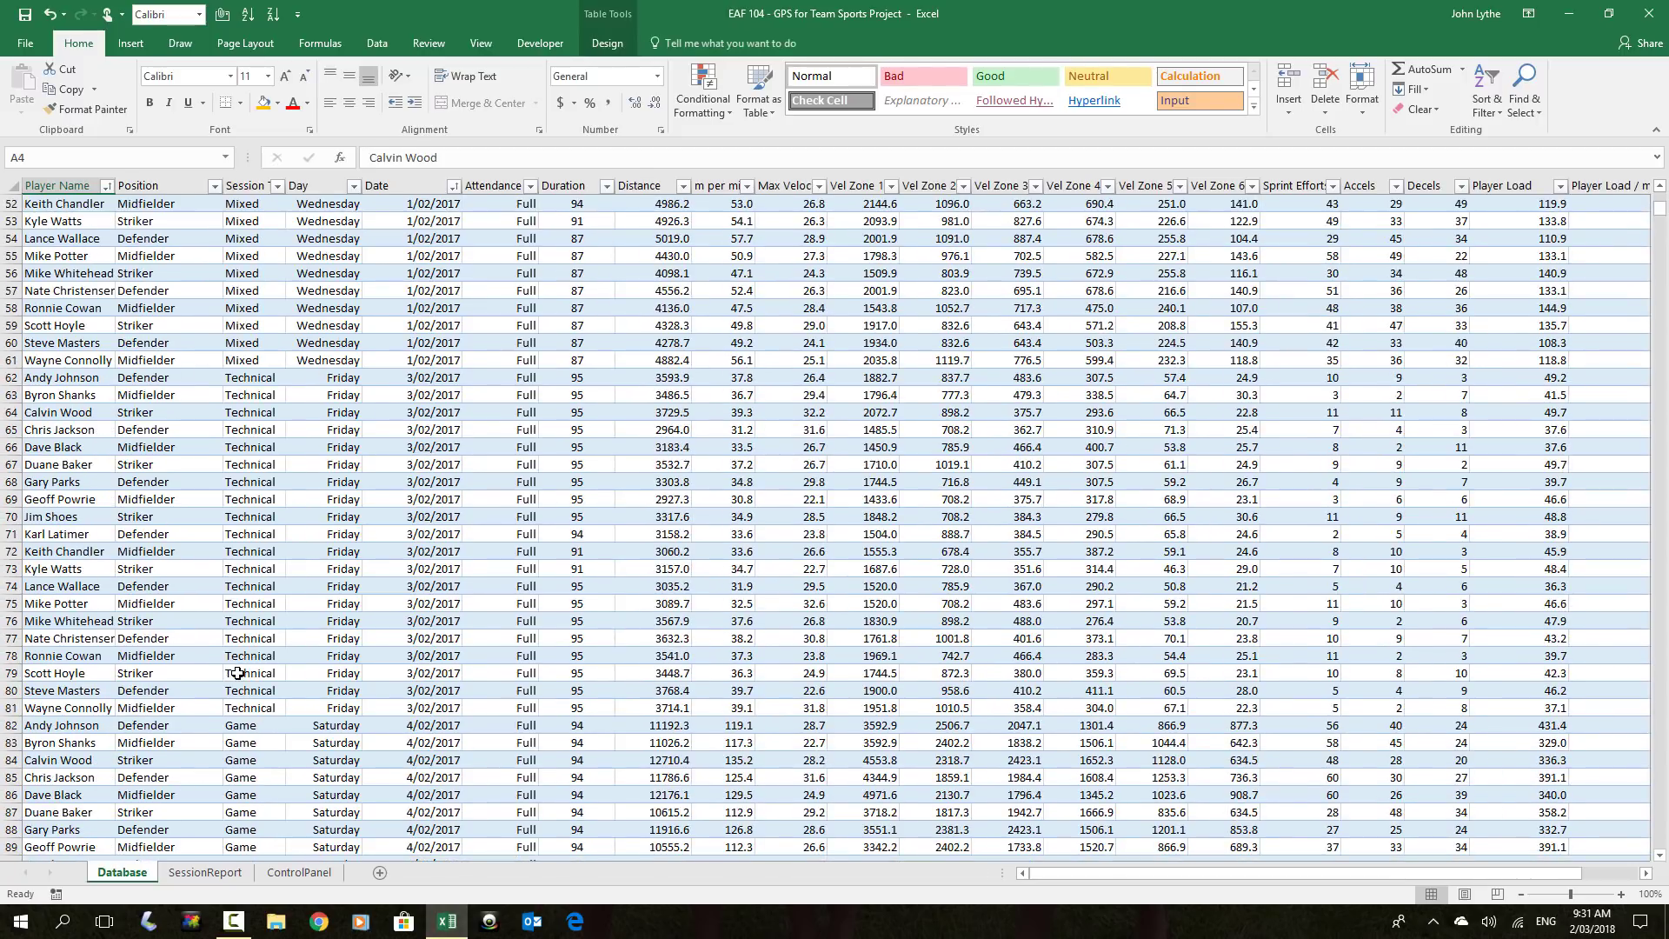
{"action": "key", "text": "ctrl+Home"}
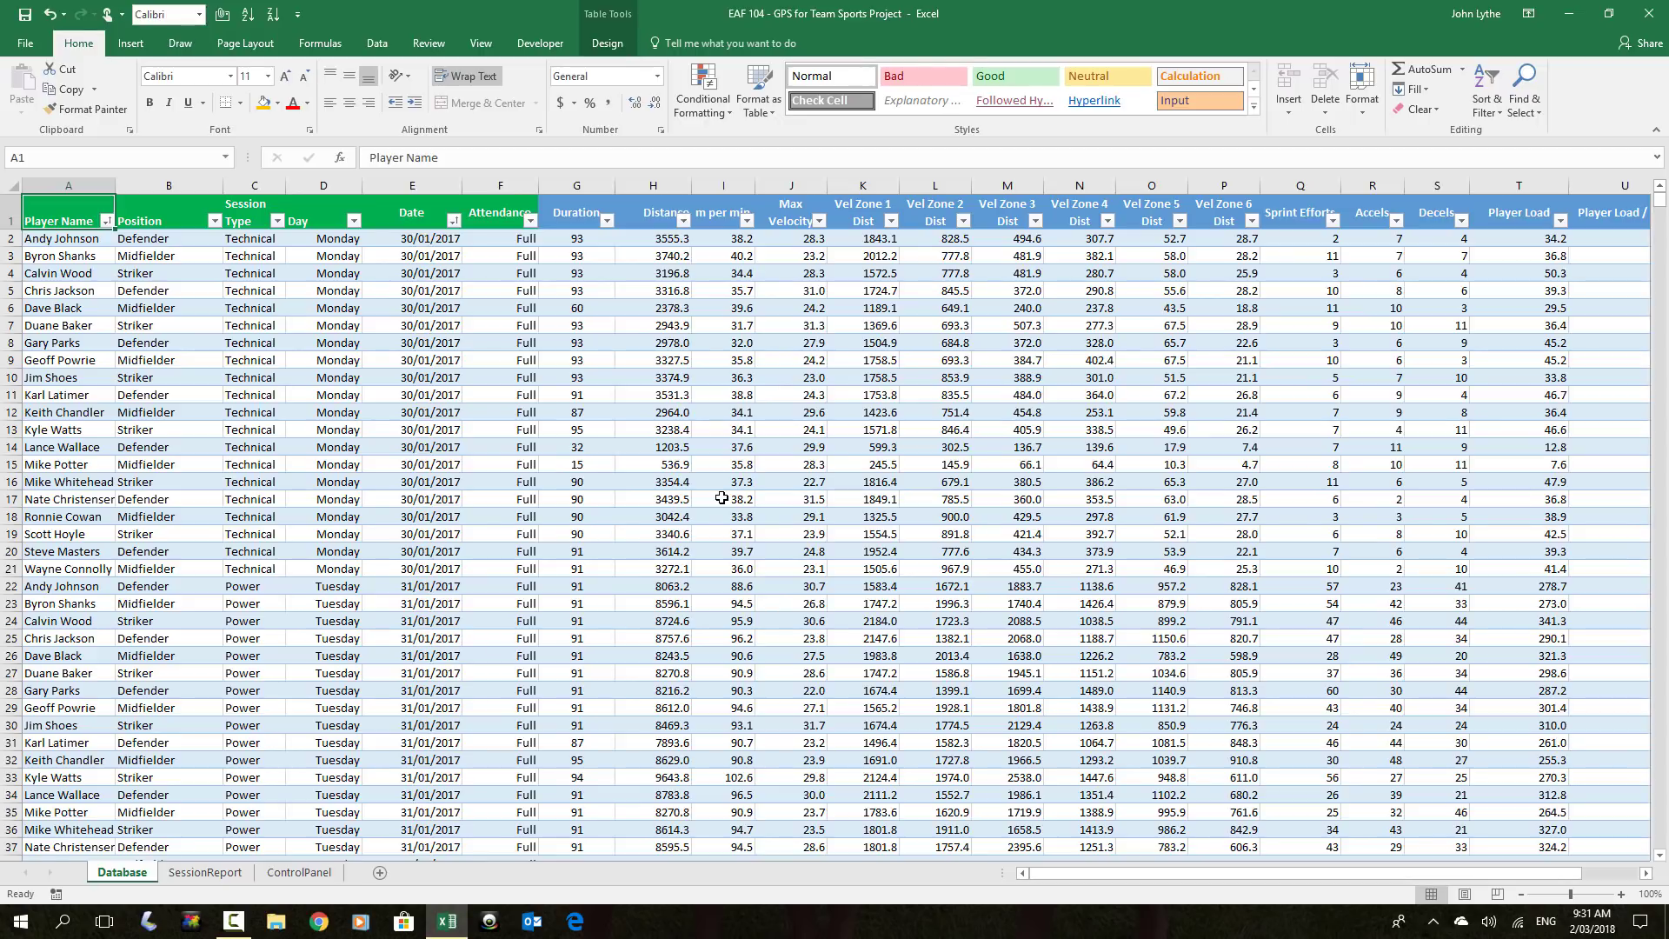
{"action": "left_click", "coordinate": [201, 874]}
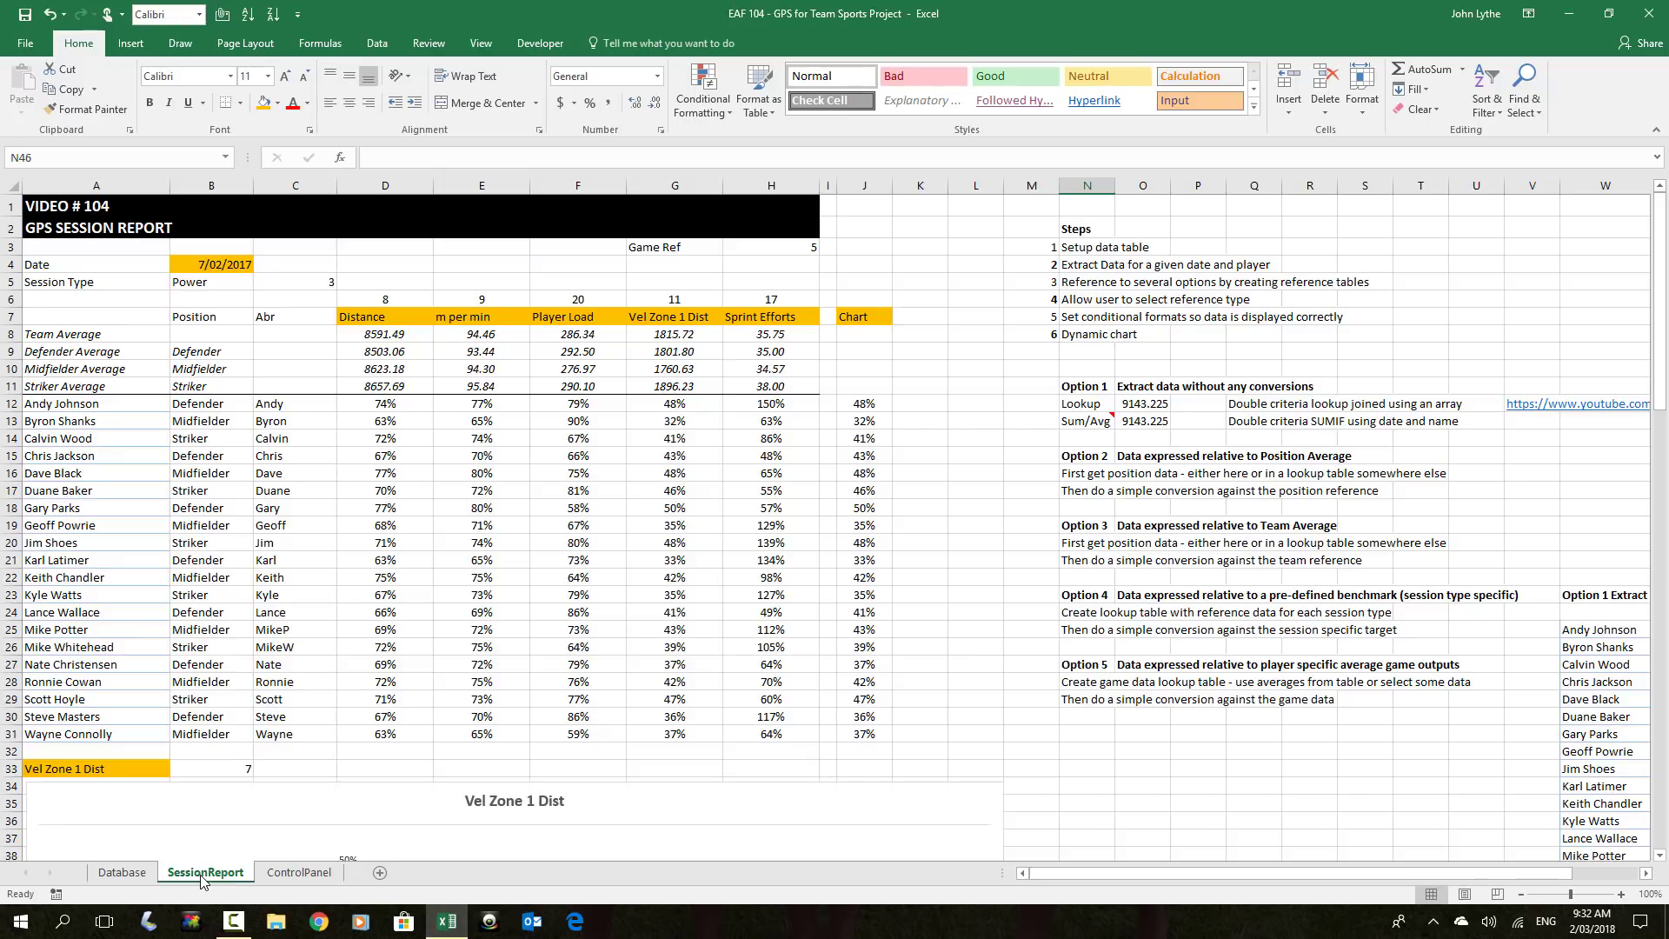
{"action": "left_click", "coordinate": [122, 872]}
{"action": "left_click", "coordinate": [324, 331]}
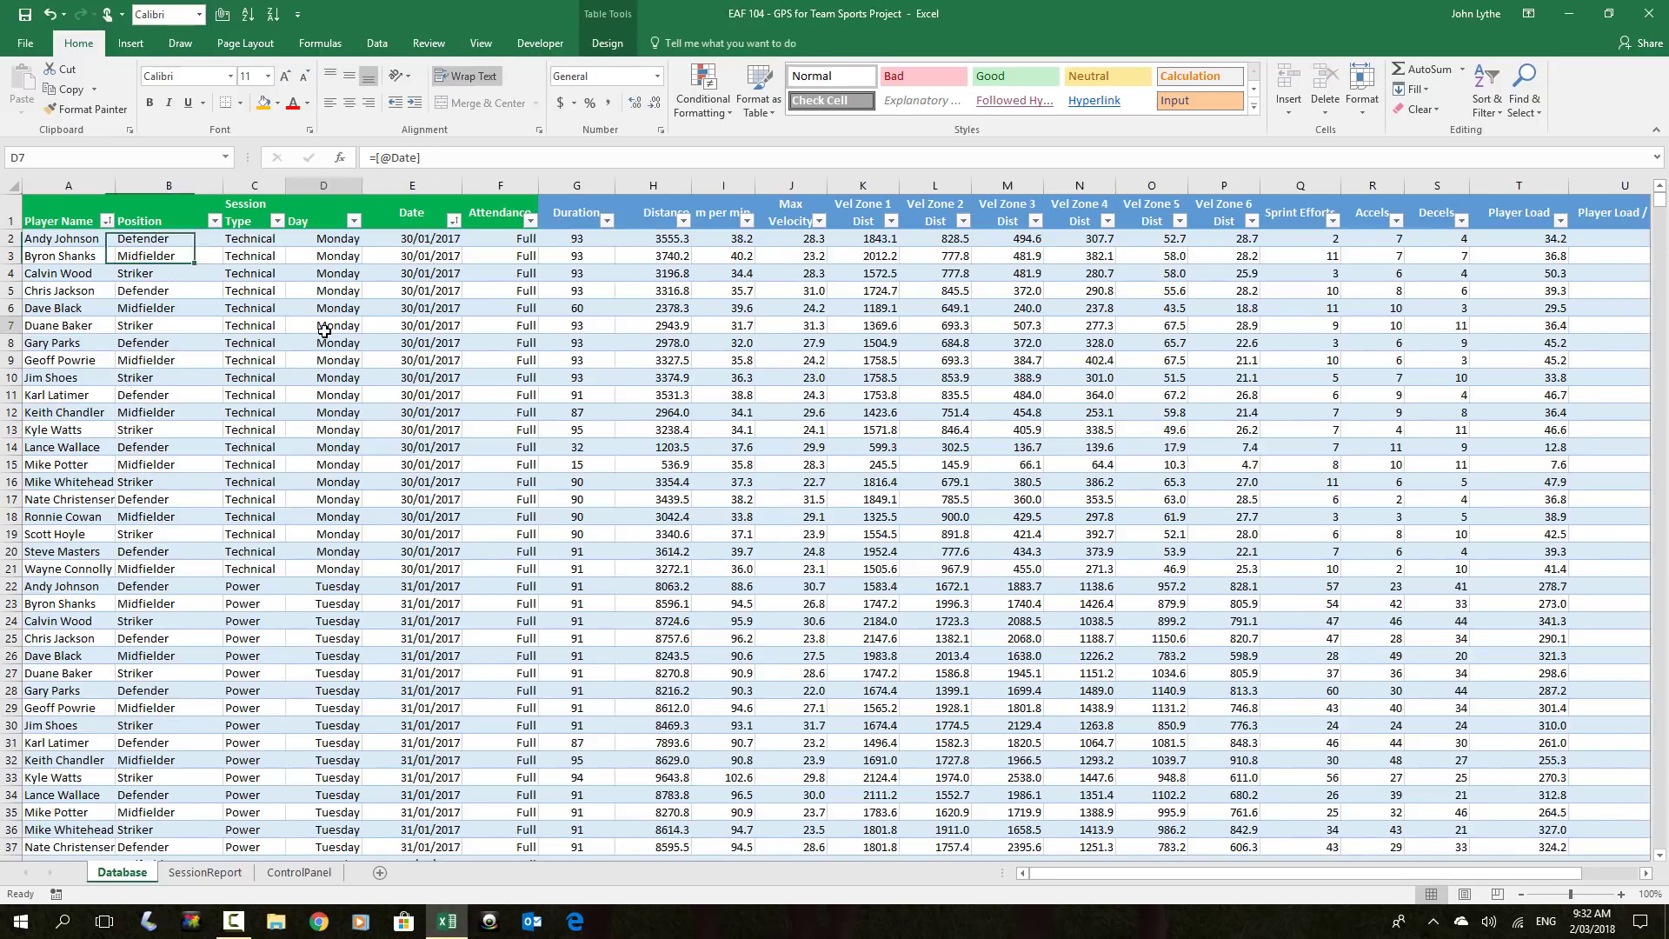
Insert a pivot table from the GPS table on a new worksheet, with the field list floating and enlarged
{"action": "left_click", "coordinate": [131, 43]}
{"action": "left_click", "coordinate": [32, 87]}
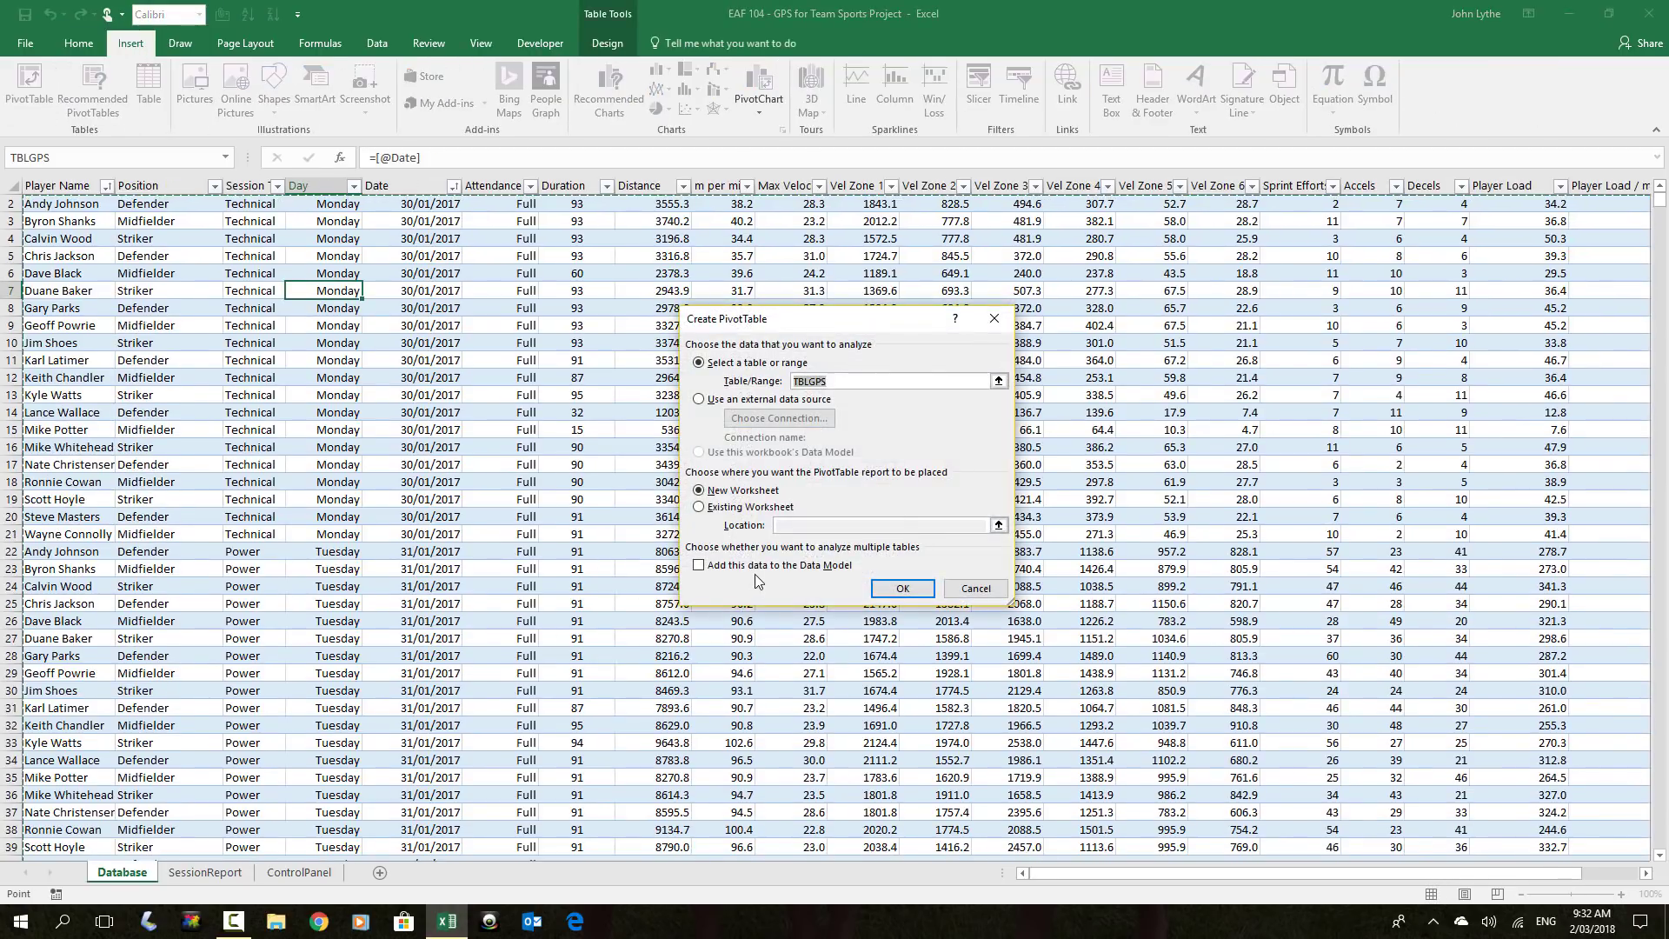
{"action": "left_click", "coordinate": [904, 597]}
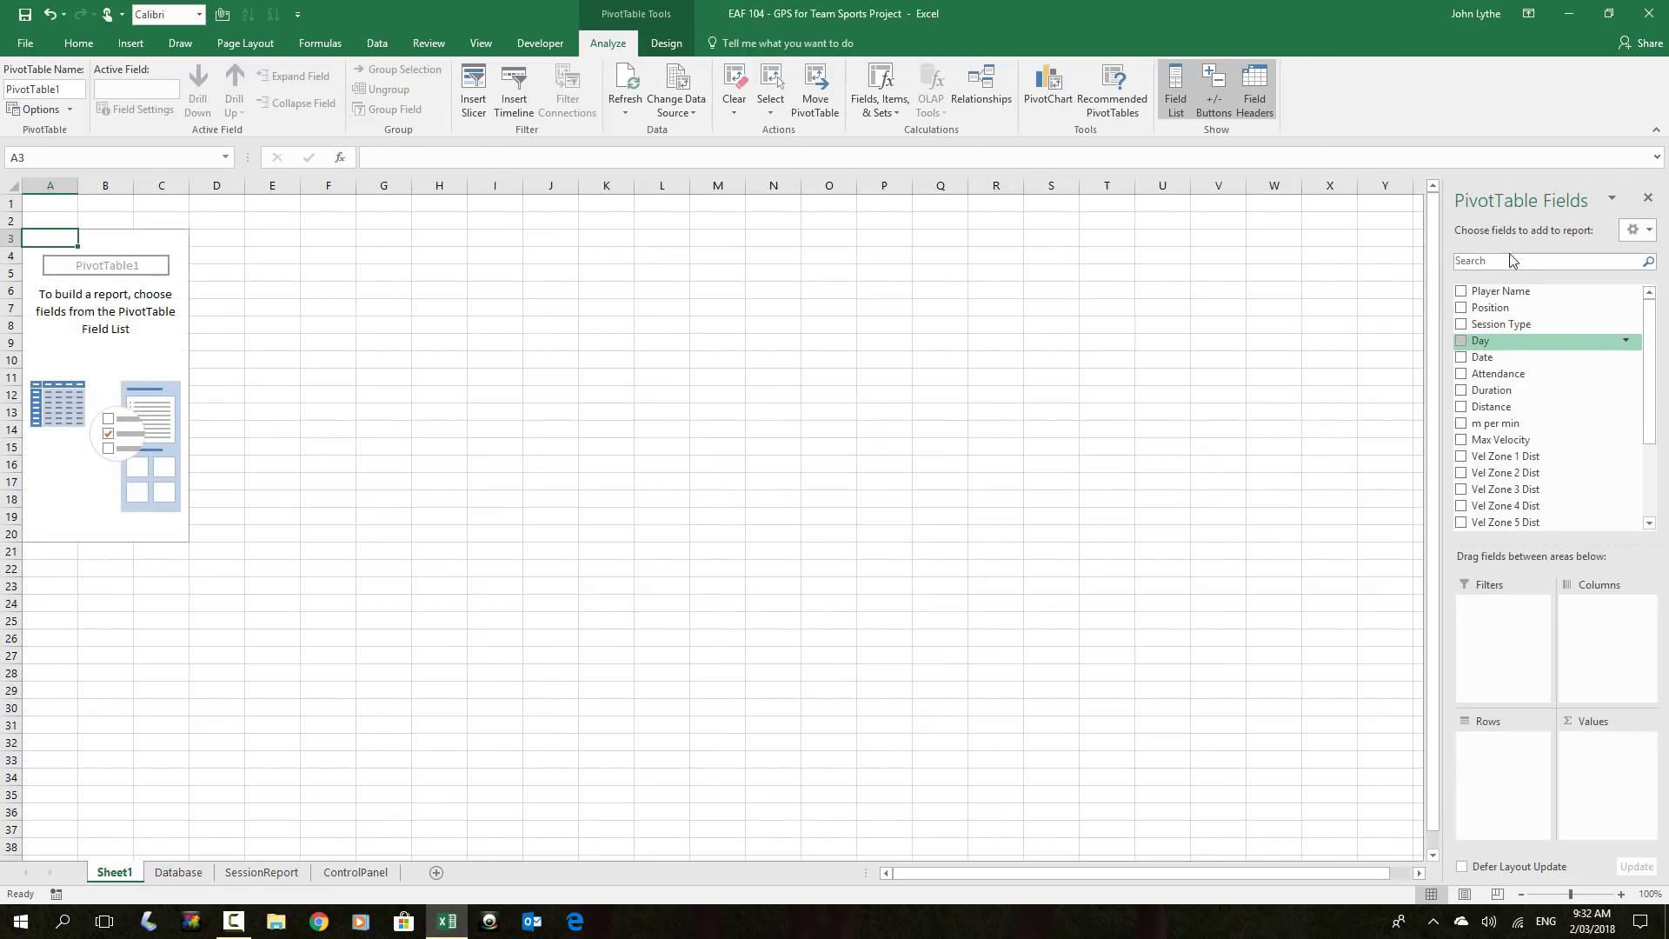
{"action": "left_click_drag", "start_coordinate": [1537, 185], "coordinate": [557, 248]}
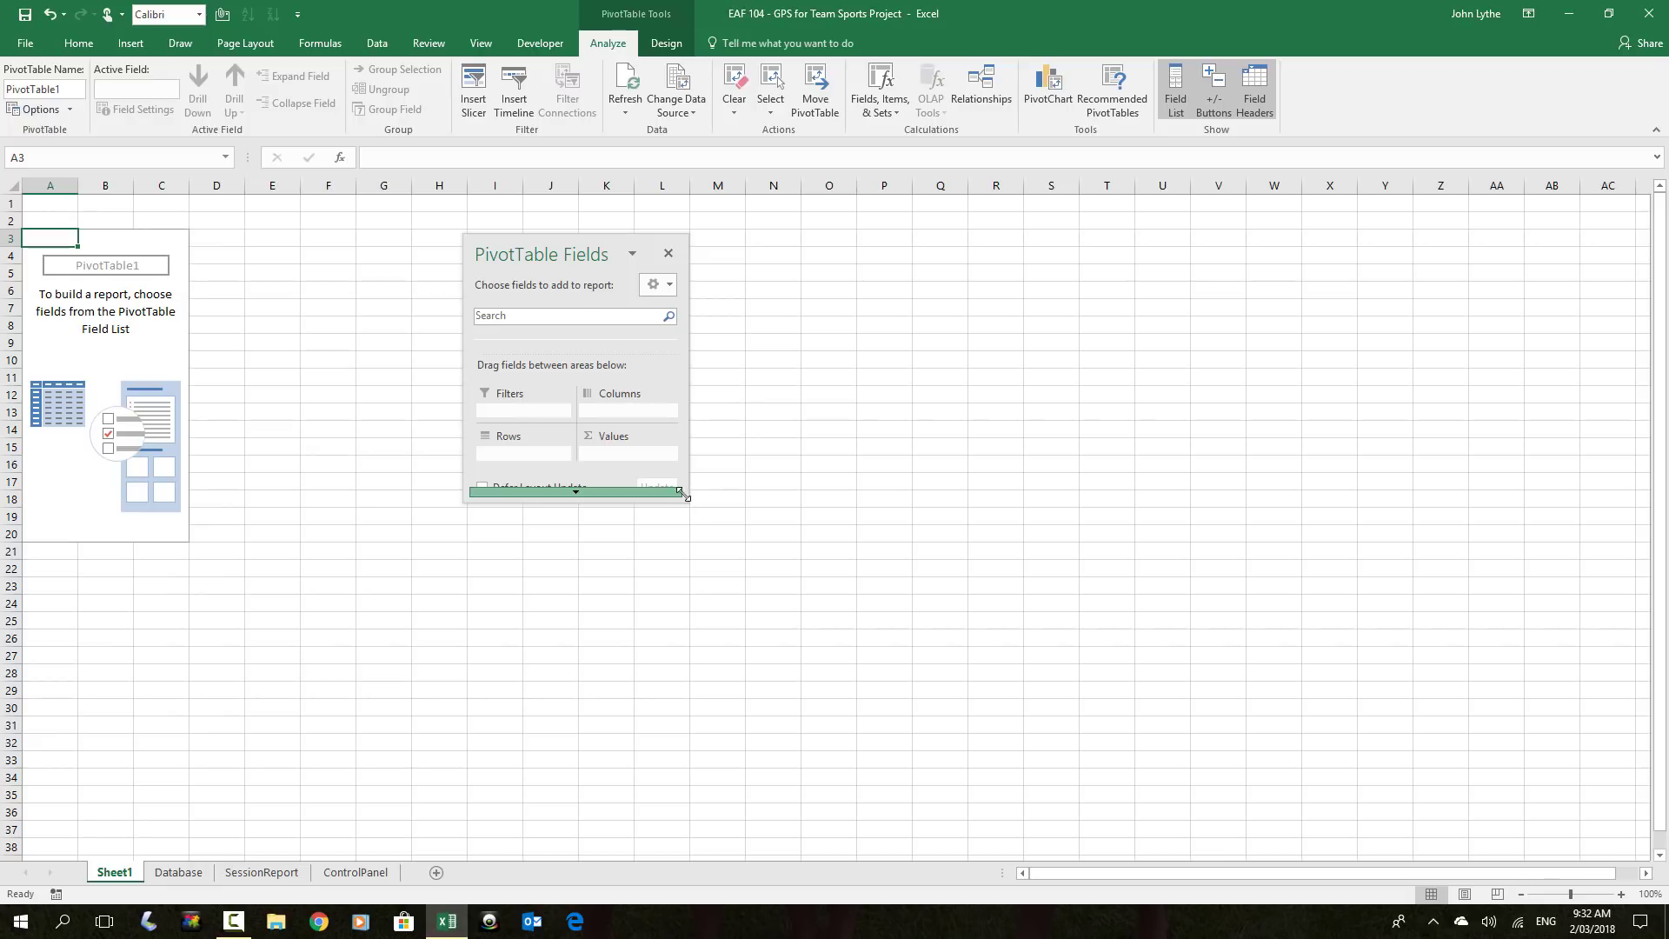
{"action": "left_click_drag", "start_coordinate": [686, 503], "coordinate": [955, 830]}
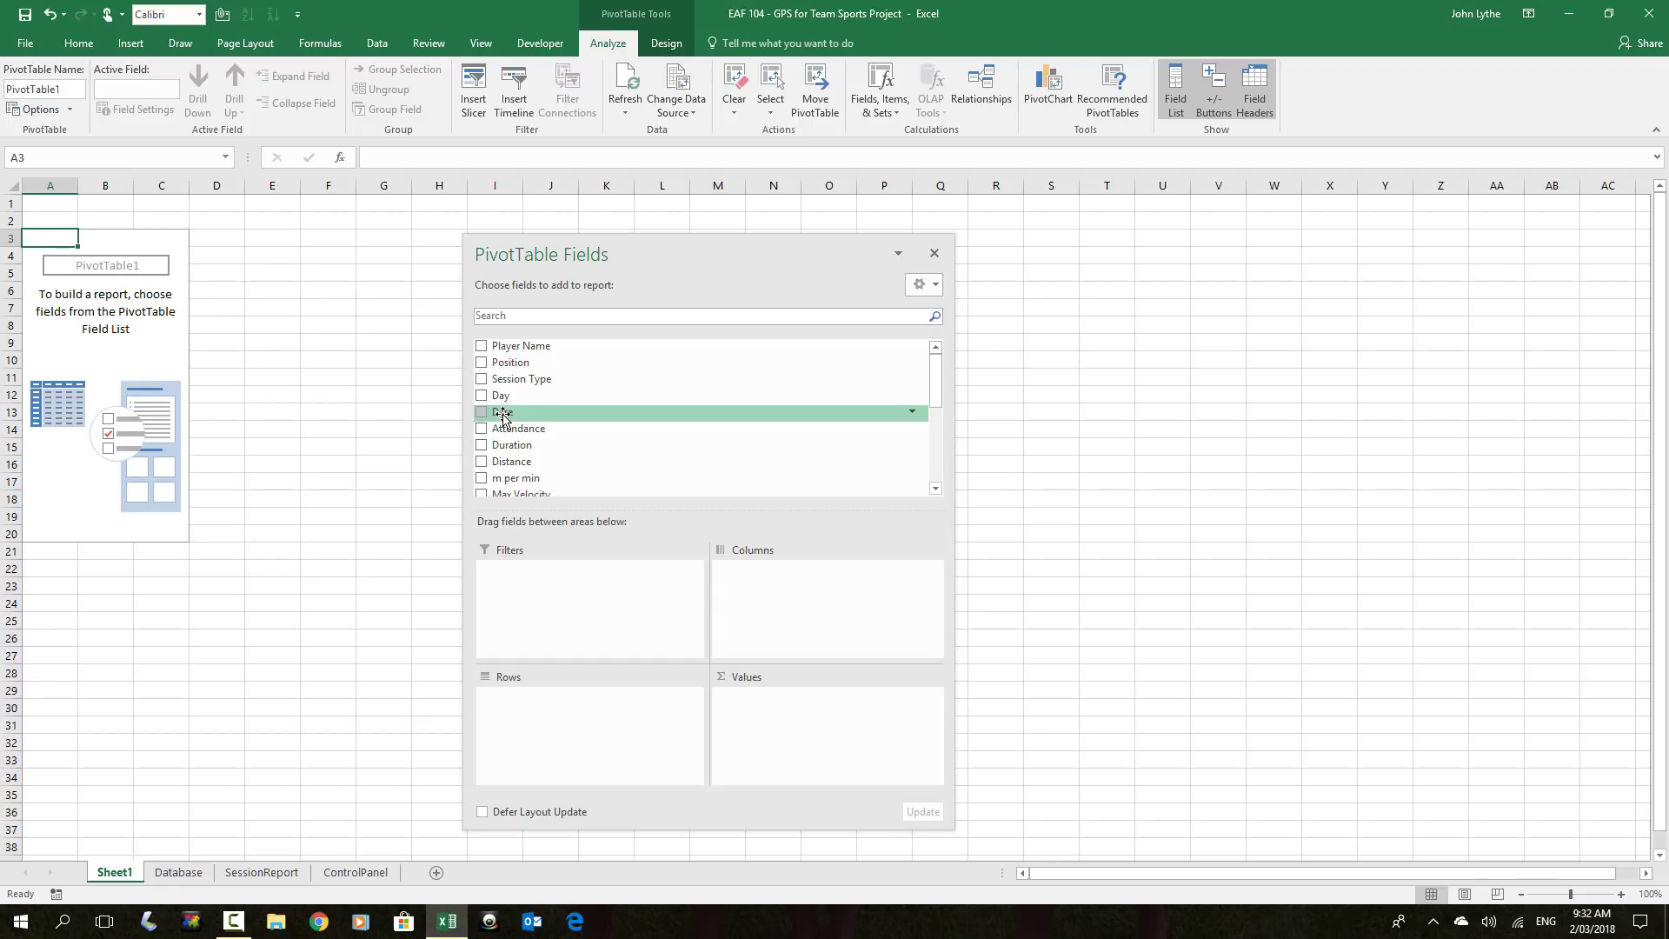
Filter by Date, list Player Name as rows, and total Distance, Max Velocity and Vel Zone 6 Dist
{"action": "left_click_drag", "start_coordinate": [503, 417], "coordinate": [544, 603]}
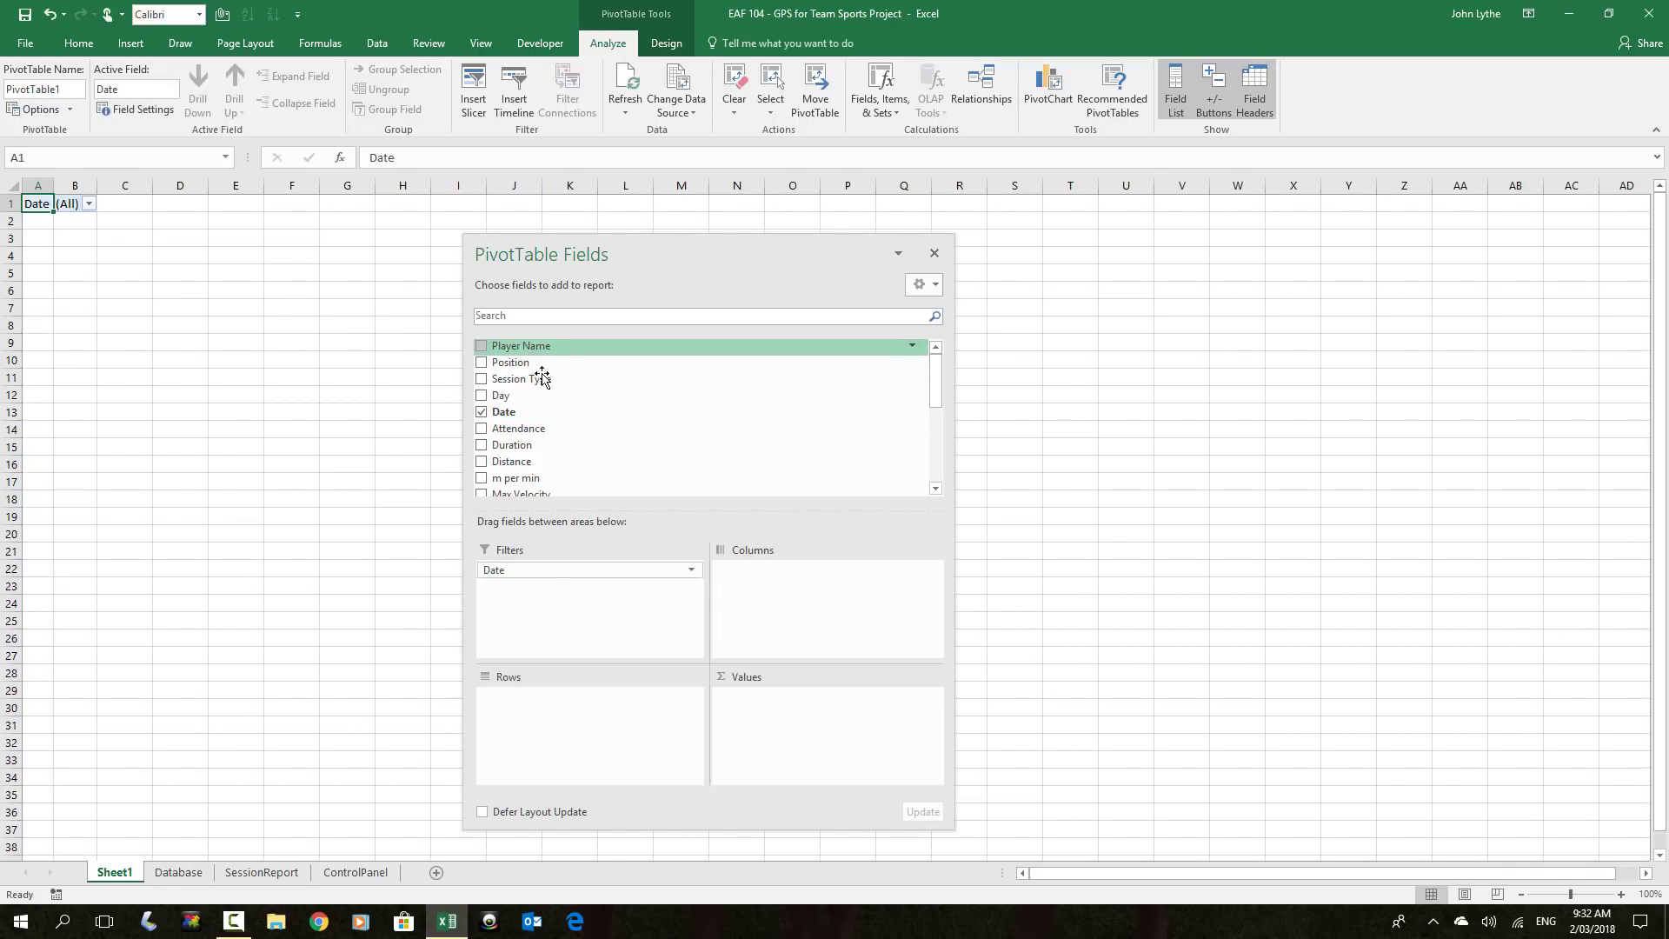
{"action": "left_click_drag", "start_coordinate": [542, 375], "coordinate": [569, 700]}
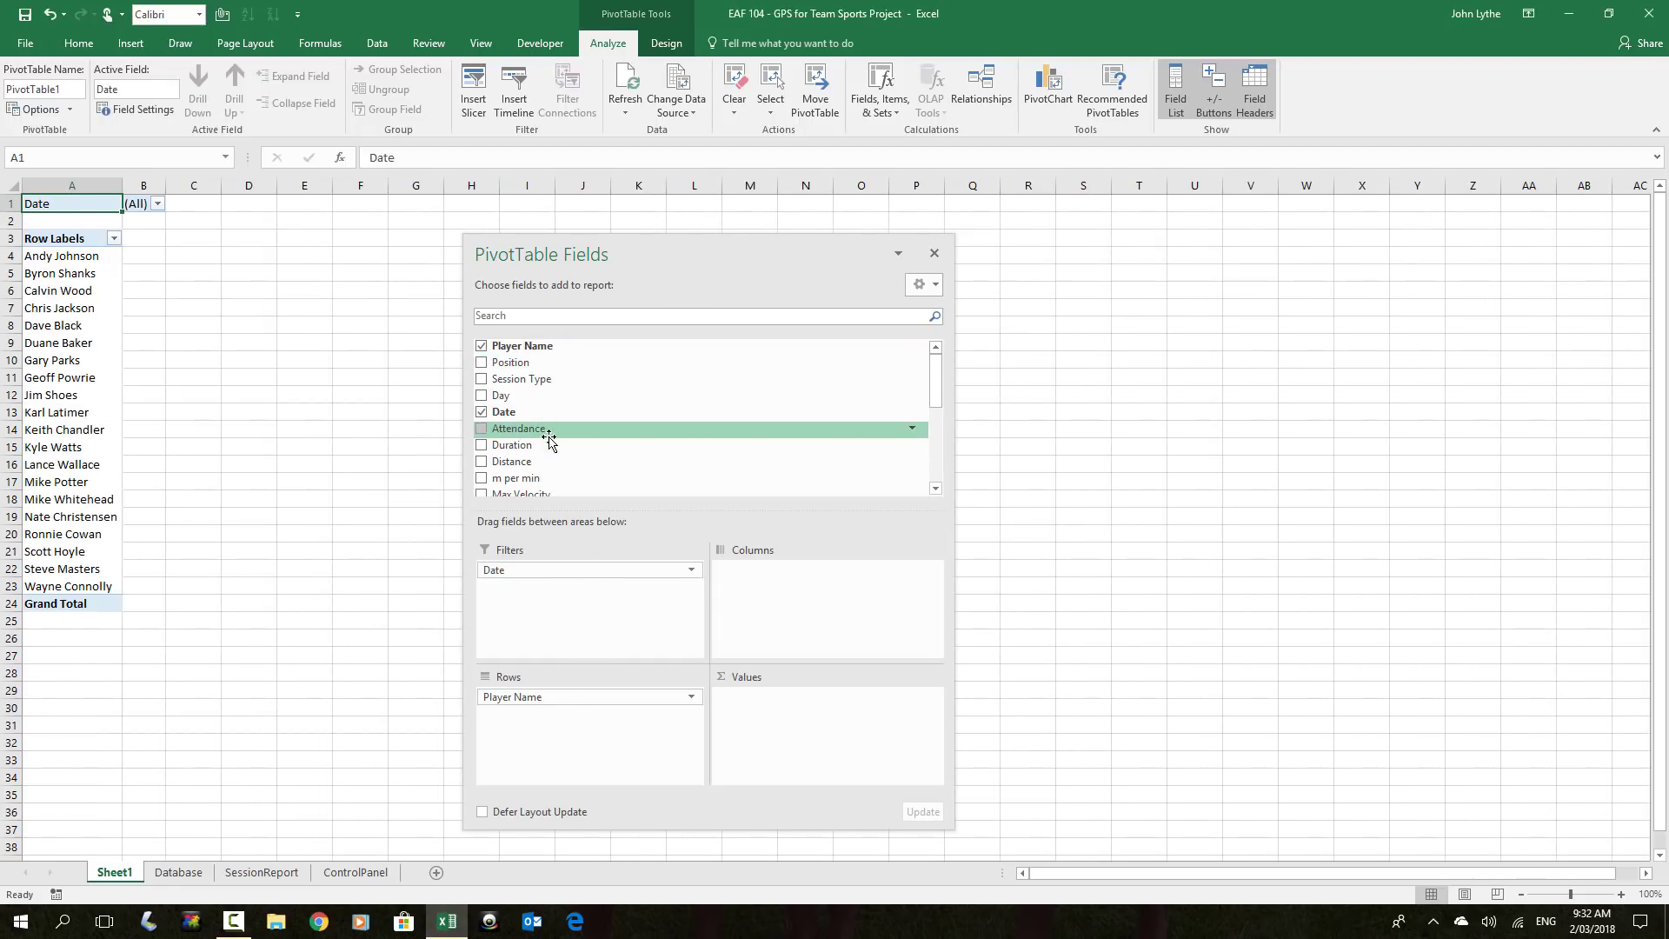
{"action": "left_click_drag", "start_coordinate": [518, 461], "coordinate": [791, 740]}
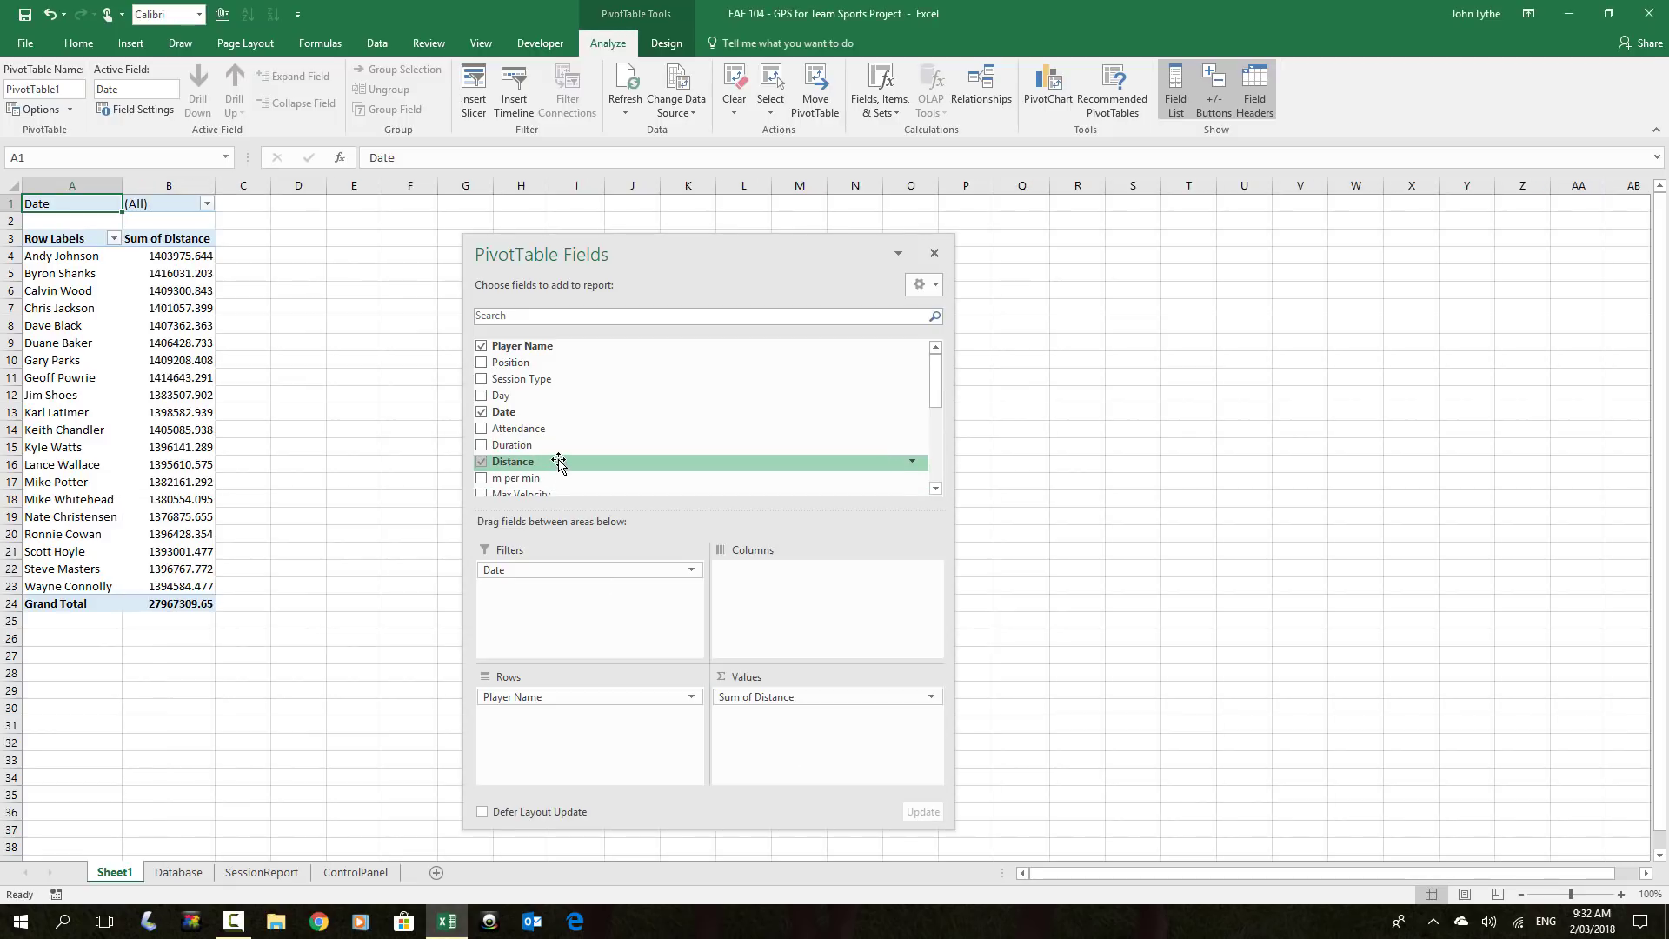
{"action": "scroll", "coordinate": [528, 465], "scroll_direction": "down", "scroll_amount": 1}
{"action": "left_click_drag", "start_coordinate": [513, 494], "coordinate": [800, 737]}
{"action": "left_click", "coordinate": [937, 488]}
{"action": "left_click", "coordinate": [936, 490]}
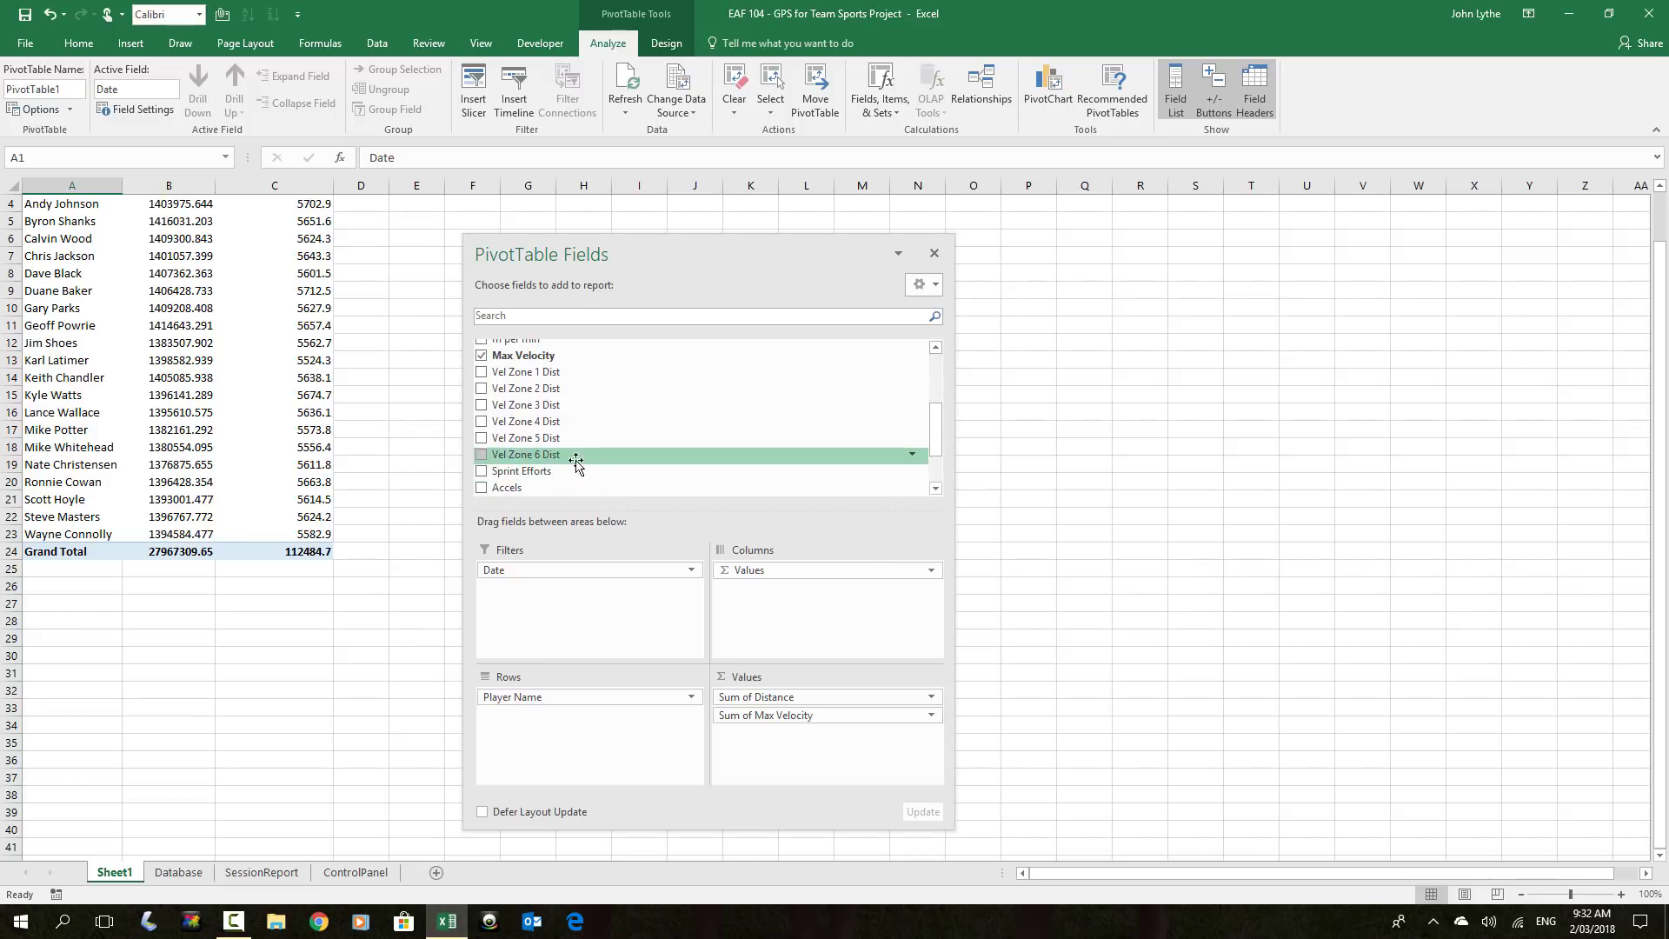
{"action": "mouse_move", "coordinate": [561, 453]}
{"action": "left_mouse_down"}
{"action": "mouse_move", "coordinate": [818, 674]}
{"action": "mouse_move", "coordinate": [805, 737]}
{"action": "left_mouse_up"}
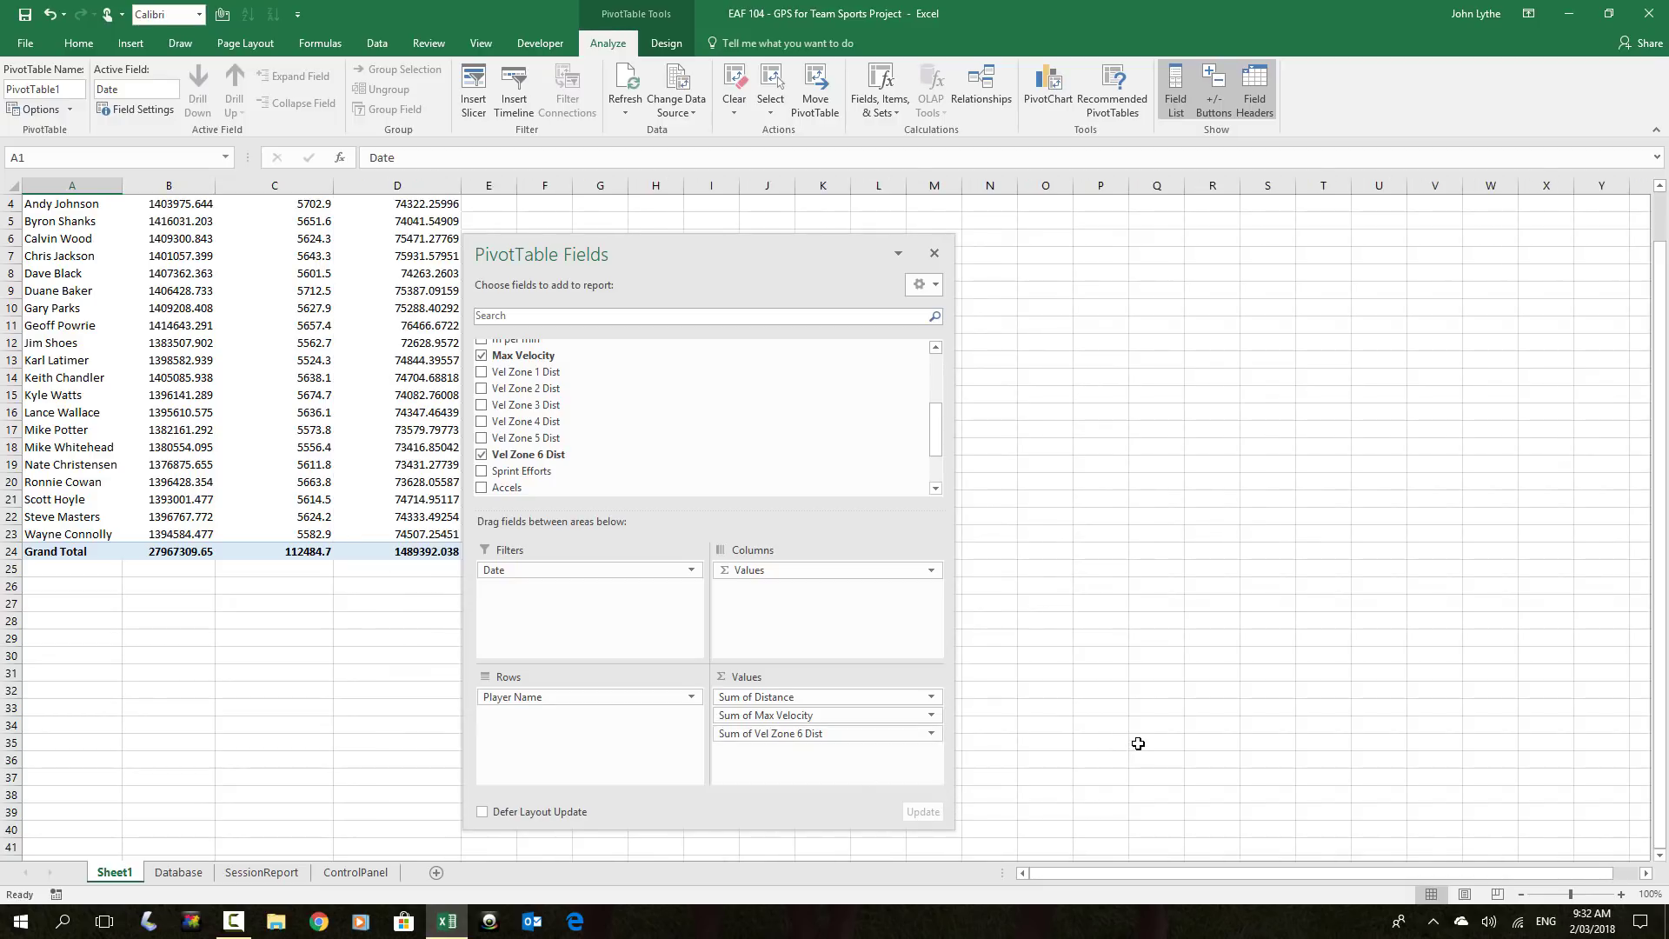
{"action": "left_click", "coordinate": [236, 691]}
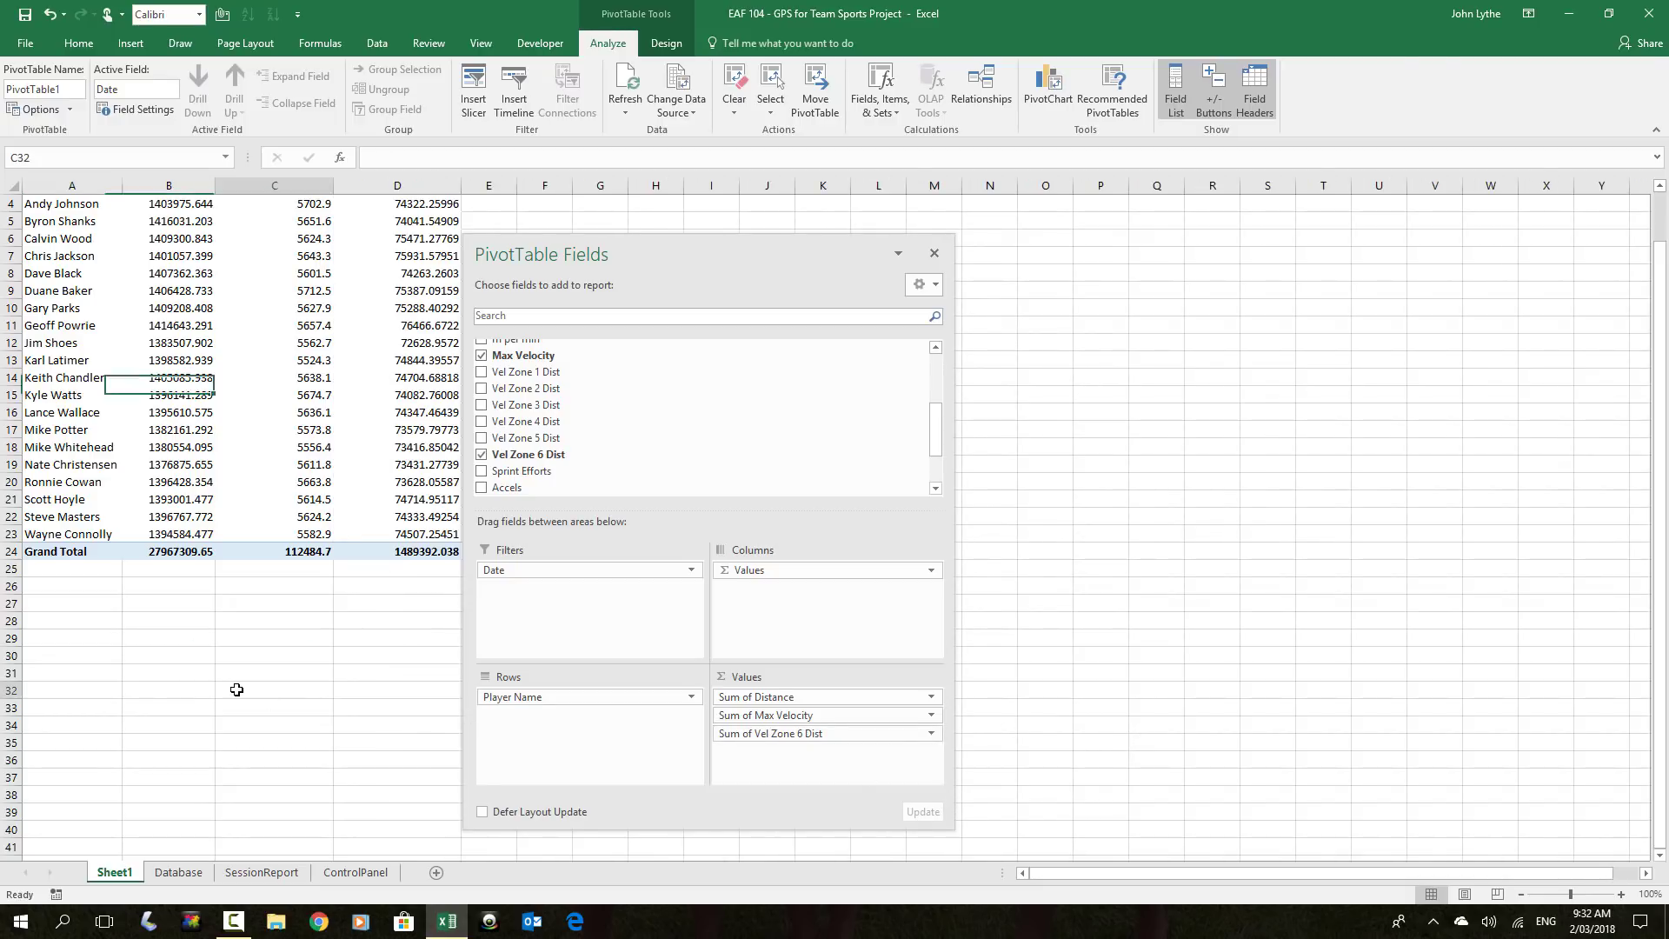
{"action": "scroll", "coordinate": [234, 693], "scroll_direction": "up", "scroll_amount": 1}
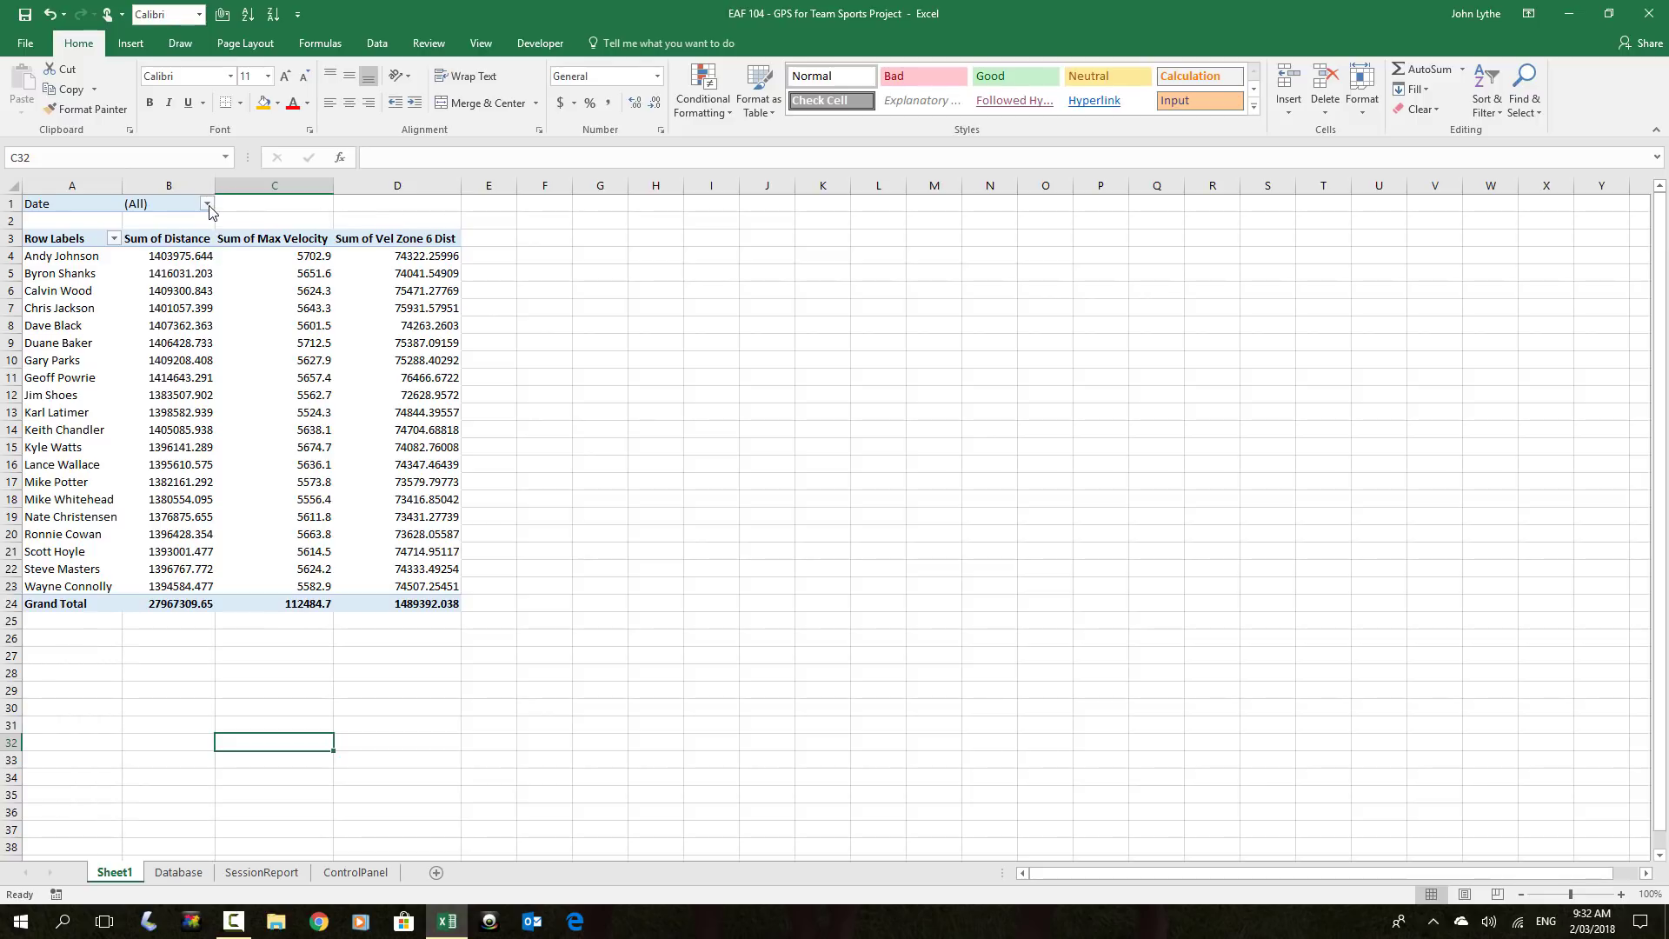
Filter the pivot table's Date field to the 7/02/2017 session
{"action": "left_click", "coordinate": [207, 203]}
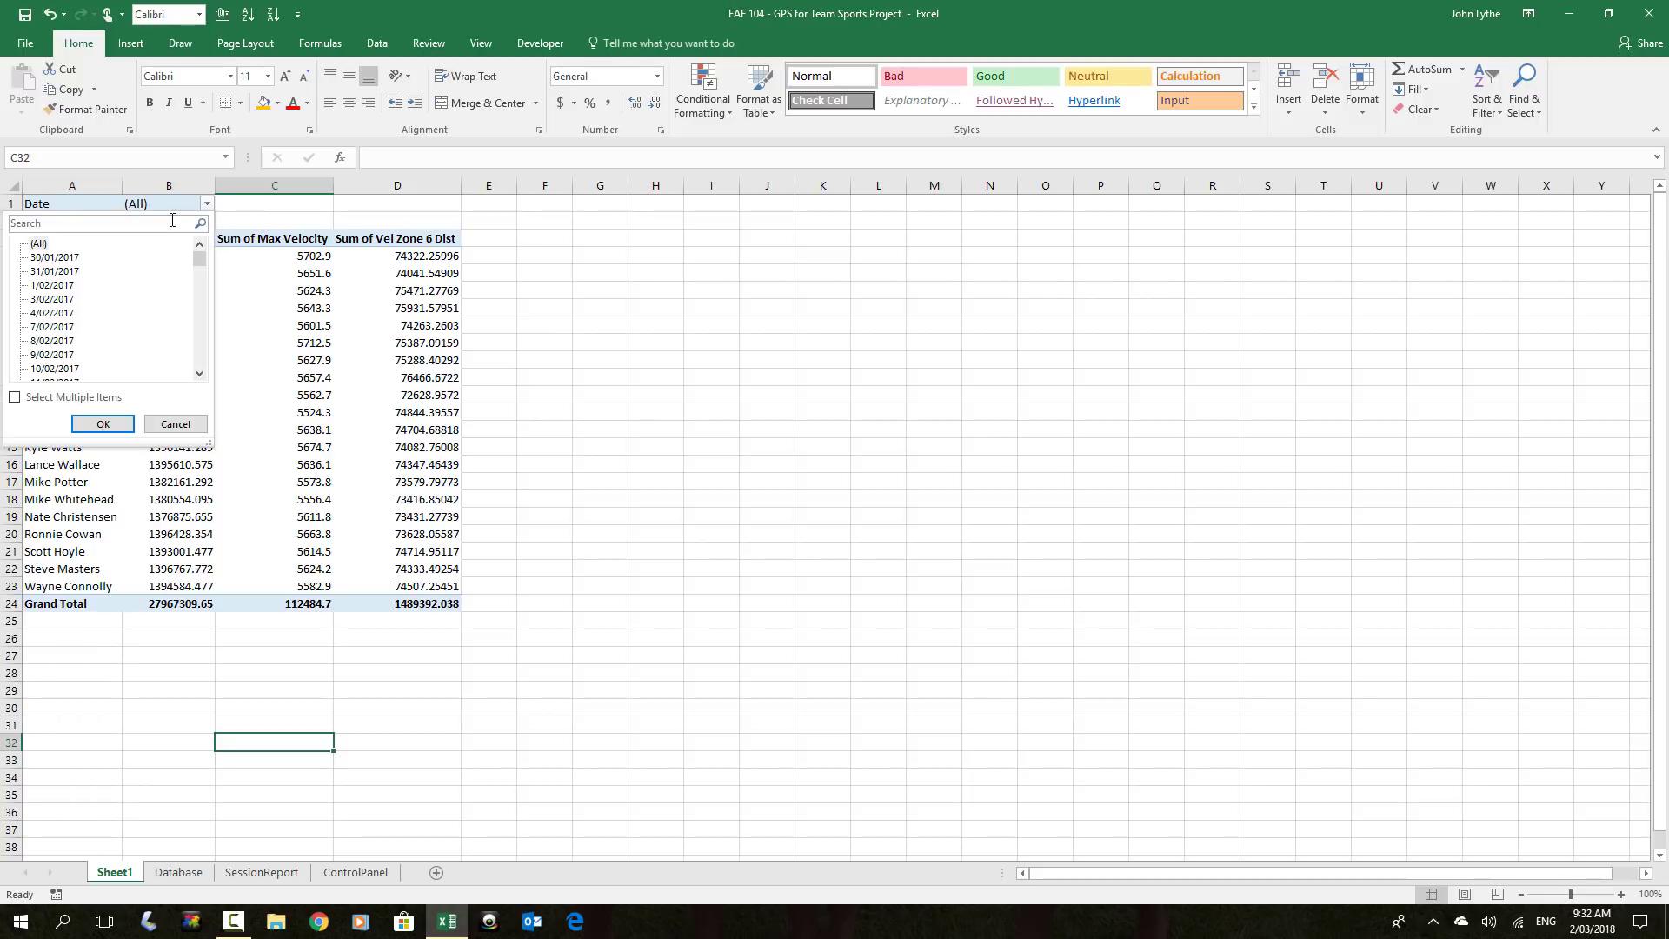
{"action": "left_click", "coordinate": [52, 326]}
{"action": "left_click", "coordinate": [104, 424]}
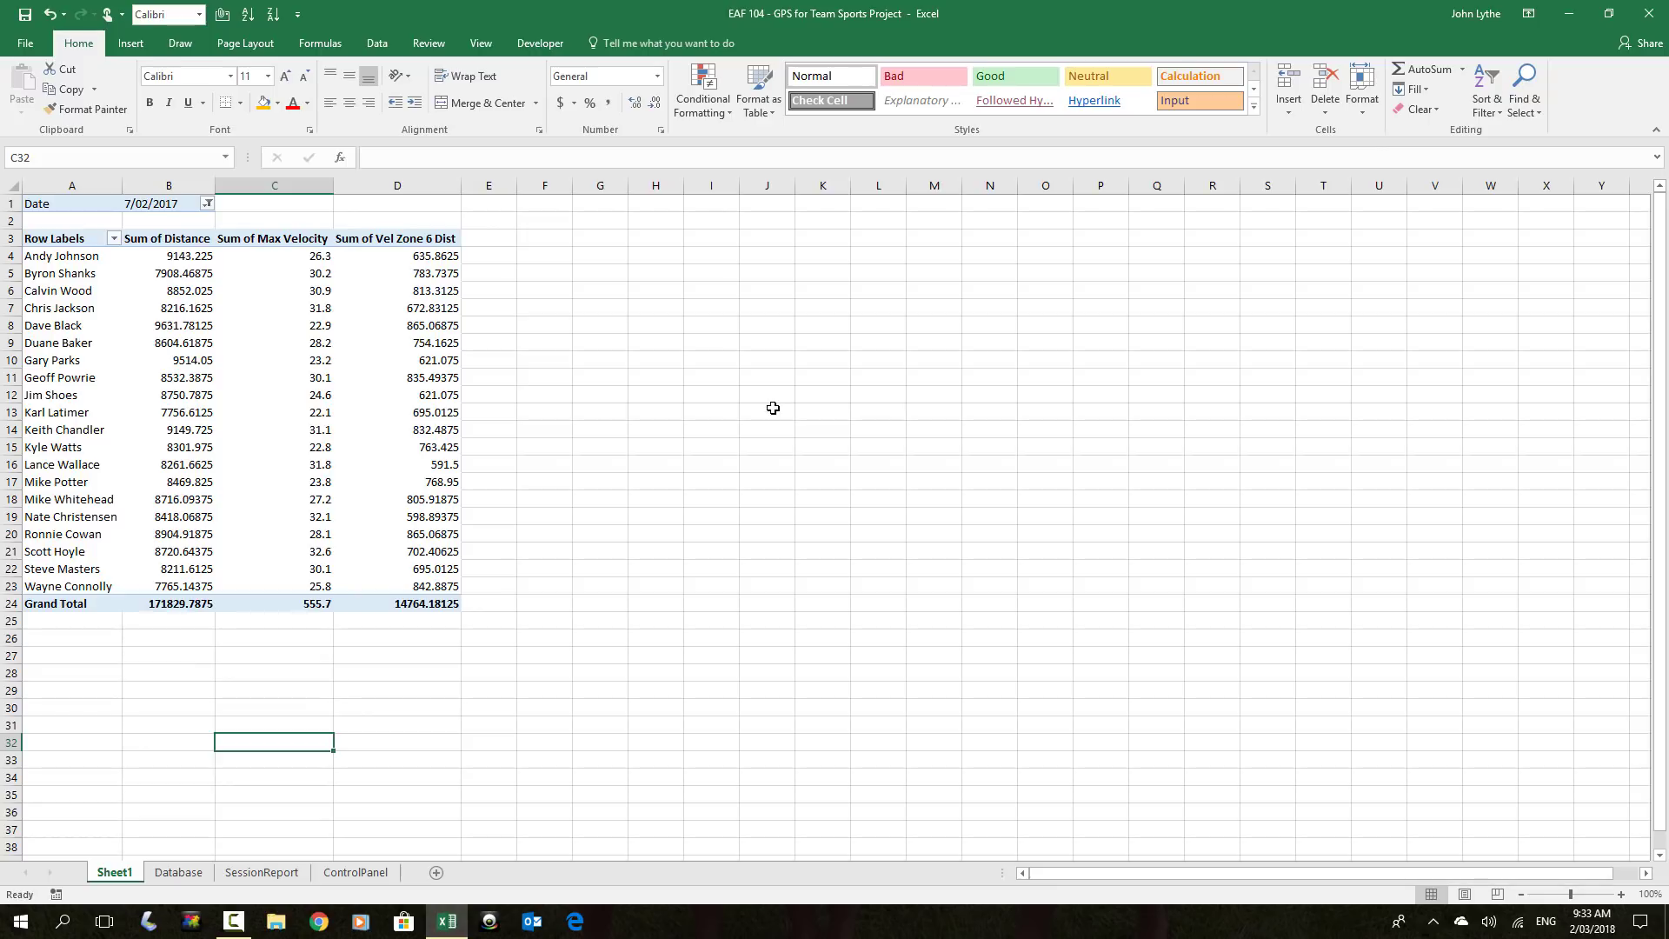
Check individual player rows in the pivot, then go to the Database sheet and the SessionReport sheet
{"action": "left_click", "coordinate": [1046, 308]}
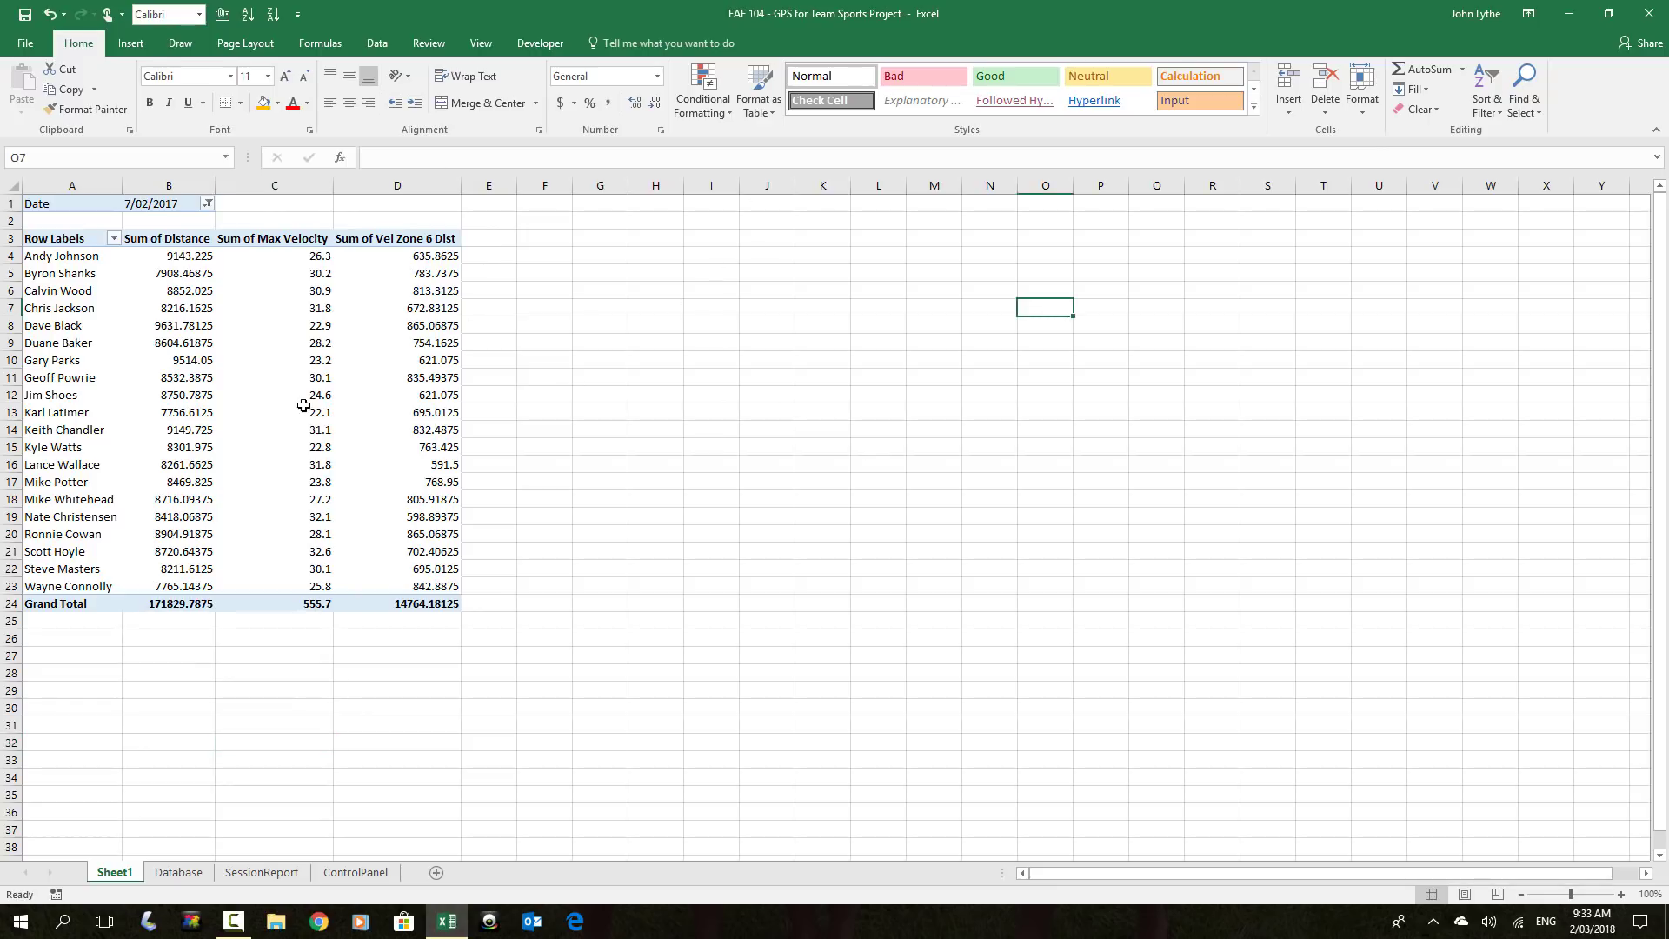
{"action": "left_click", "coordinate": [91, 324]}
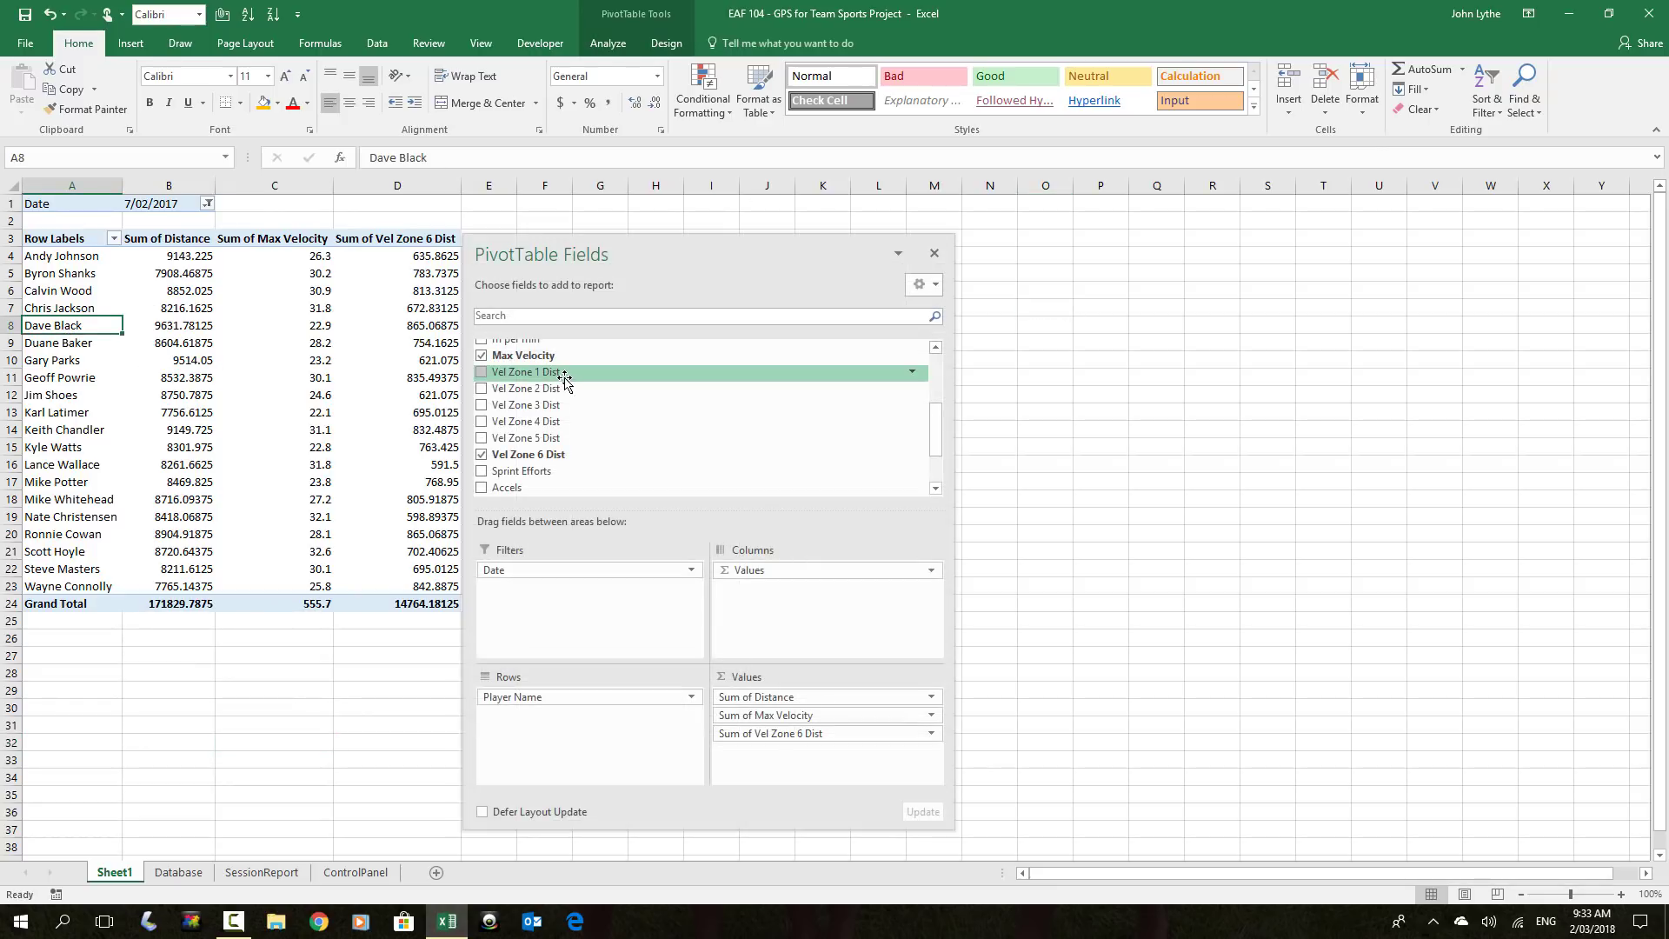
{"action": "left_click", "coordinate": [70, 415]}
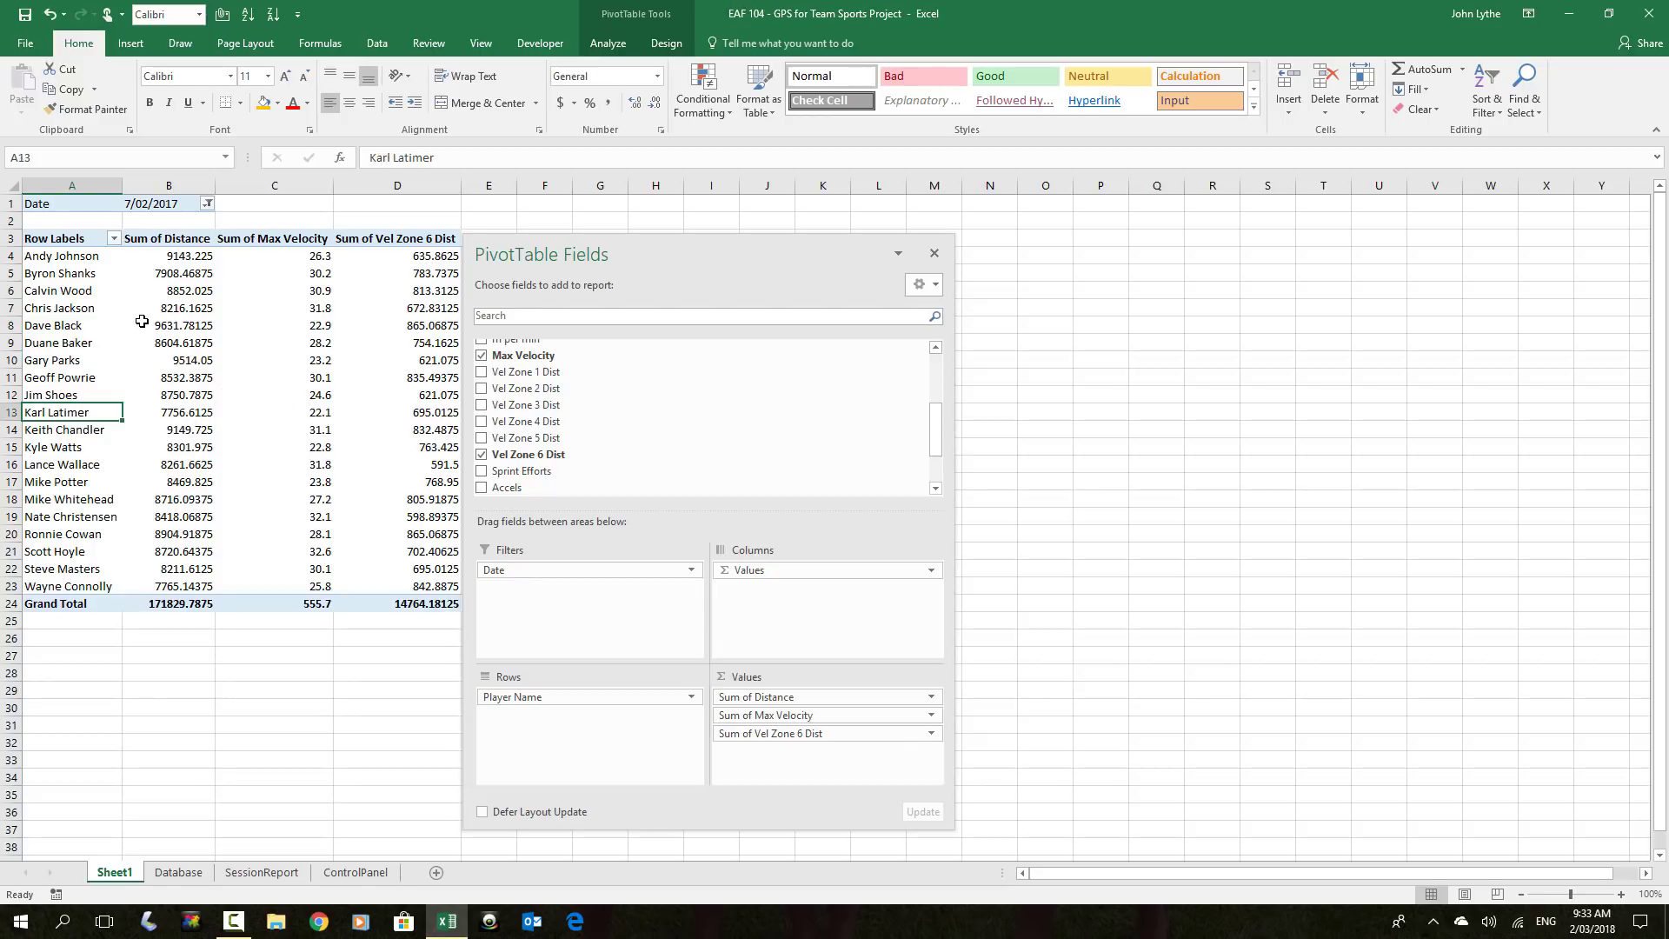
{"action": "mouse_move", "coordinate": [147, 327]}
{"action": "left_click", "coordinate": [189, 876]}
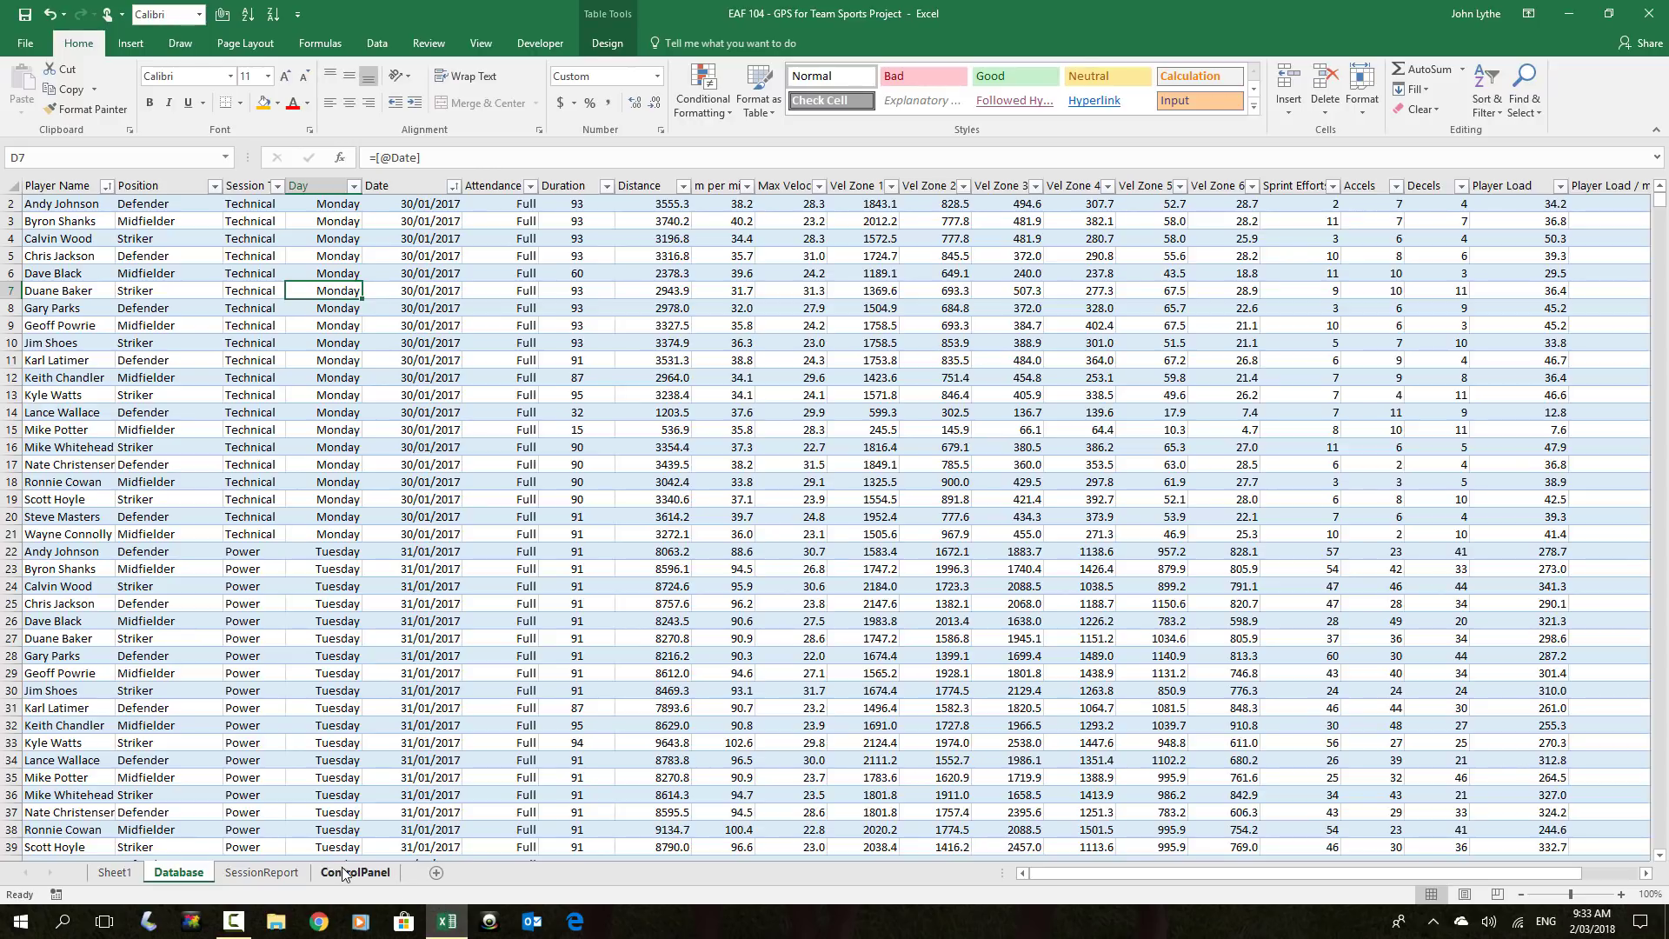
{"action": "left_click", "coordinate": [265, 874]}
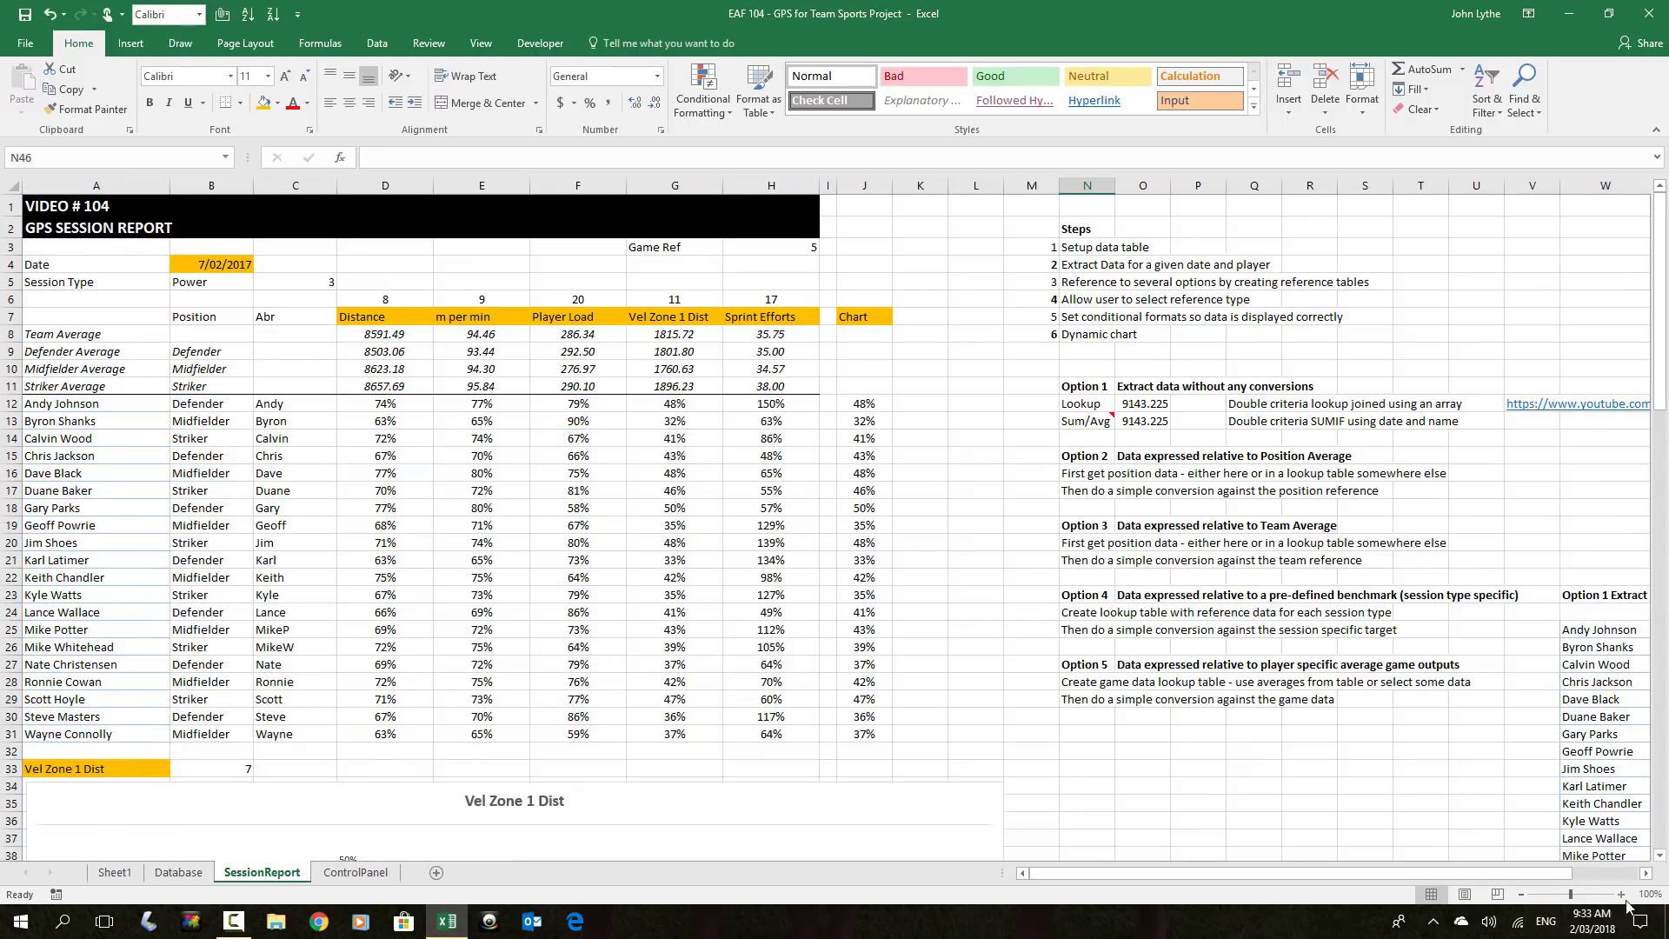
{"action": "scroll", "coordinate": [865, 612], "scroll_direction": "right", "scroll_amount": 5}
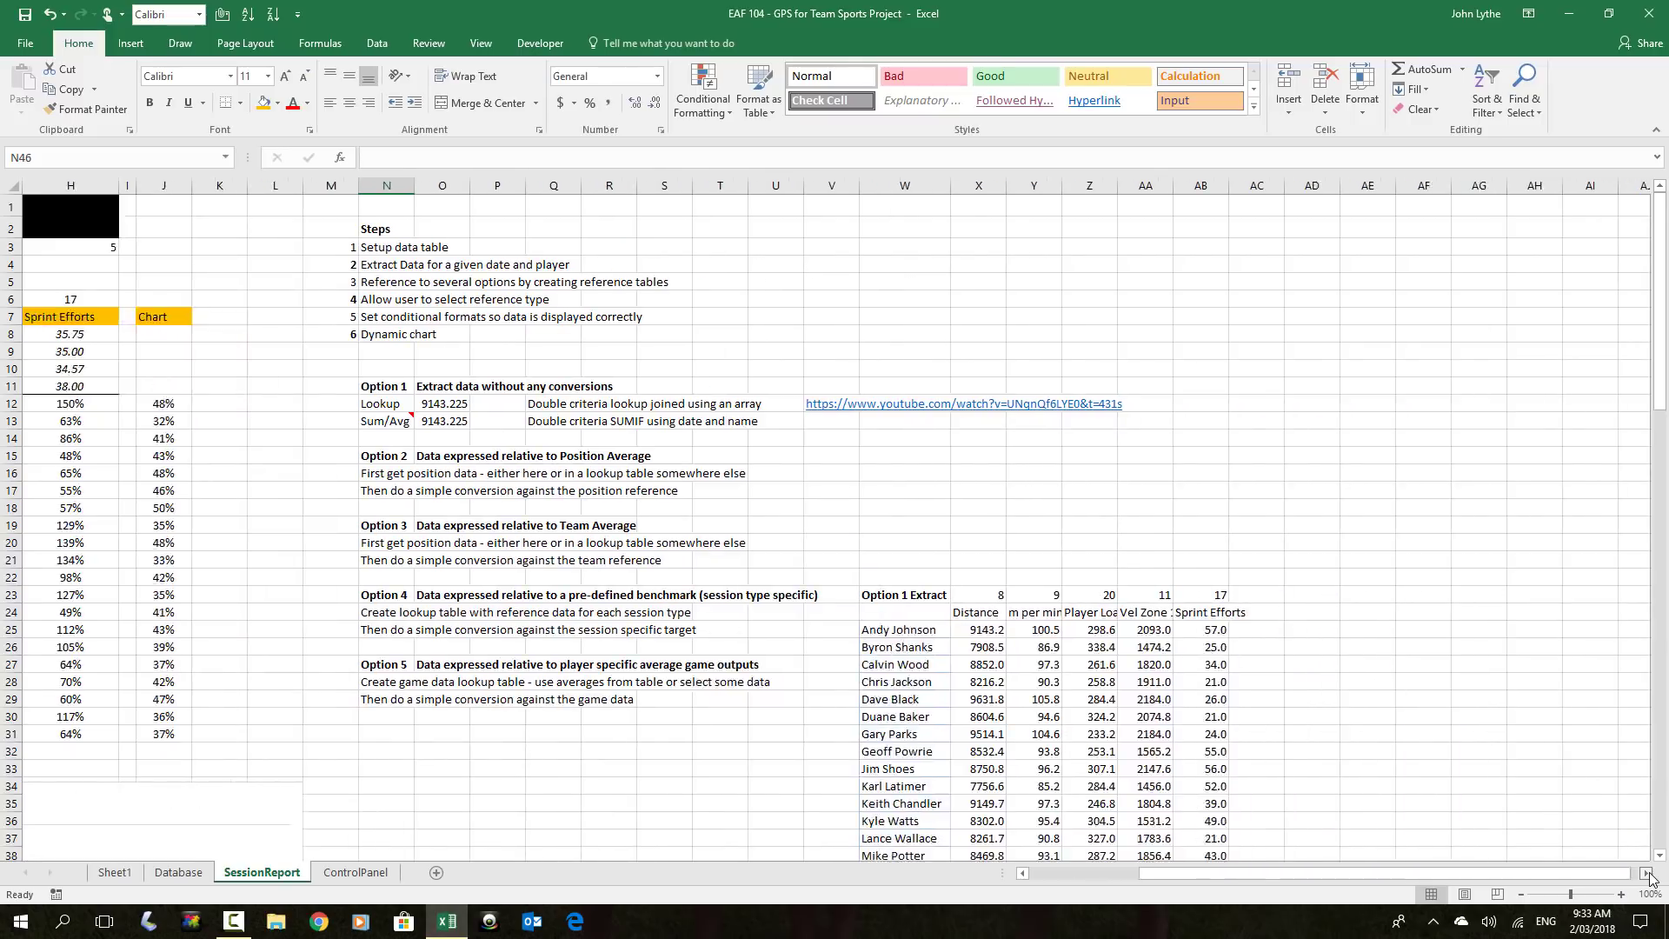
{"action": "scroll", "coordinate": [866, 611], "scroll_direction": "down", "scroll_amount": 3}
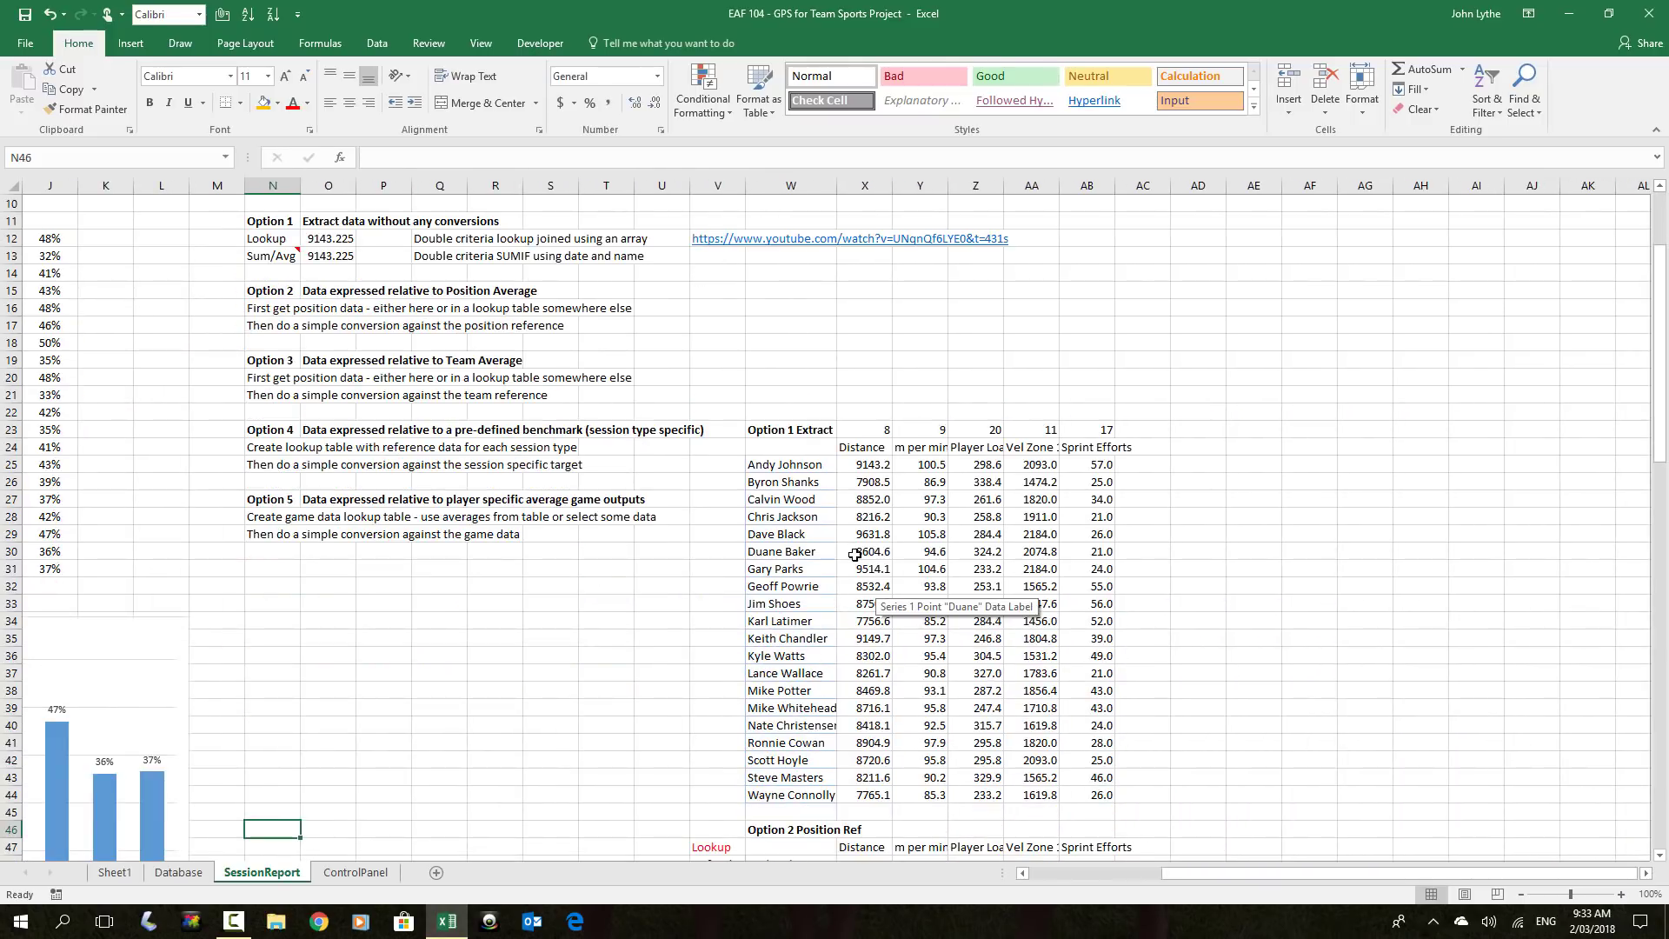
{"action": "scroll", "coordinate": [855, 557], "scroll_direction": "down", "scroll_amount": 3}
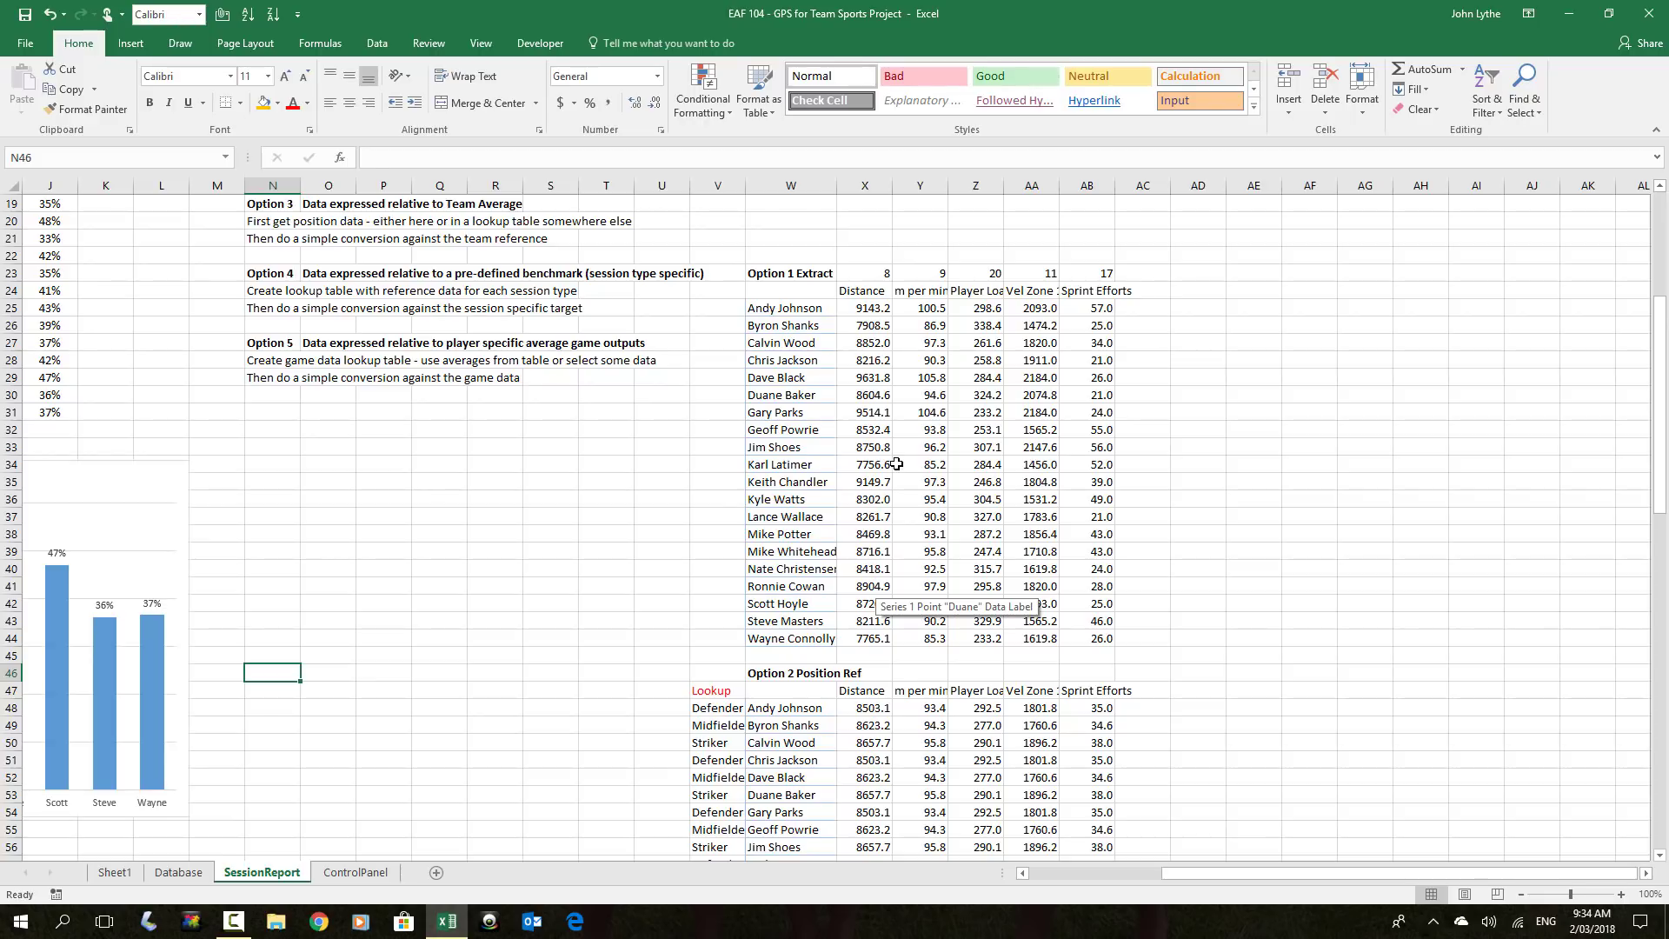
{"action": "key", "text": "ctrl+Home"}
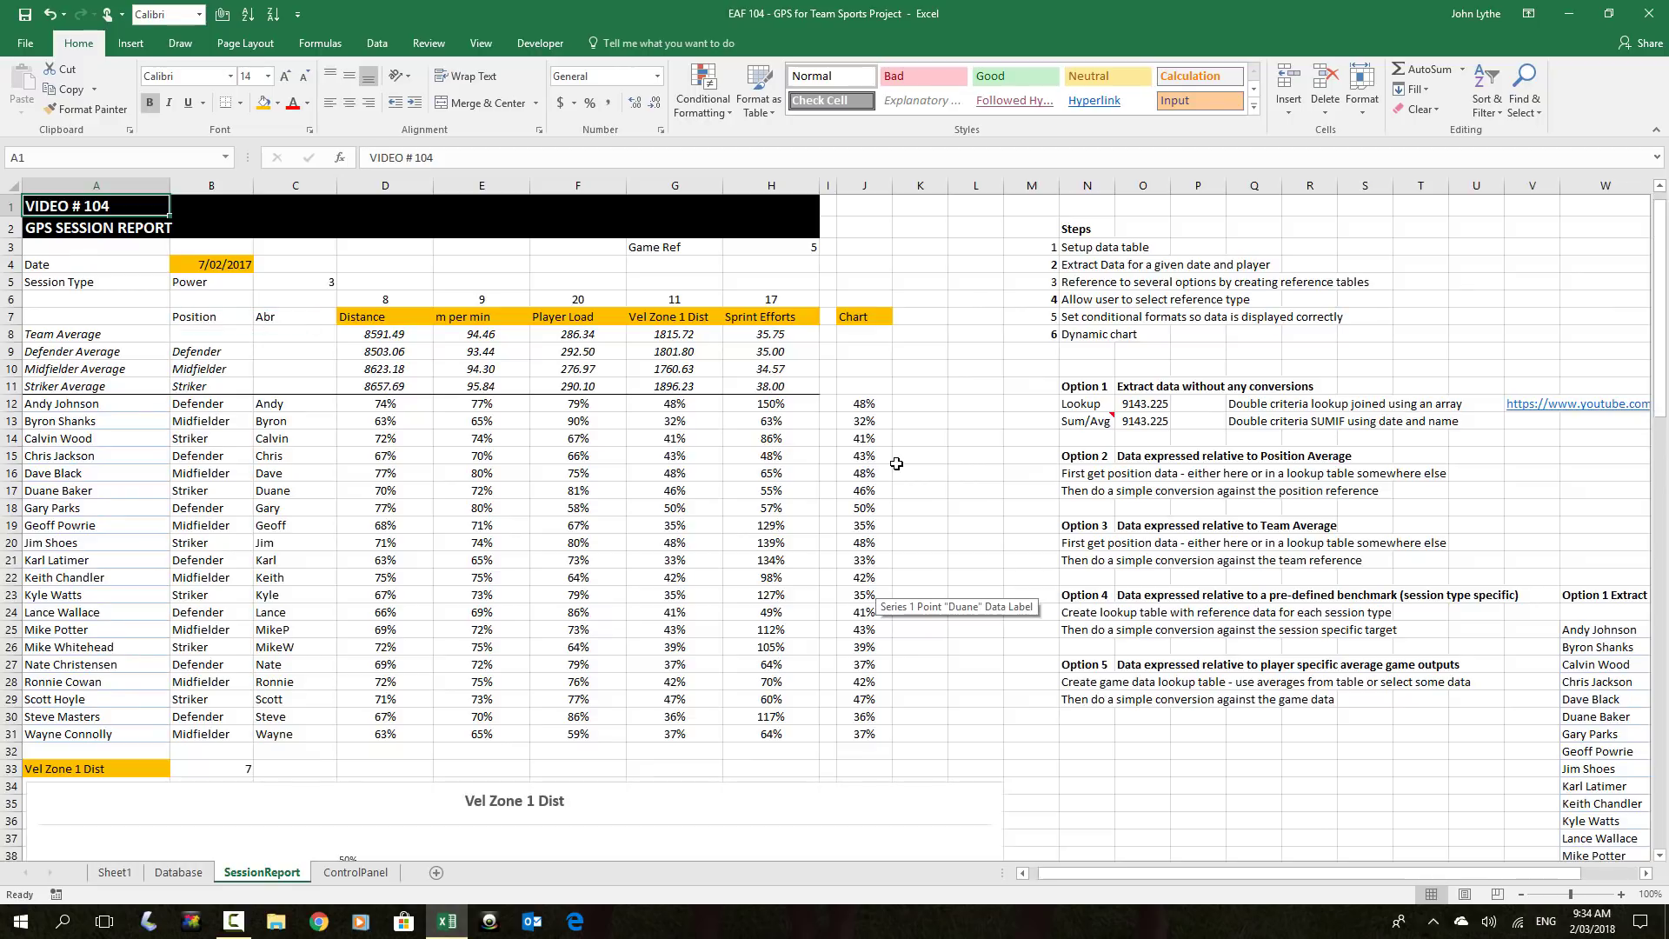
{"action": "left_click", "coordinate": [378, 403]}
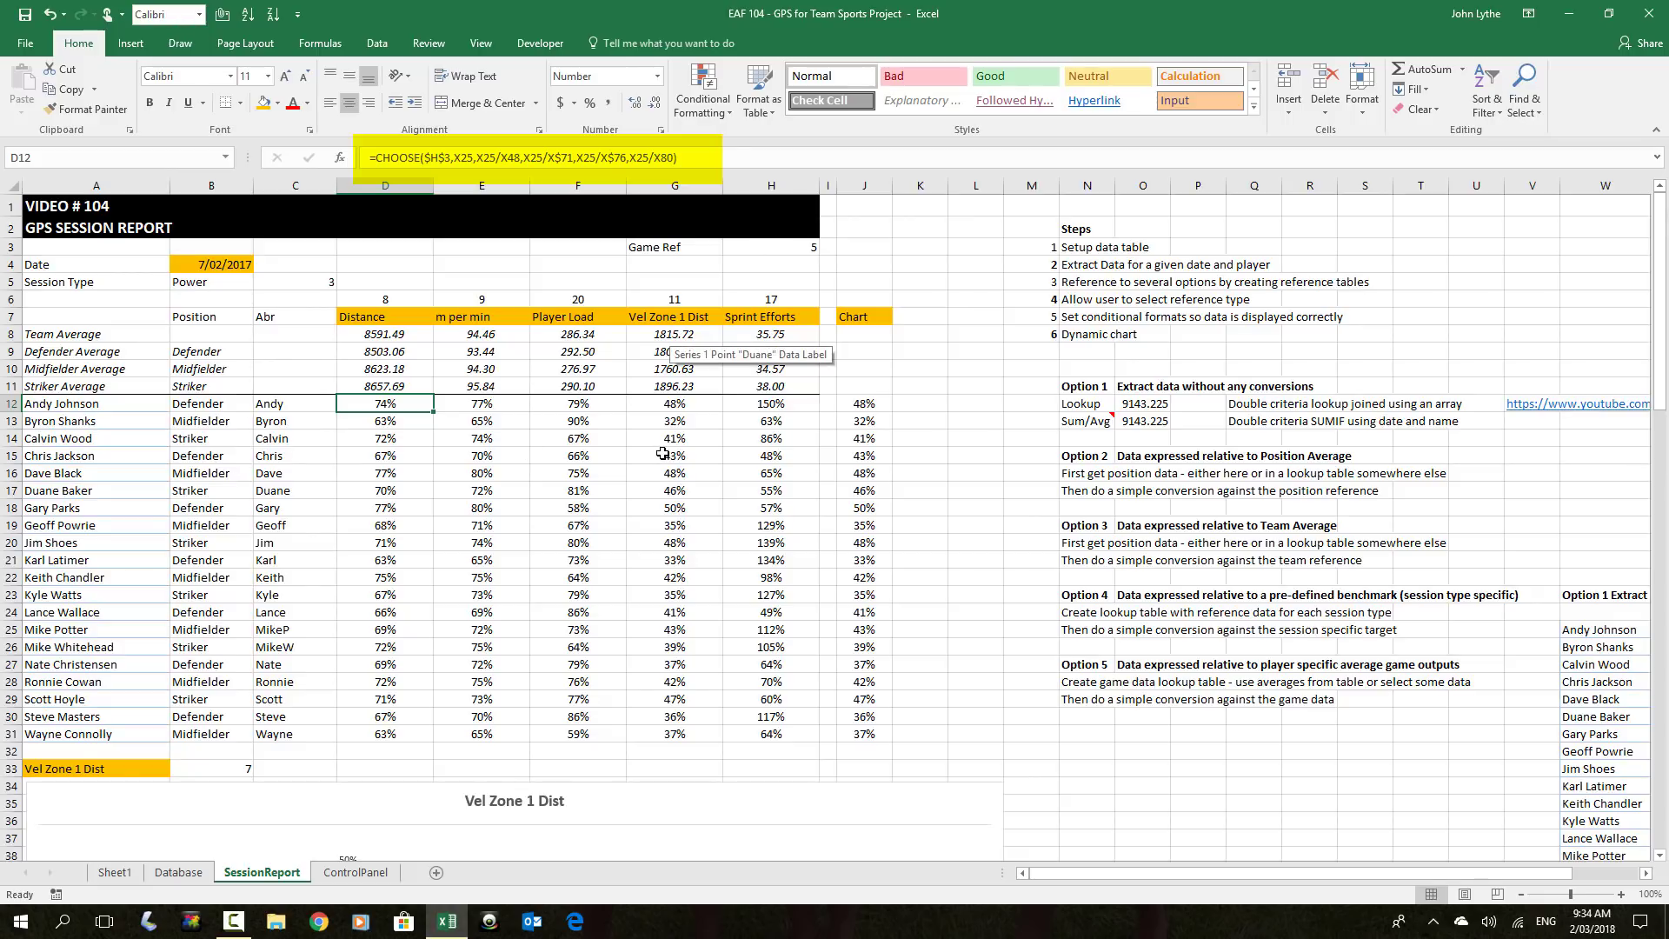
Set the reference type in G3 to Team Ref, passing through Position Ref
{"action": "left_click", "coordinate": [730, 247]}
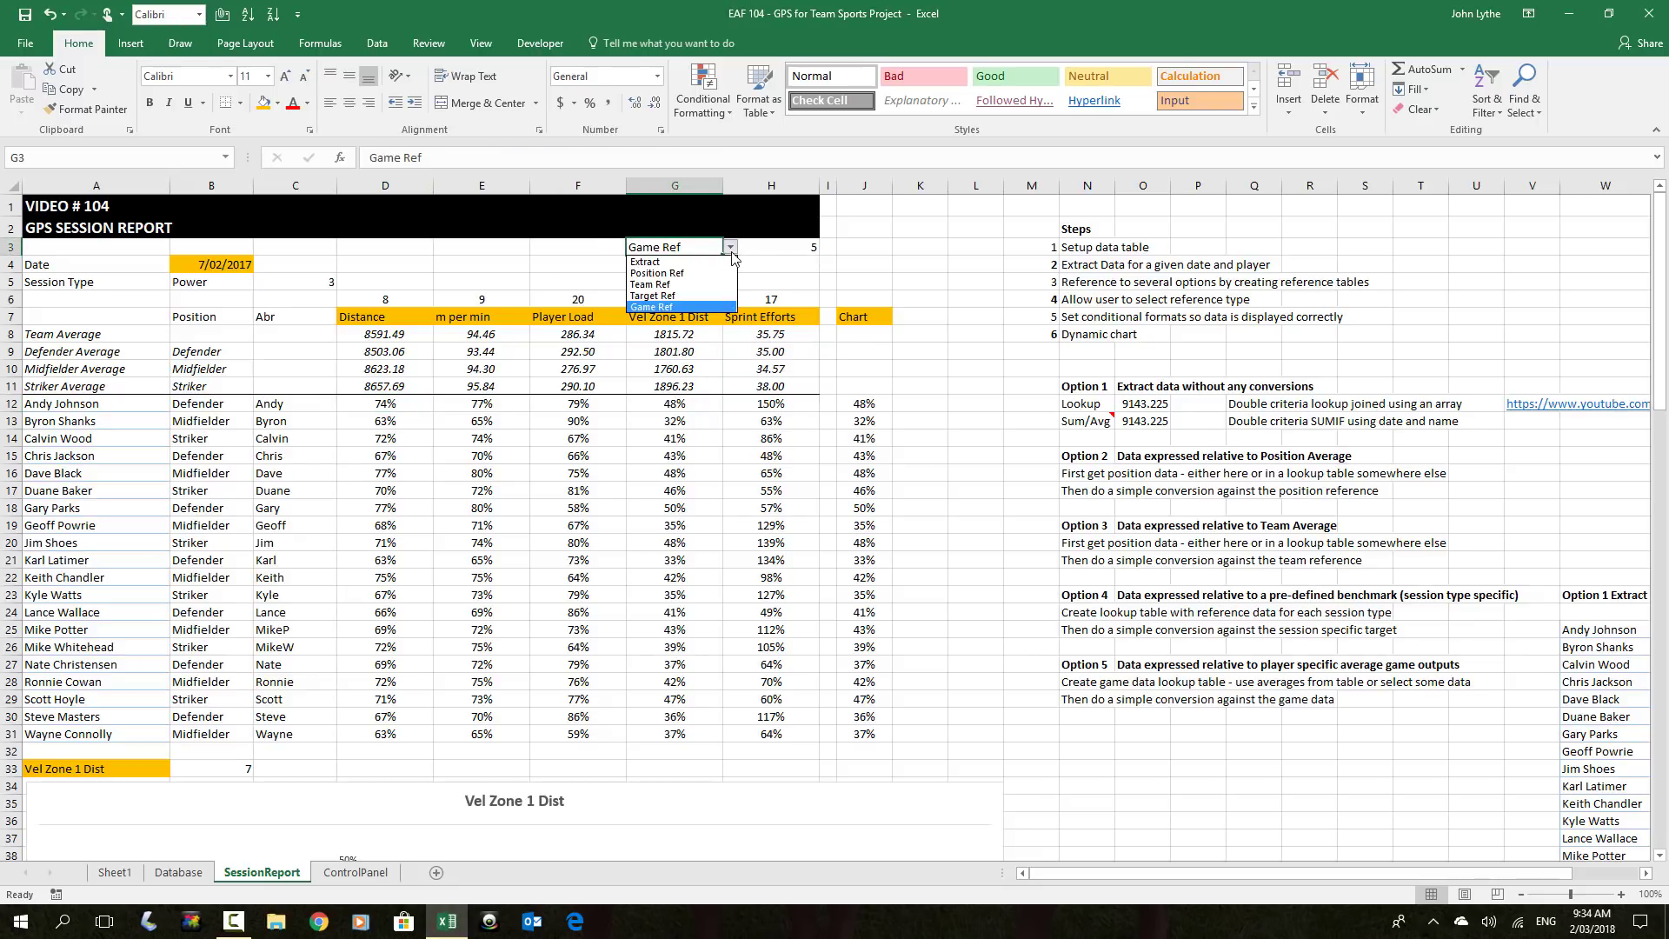
{"action": "left_click", "coordinate": [671, 284]}
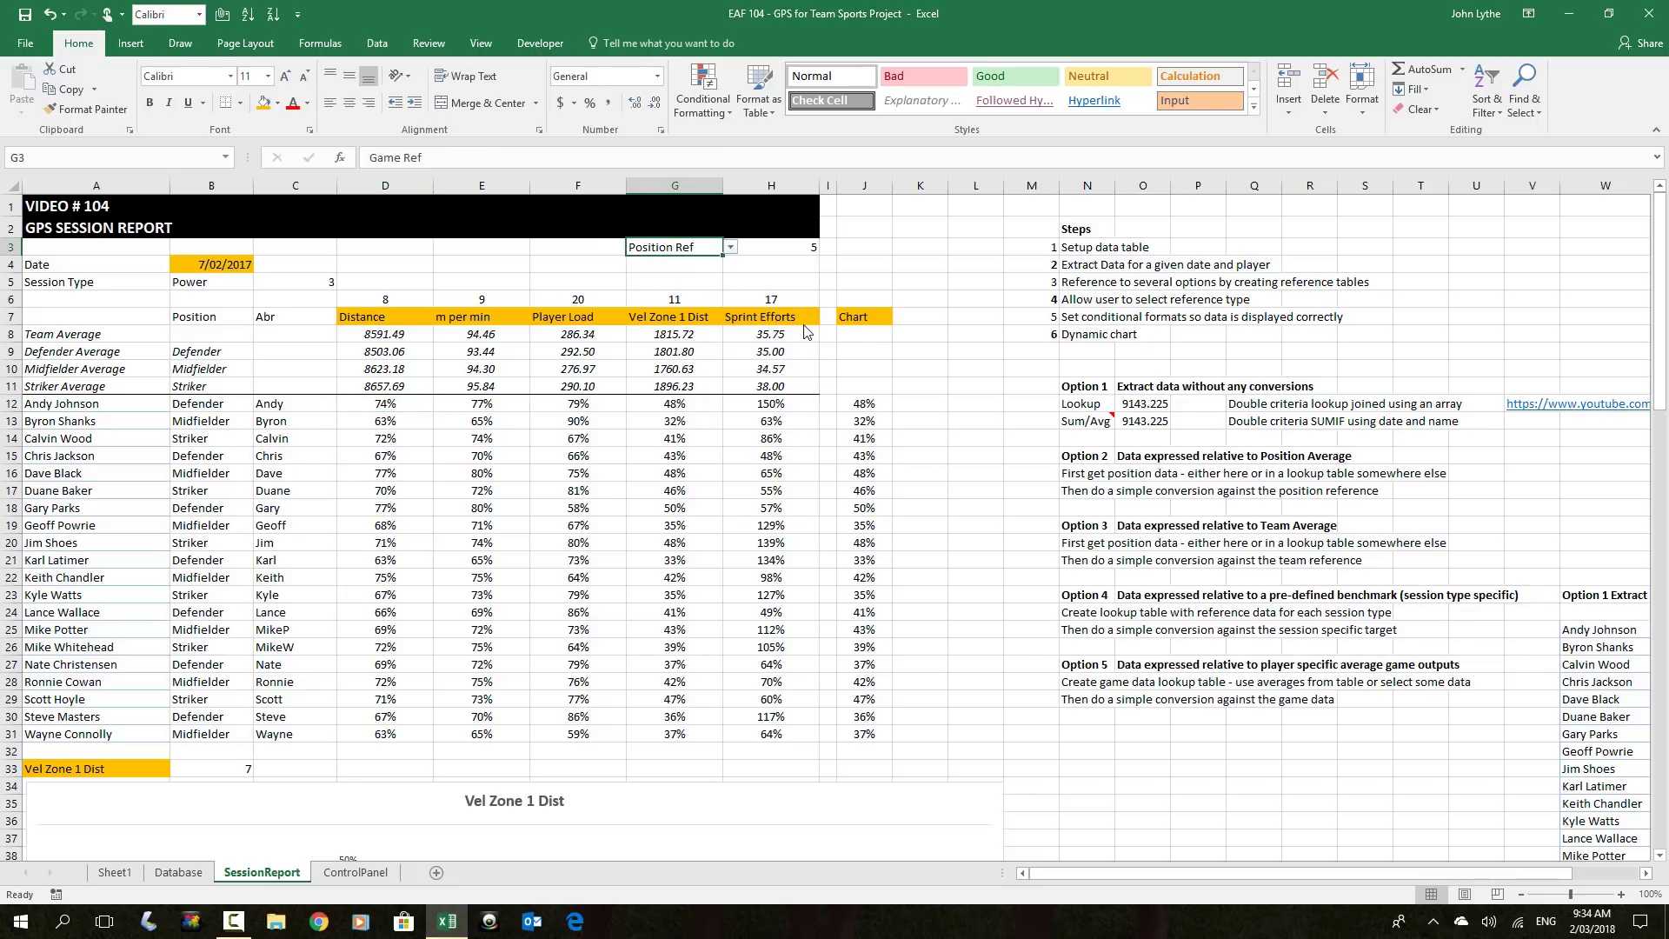
{"action": "left_click", "coordinate": [731, 247]}
{"action": "left_click", "coordinate": [660, 294]}
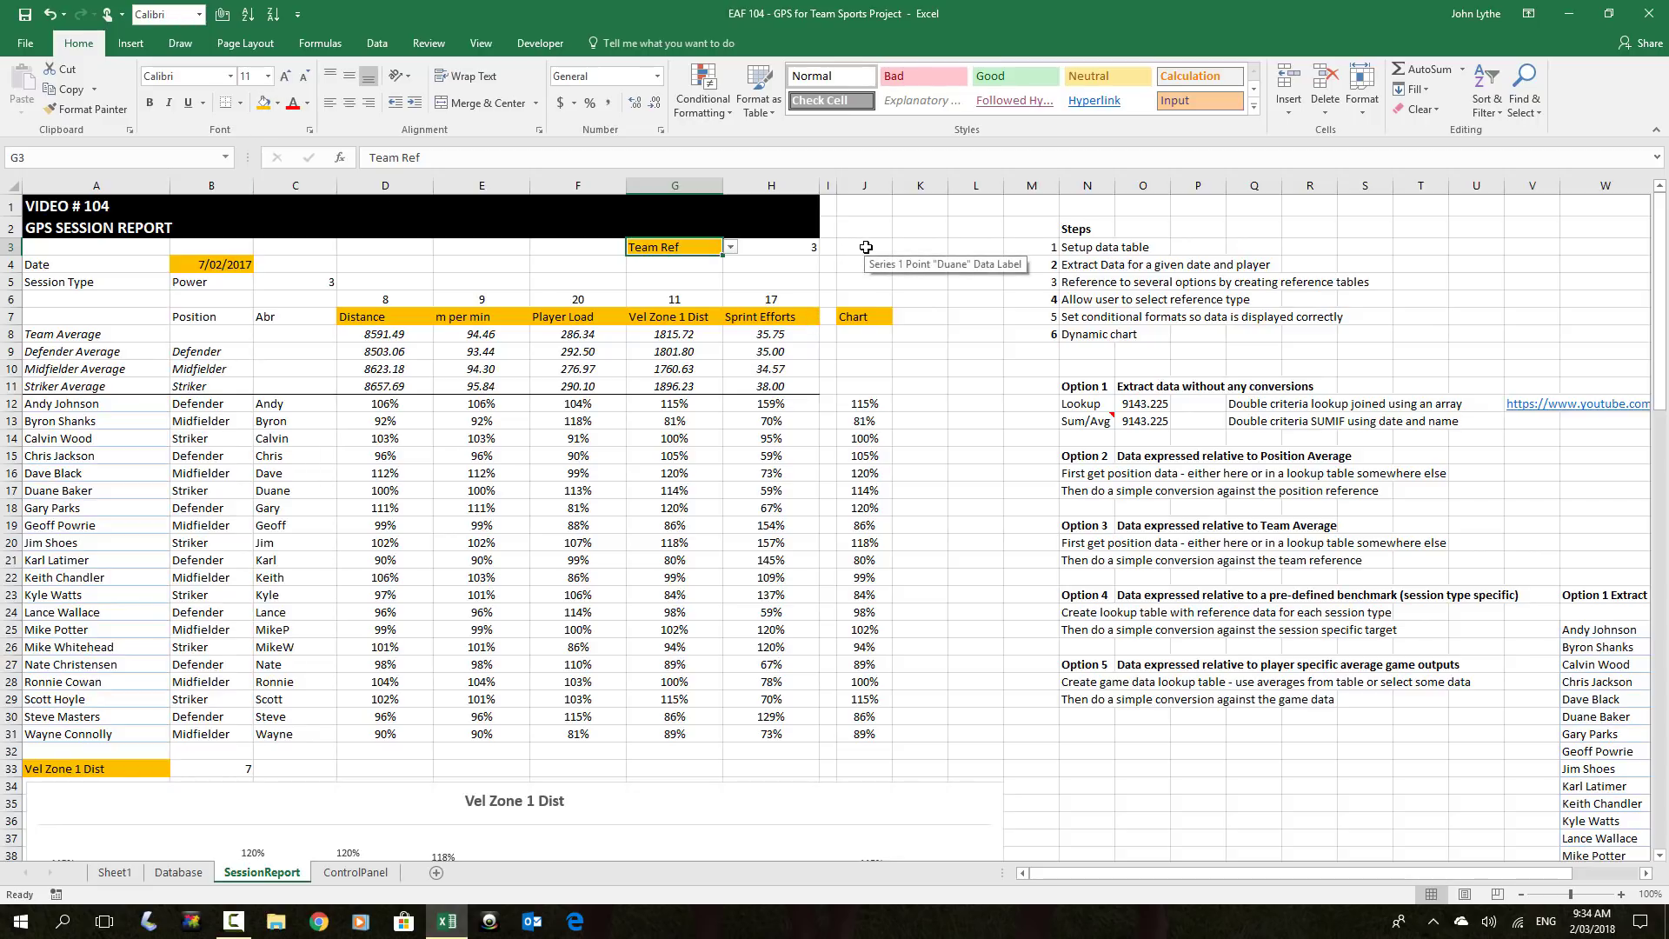
Give the Chart heading in J7 No Fill
{"action": "left_click", "coordinate": [860, 248]}
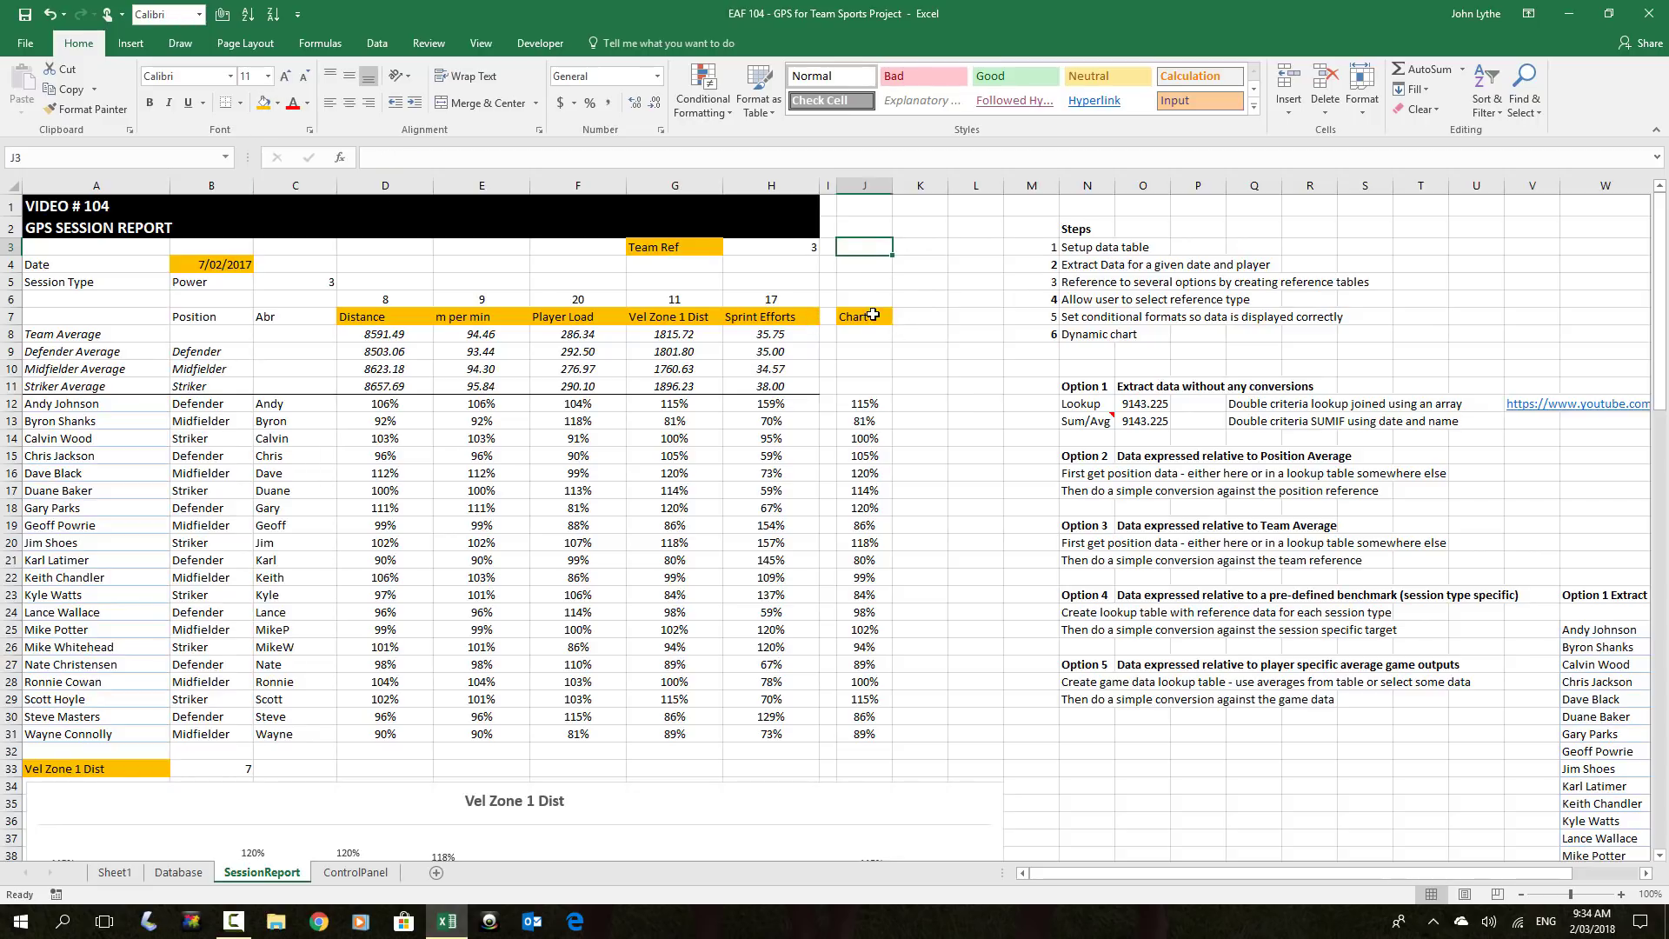
{"action": "left_click", "coordinate": [872, 316]}
{"action": "left_click", "coordinate": [277, 103]}
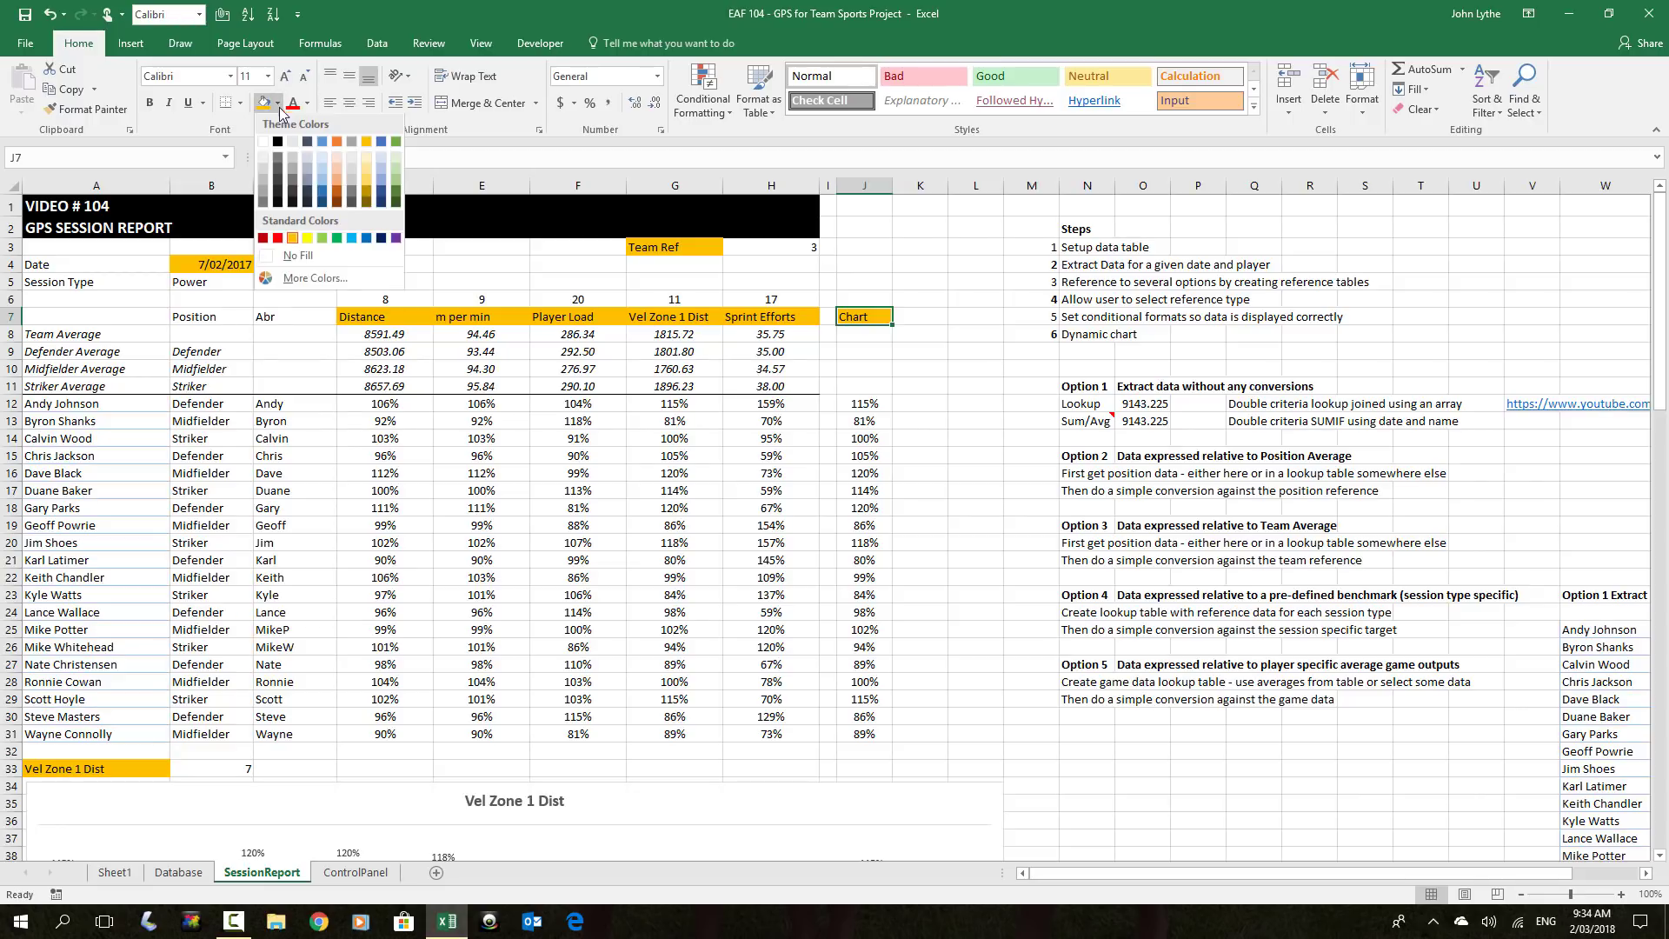
{"action": "left_click", "coordinate": [295, 257]}
{"action": "left_click", "coordinate": [920, 299]}
Choose m per min as the chart metric in A33
{"action": "scroll", "coordinate": [587, 425], "scroll_direction": "down", "scroll_amount": 8}
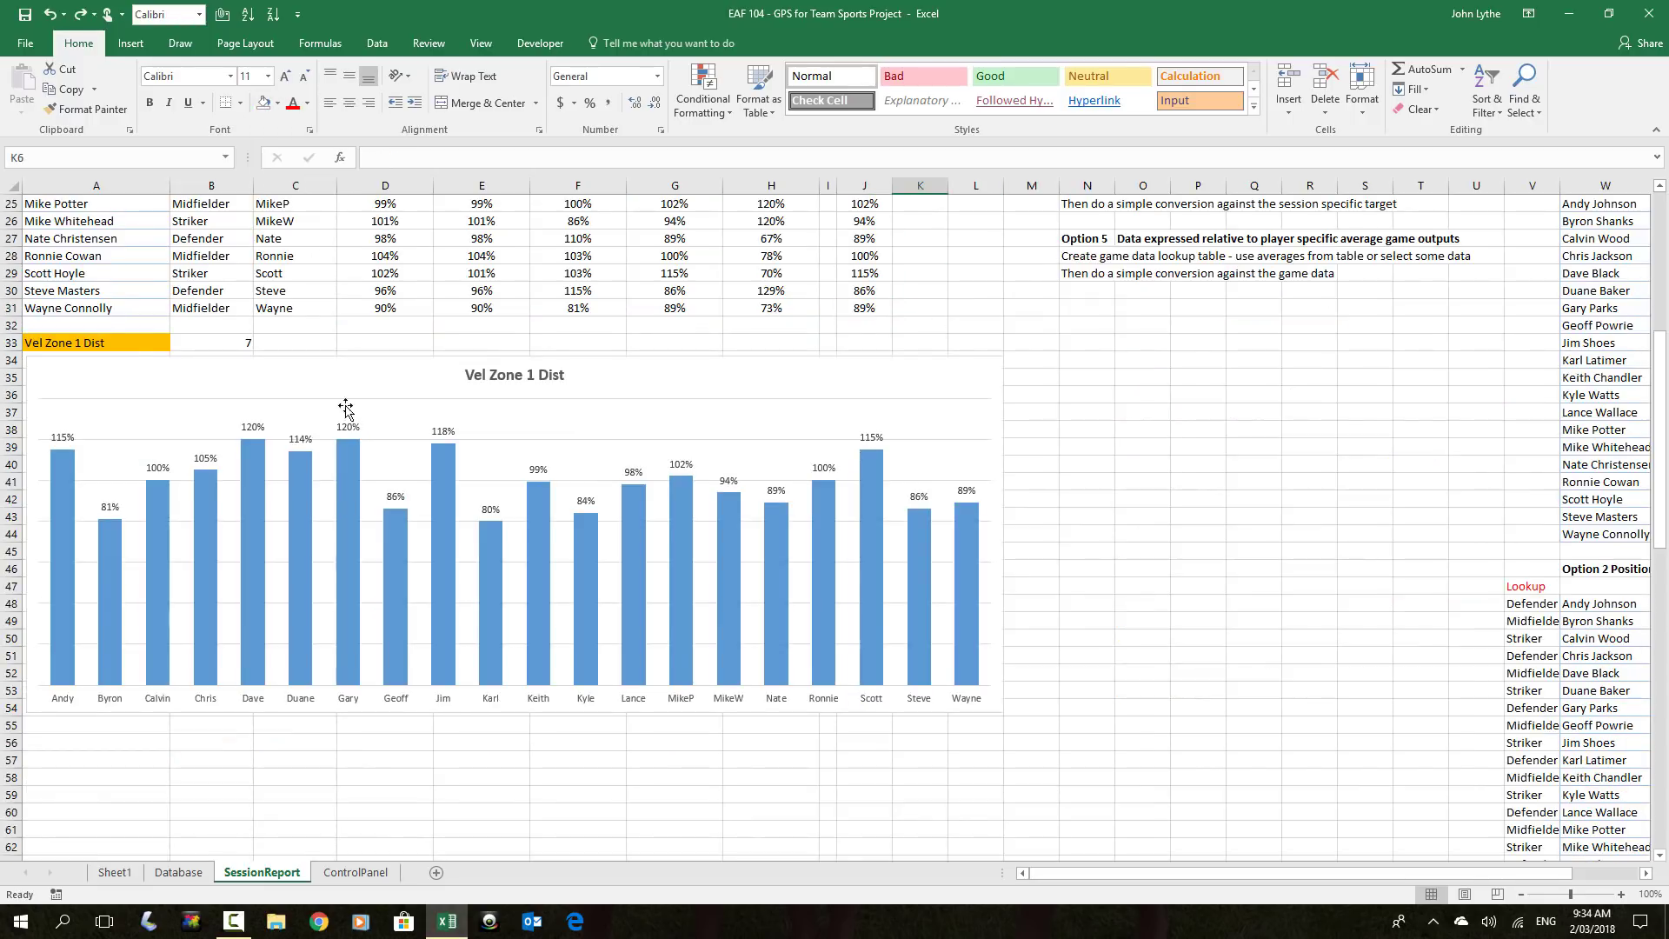
{"action": "left_click", "coordinate": [126, 342]}
{"action": "left_click", "coordinate": [178, 342]}
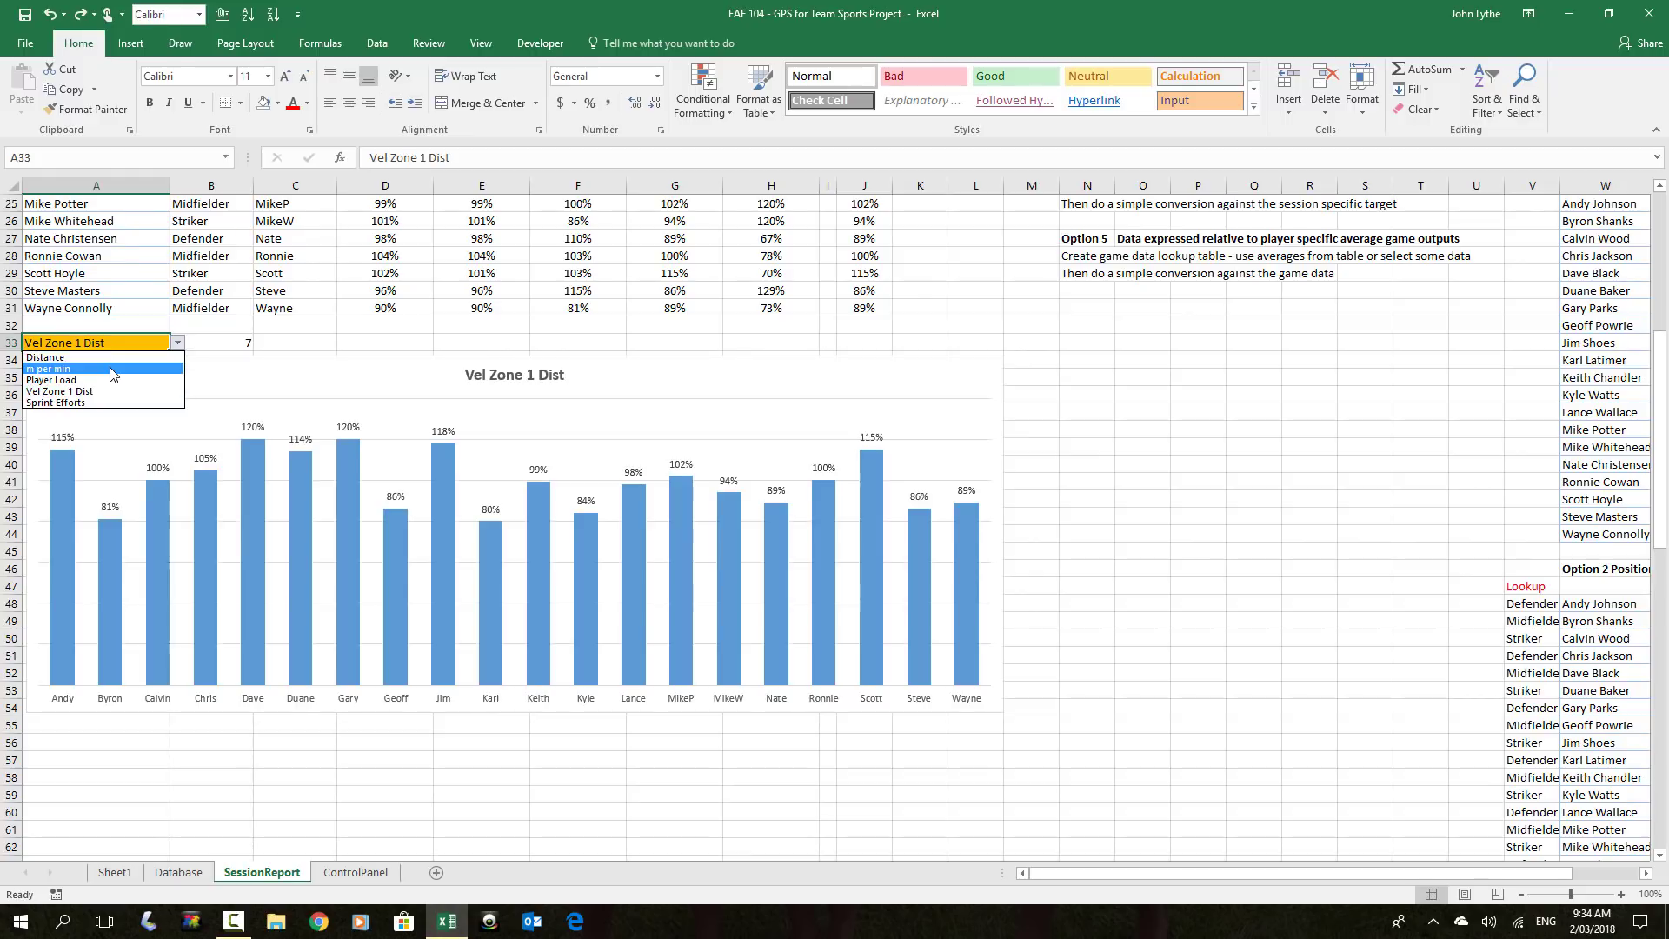
{"action": "left_click", "coordinate": [61, 382]}
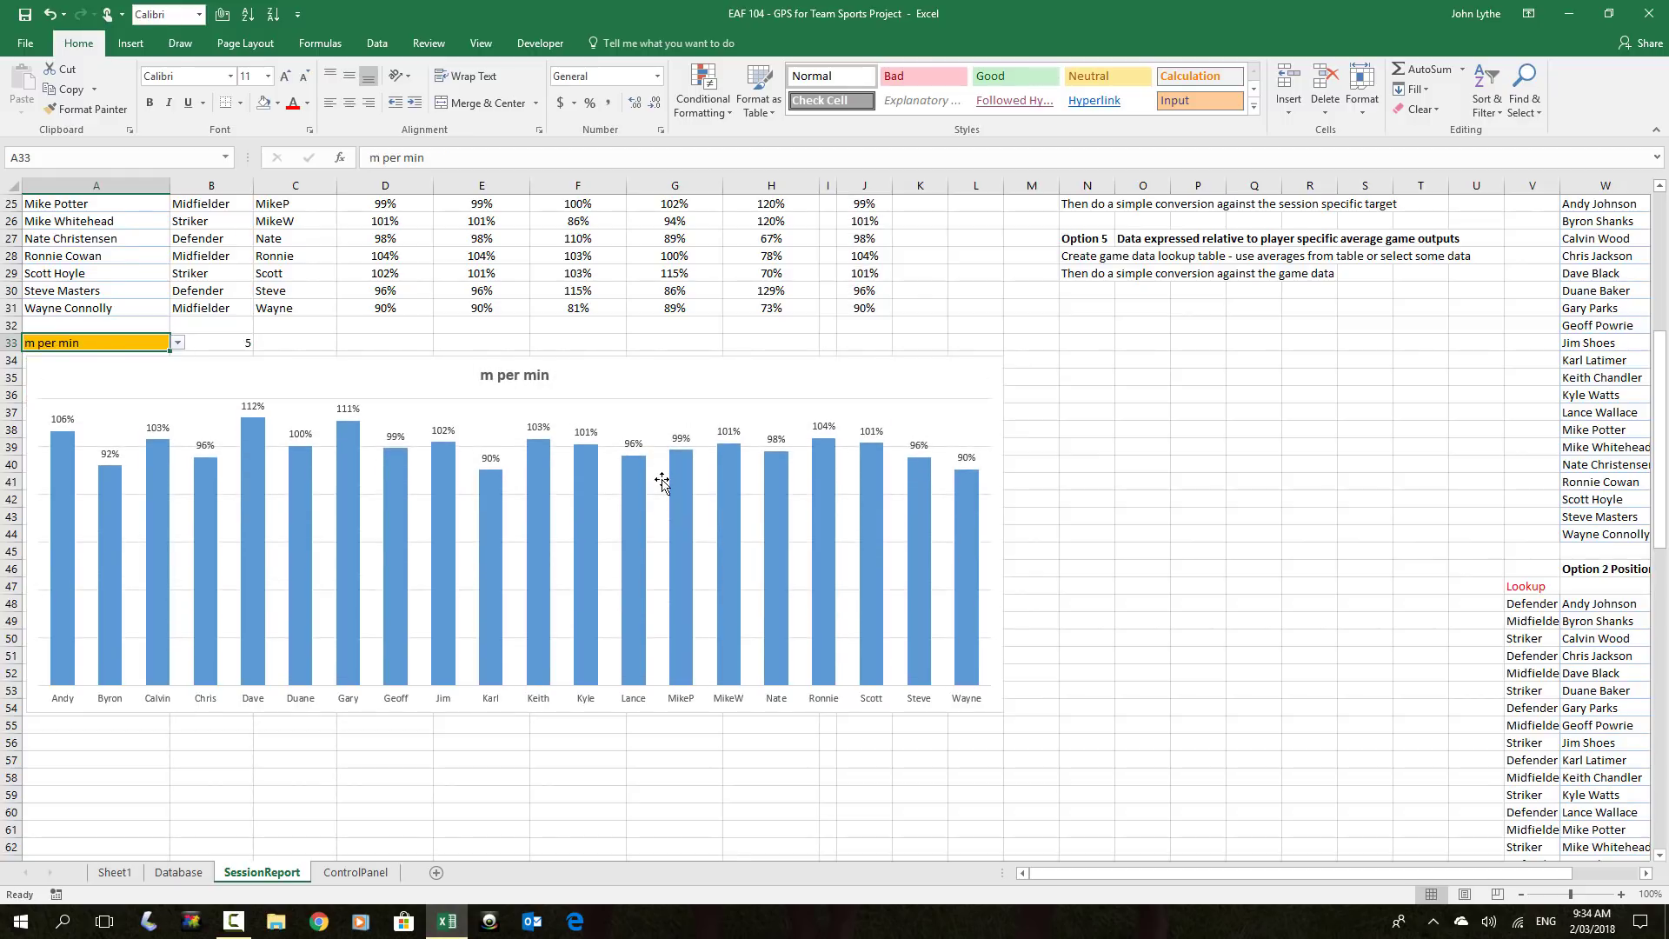
{"action": "mouse_move", "coordinate": [645, 506]}
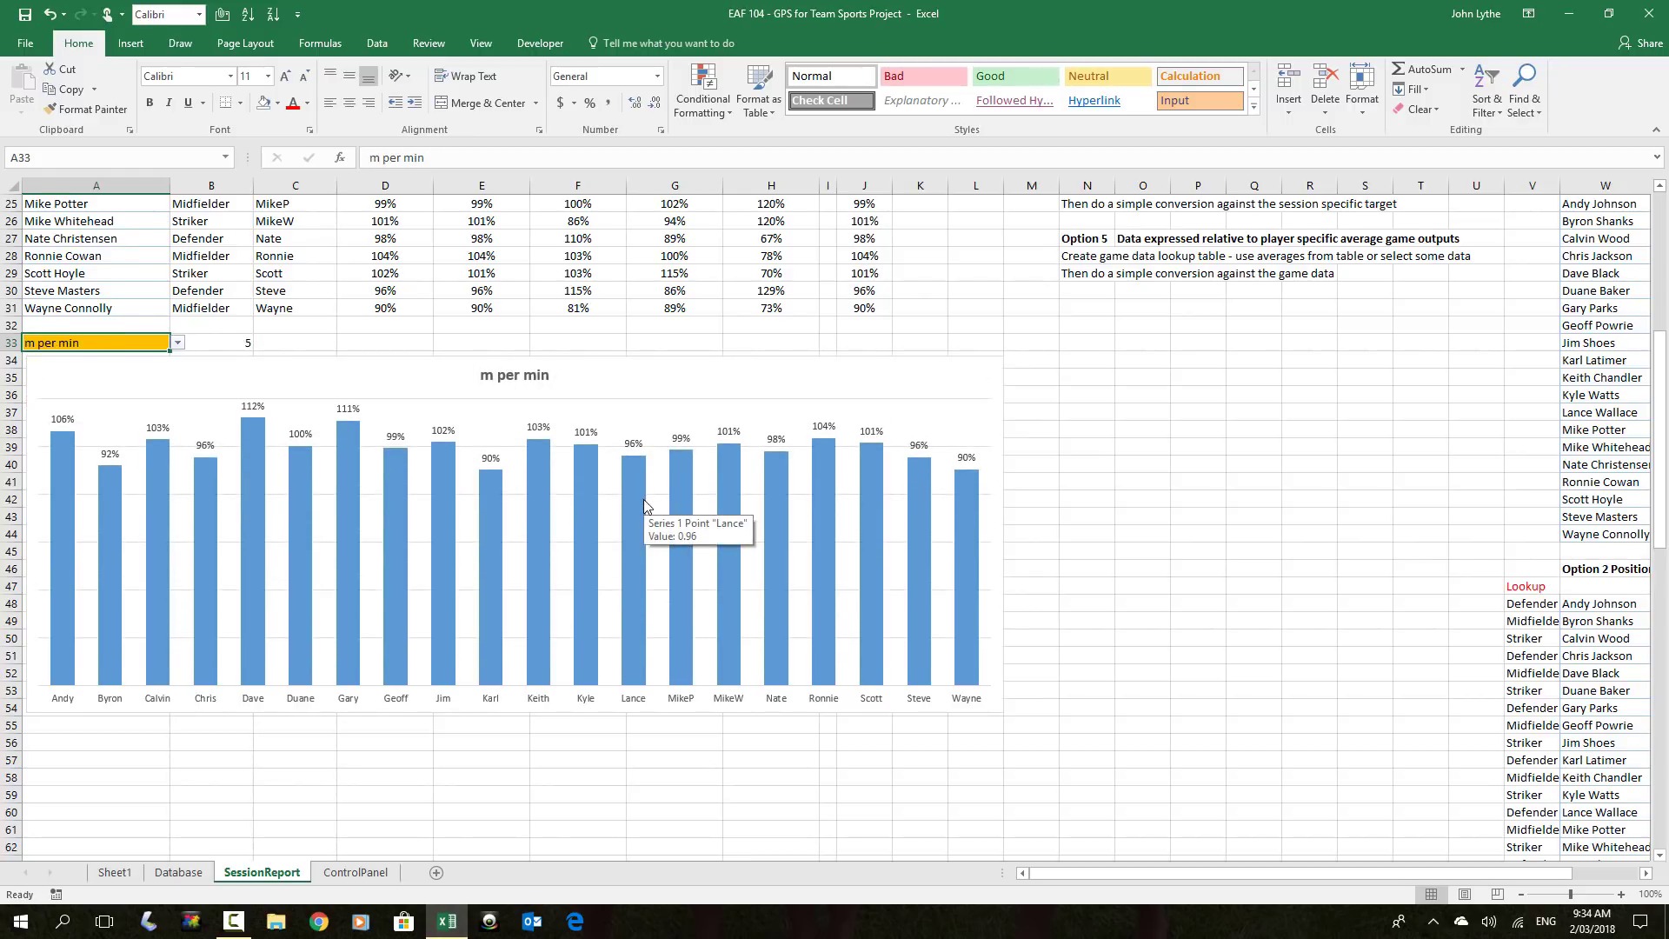
{"action": "scroll", "coordinate": [644, 504], "scroll_direction": "up", "scroll_amount": 8}
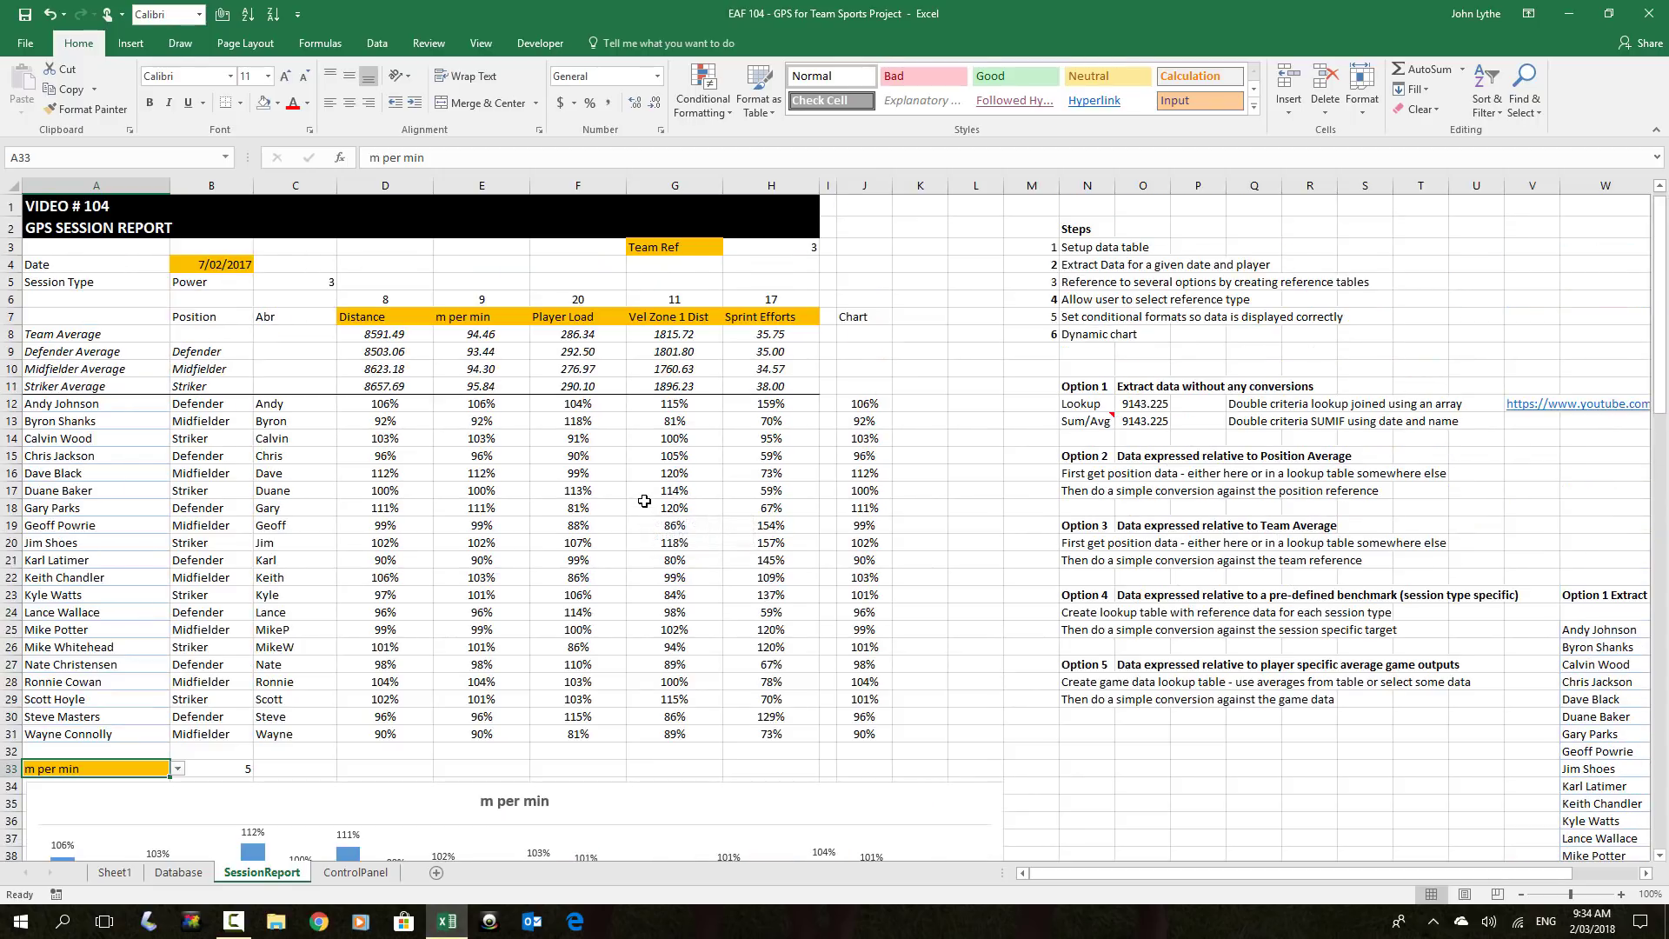